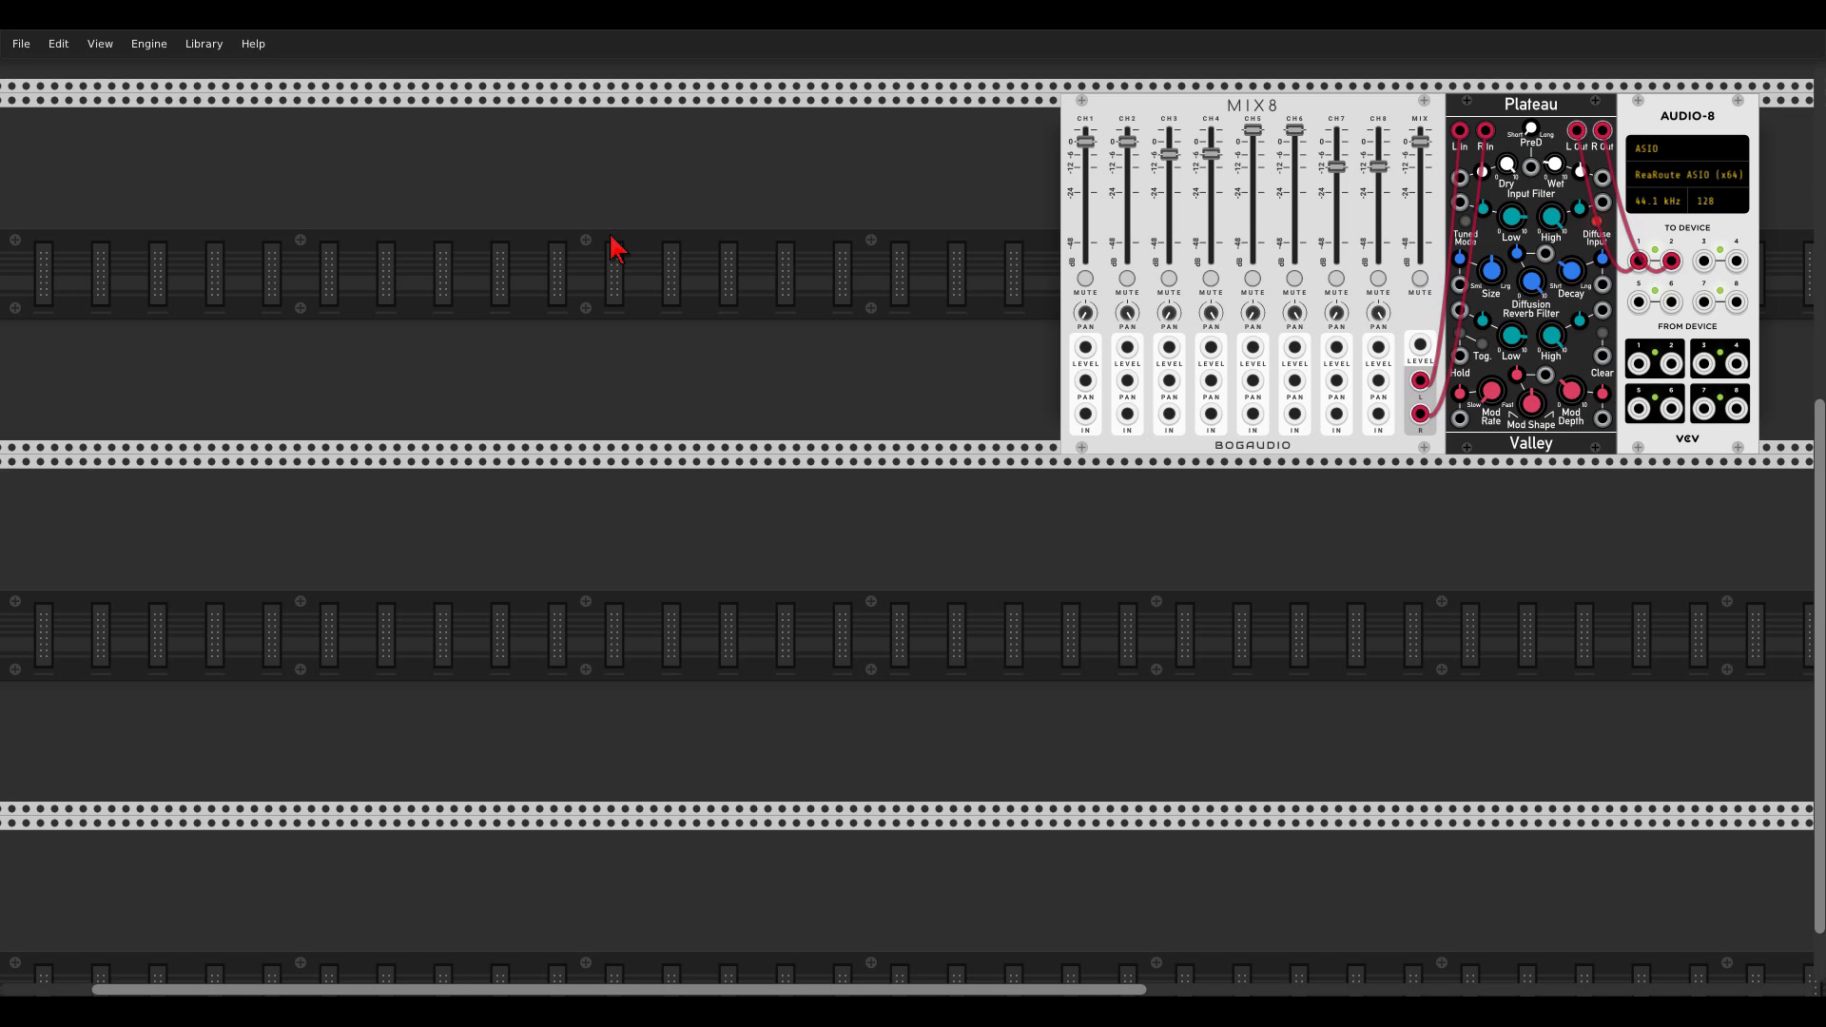
Step: Add the Squinky Labs Gray Code module to the empty rack row below the mixer row
right_click(612, 249)
type("gra")
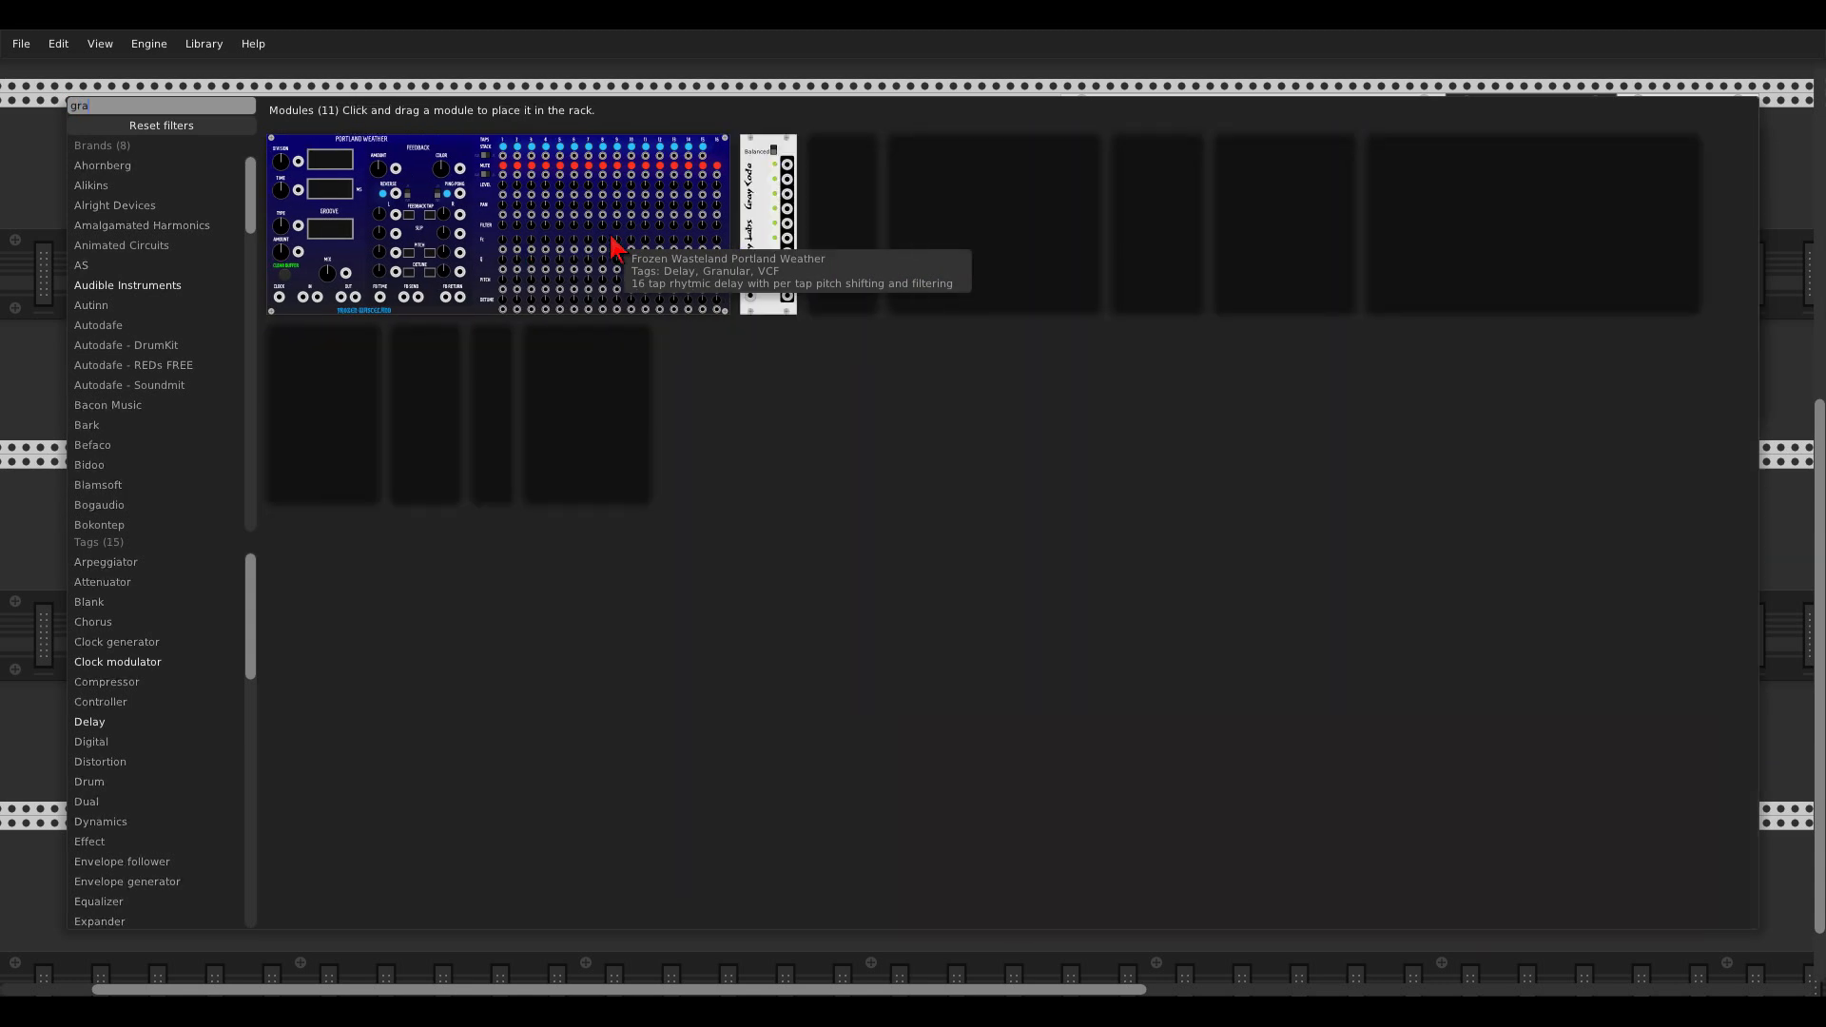
left_click_drag(754, 154, 517, 498)
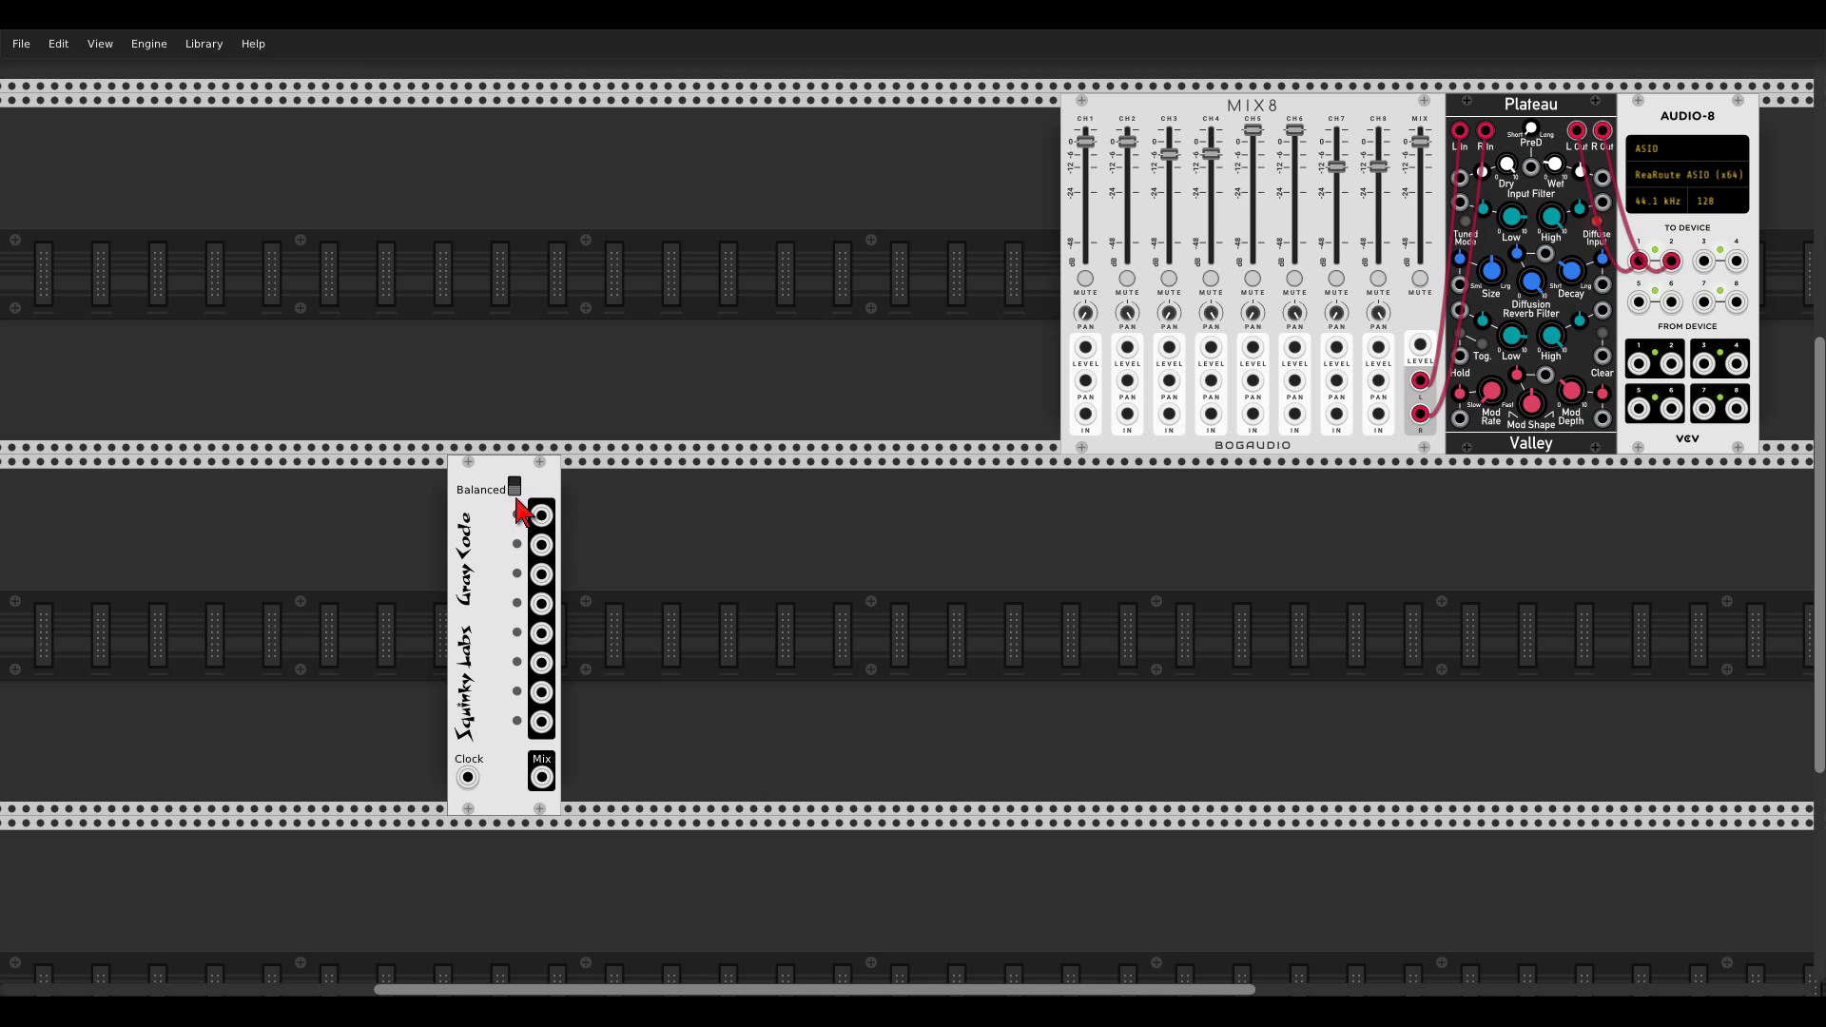
Step: Add a Bogaudio LLFO module directly to the left of the Gray Code module
right_click(434, 540)
type("llfo")
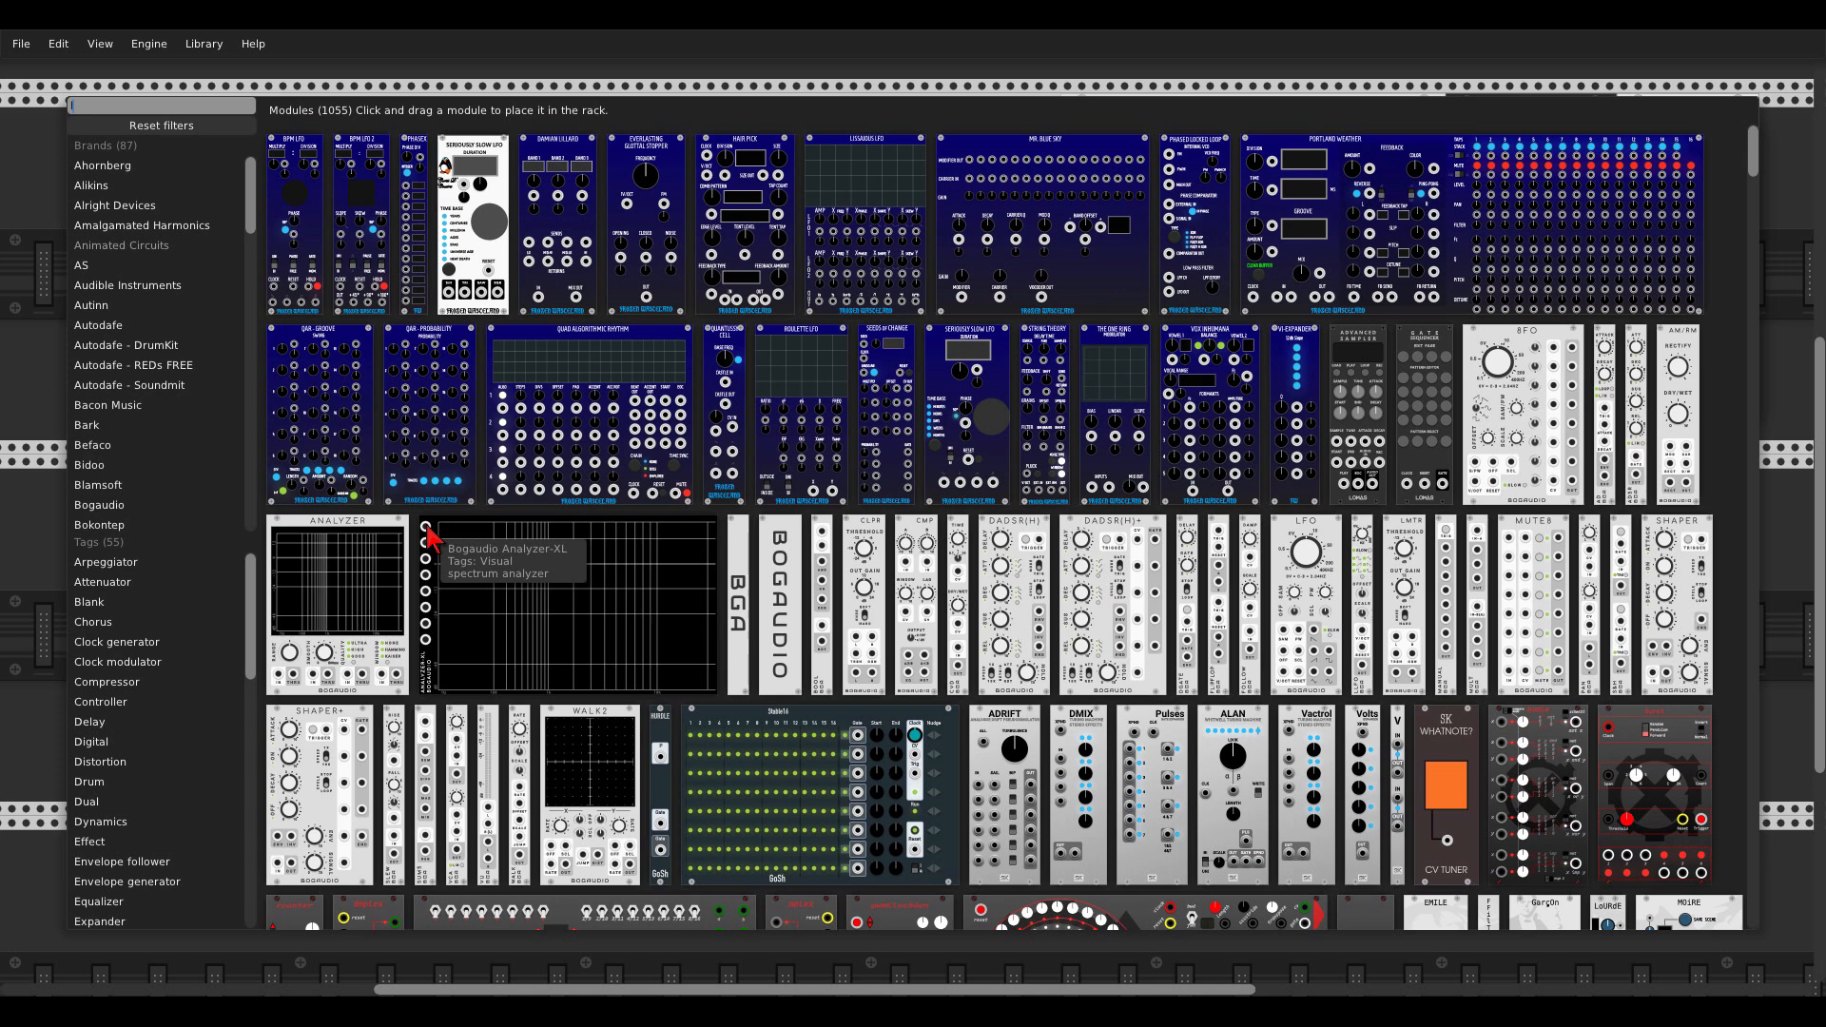
left_click(273, 142)
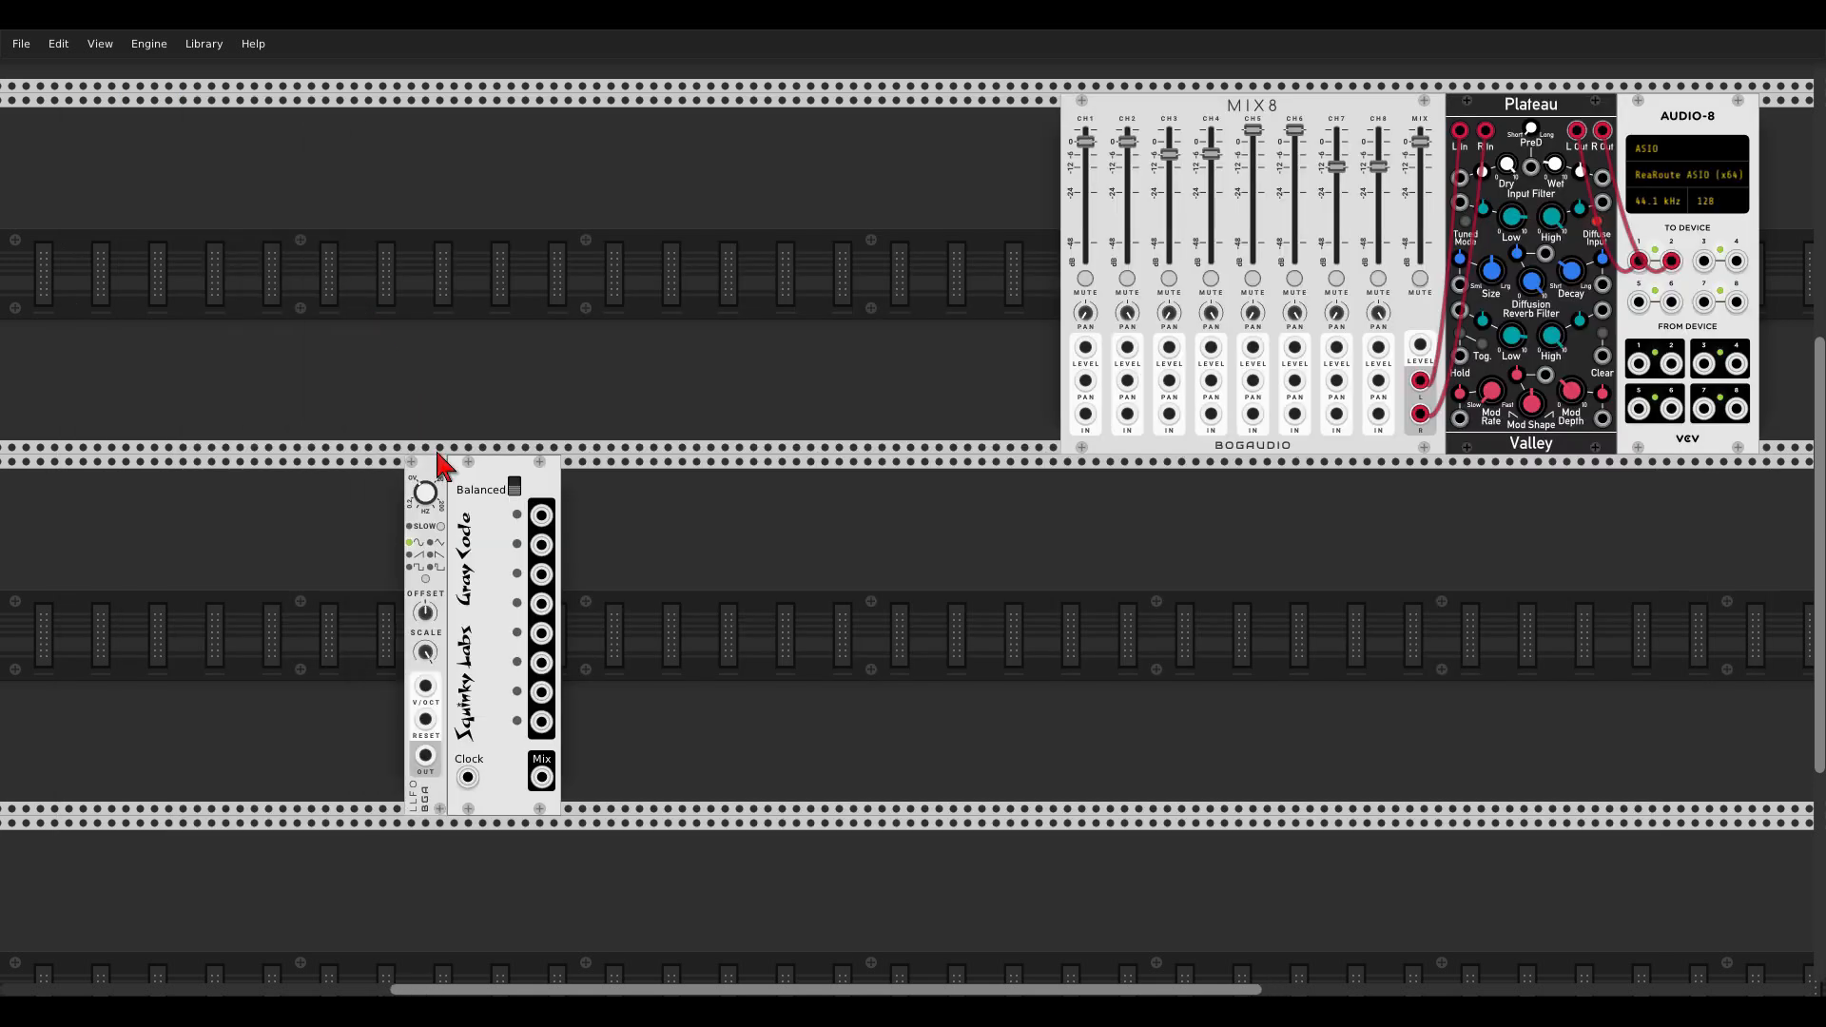
Step: Set the LLFO to a square wave with a 5 V offset and patch its output into Gray Code's Clock input
left_click(426, 578)
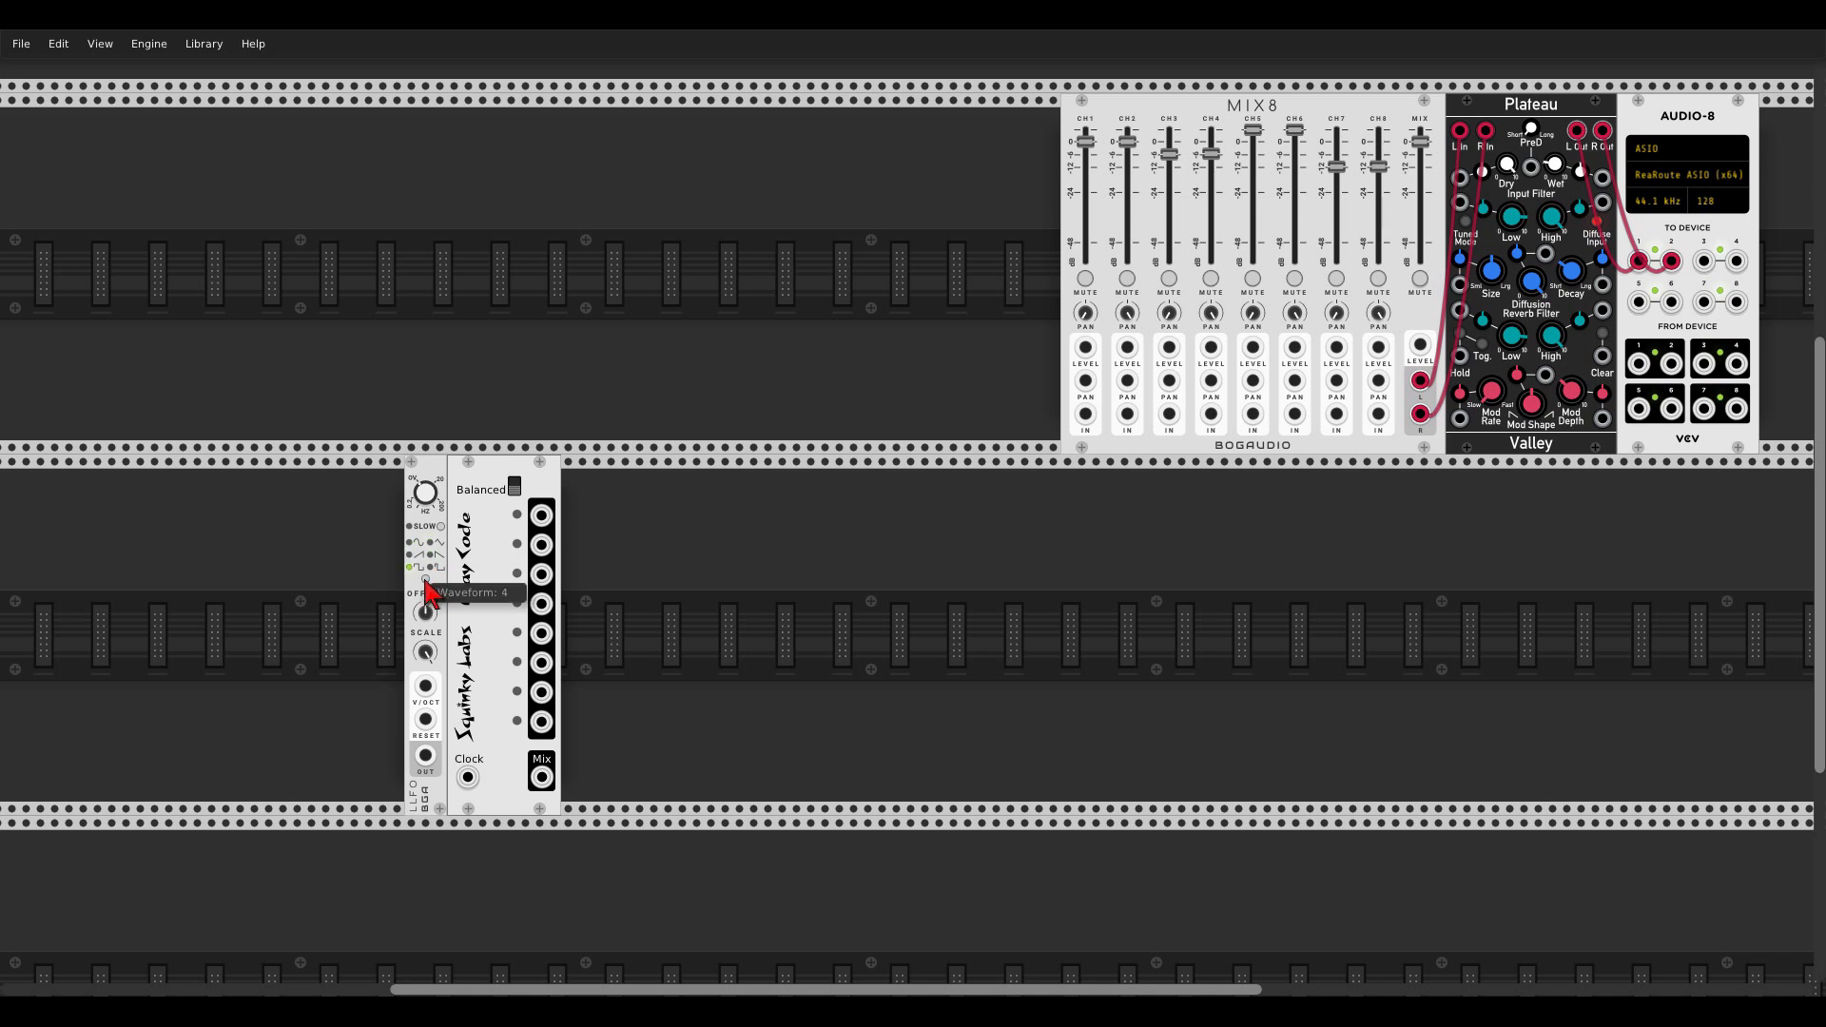
left_click_drag(426, 613, 425, 601)
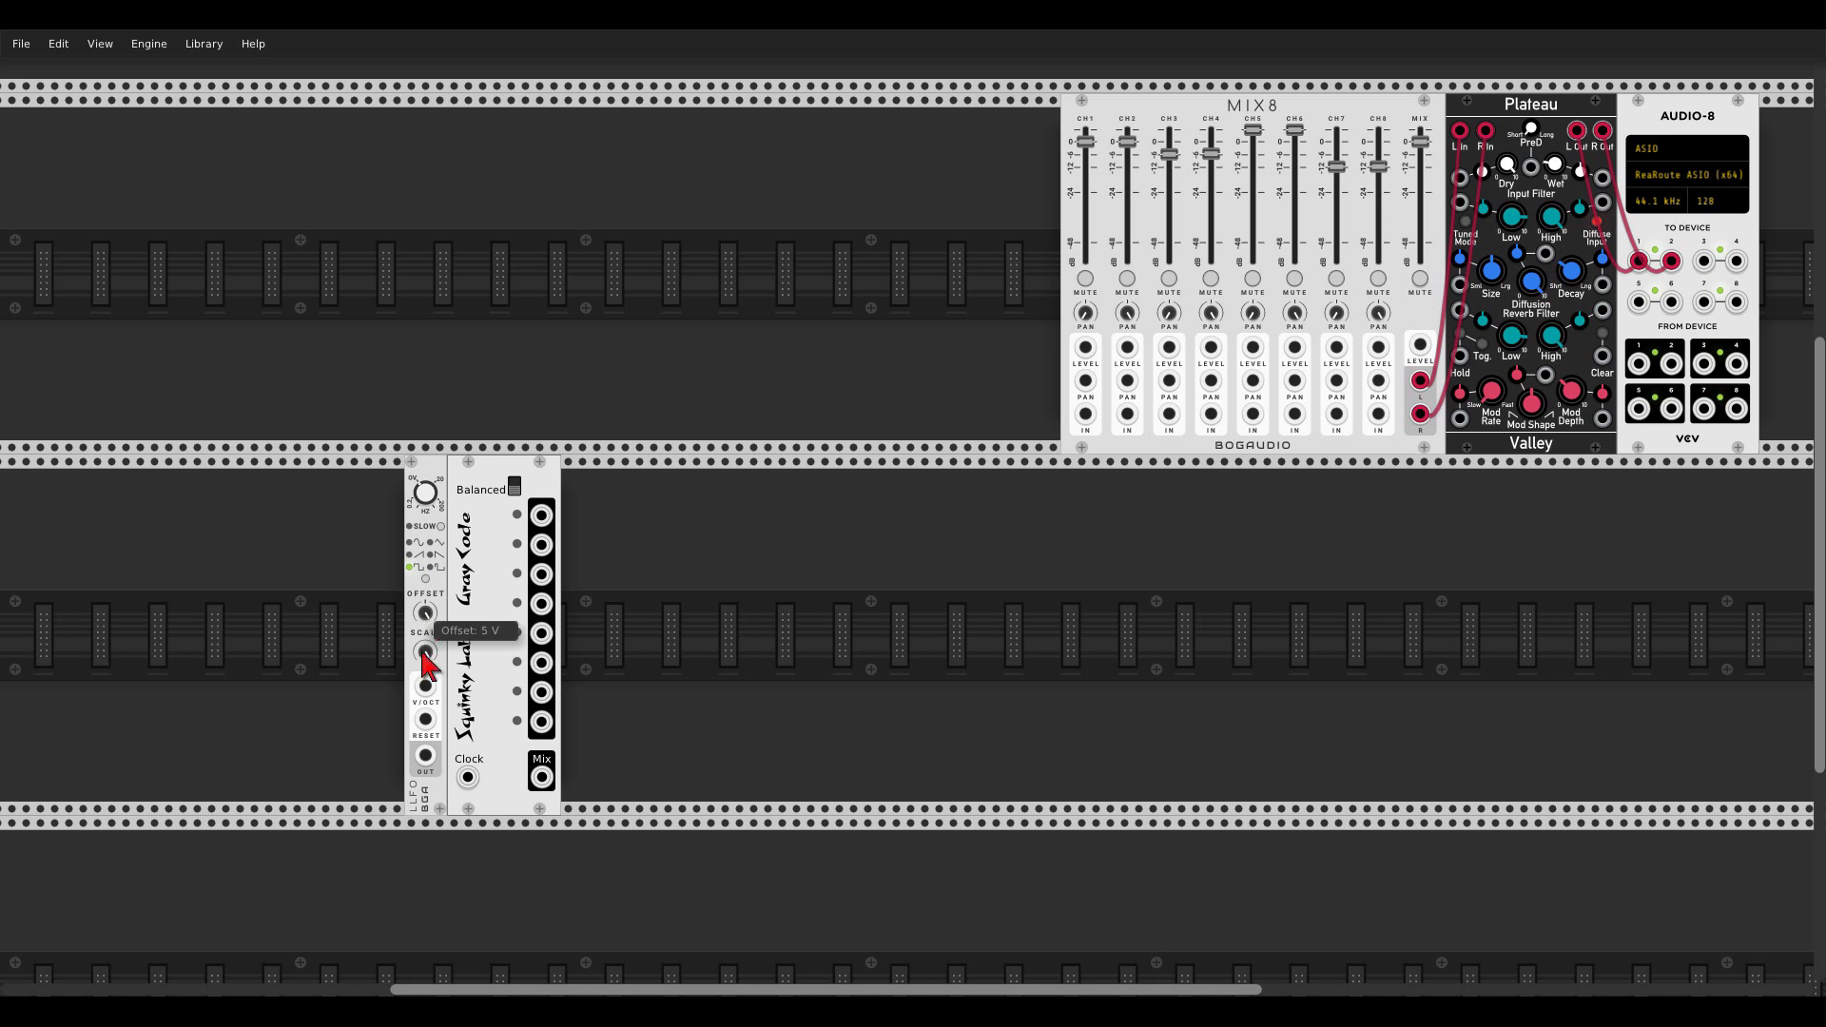
left_click_drag(425, 756, 467, 778)
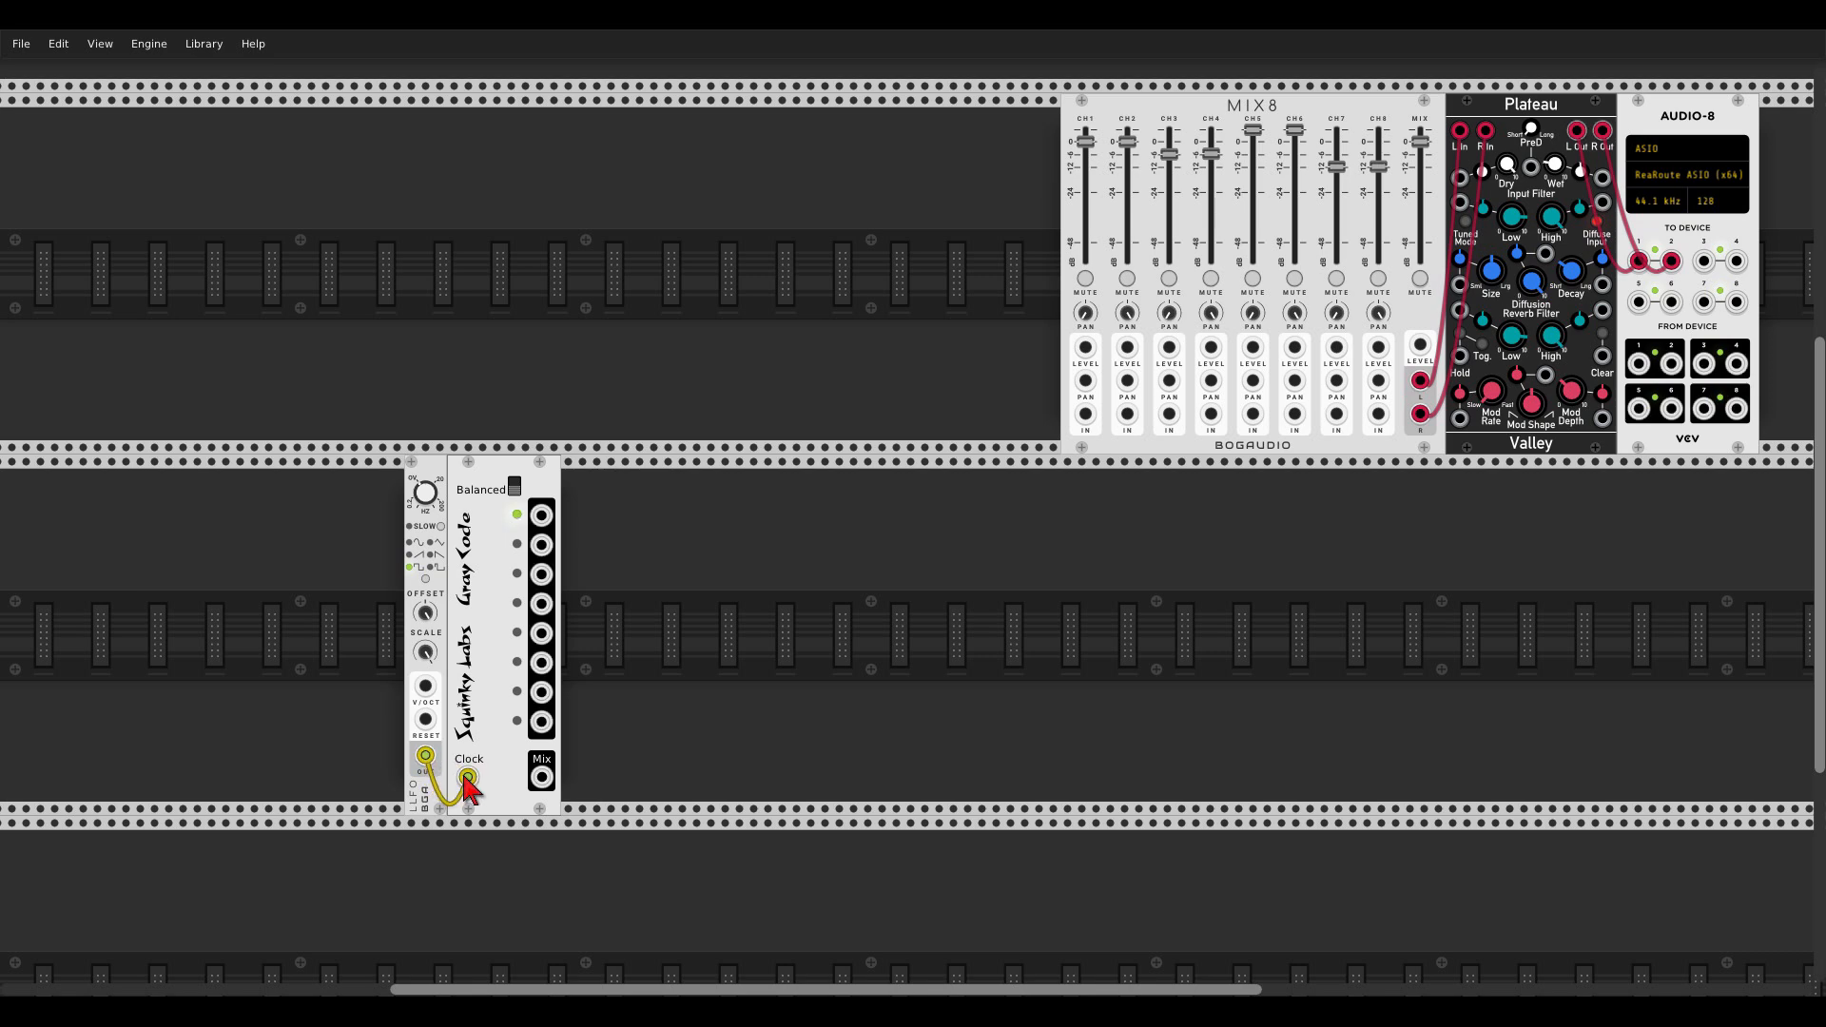
Step: Add a VCV Scope module to the right of the Gray Code module
scroll(461, 799, "up", 3)
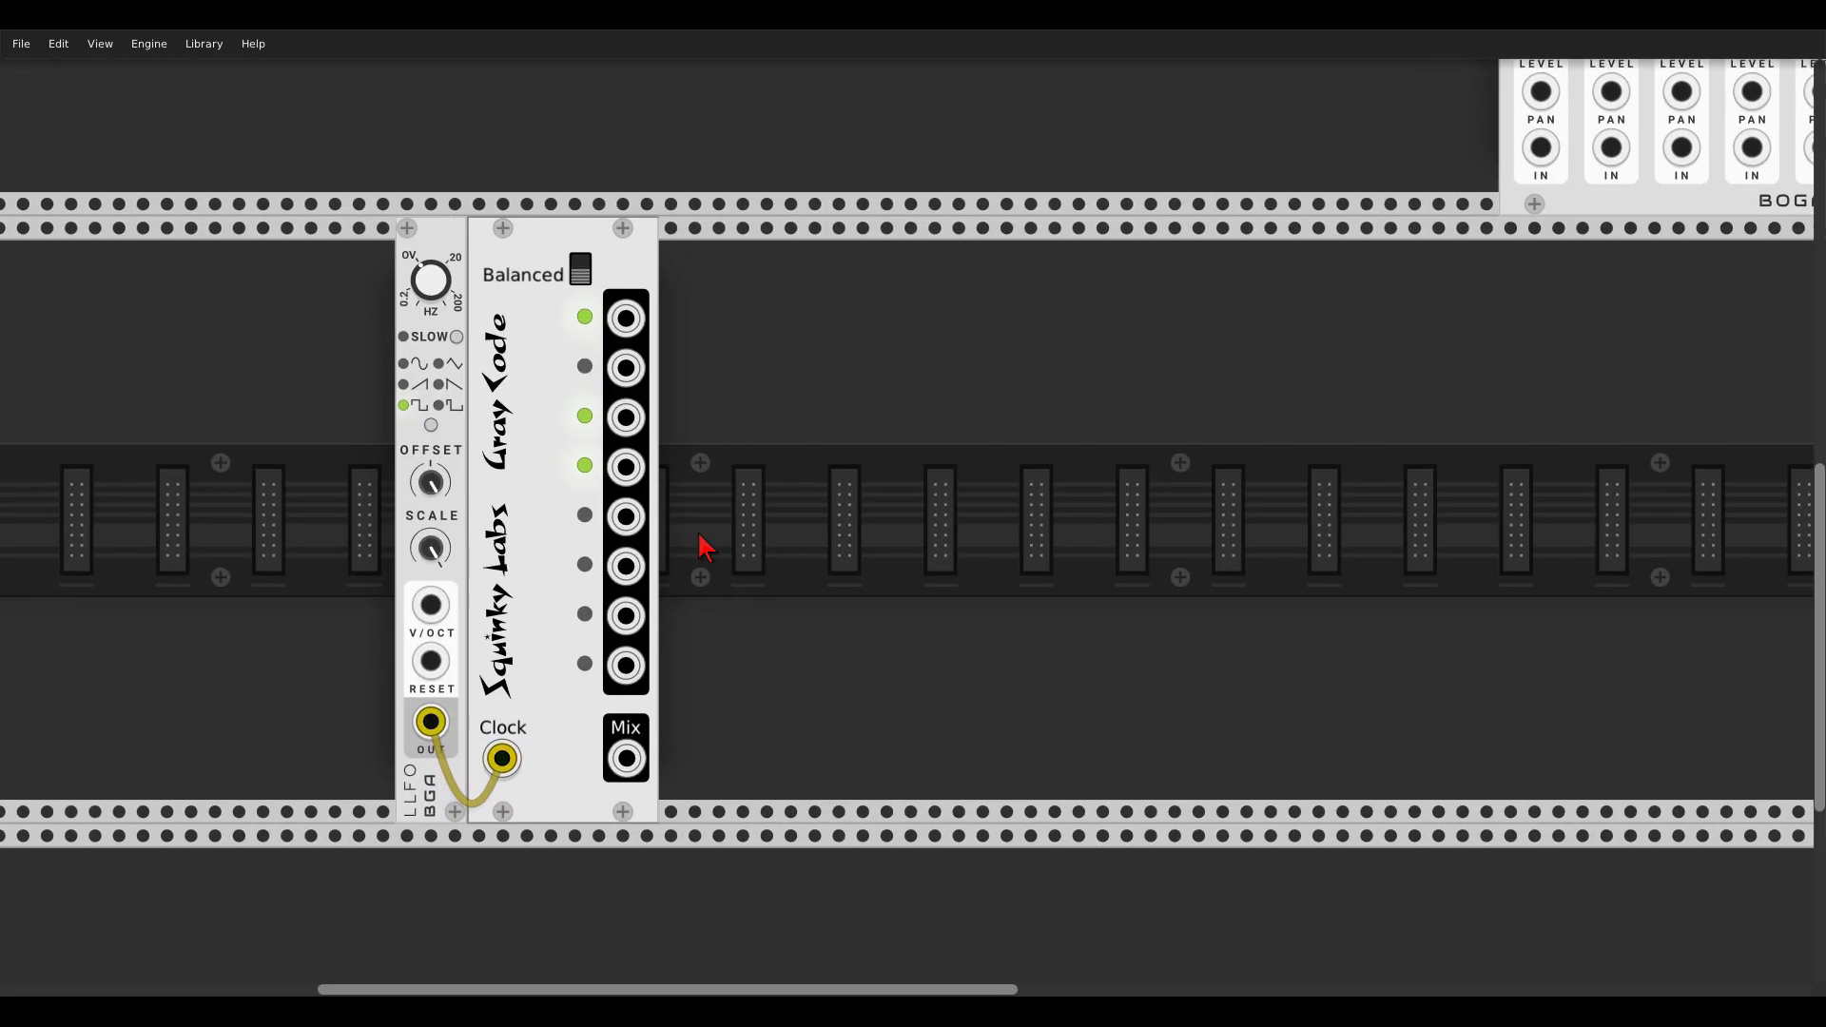
right_click(738, 520)
type("scope")
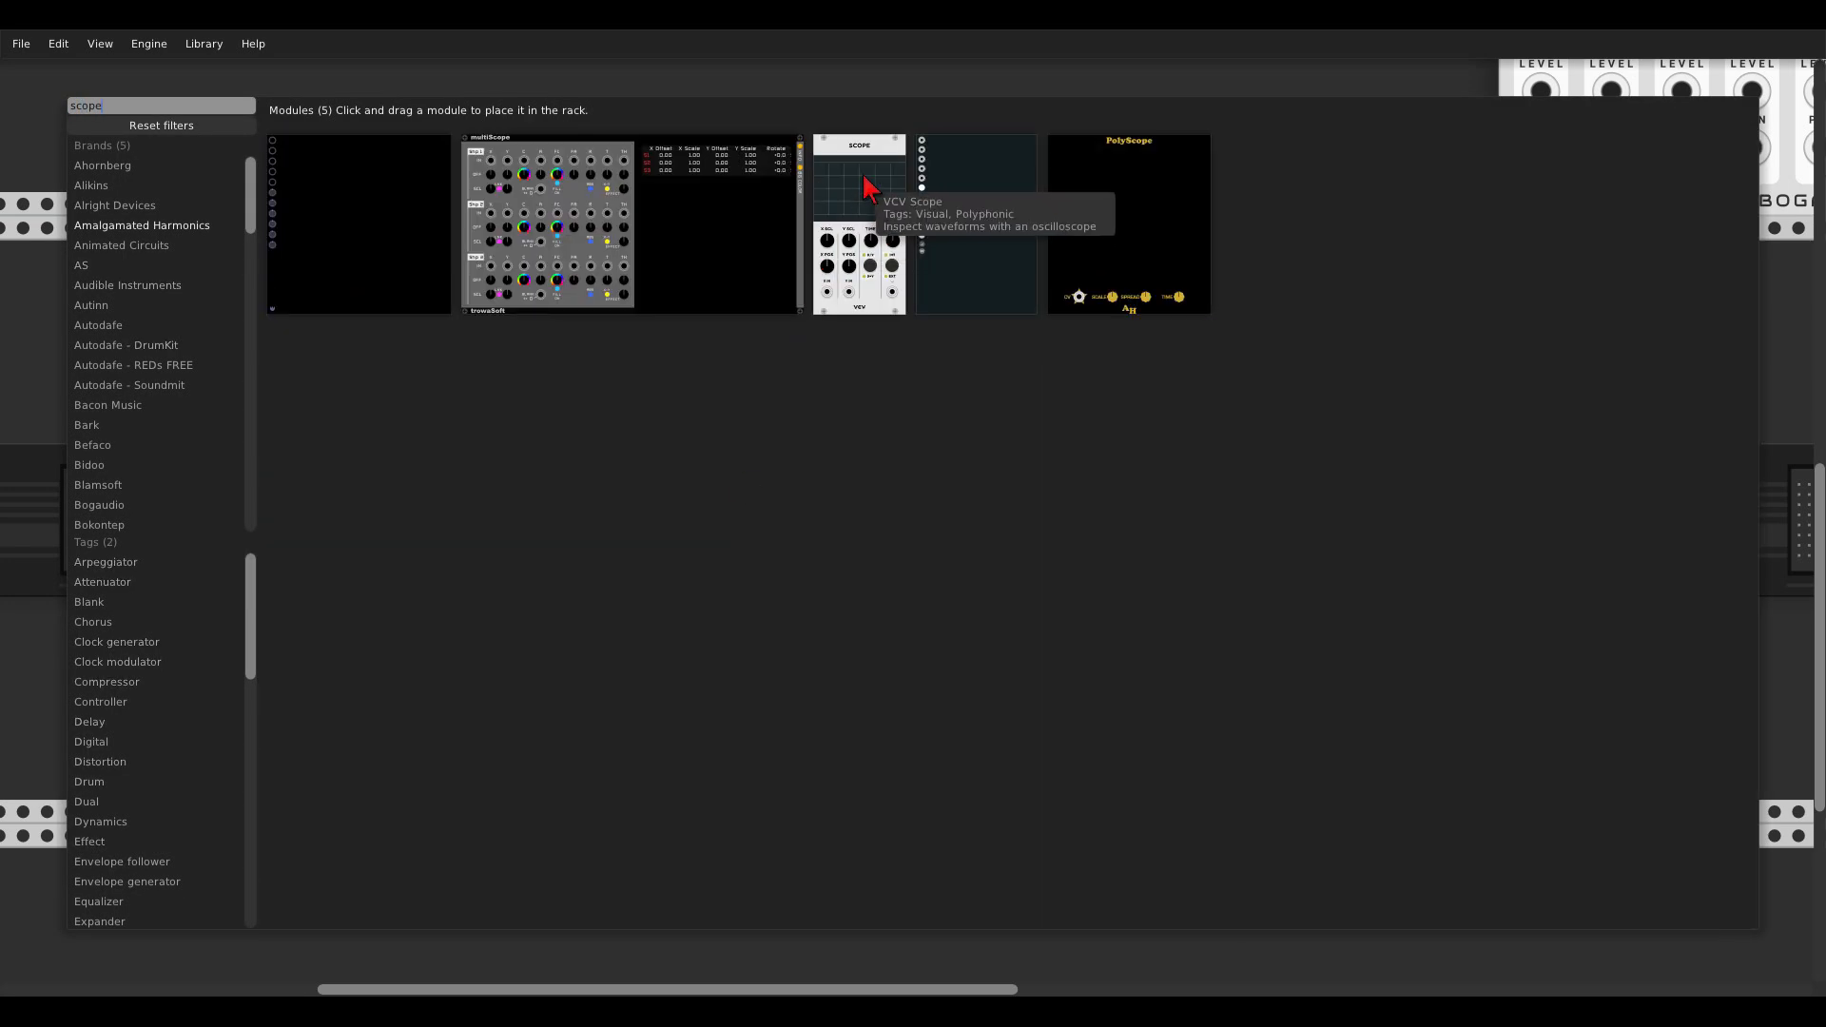
left_click_drag(865, 188, 754, 416)
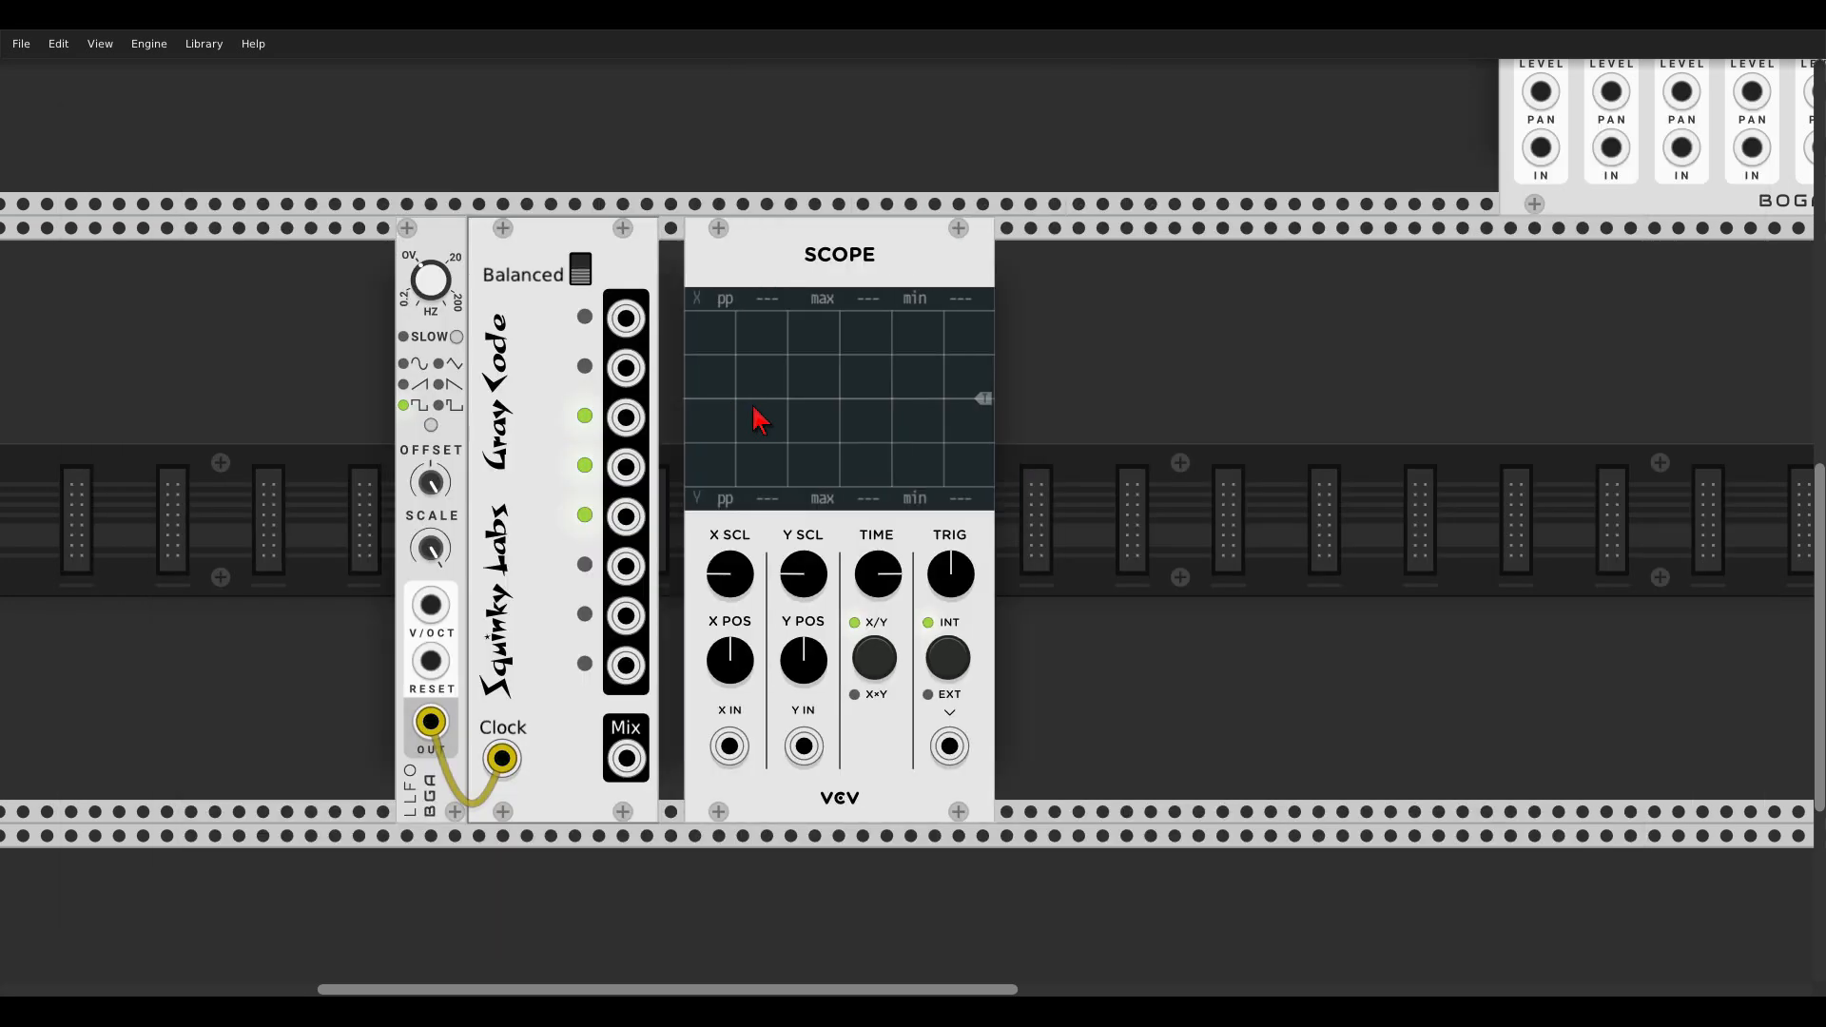
Step: Feed Gray Code's fifth output into the Scope's X input with a longer time span, and move that cable to the Mix output
left_click_drag(729, 746, 626, 517)
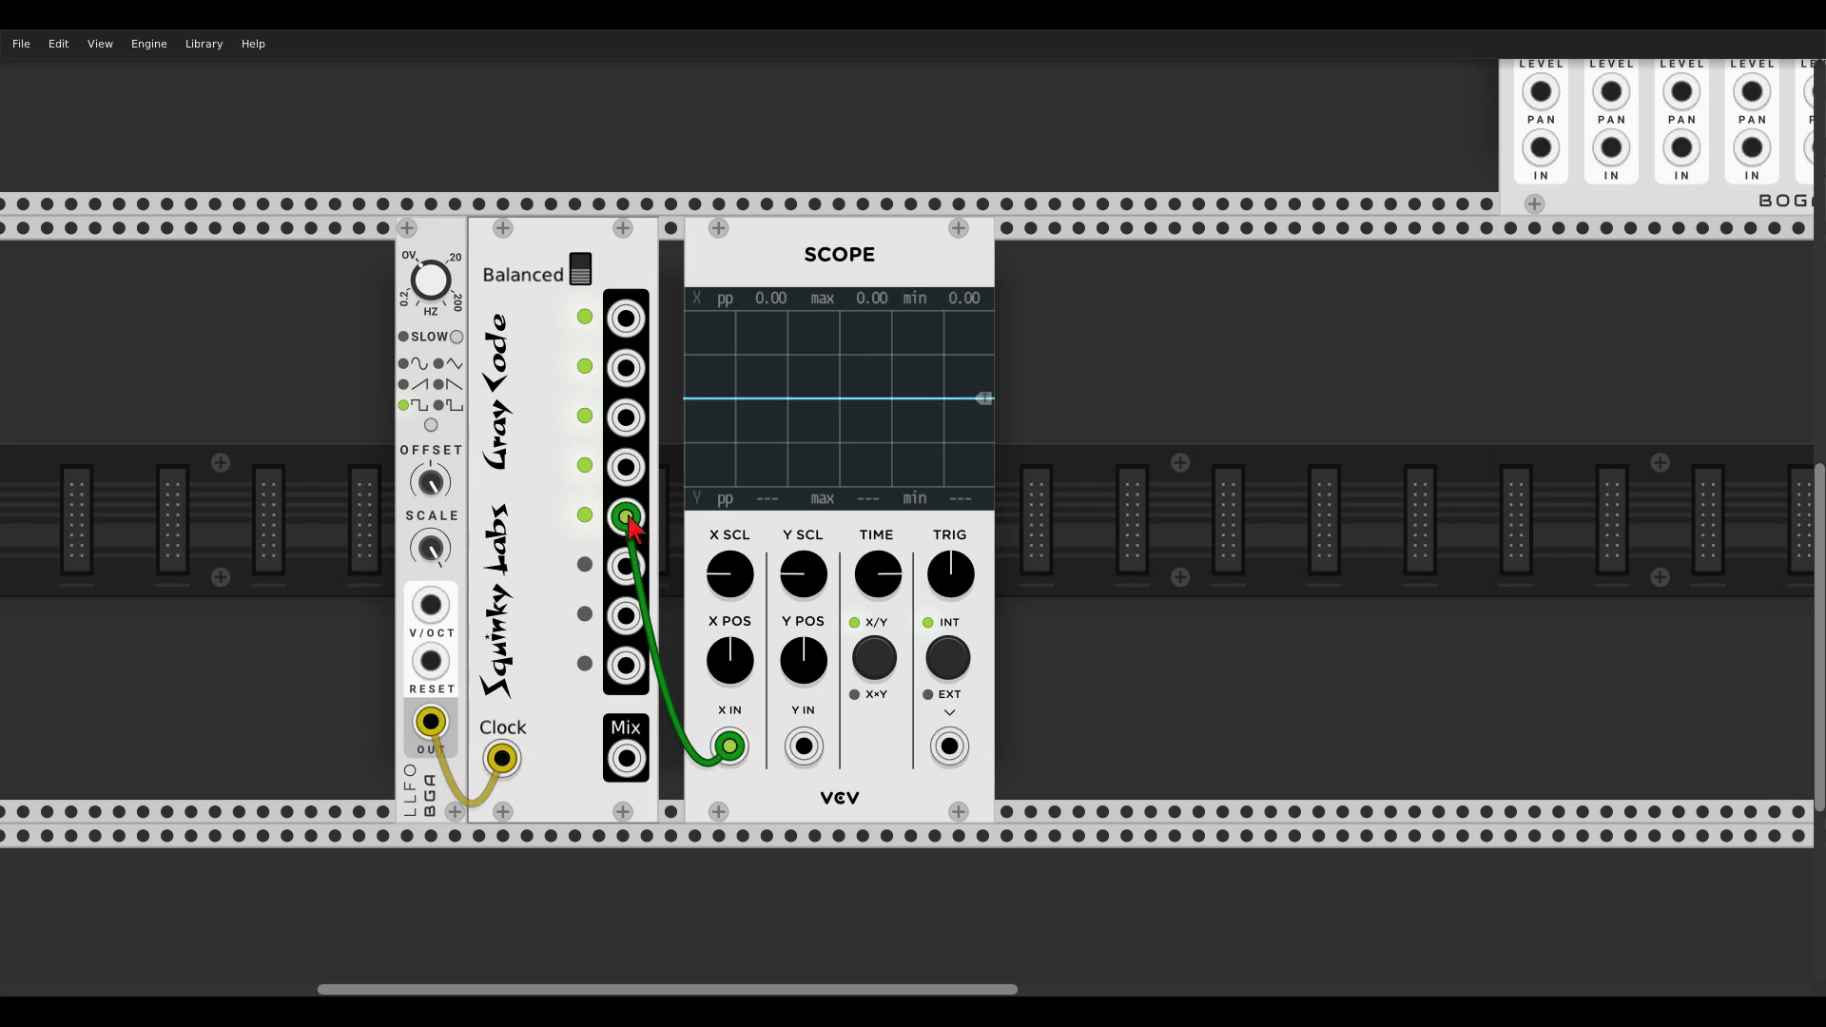
left_click_drag(875, 573, 875, 609)
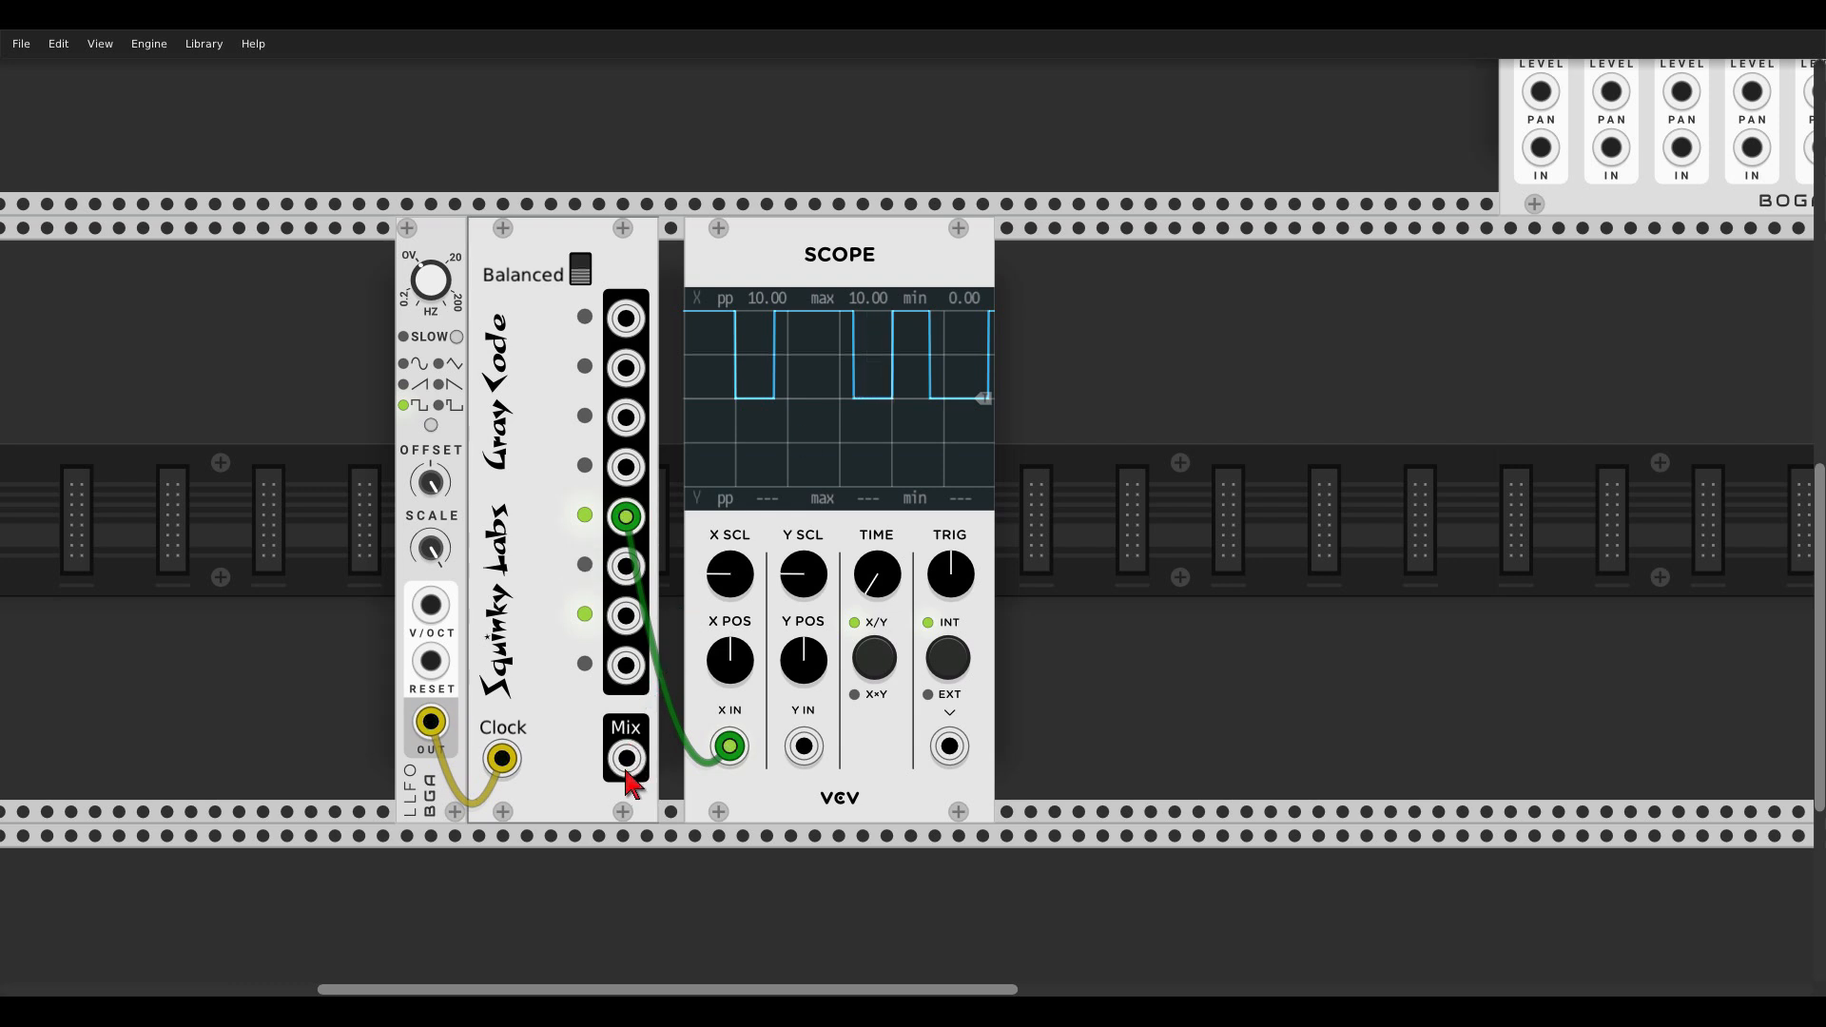
left_click_drag(626, 517, 627, 757)
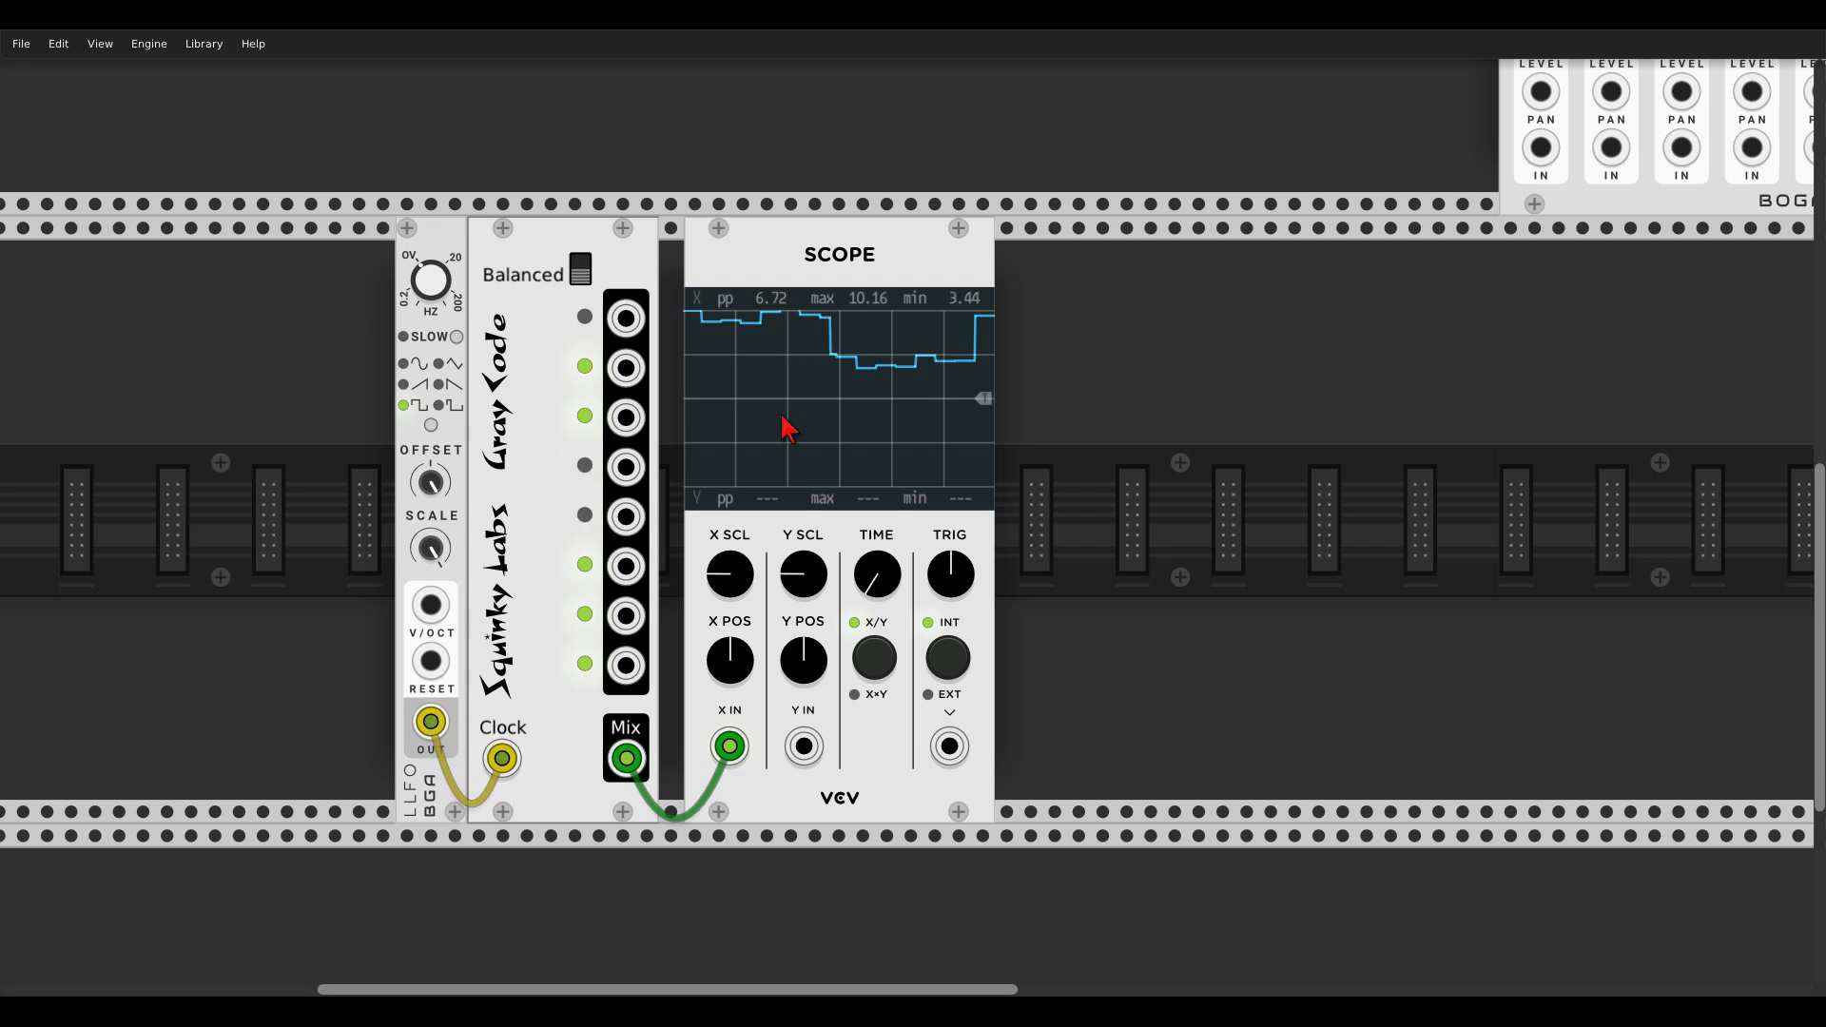
Step: Move the Scope to the left of the LLFO and add the Repelzen Re-Win quantizer beside Gray Code
left_click_drag(868, 257, 424, 333)
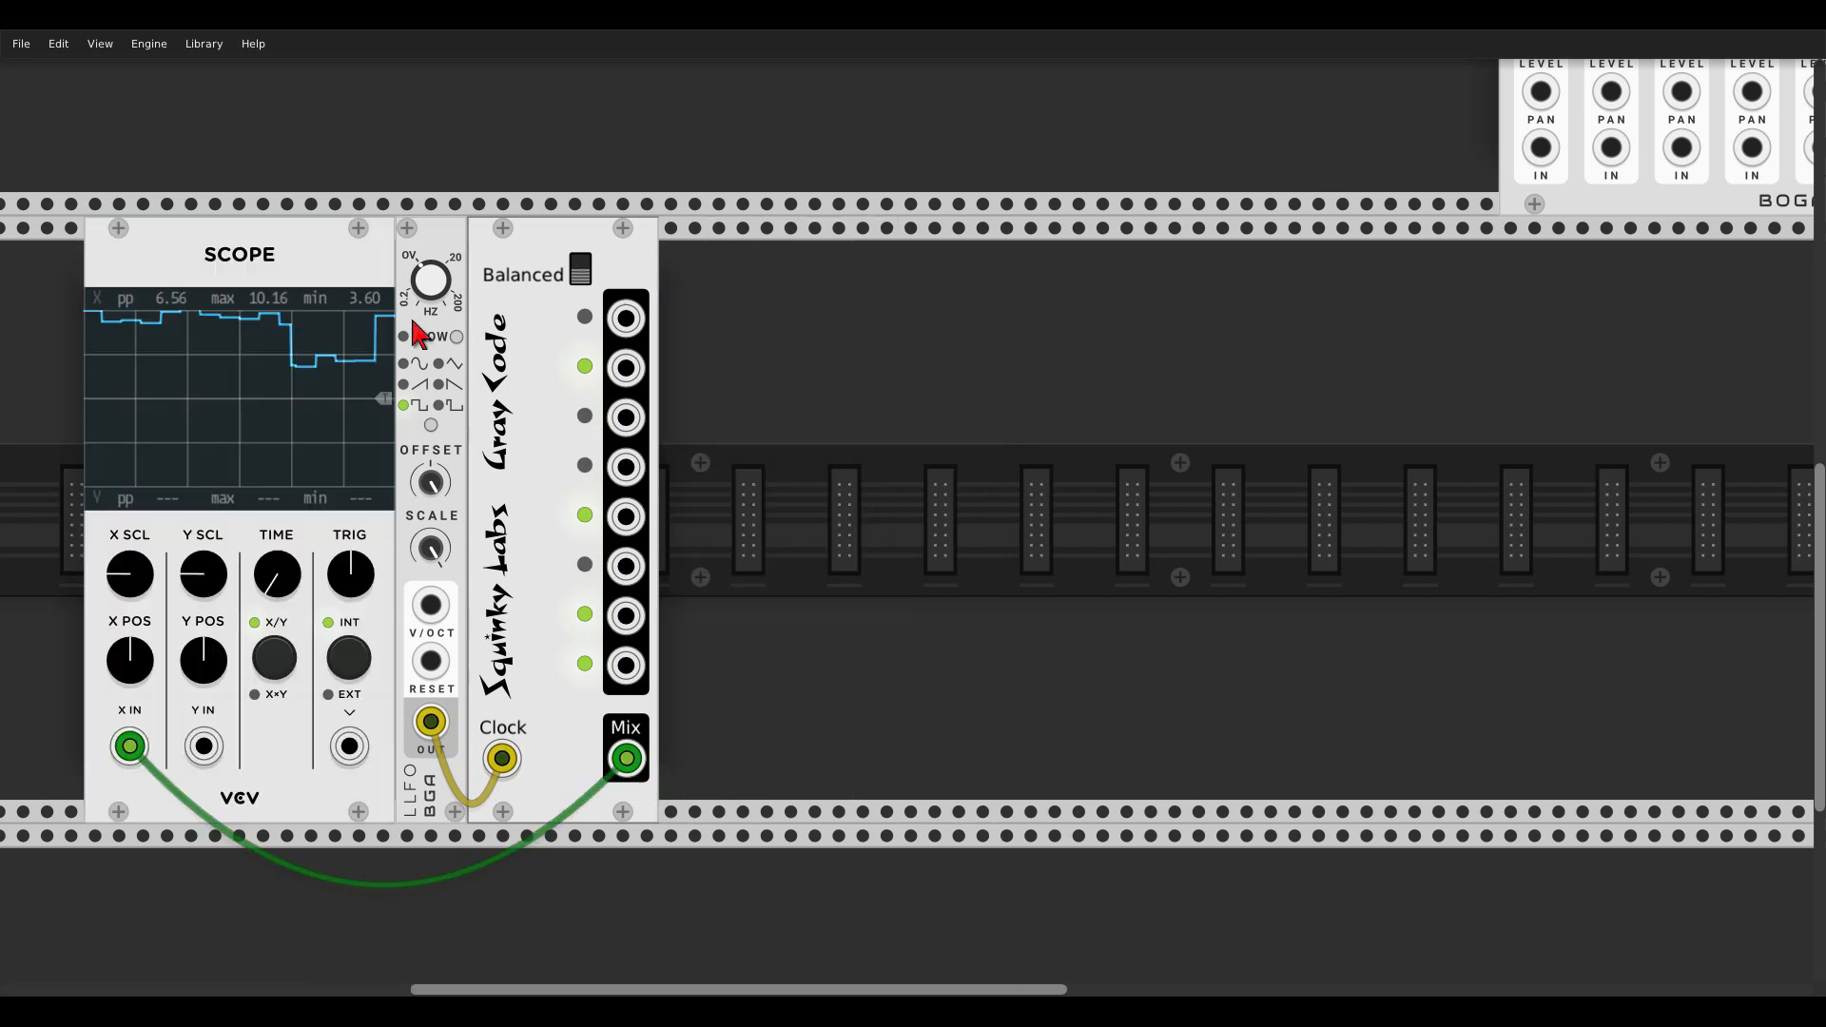
right_click(727, 414)
type("rew")
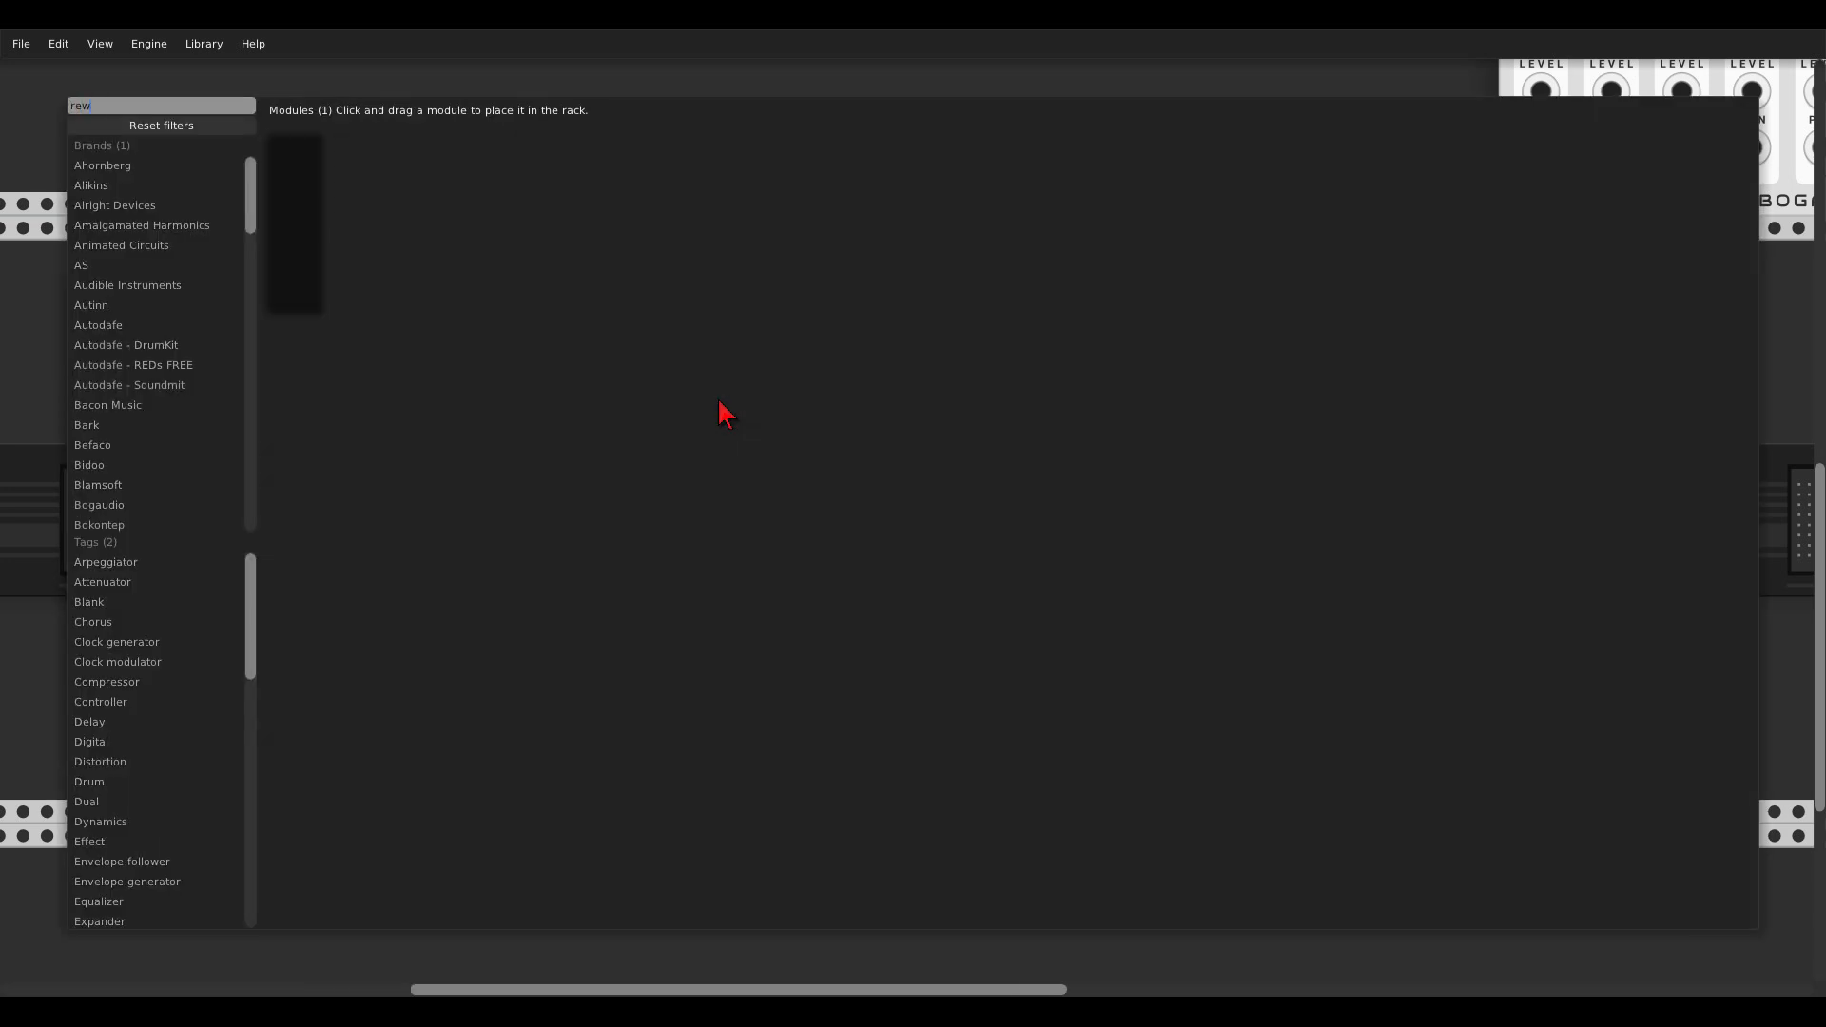
left_click(314, 155)
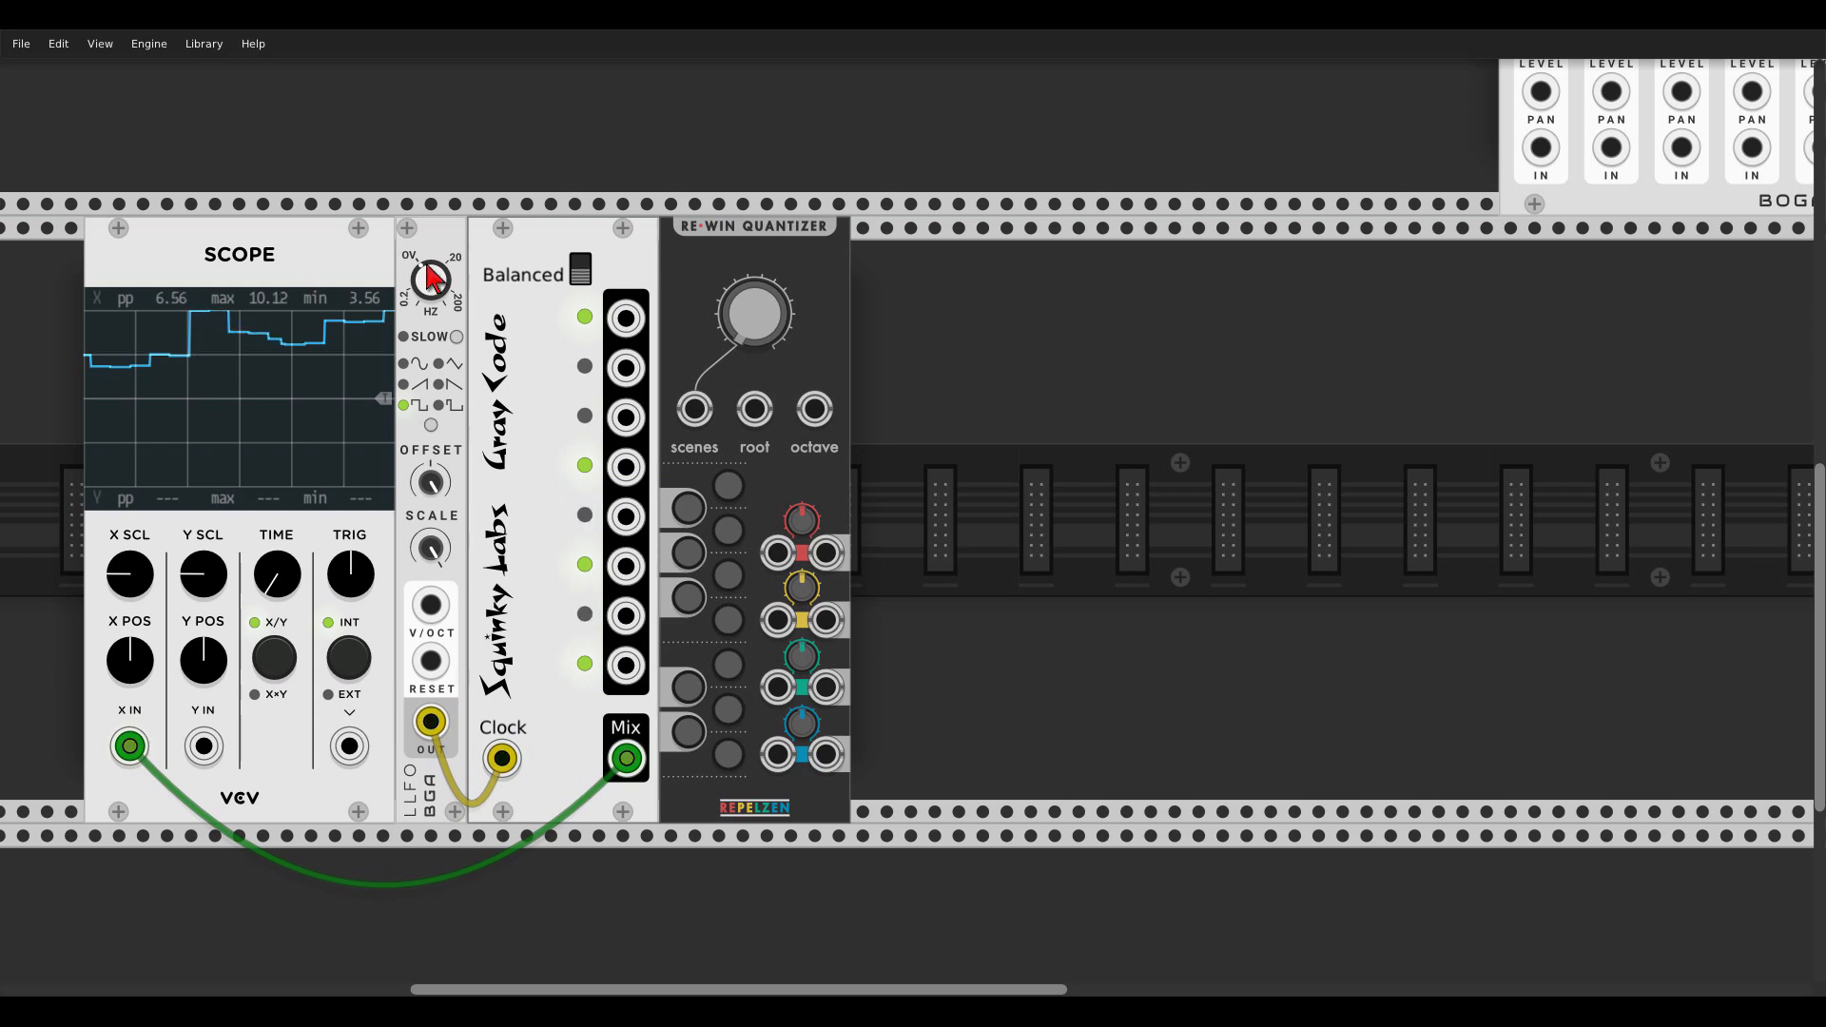
Step: Insert a VCA module between Gray Code and the Re-Win quantizer, keeping the modules flush against each other
left_click_drag(738, 255, 930, 276)
right_click(796, 325)
type("vc")
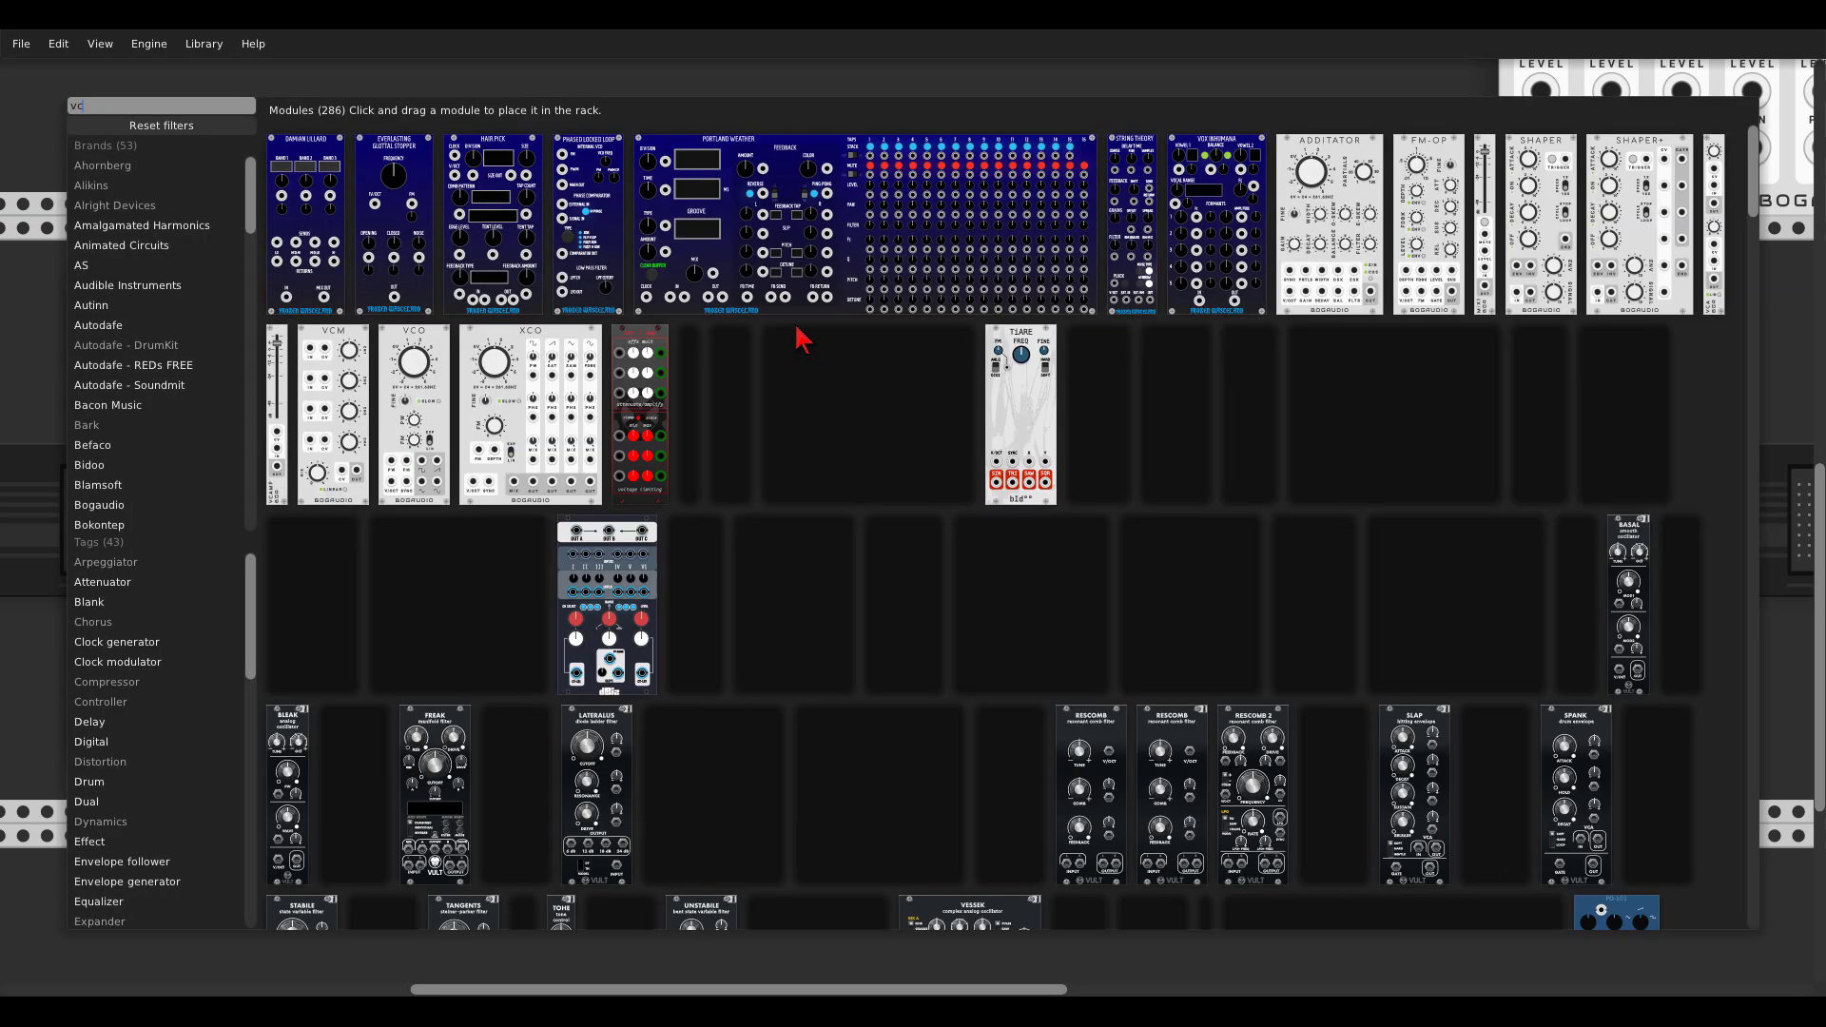
type("a")
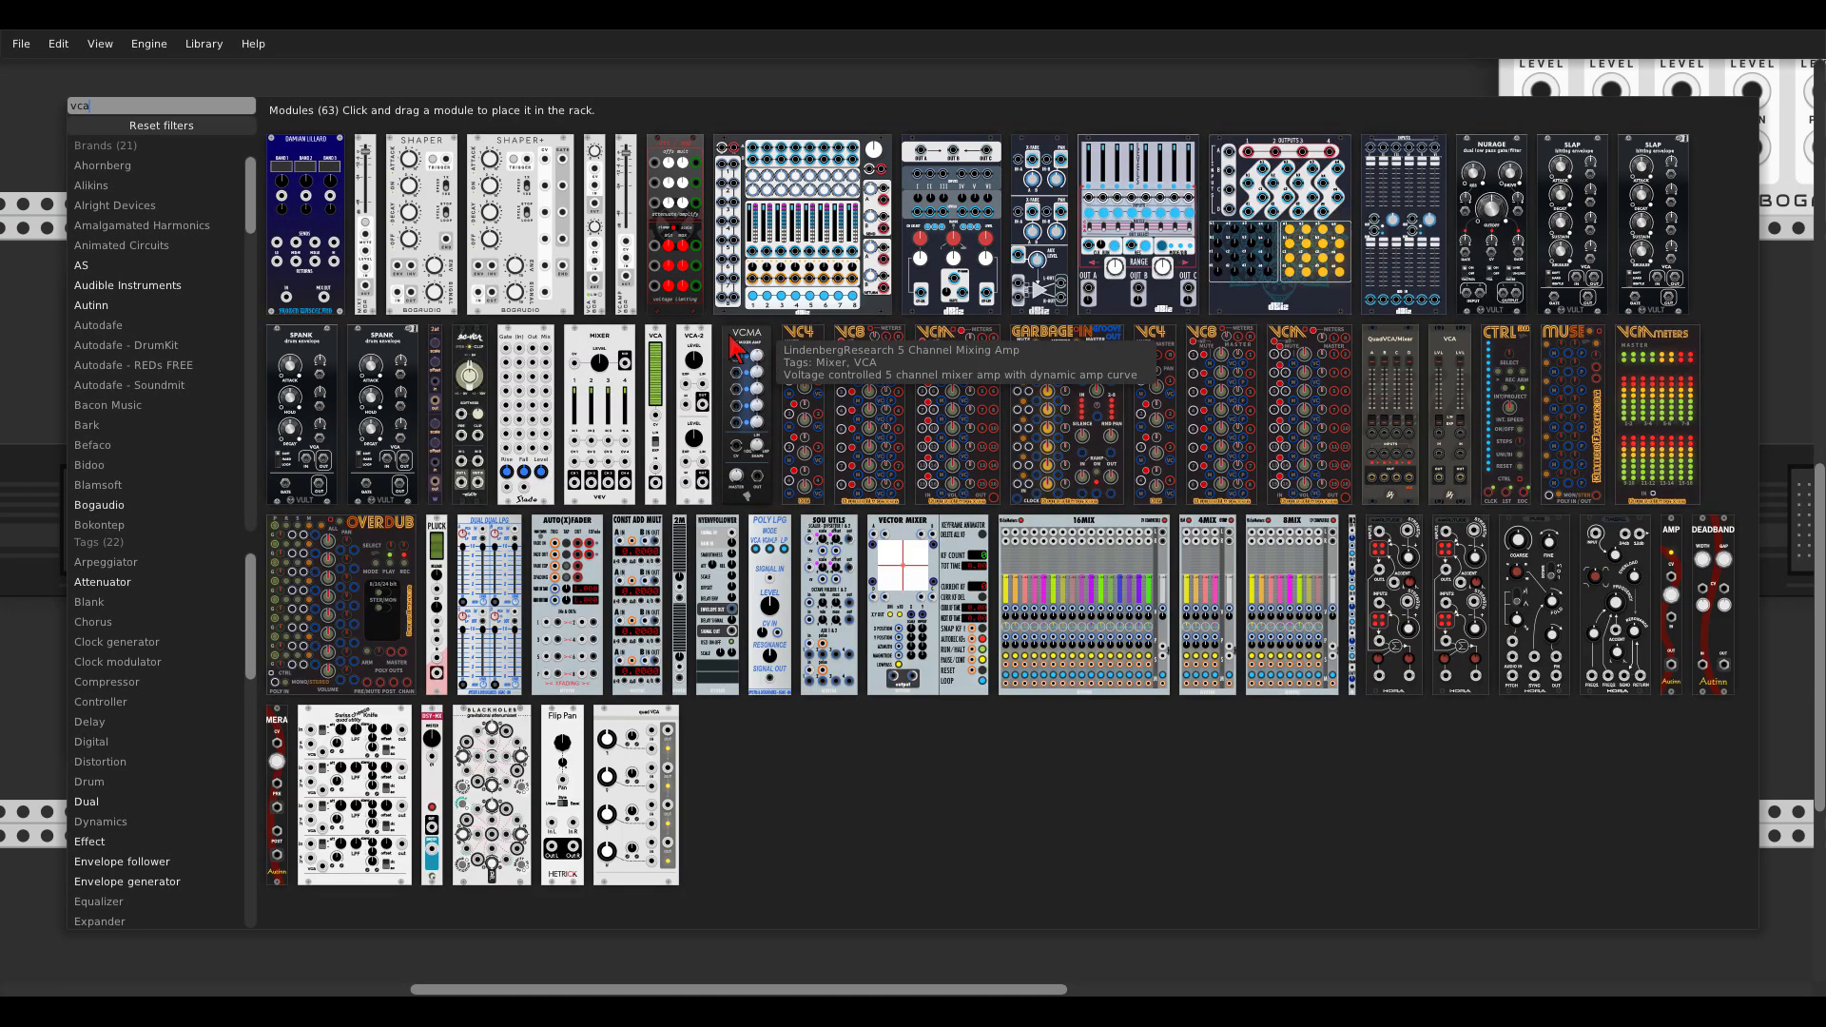
left_click(655, 399)
left_click_drag(933, 253, 782, 273)
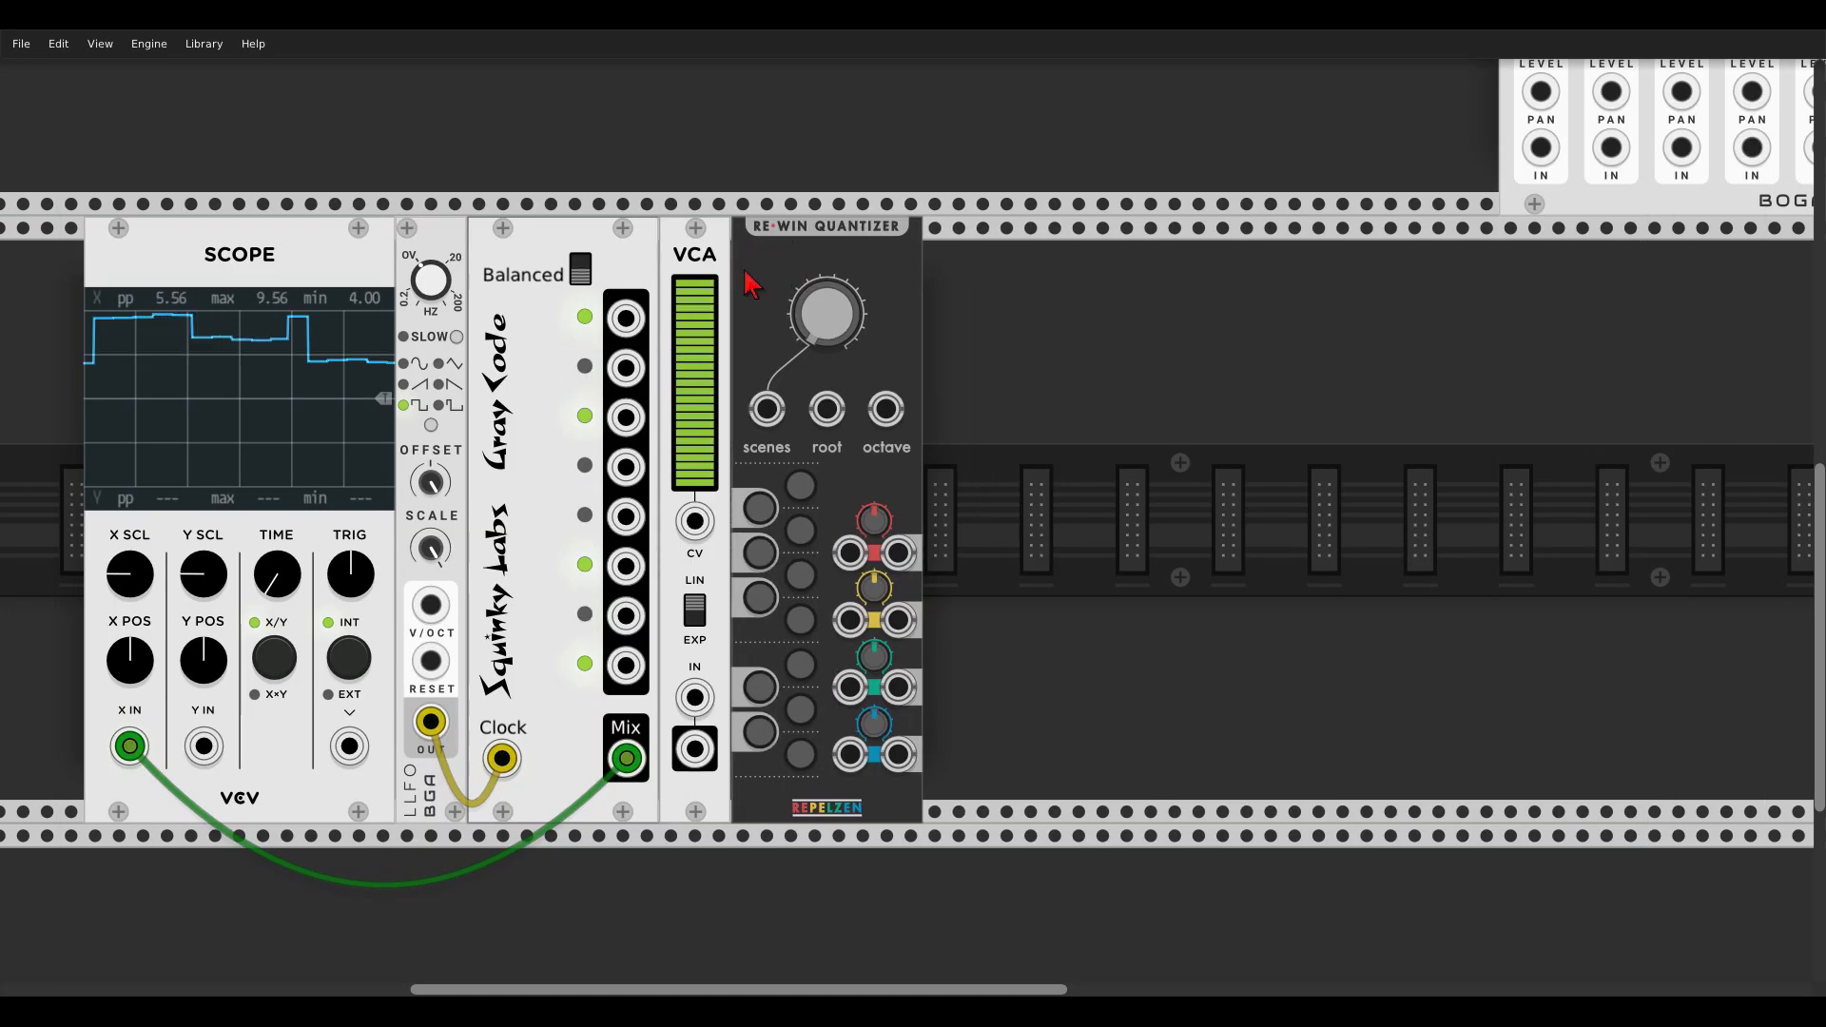
Step: Set the VCA level to 0% and route Gray Code's Mix through it into the quantizer's red channel input instead of the Scope
left_click_drag(712, 300, 712, 476)
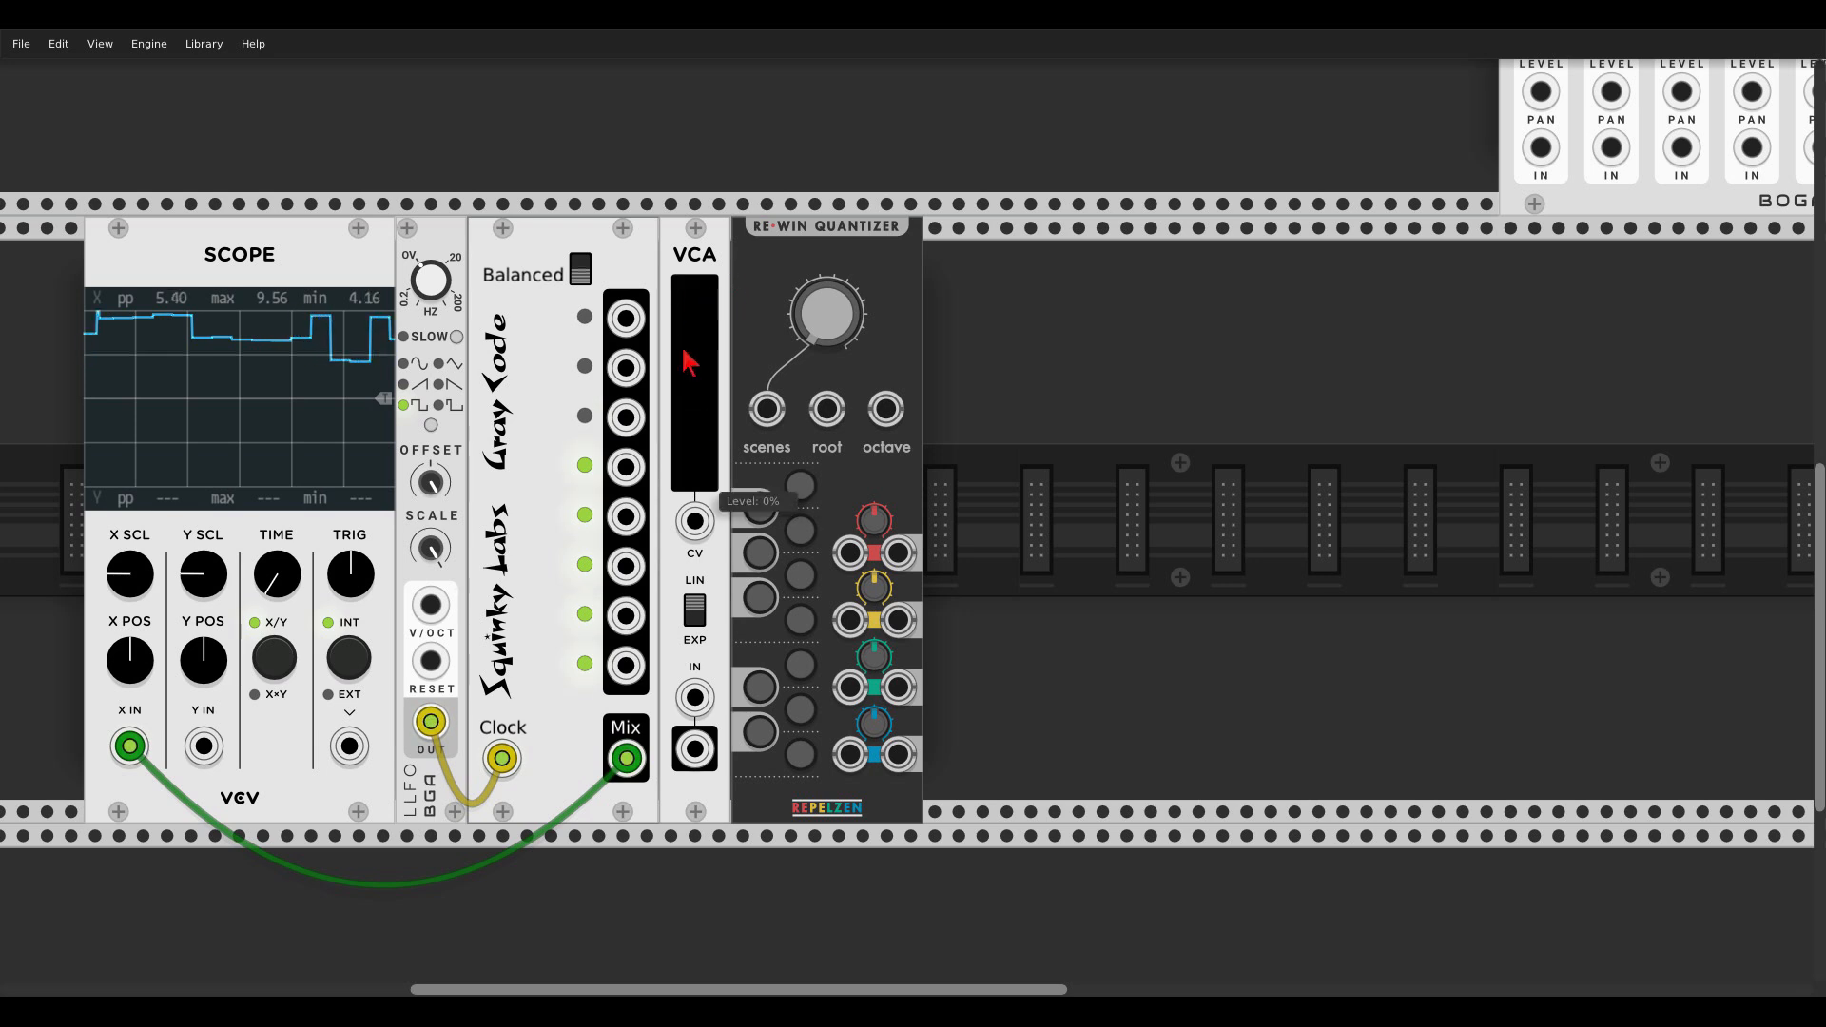
left_click_drag(696, 697, 849, 553)
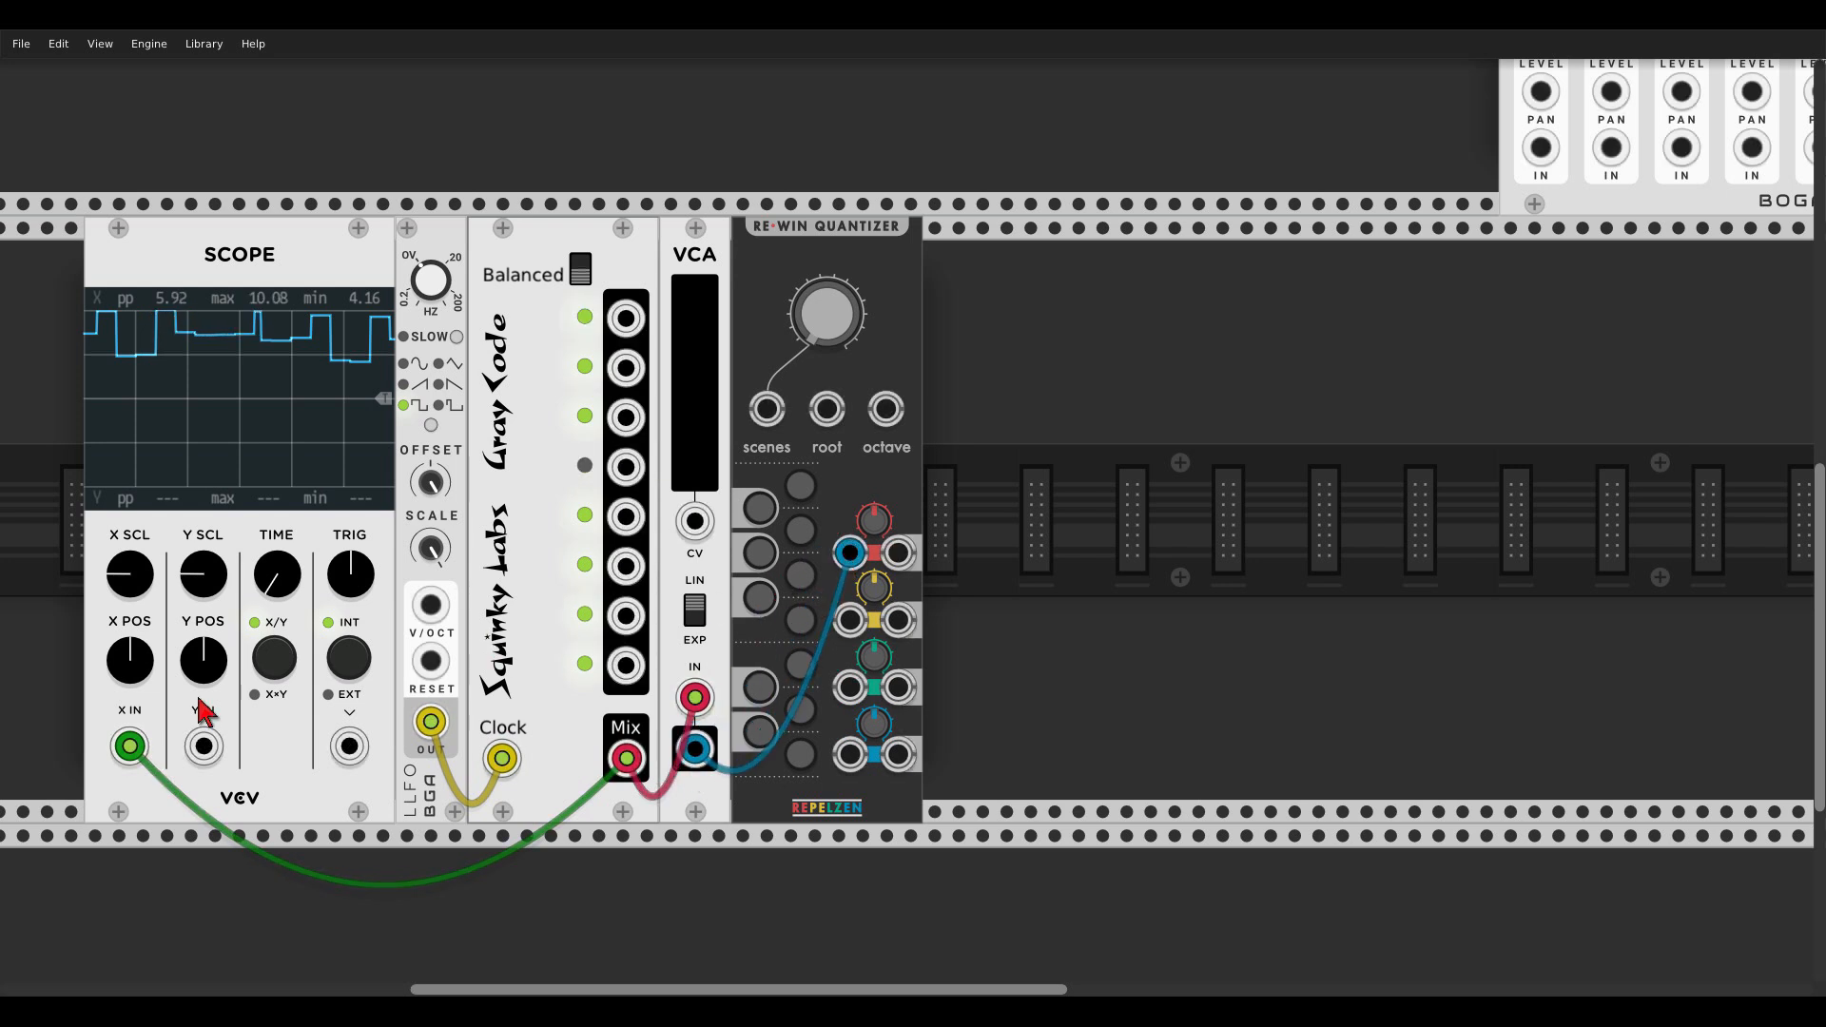
right_click(132, 746)
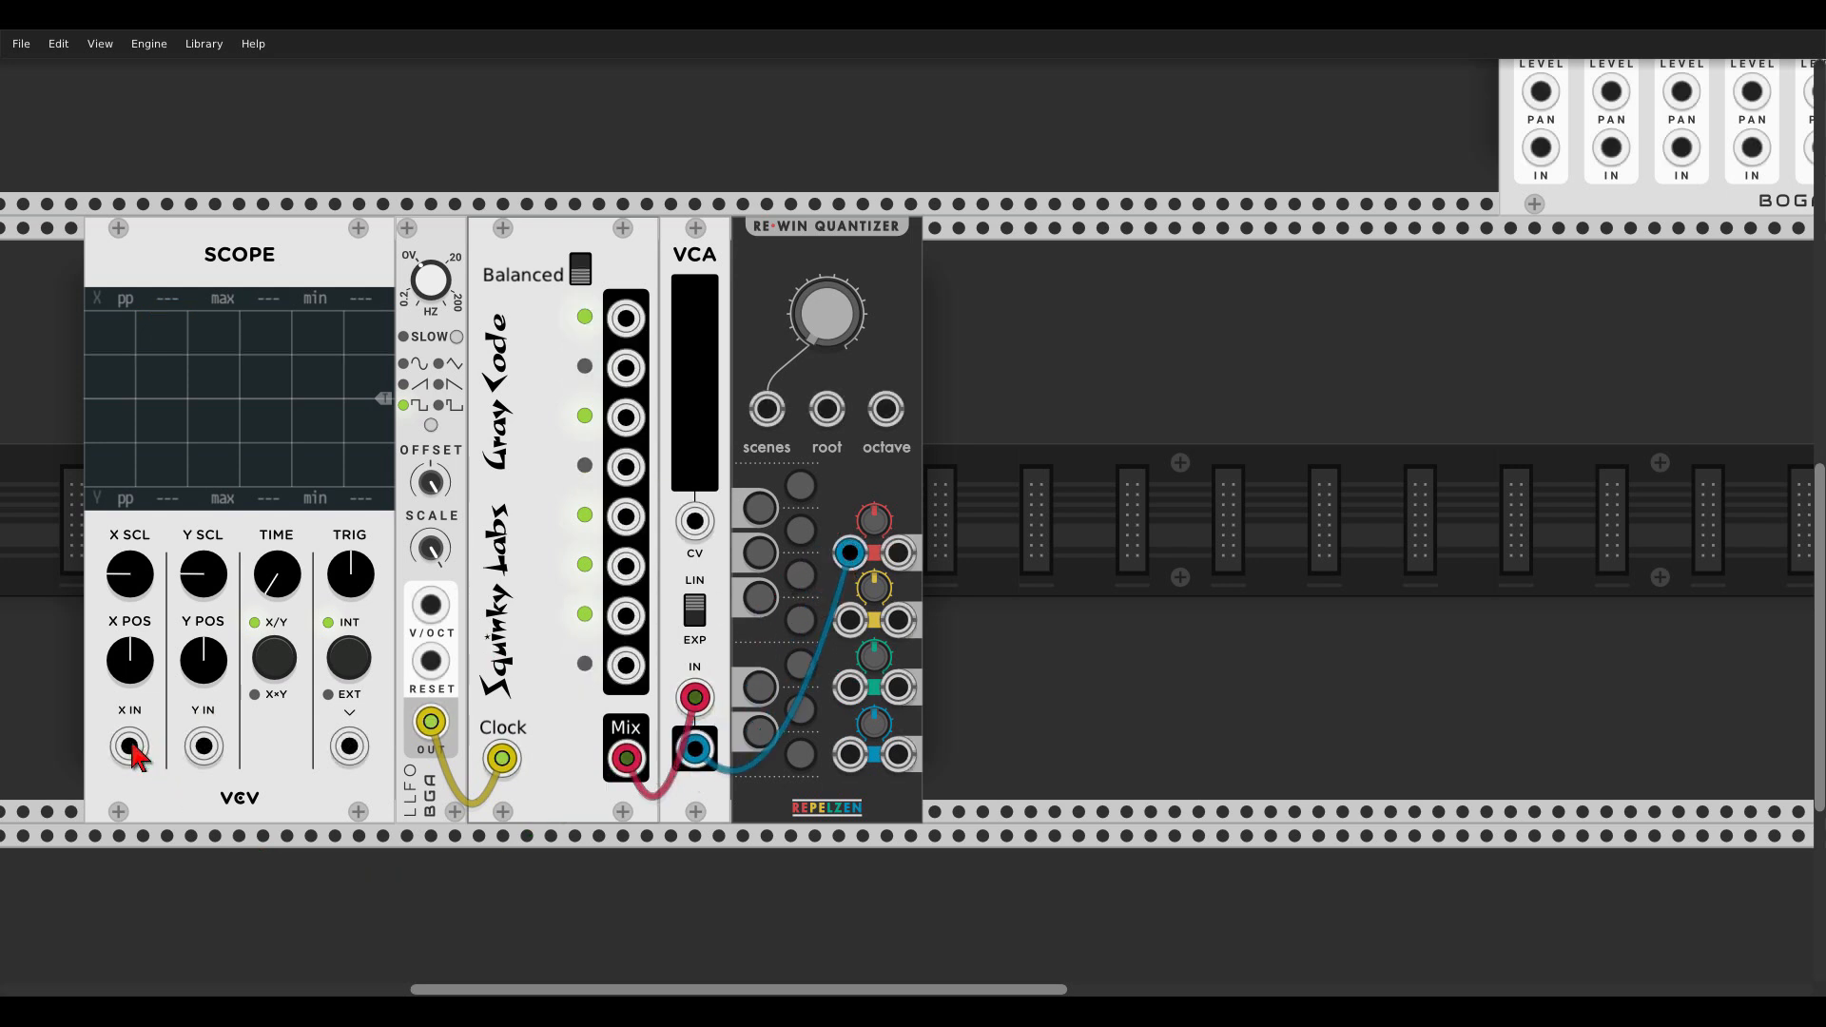
Step: Enable the notes D, E, F#, A and A# on the Re-Win quantizer's vertical keyboard
left_click(802, 709)
left_click(800, 664)
left_click(760, 597)
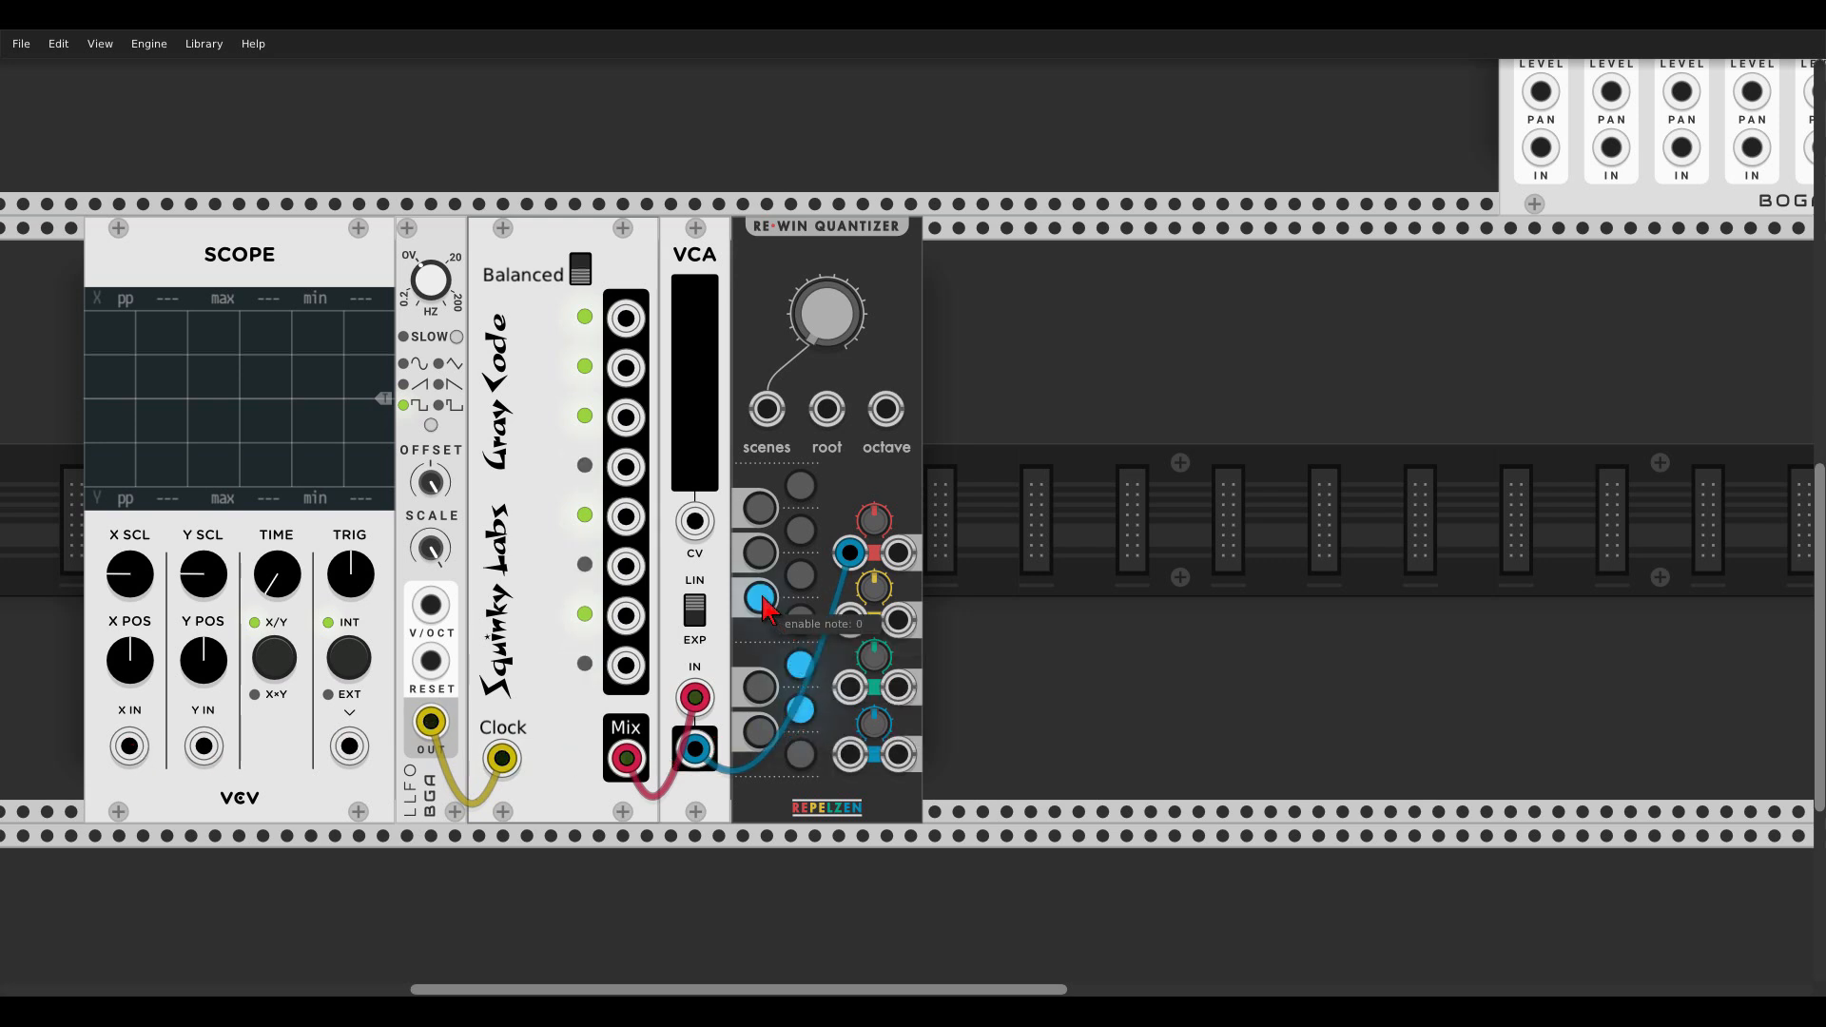
left_click(800, 529)
left_click(760, 507)
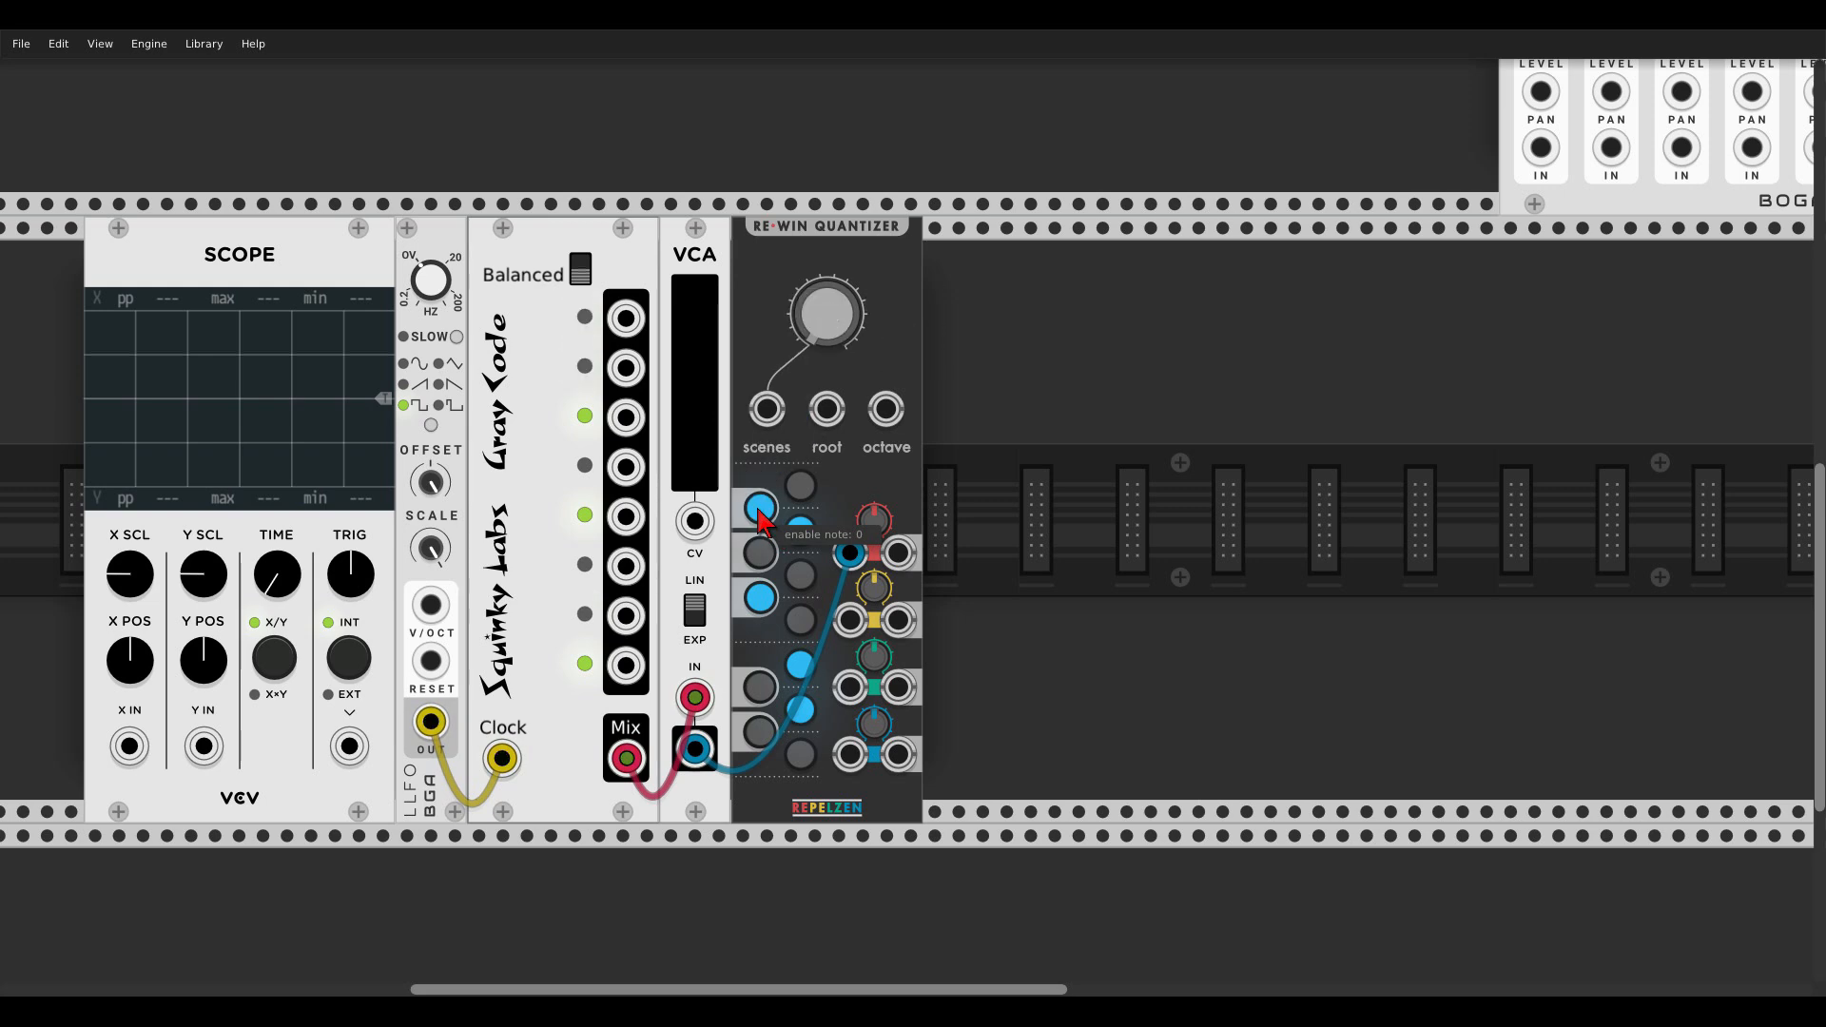
Step: Add the Lindenberg Research Woldemar VCO beside the quantizer and patch the quantizer's red channel output into its non-poly V/OCT input
right_click(1092, 453)
type("wolde")
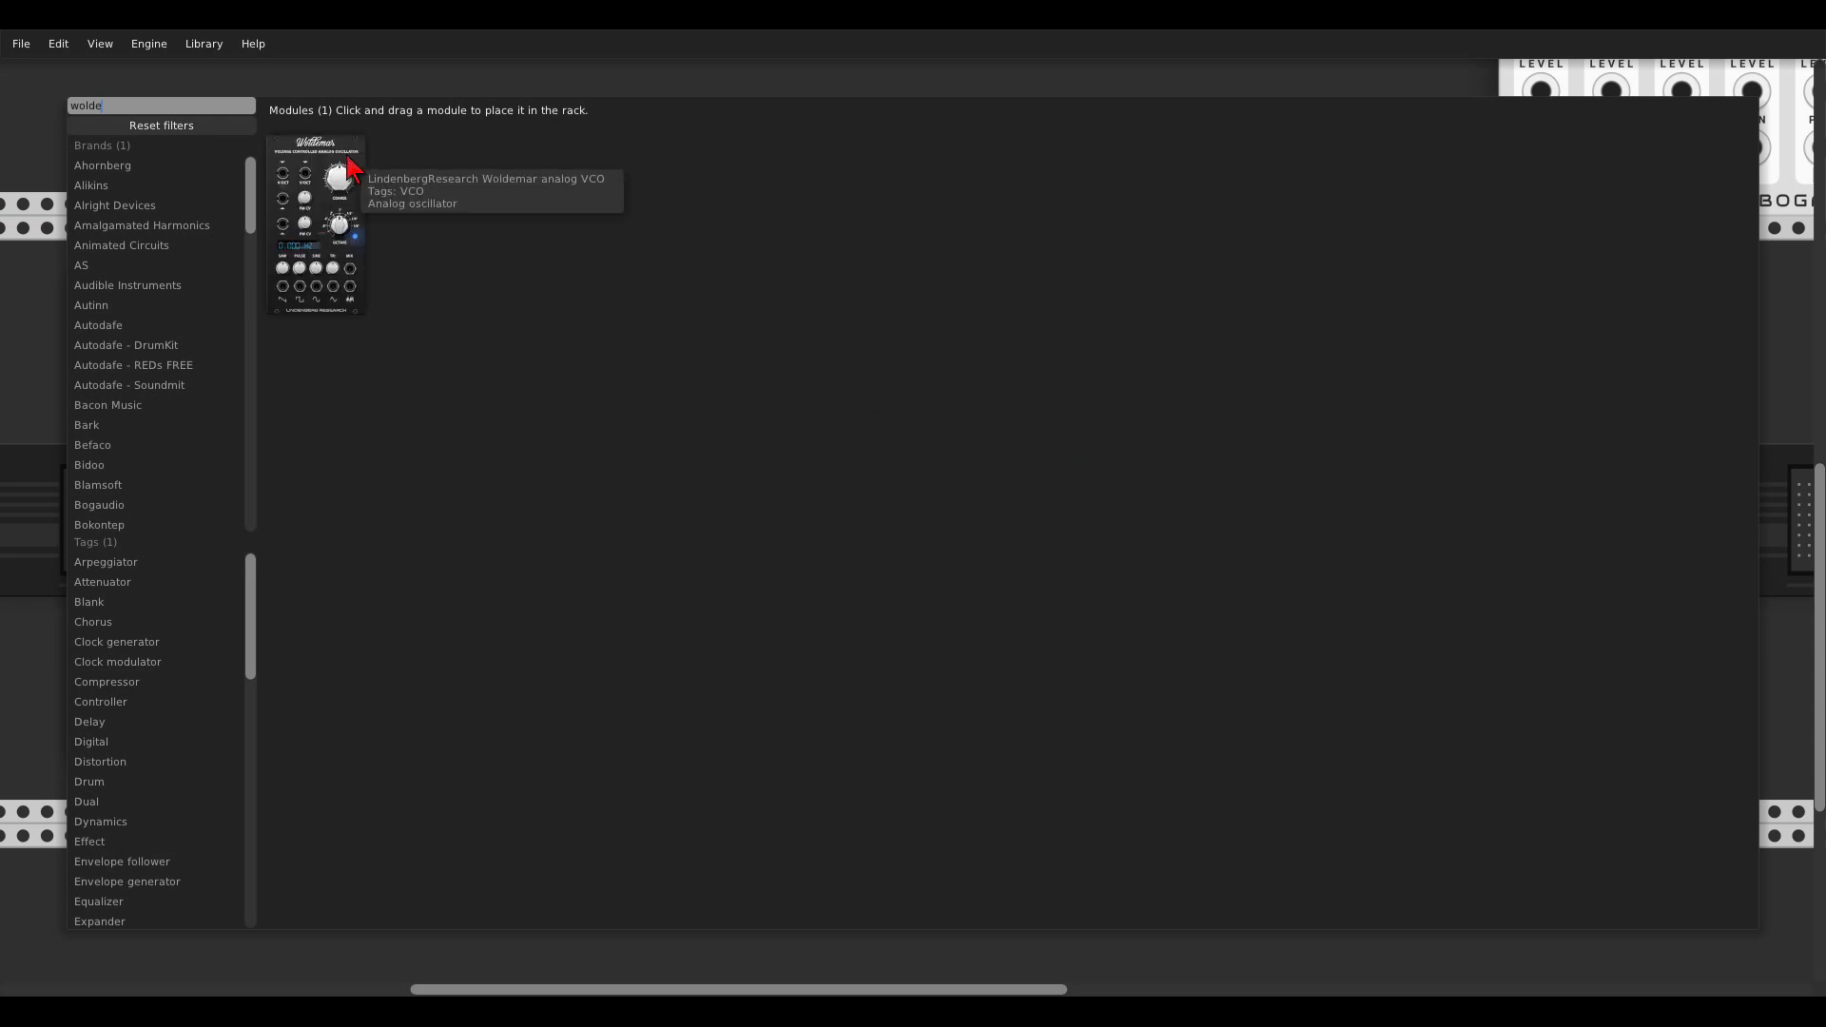
left_click(342, 171)
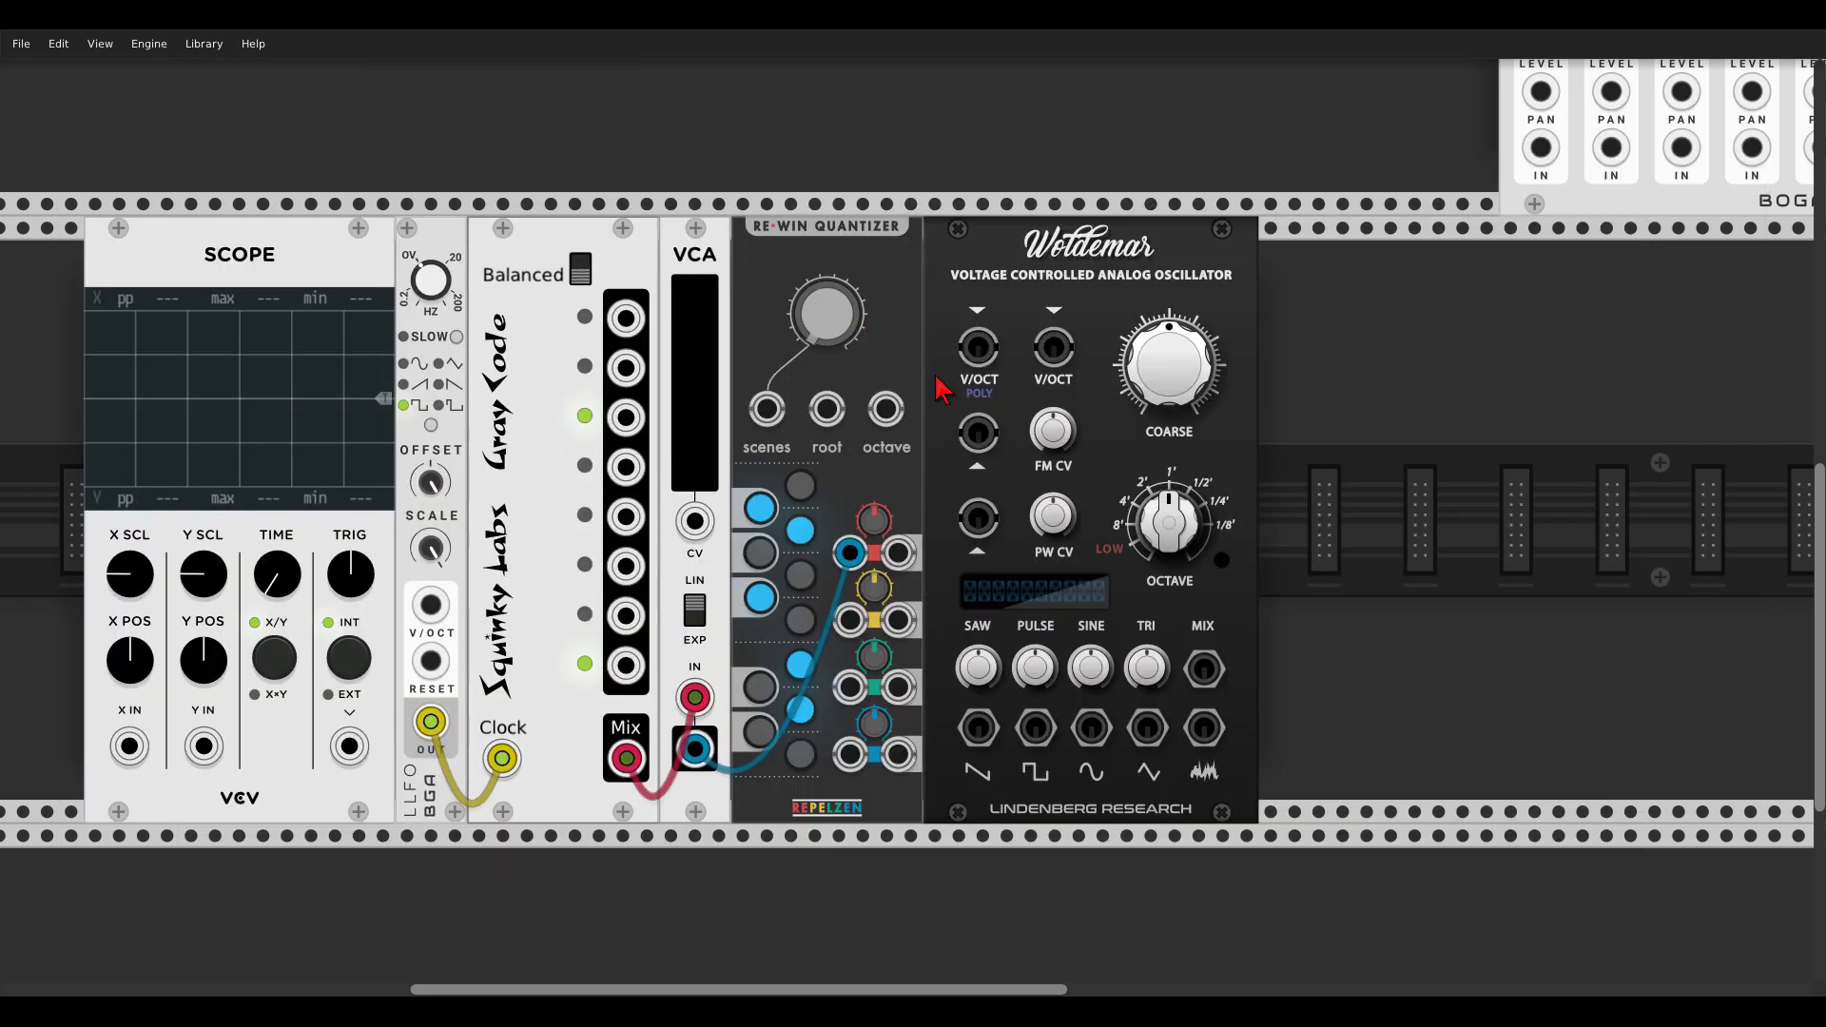
left_click_drag(897, 553, 1054, 348)
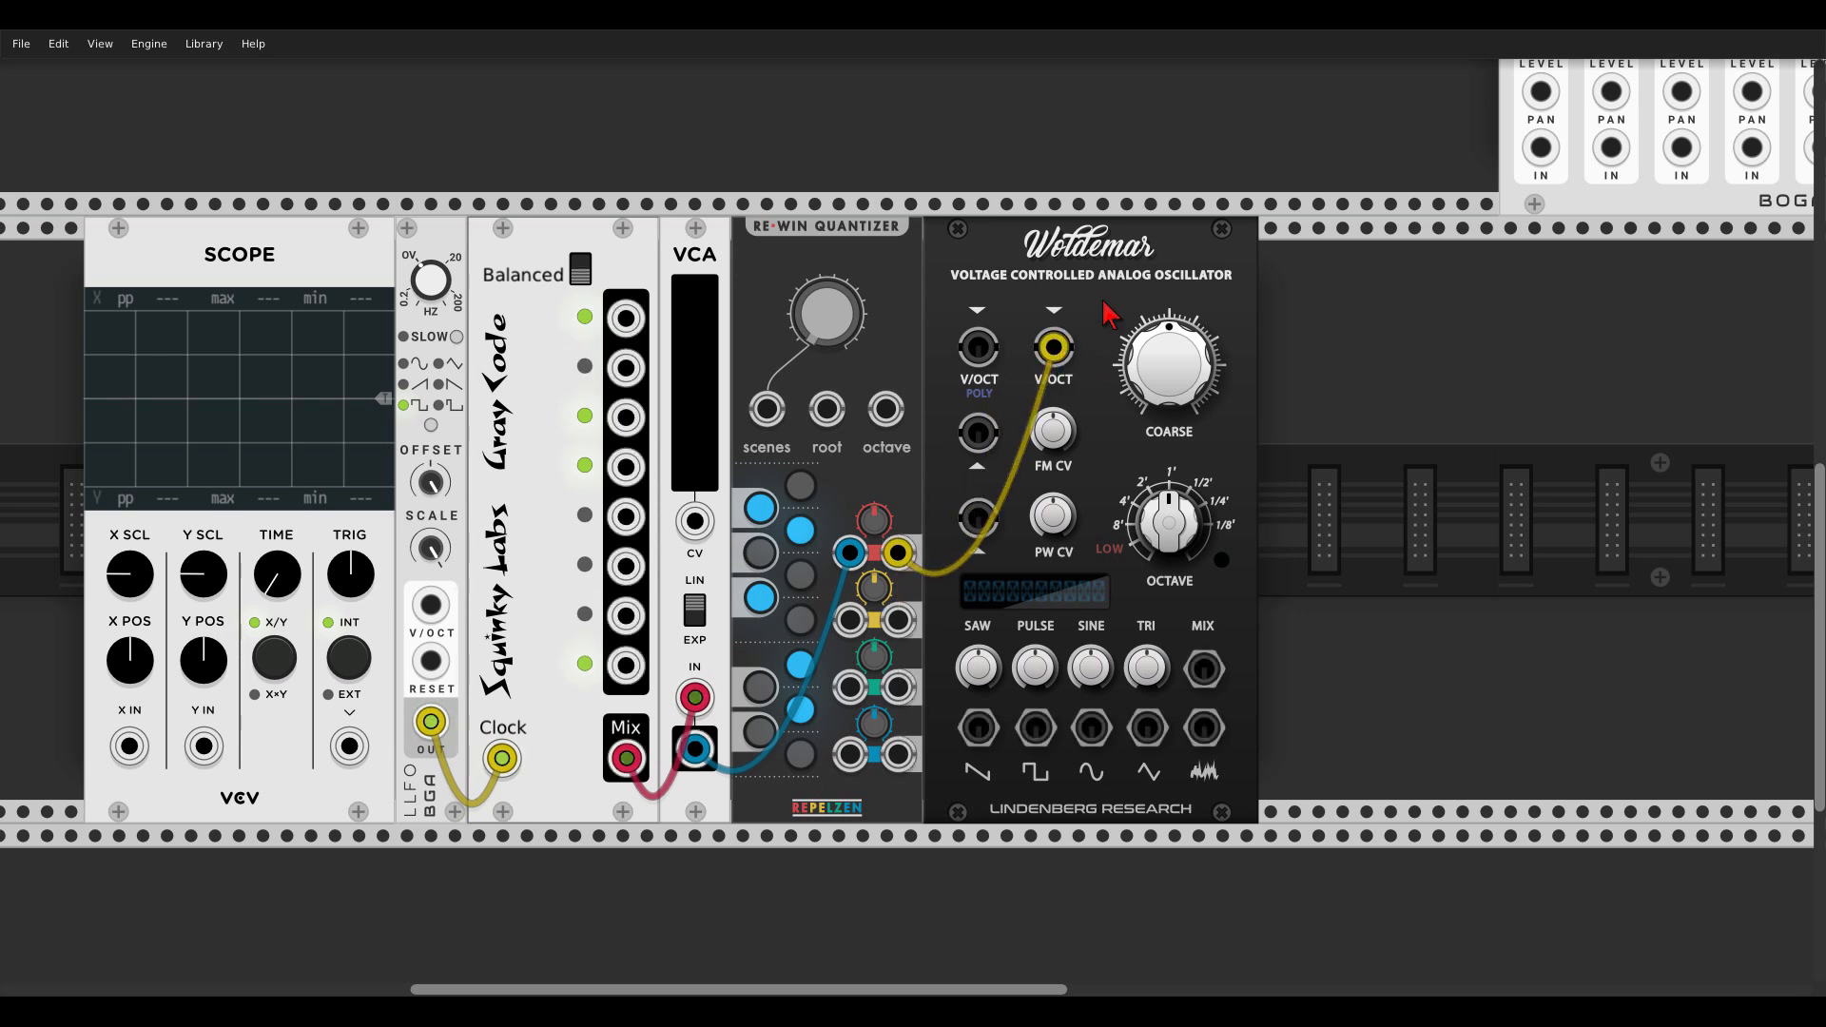
Step: Add the Slade envelope module directly to the right of the Woldemar oscillator
left_click_drag(1104, 302, 995, 264)
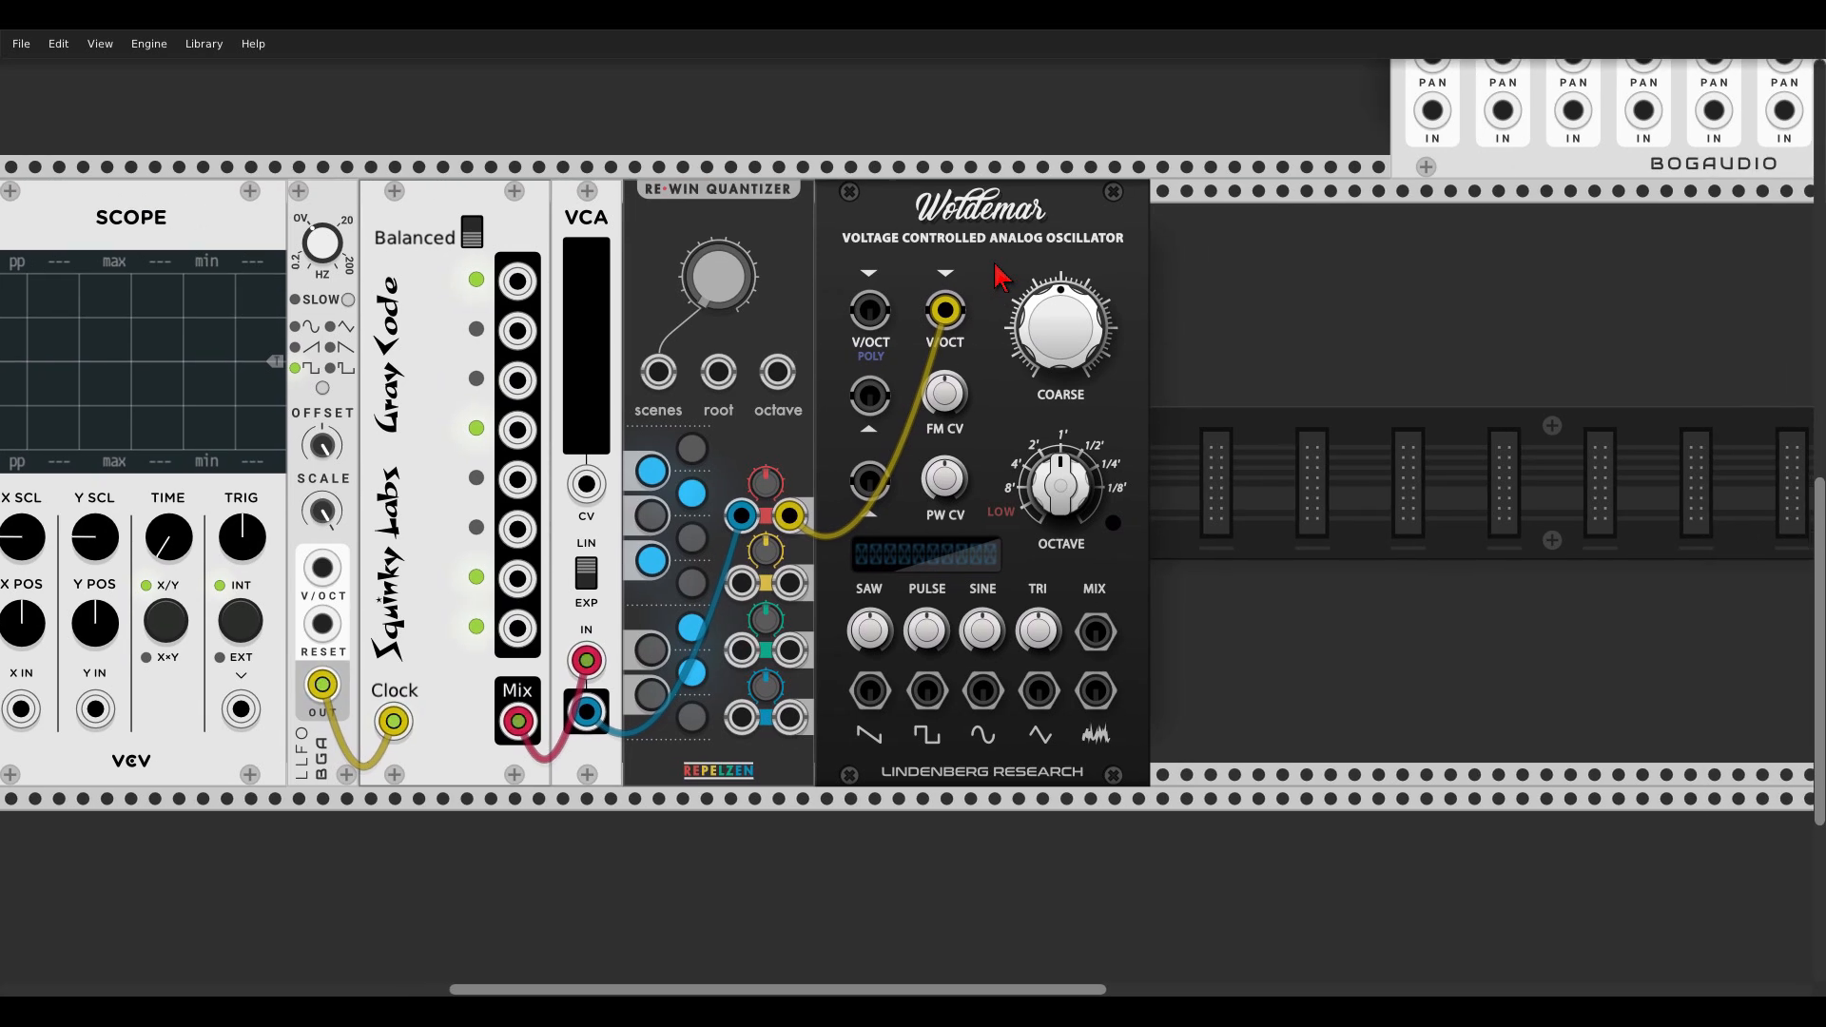
right_click(1234, 355)
type("sla")
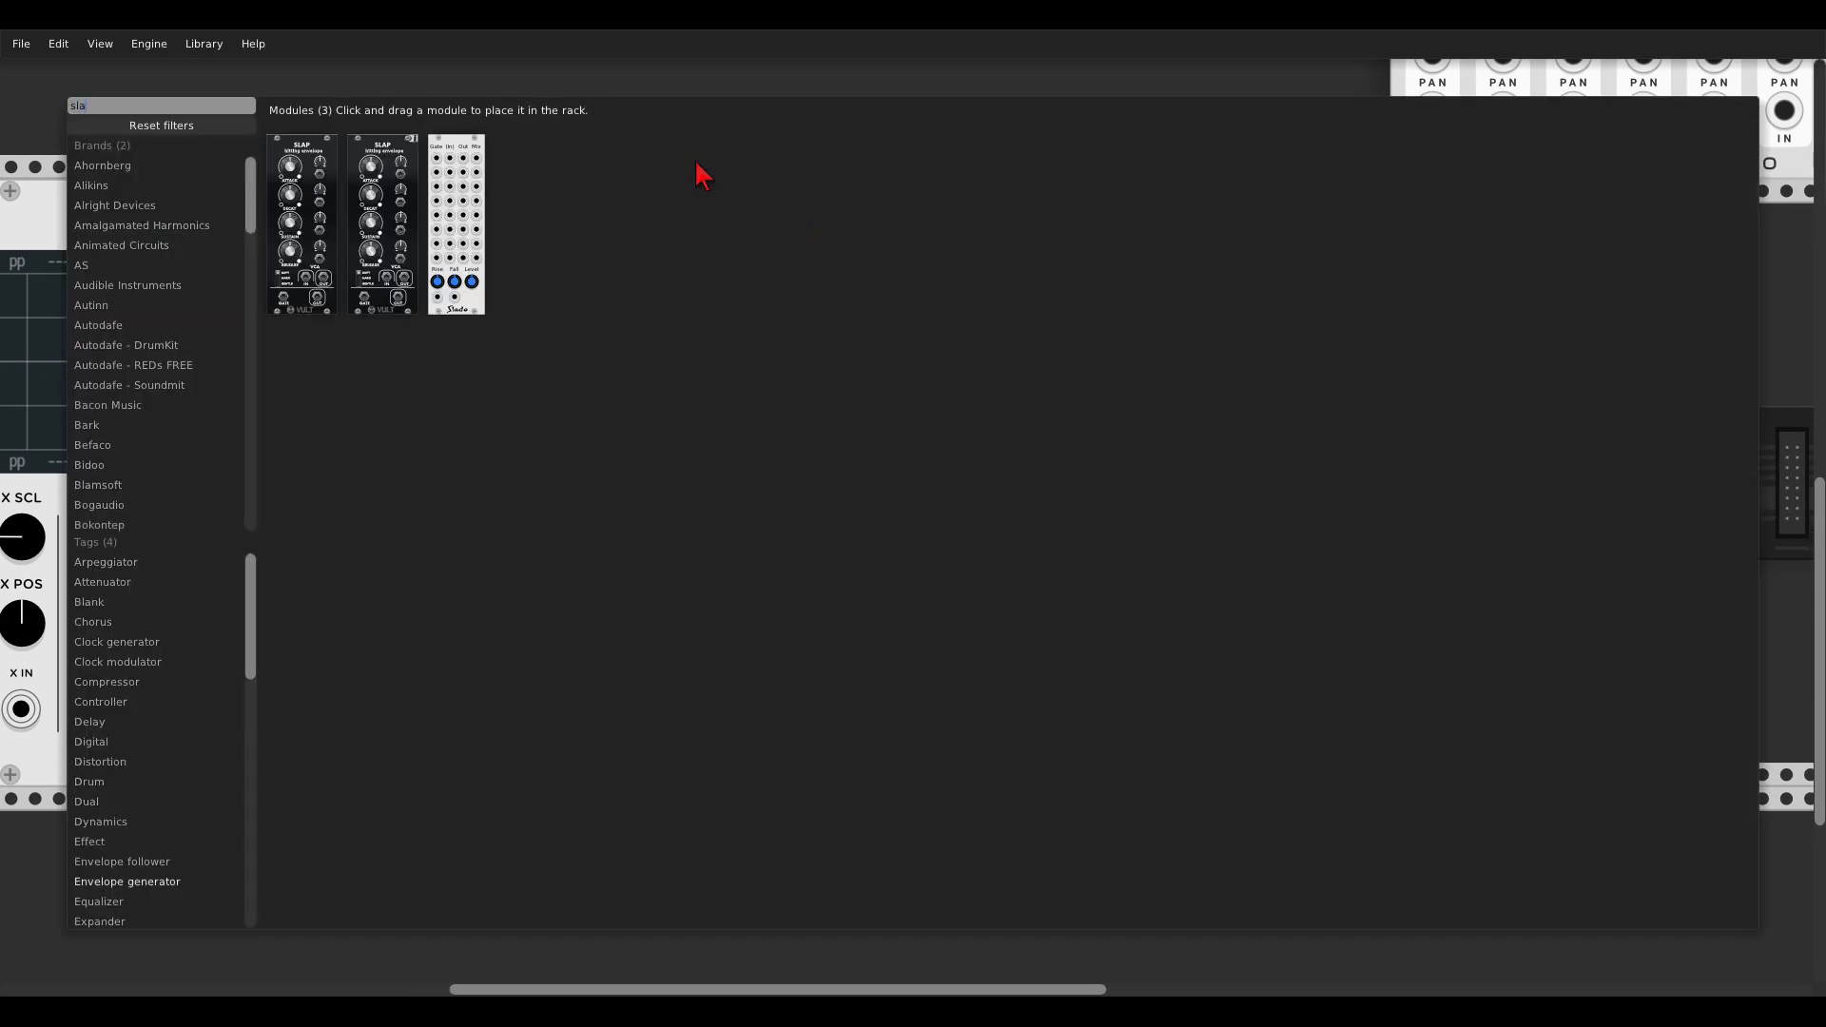
left_click(458, 145)
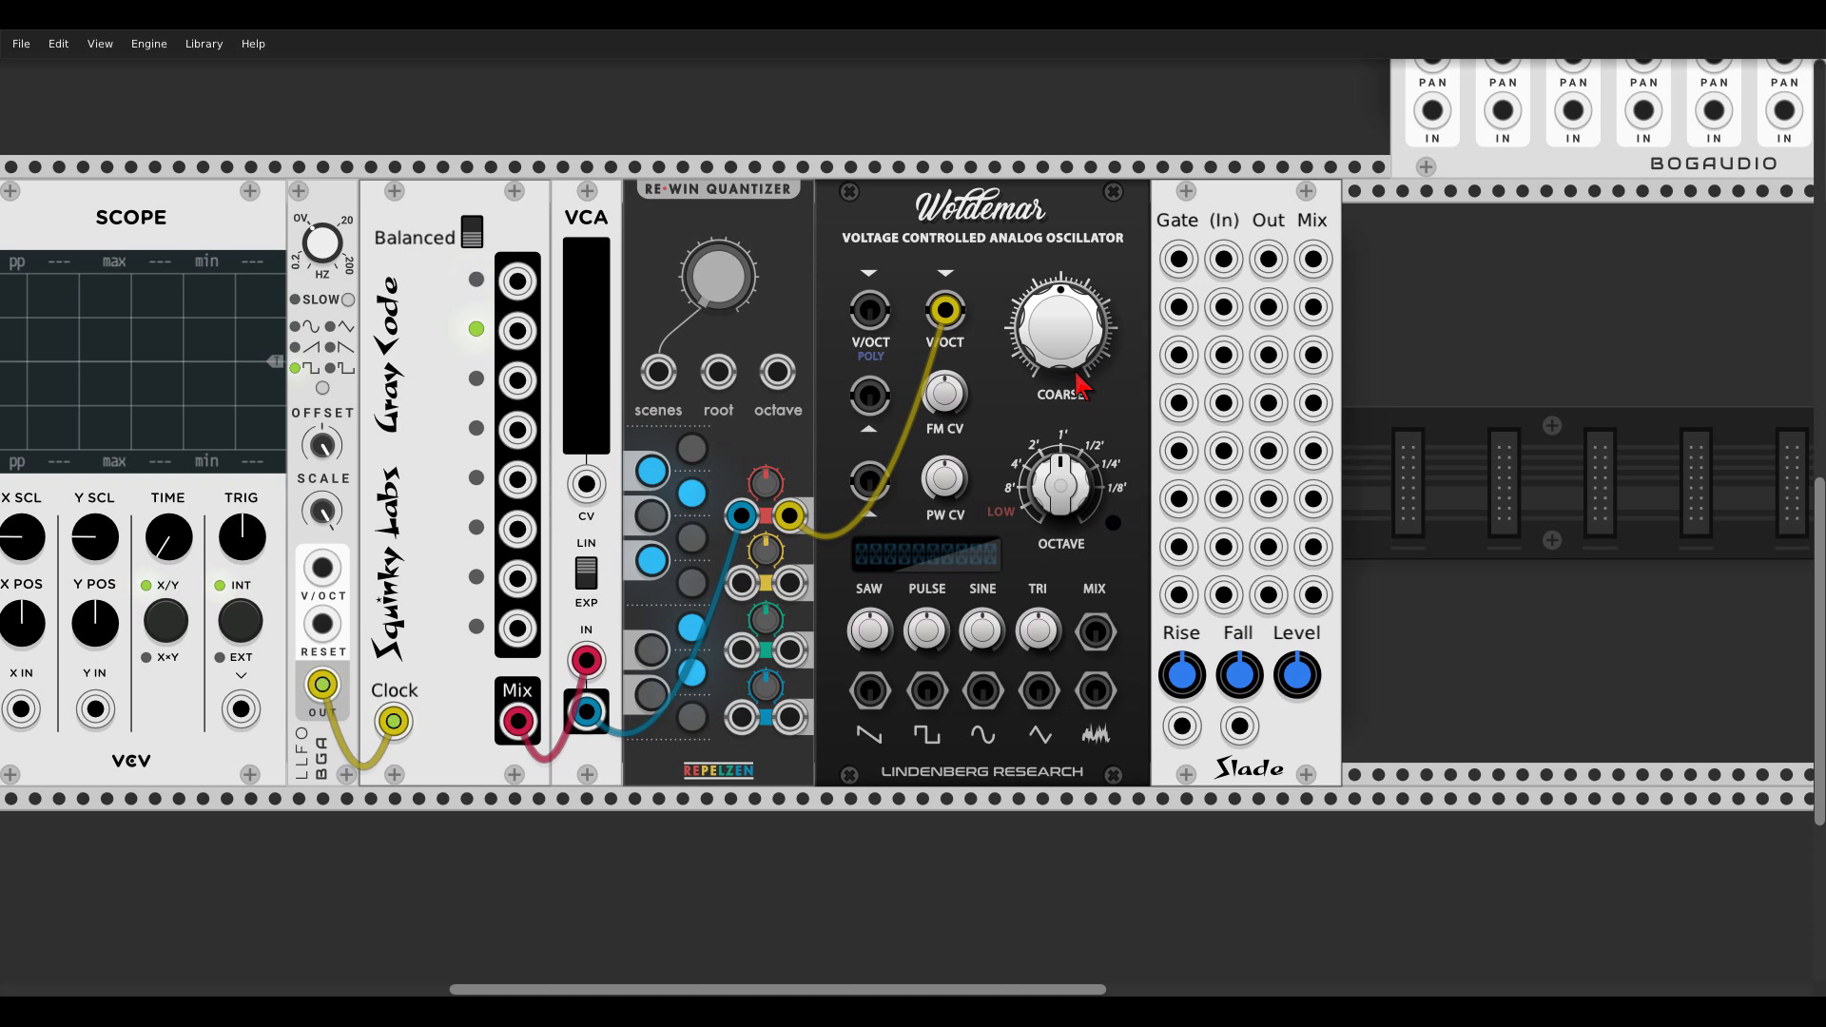
Step: Patch Woldemar's saw, pulse, sine and triangle outputs into Slade's first four In jacks, in that order
left_click_drag(870, 692, 1224, 259)
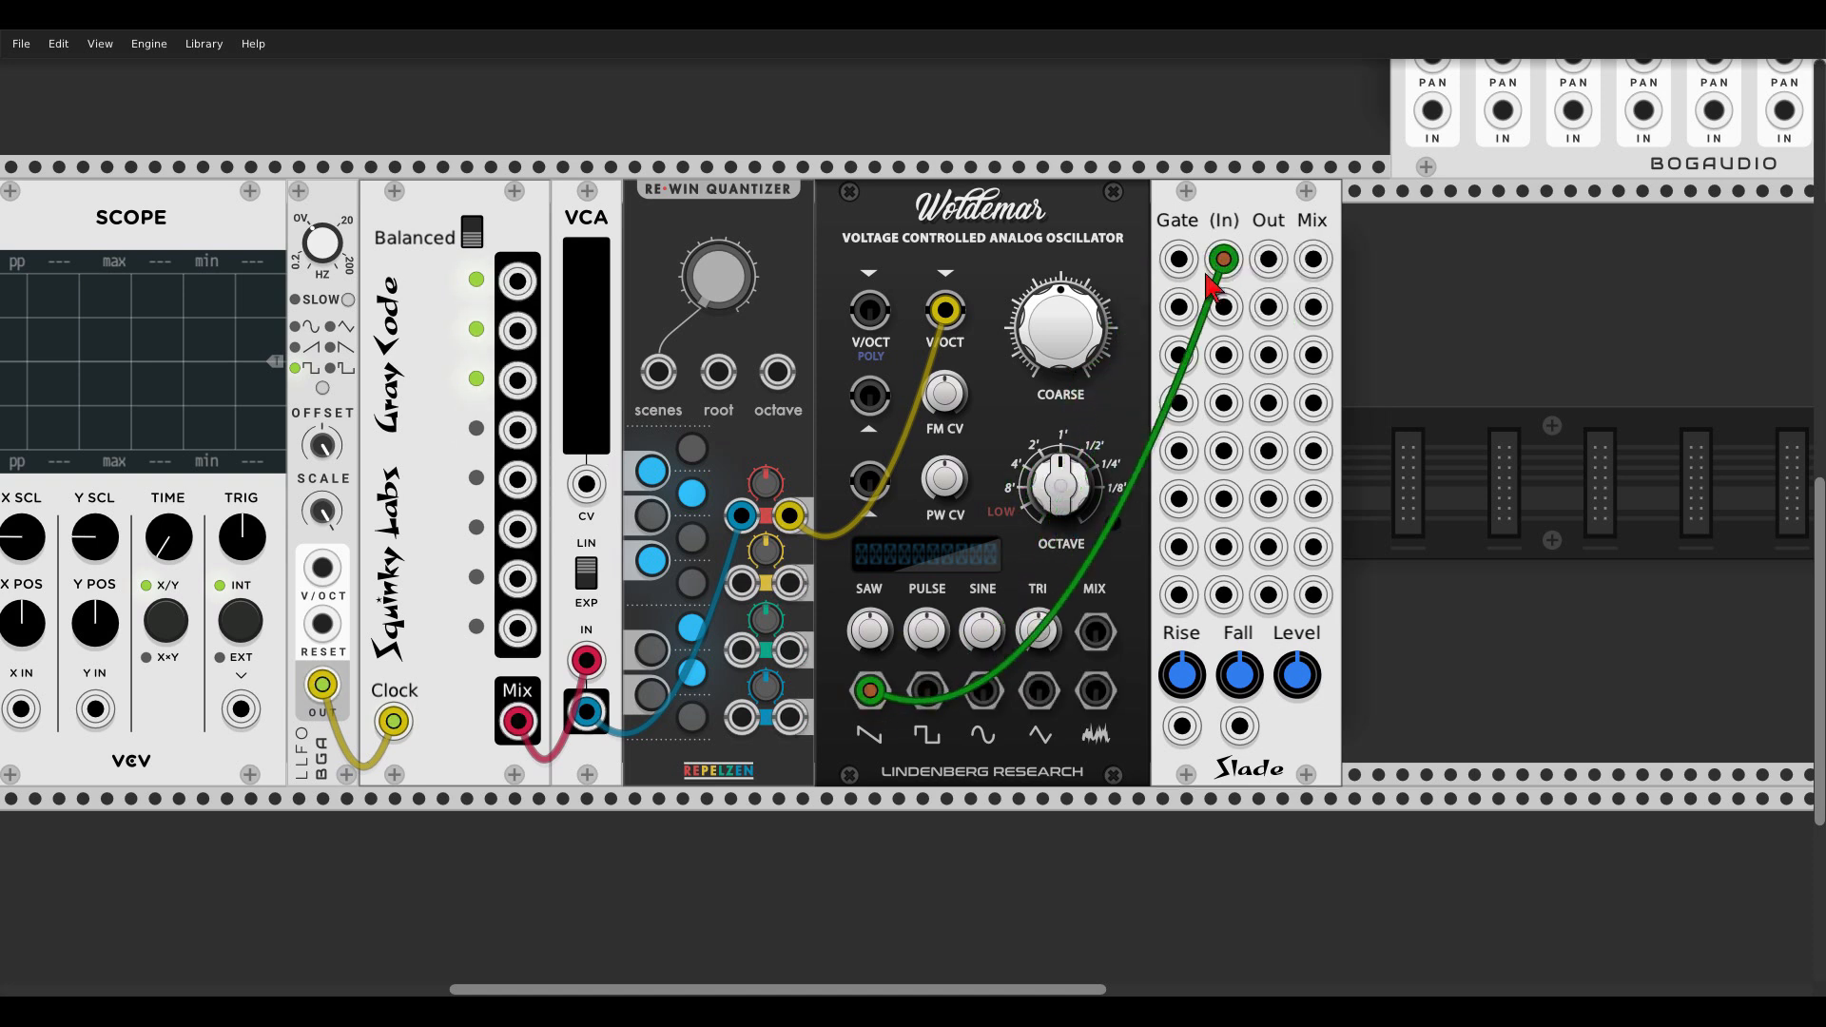
left_click_drag(928, 691, 1225, 306)
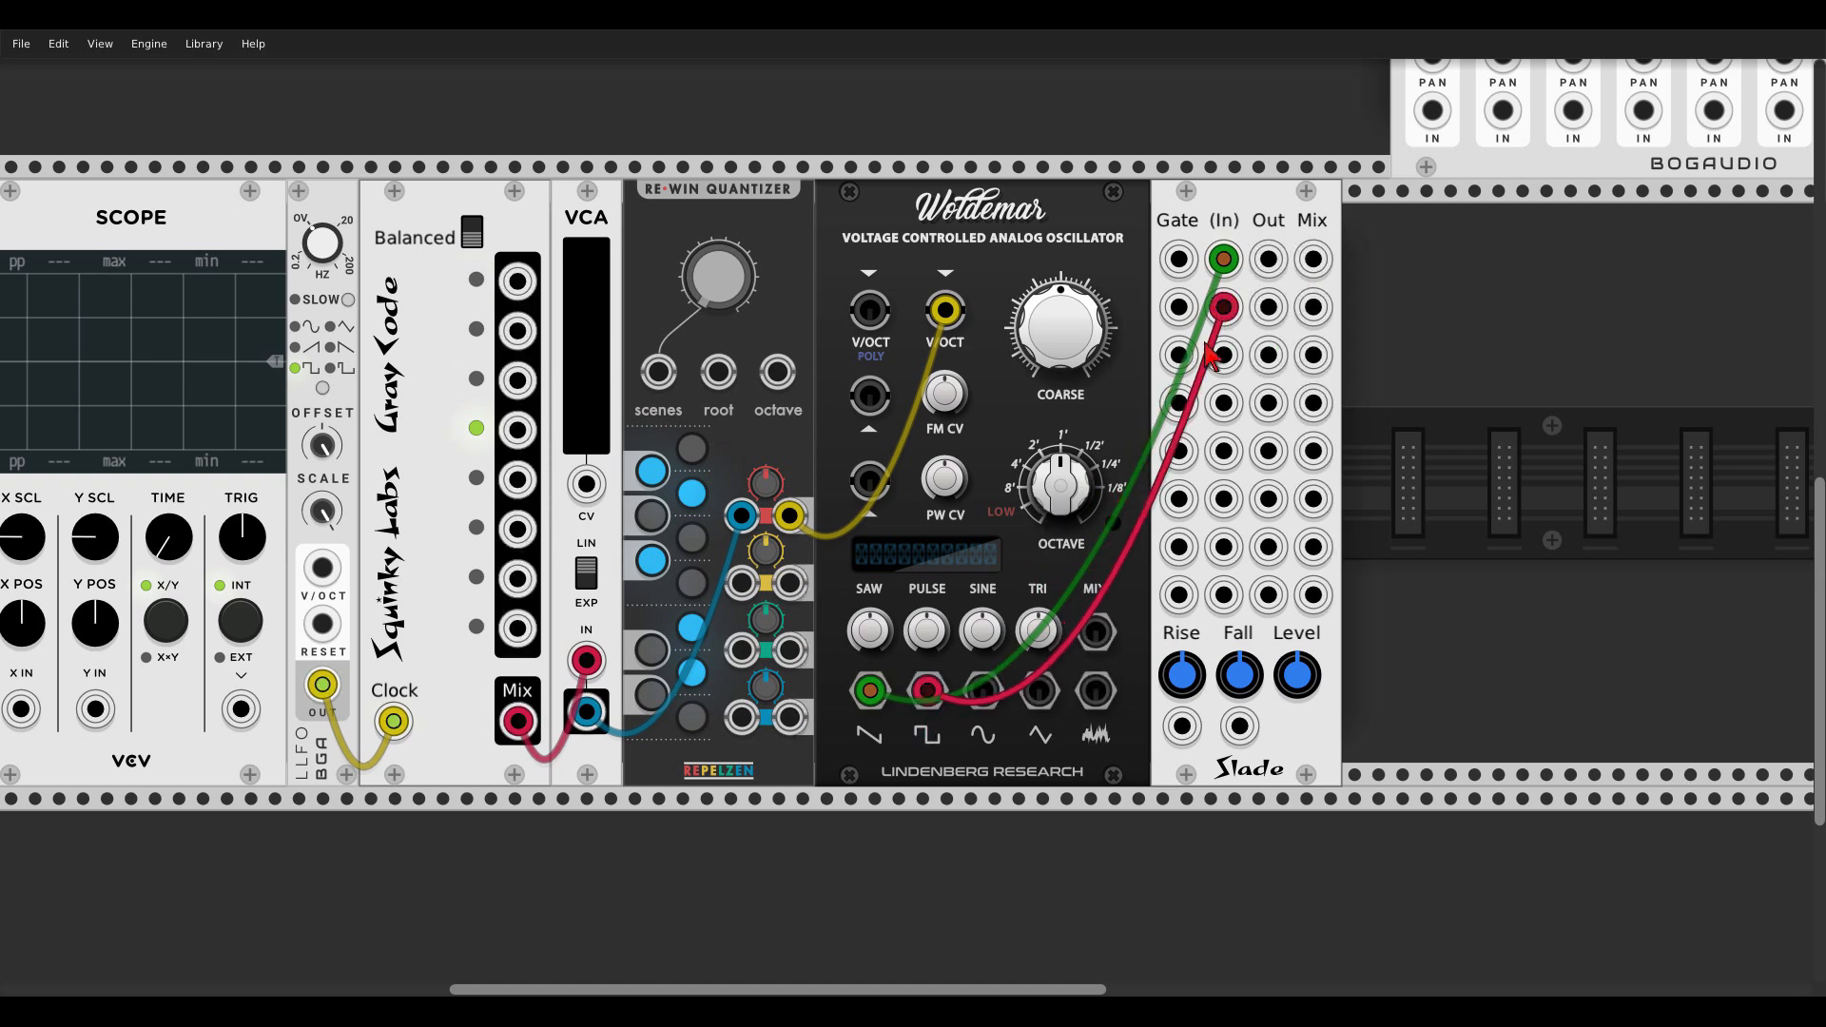
left_click_drag(983, 691, 1224, 354)
left_click_drag(1038, 691, 1224, 403)
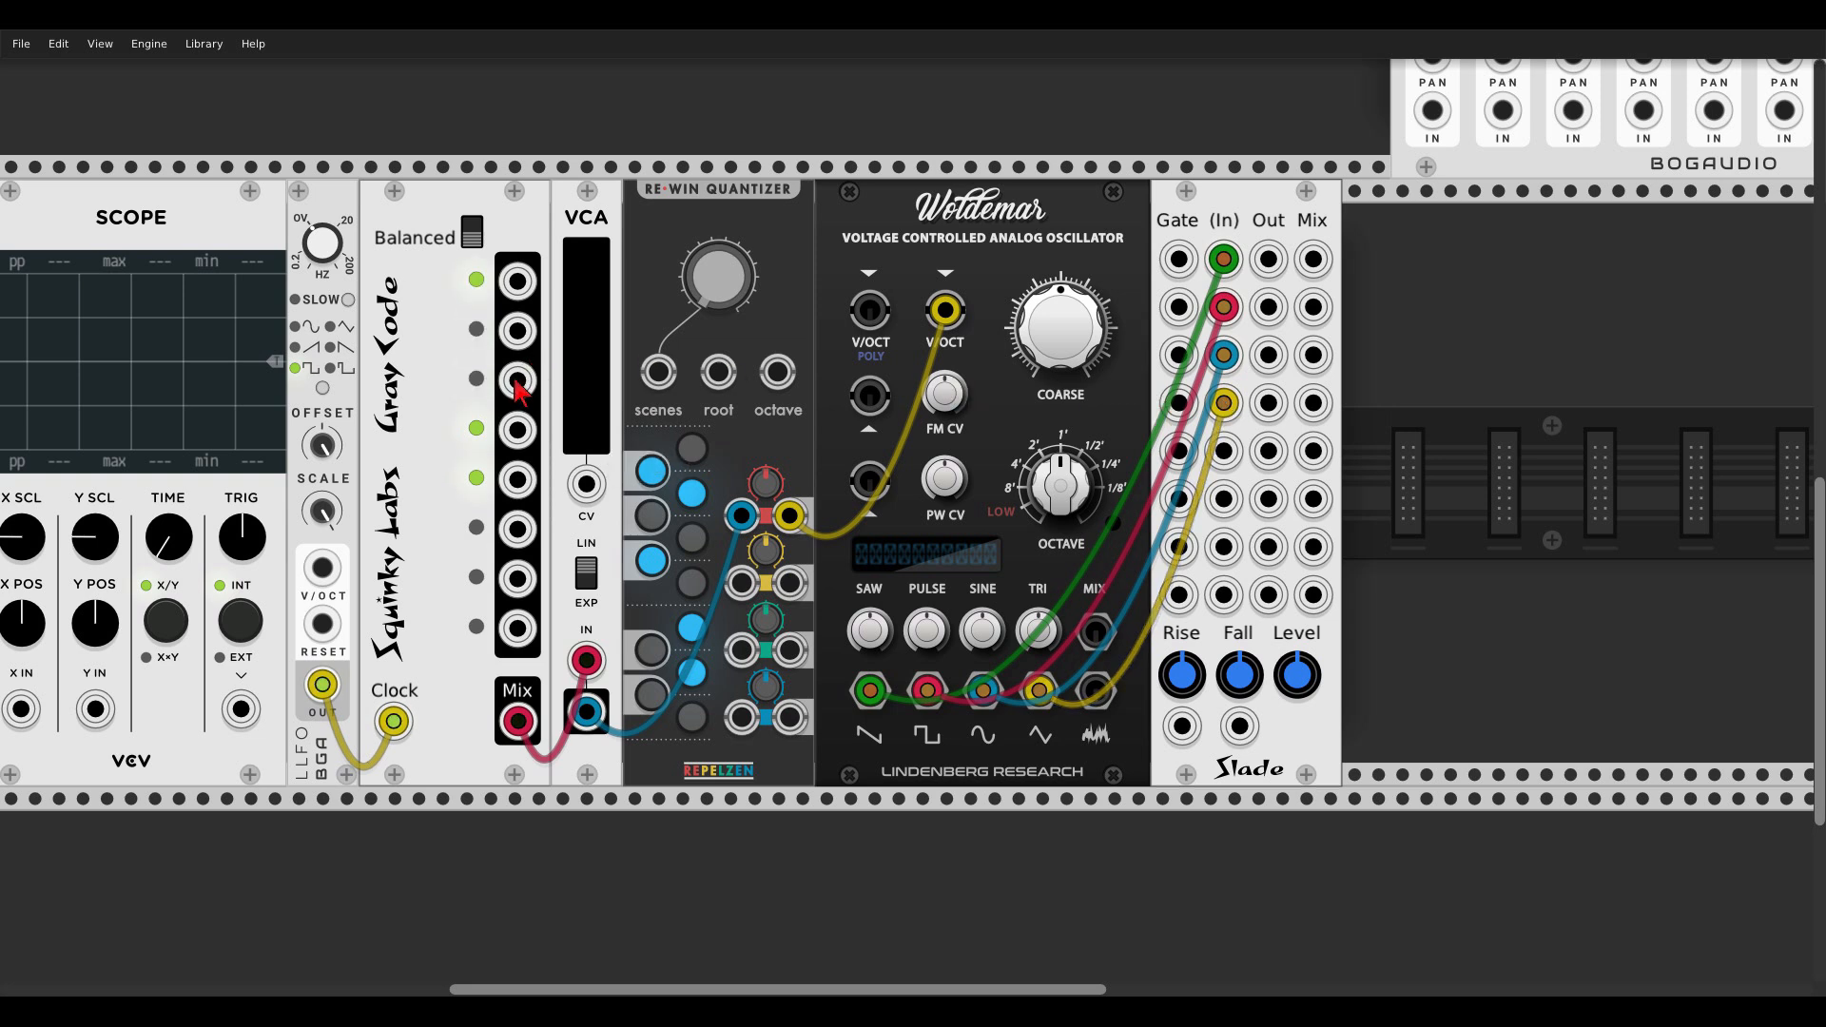
Step: Patch Gray Code's third, fifth, seventh and first outputs into Slade's Gate inputs one to four, respectively
left_click_drag(517, 382, 1177, 260)
left_click_drag(518, 479, 518, 578)
left_click_drag(518, 282, 1178, 405)
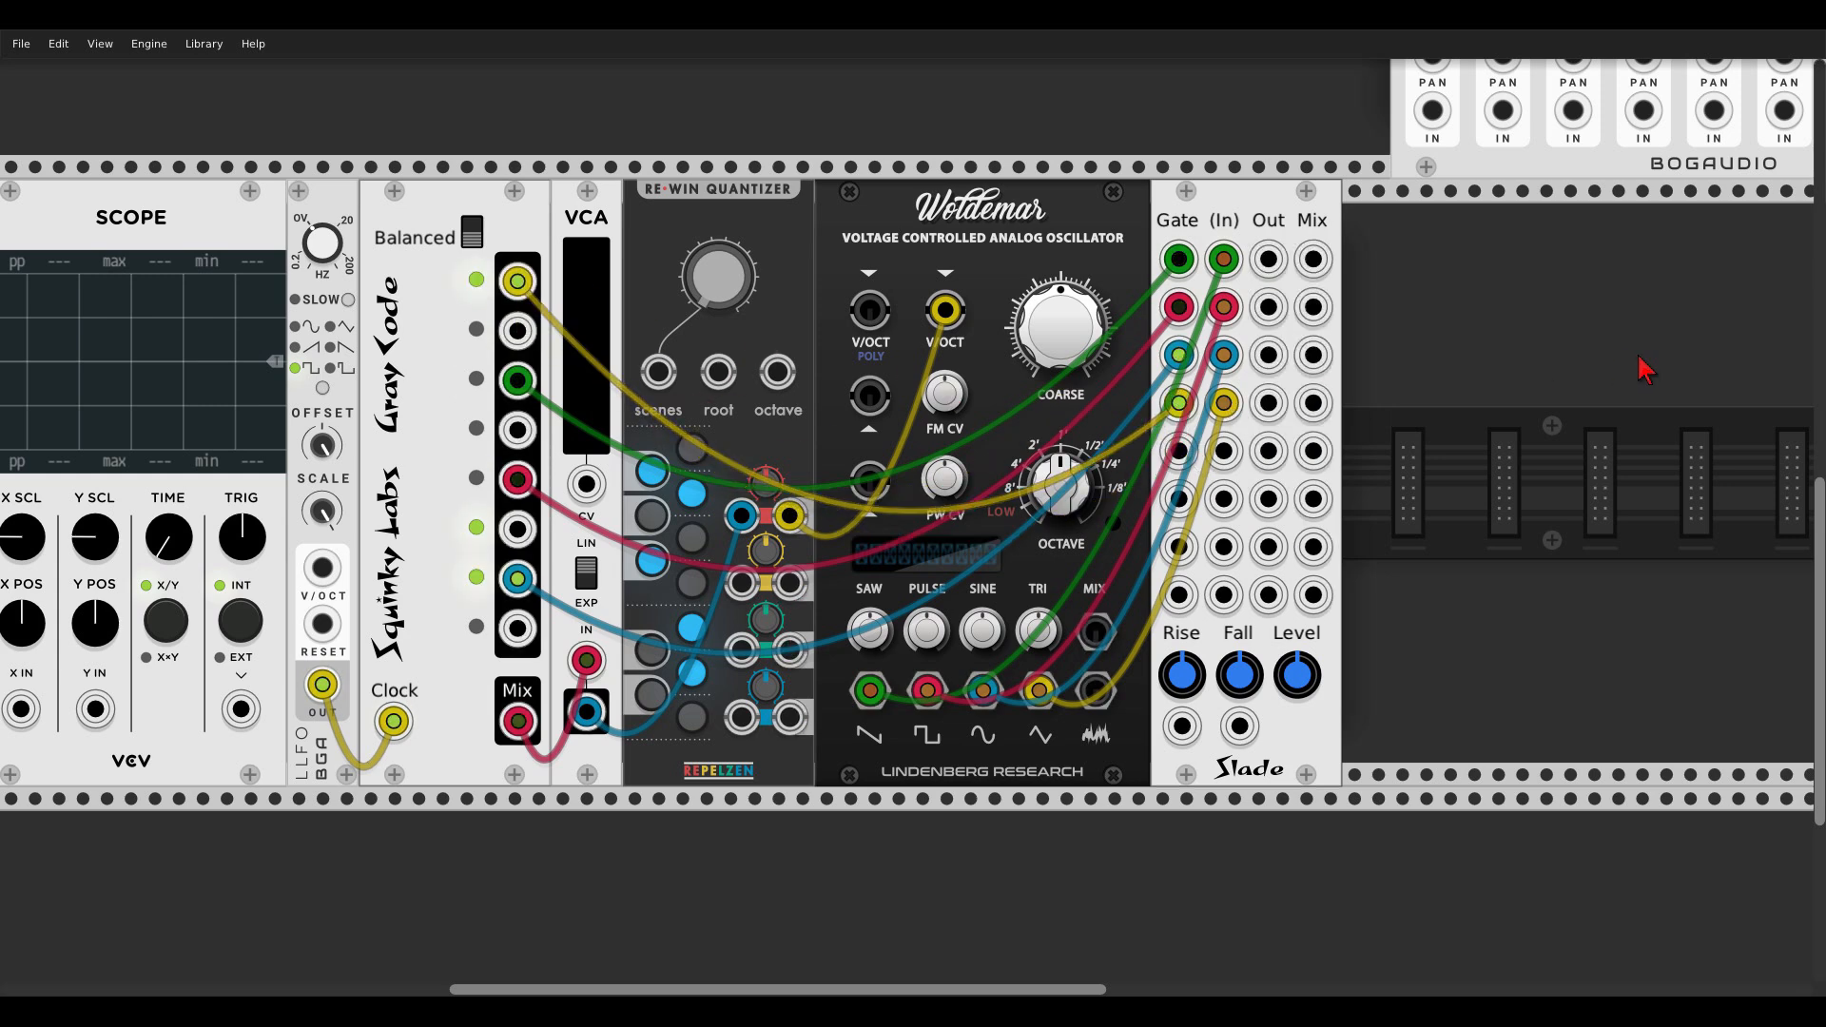
Step: Add a Bogaudio MIX4 mixer directly to the right of Slade
left_click_drag(1639, 360, 1085, 344)
right_click(1085, 344)
type("mixer")
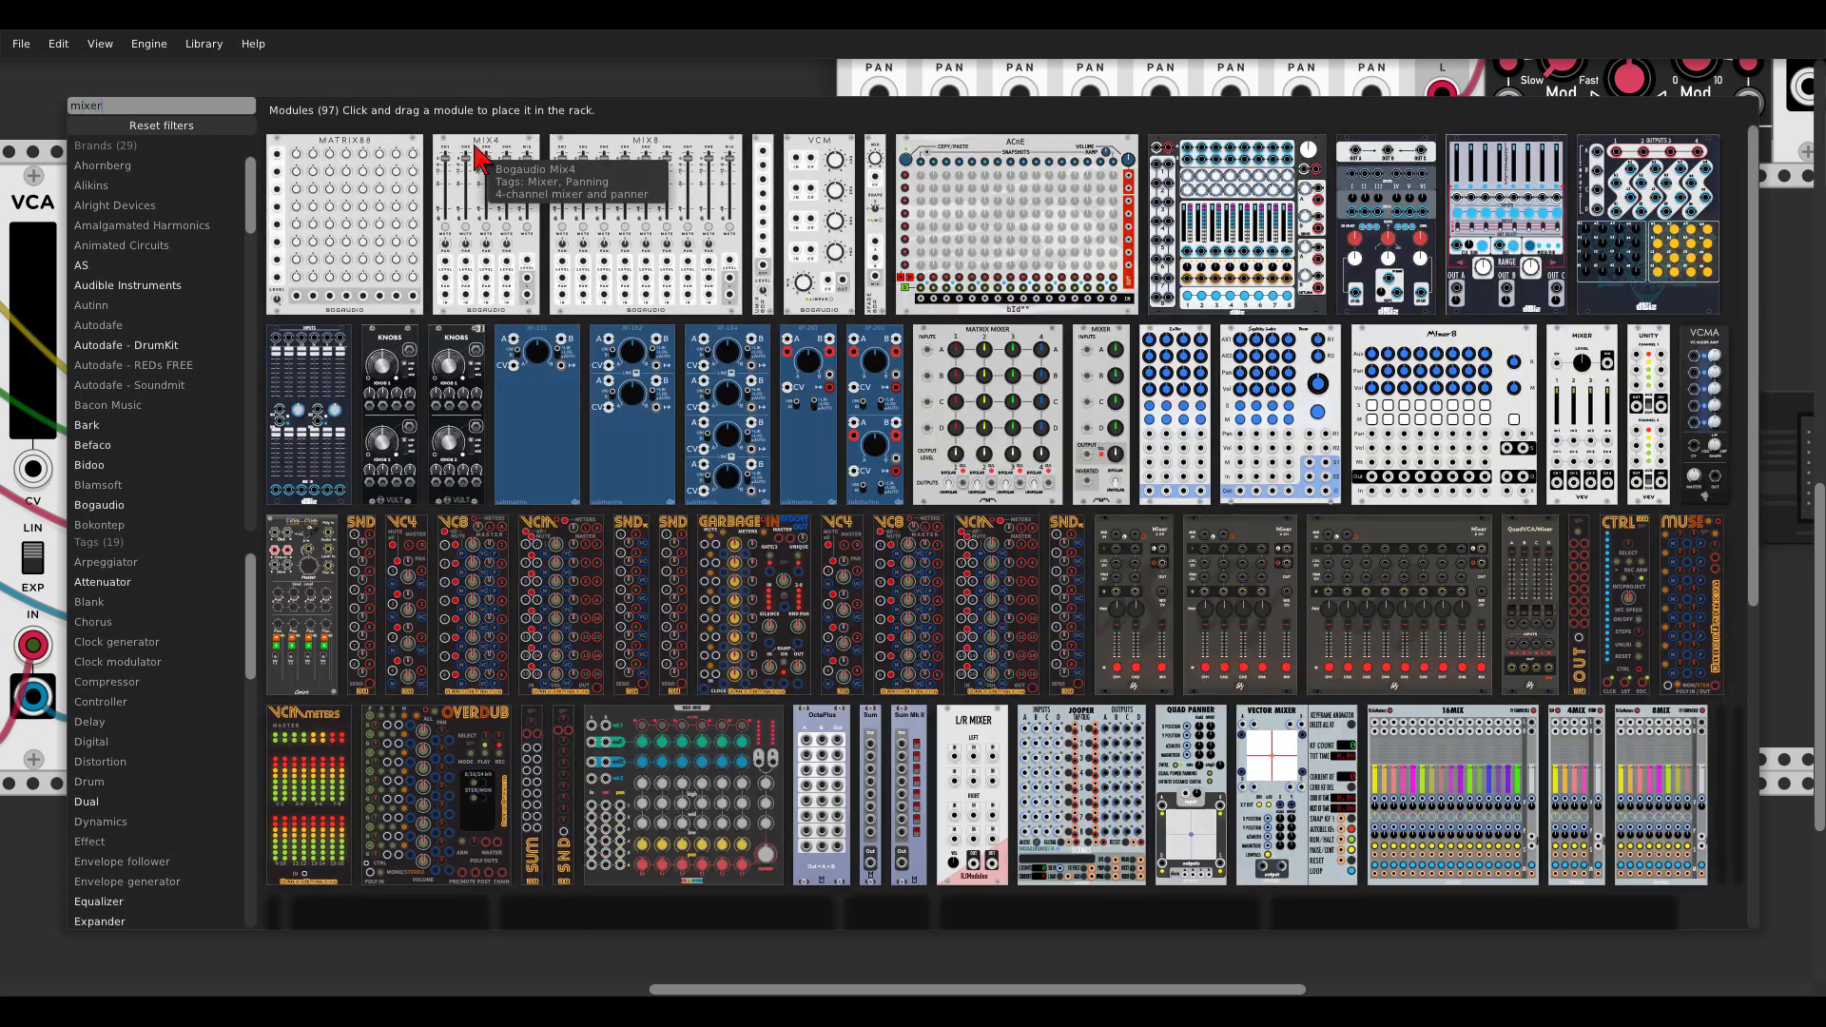
left_click(475, 159)
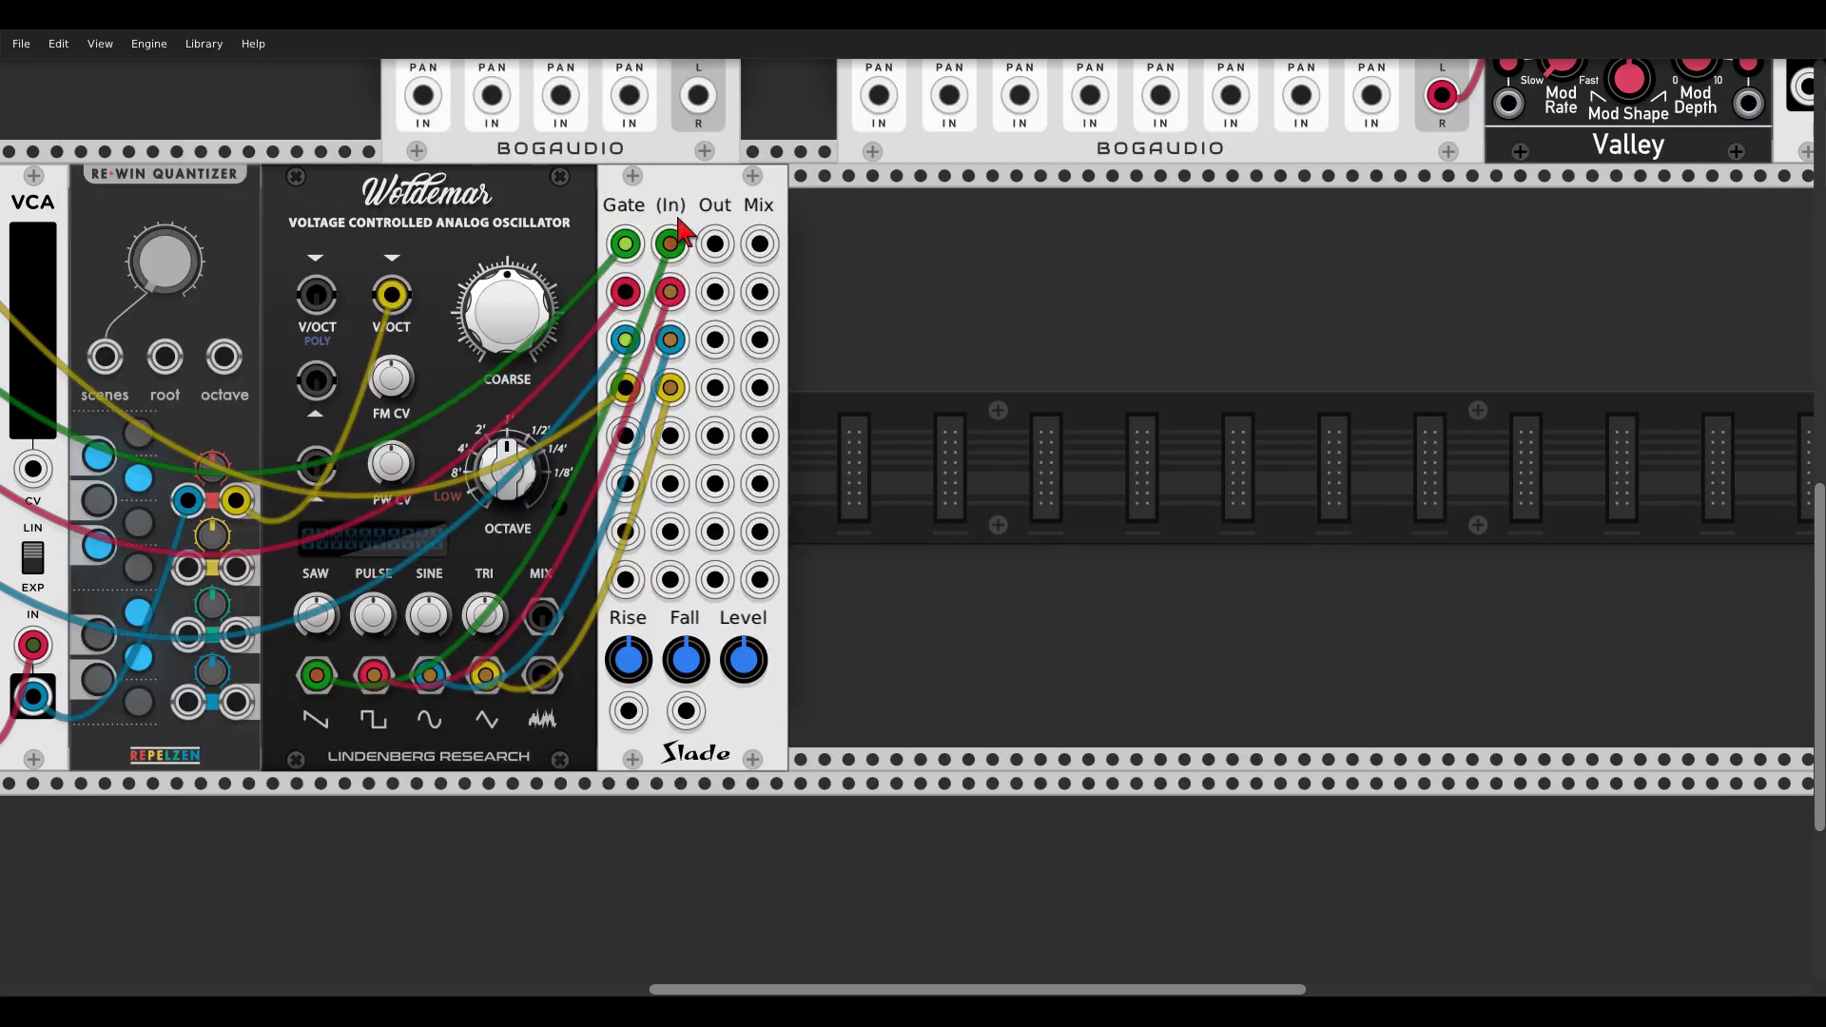
Step: Patch Slade's first four Out jacks into the IN jacks of MIX4 channels 1 to 4, in that order
left_click_drag(715, 244, 830, 702)
left_click_drag(715, 291, 900, 703)
left_click_drag(715, 340, 969, 703)
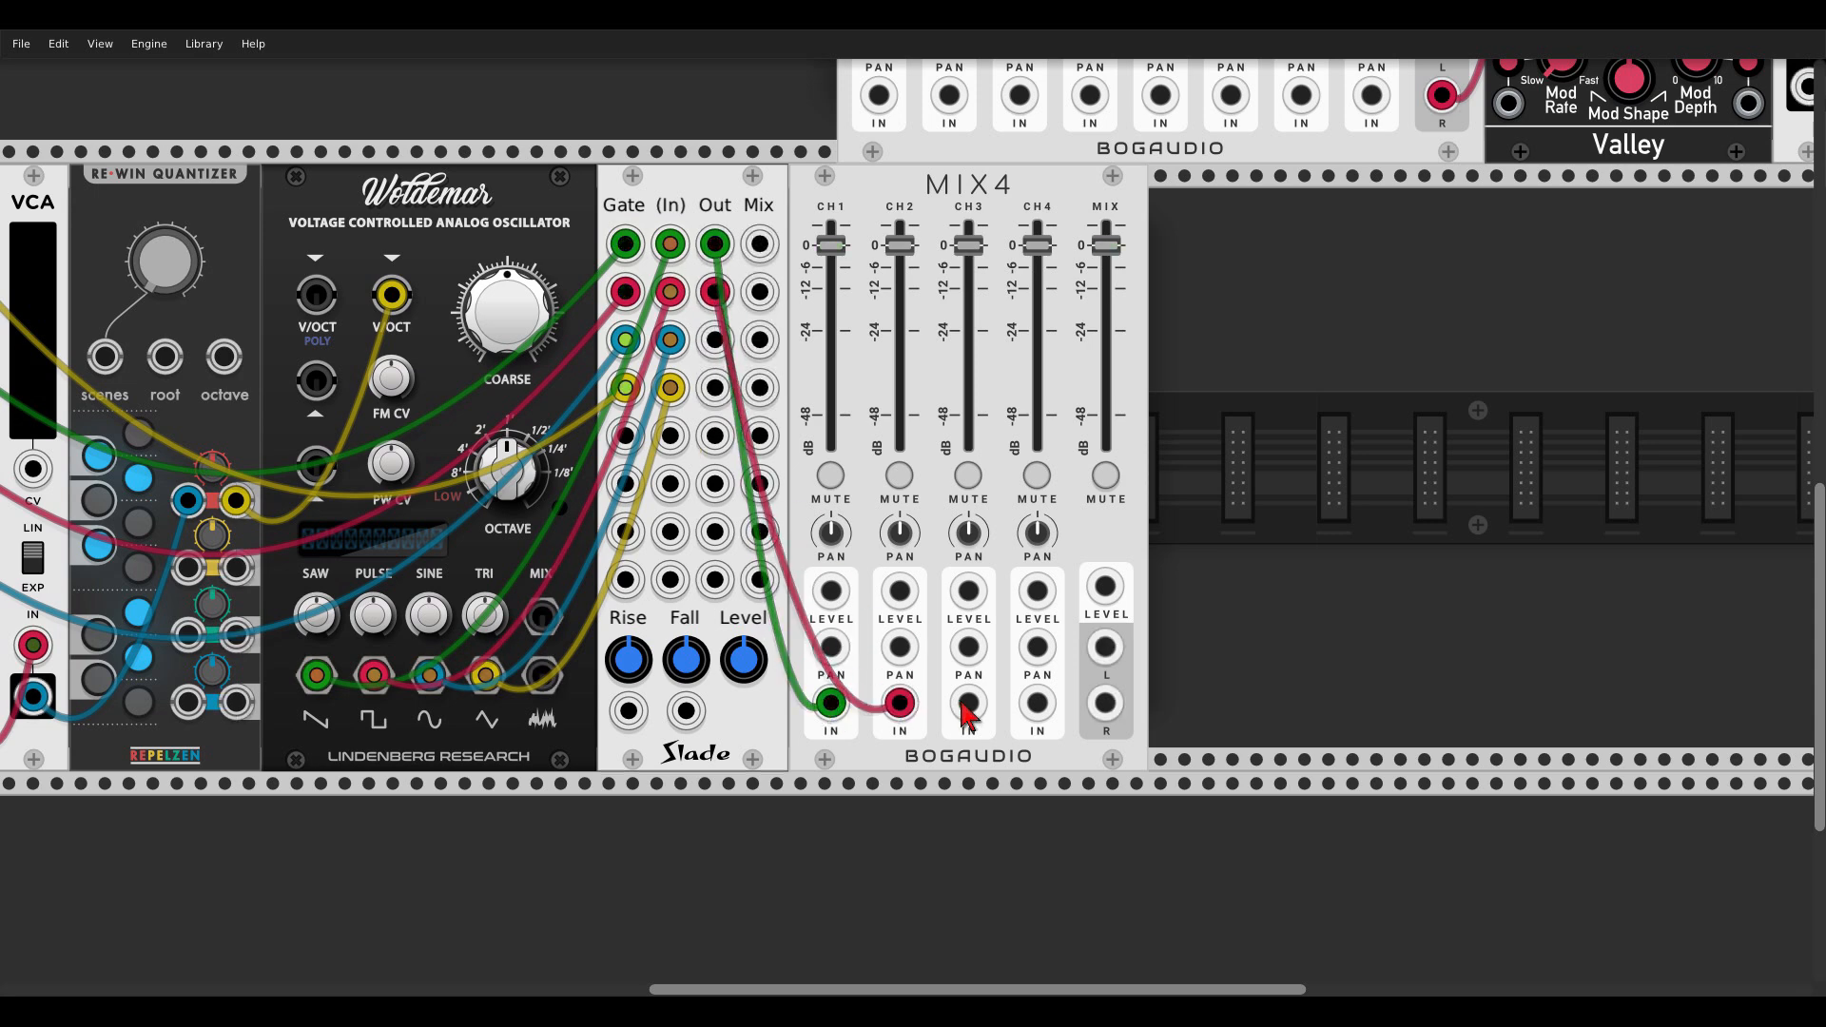
left_click_drag(715, 387, 1037, 703)
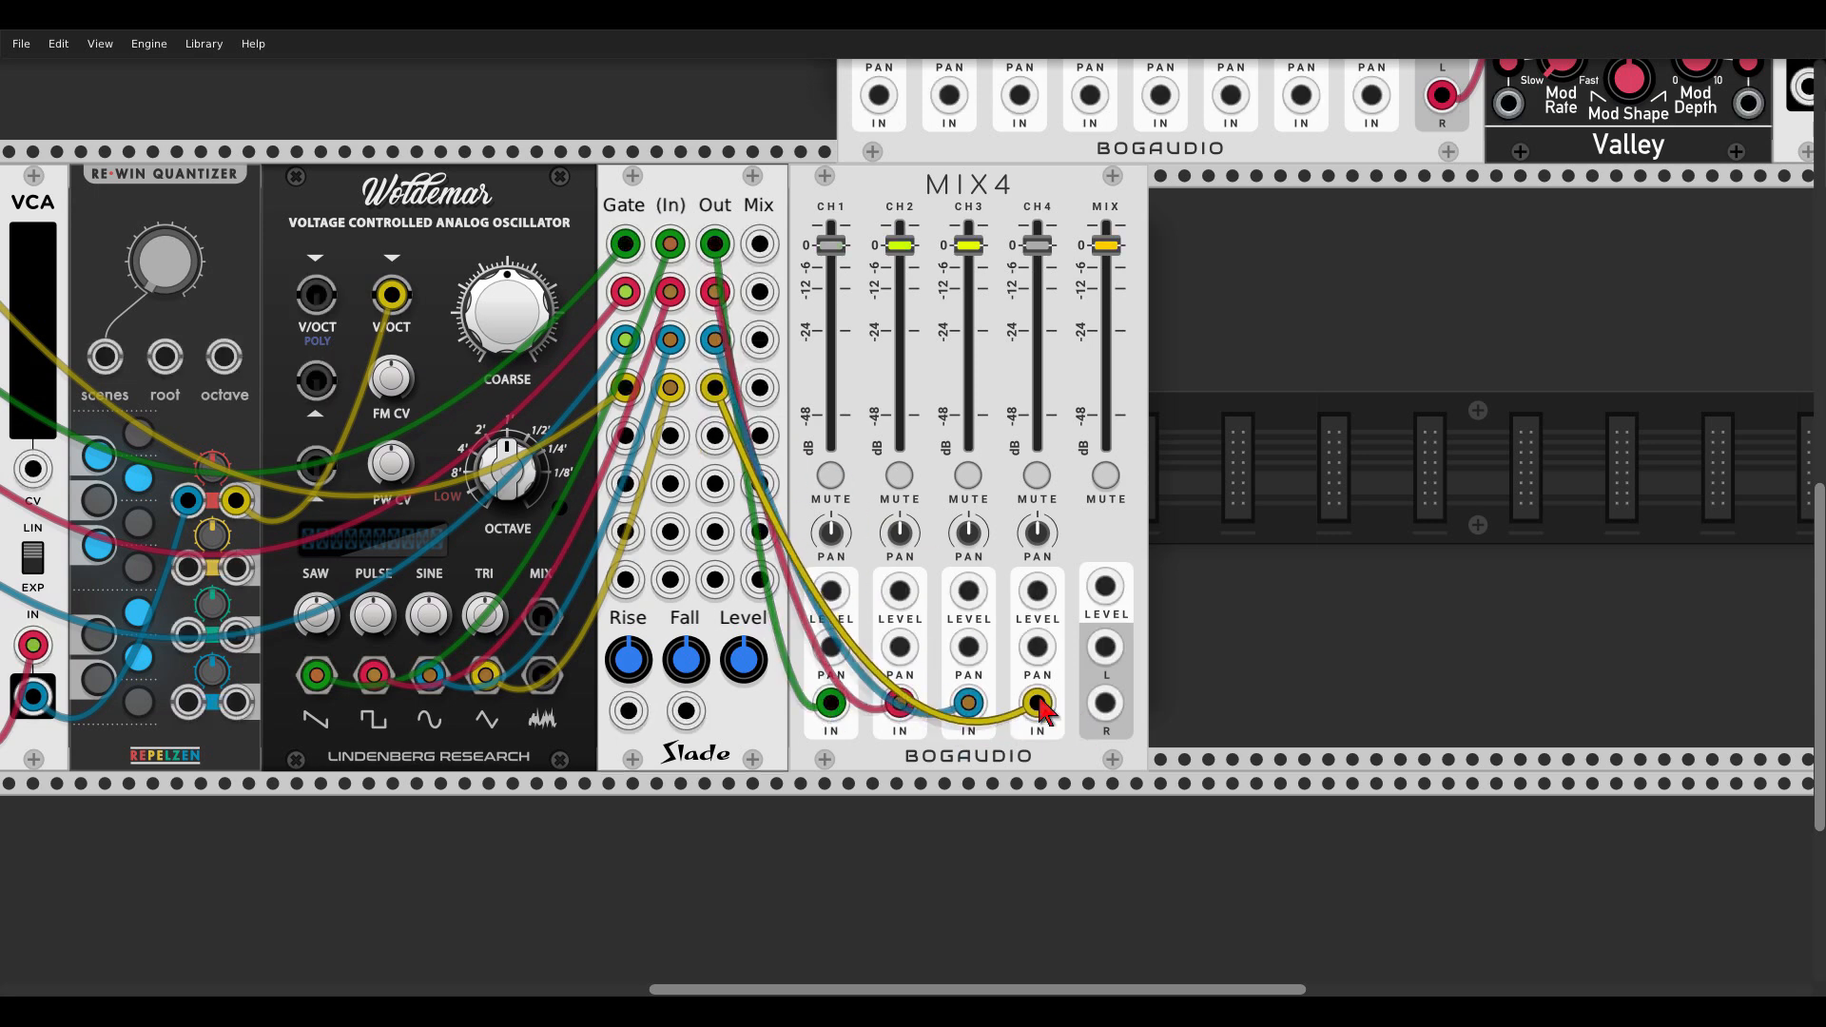
Step: Spread MIX4's four channels across the stereo field and lower the channel and master faders to about -7 dB
left_click_drag(830, 532, 899, 495)
left_click_drag(1037, 534, 1037, 476)
left_click_drag(831, 246, 1105, 268)
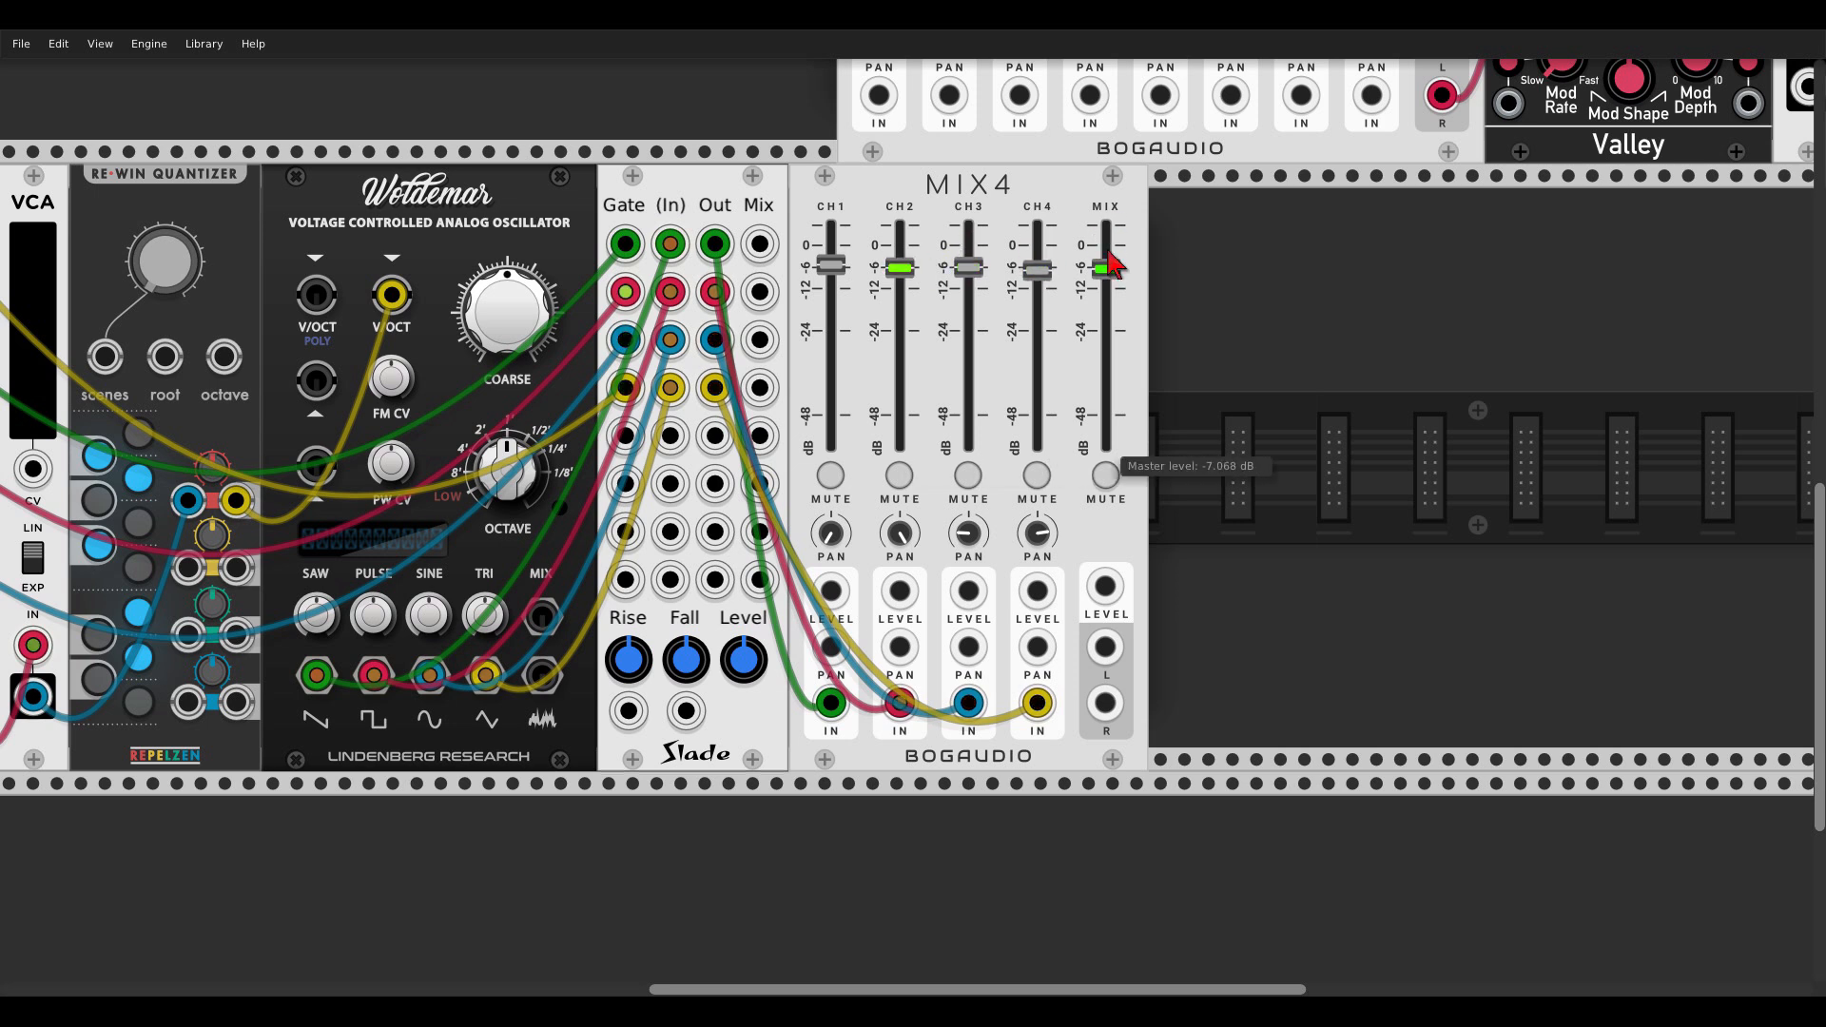
Step: Patch MIX4's L and R outputs into the channel 1 and 2 inputs of the MIX8 mixer above
scroll(1178, 214, "down", 2)
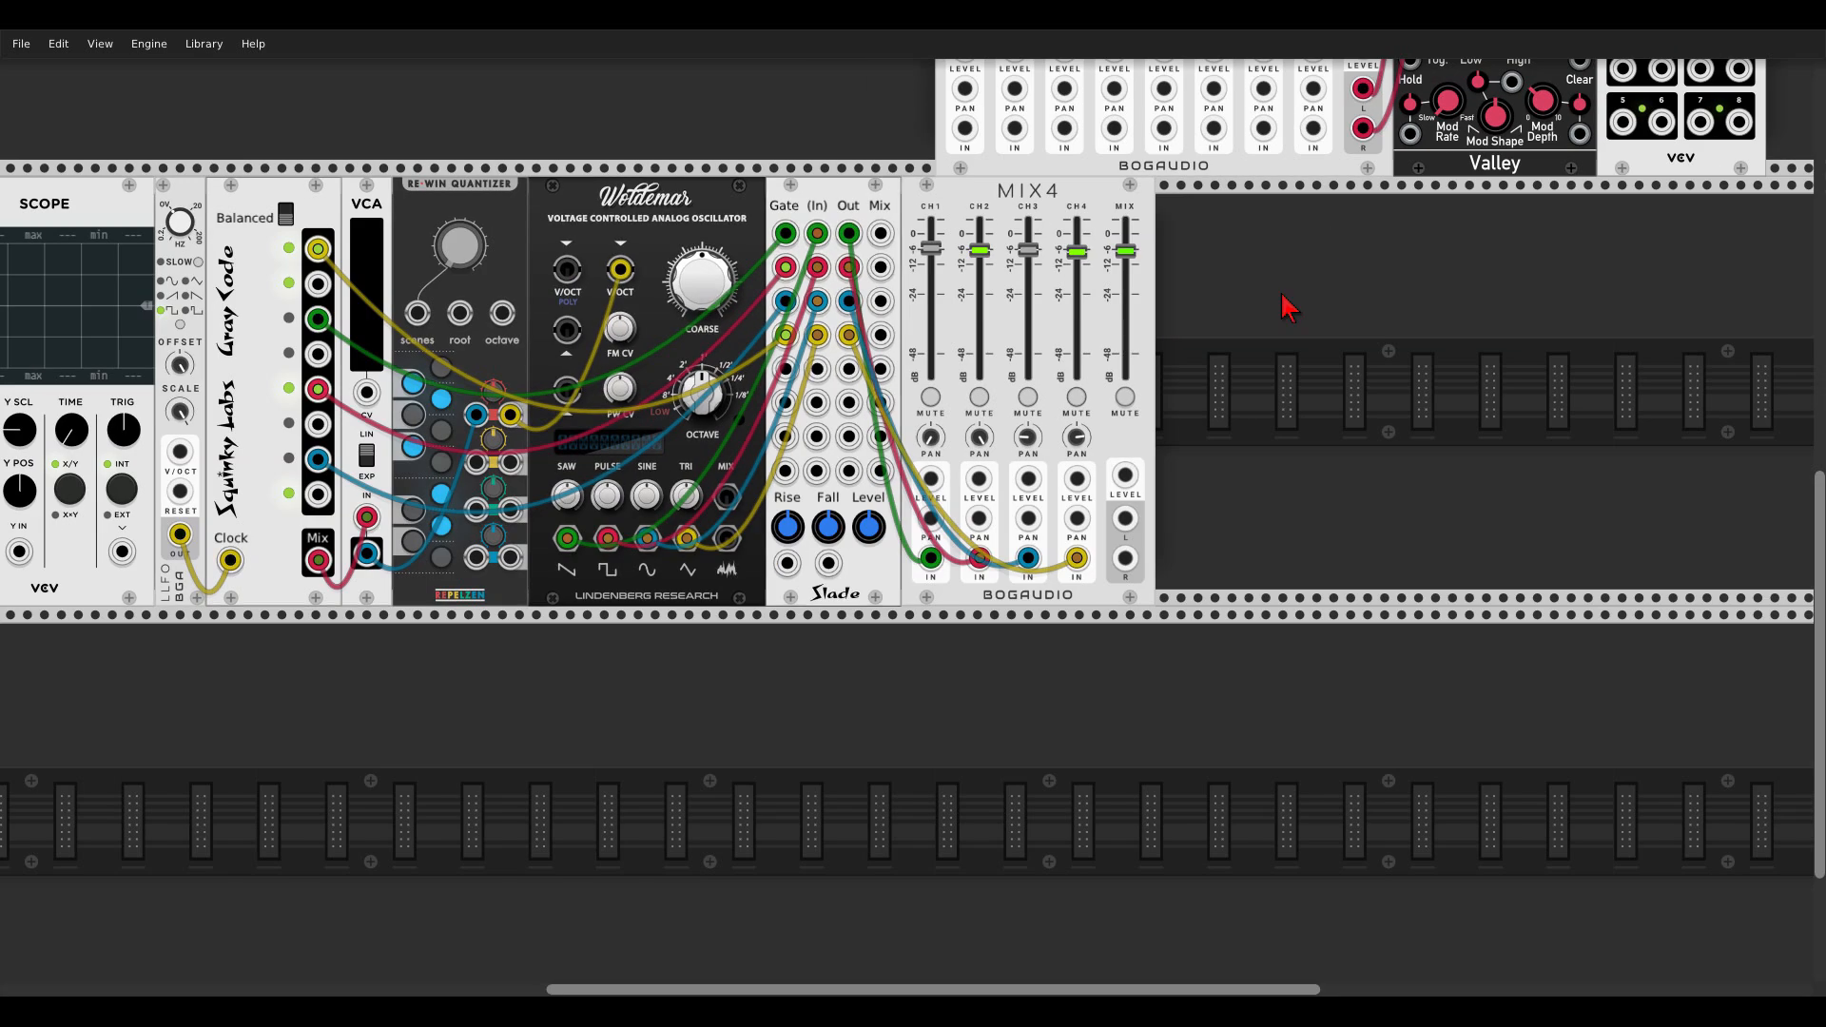
left_click_drag(1288, 306, 1151, 440)
left_click_drag(960, 730, 959, 770)
left_click_drag(1084, 571, 1423, 496)
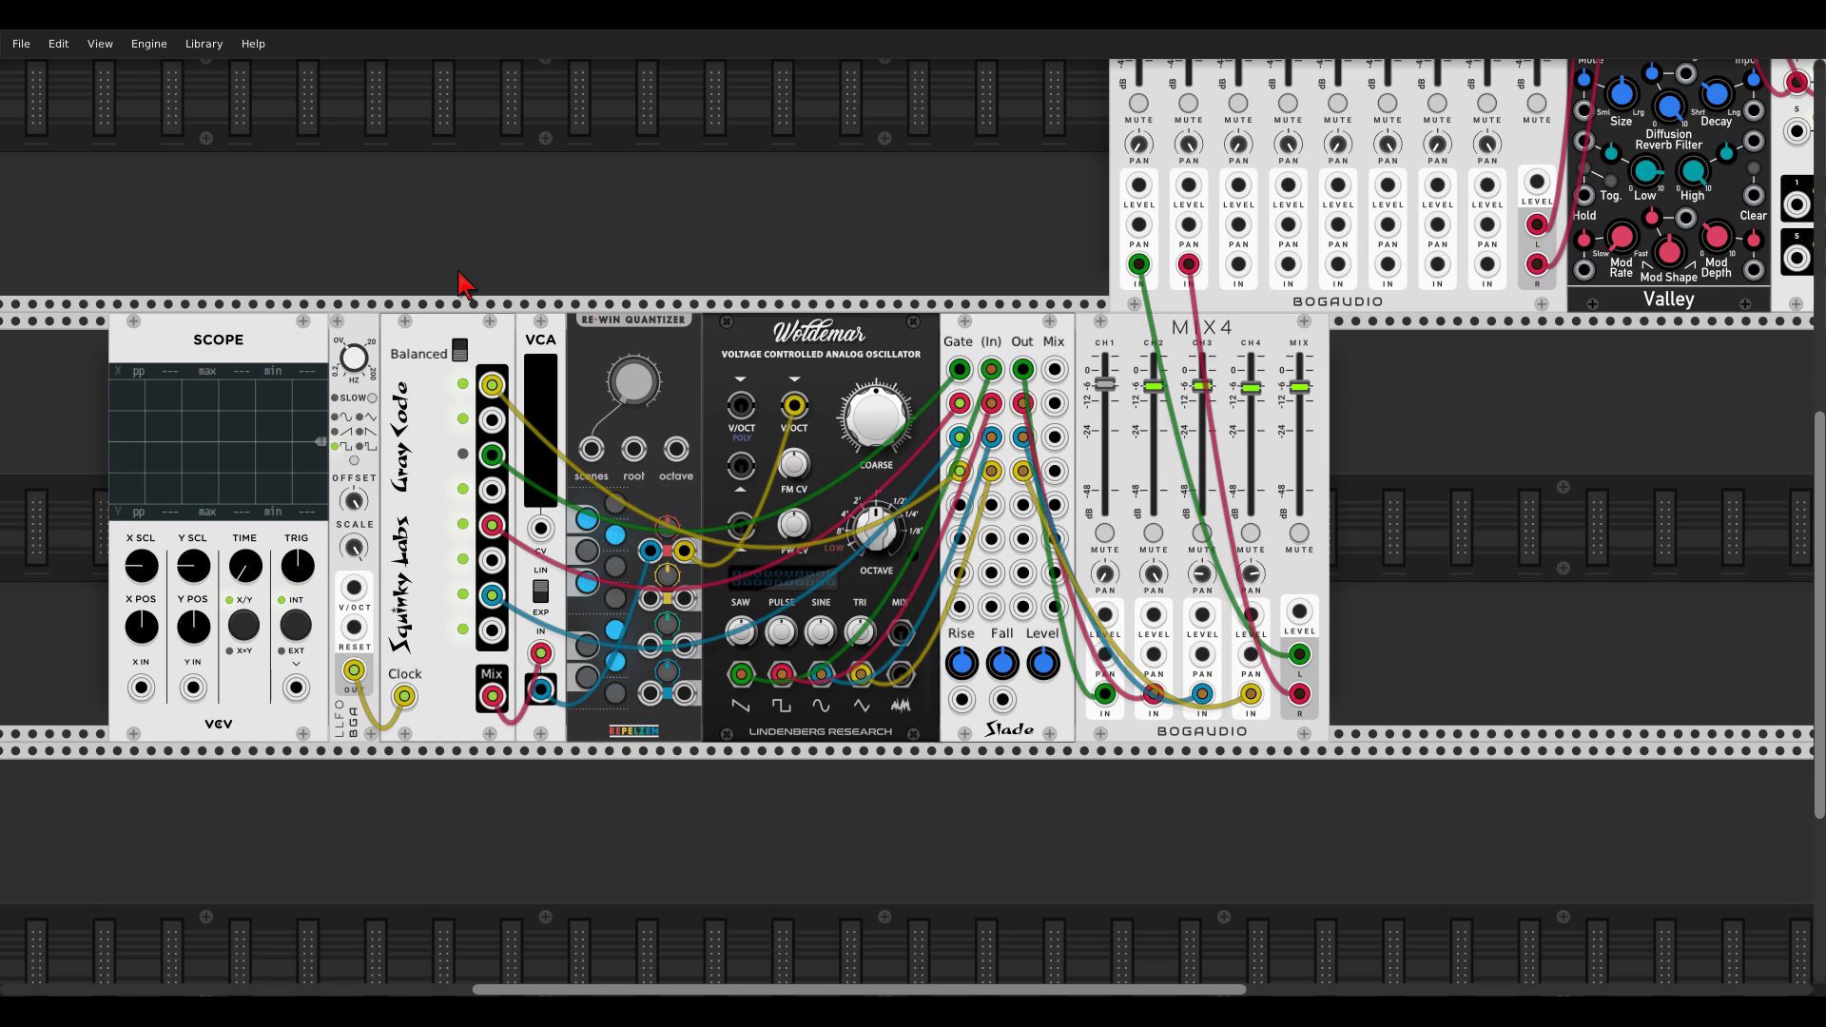
Step: Raise the VCA level slightly above zero and lower Woldemar's octave setting
mouse_move(549, 485)
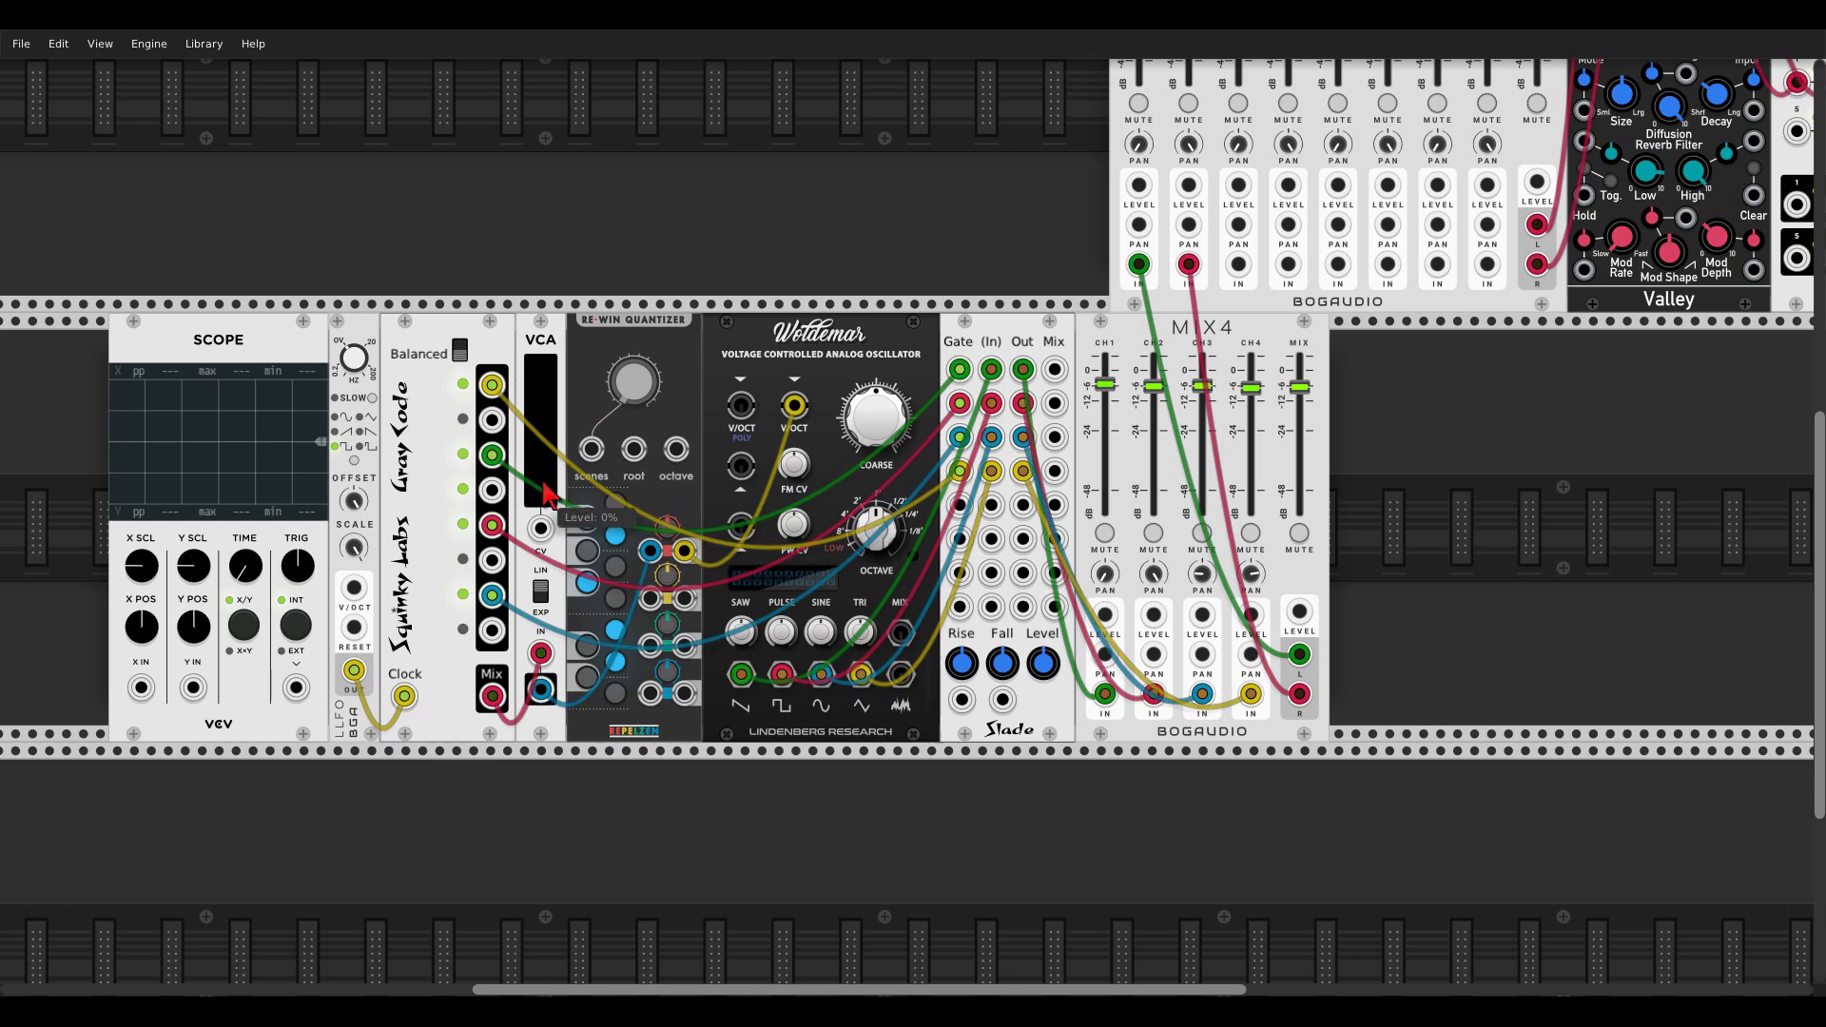
left_click_drag(549, 488, 549, 470)
left_click_drag(886, 525, 886, 556)
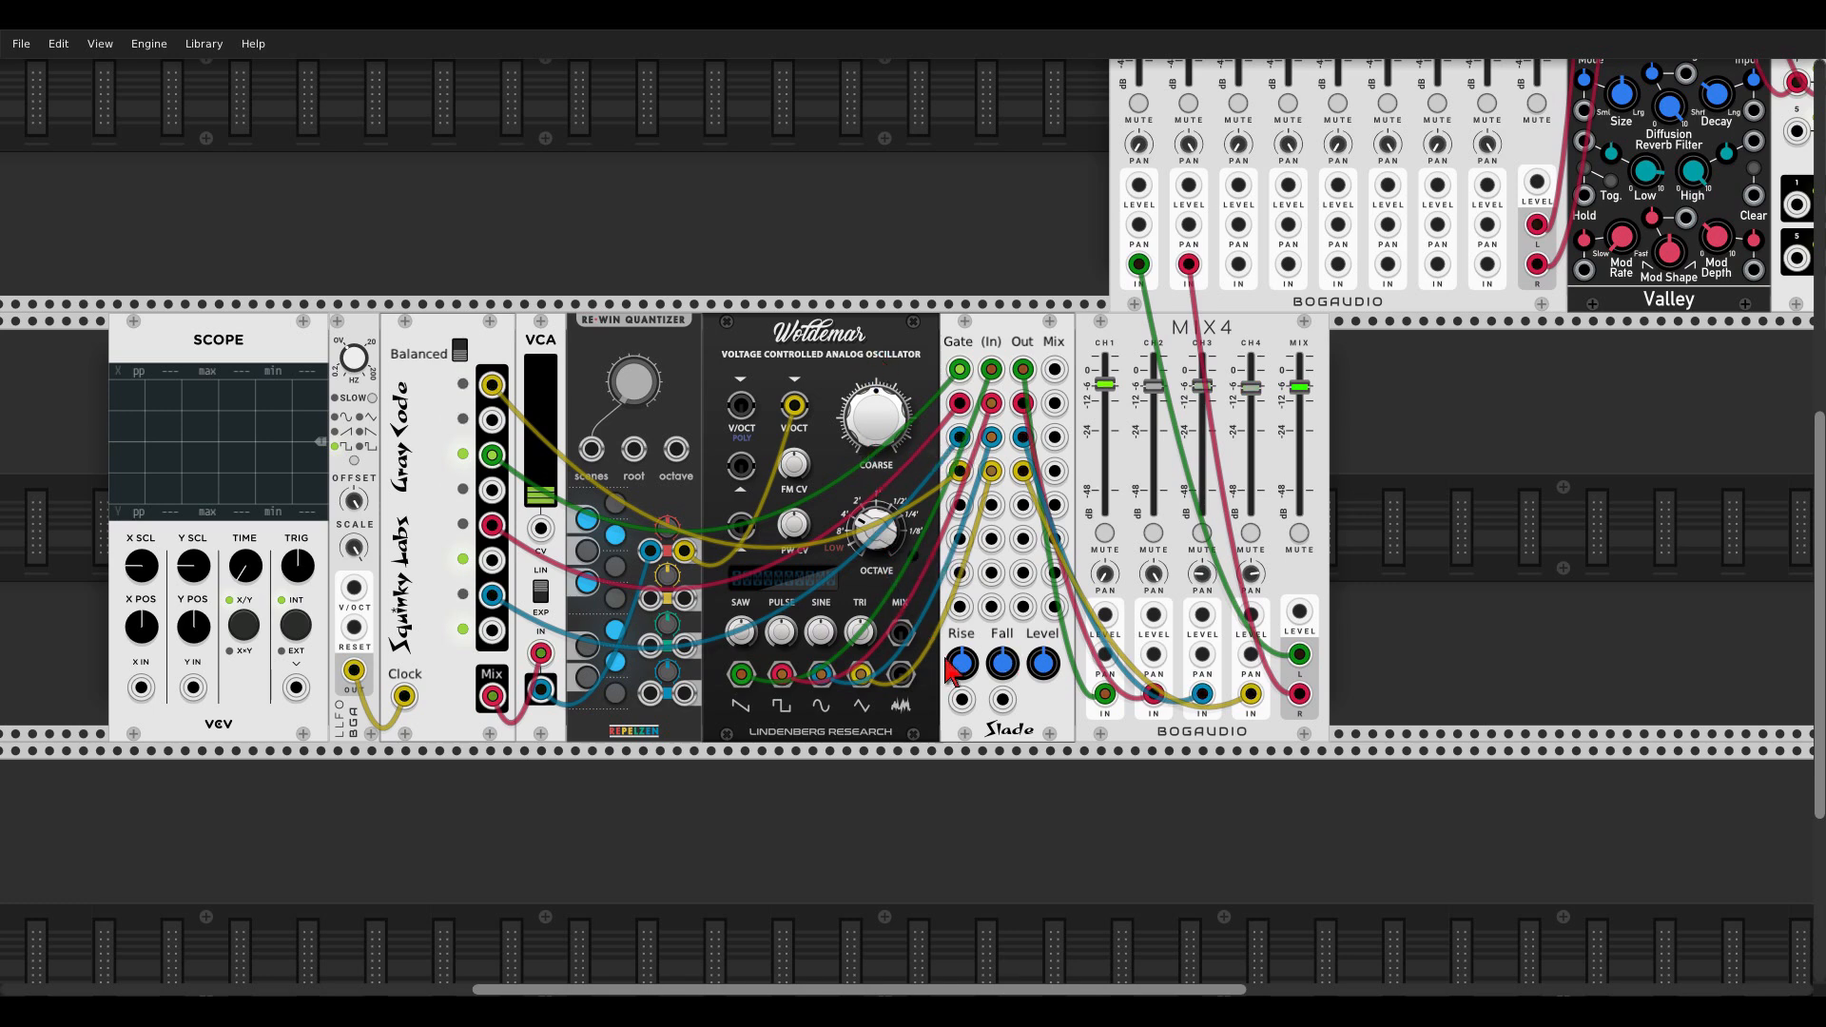
Step: Adjust Slade's rise time, set its fall time to 2.31, and set the LLFO frequency to about 1.04 Hz
left_click_drag(965, 665, 966, 572)
left_click_drag(1003, 663, 1003, 642)
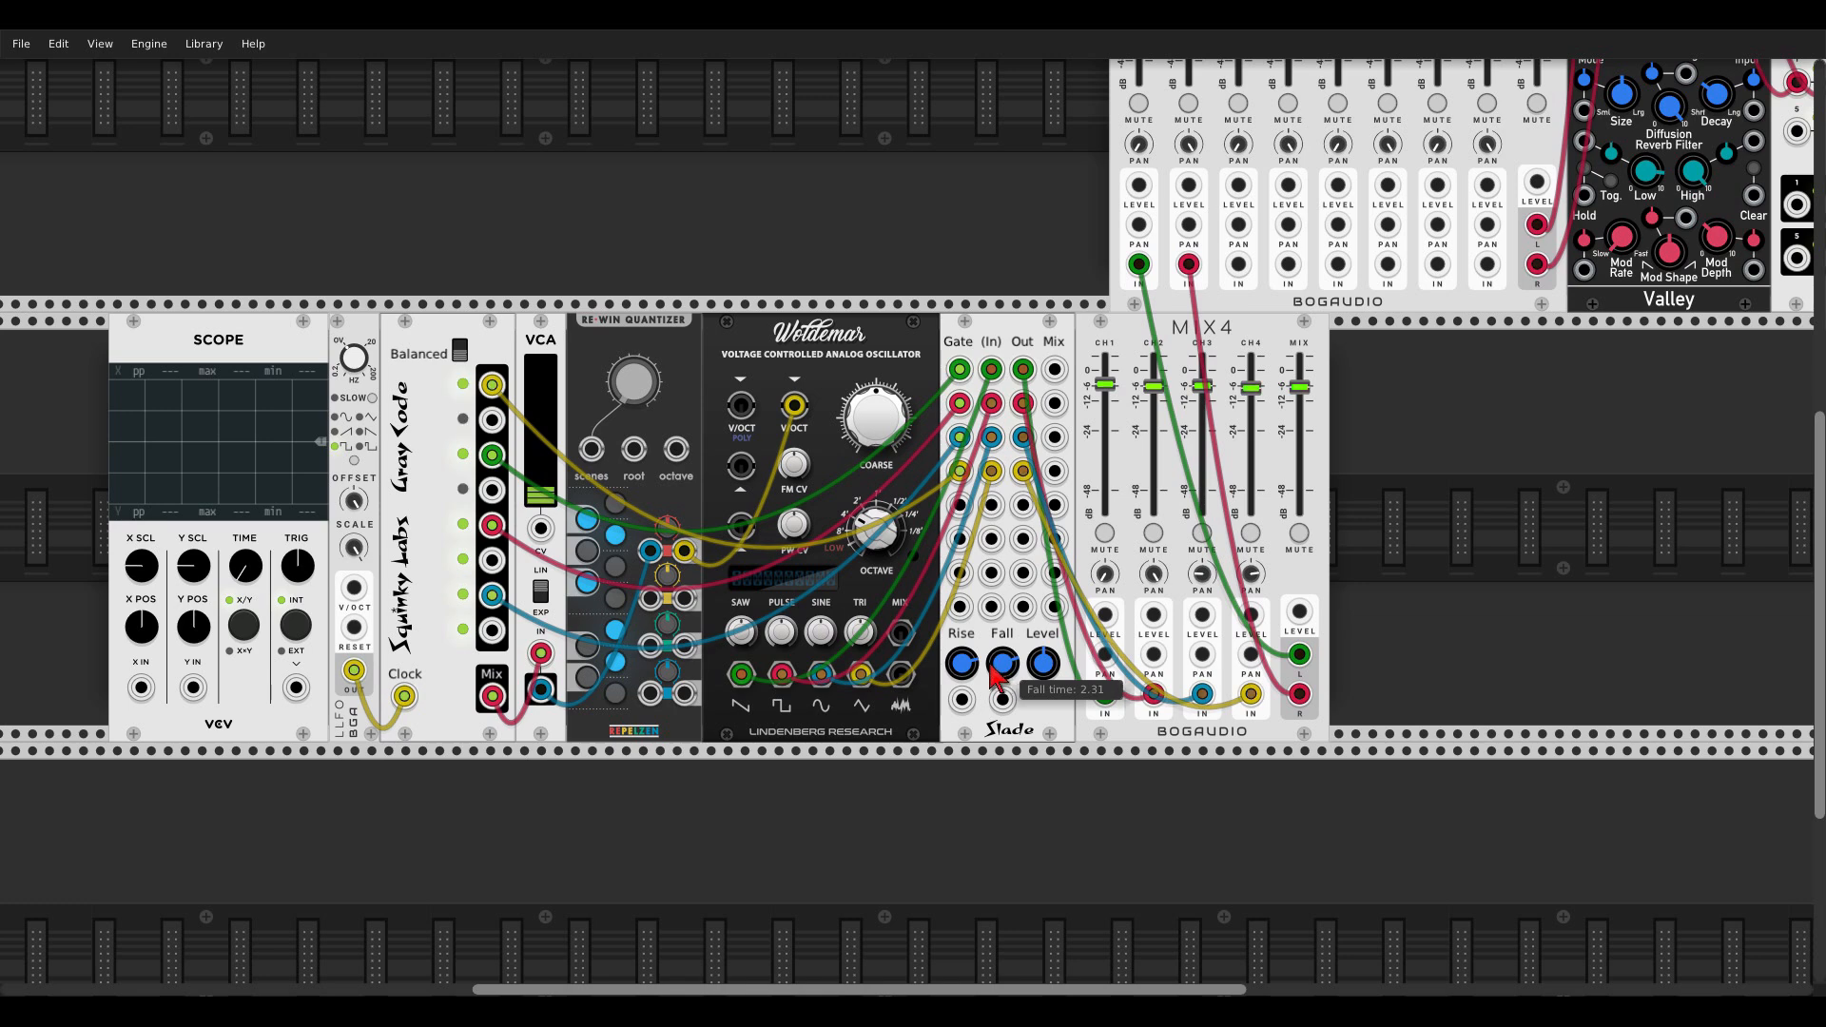
left_click_drag(354, 357, 356, 366)
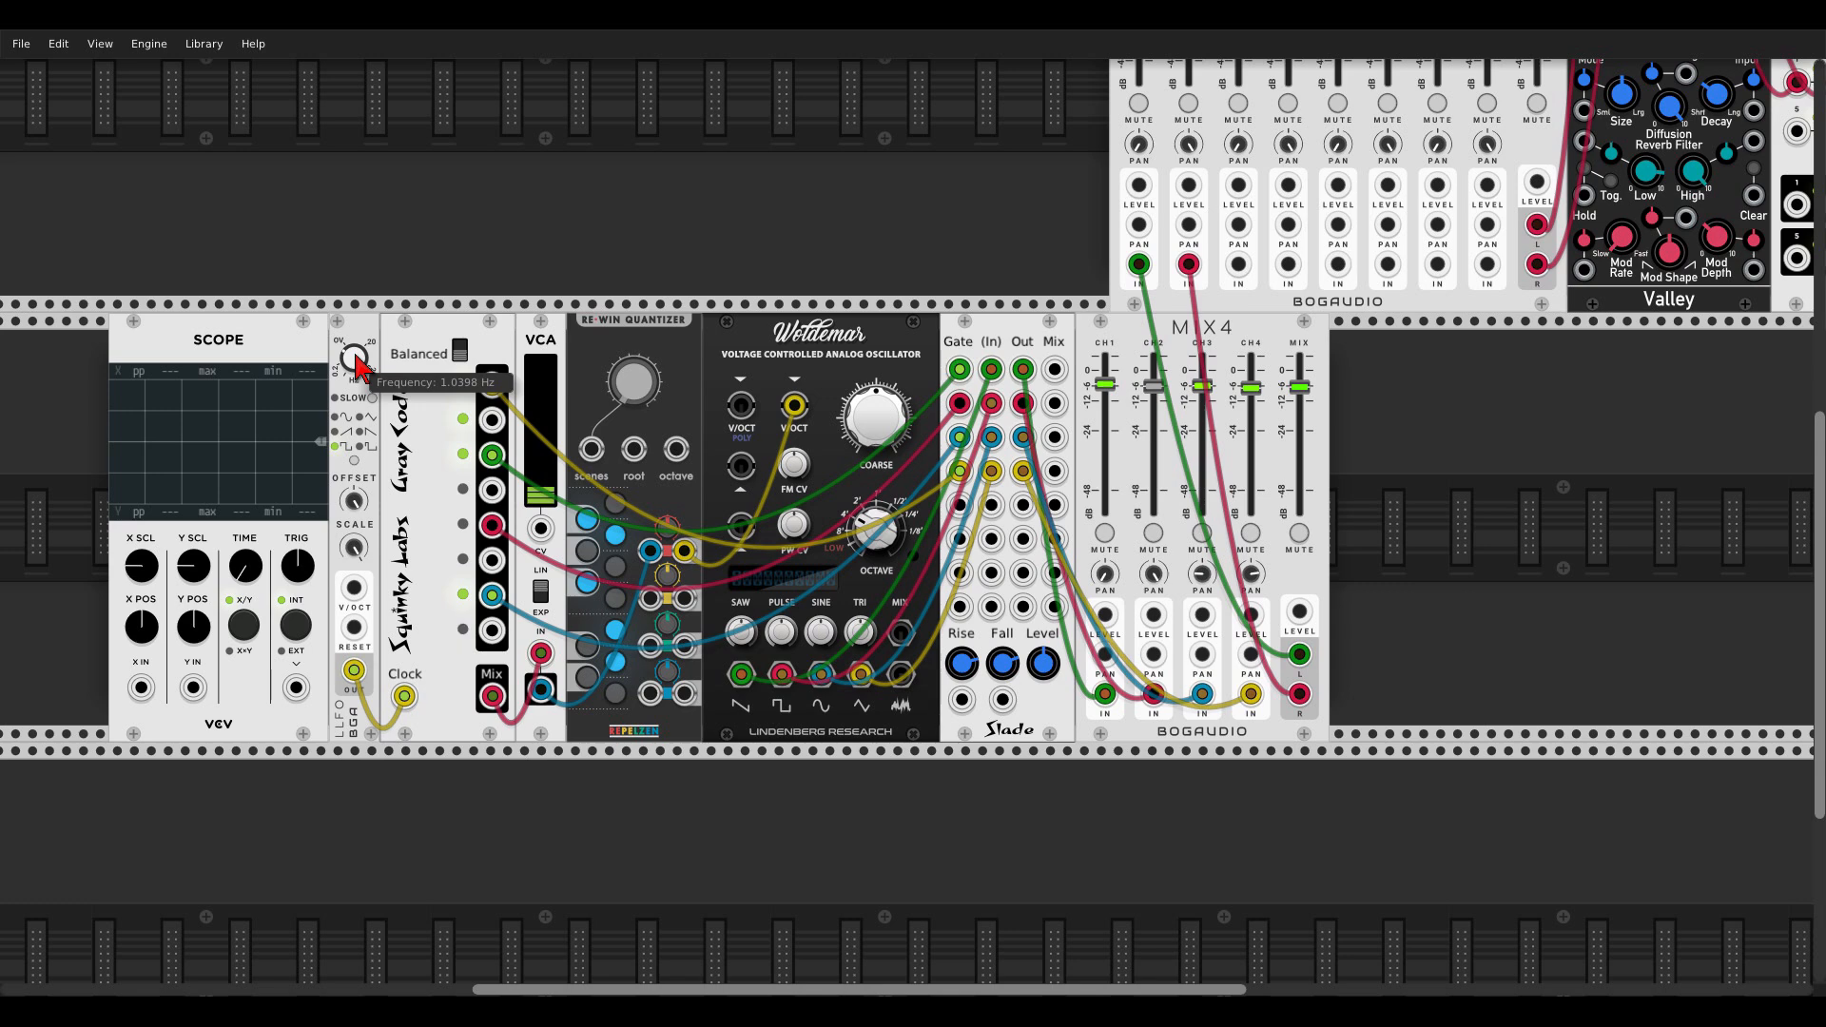
Step: Add a Valley Plateau reverb directly to the right of MIX4
left_click_drag(1390, 452, 869, 618)
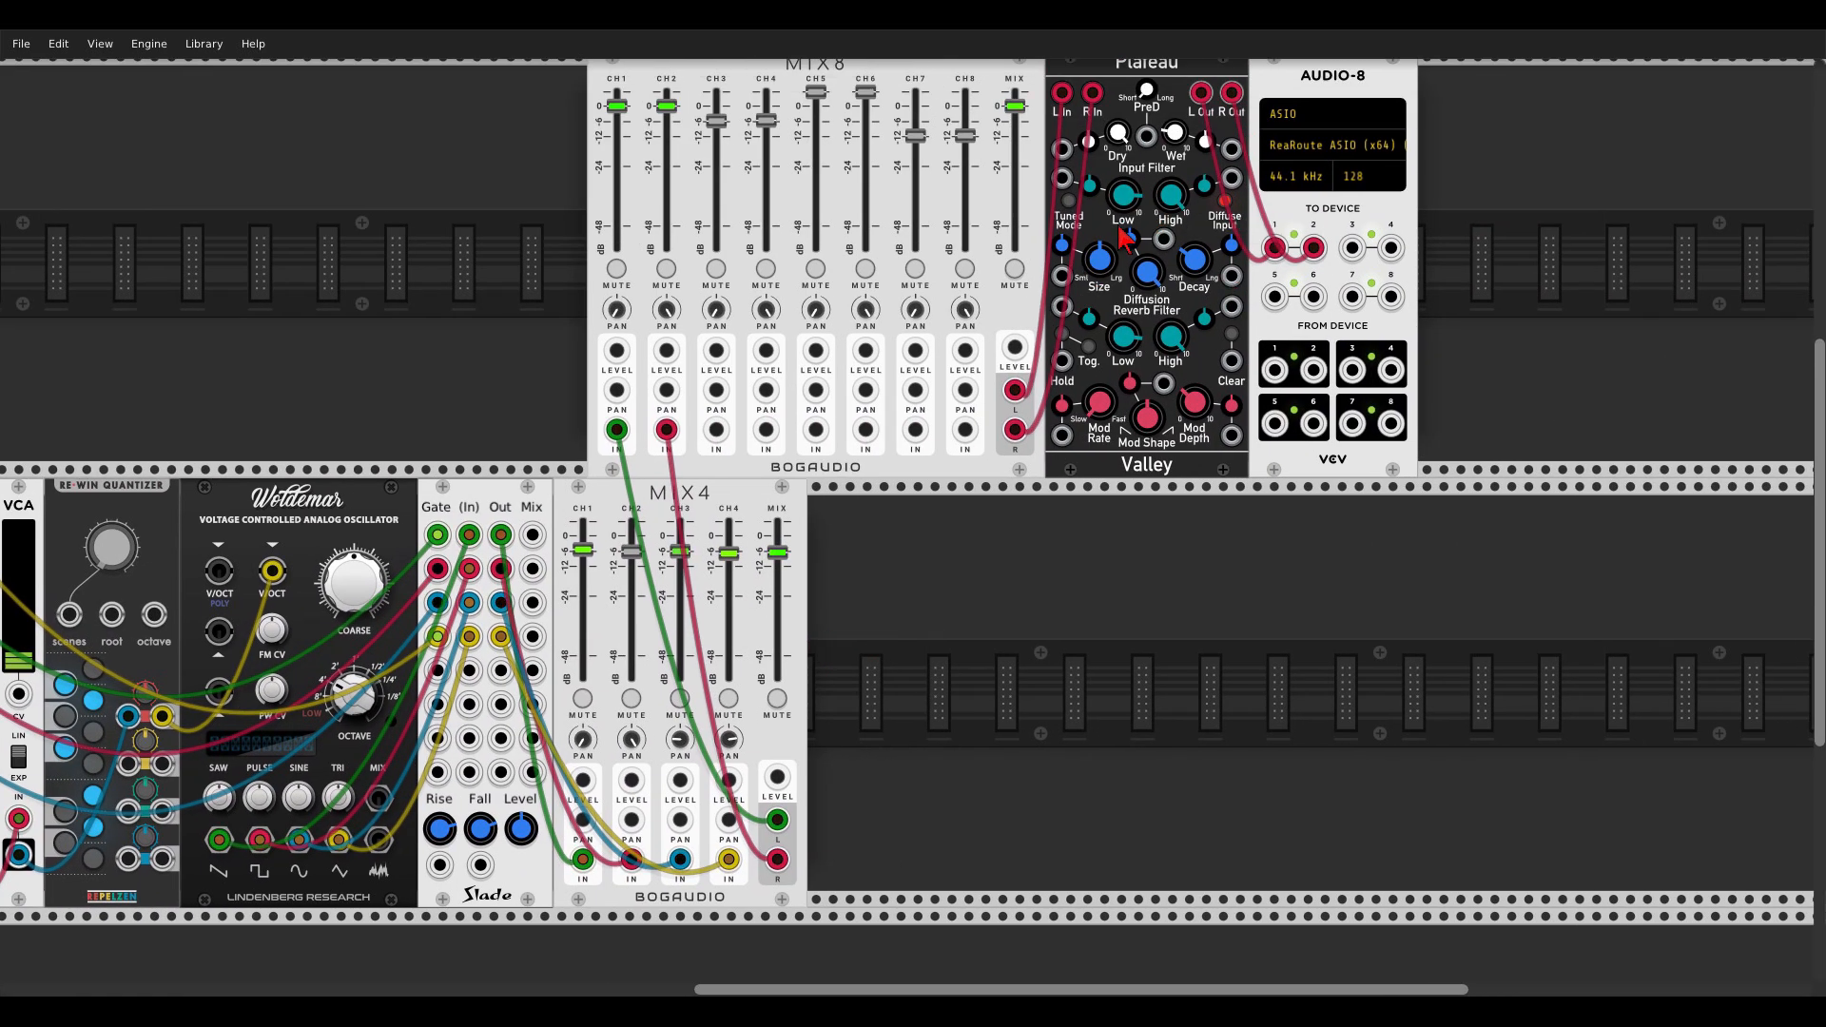
left_click_drag(864, 523, 951, 465)
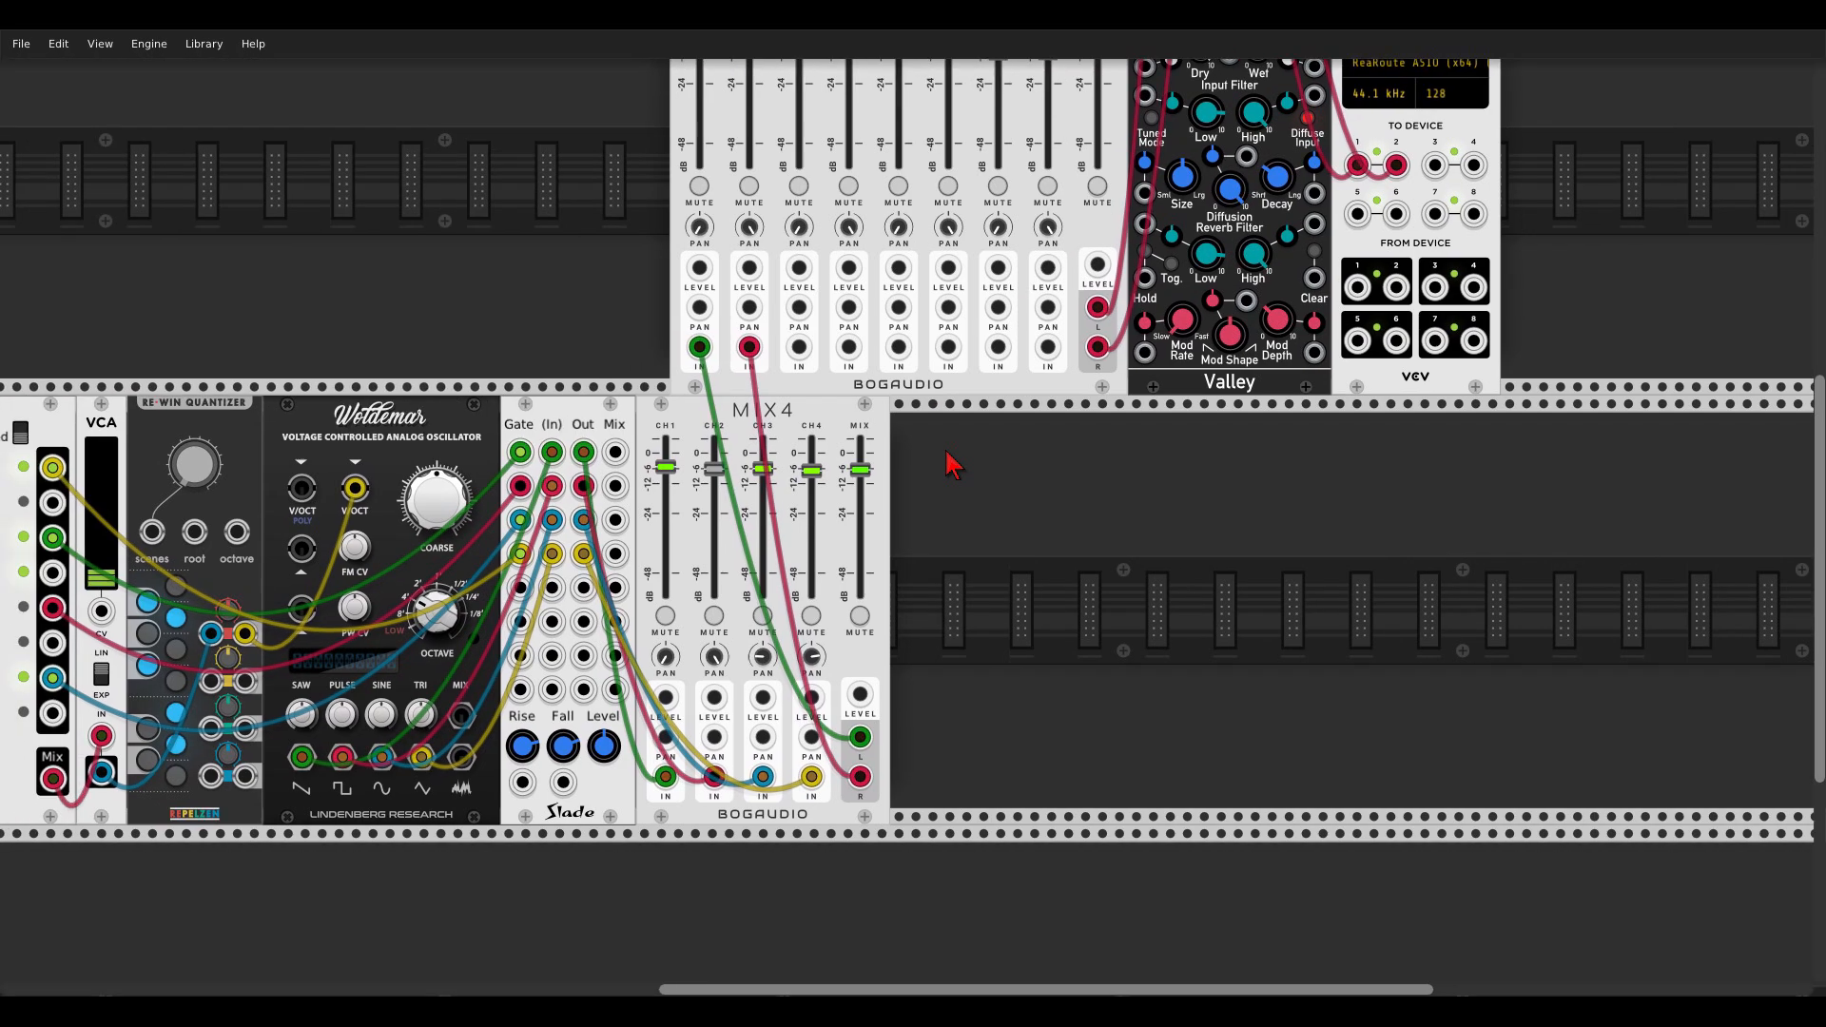
right_click(897, 559)
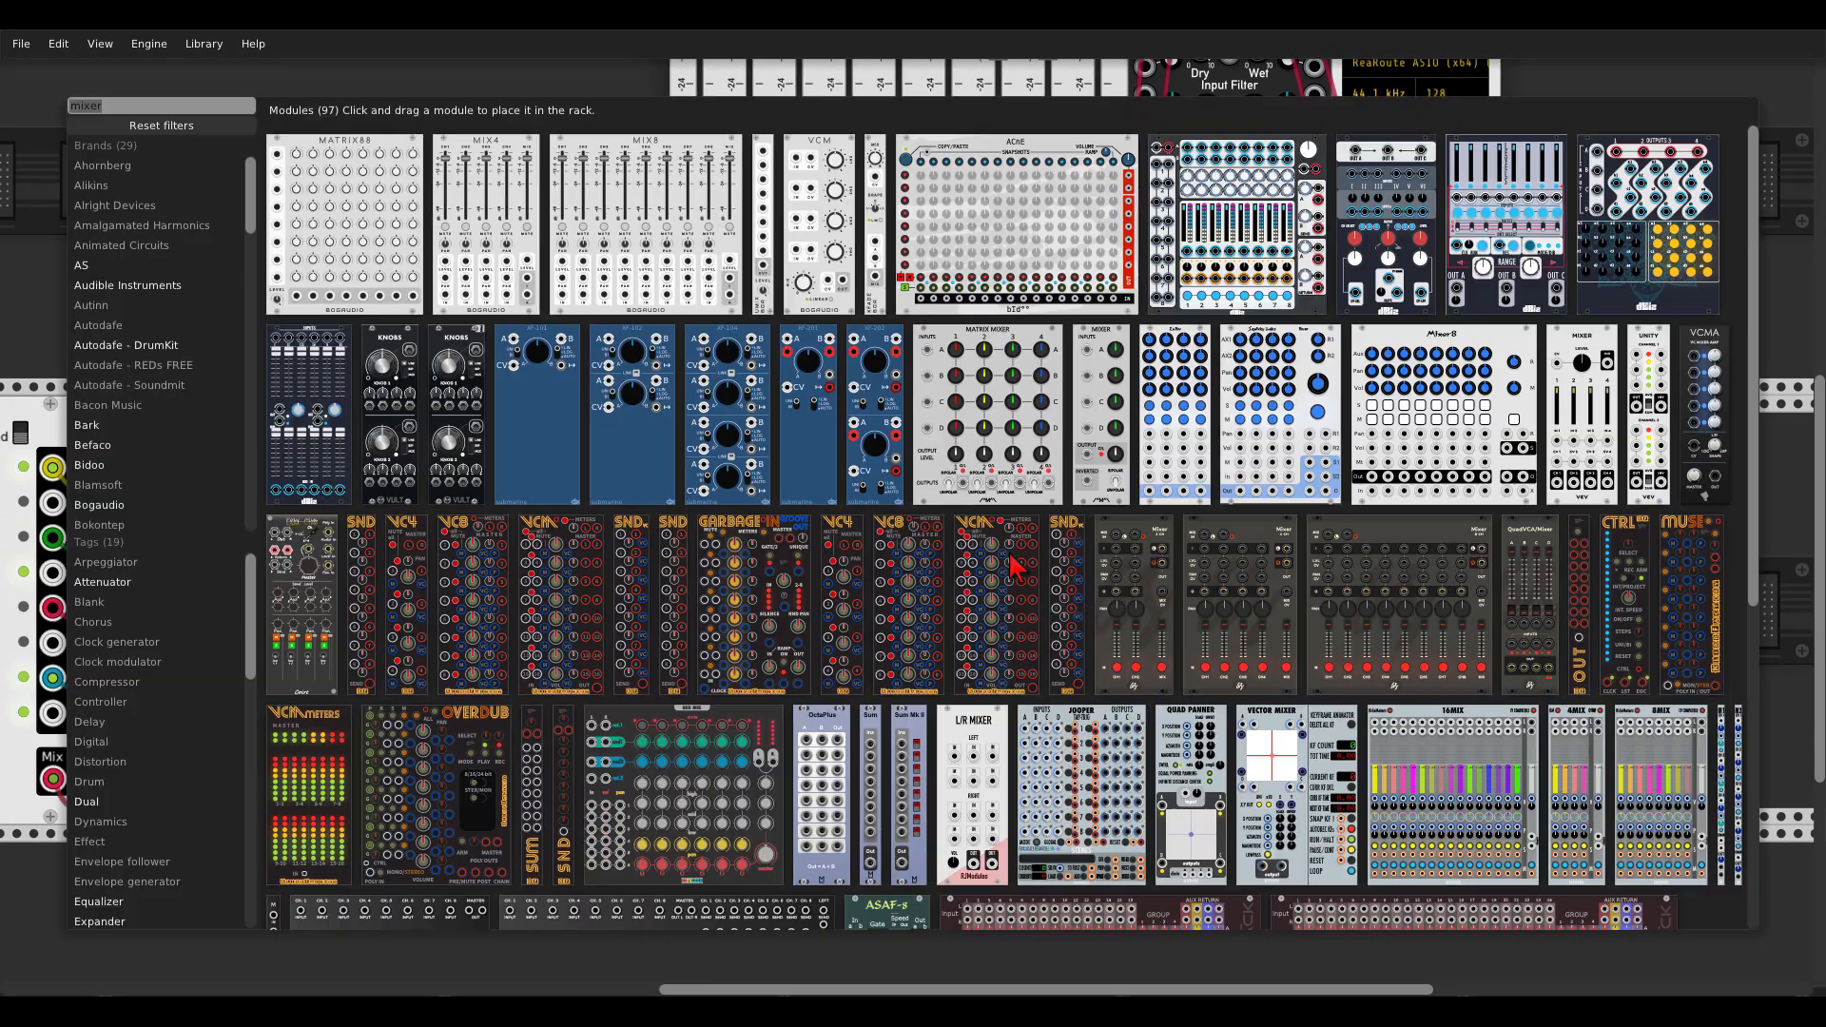
type("plat")
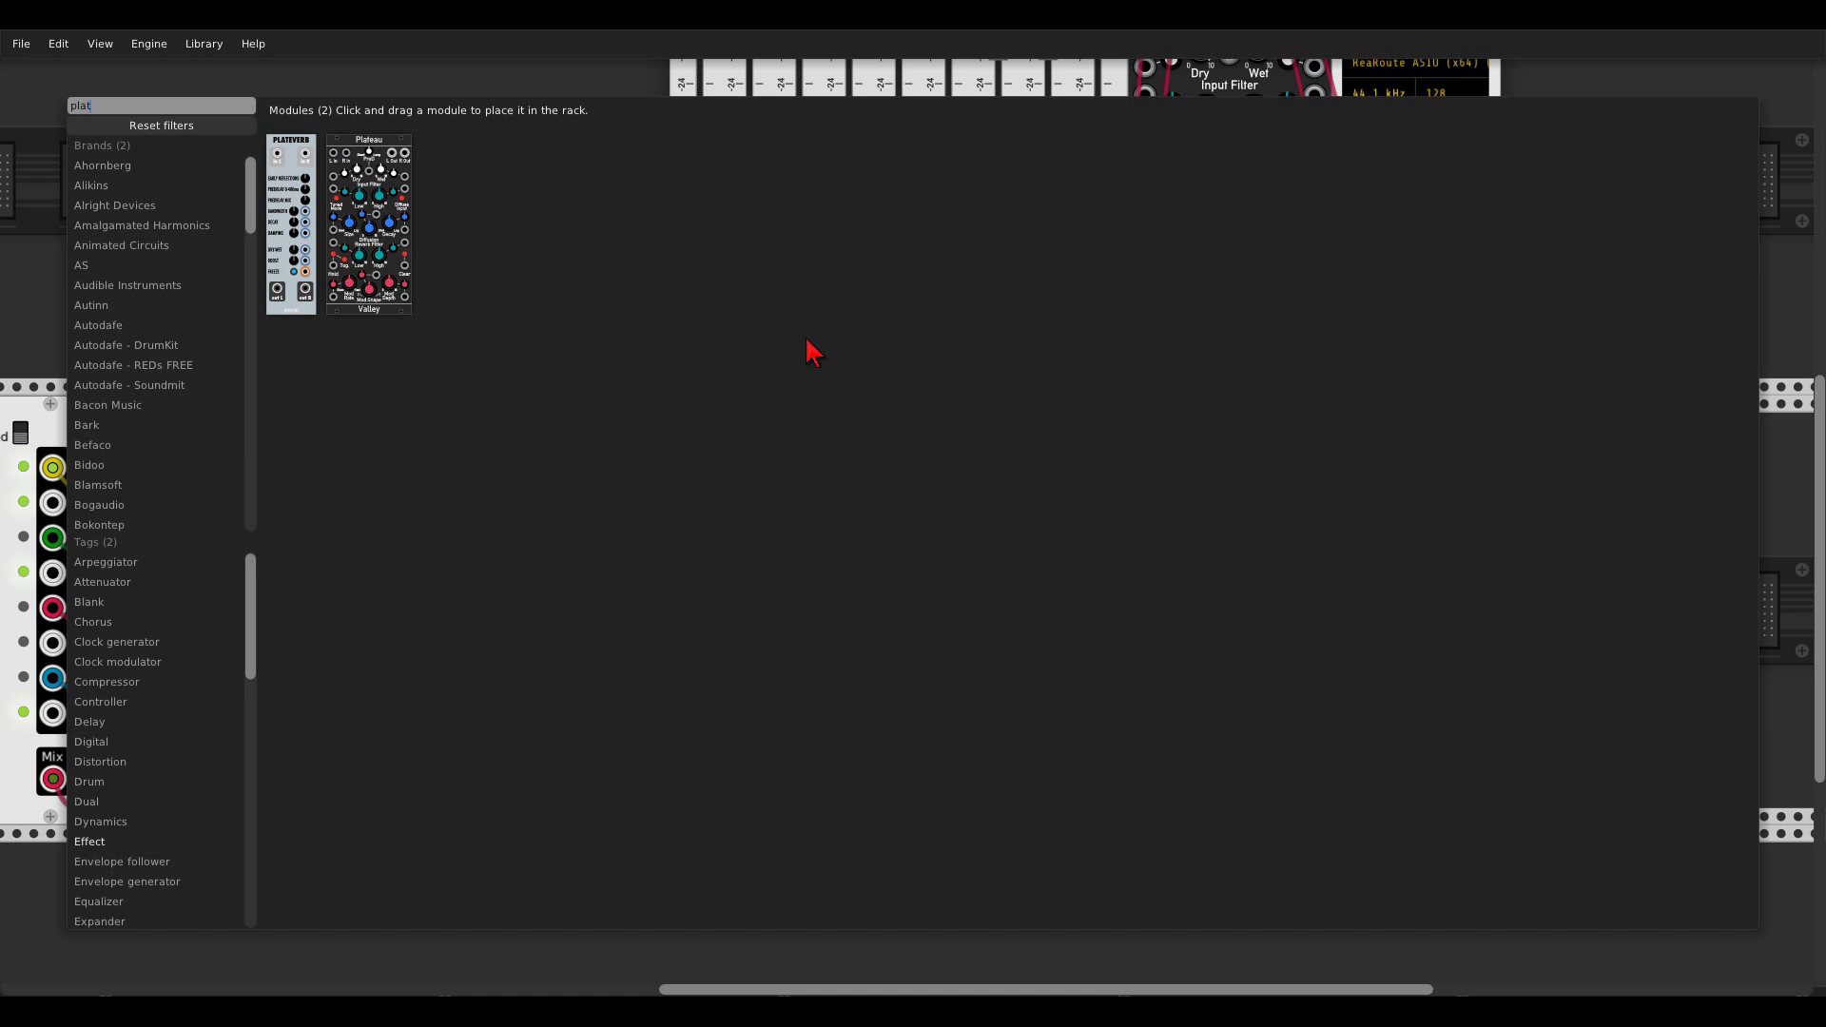
left_click(368, 160)
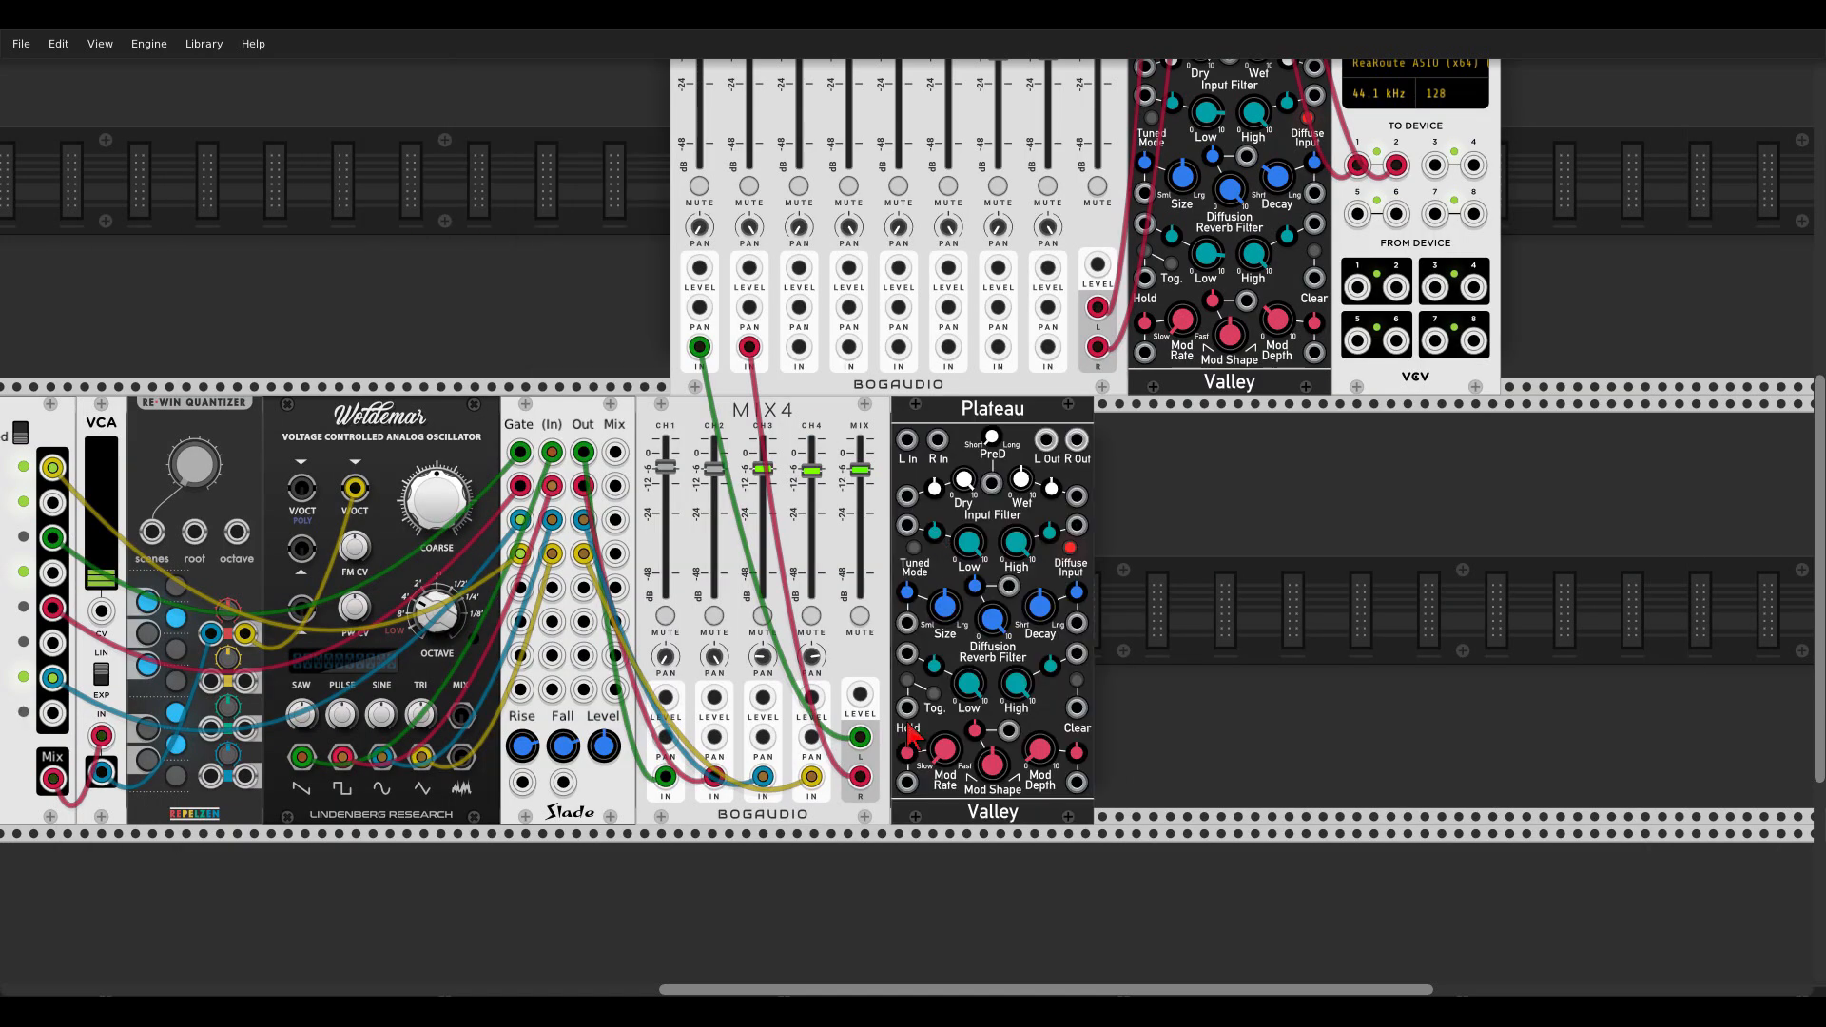
Step: Reroute MIX4's L and R outputs into the new Plateau's inputs and patch its outputs into MIX8 channels 1 and 2
left_click_drag(857, 740, 860, 777)
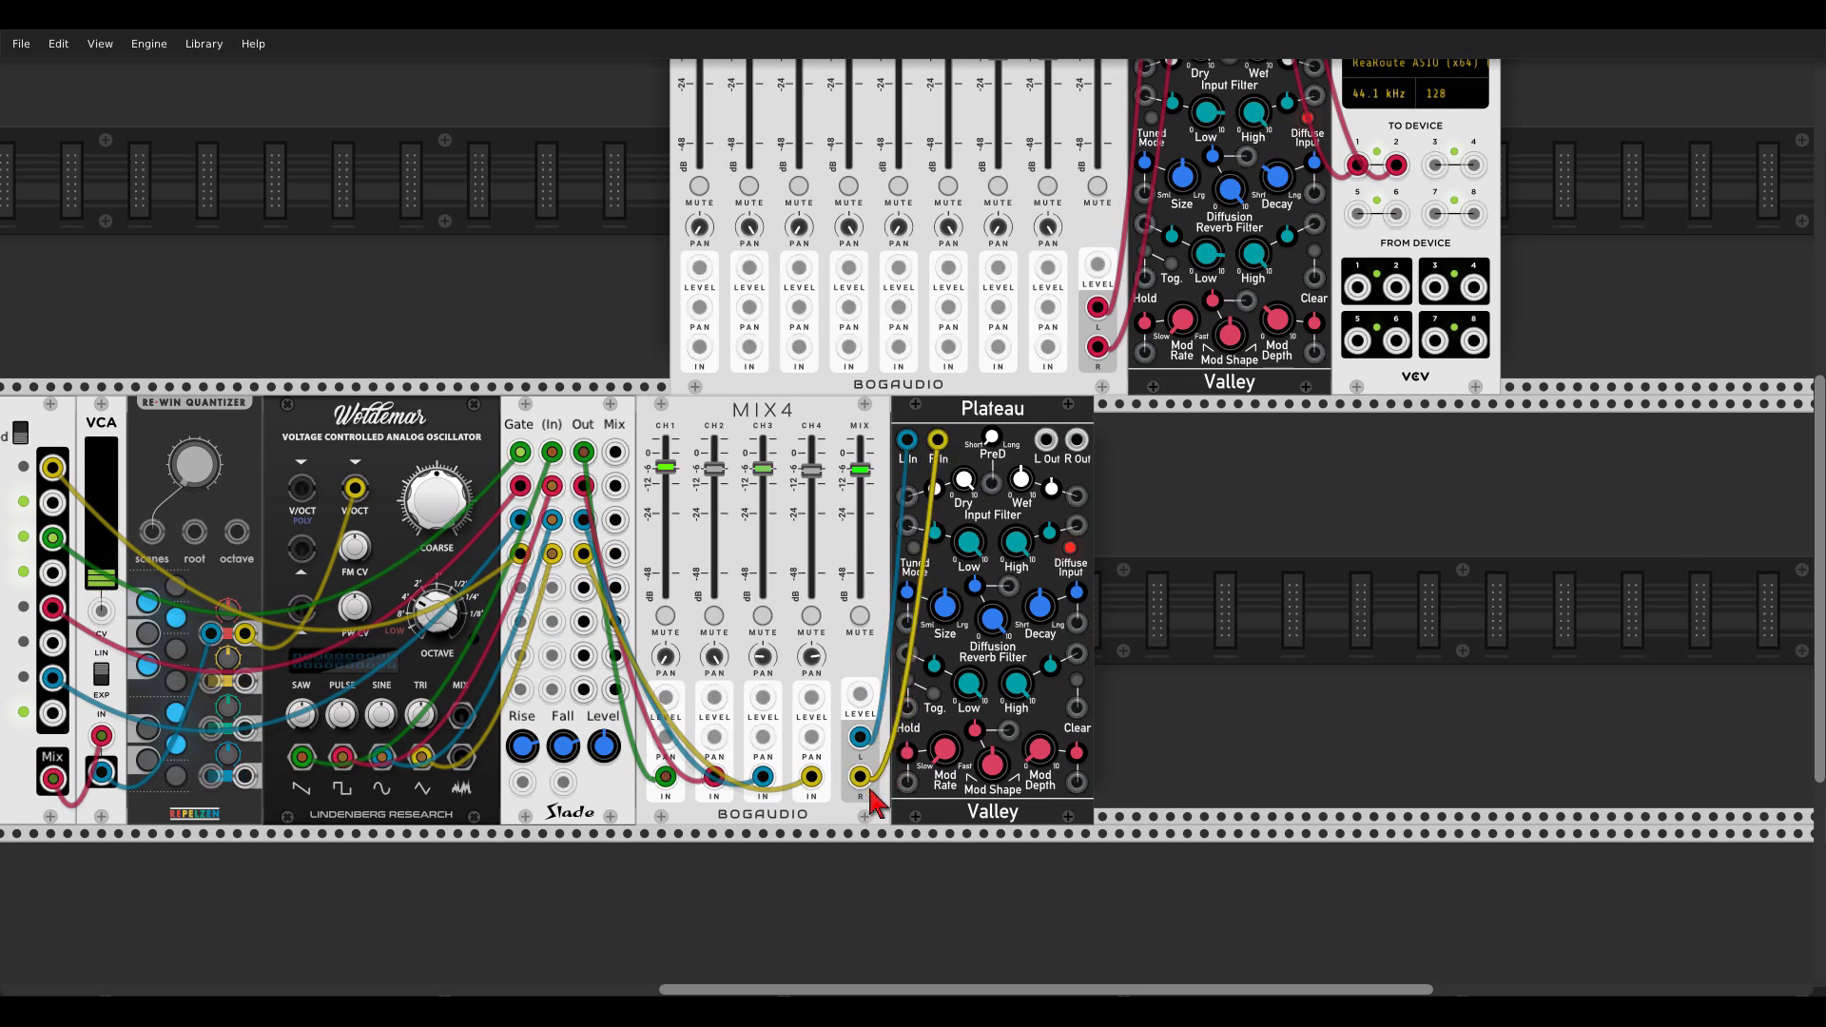
mouse_move(1046, 440)
left_mouse_down()
mouse_move(723, 305)
mouse_move(699, 348)
mouse_move(1079, 442)
left_mouse_up()
Step: Set the new Plateau's modulation depth to 5.924, decay to 0.47841 and wet level to 0.282, and reduce both reverb filter knobs
left_click_drag(1039, 749, 1040, 732)
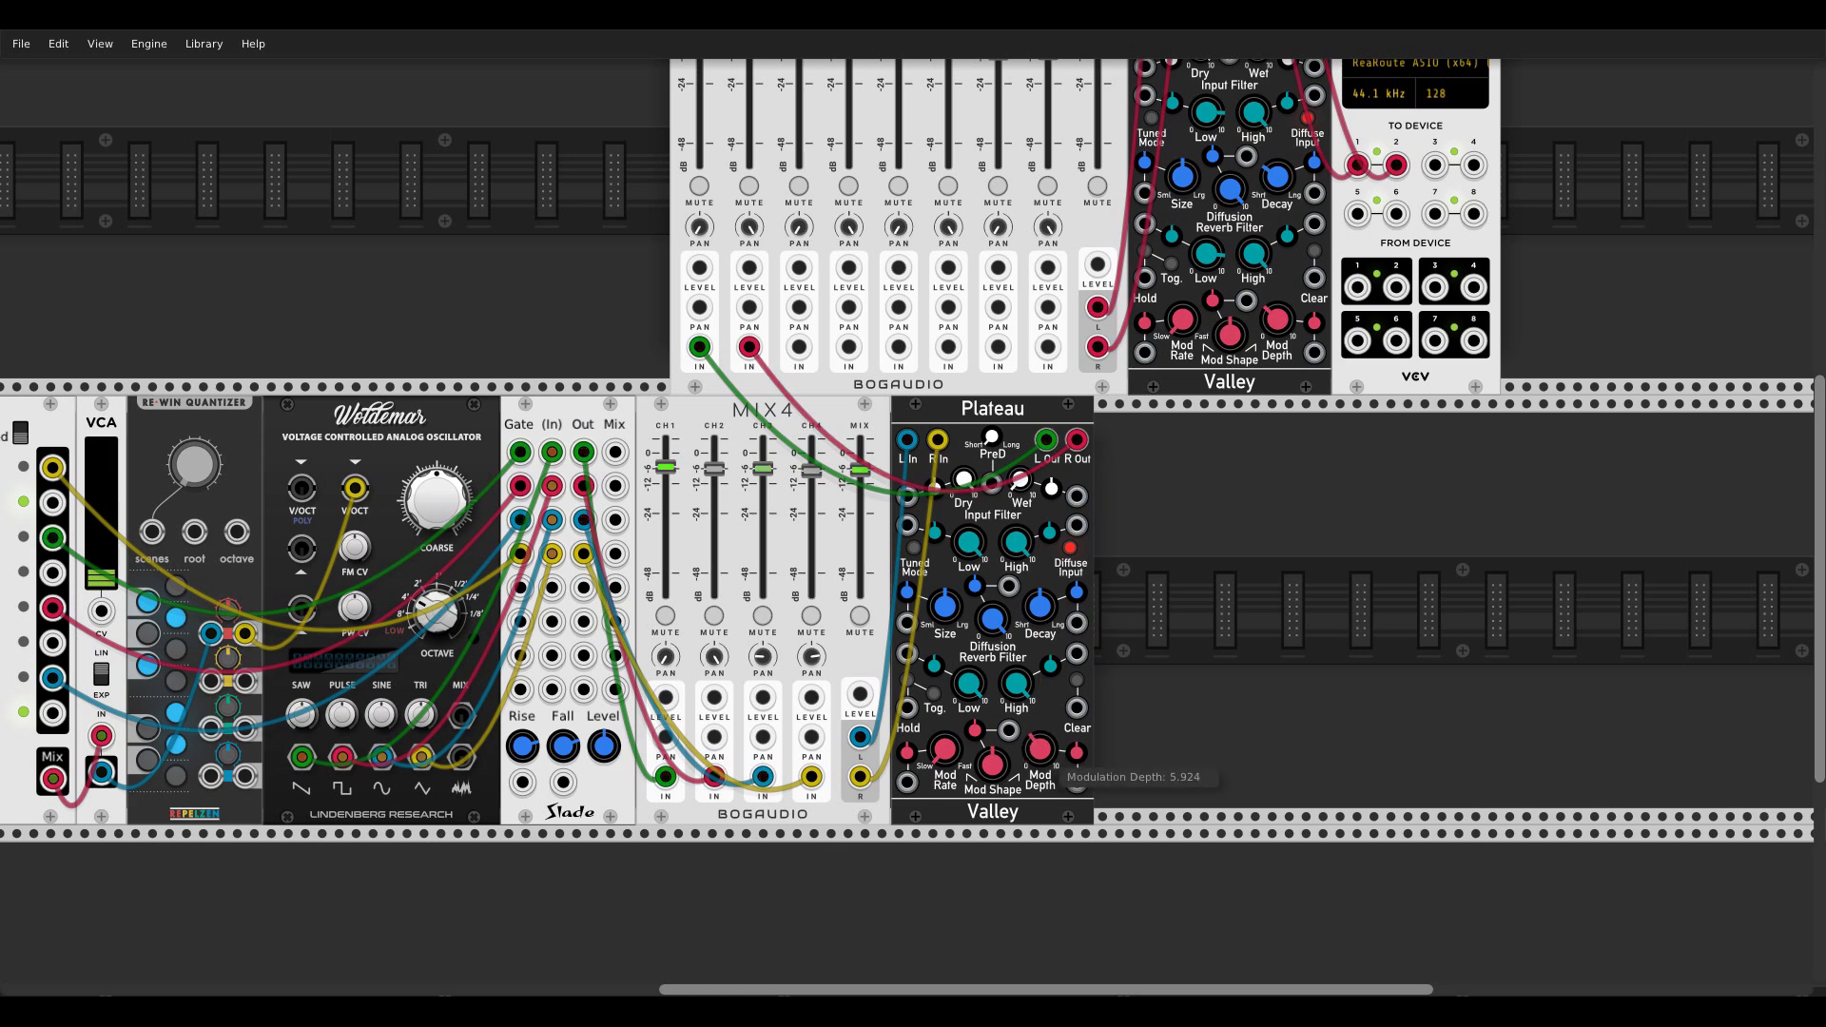
left_click_drag(974, 683, 974, 700)
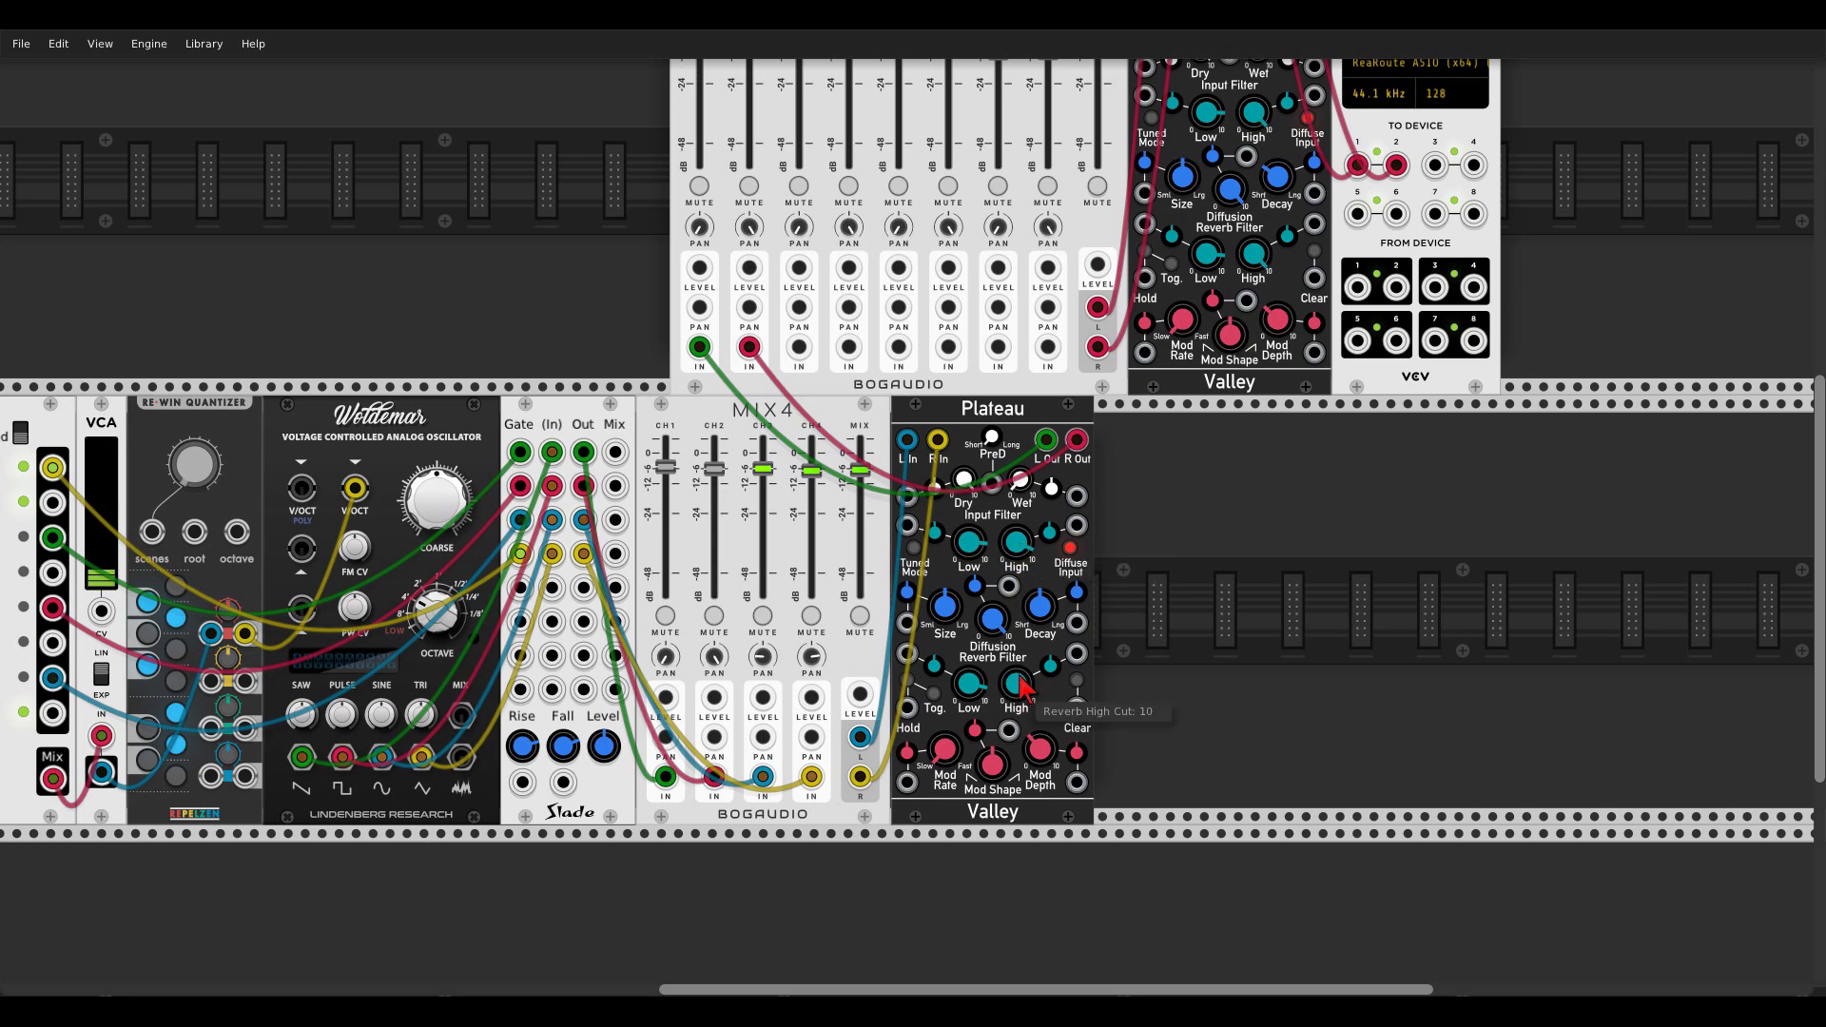
left_click_drag(1023, 688, 1022, 699)
left_click_drag(1045, 612, 1045, 628)
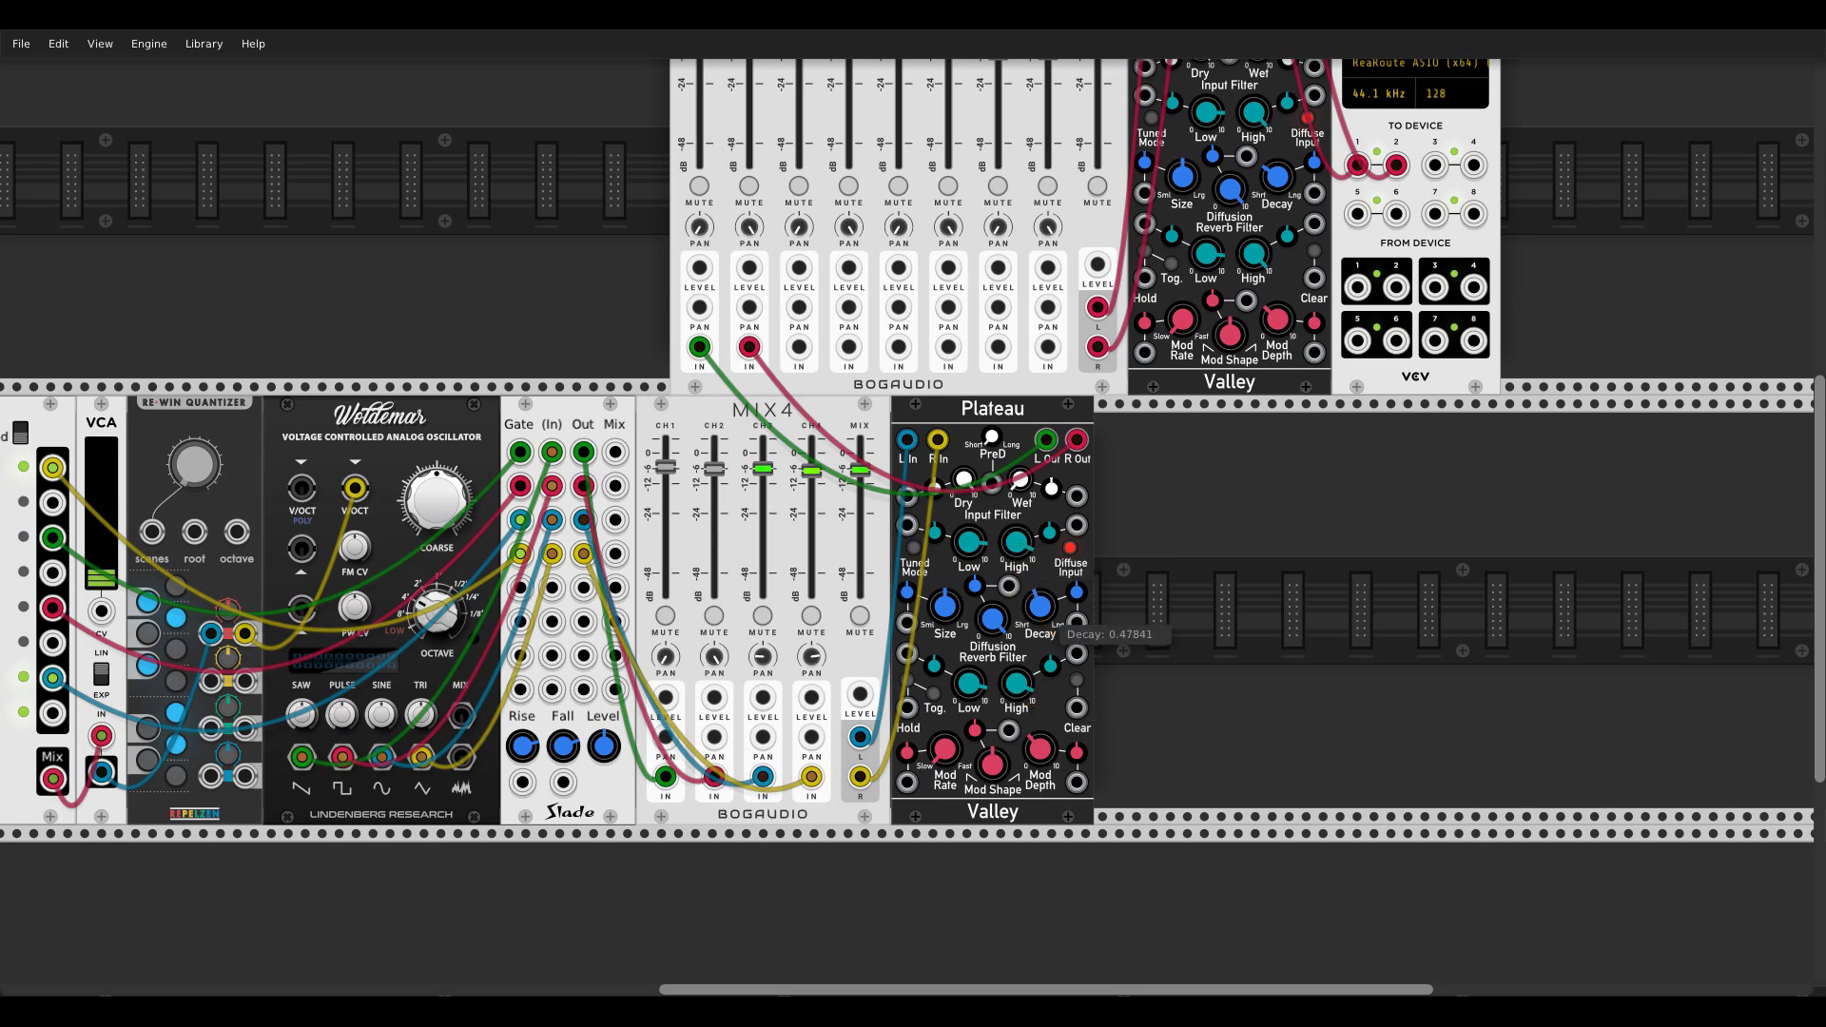
left_click_drag(1021, 480, 1021, 478)
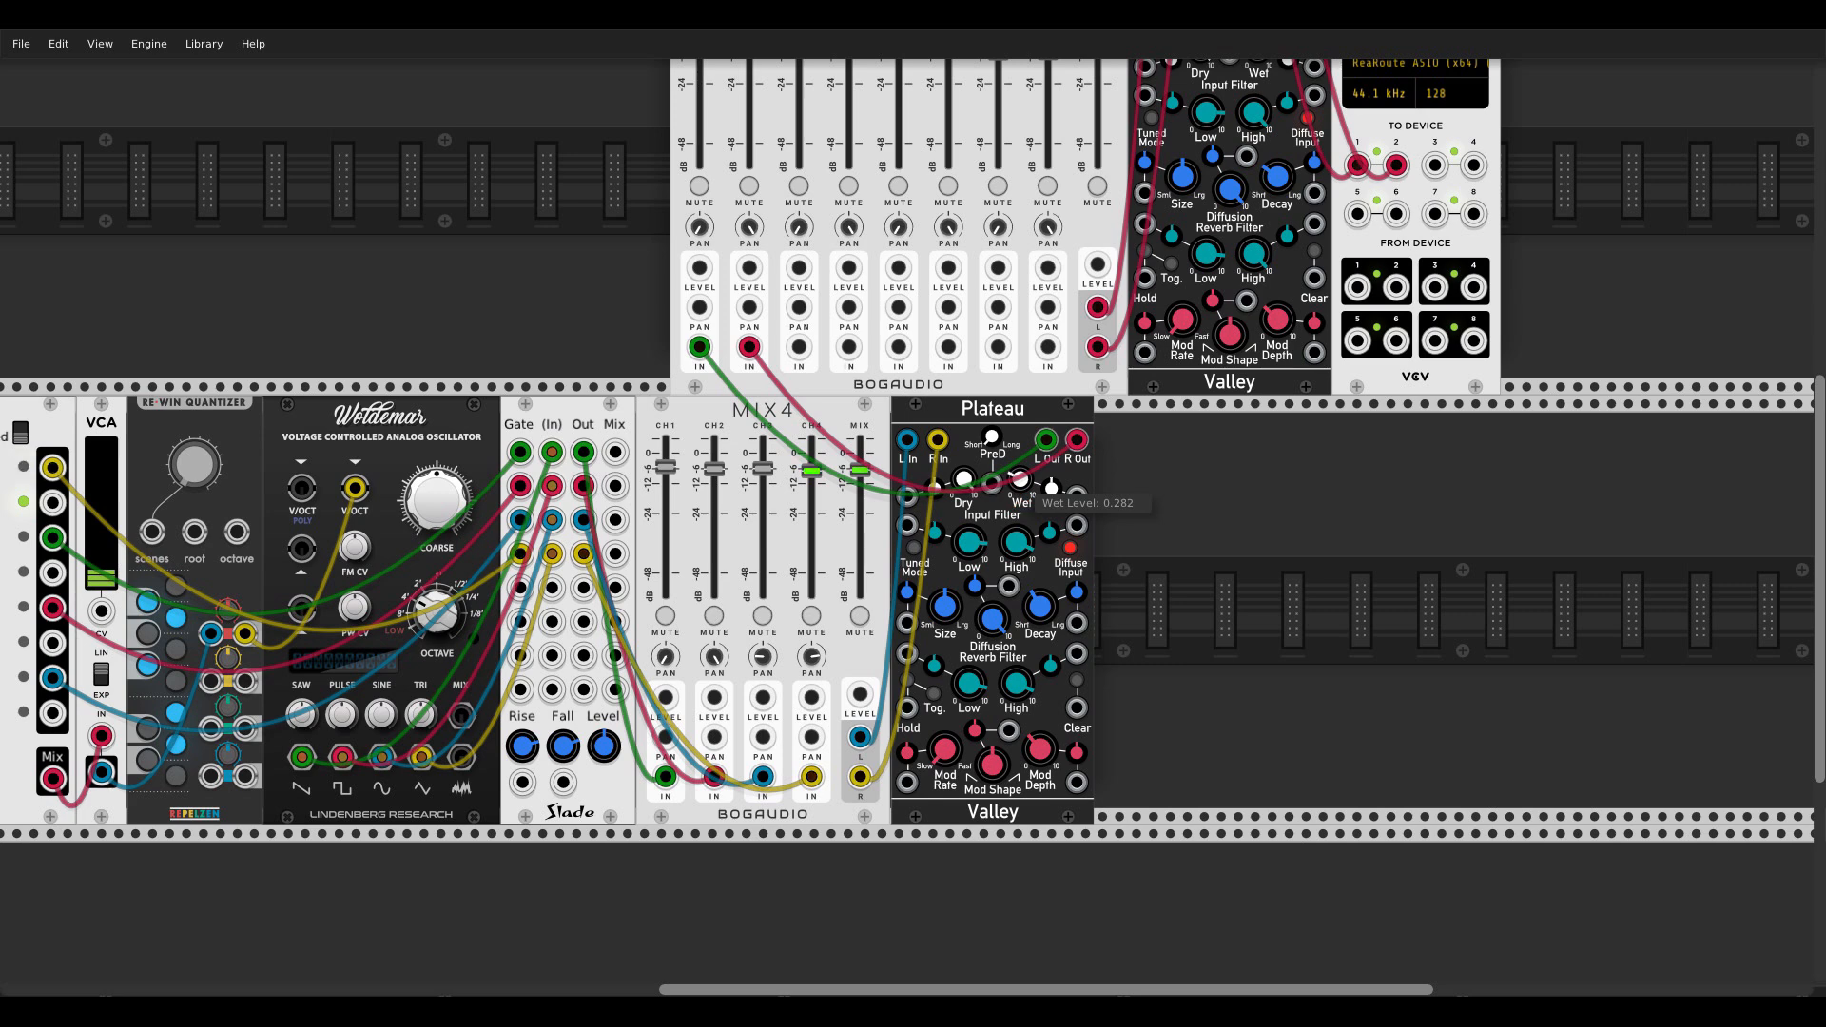
Step: Raise the VCA level feeding the quantizer slightly
mouse_move(583, 338)
left_mouse_down()
mouse_move(842, 304)
mouse_move(575, 362)
left_mouse_up()
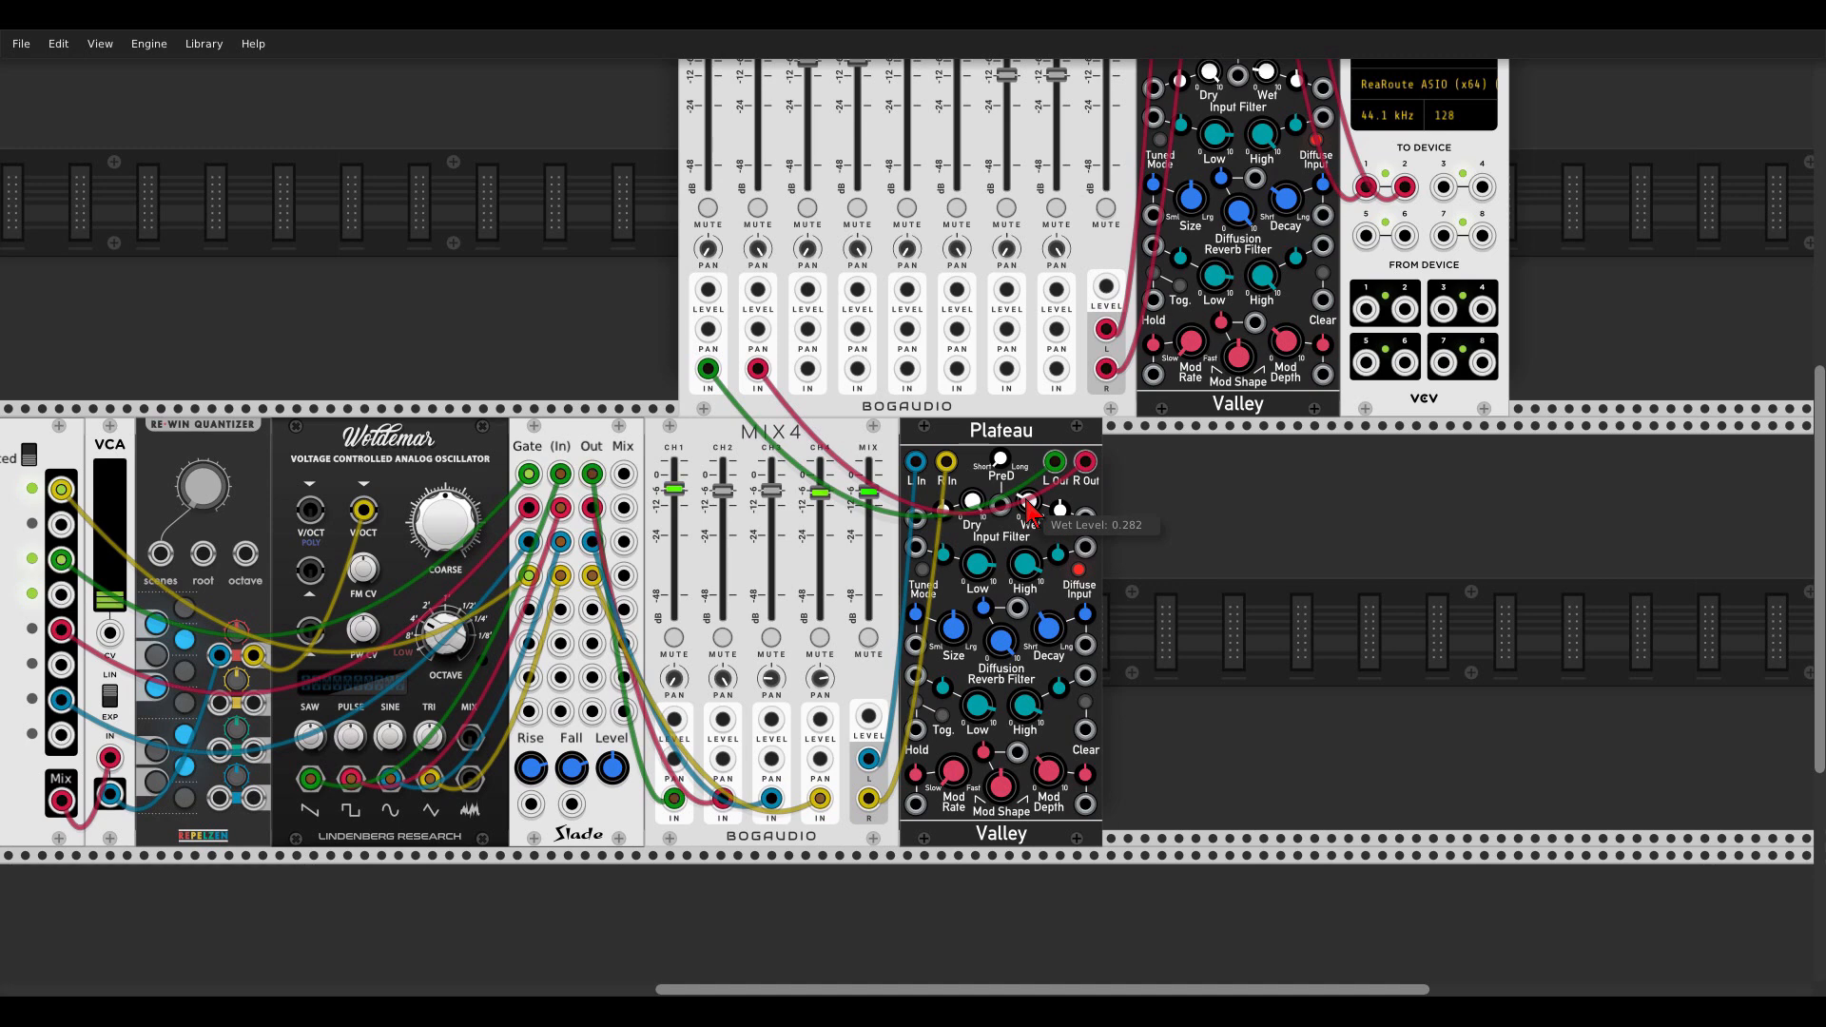
left_click_drag(407, 389, 639, 360)
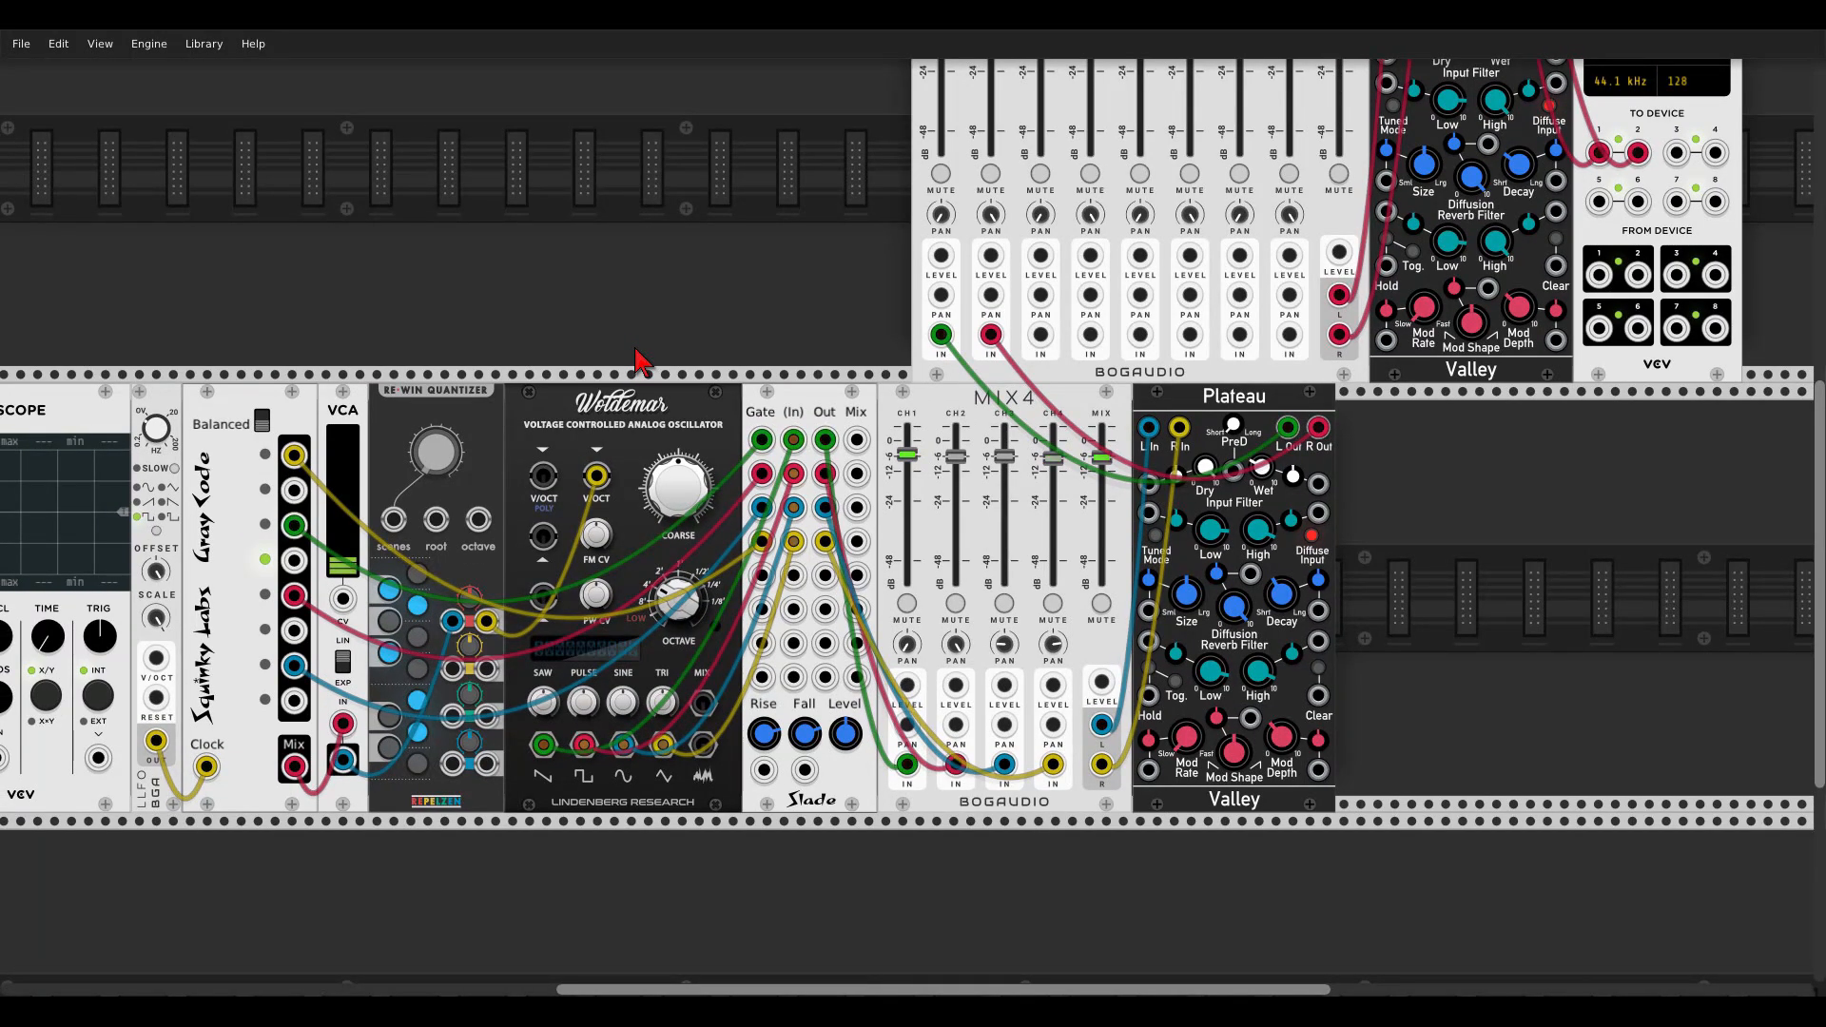
left_click_drag(349, 559, 348, 553)
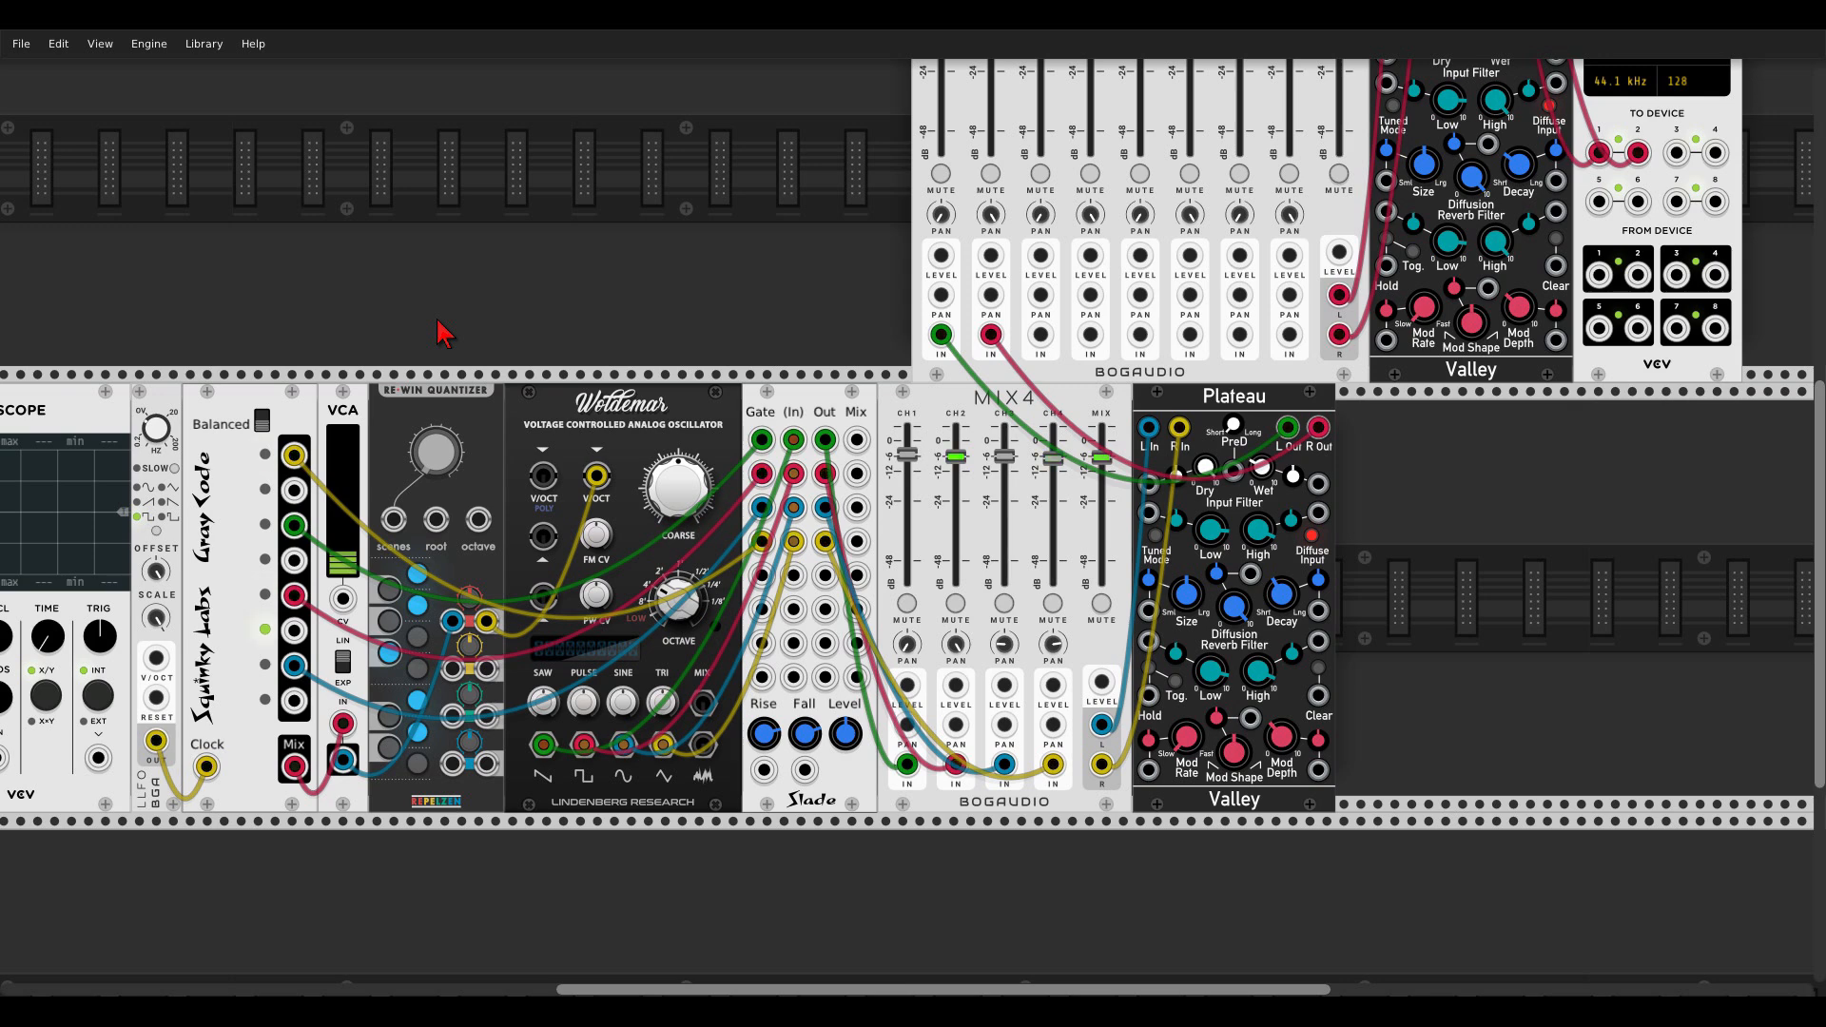
Step: Place a Bogaudio S&H directly left of the LLFO in the Scope's former spot and set its normal range to +/-1V
left_click_drag(438, 320, 829, 239)
left_click_drag(476, 310, 982, 709)
right_click(391, 533)
type("sampl")
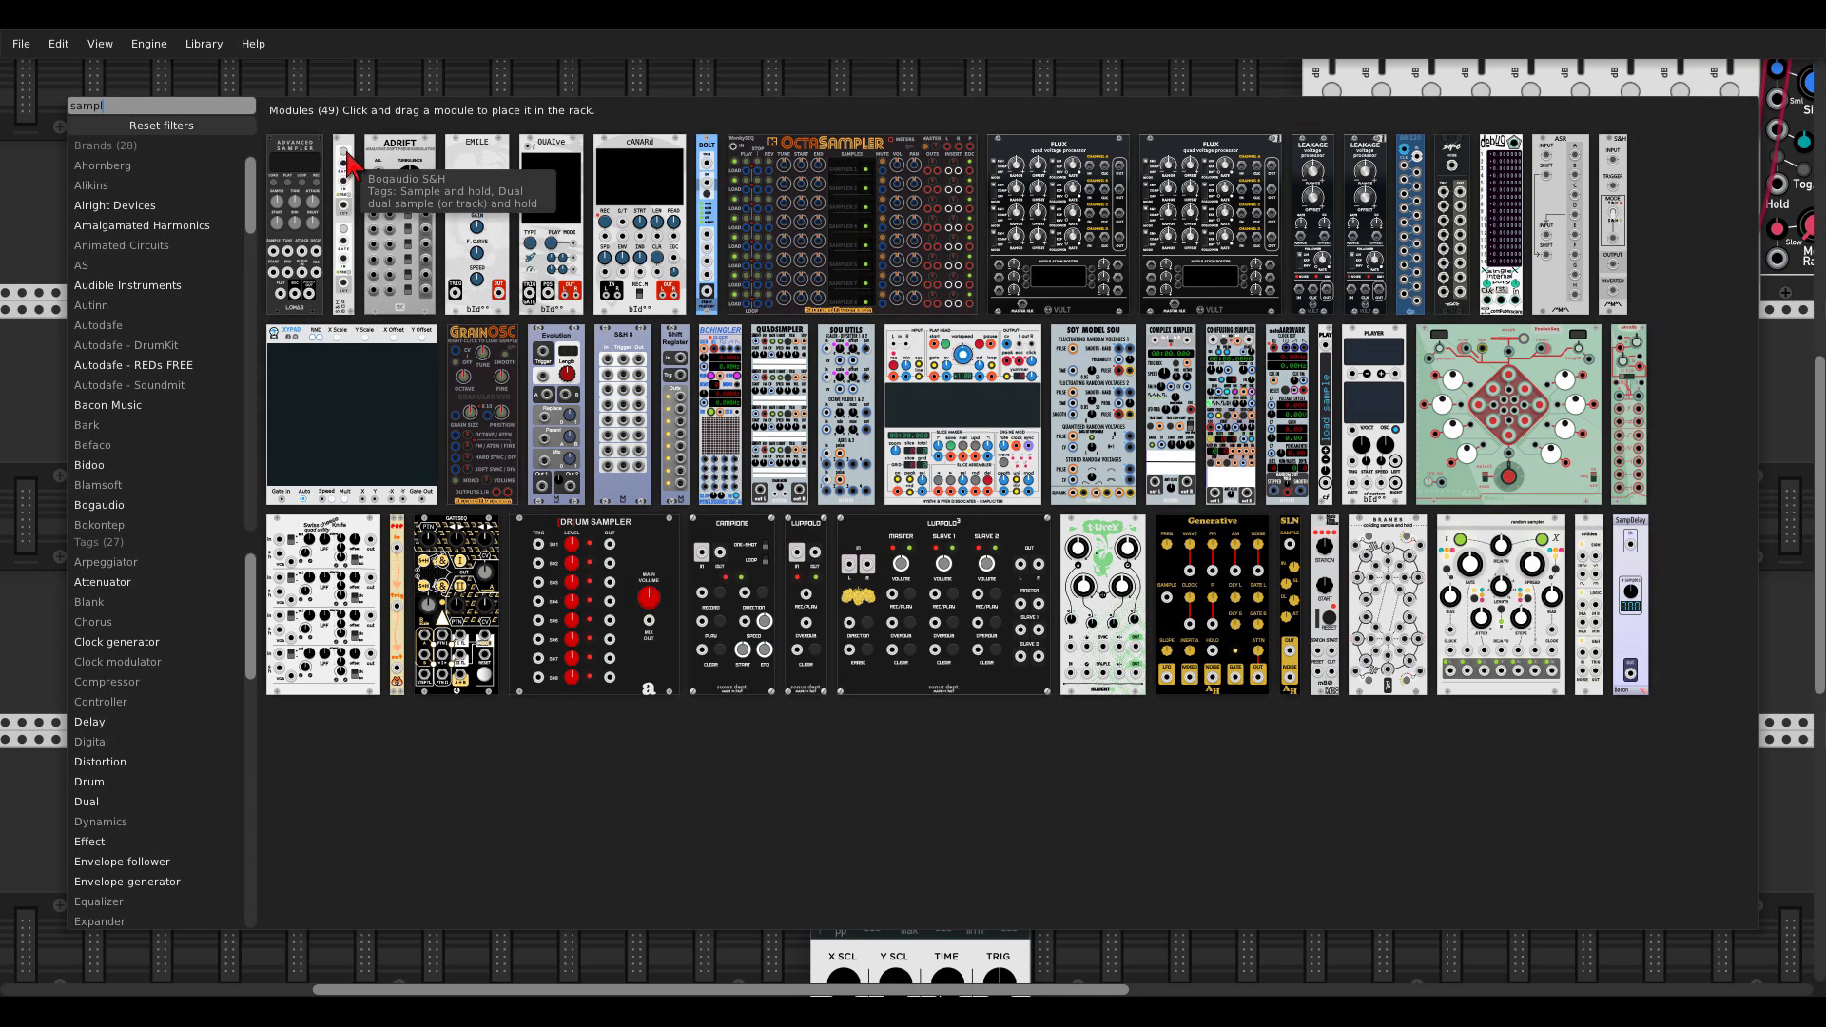
left_click_drag(350, 164, 509, 391)
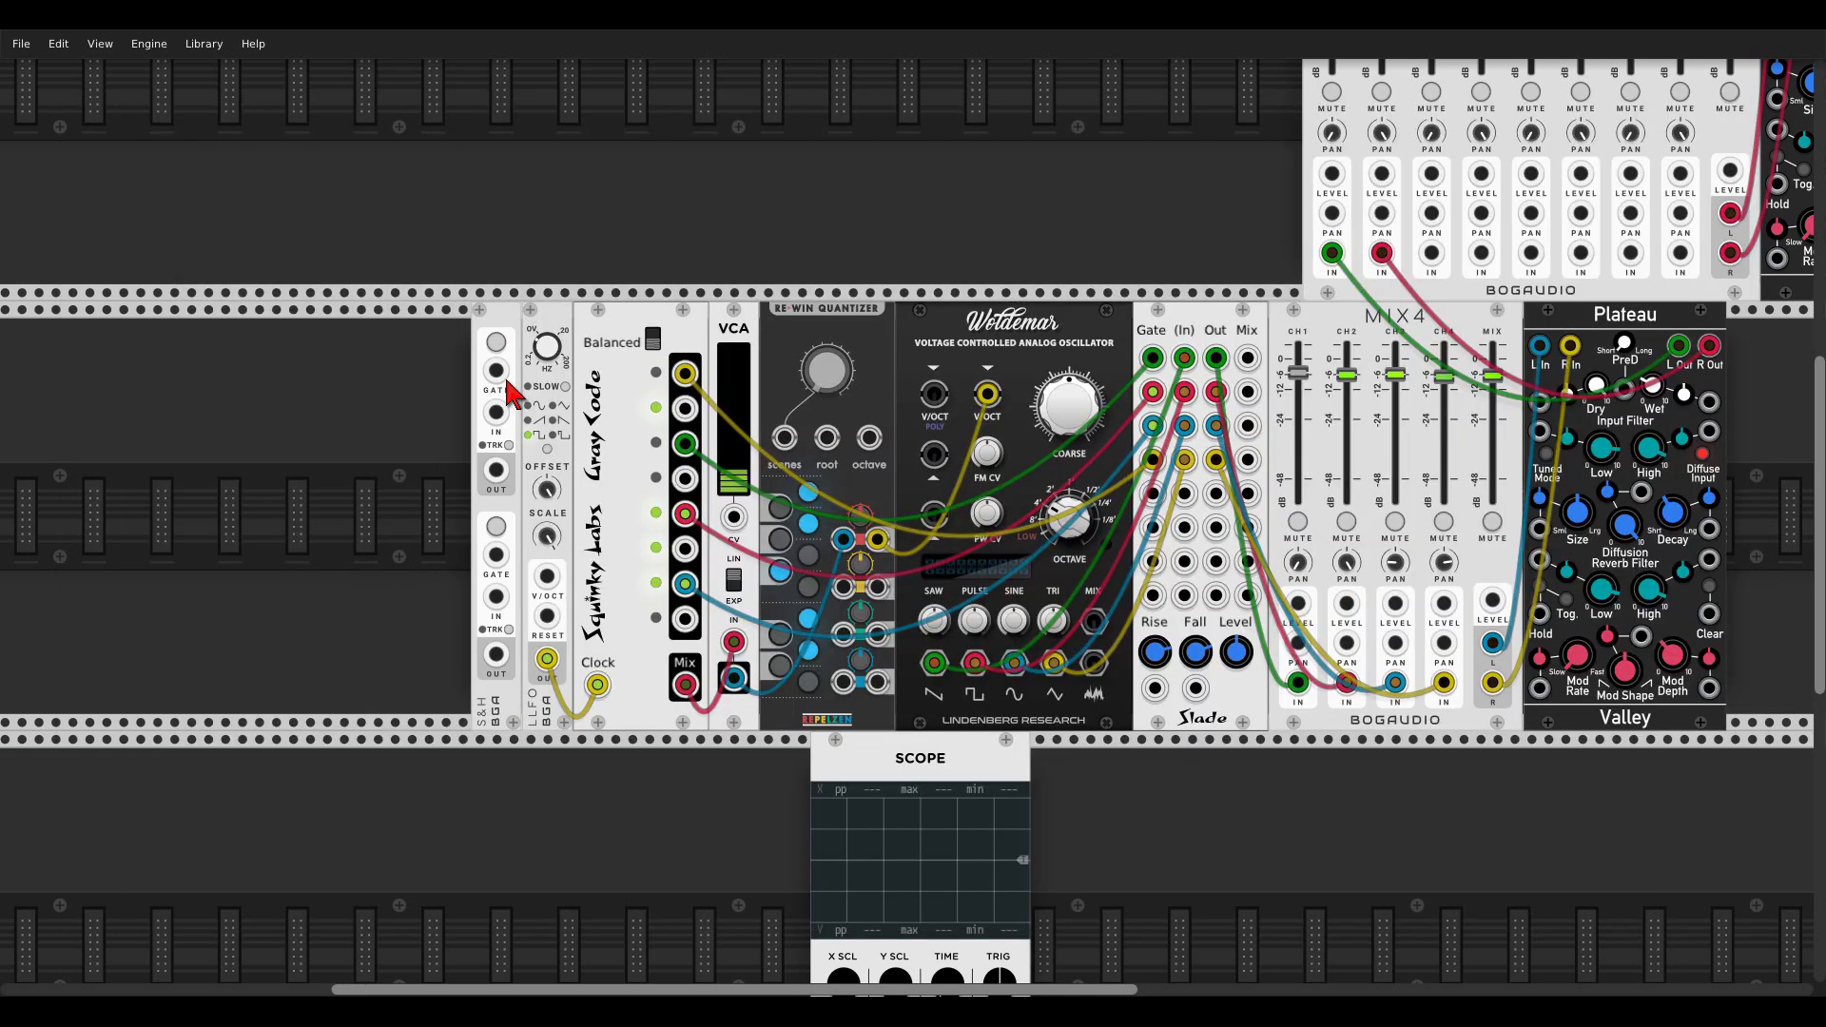
right_click(490, 313)
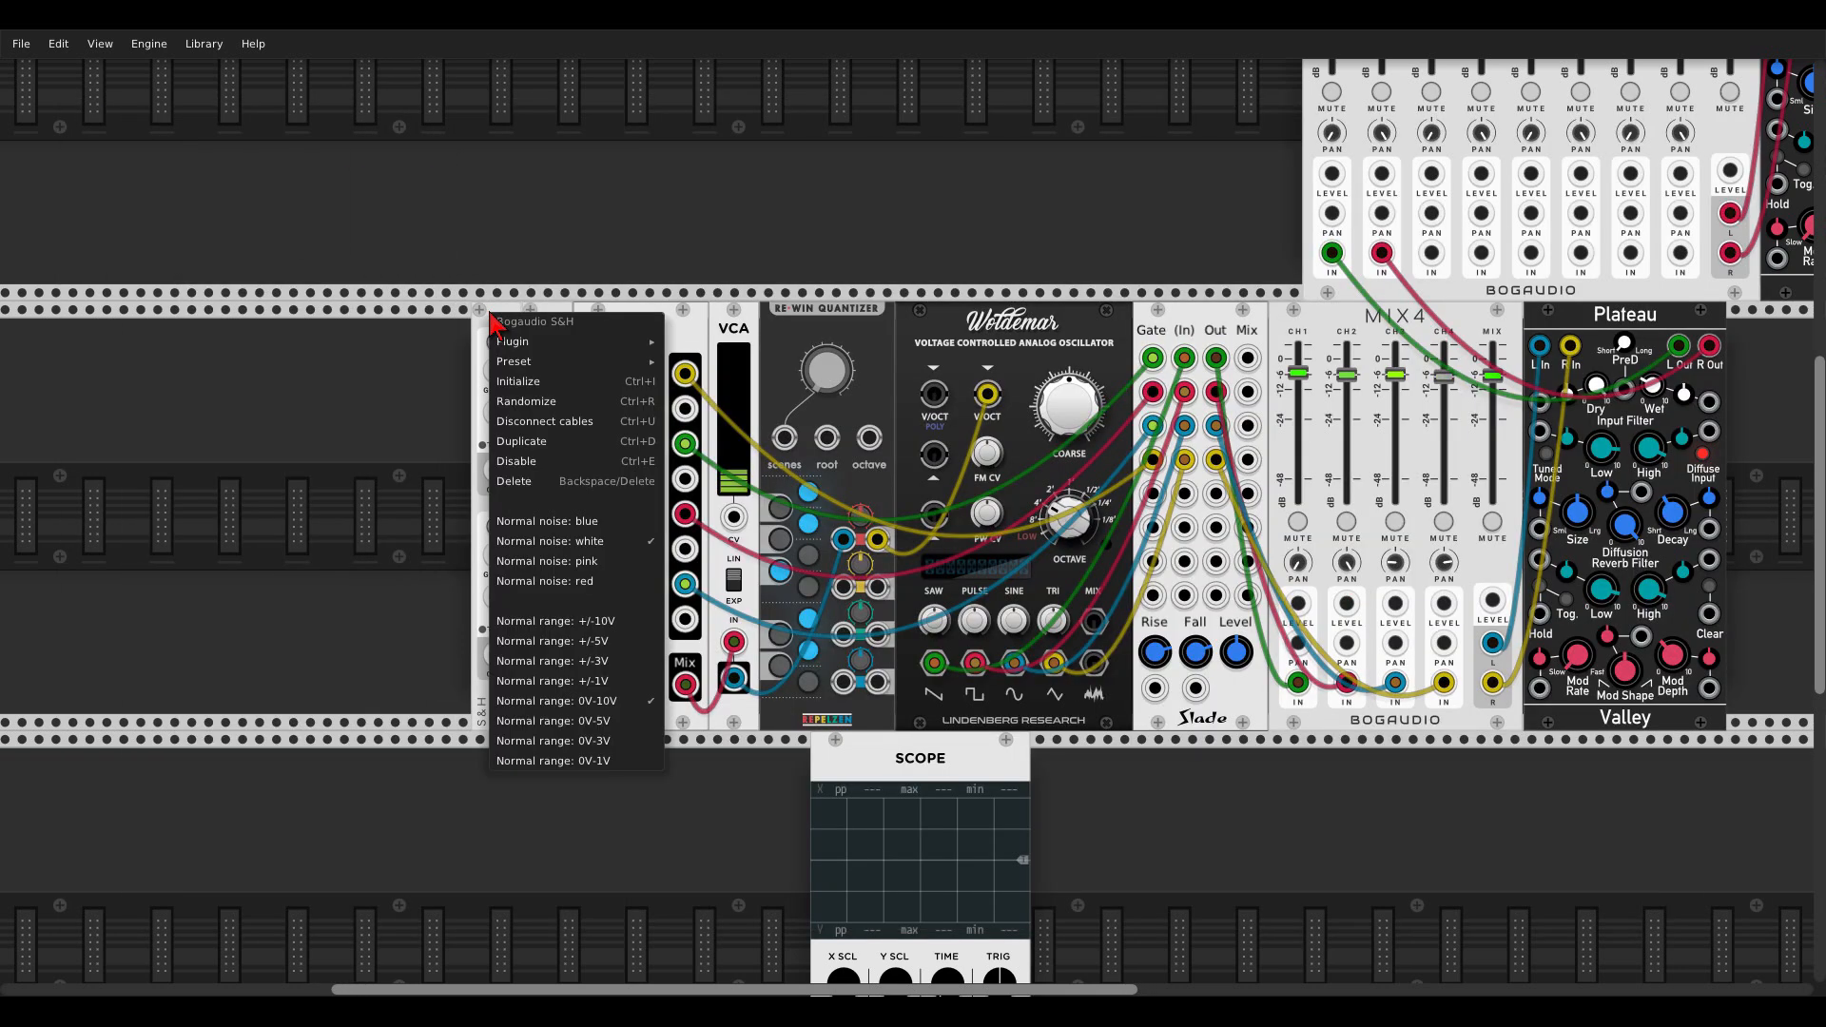
left_click(596, 684)
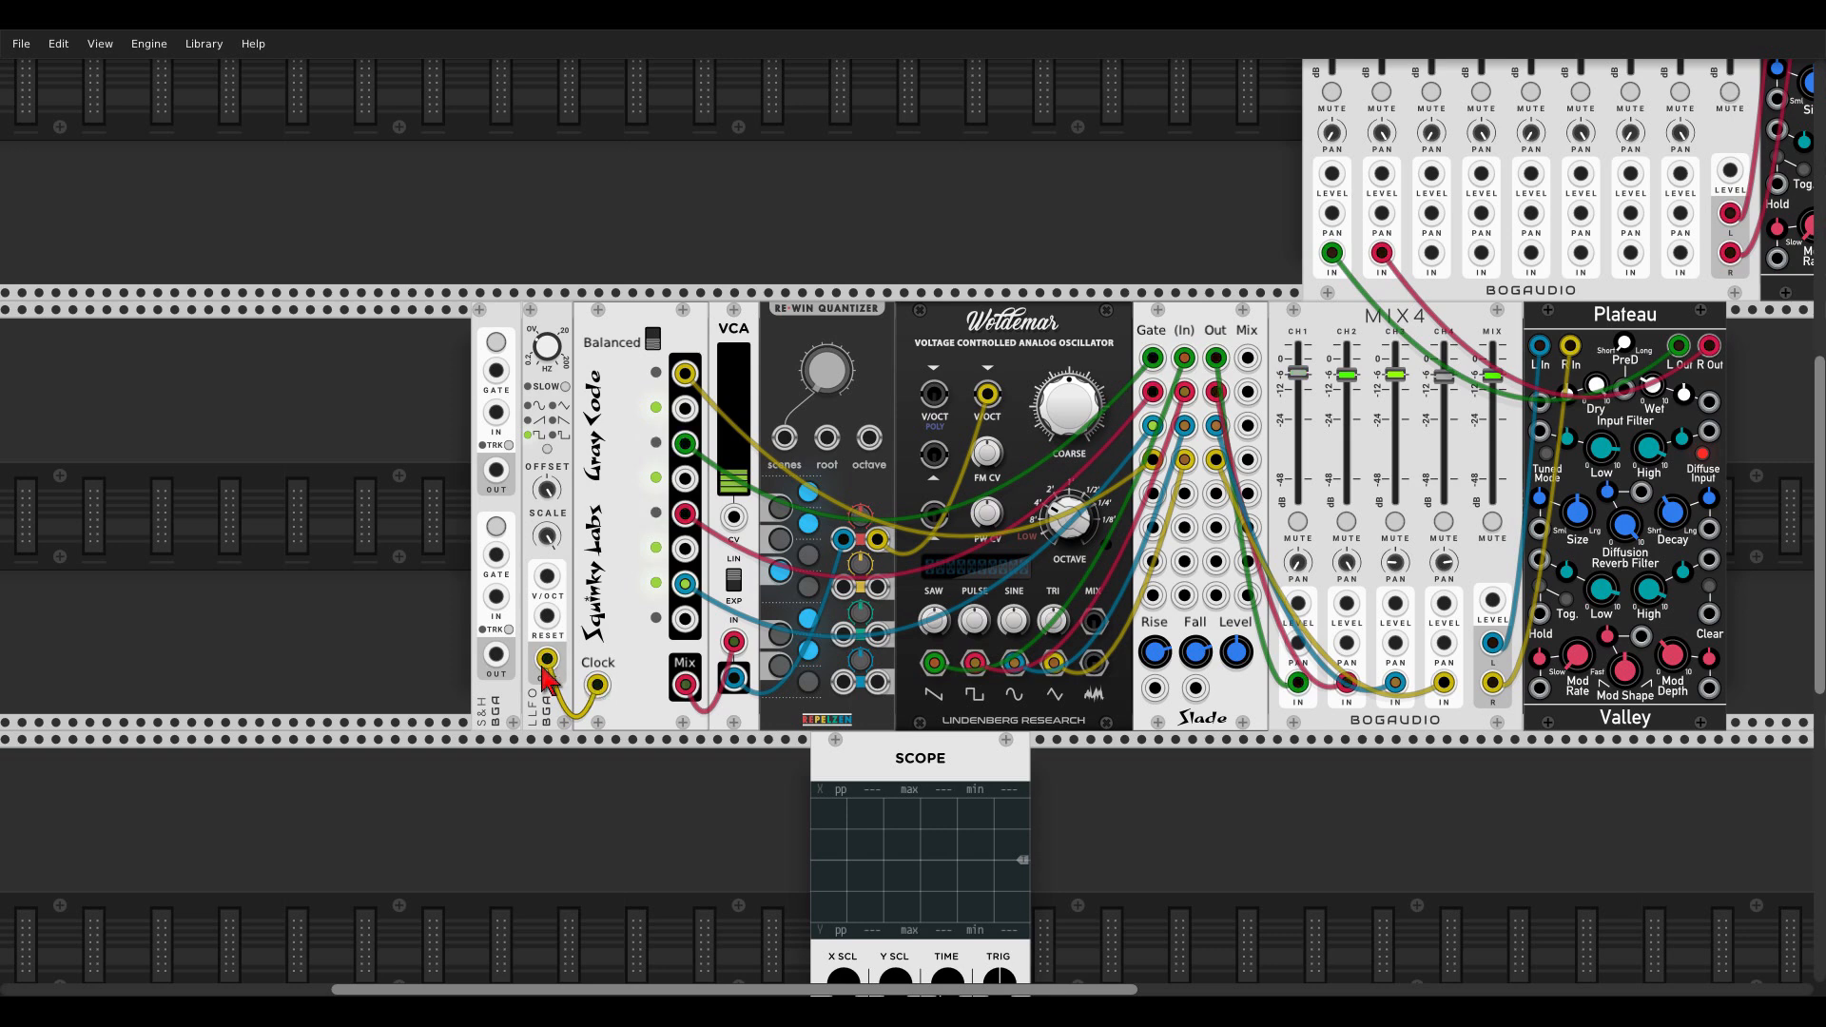
Step: Place the Scope to the left of the S&H and patch the LLFO output into its X IN
left_click_drag(866, 799, 308, 369)
left_click_drag(283, 677, 547, 659)
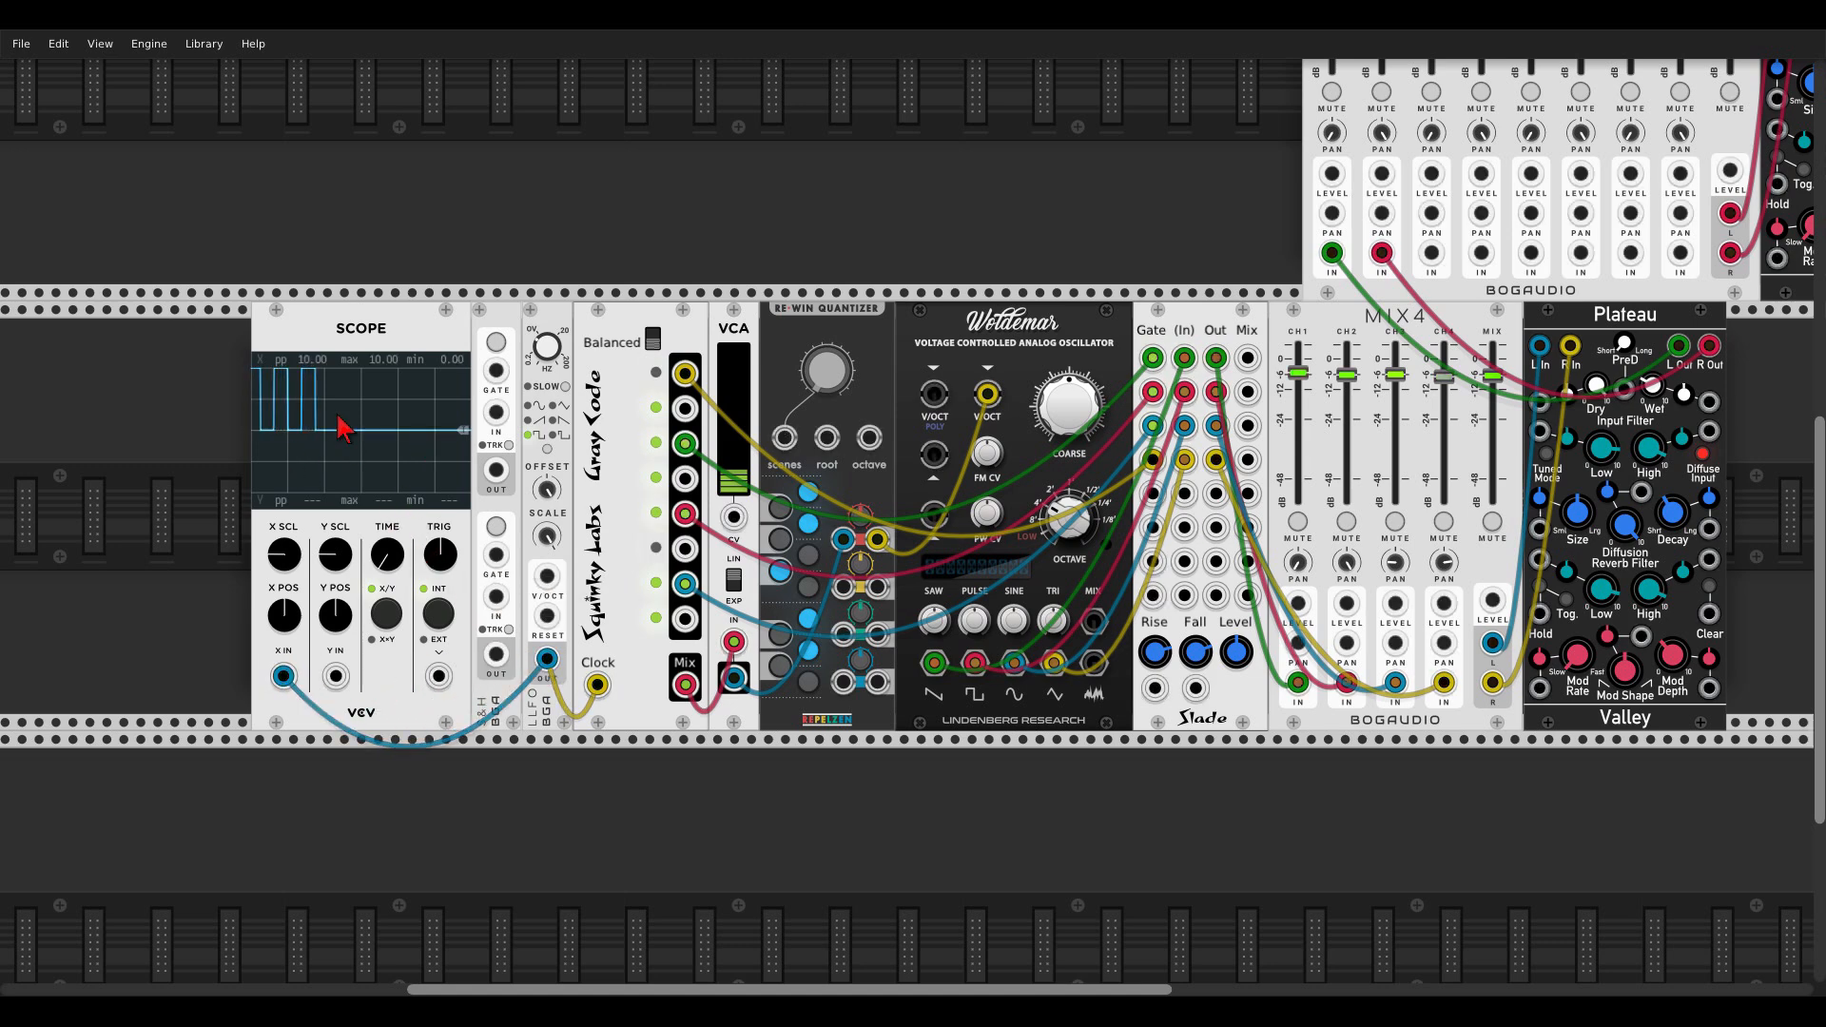
Step: Patch the LLFO output into S&H's lower Gate and S&H's lower output into the LLFO's V/OCT, and unplug the Scope
left_click_drag(547, 659, 495, 556)
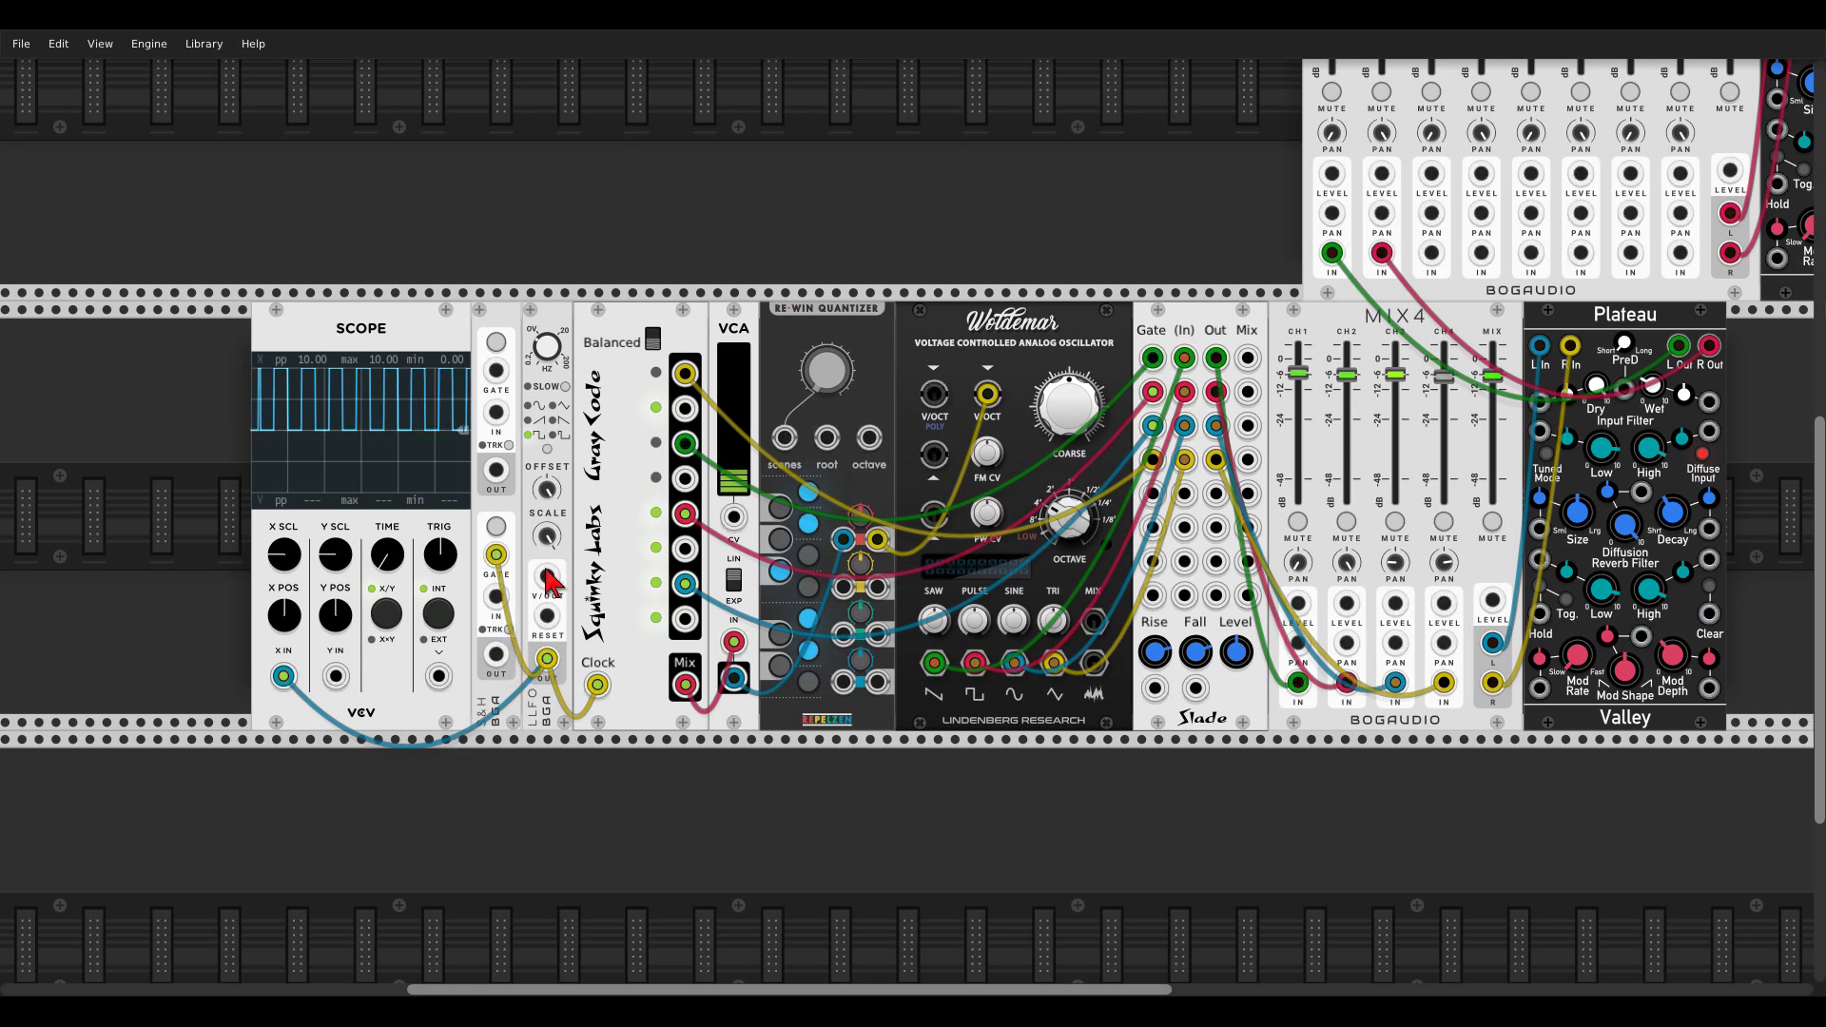
mouse_move(549, 561)
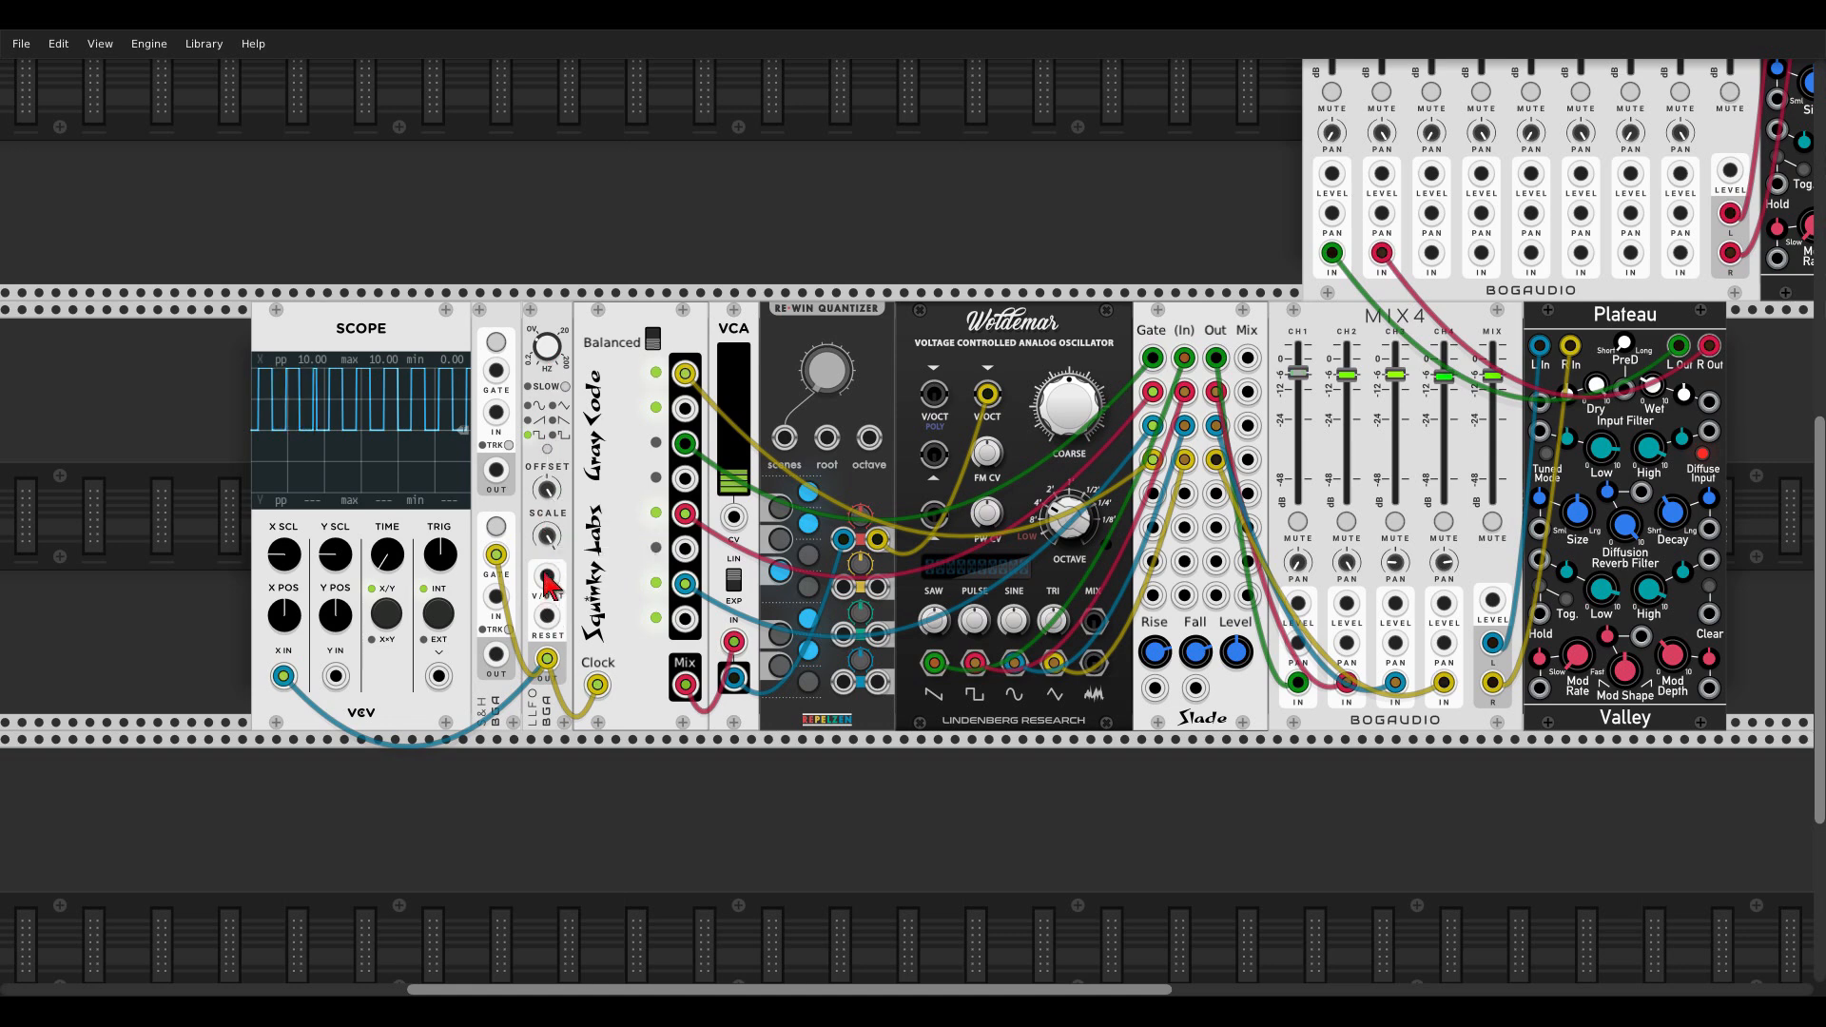
left_click_drag(495, 654, 548, 576)
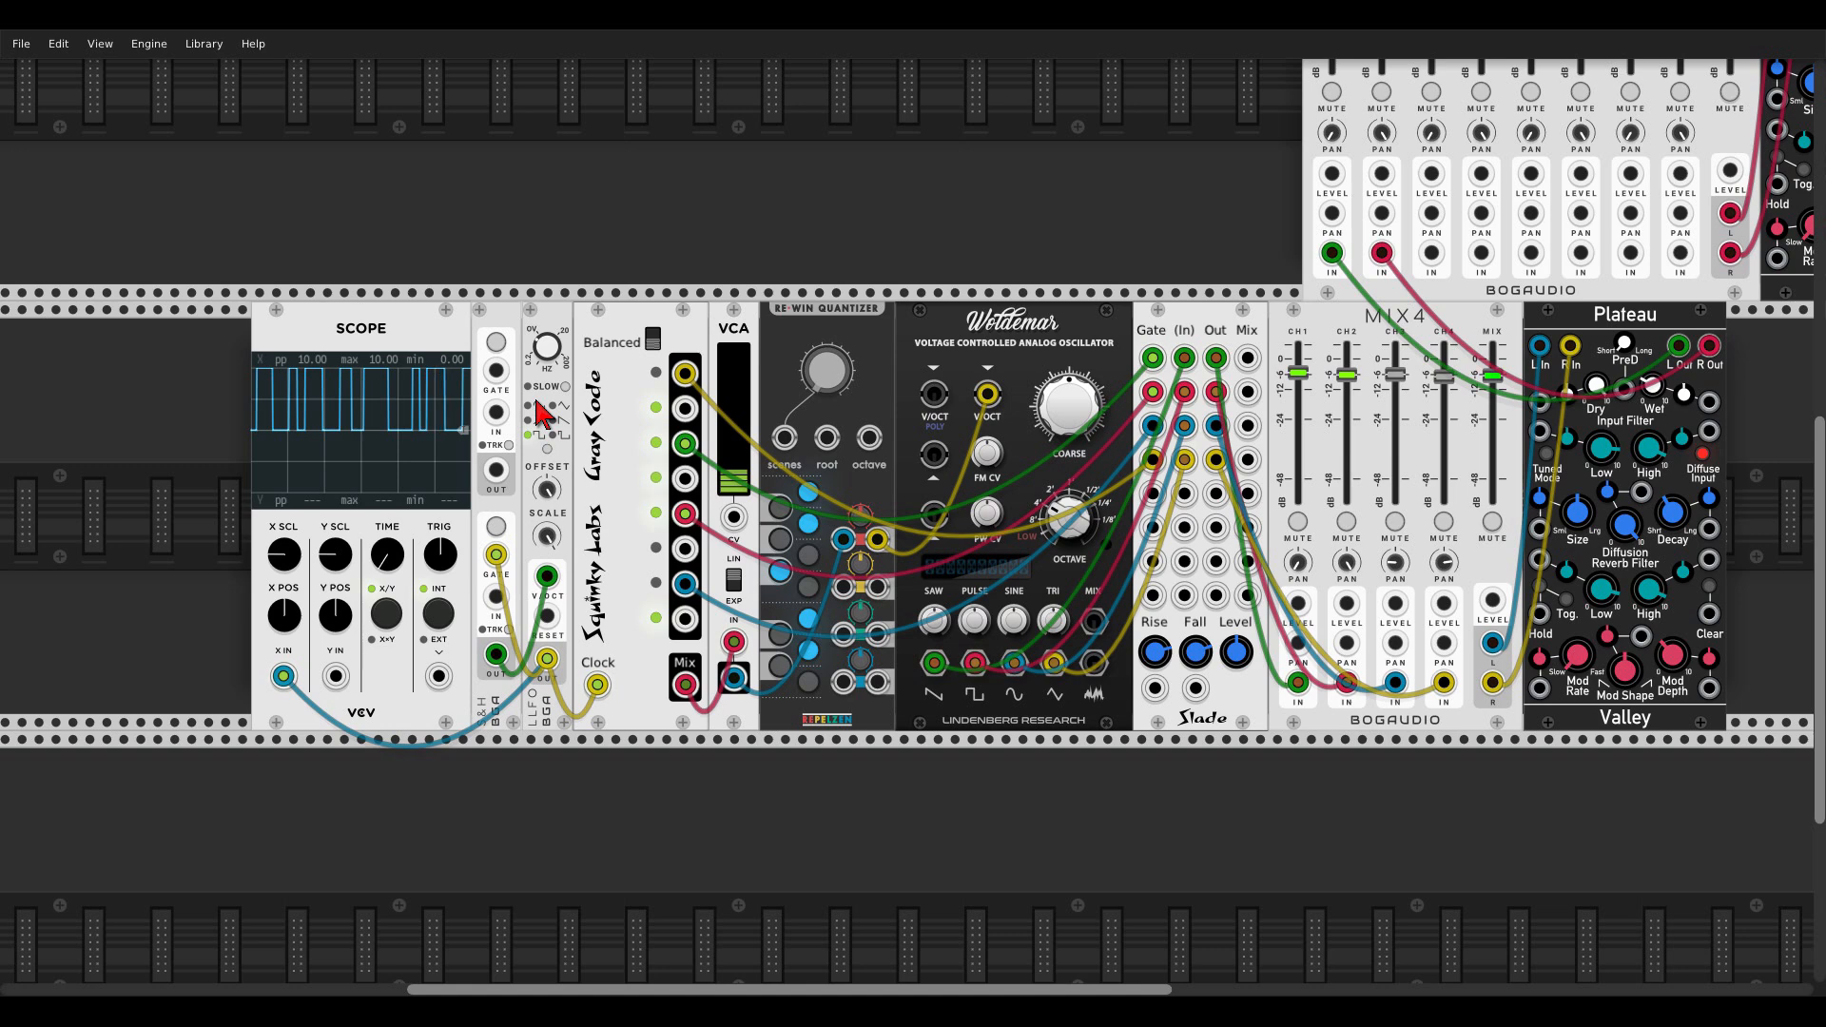
left_click_drag(284, 676, 291, 687)
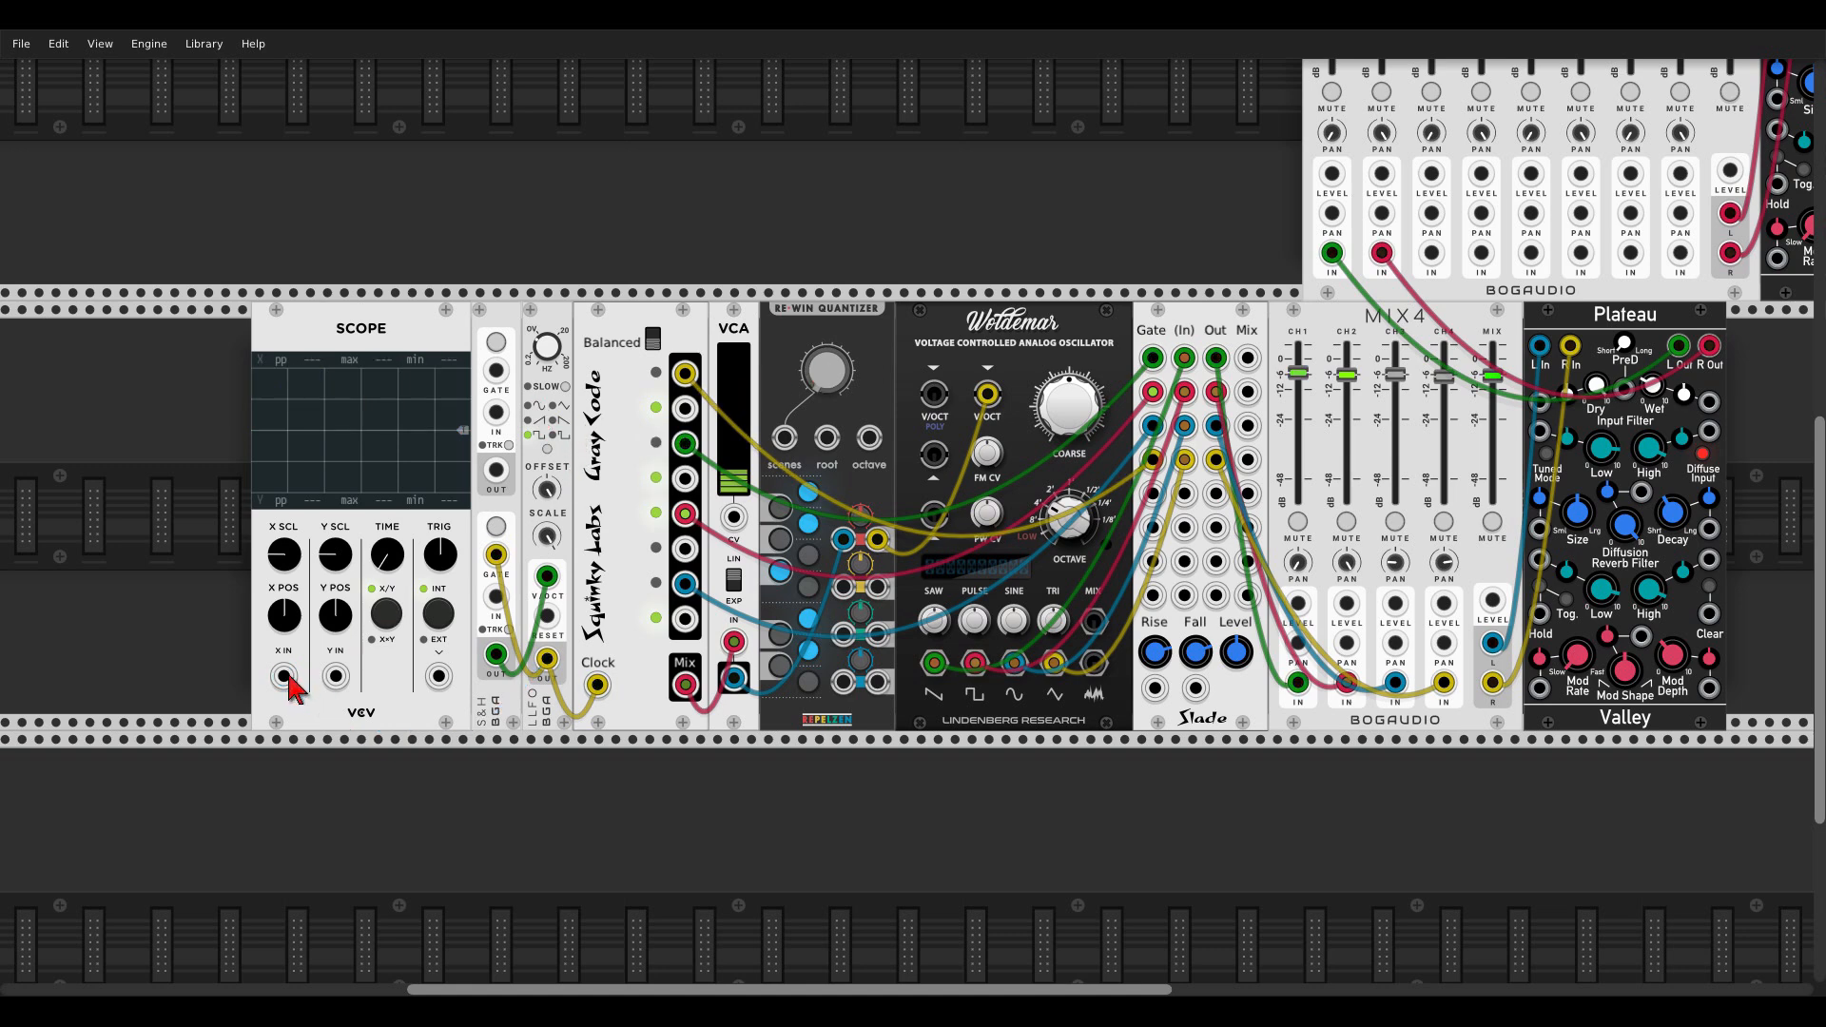
Step: Lower the dry level on the Plateau beside MIX4
scroll(656, 245, "right", 8)
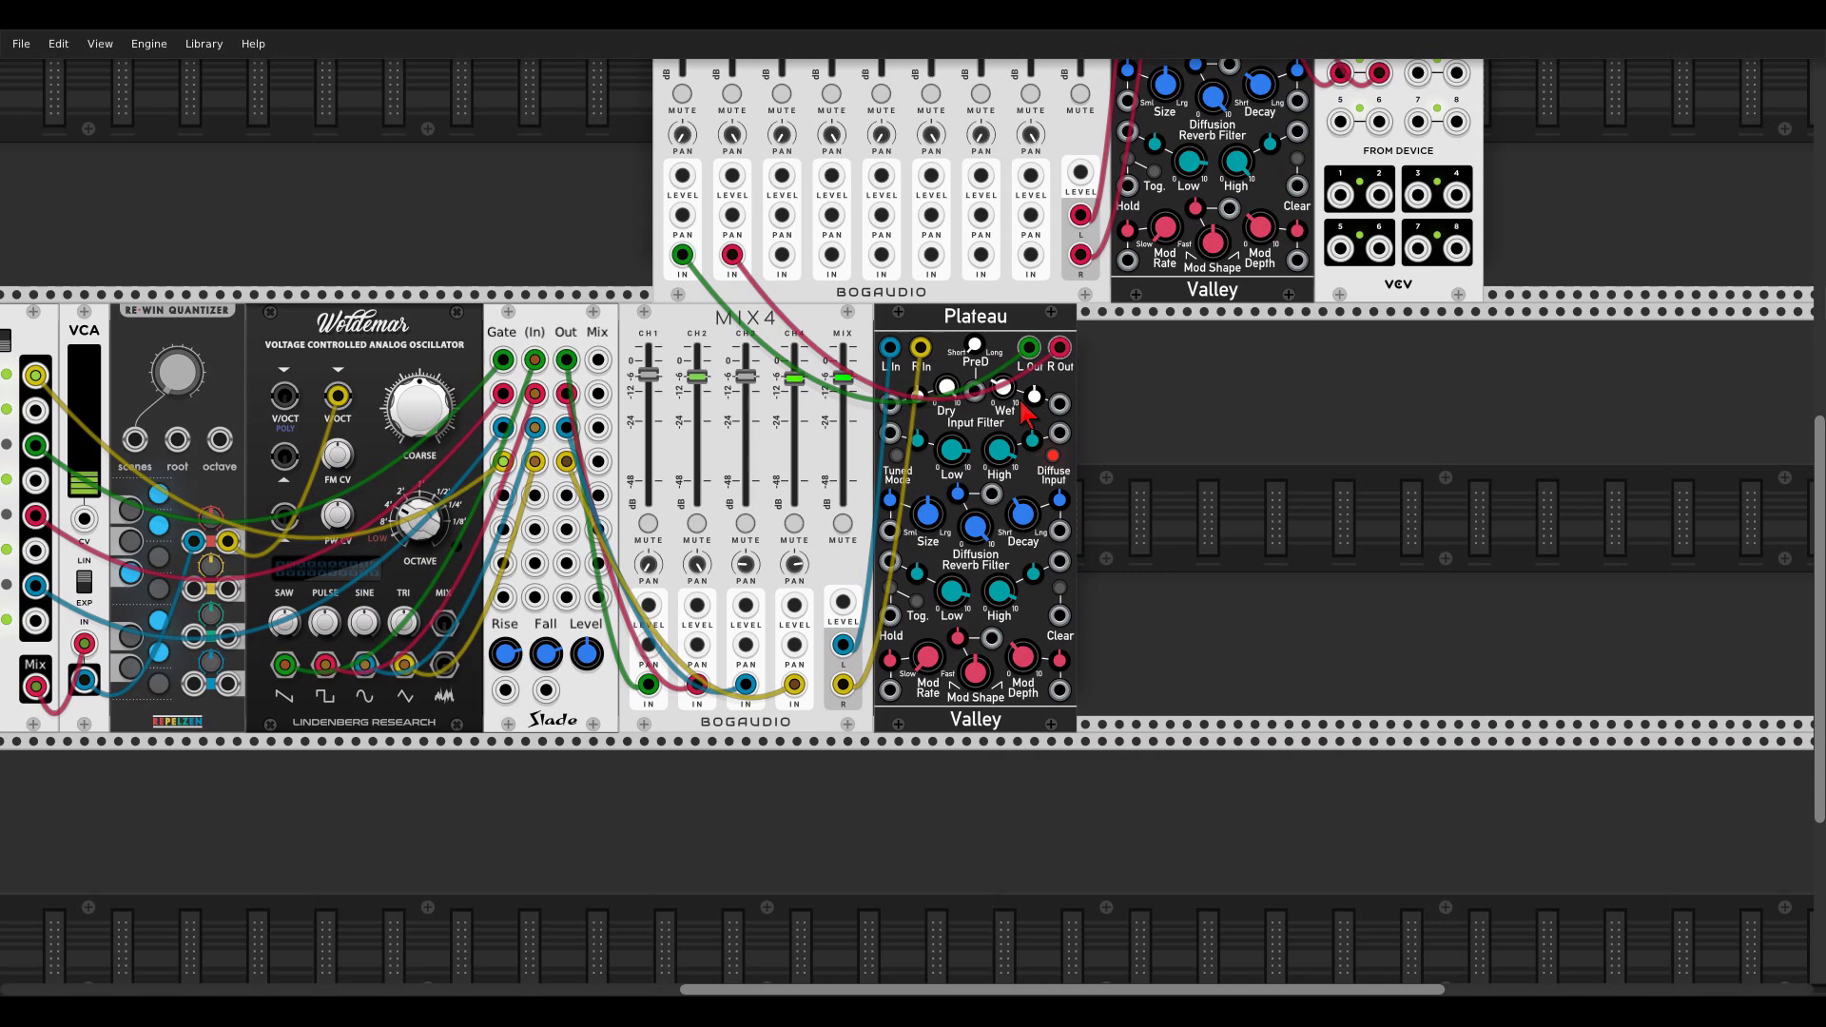
mouse_move(946, 390)
left_click_drag(946, 390, 946, 438)
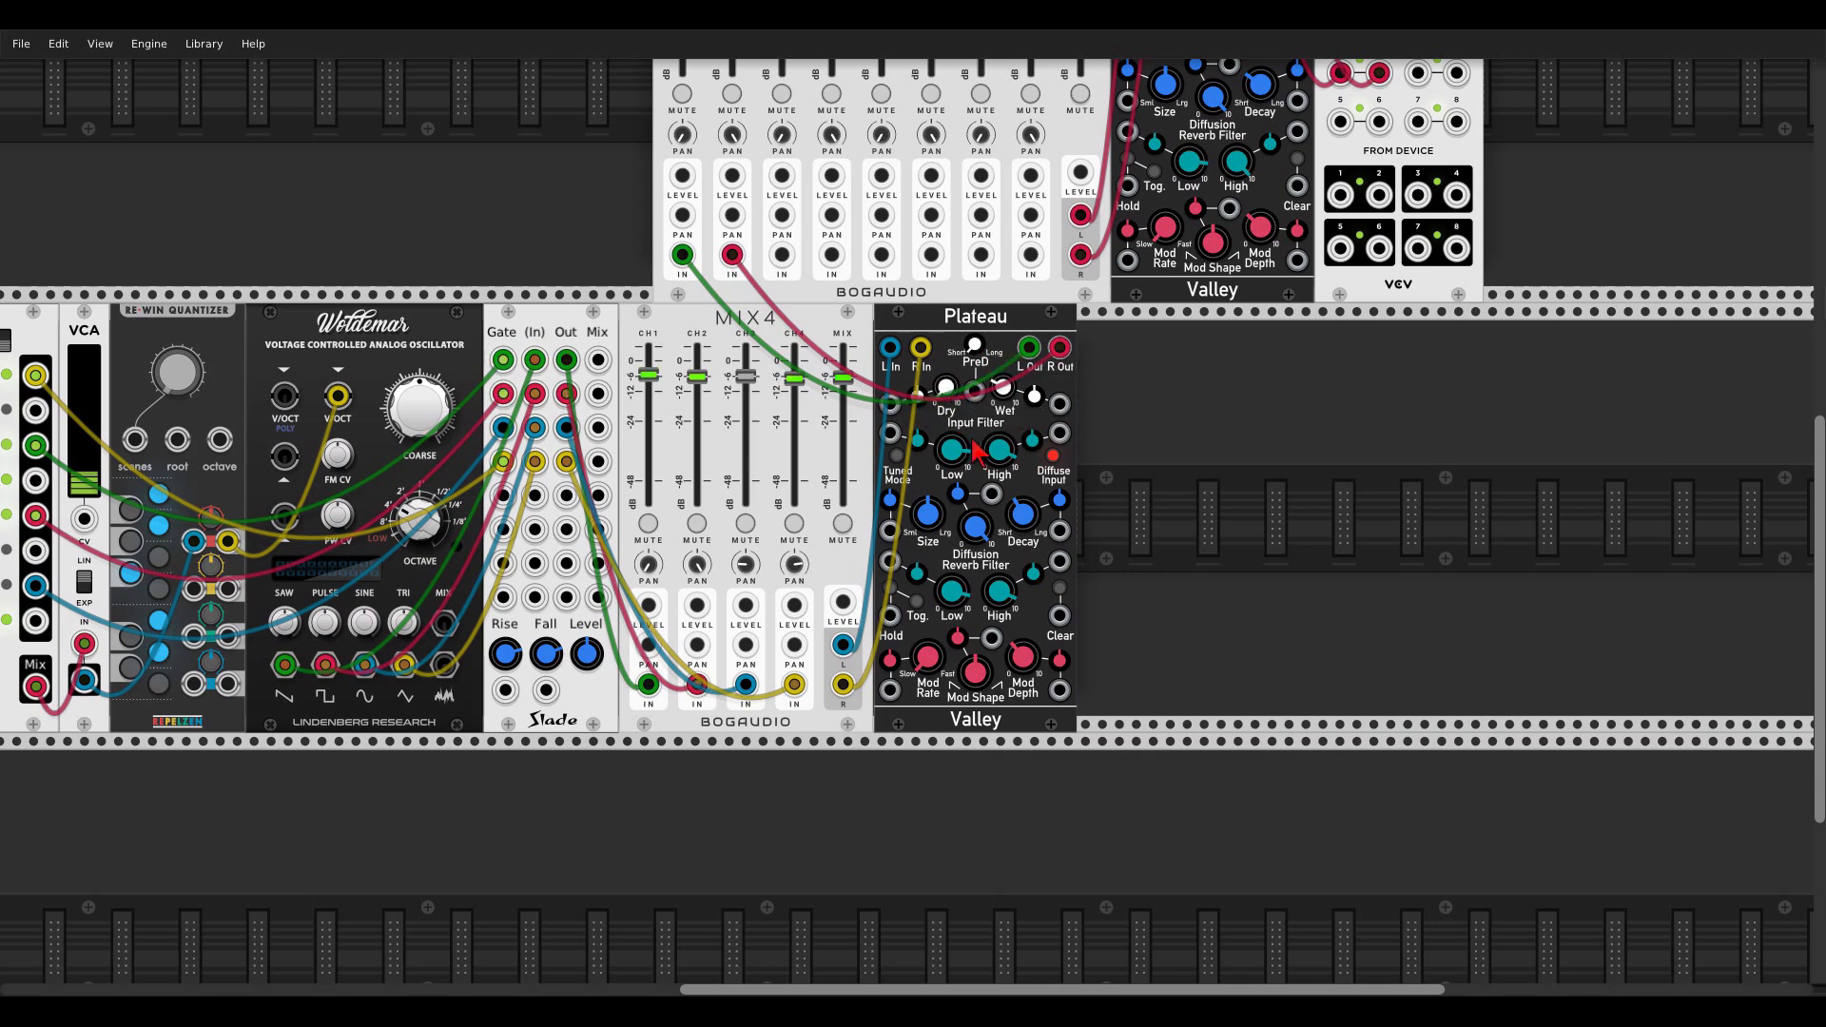
Step: Add a Bogaudio WALK2 module in the empty row beneath the S&H, LLFO and Gray Code
mouse_move(999, 404)
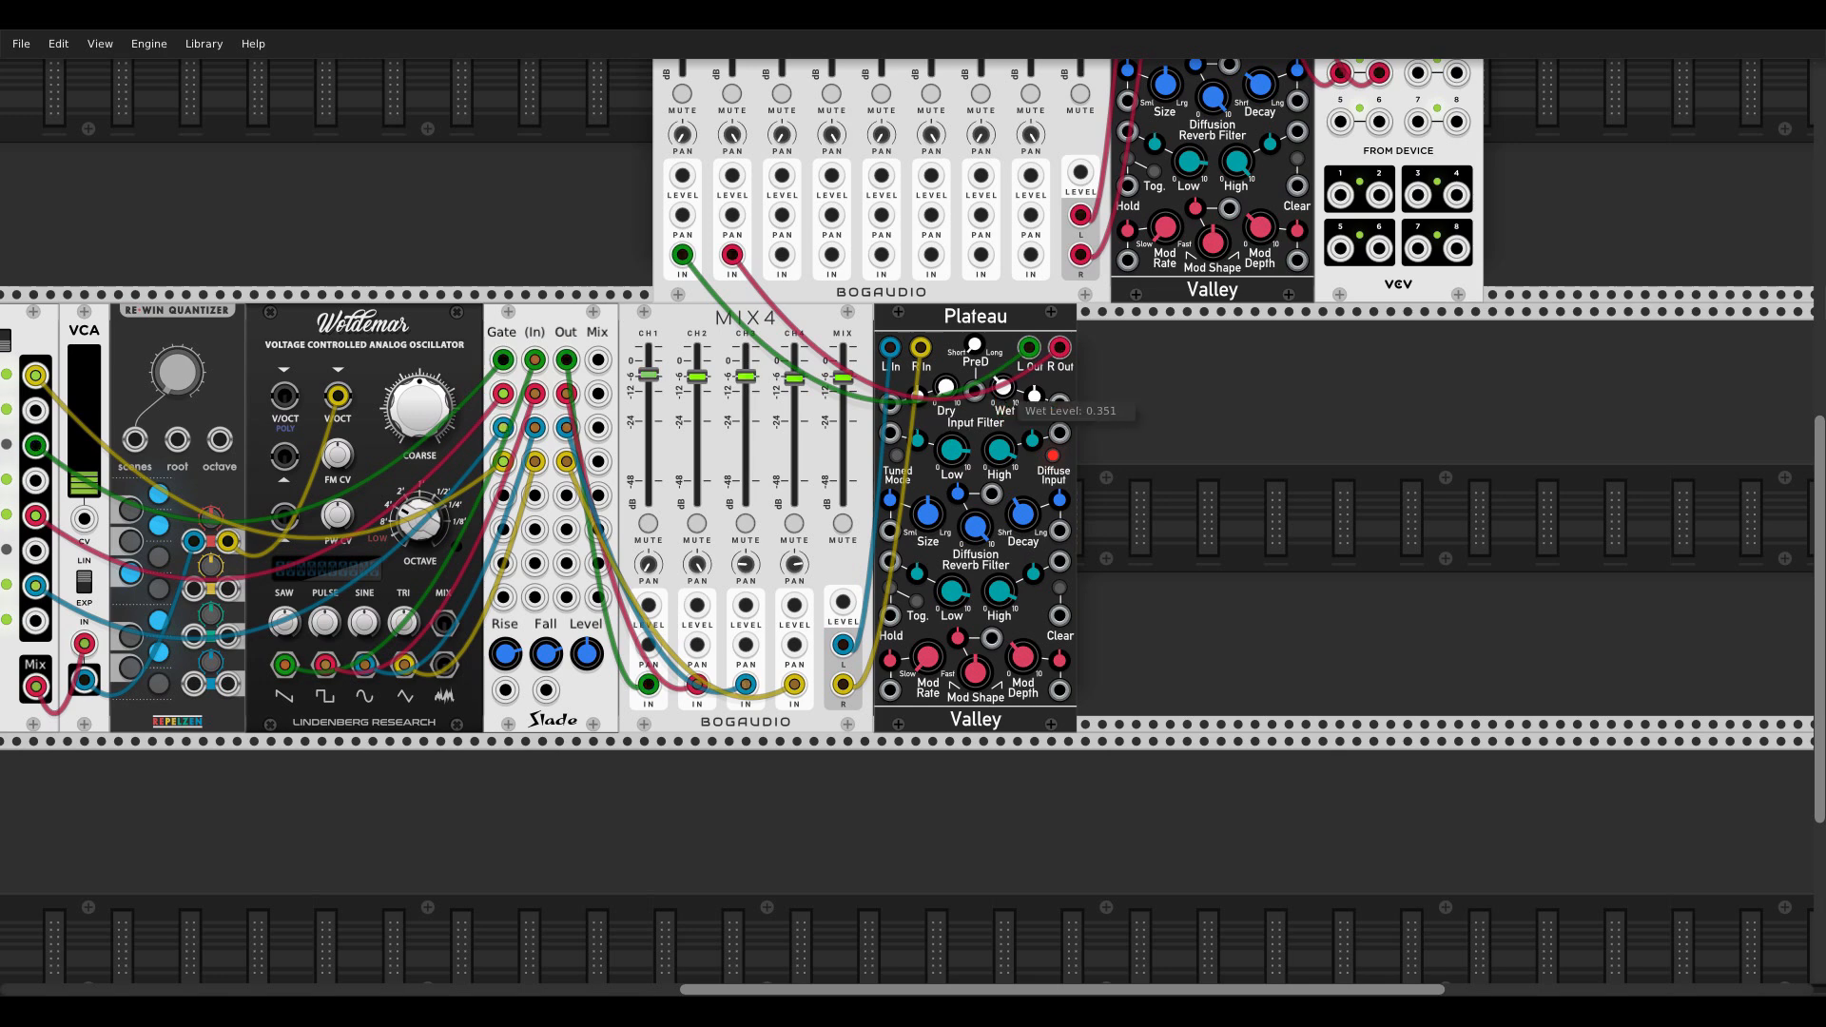
left_click_drag(1108, 436, 1418, 380)
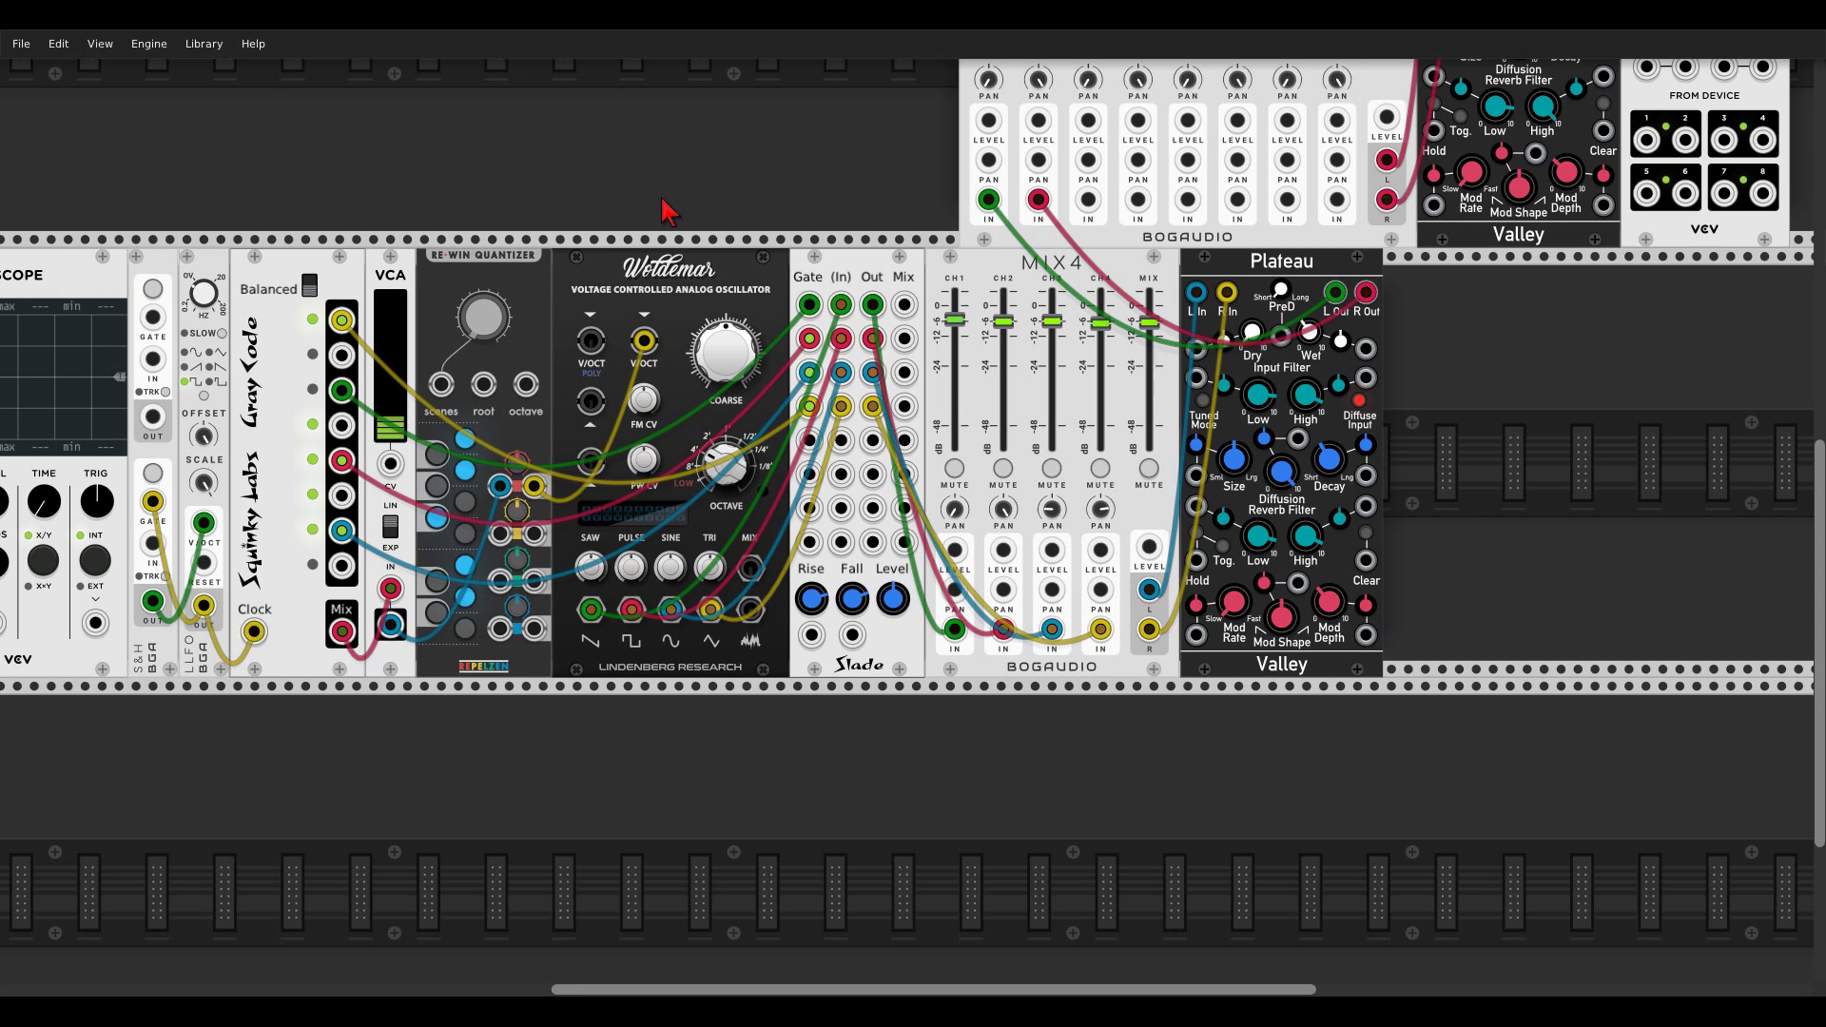
scroll(669, 211, "down", 3)
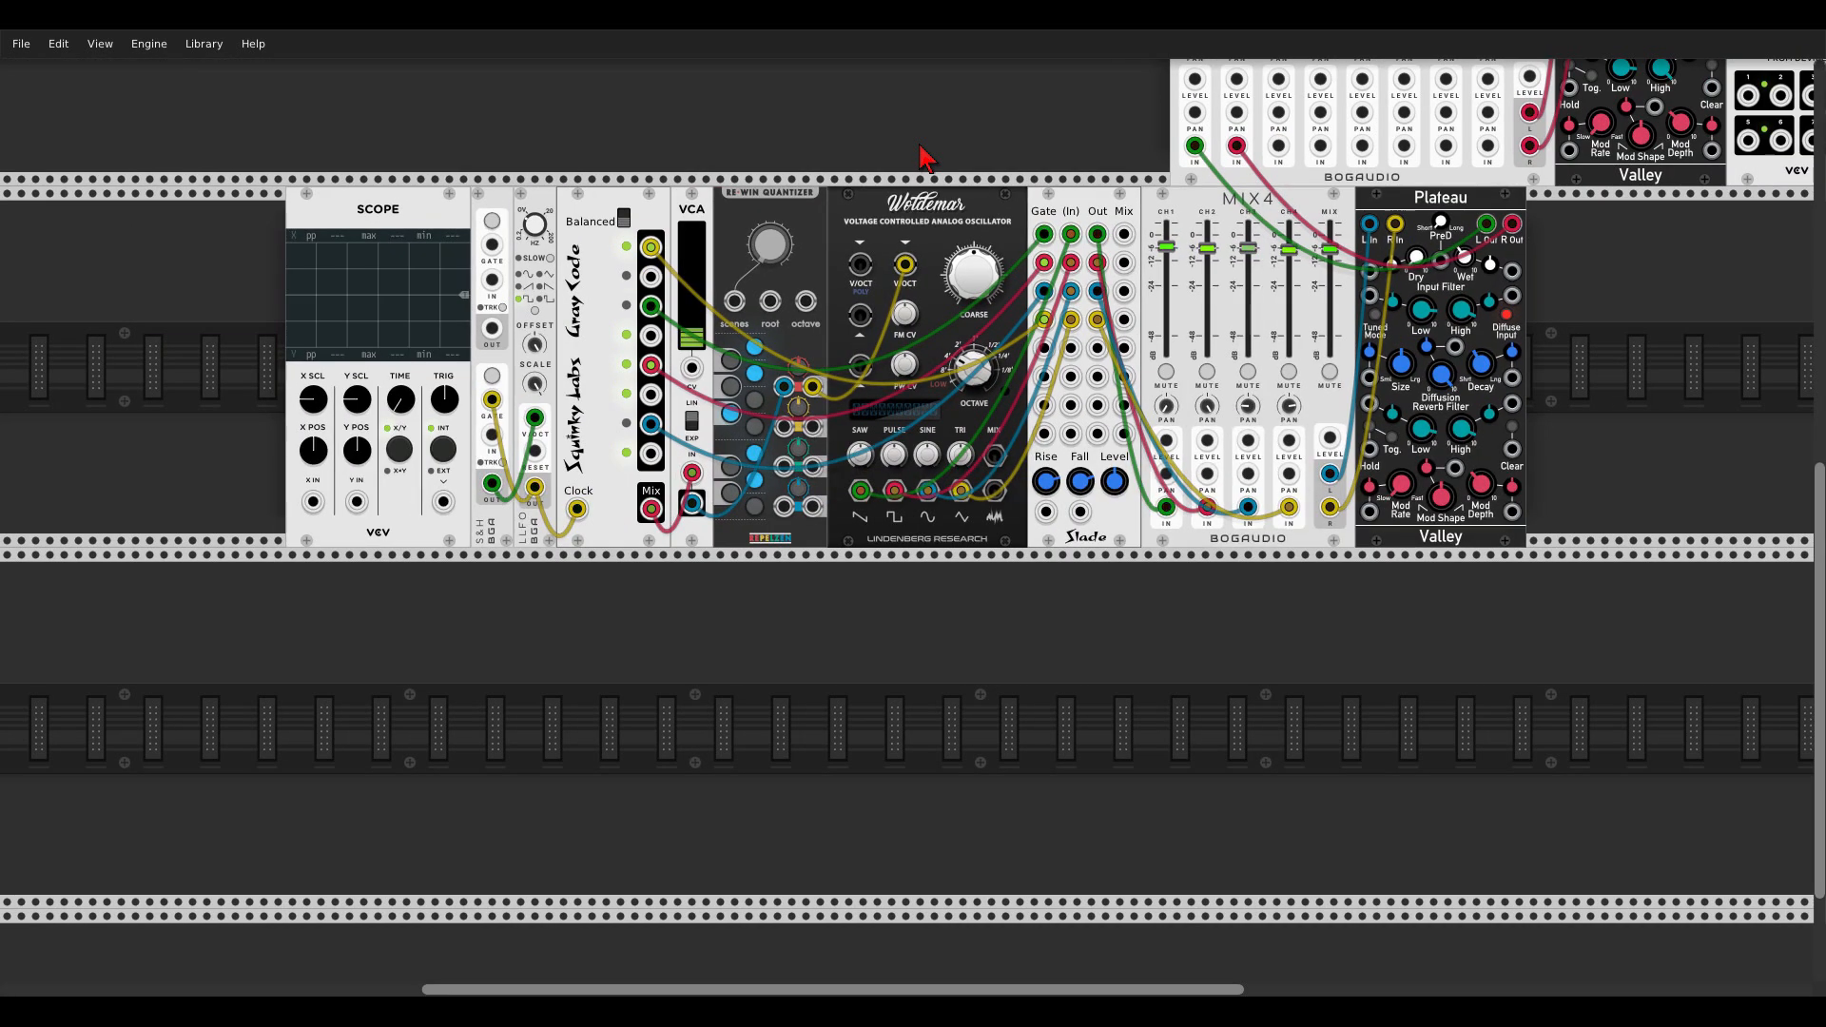
right_click(720, 677)
type("w")
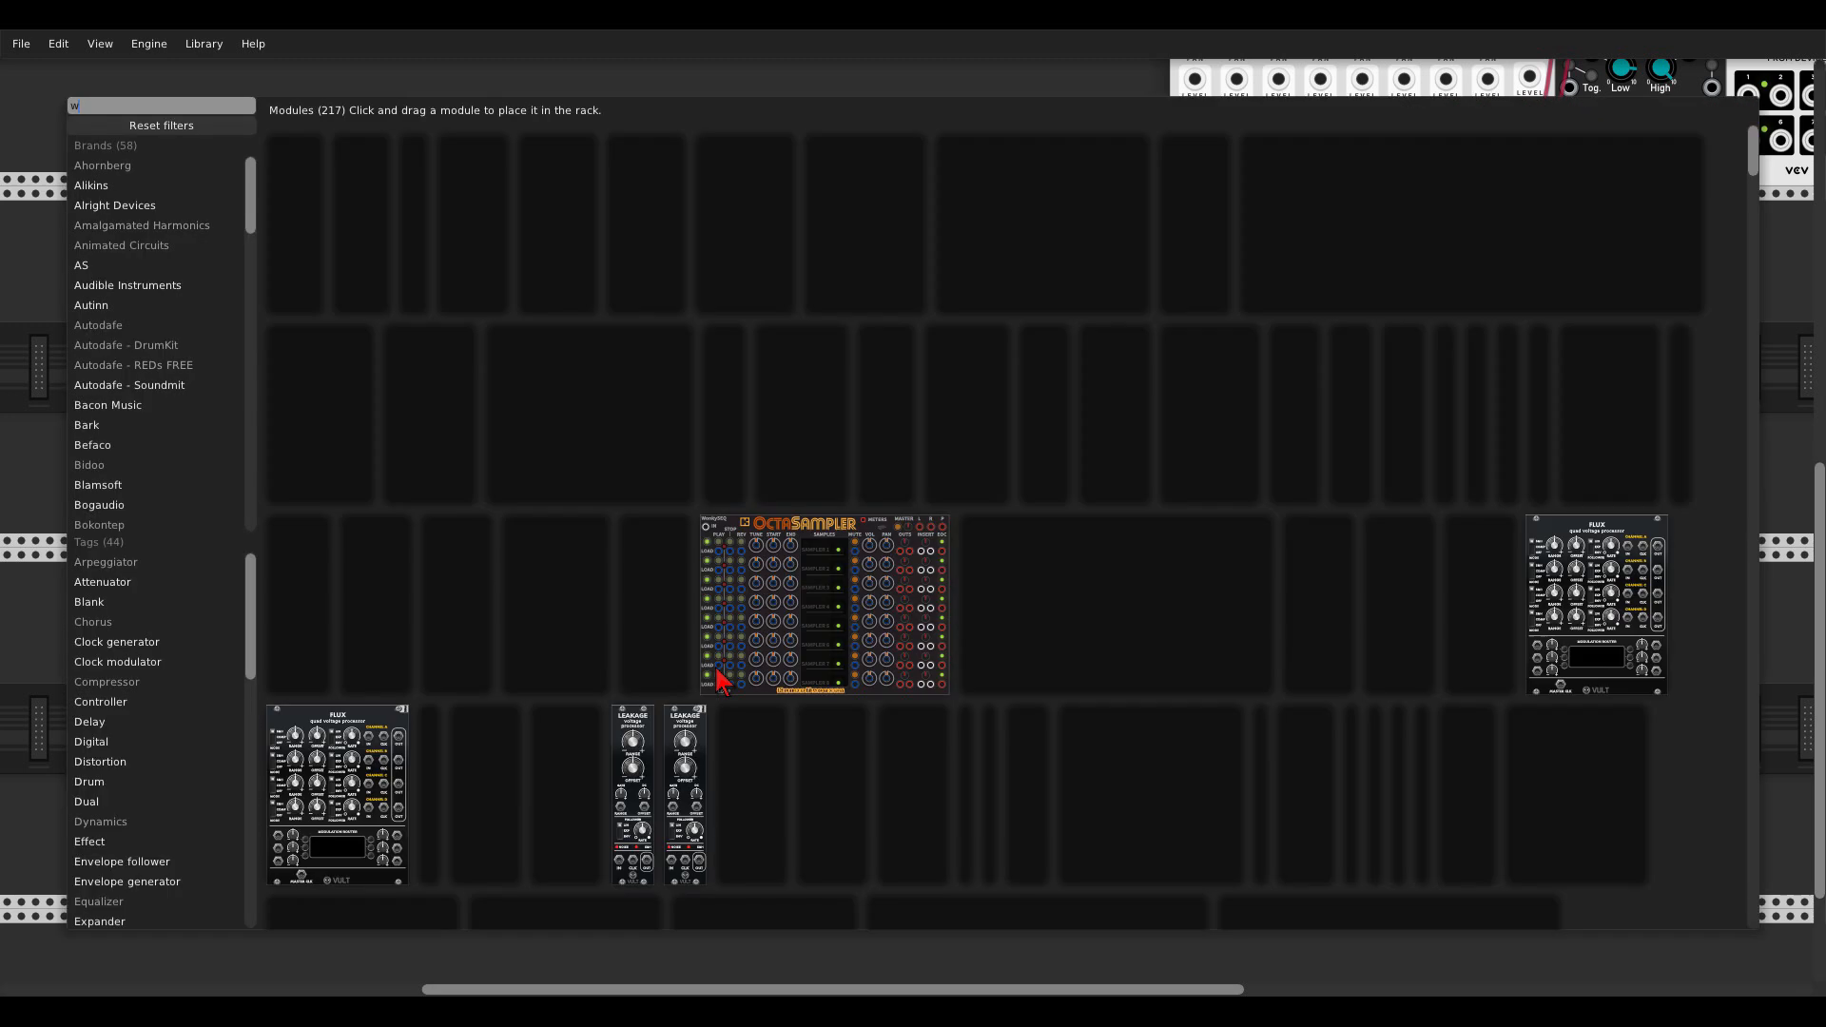
type("alk")
left_click_drag(363, 148, 575, 631)
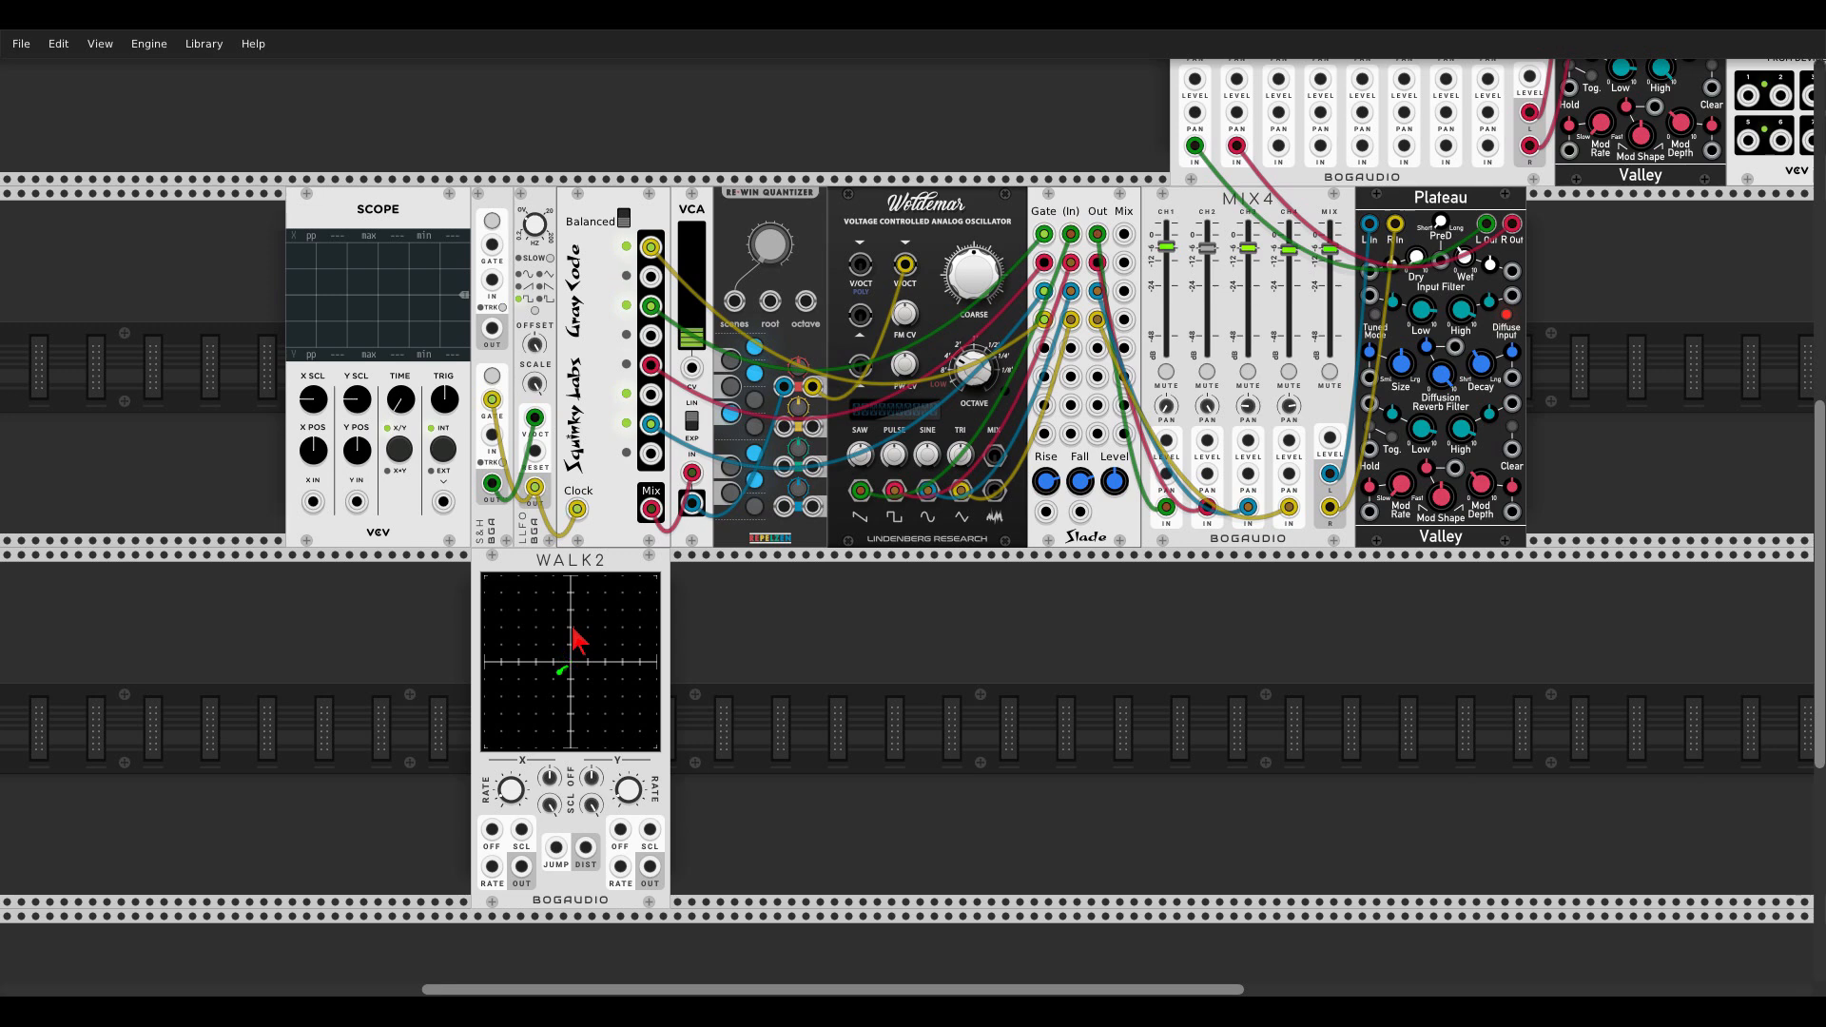
Step: Move the Scope down to the left of WALK2, with WALK2's Y OUT patched into its X IN
mouse_move(325, 226)
left_mouse_down()
mouse_move(524, 344)
mouse_move(710, 654)
left_mouse_up()
scroll(668, 718, "down", 4)
scroll(666, 716, "up", 1)
scroll(666, 730, "up", 1)
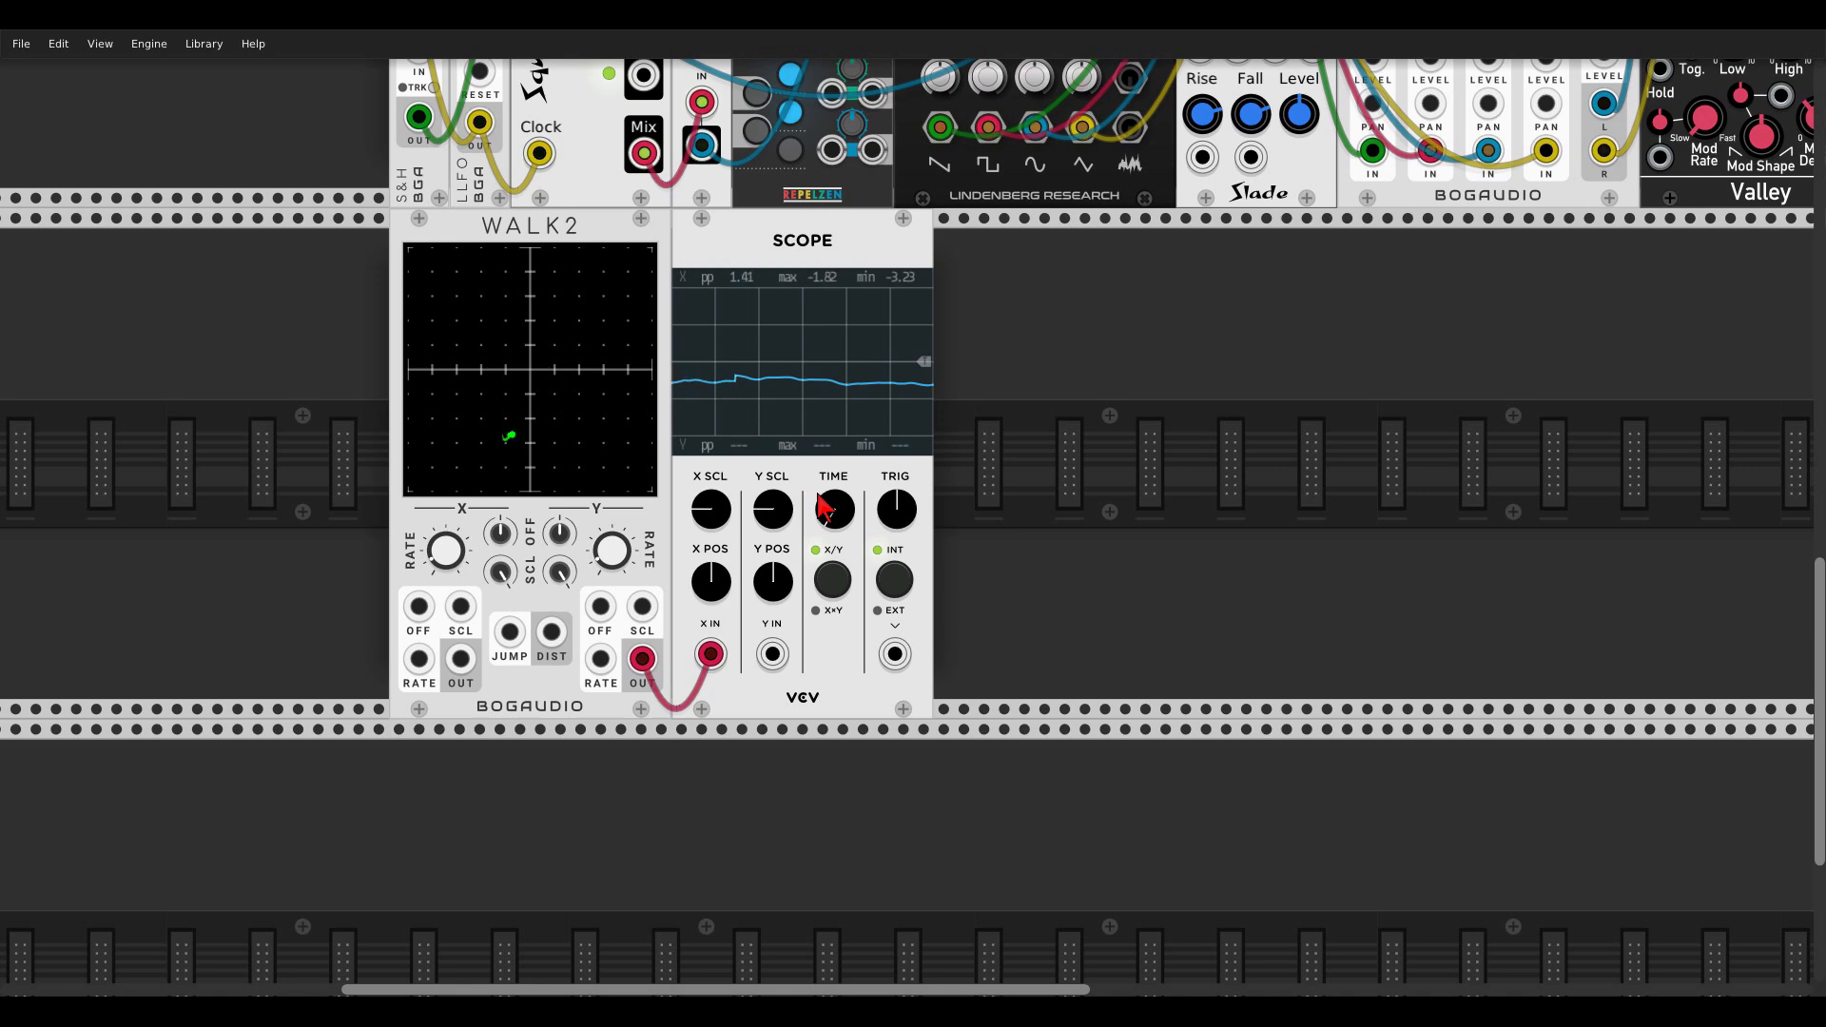
left_click_drag(819, 238, 380, 290)
Step: Search the module library for sampling modules and place an S&H 8 directly right of WALK2
right_click(802, 363)
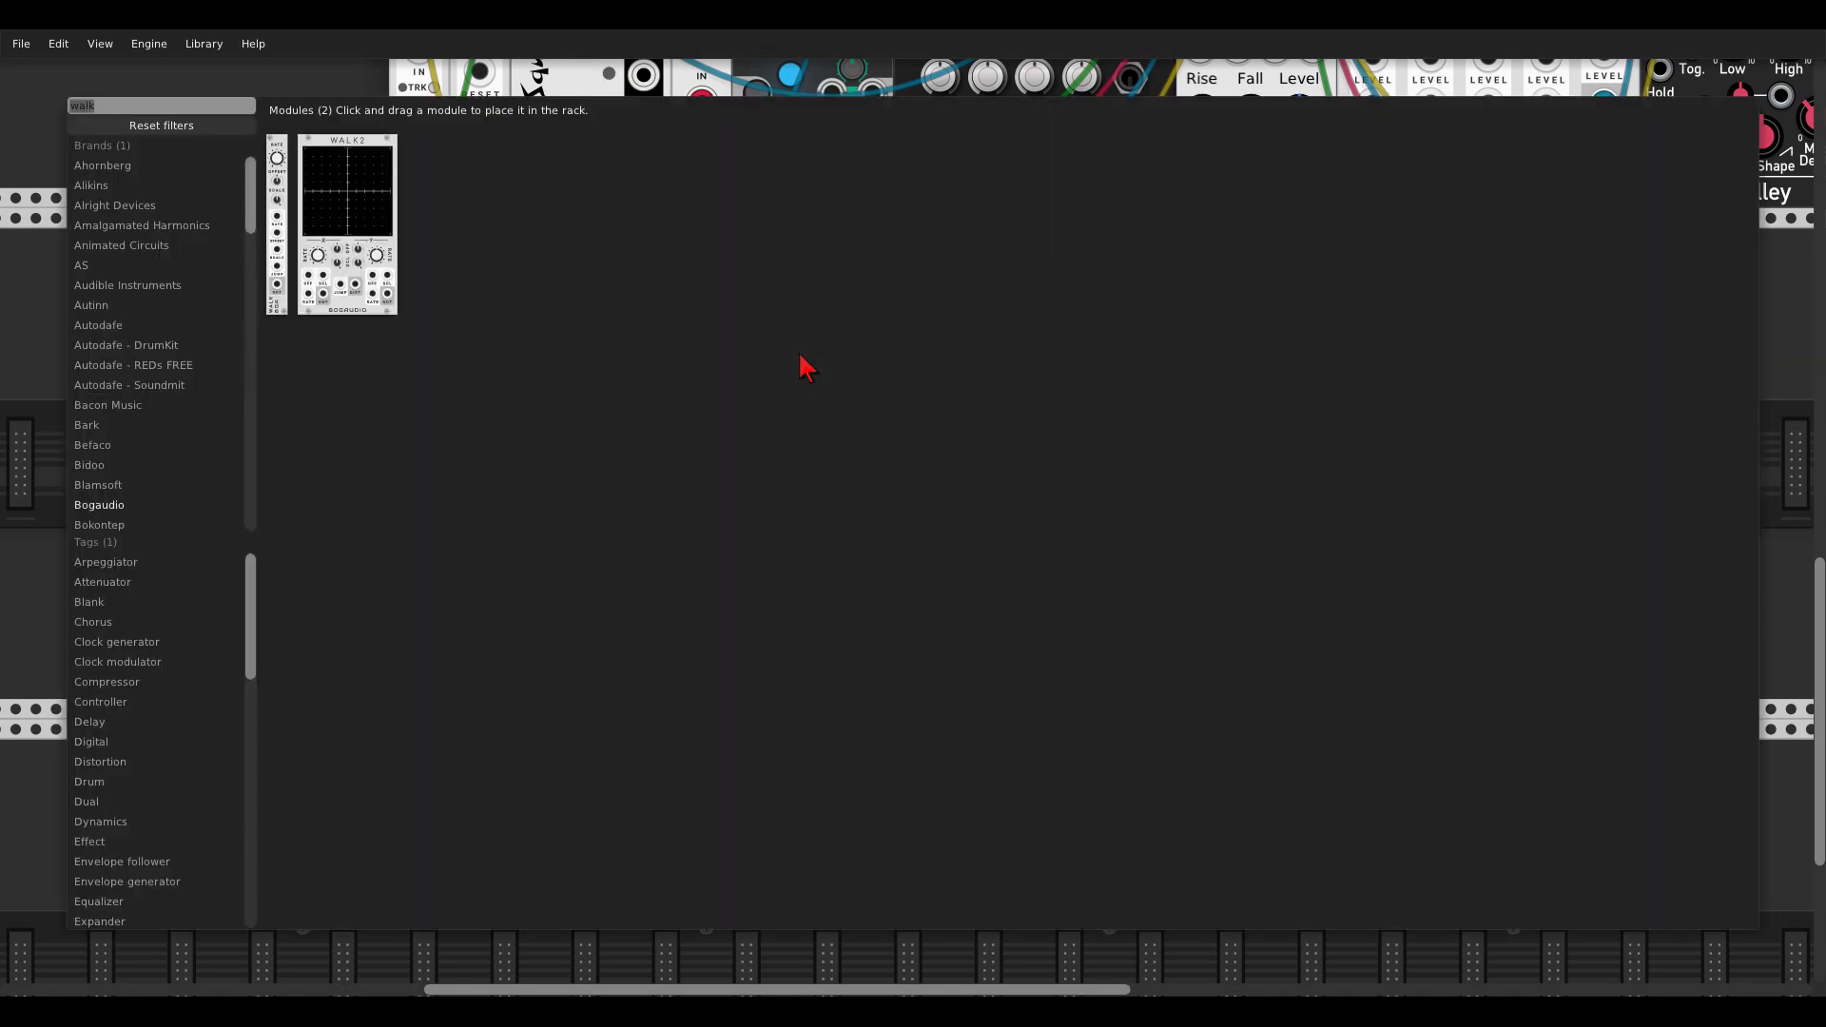
type("sample")
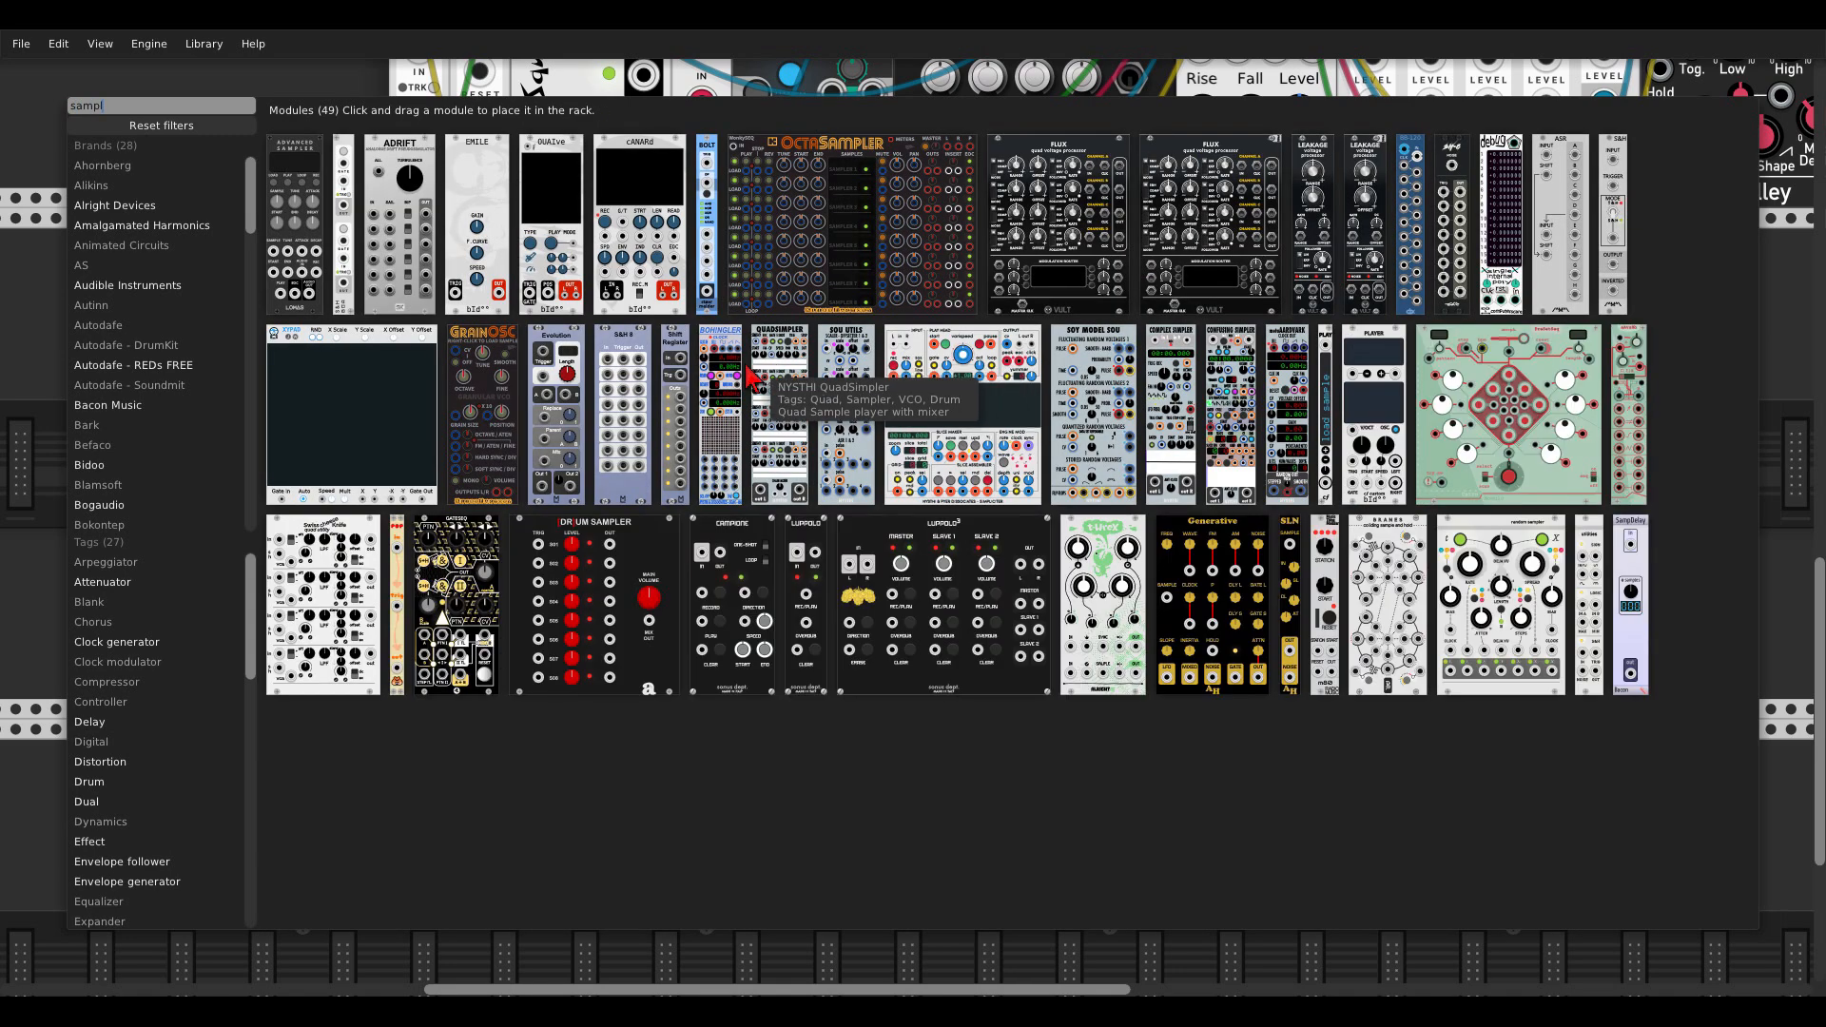
left_click(622, 338)
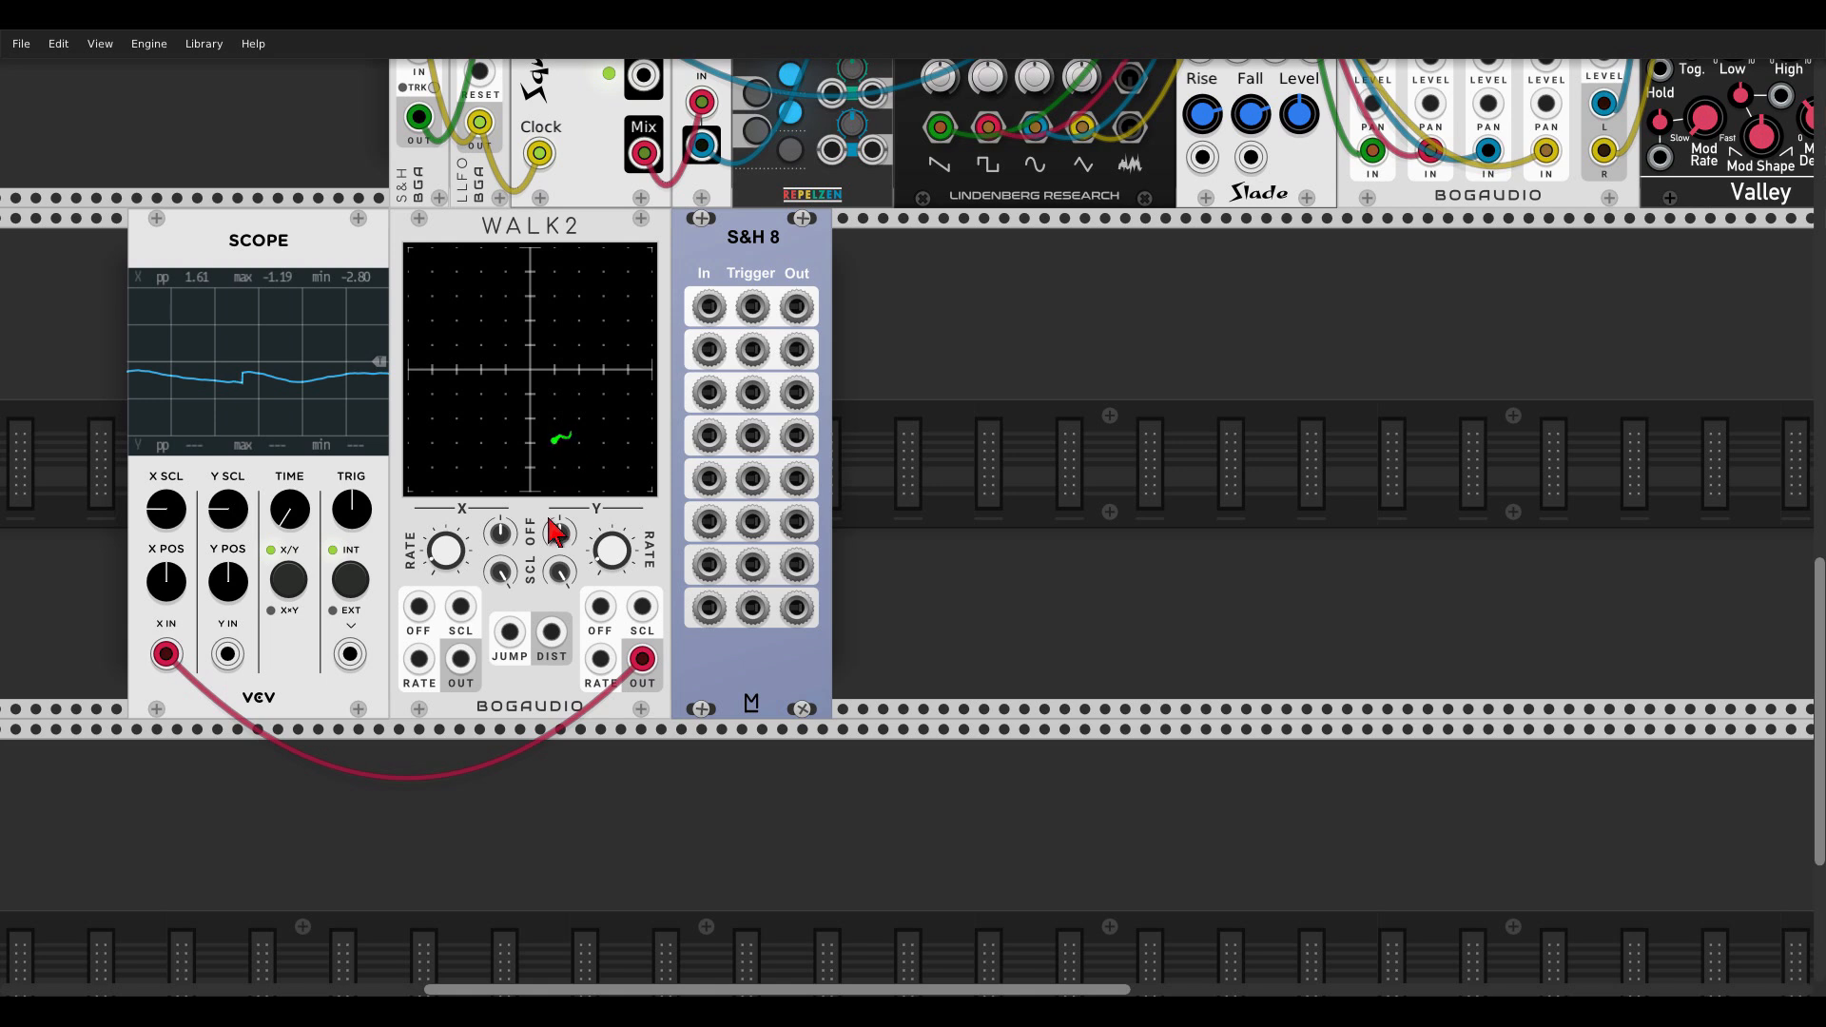
Step: Patch WALK2's X OUT into the Scope's Y IN and S&H 8's first In, and its Y OUT into the second In
left_click_drag(461, 658, 228, 654)
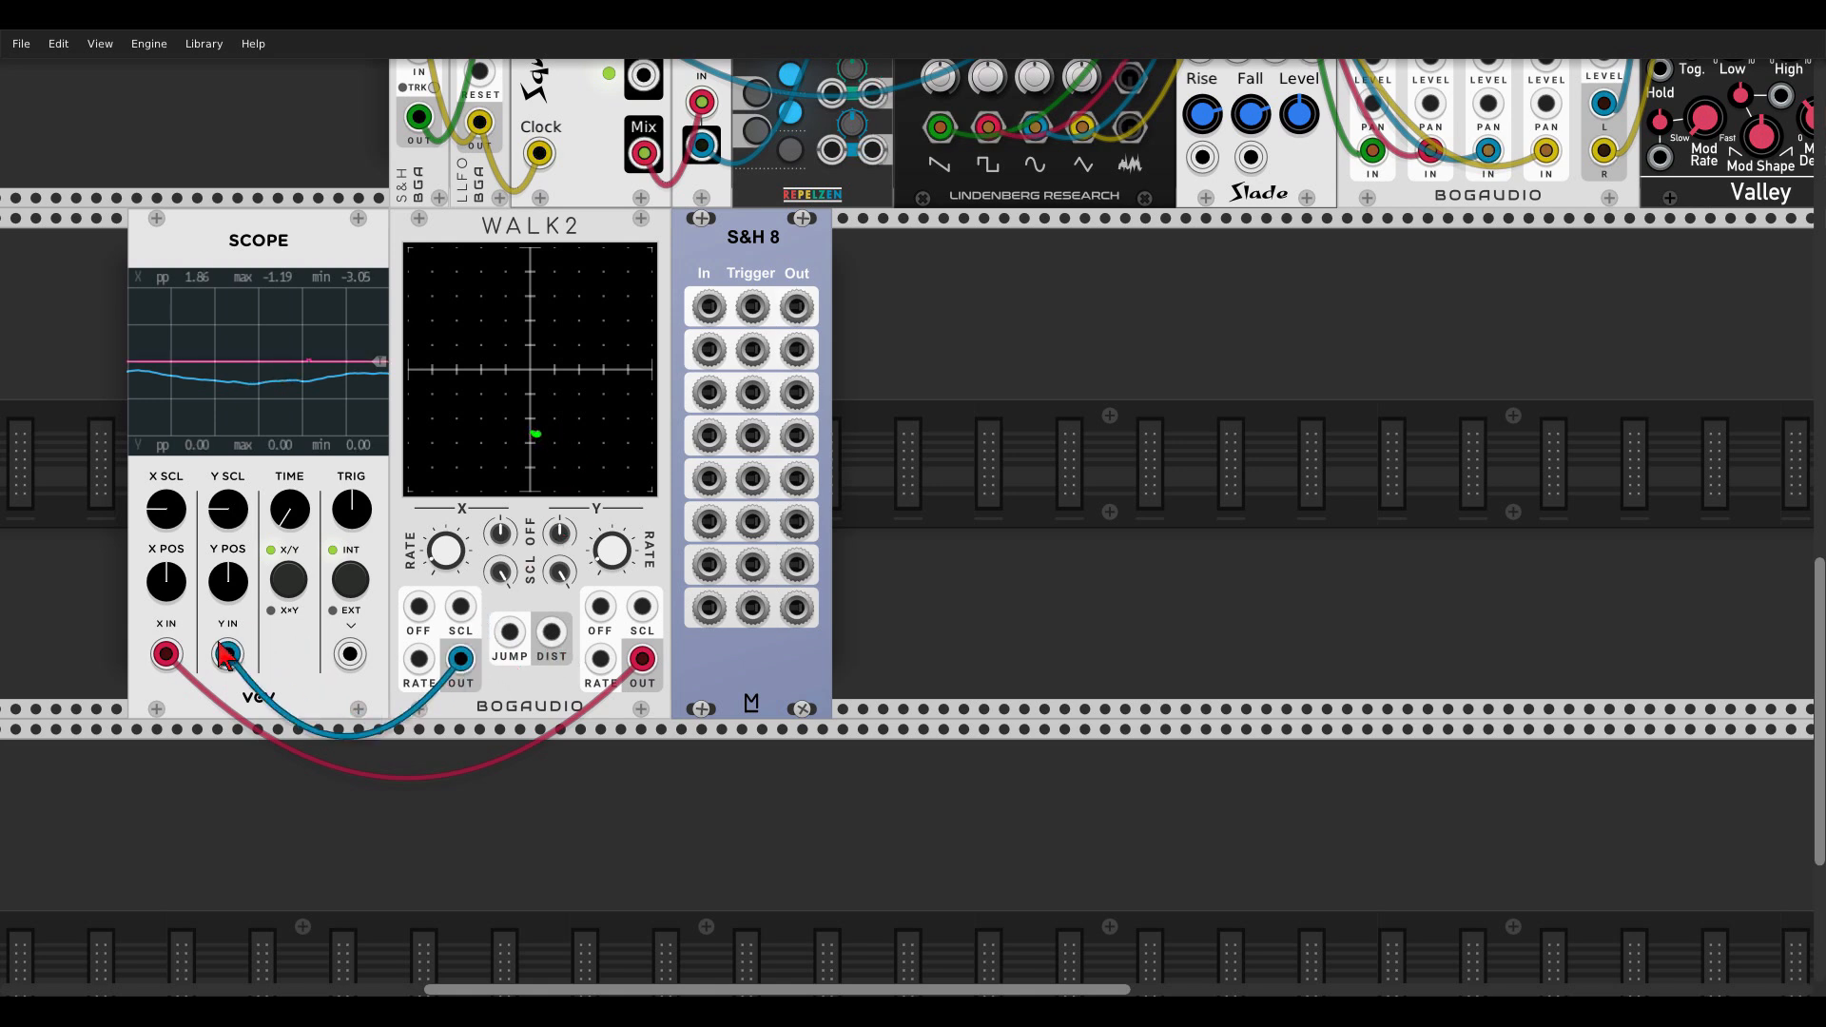
left_click_drag(709, 307, 460, 658)
left_click_drag(709, 349, 645, 660)
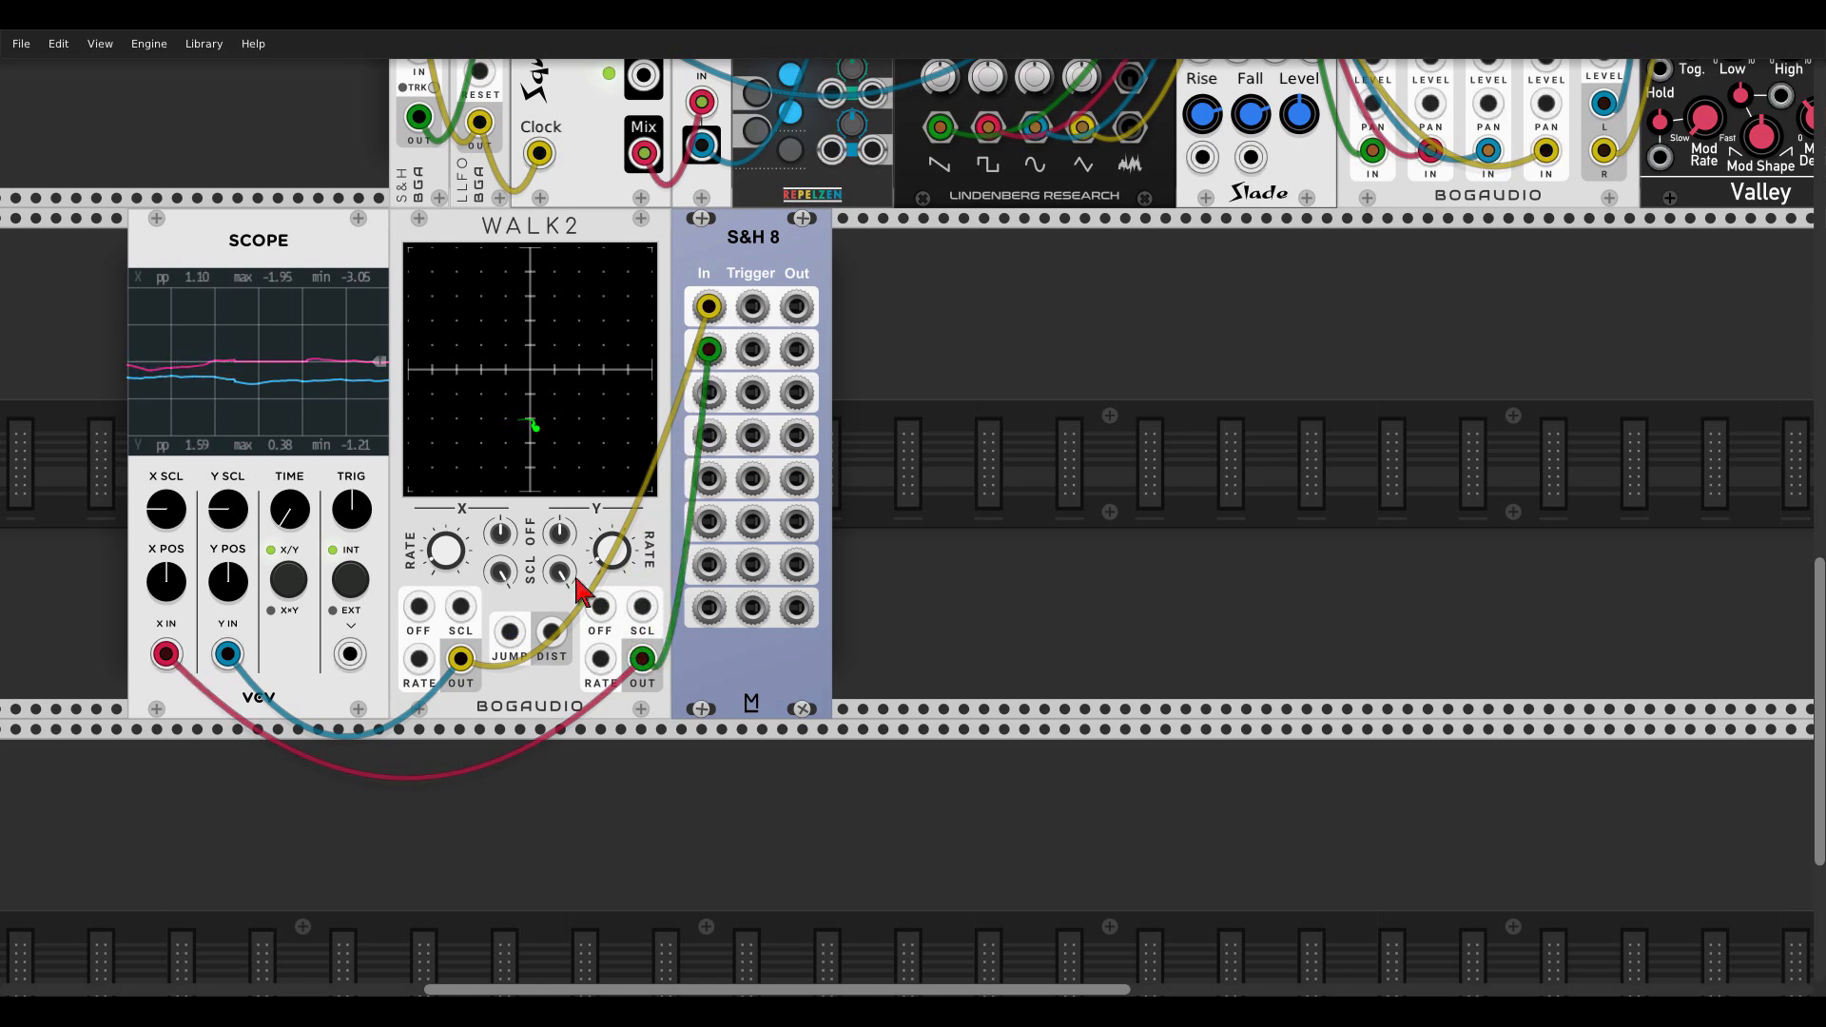
Step: Reduce the X and Y scale and raise the X and Y offset on WALK2
left_click_drag(503, 573, 503, 583)
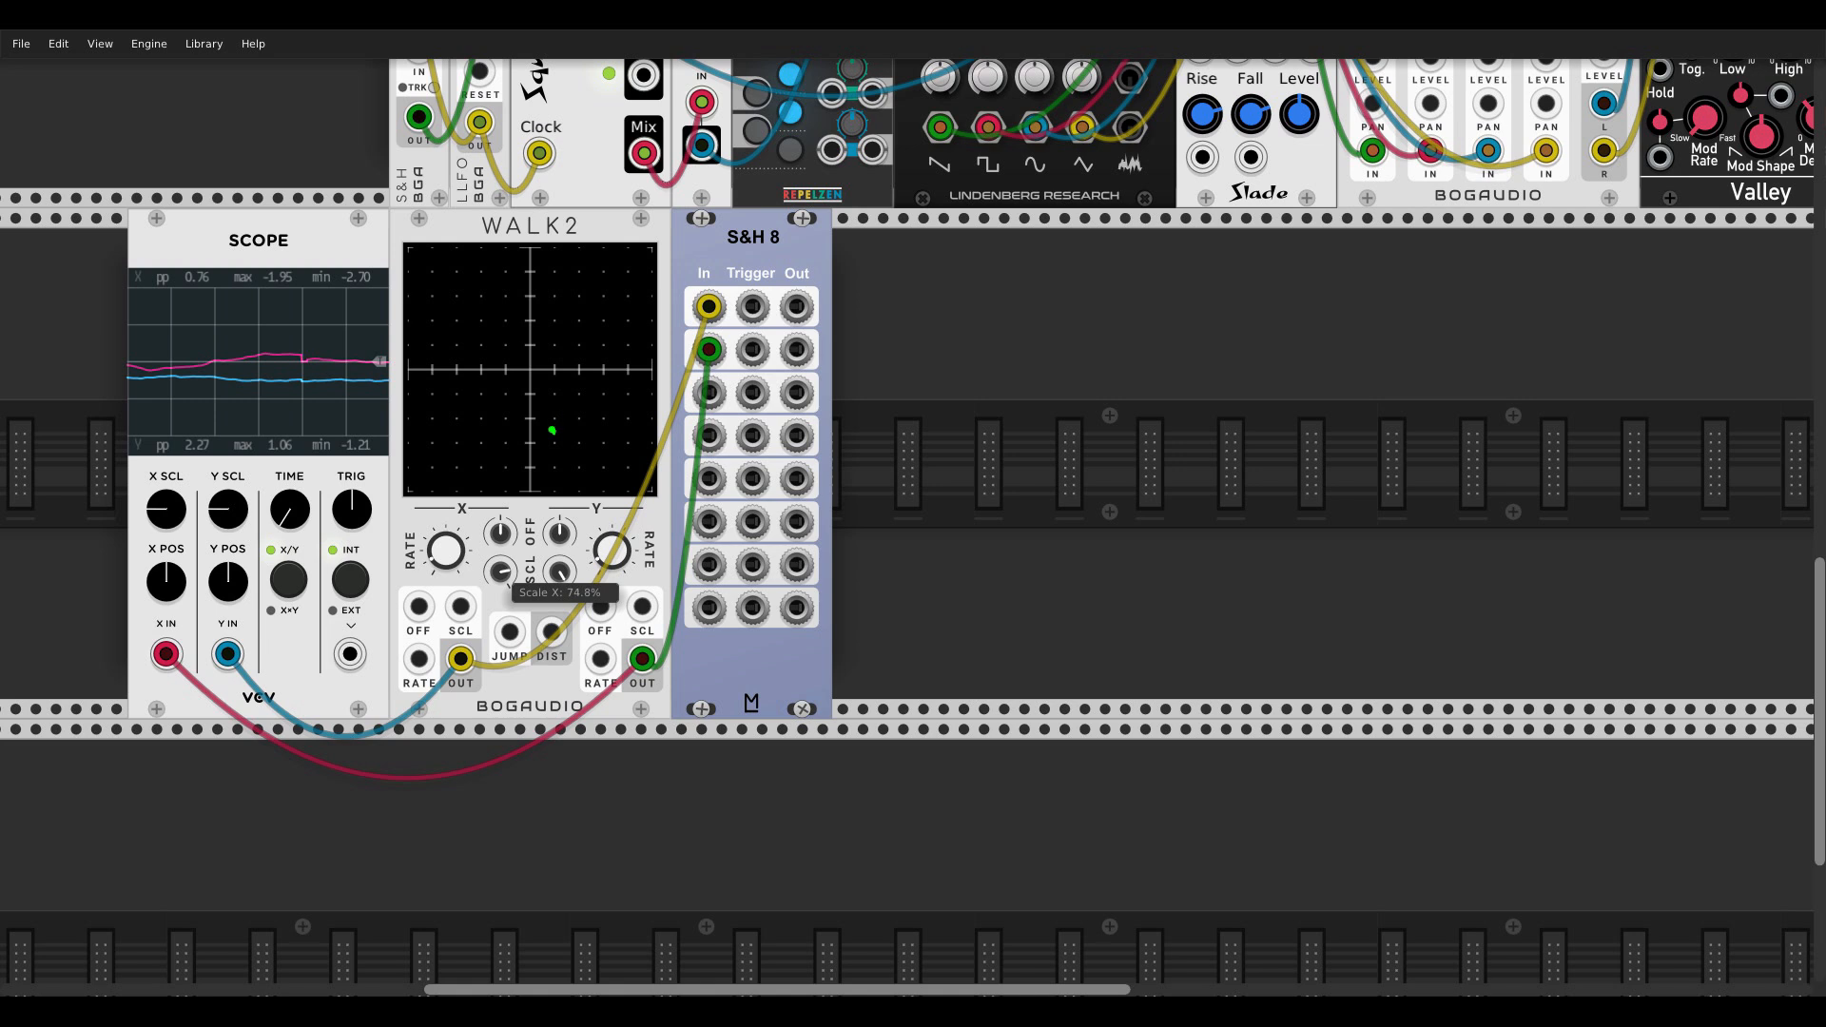
left_click_drag(560, 571, 561, 552)
mouse_move(500, 531)
left_mouse_down()
mouse_move(499, 503)
mouse_move(560, 531)
mouse_move(560, 502)
mouse_move(561, 539)
mouse_move(509, 544)
mouse_move(505, 501)
left_mouse_up()
left_click_drag(558, 571, 503, 534)
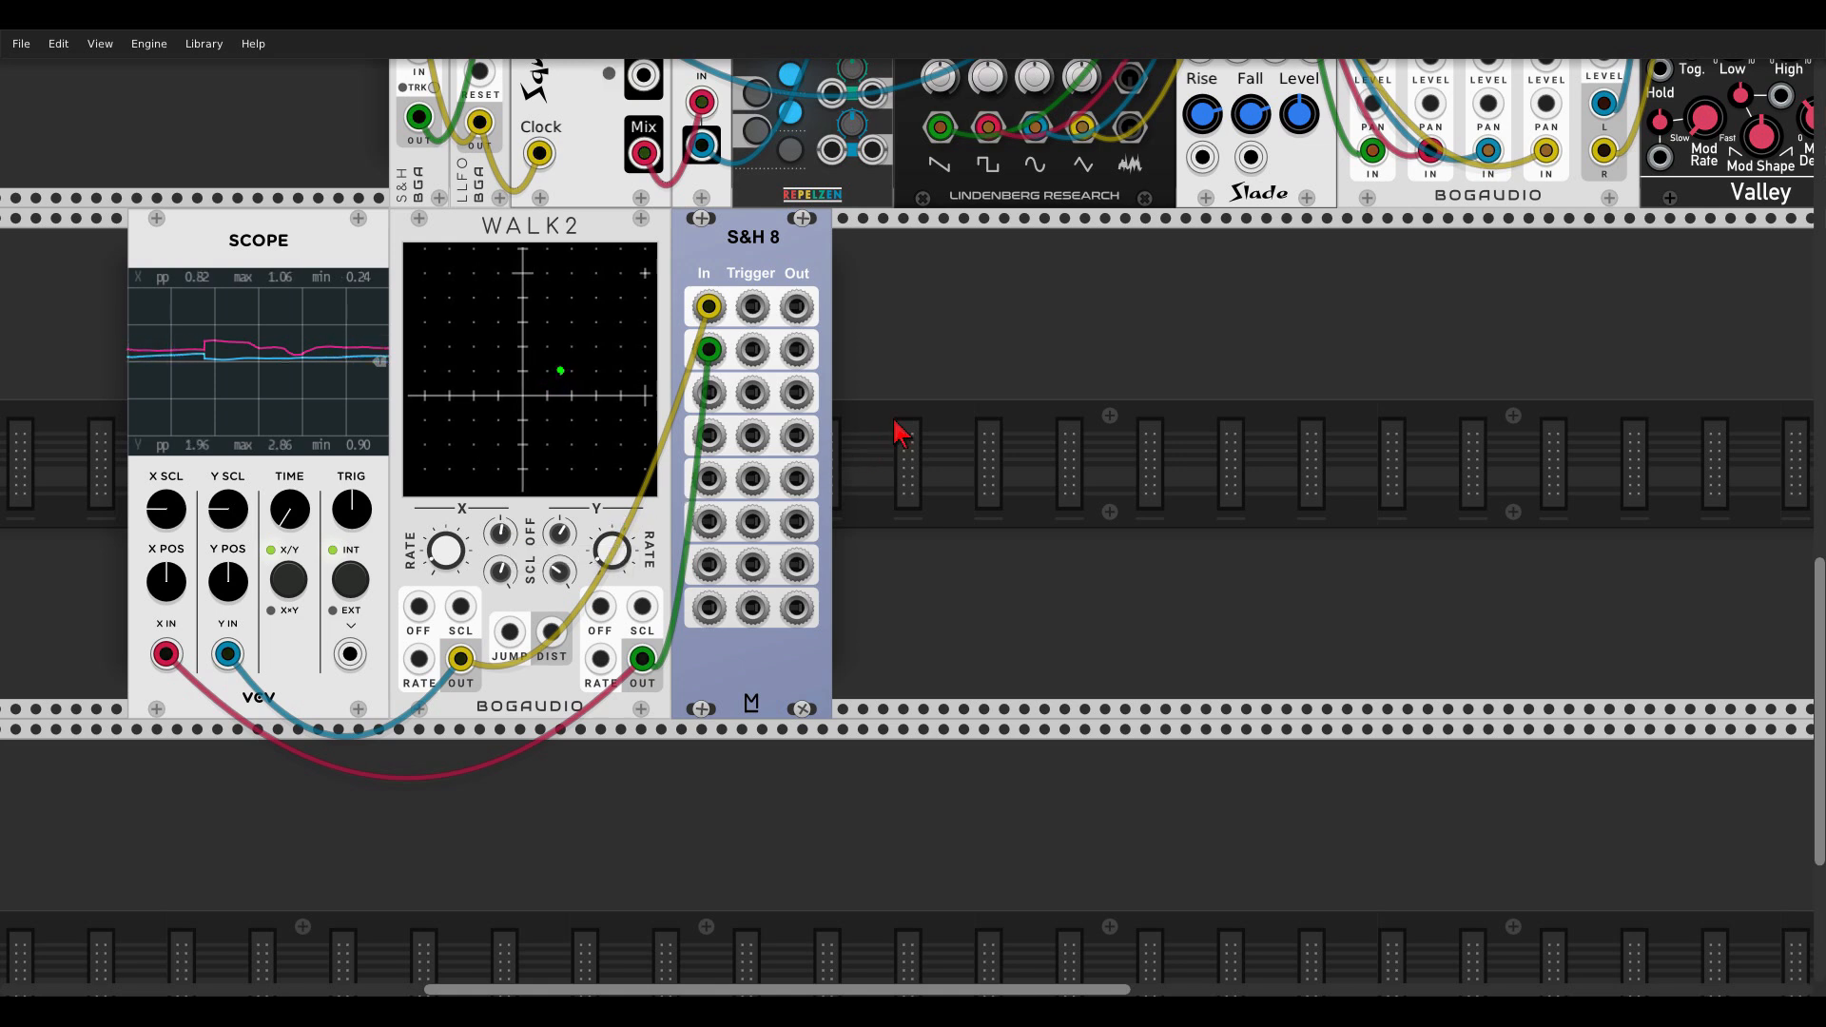
Step: Add a Bogaudio LLFO directly right of the S&H 8 and duplicate it beside the first
right_click(906, 305)
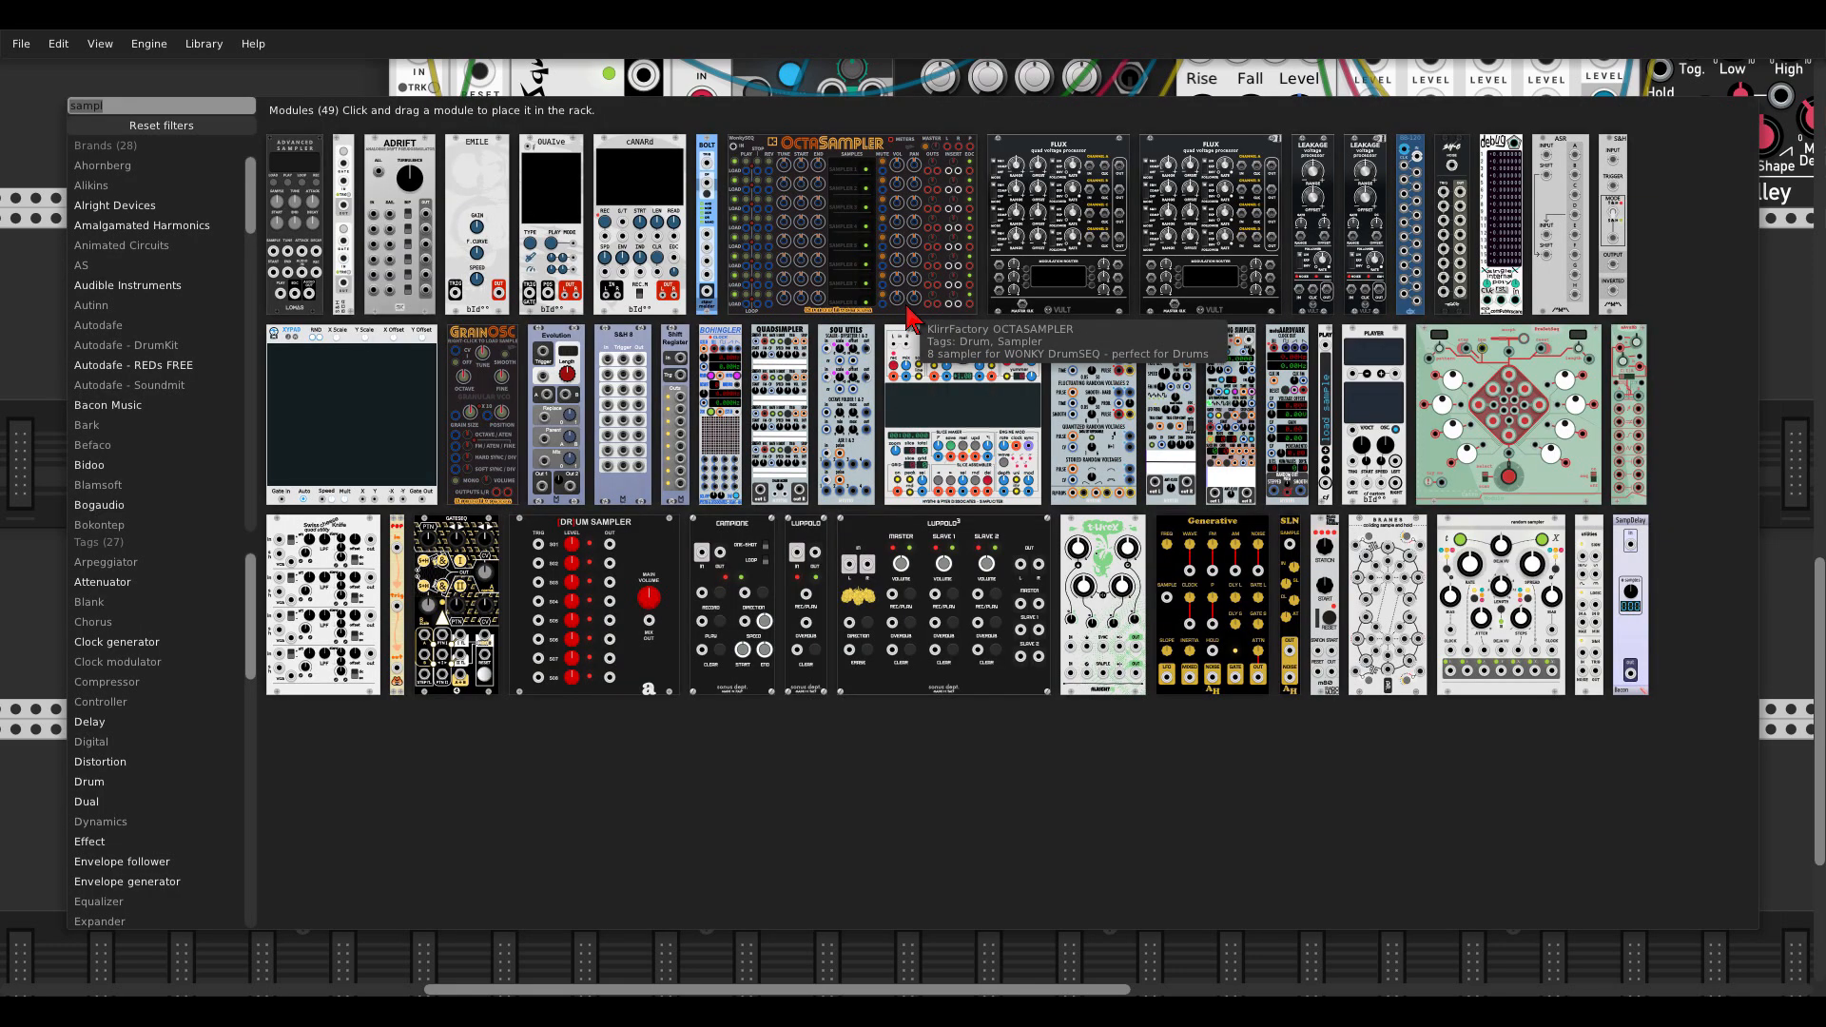
type("llfo")
left_click(275, 150)
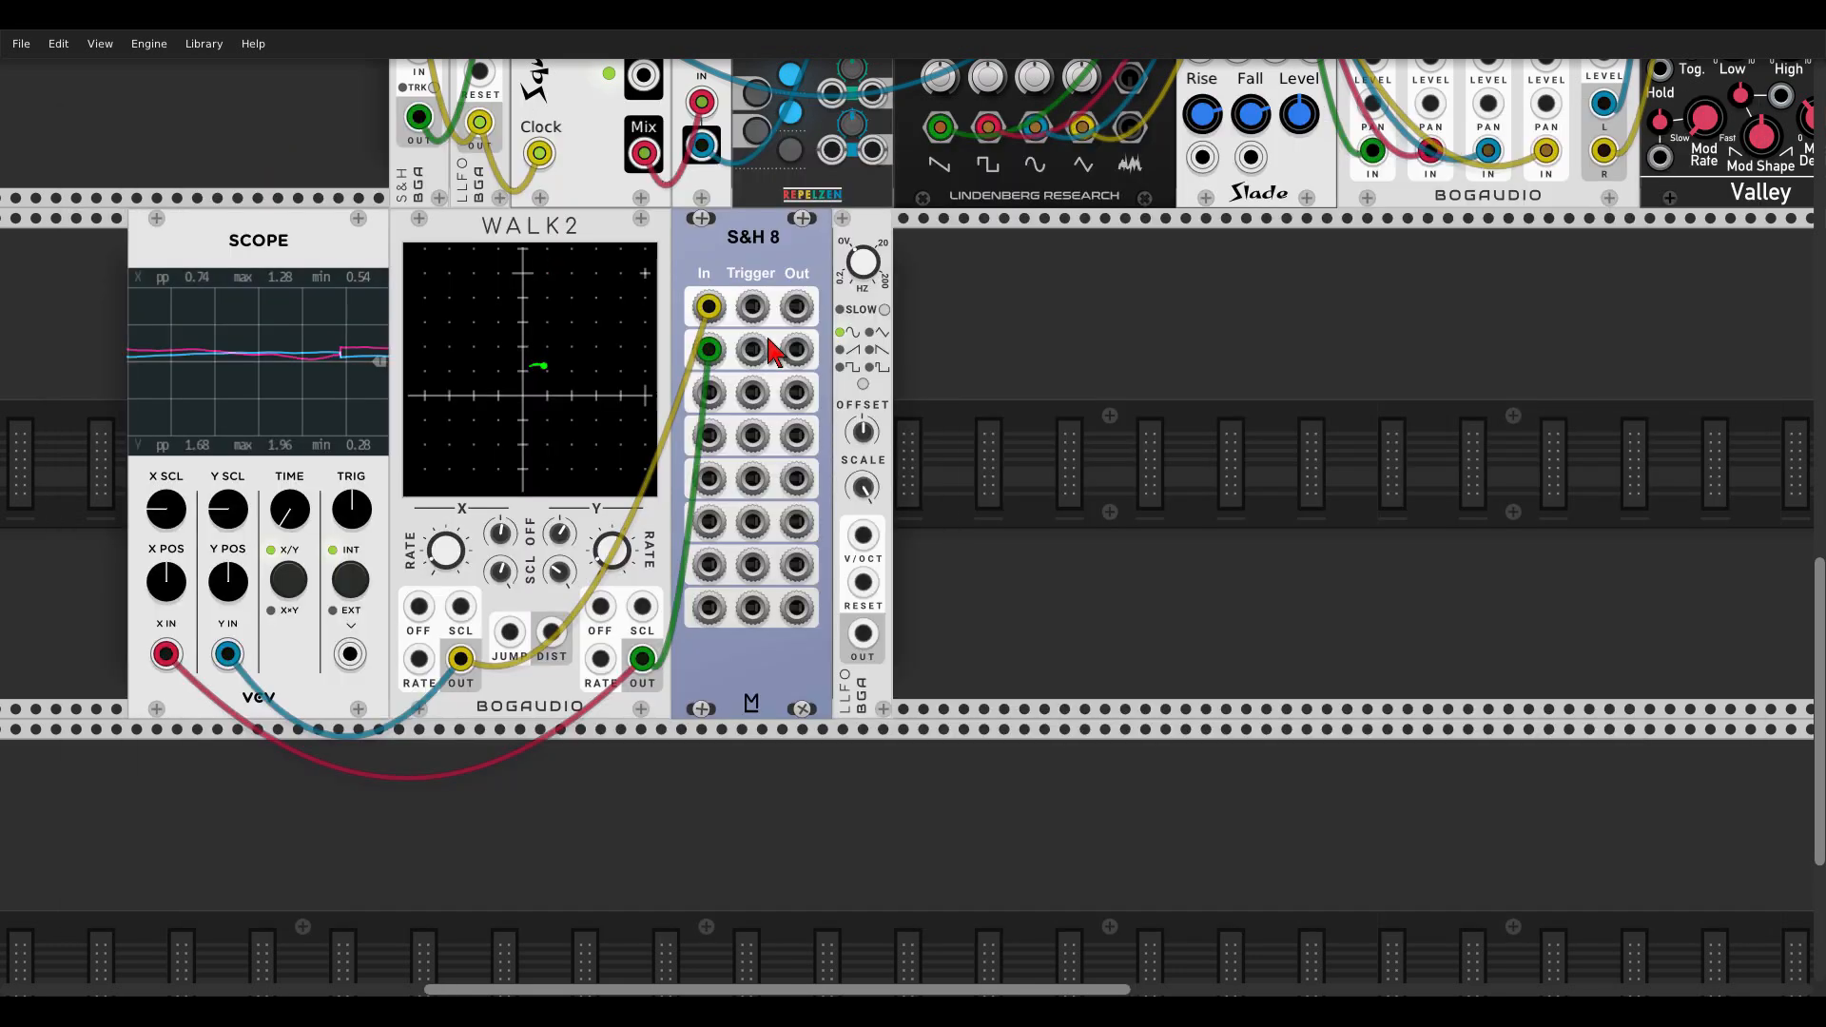
key("ctrl+d")
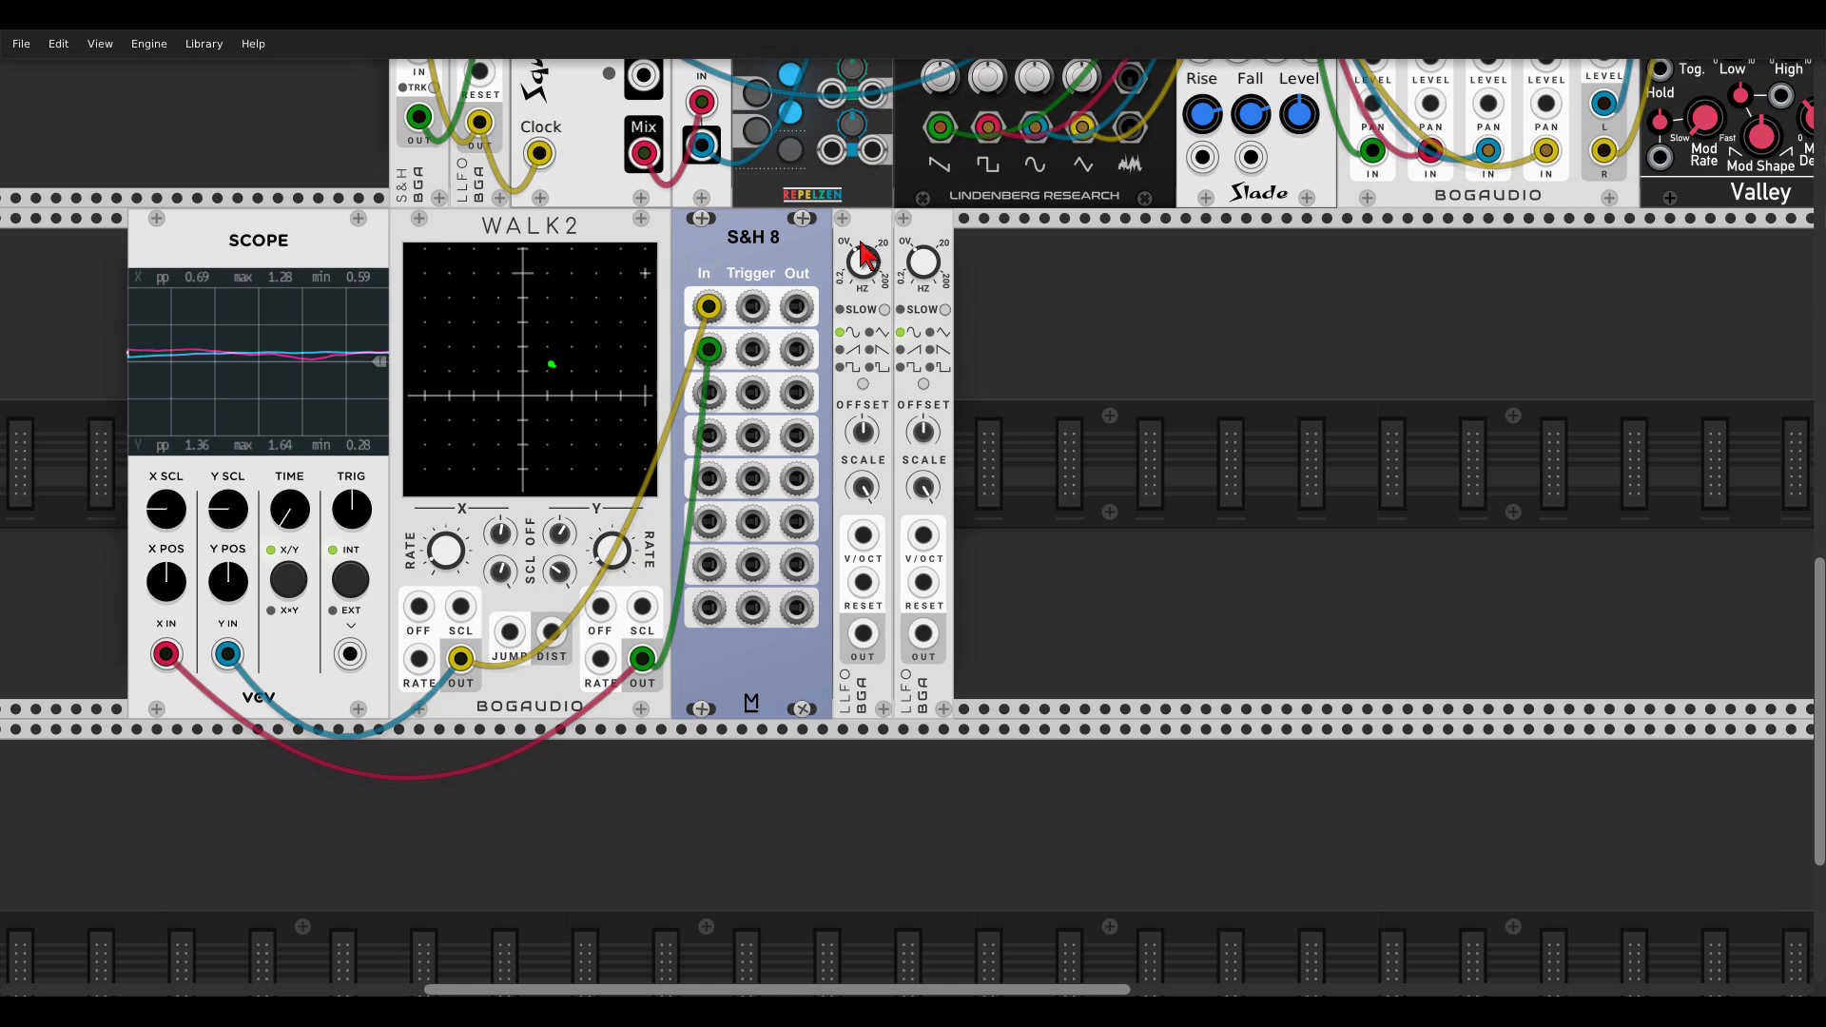
Step: Set both new LLFOs to the square wave with an offset of 5 V
left_click(863, 384)
left_click(922, 385)
left_click(922, 384)
left_click(924, 384)
left_click(924, 384)
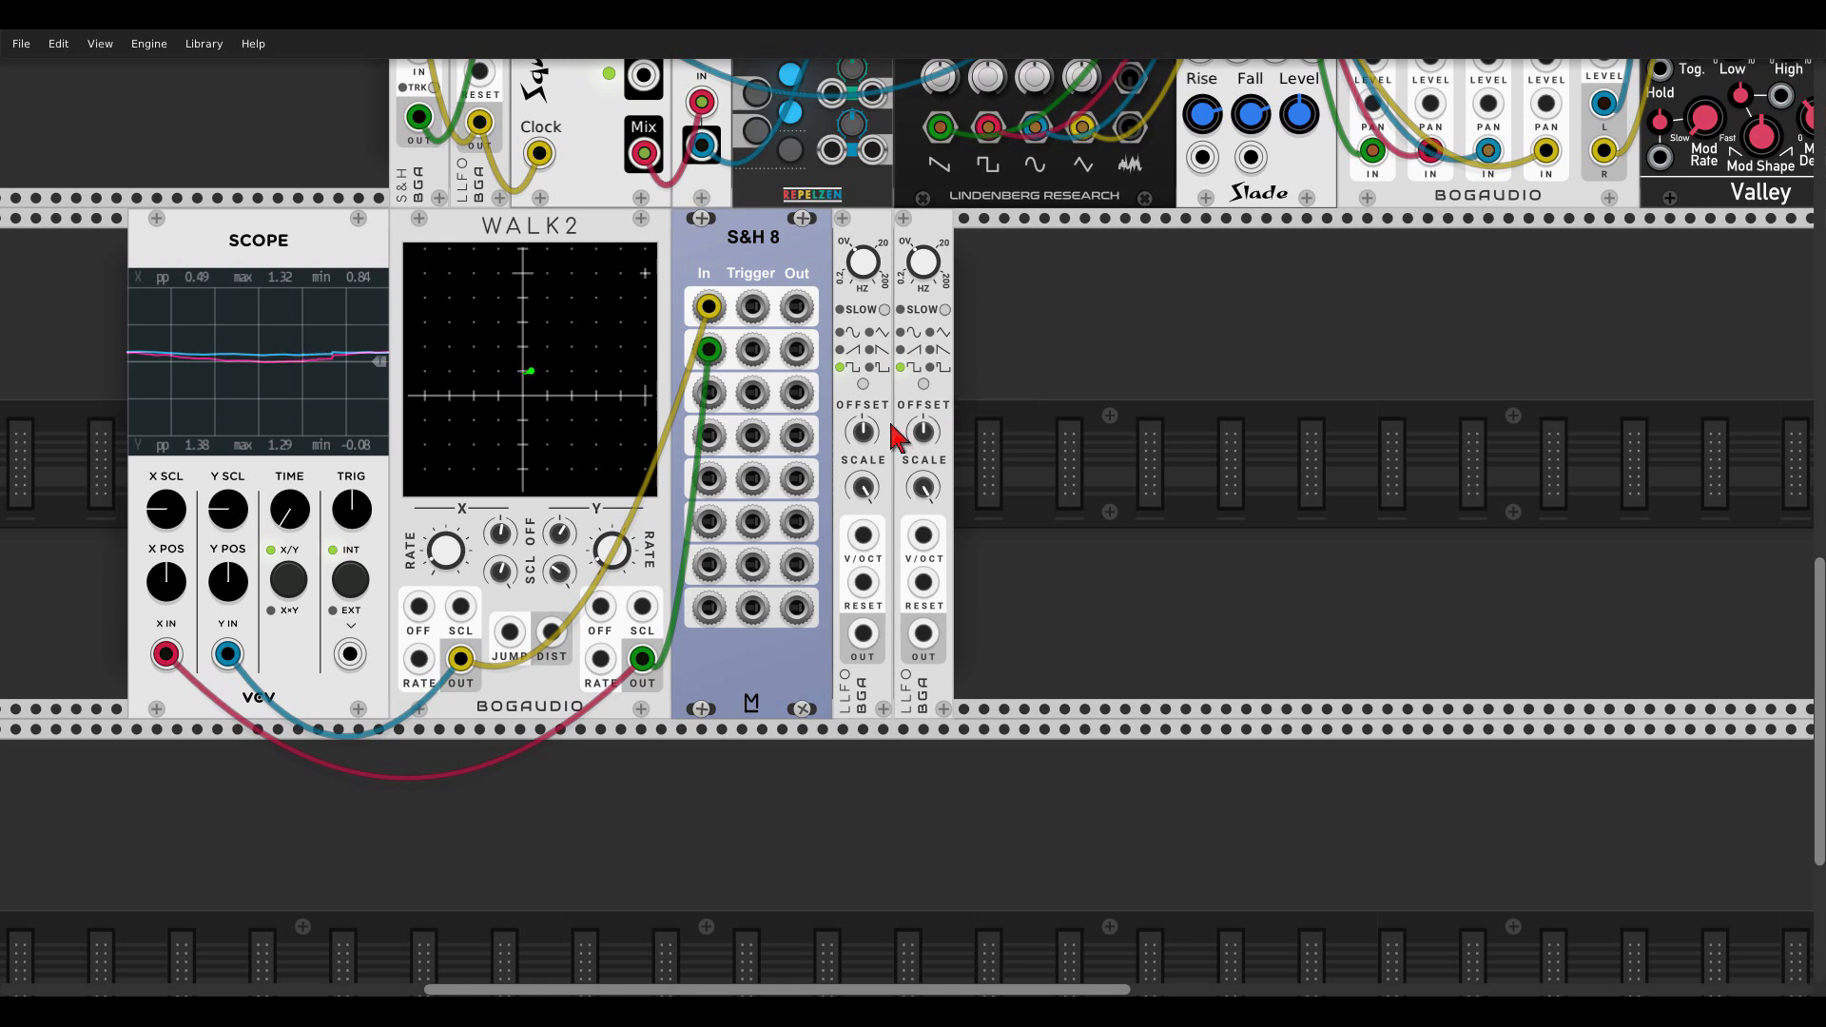
left_click_drag(924, 433, 924, 431)
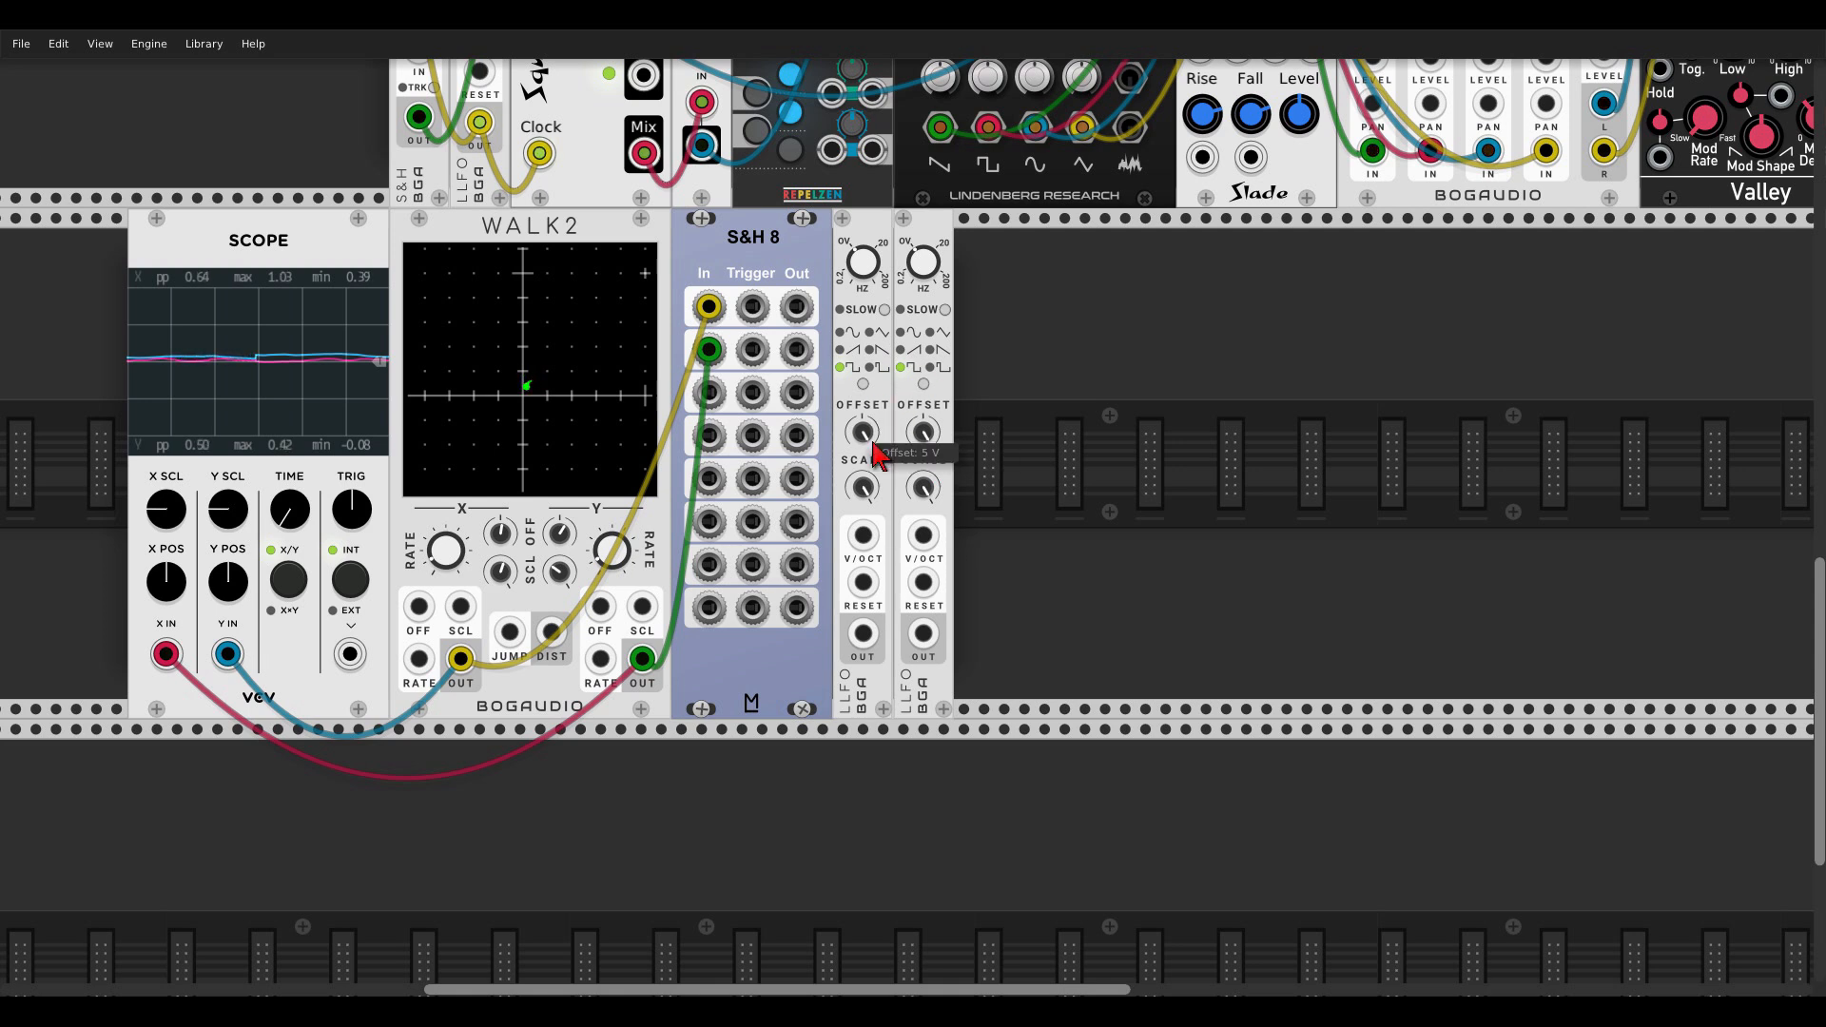
Step: Patch WALK2's X and Y OUT into the first and second LLFO's V/OCT, and the LLFO outputs into S&H 8's first two Triggers
left_click_drag(863, 535, 461, 658)
left_click_drag(922, 536, 642, 658)
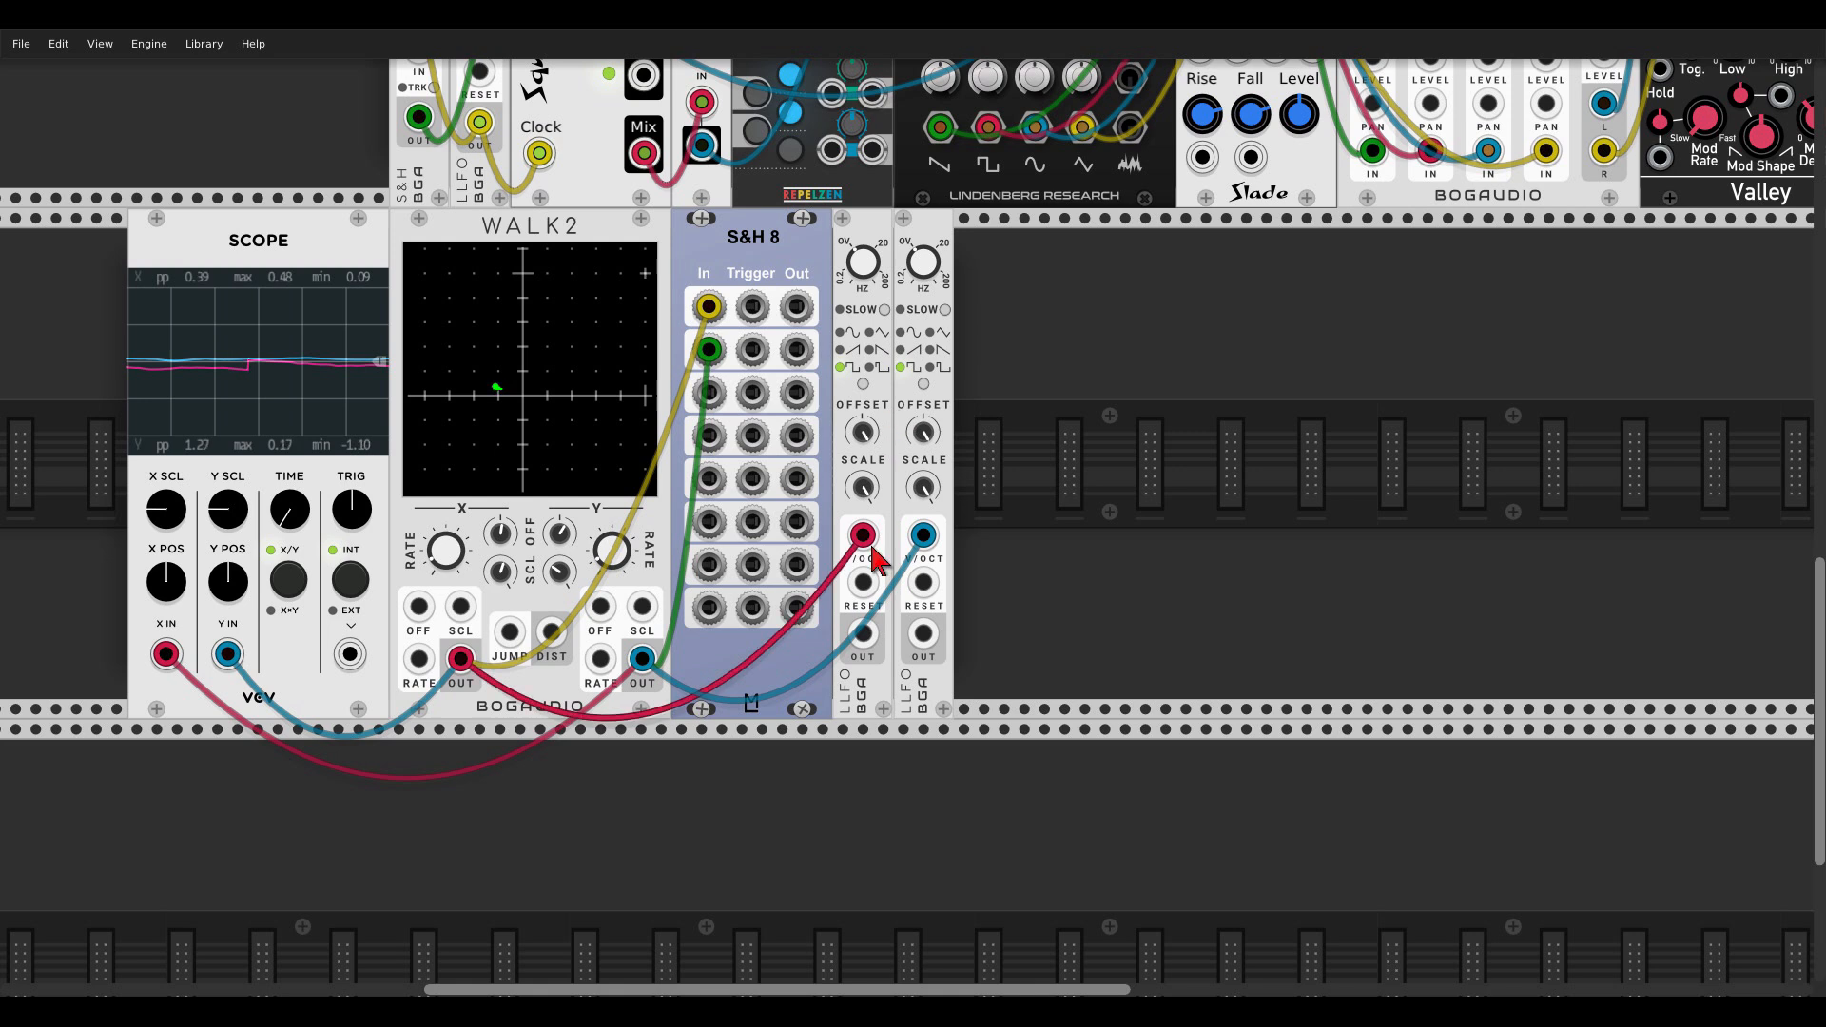
left_click_drag(863, 633, 923, 633)
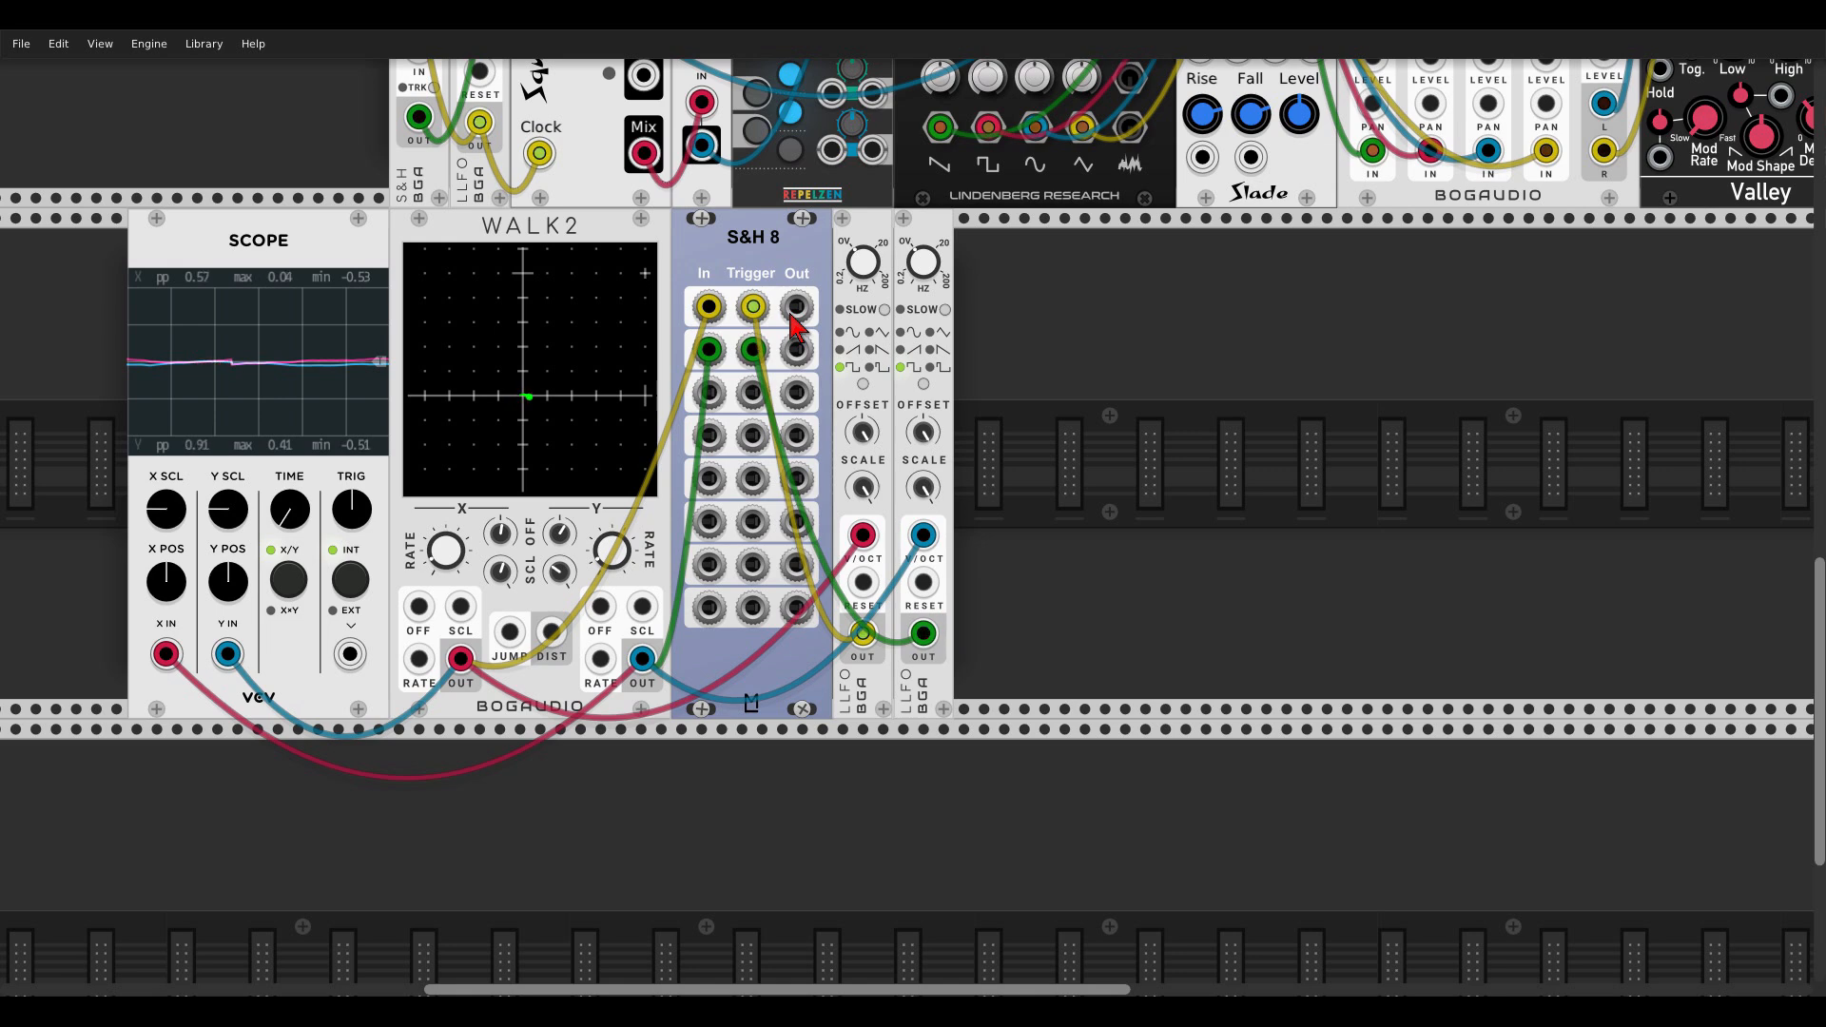
Step: Patch S&H 8's first and second Out into the quantizer's second and third inputs
scroll(792, 323, "up", 3)
left_click_drag(797, 450, 831, 179)
left_click_drag(797, 492, 831, 234)
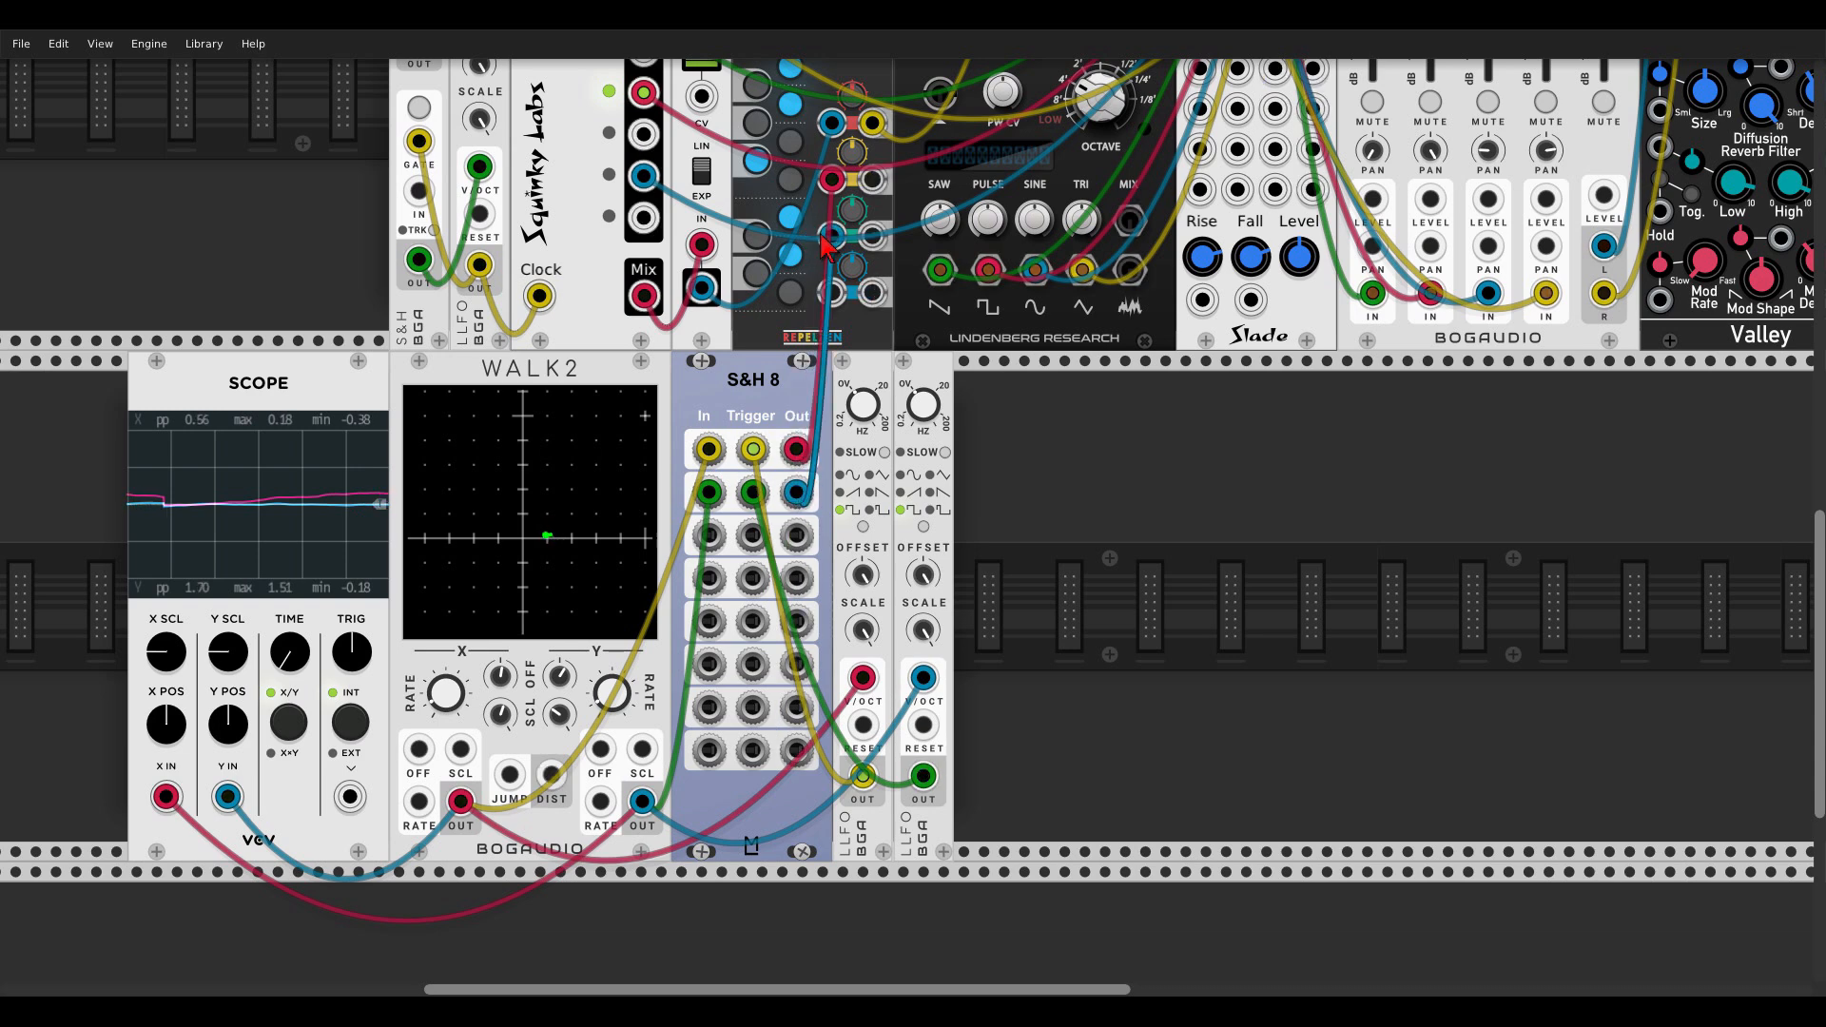
Step: Add a Bogaudio FM-OP to the right of the two LLFOs and duplicate it
right_click(1088, 462)
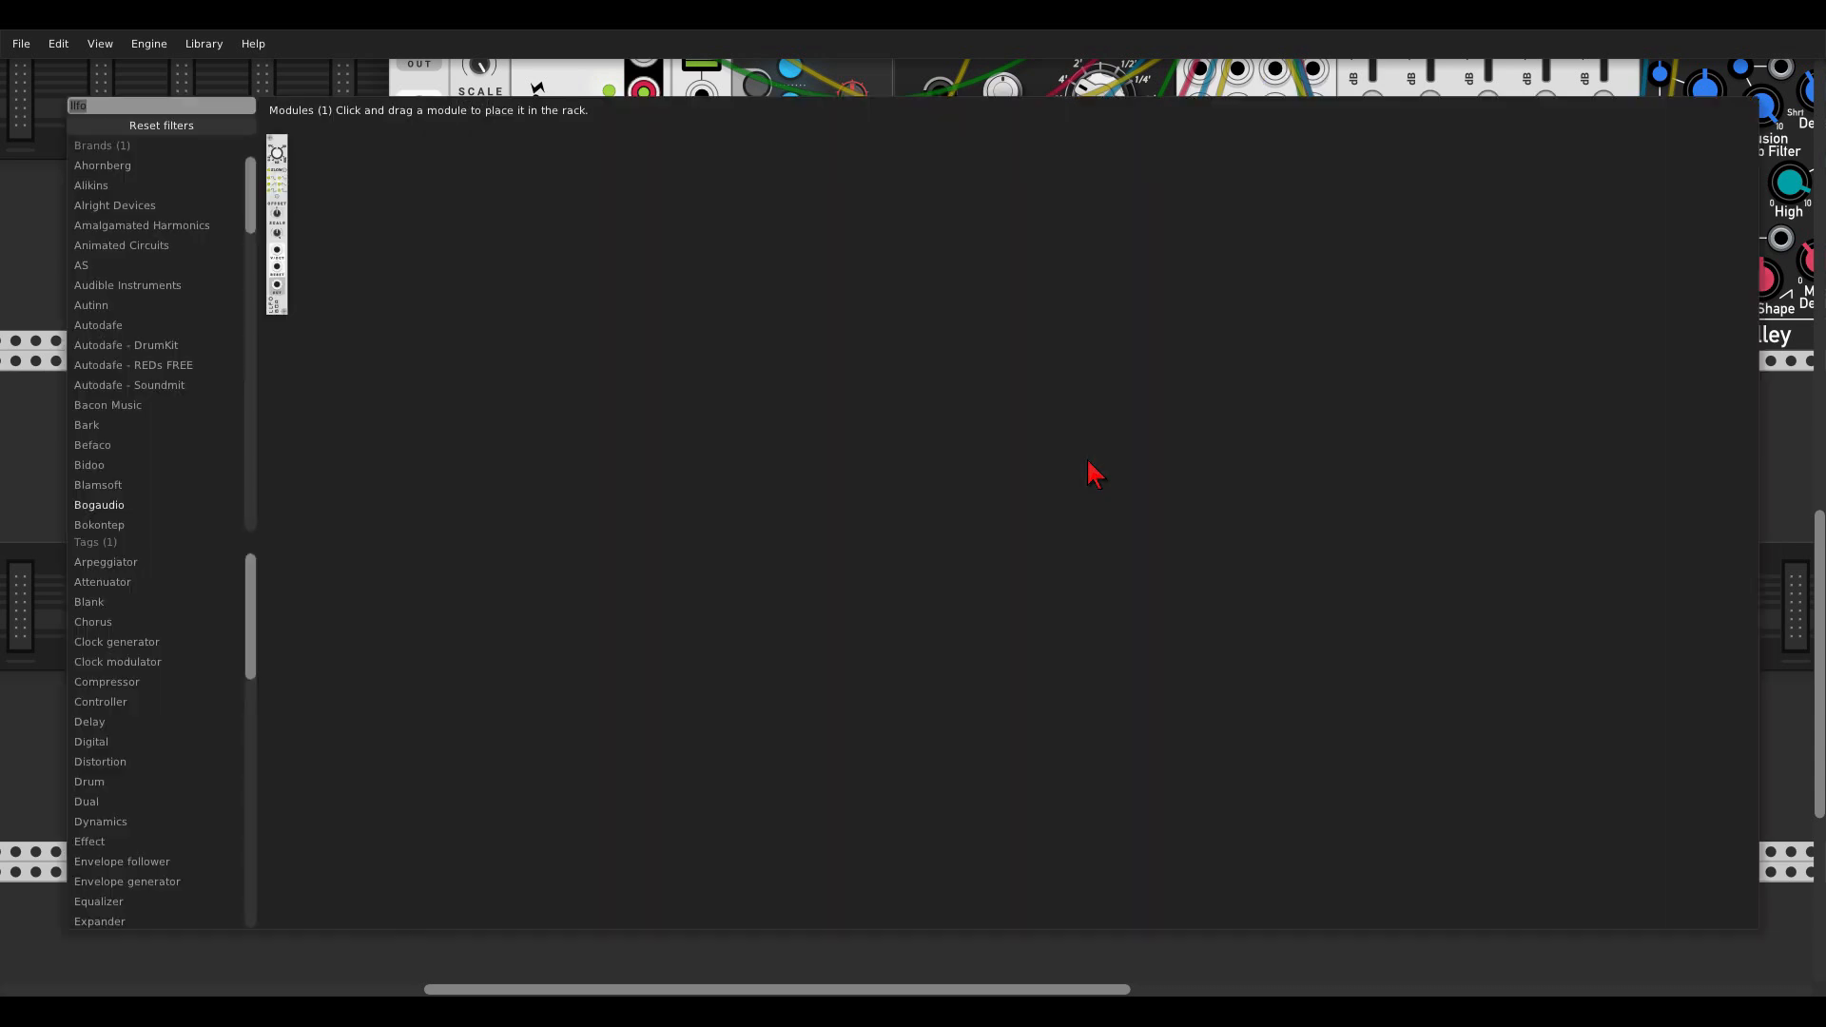
type("fm")
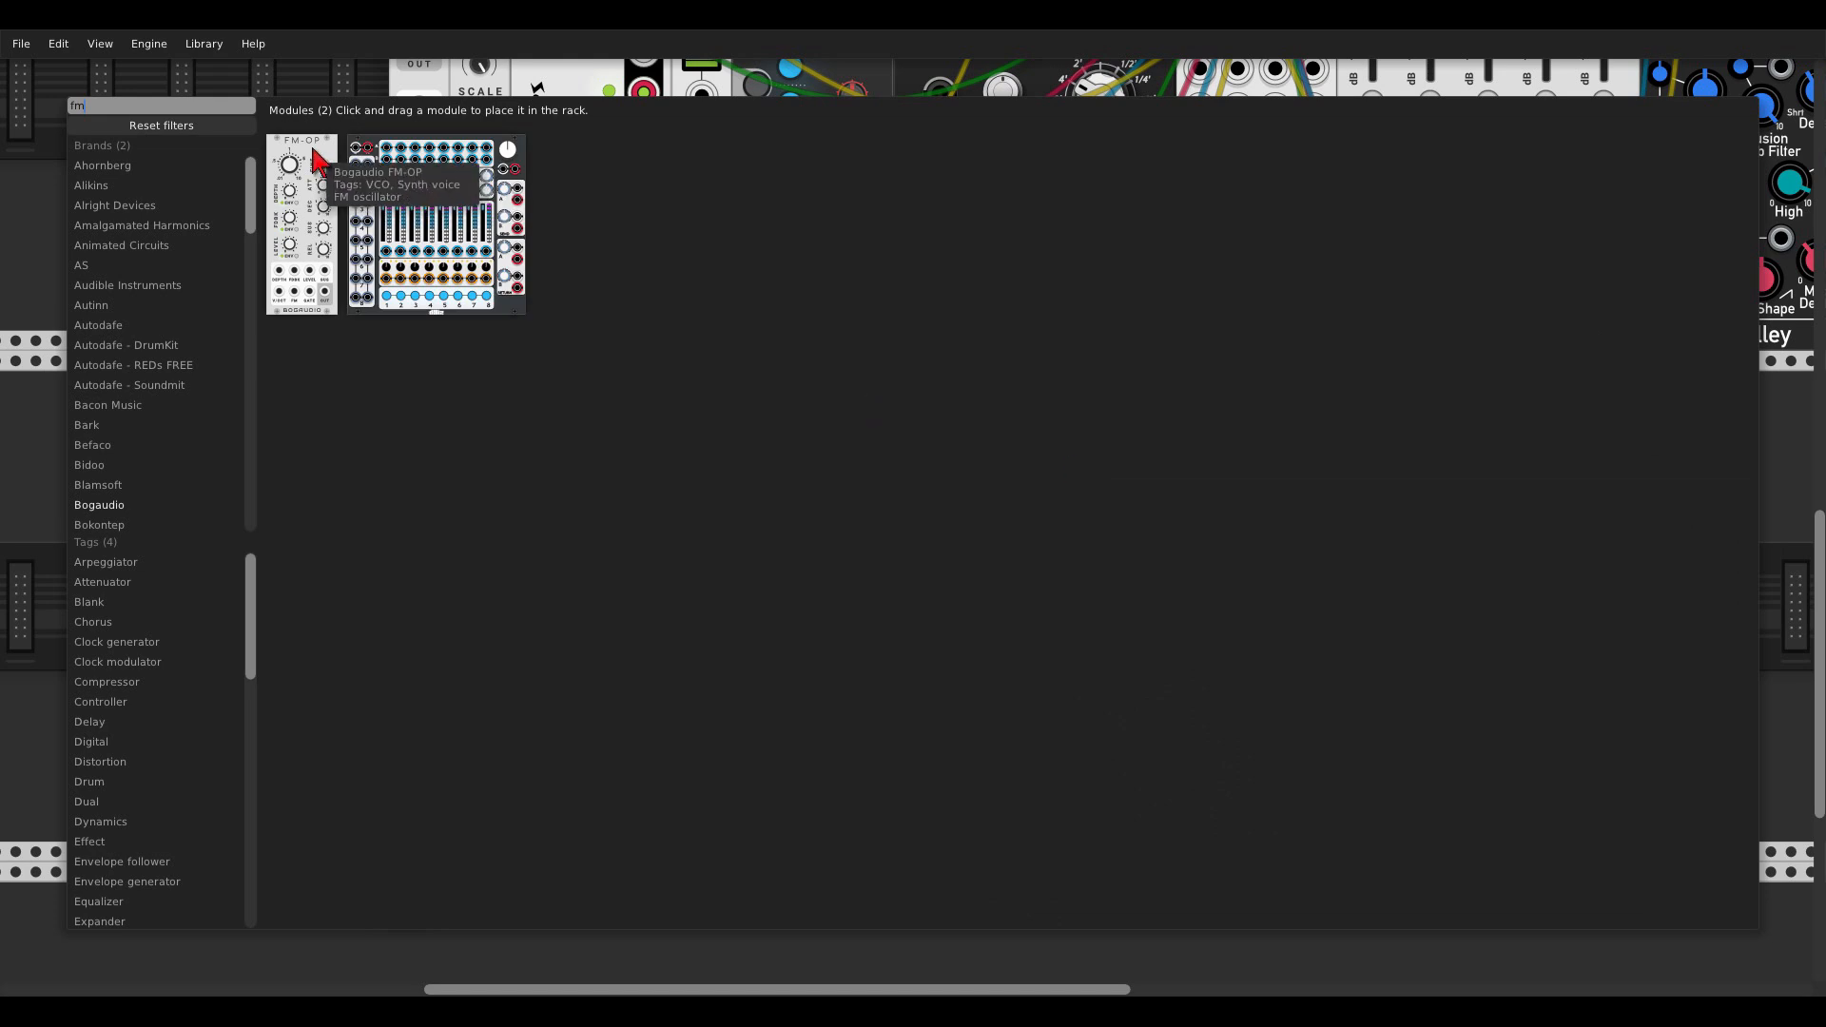
left_click_drag(317, 162, 856, 418)
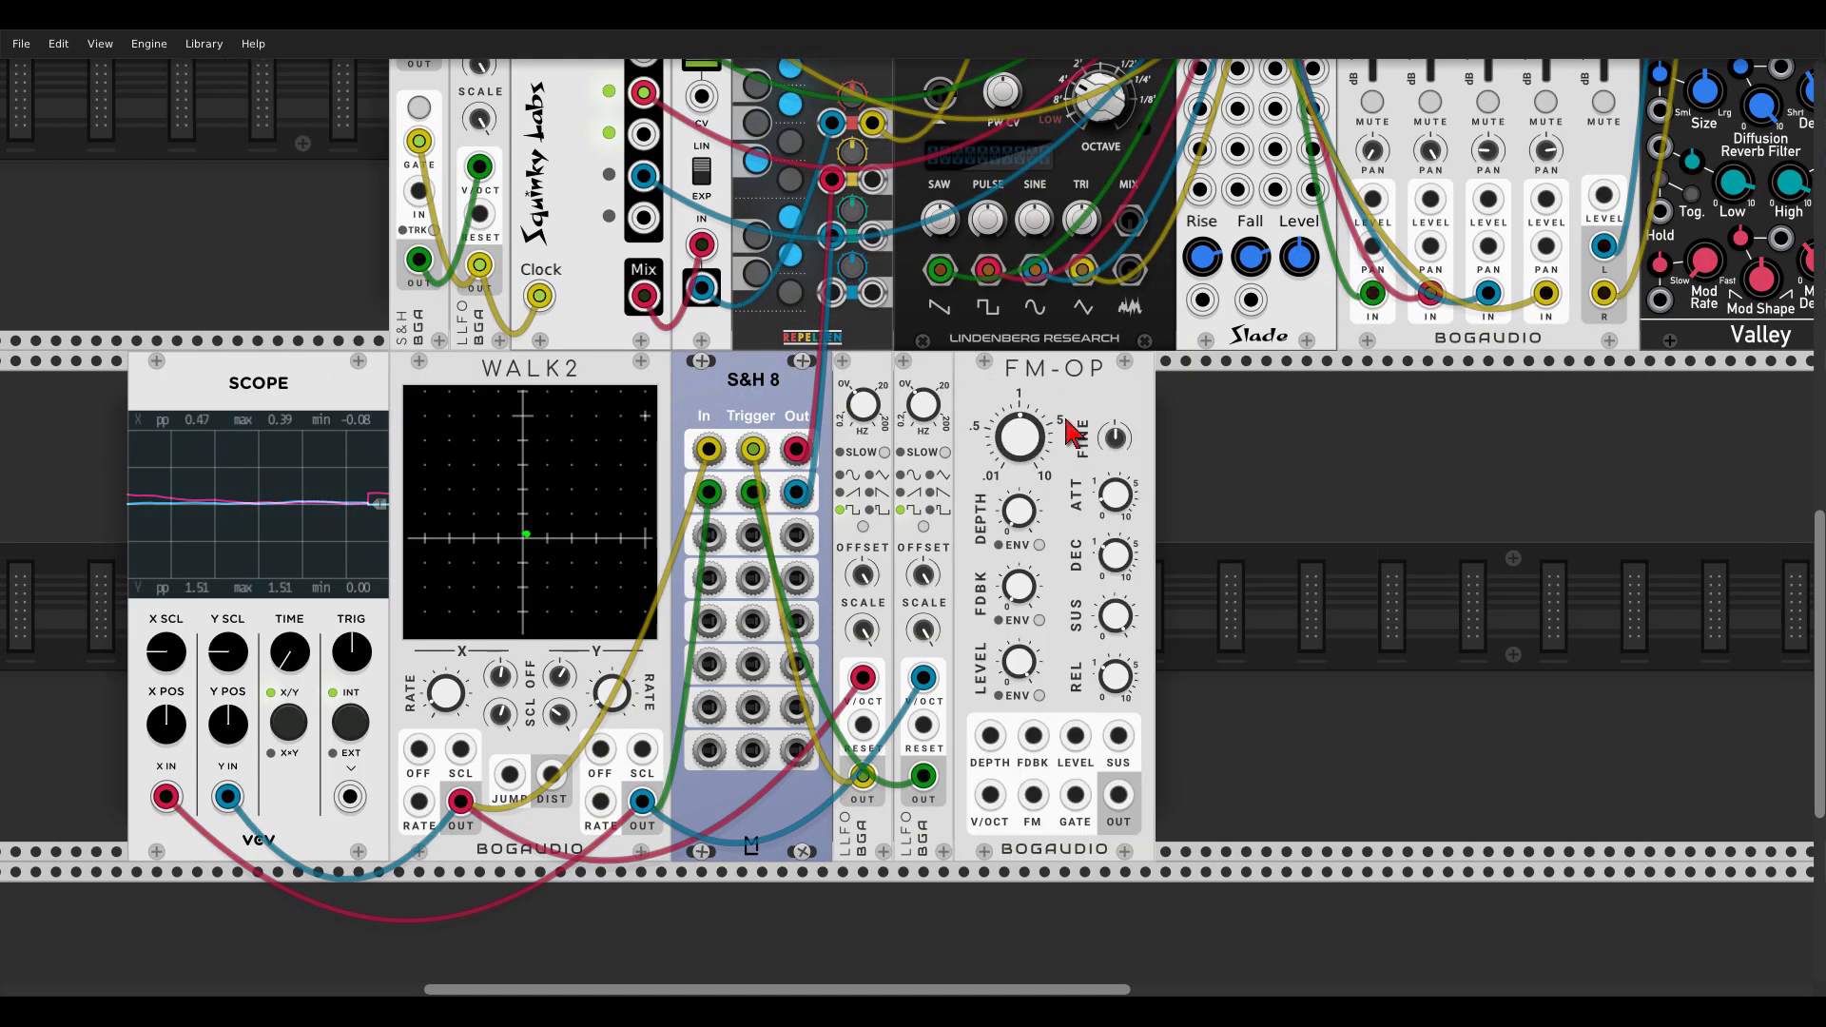
key("ctrl+d")
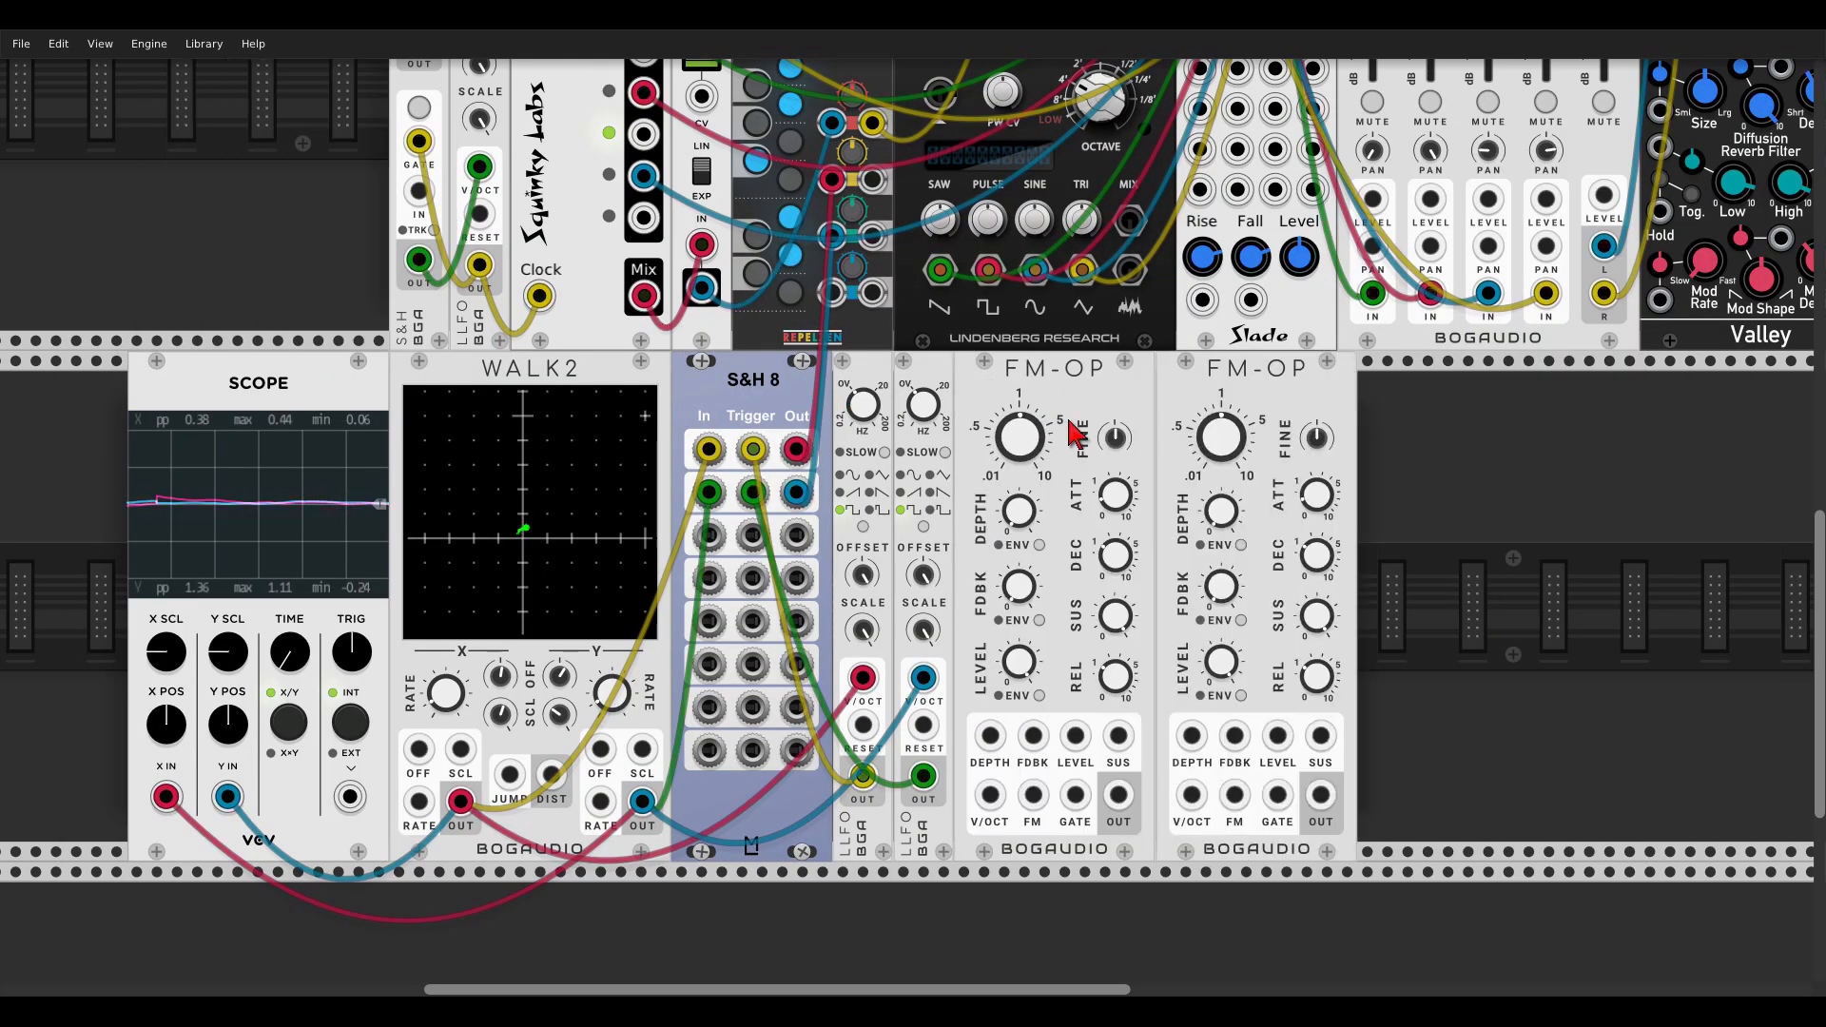
Step: Patch the quantizer's second and third outputs into the FM-OPs' V/OCT, and the FM-OP outputs into the upper mixer's third and fourth channels
left_click_drag(872, 179, 990, 794)
left_click_drag(872, 234, 1192, 795)
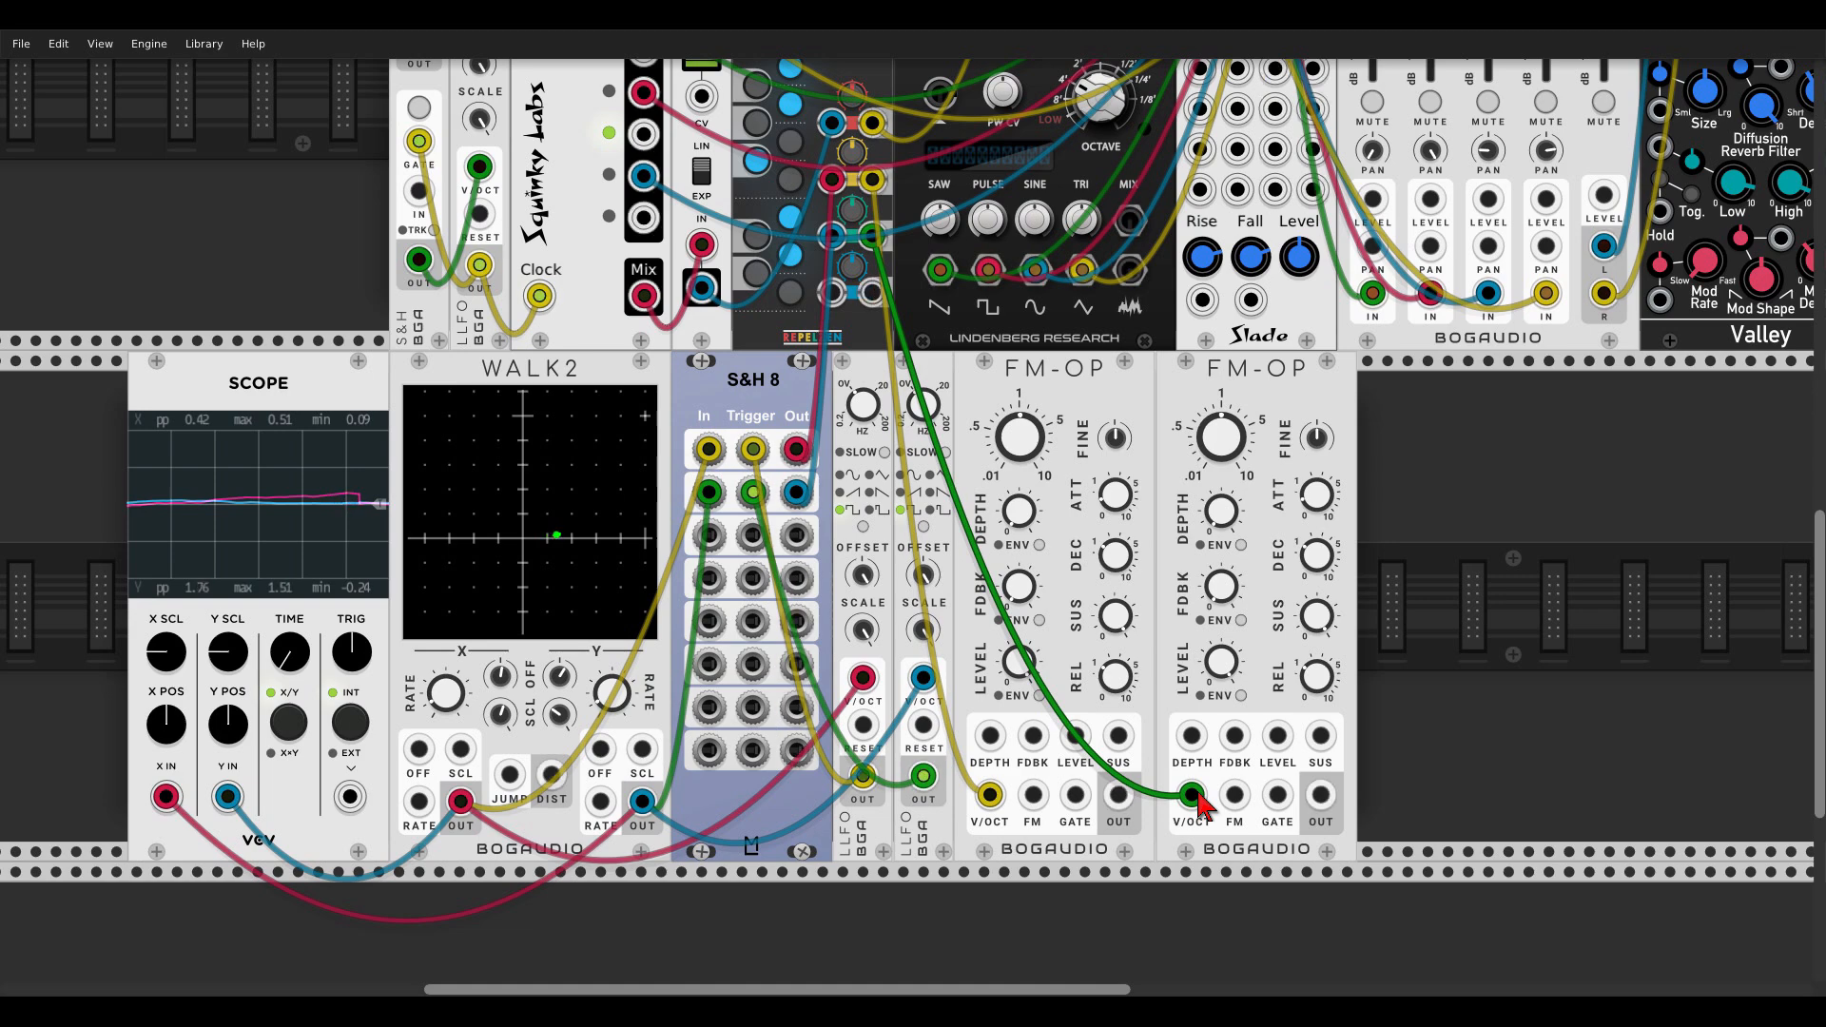
scroll(1431, 563, "down", 5)
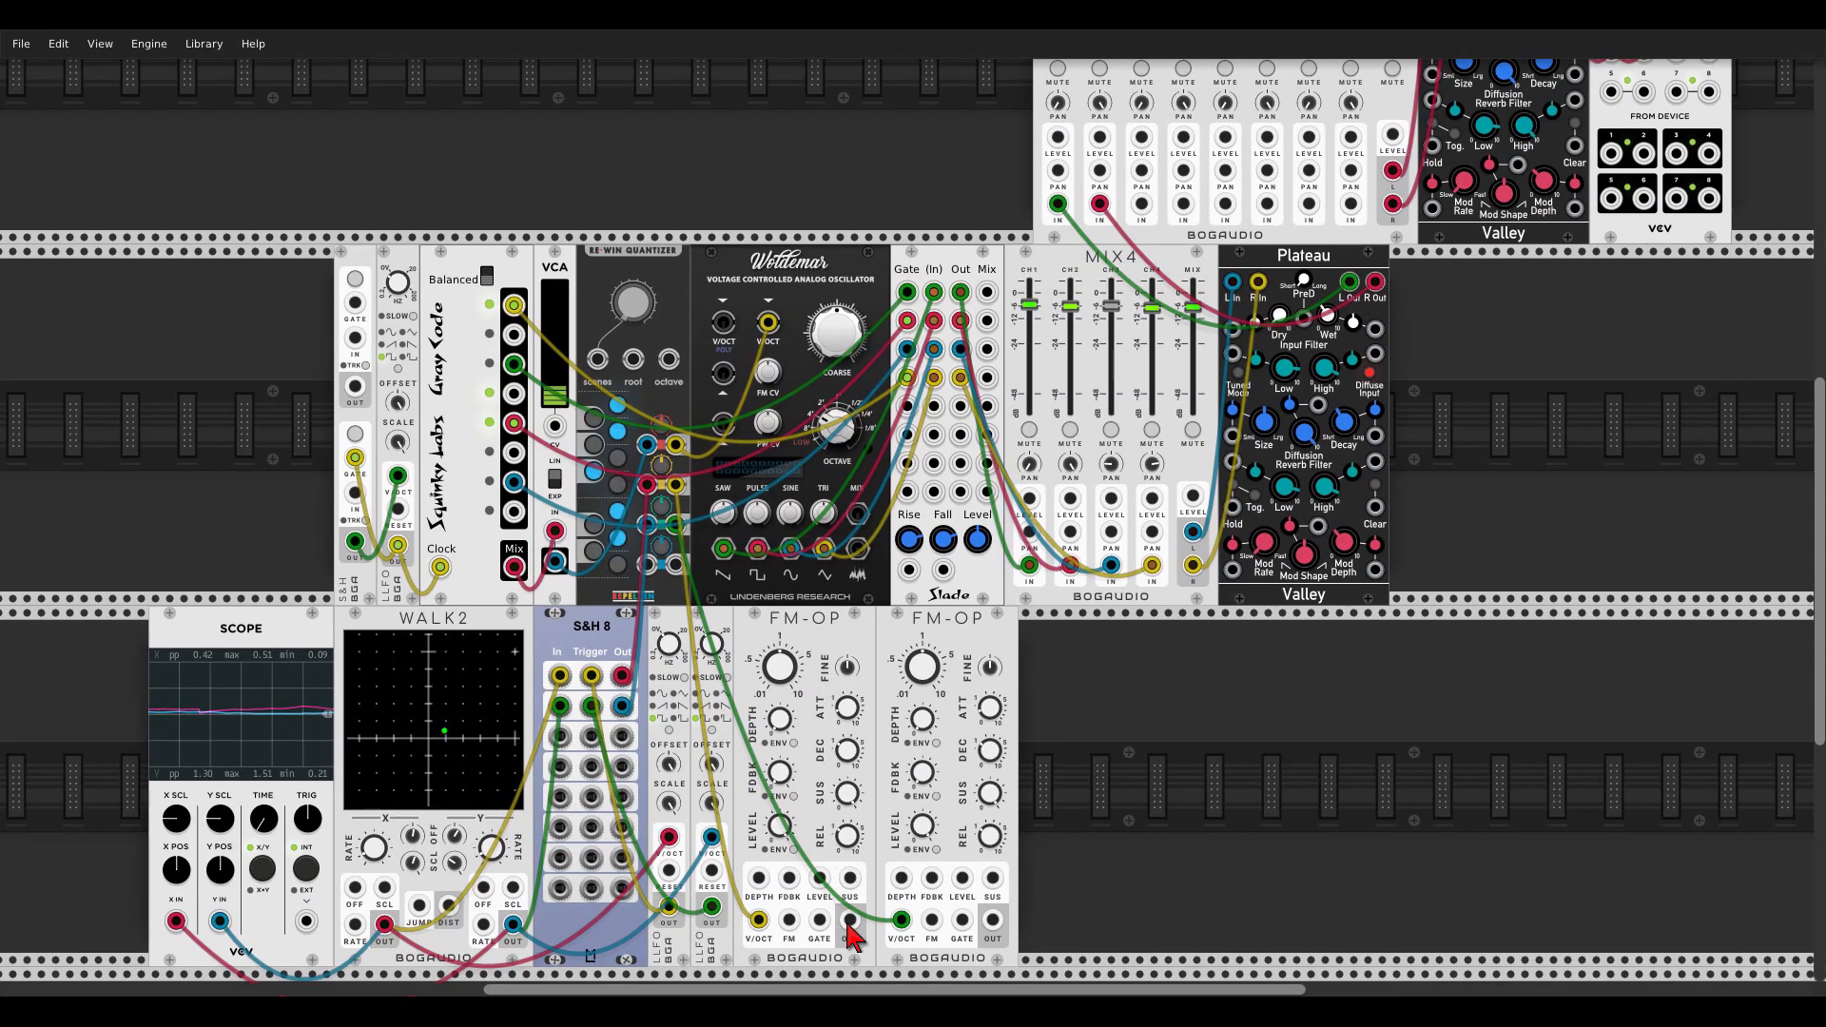
left_click_drag(850, 920, 992, 920)
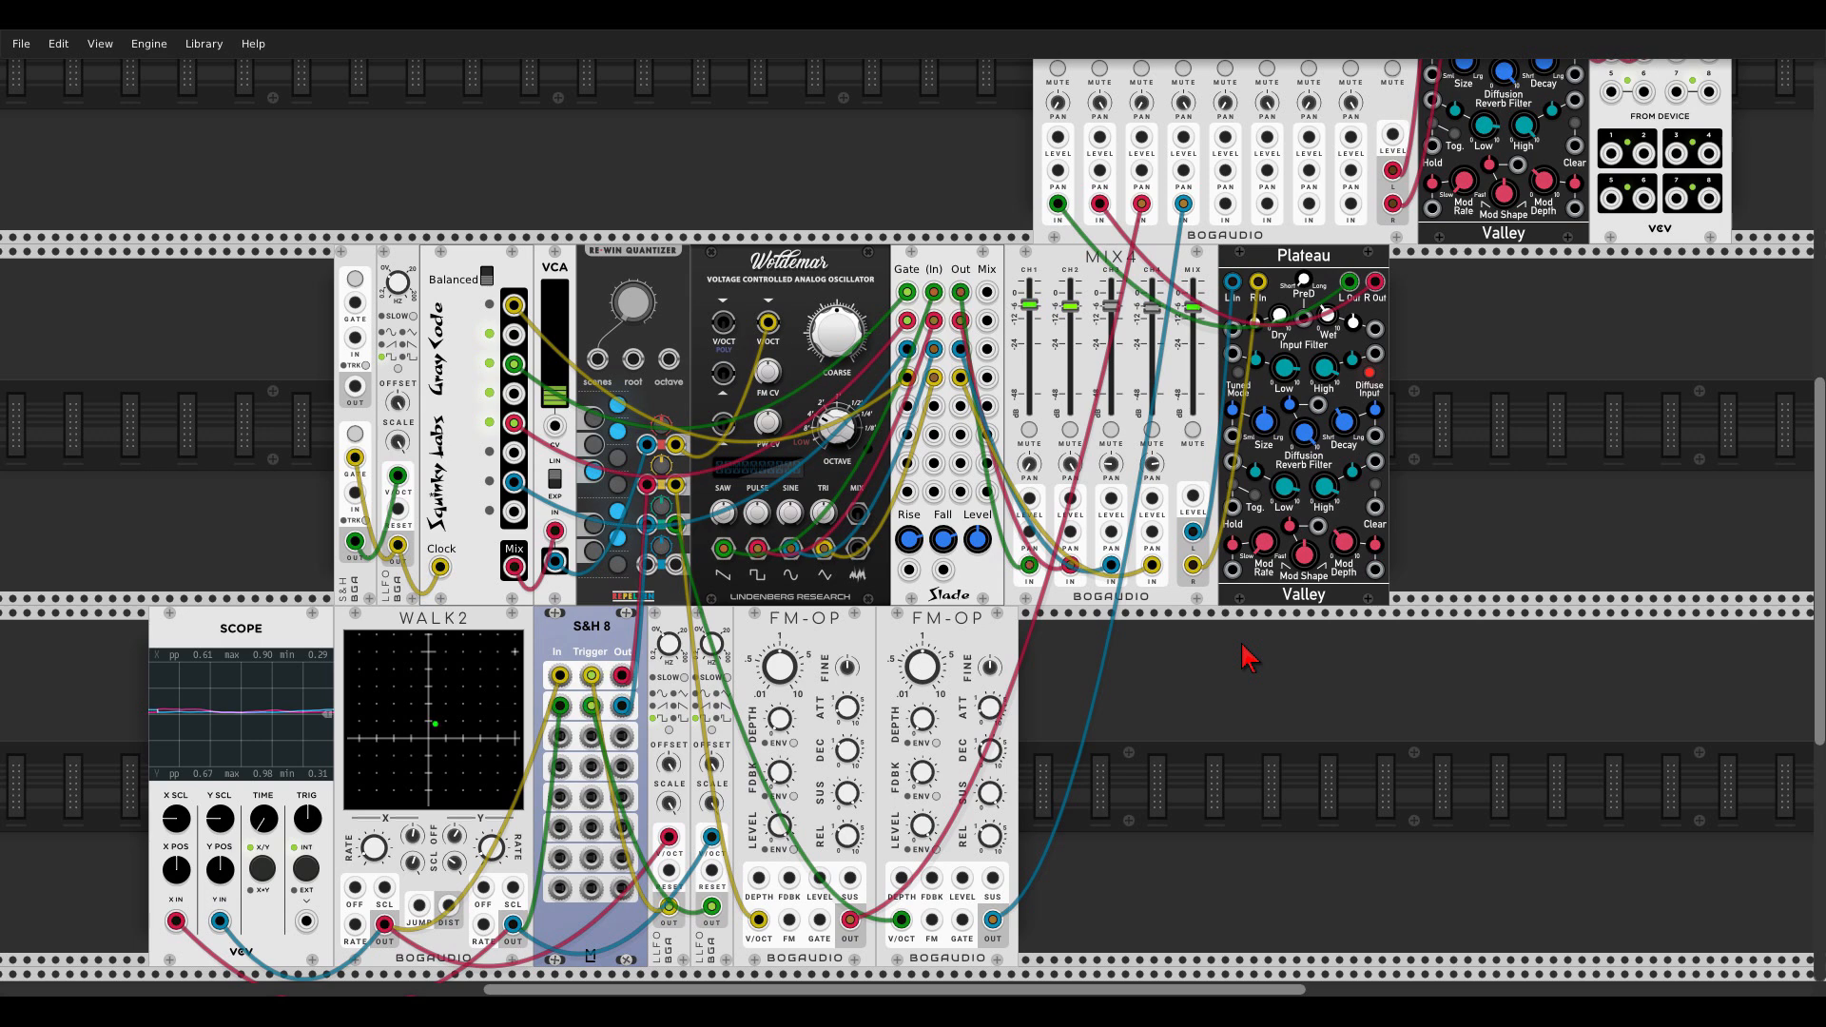
Step: Adjust the feedback on both FM-OP modules, ending at 0% on the first one
scroll(1249, 656, "down", 1)
left_click_drag(922, 725, 922, 716)
left_click_drag(779, 725, 785, 738)
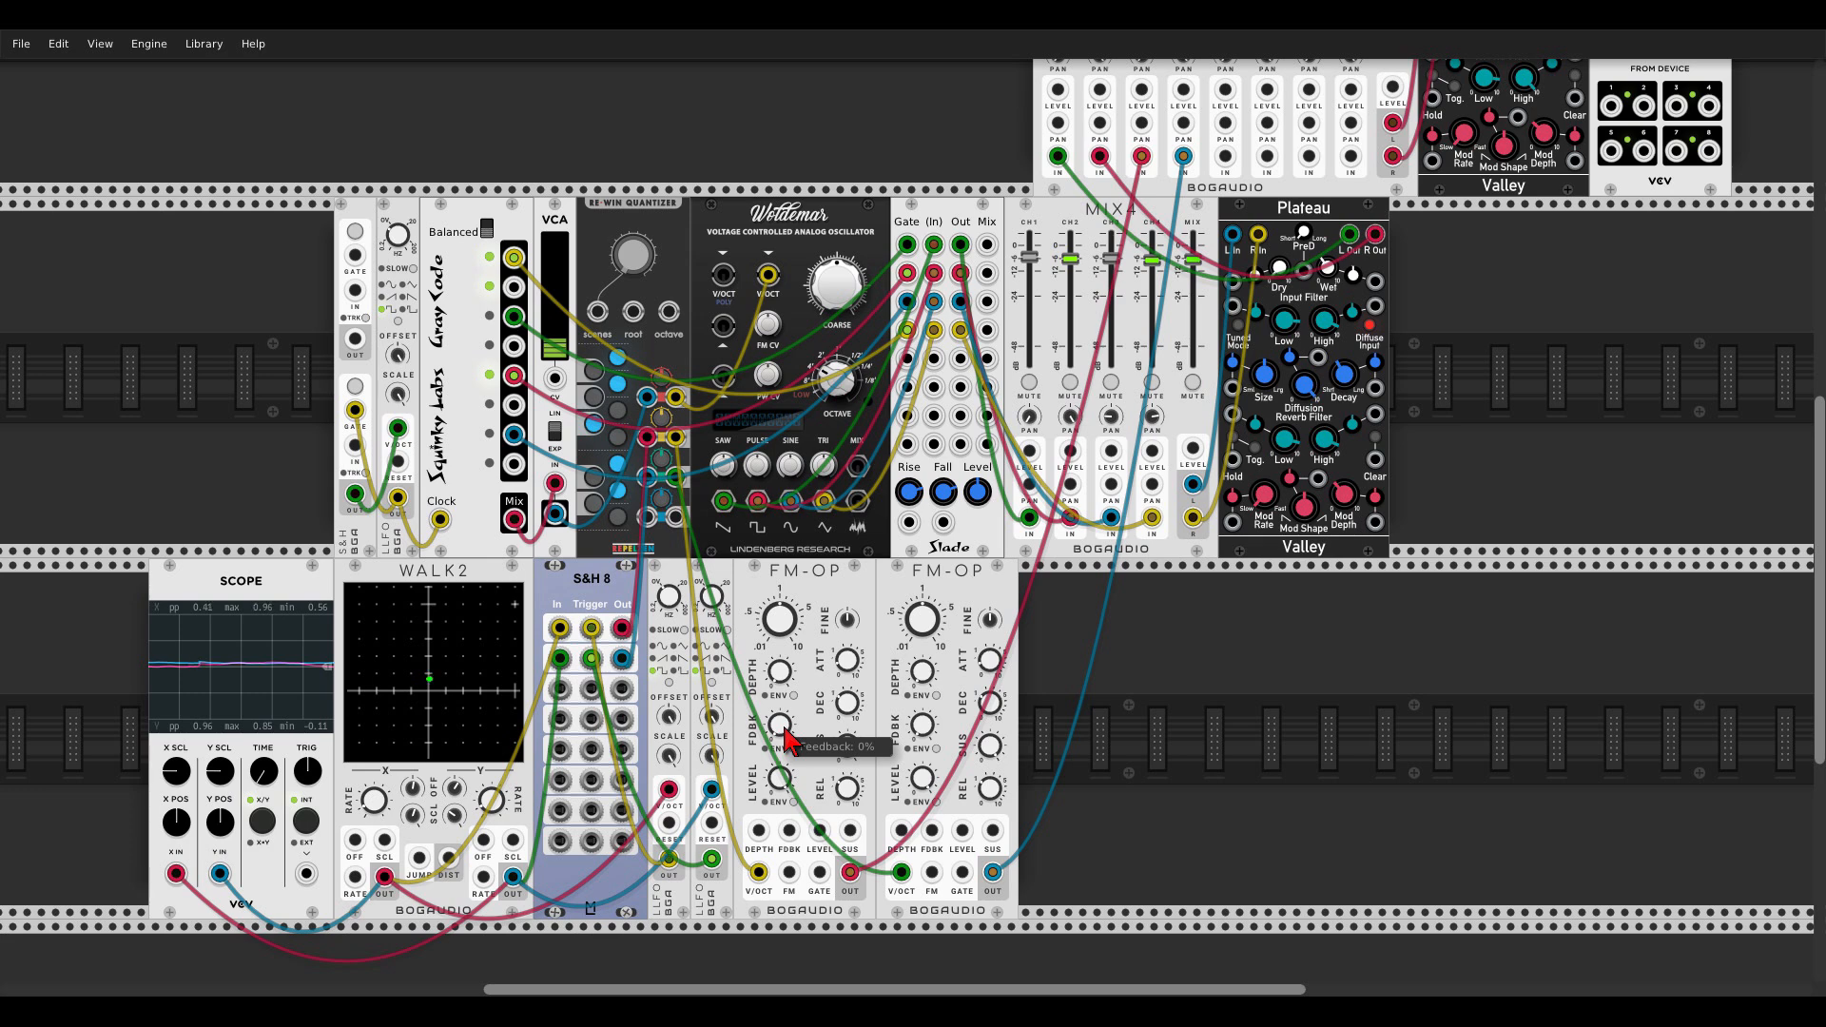
Step: Enable the level envelope on both FM-OPs and adjust their attack and sustain, with the second one's attack at about 0.032 s
scroll(927, 768, "down", 2)
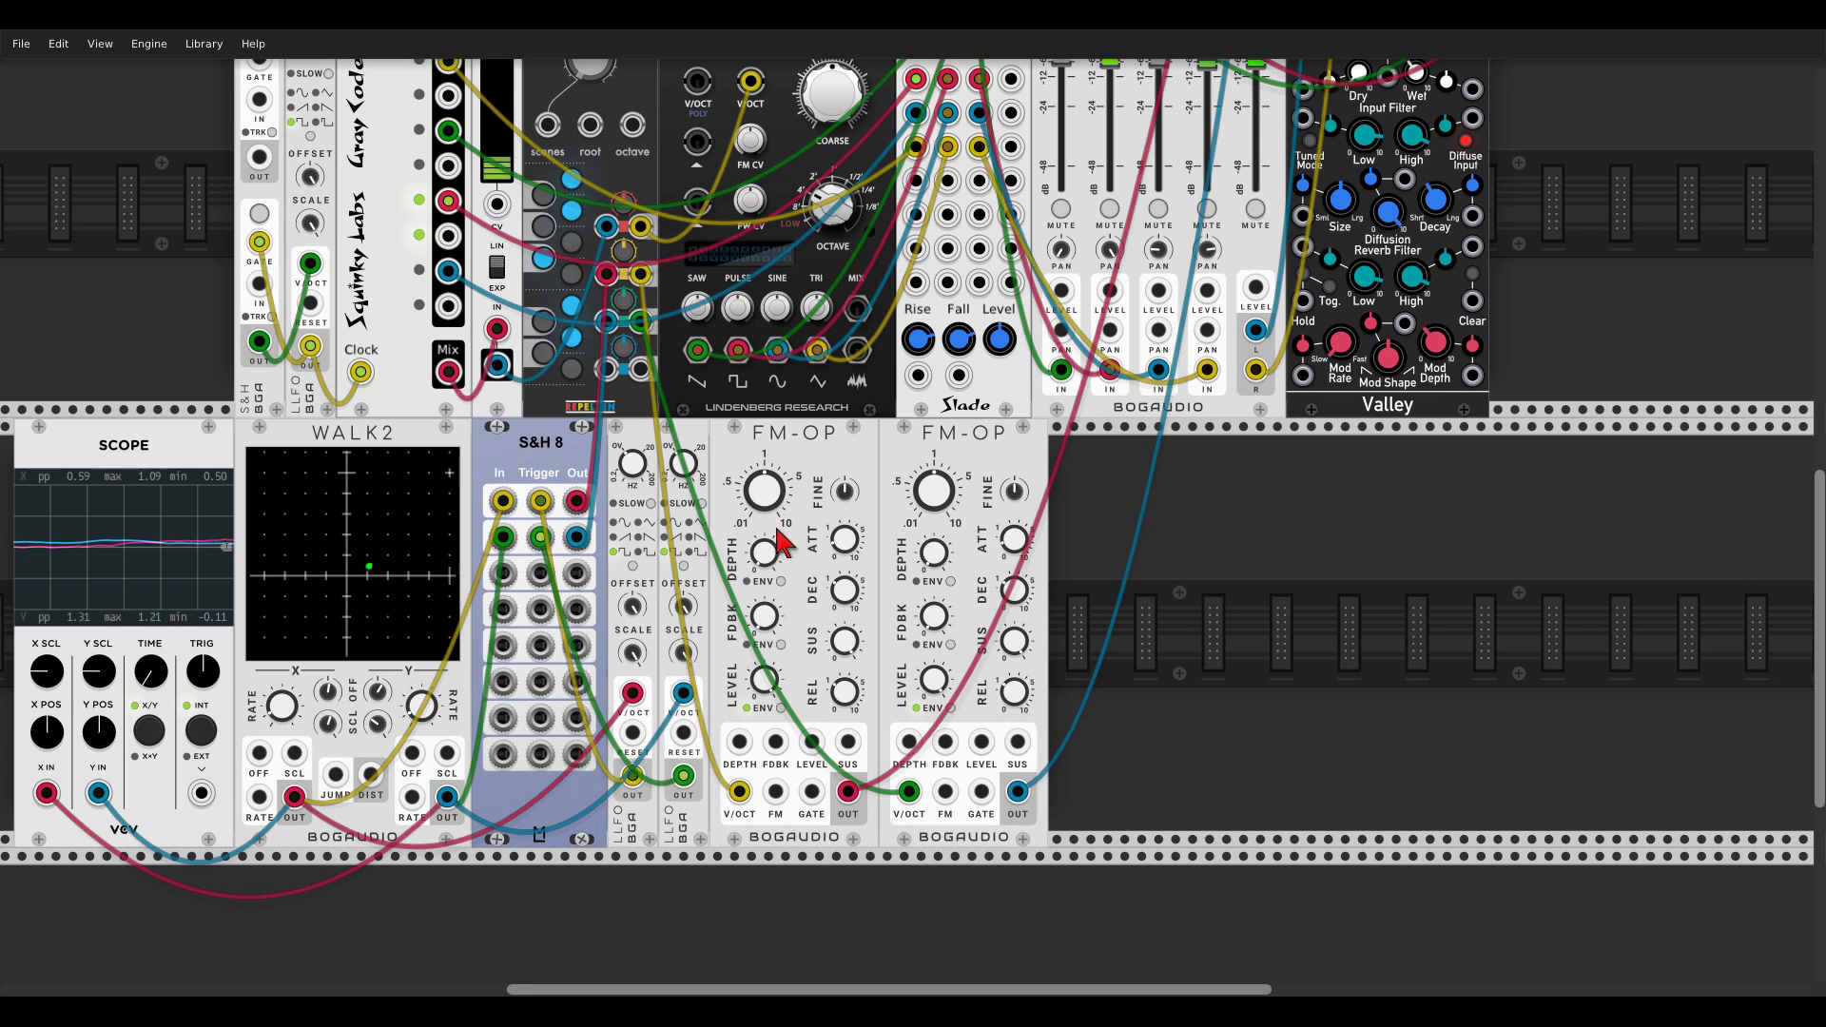
left_click_drag(1004, 541, 1005, 609)
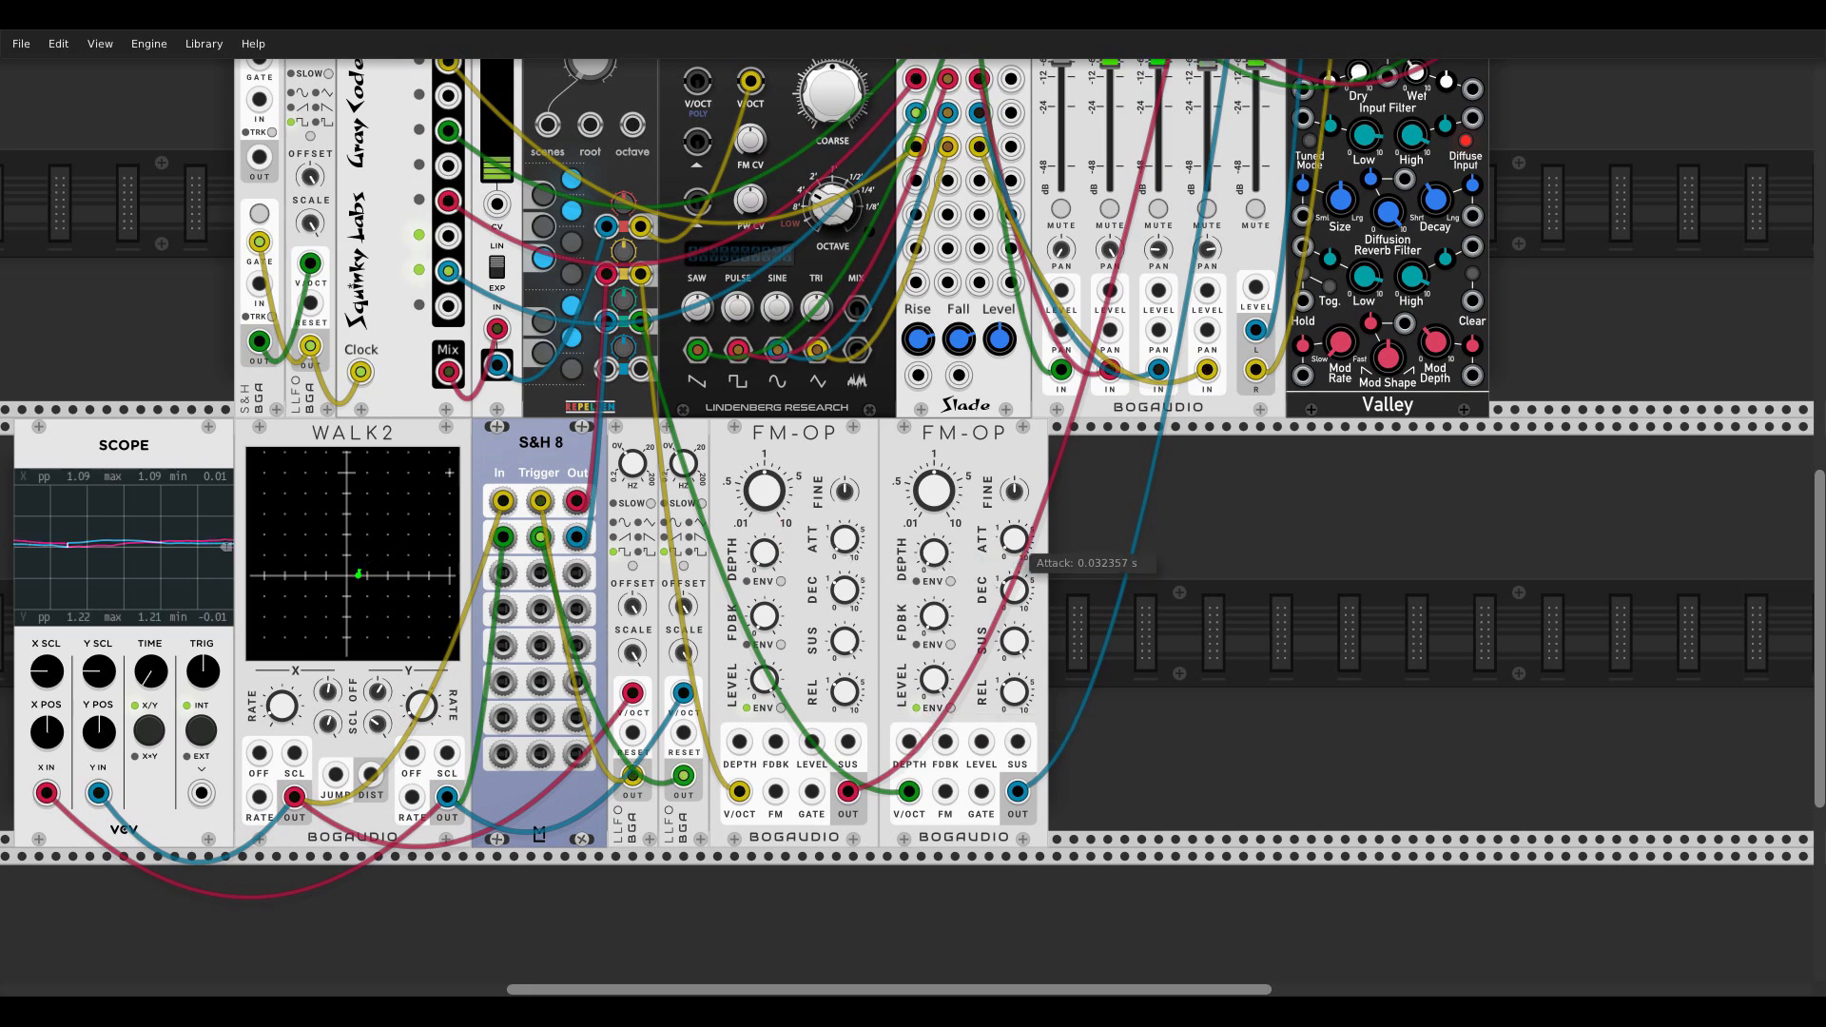
left_click_drag(856, 640, 855, 600)
left_click_drag(1006, 650, 1015, 630)
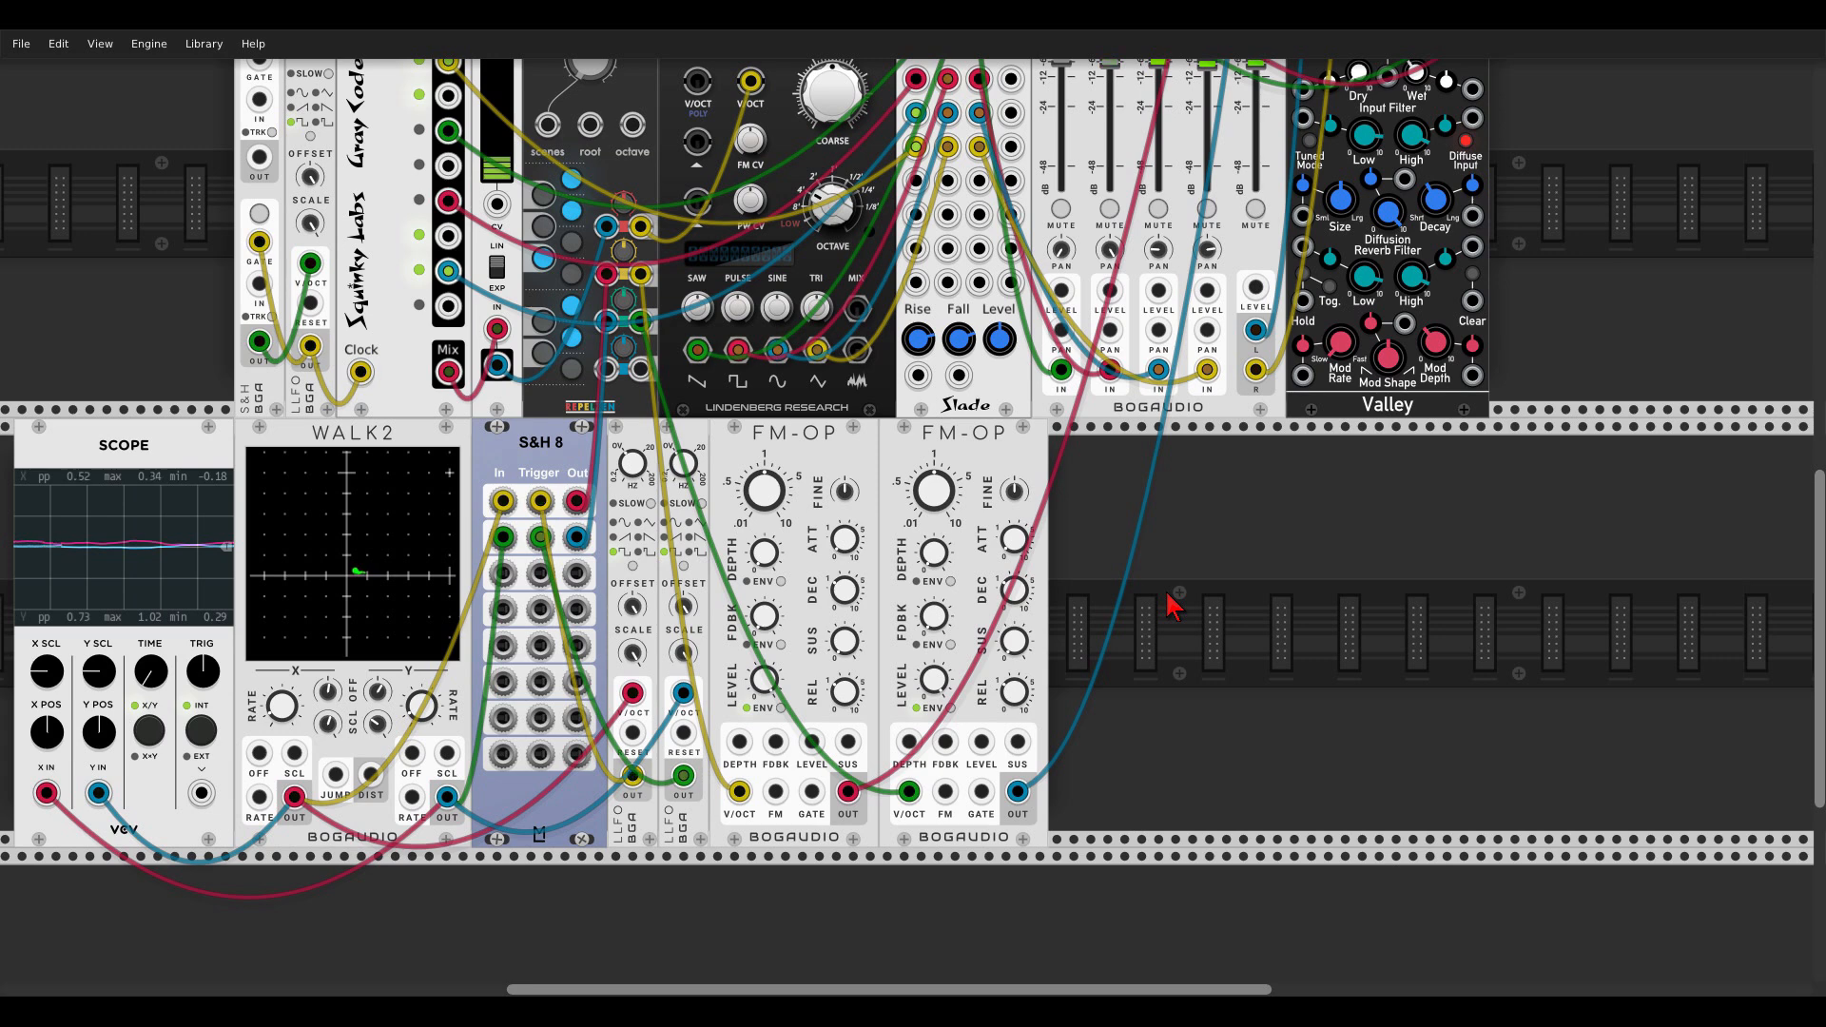
Step: Shift the two FM-OPs to the right and place a RE-TRIG module directly right of the LLFOs
left_click_drag(794, 446, 1014, 456)
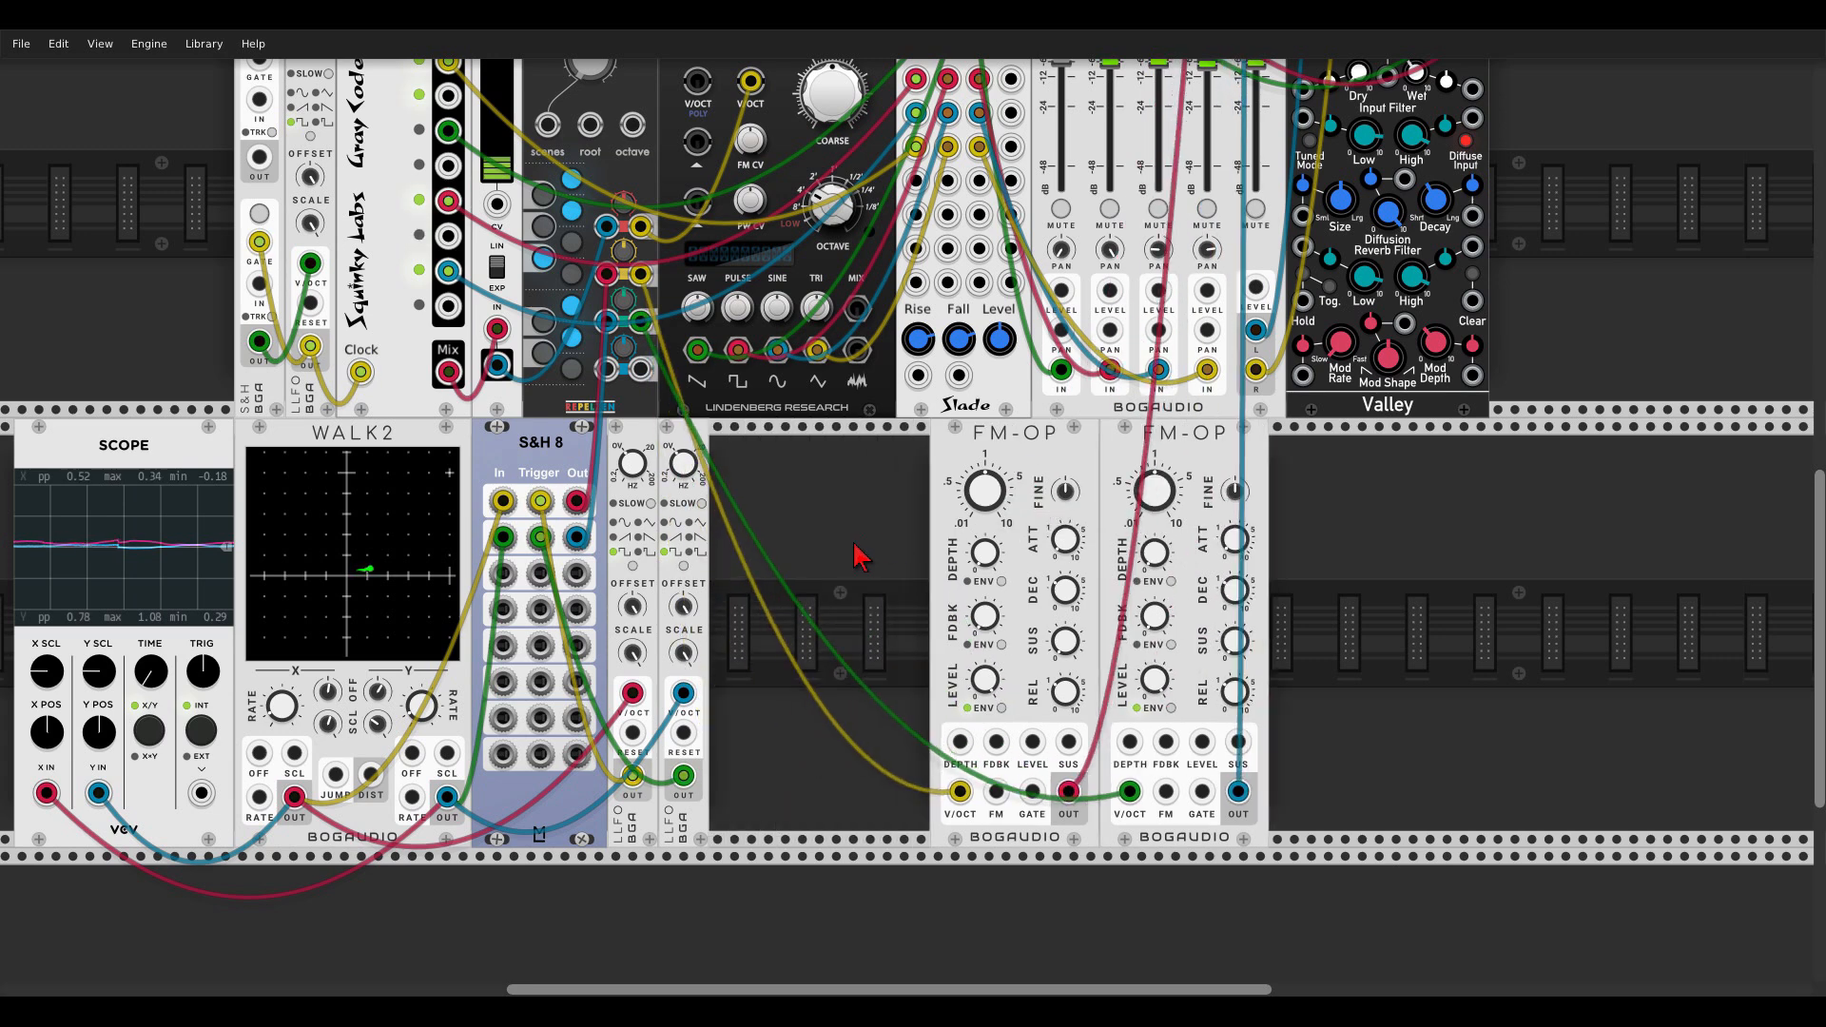
right_click(845, 544)
type("ret")
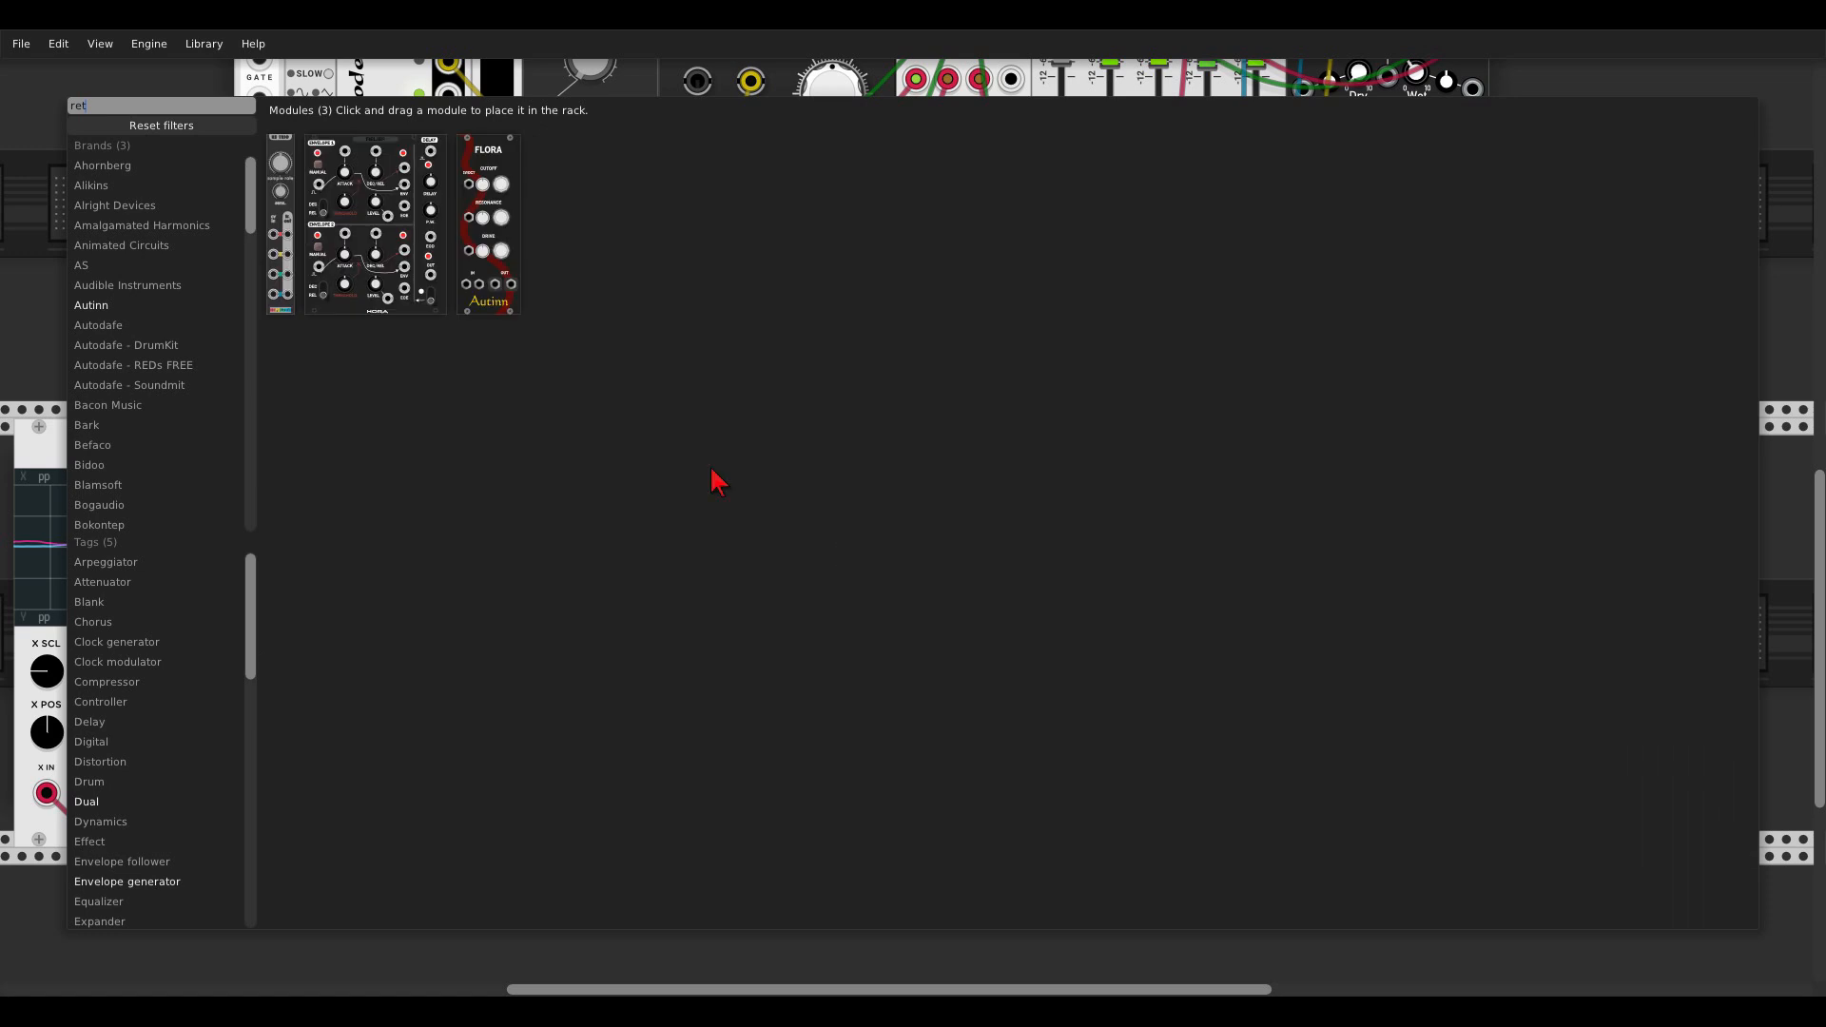
left_click_drag(281, 218, 744, 666)
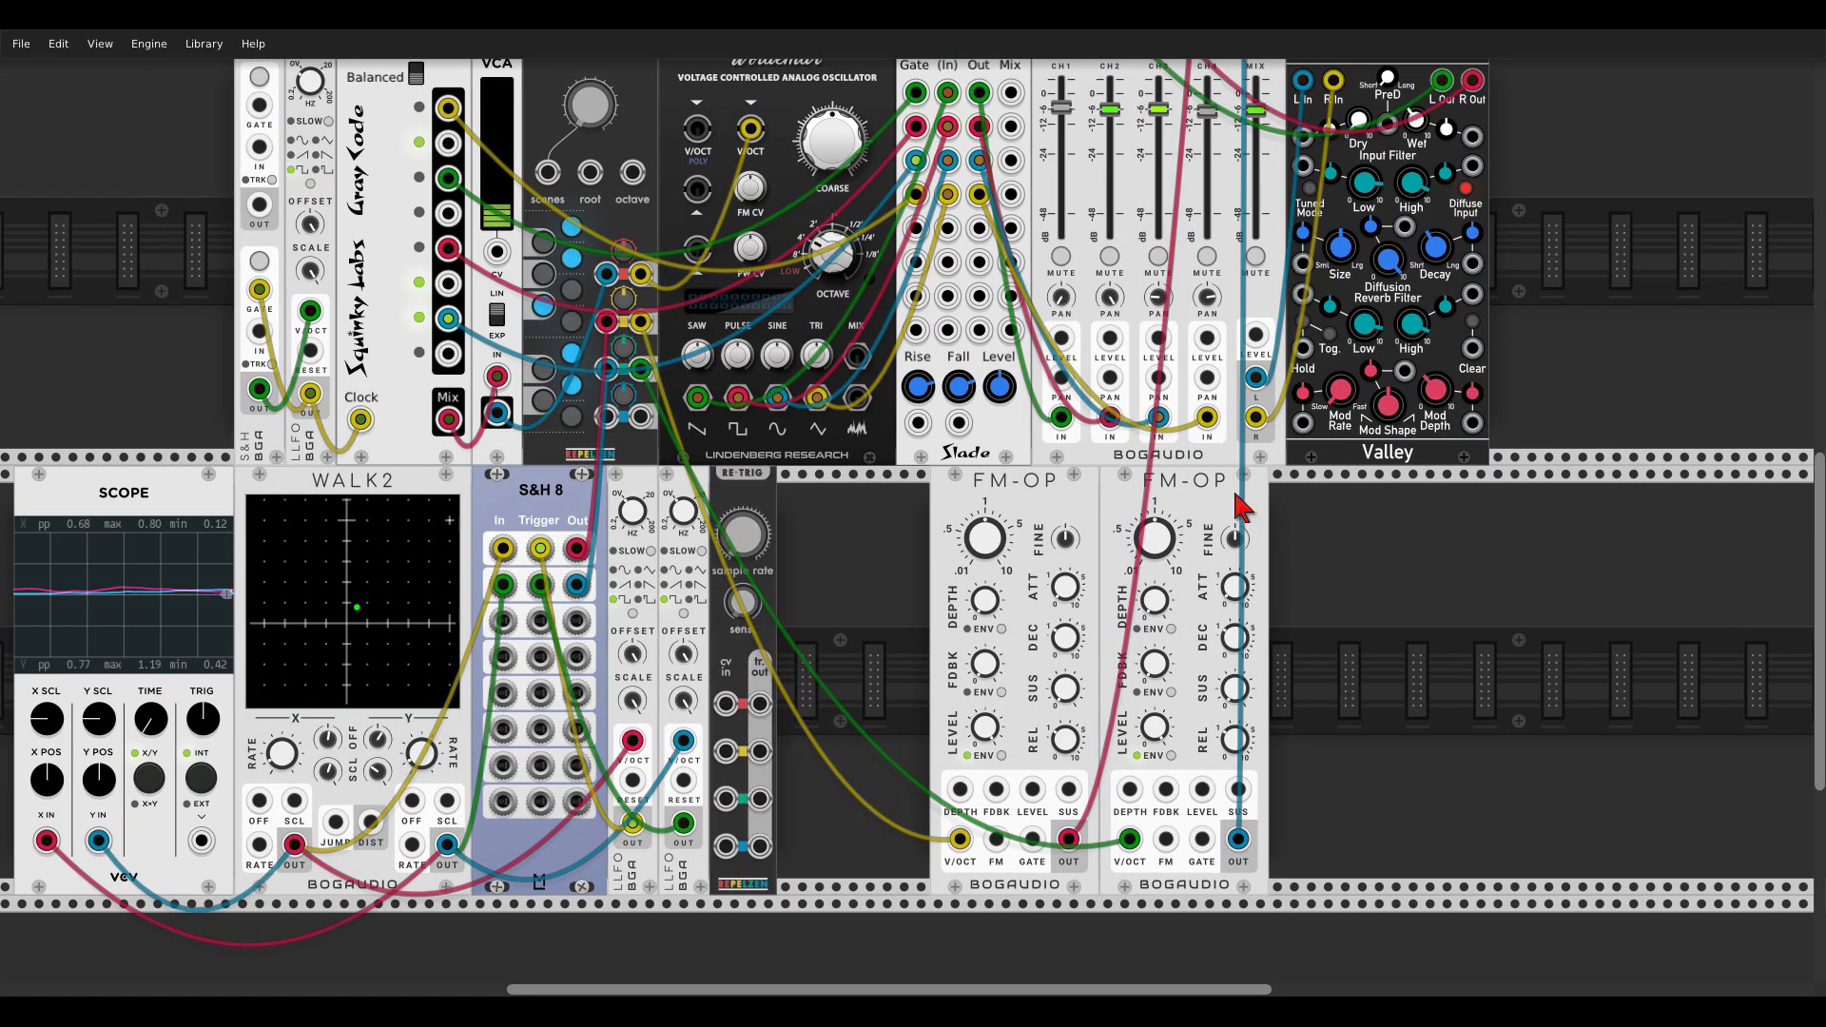
Step: Move the FM-OPs directly beside RE-TRIG and patch the quantizer's second and third outputs through RE-TRIG into their gate inputs
left_click_drag(1104, 515, 1089, 518)
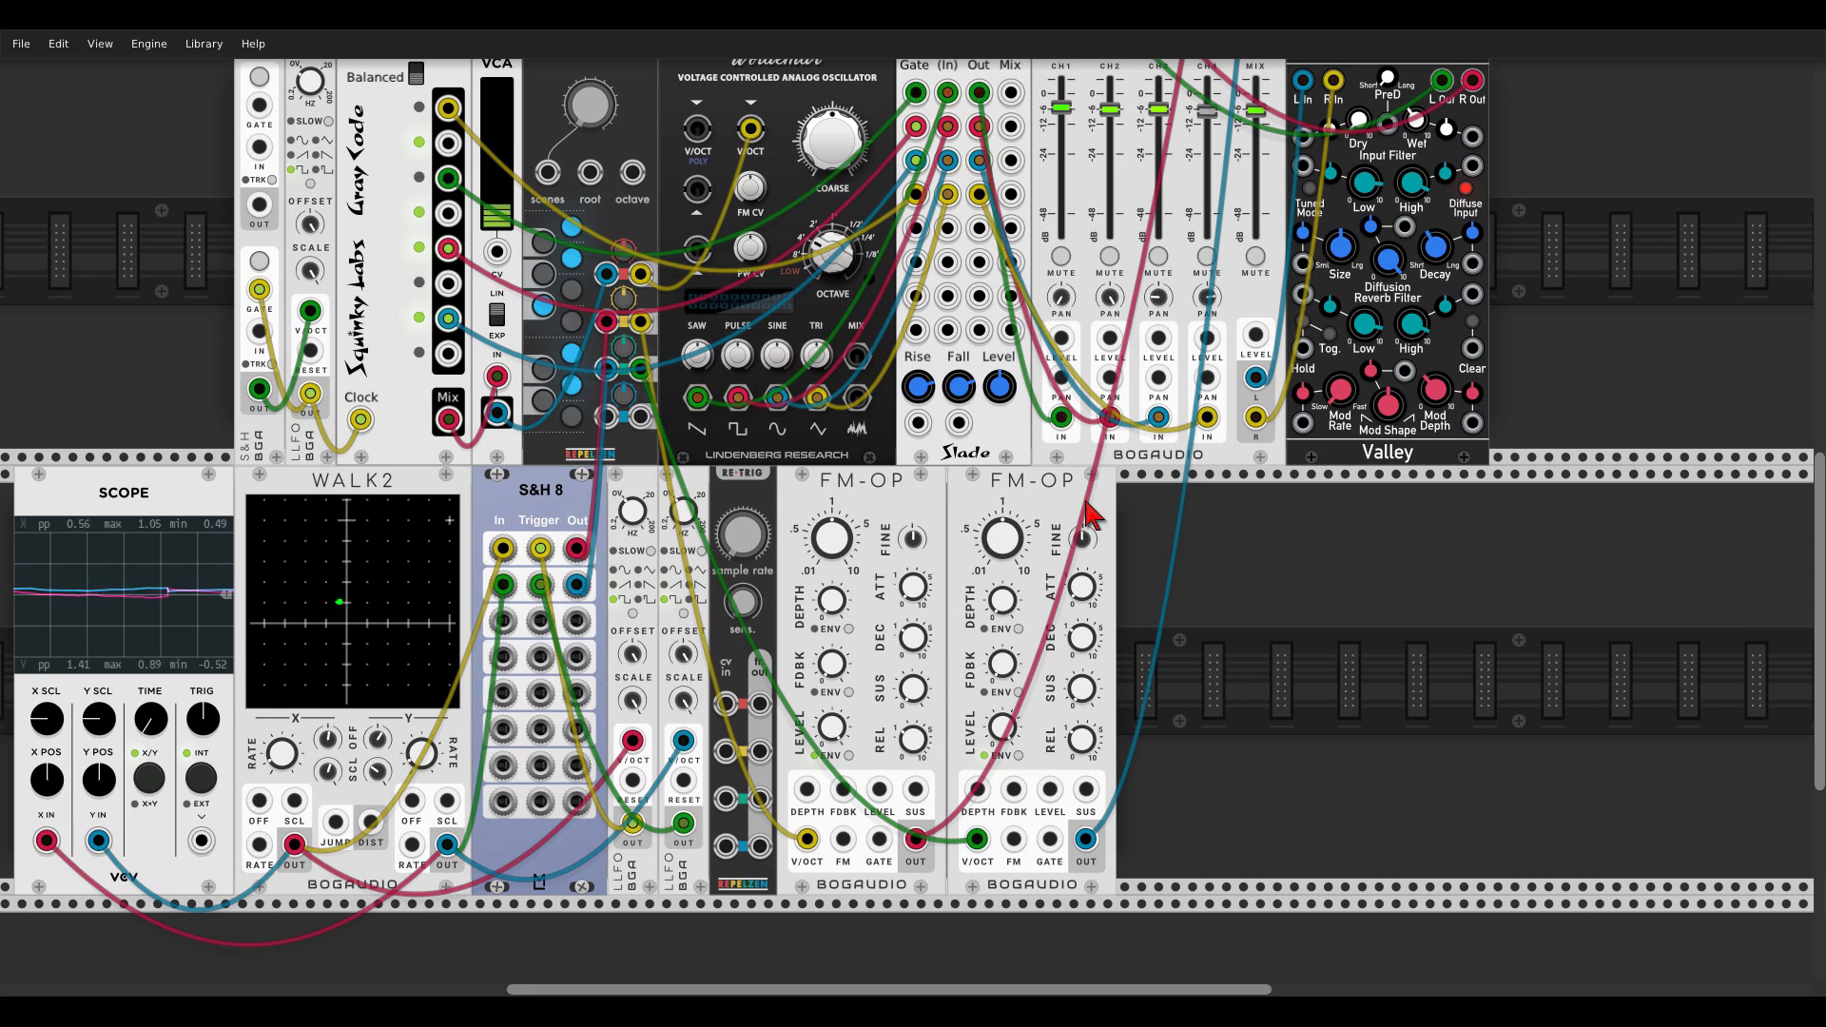
left_click_drag(726, 703, 656, 338)
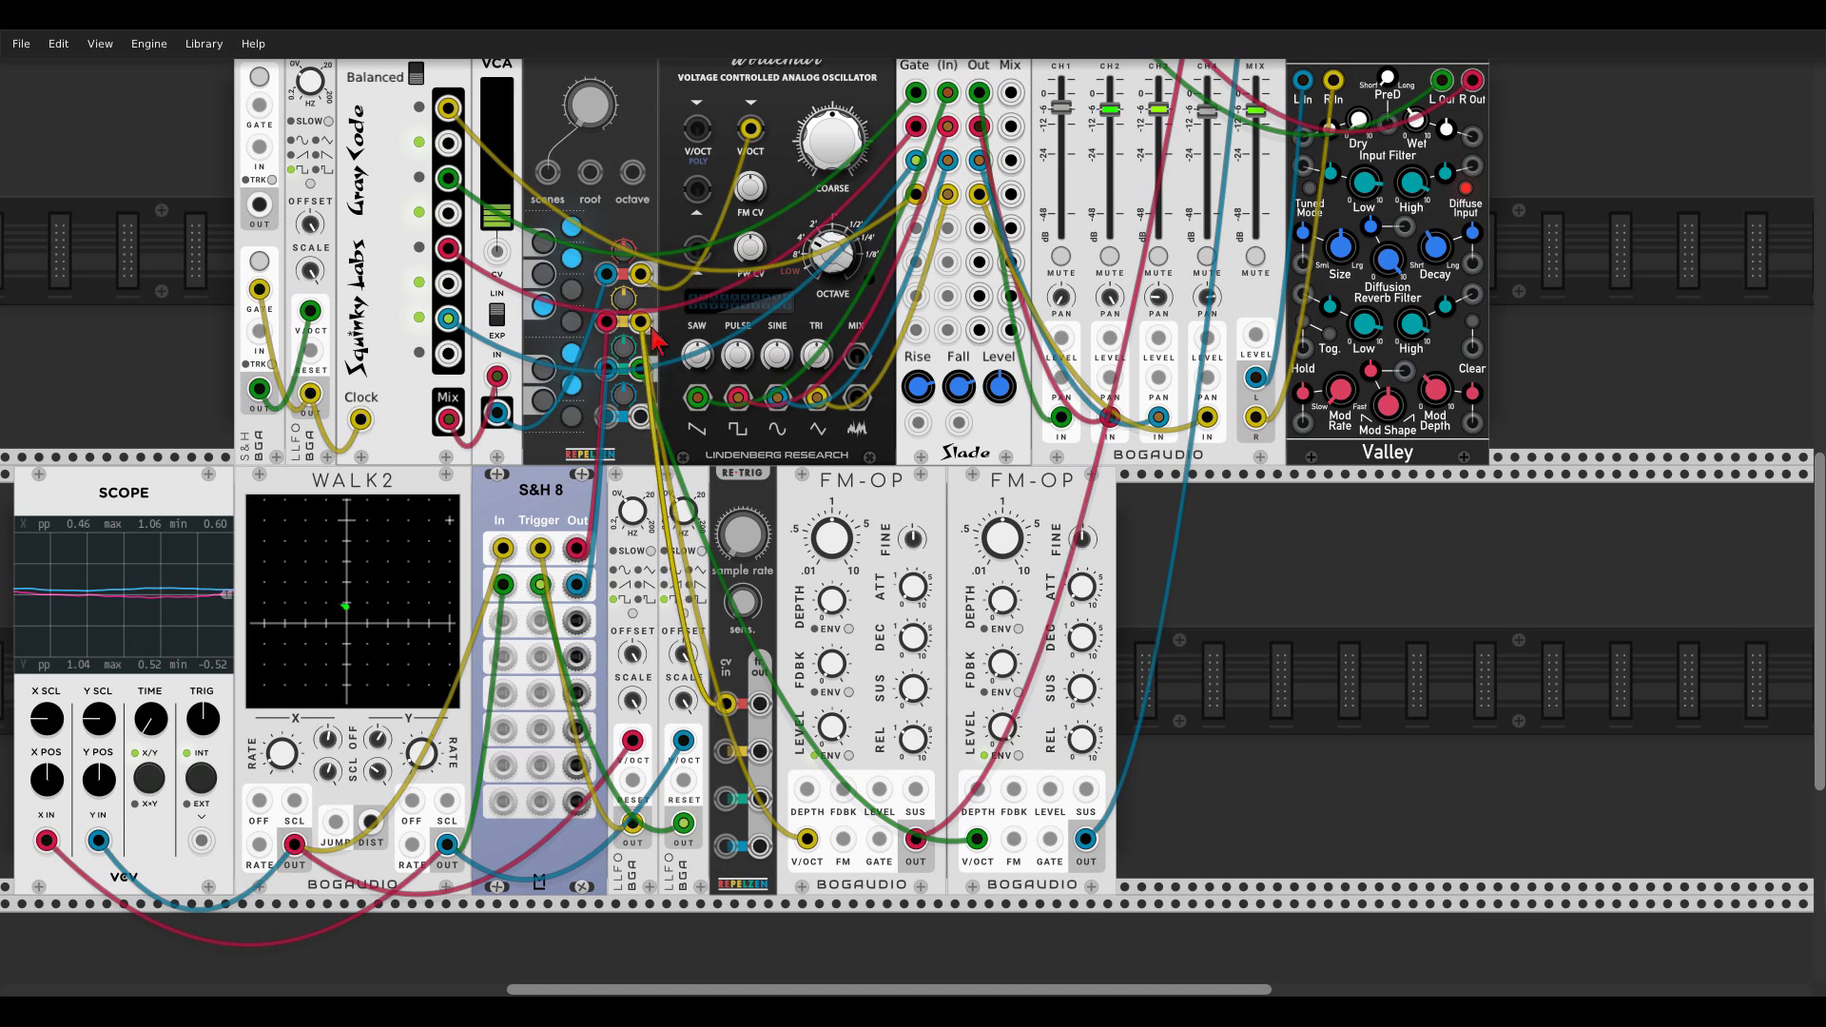
left_click_drag(726, 751, 651, 374)
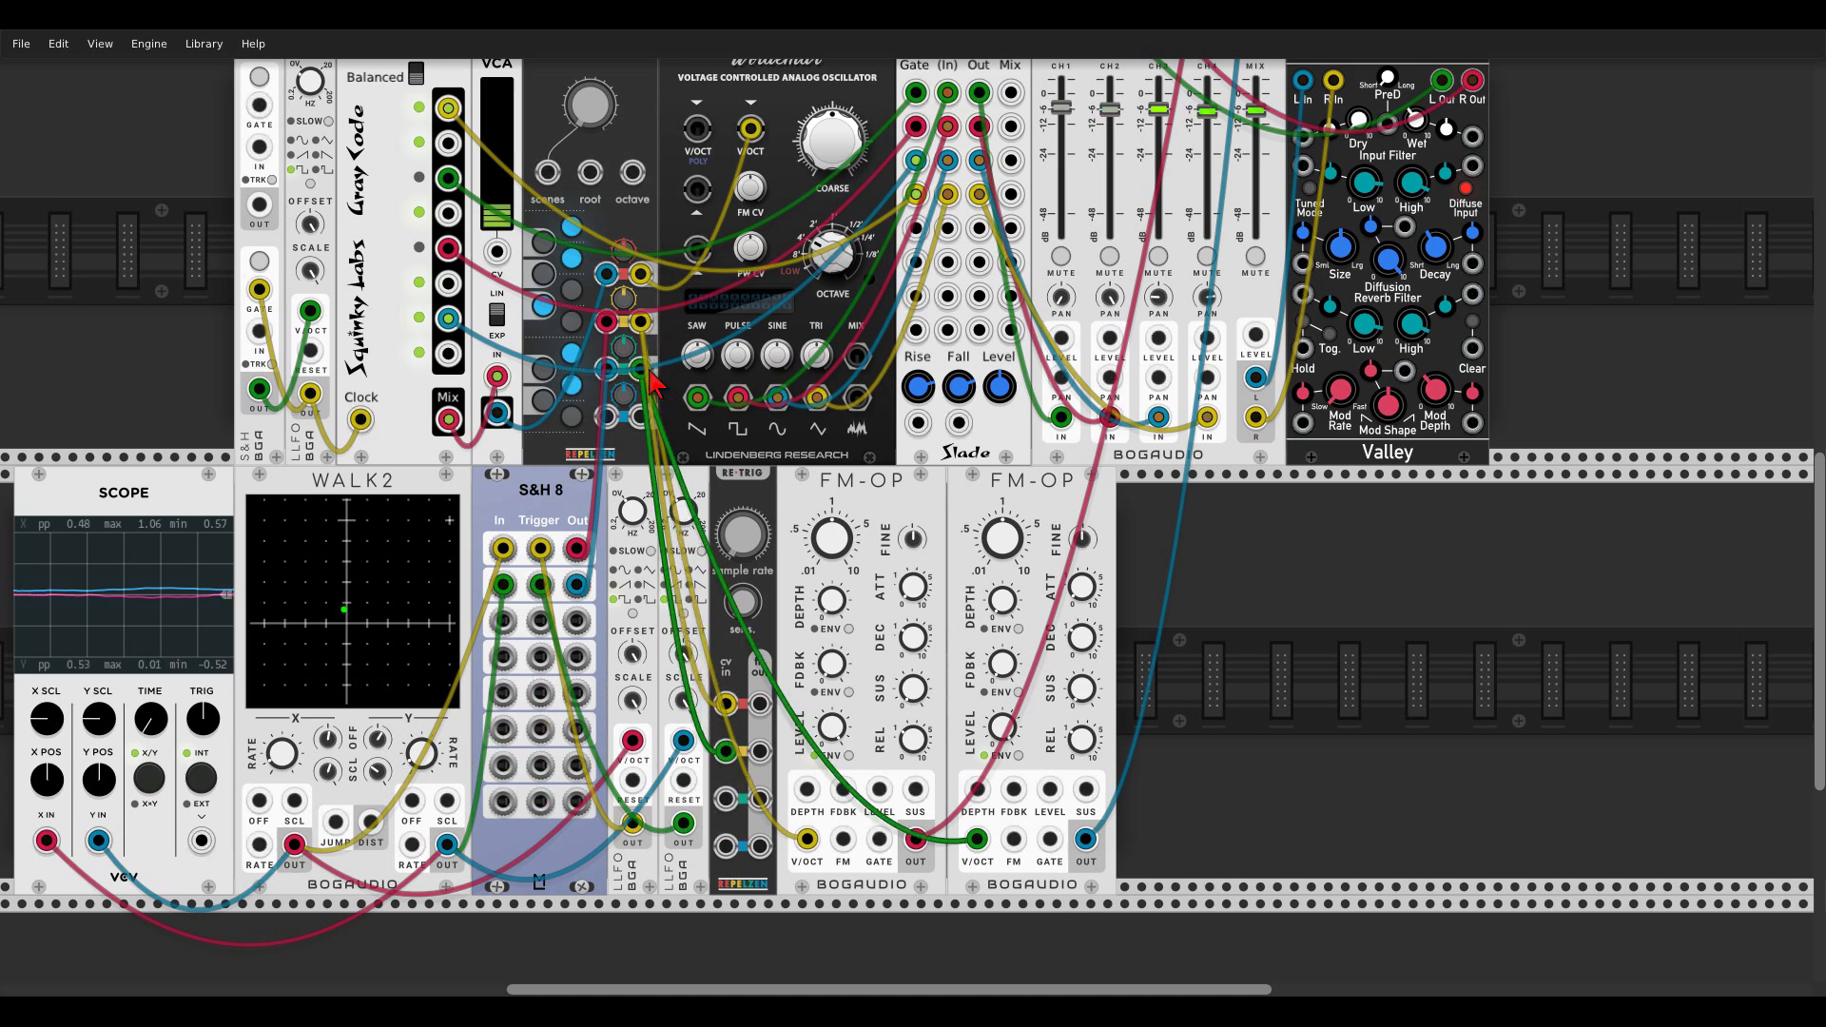
left_click_drag(760, 704, 879, 839)
left_click_drag(760, 752, 1049, 841)
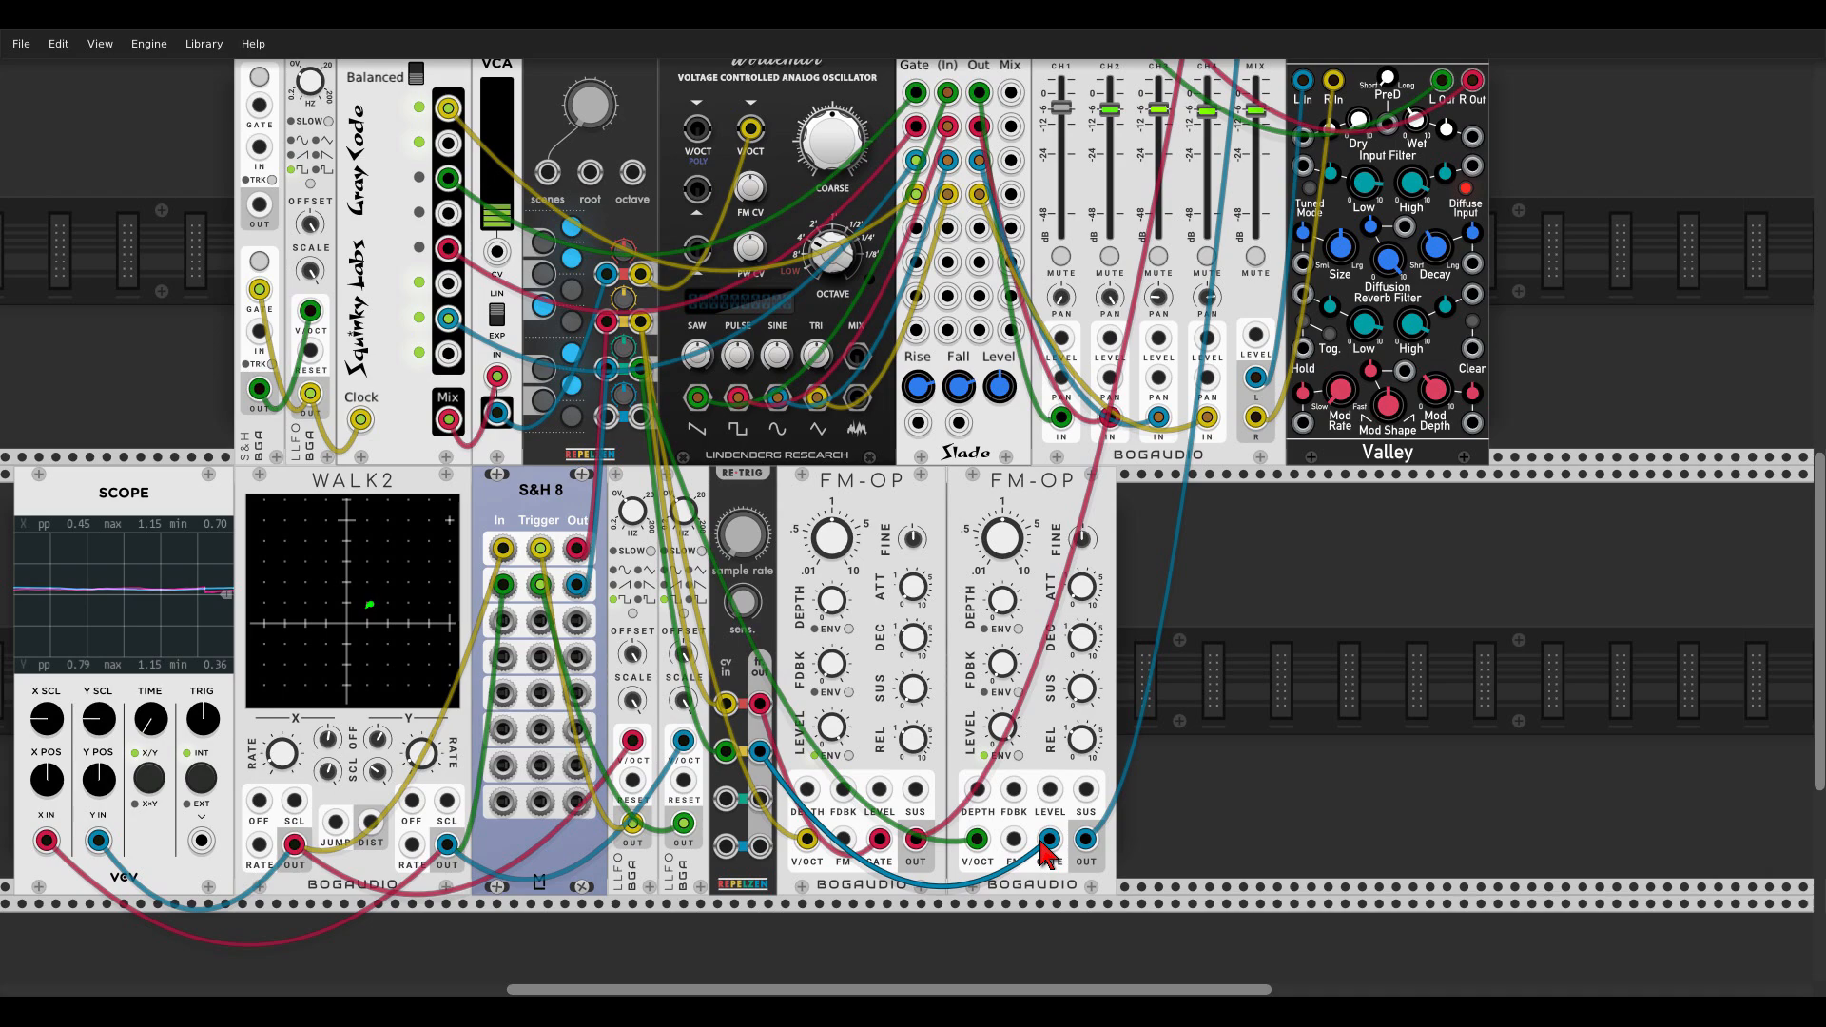
Step: Patch Gray Code's second and sixth outputs into Slade's fifth and sixth gates, and Slade's matching outputs into WALK2's X and Y rate inputs
scroll(1350, 371, "up", 5)
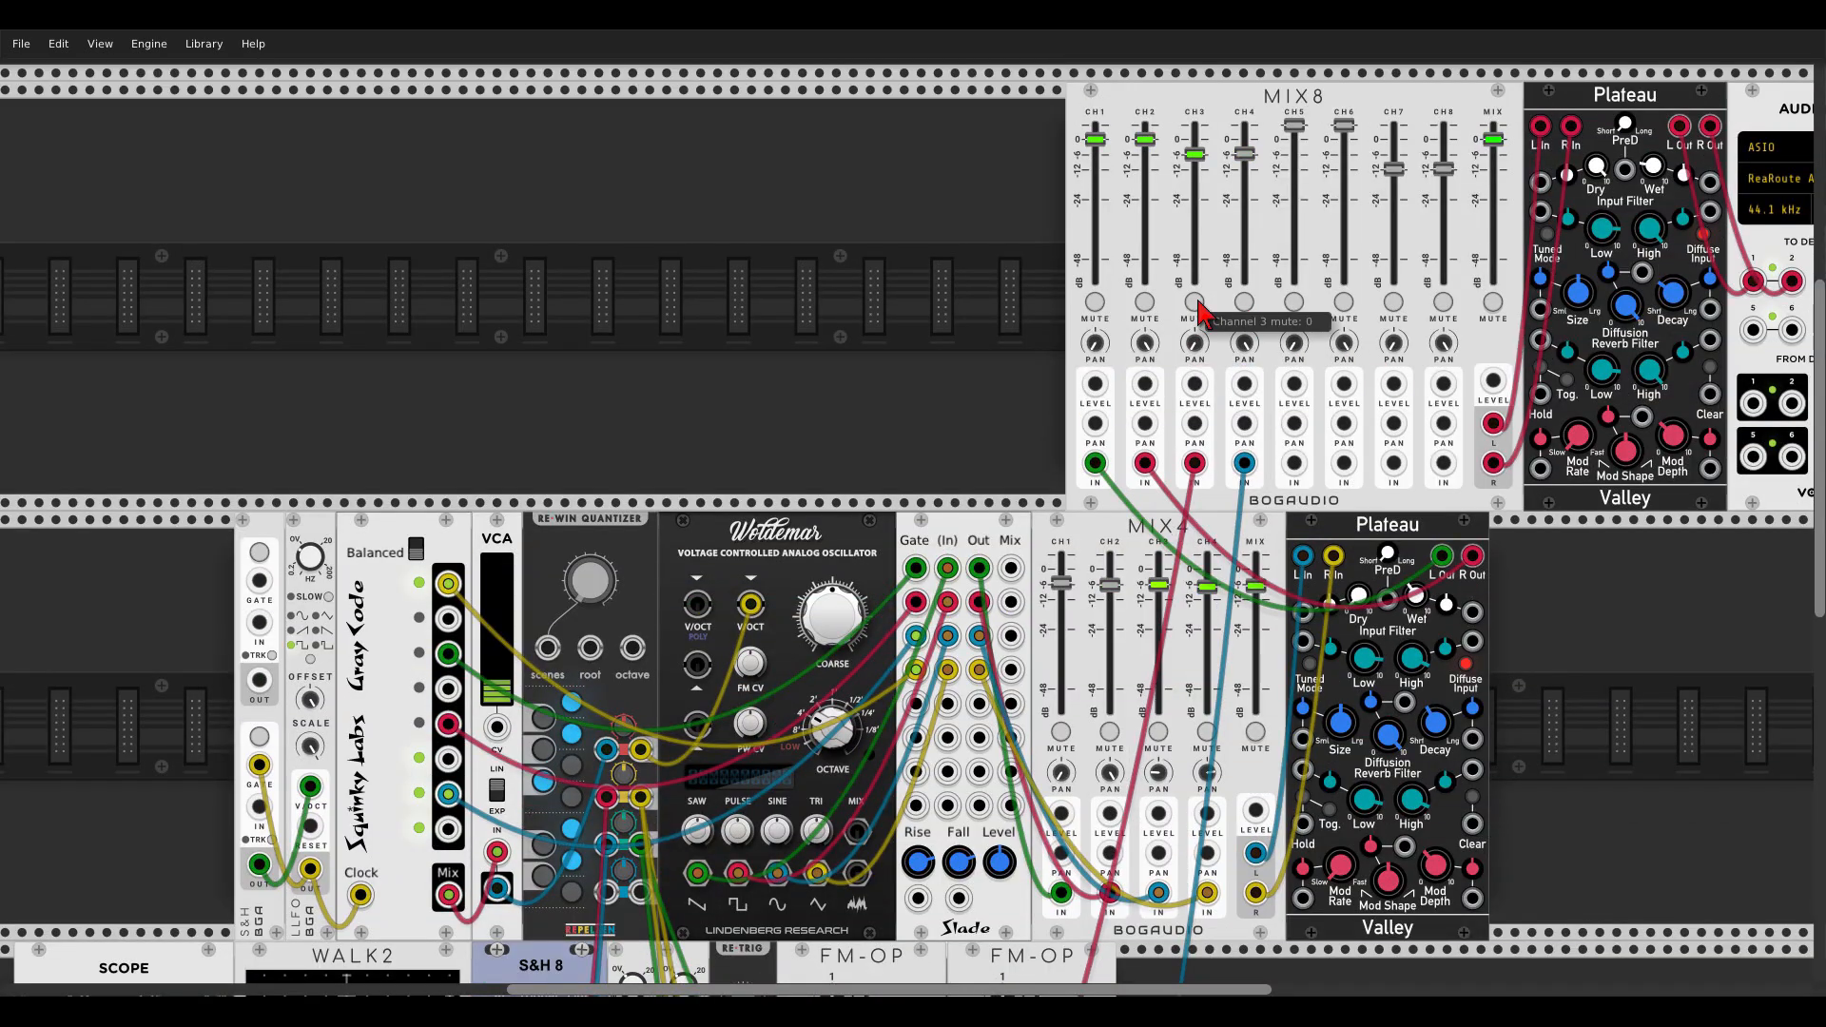
scroll(960, 560, "down", 5)
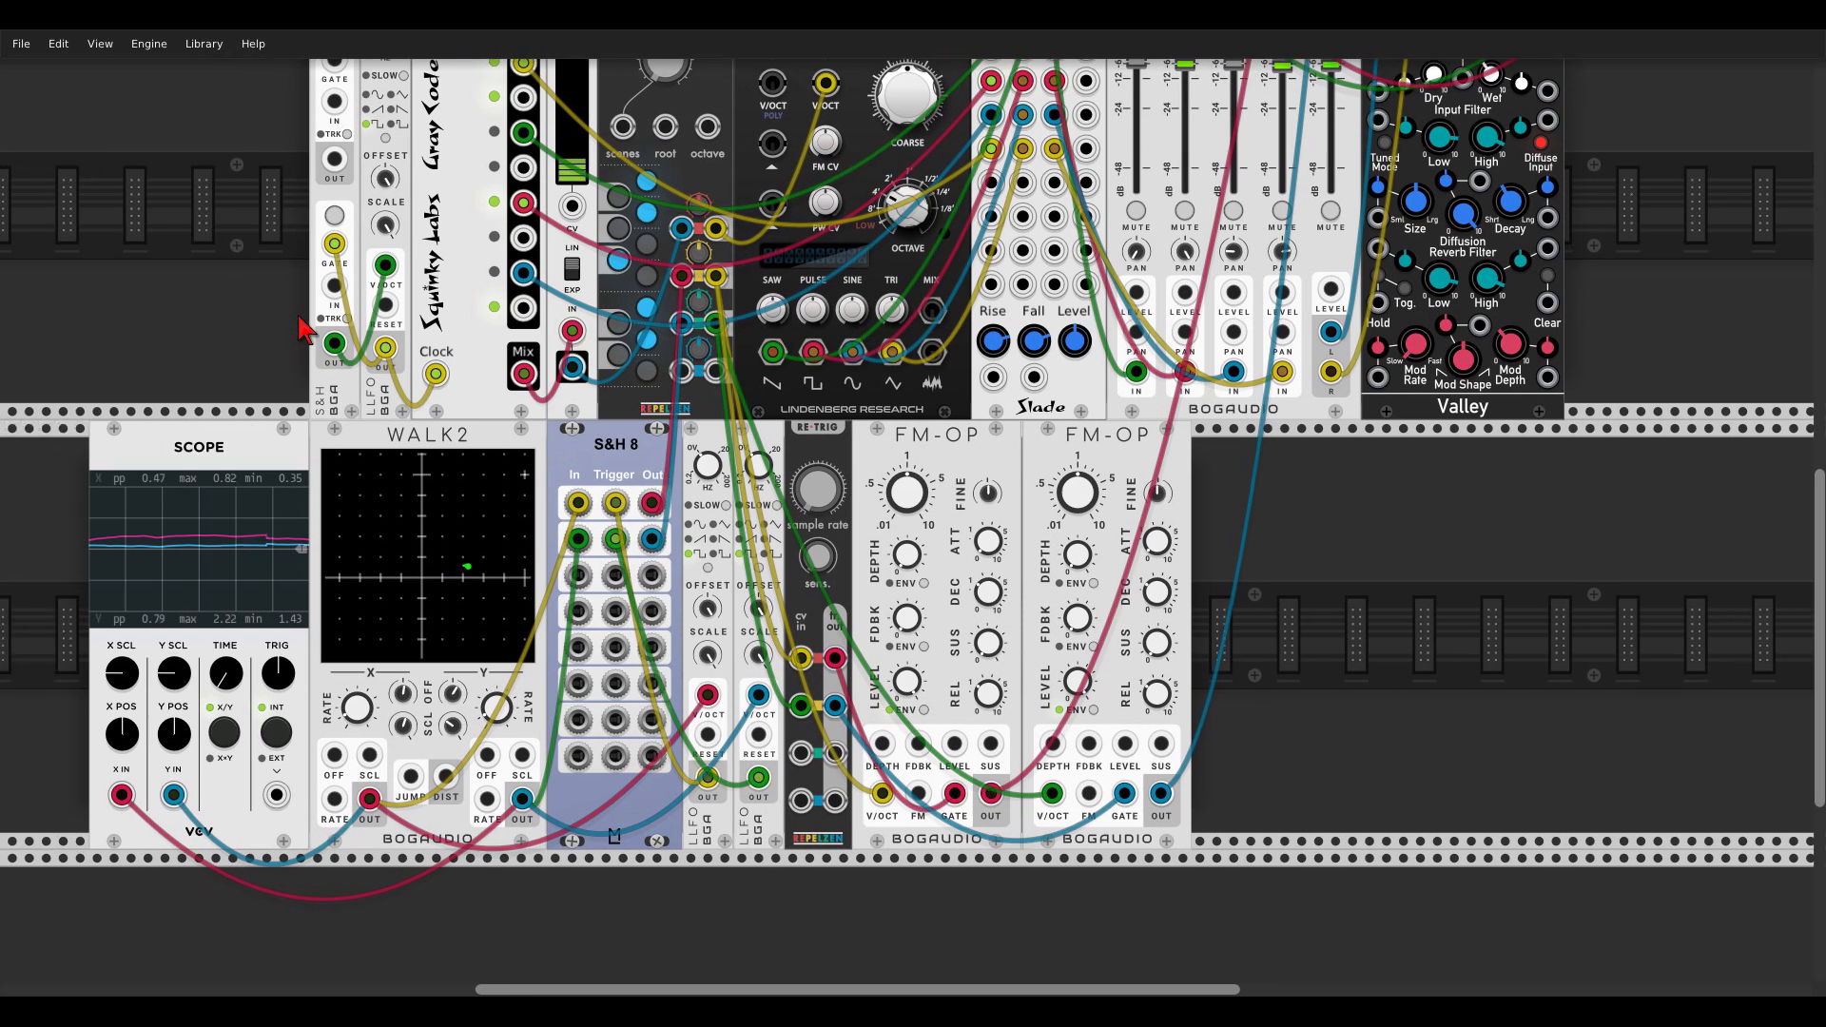
left_click_drag(216, 330, 277, 379)
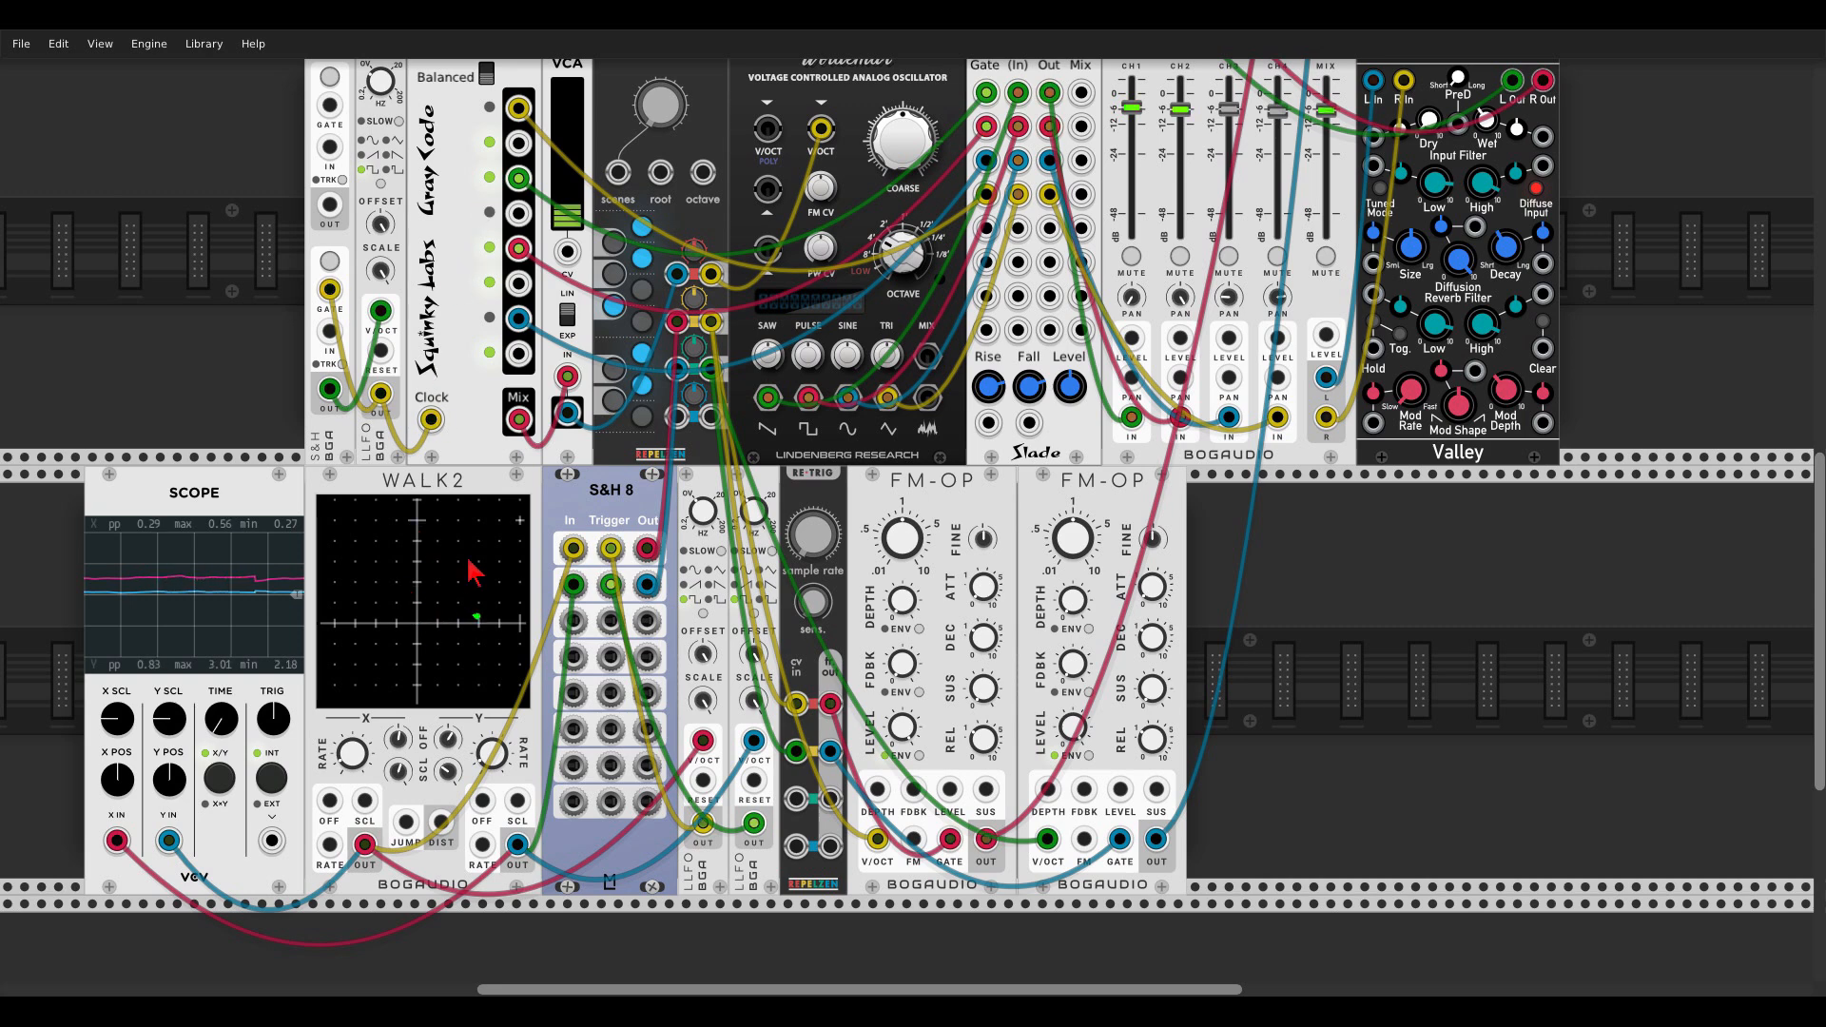
scroll(546, 518, "up", 2)
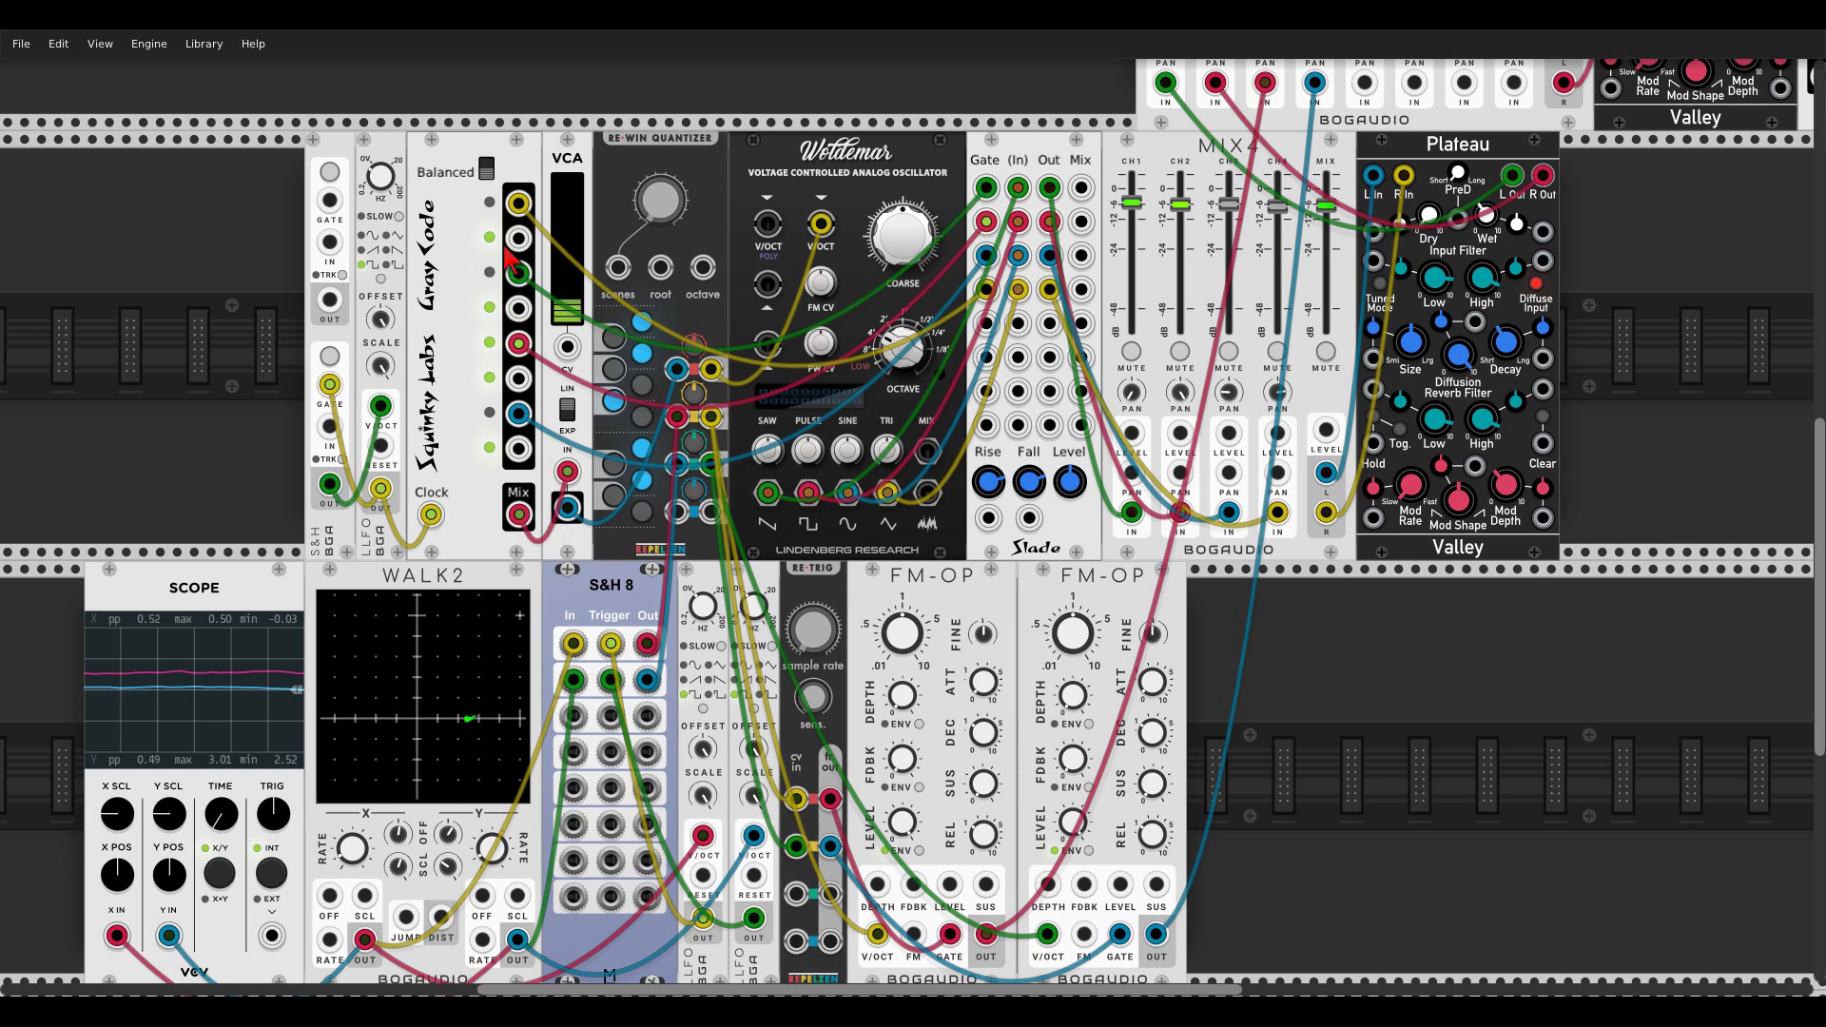
left_click_drag(518, 238, 521, 378)
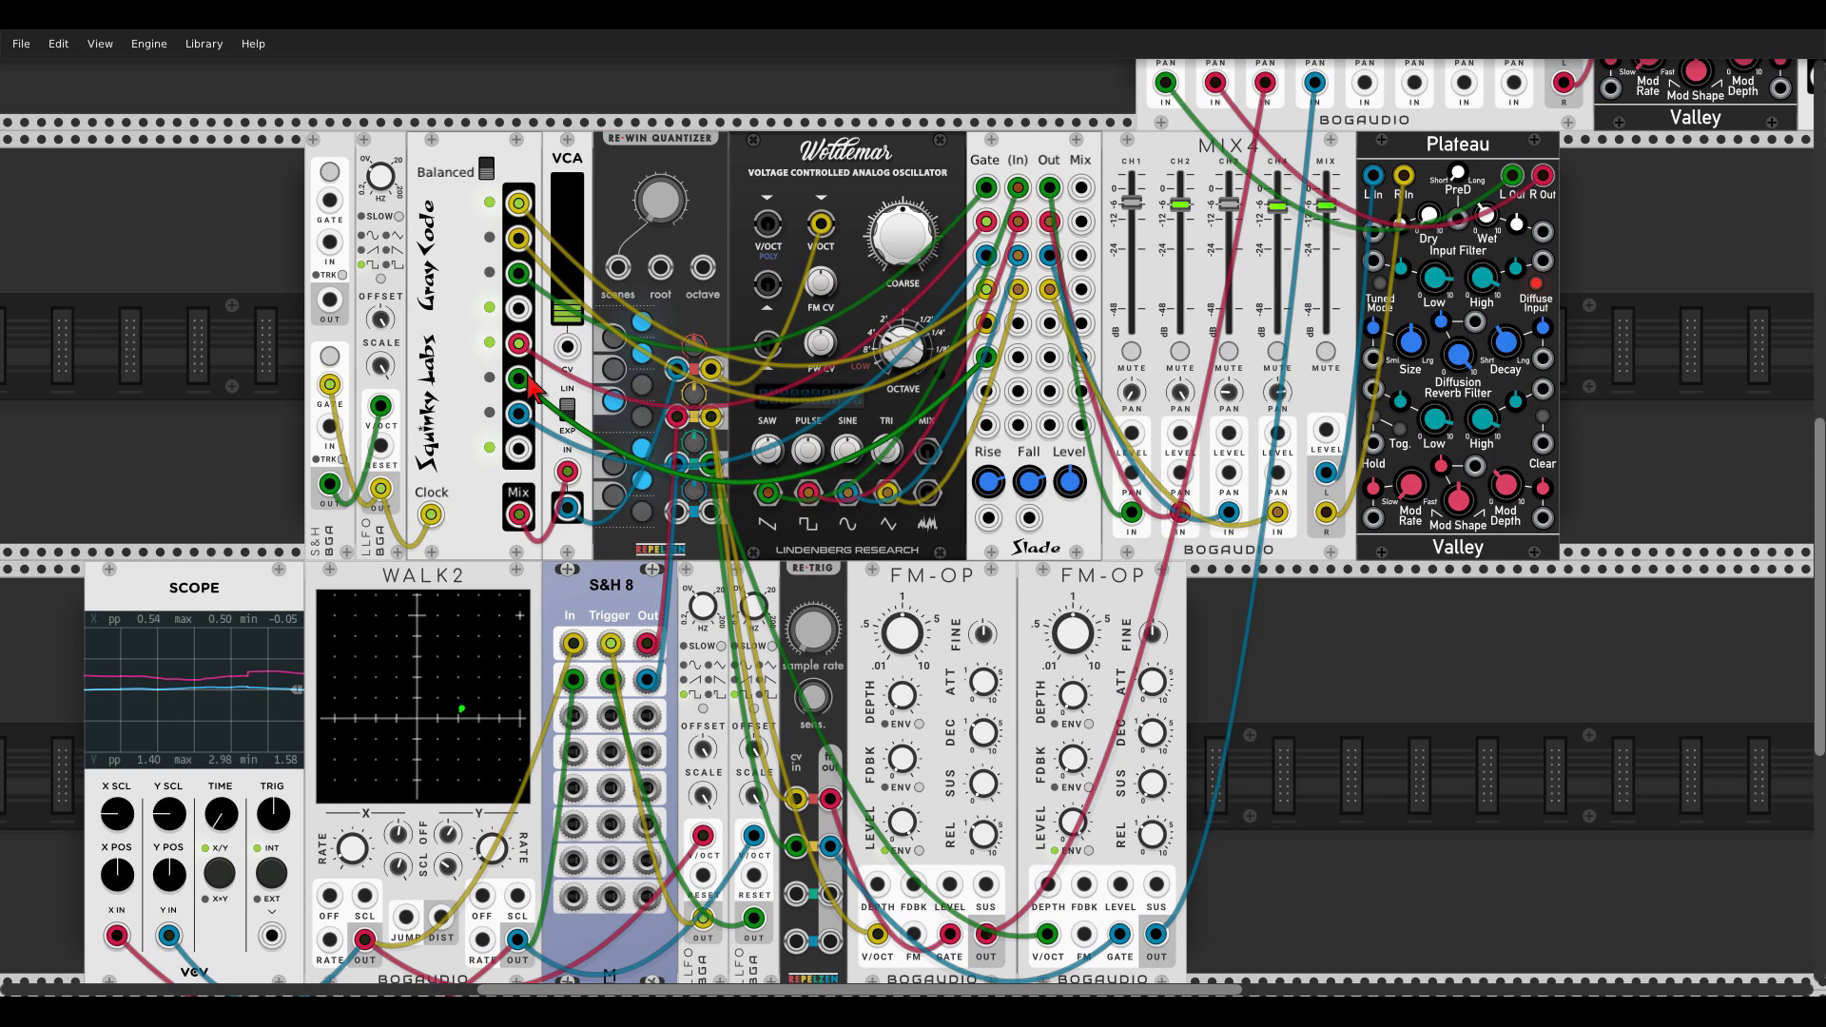
left_click_drag(1050, 323, 331, 940)
left_click_drag(483, 940, 1049, 356)
scroll(266, 423, "down", 3)
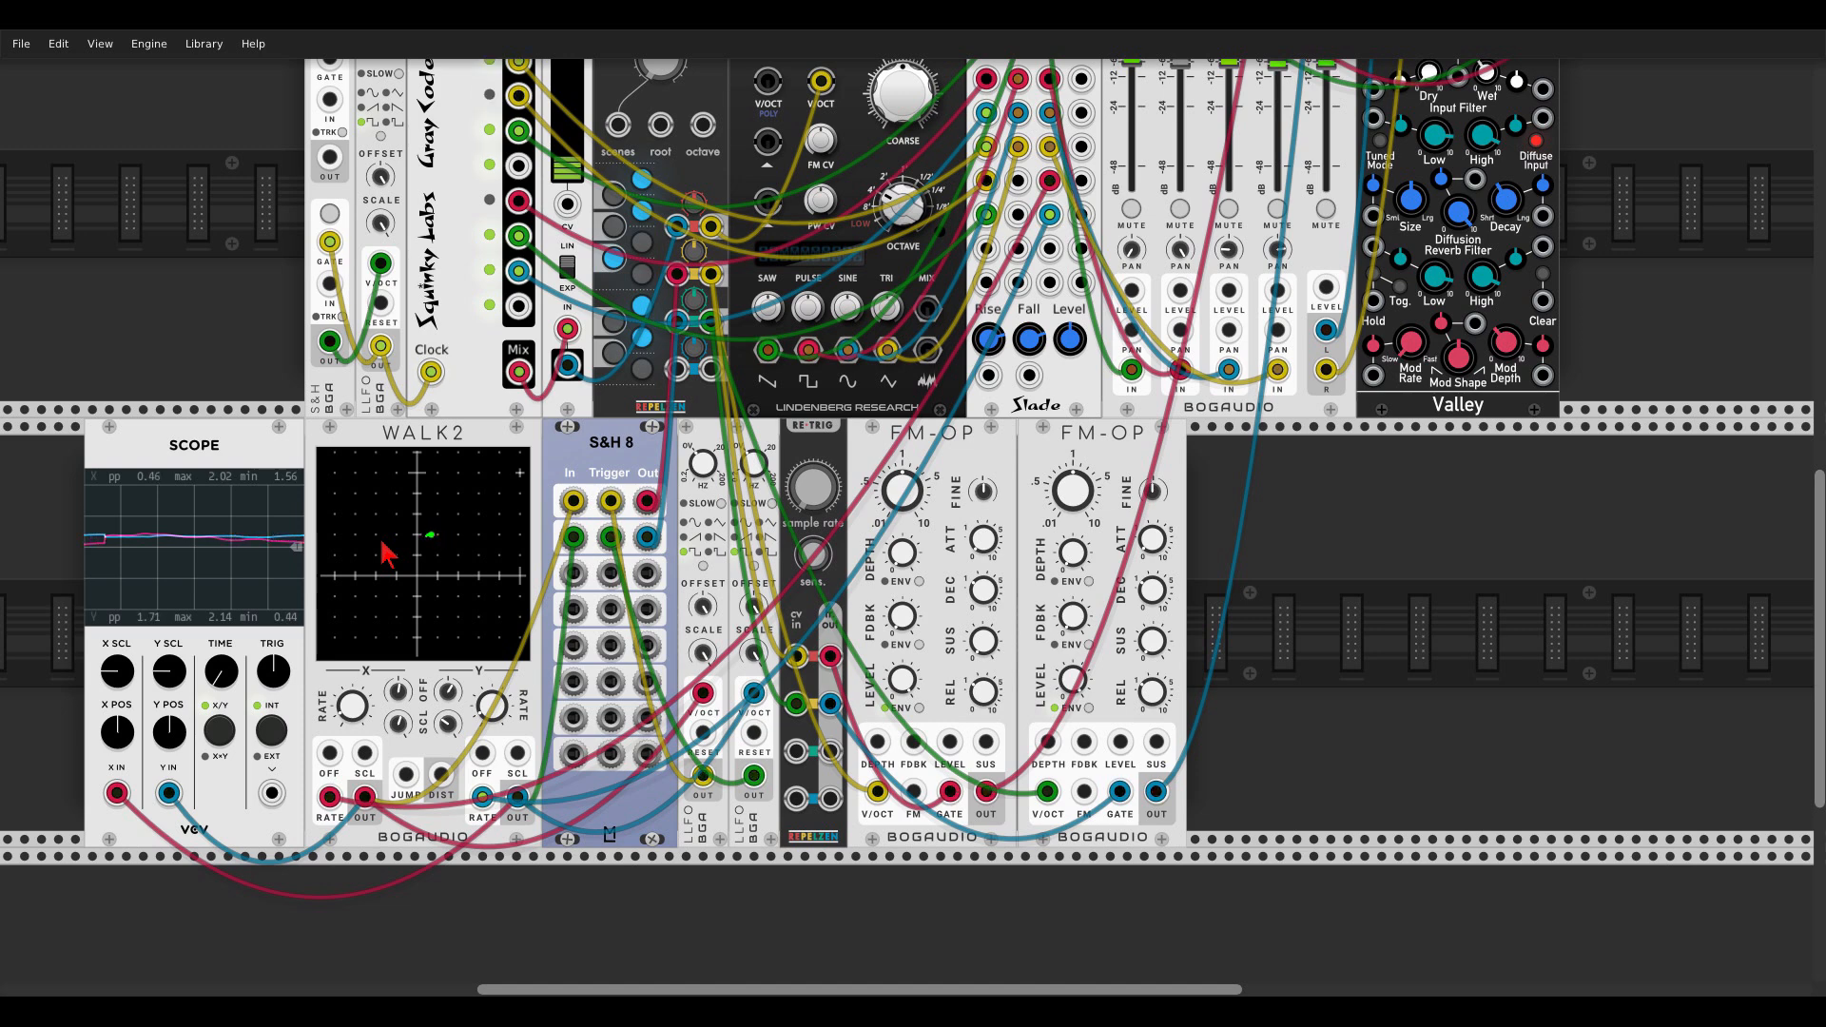
Step: Place a Chronoblob delay directly right of the FM-OPs and move both upper mixer cables from the FM-OP outputs to its left and right outputs
right_click(1424, 603)
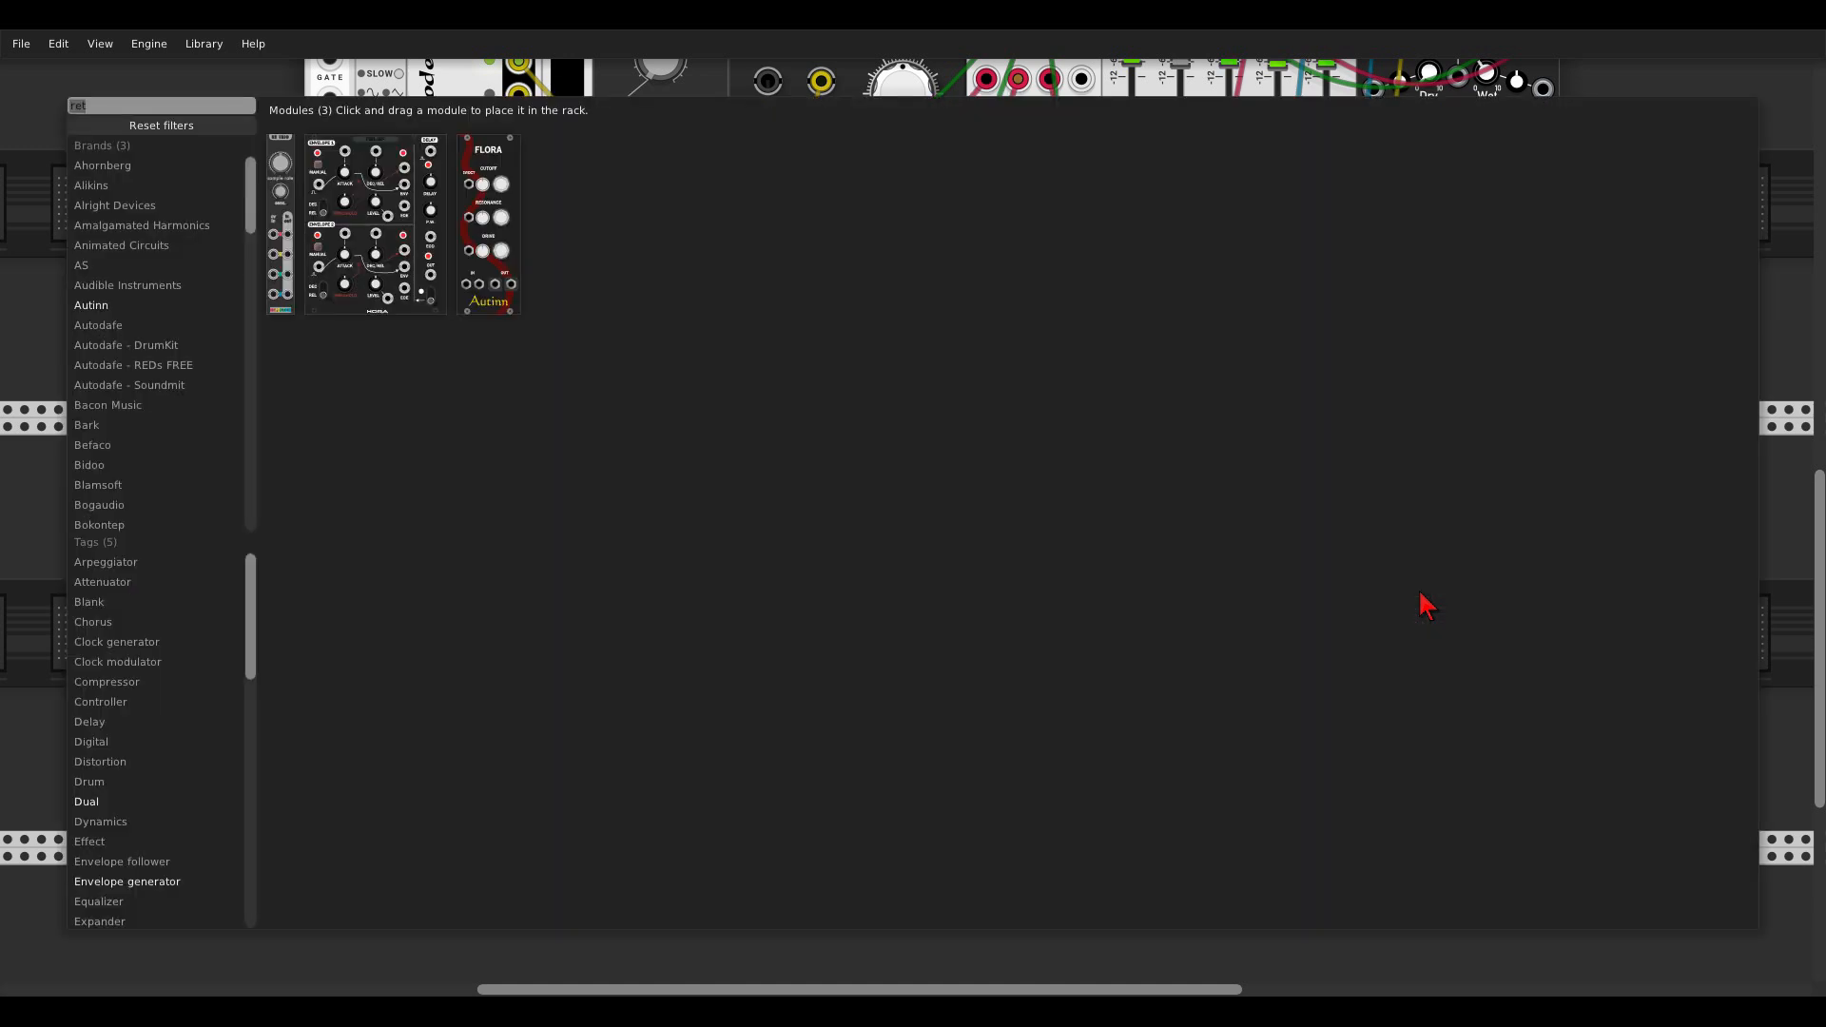
type("chro")
left_click_drag(338, 171, 1257, 583)
left_click_drag(1157, 791, 1365, 794)
left_click_drag(990, 798, 1327, 795)
Step: Patch the FM-OP outputs into the Chronoblob's left and right inputs, set its time modulation mode to 1, and adjust its delay mode and feedback
left_click(1363, 623)
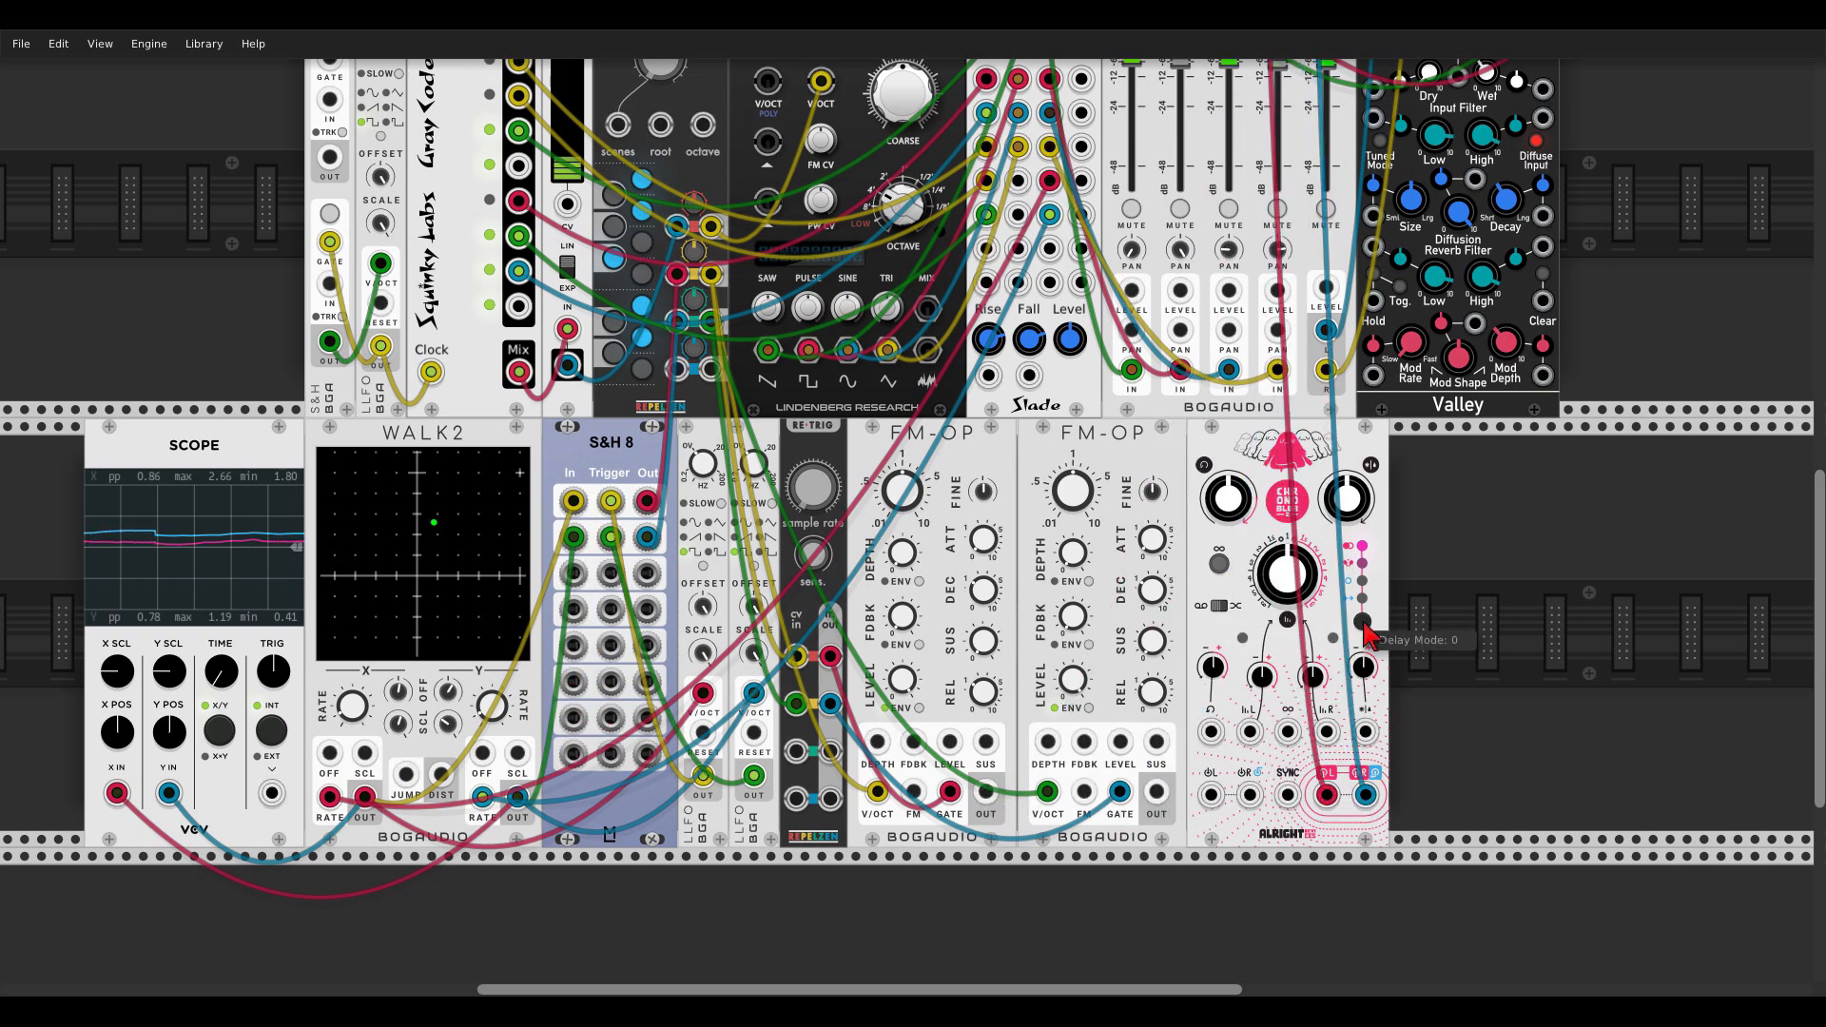
left_click(1219, 607)
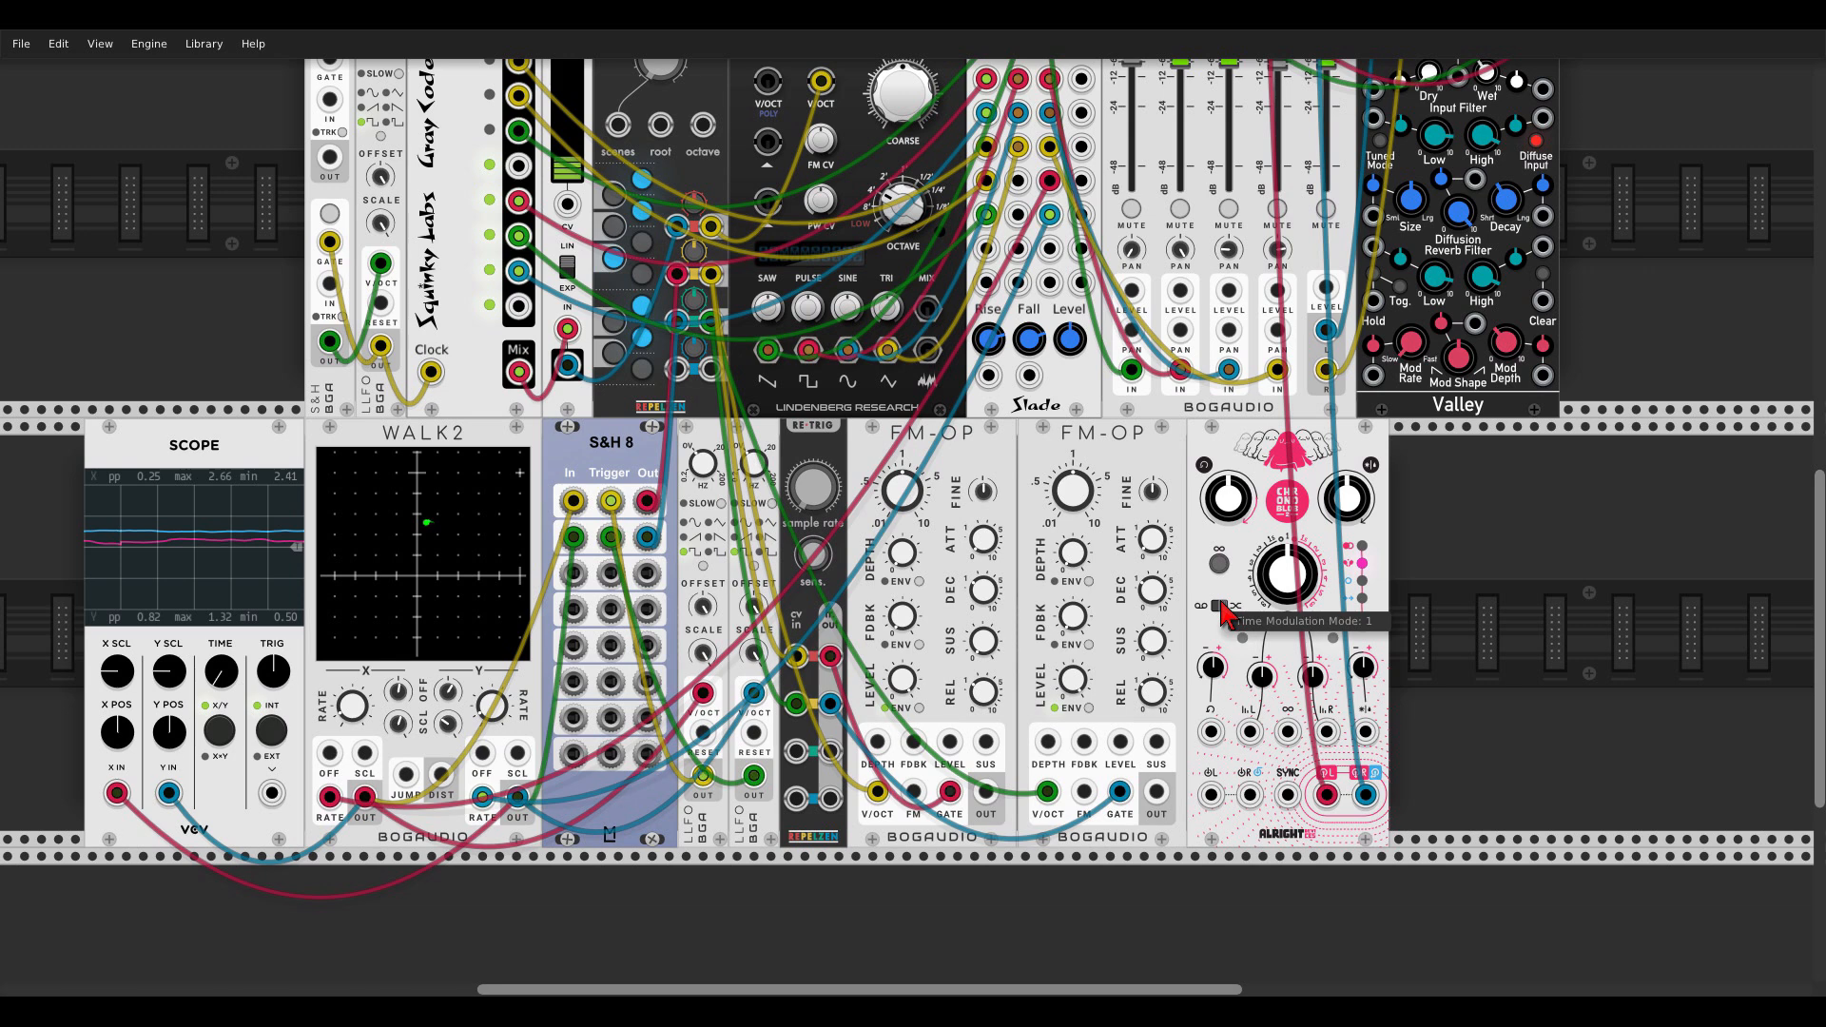
left_click_drag(986, 792, 1249, 794)
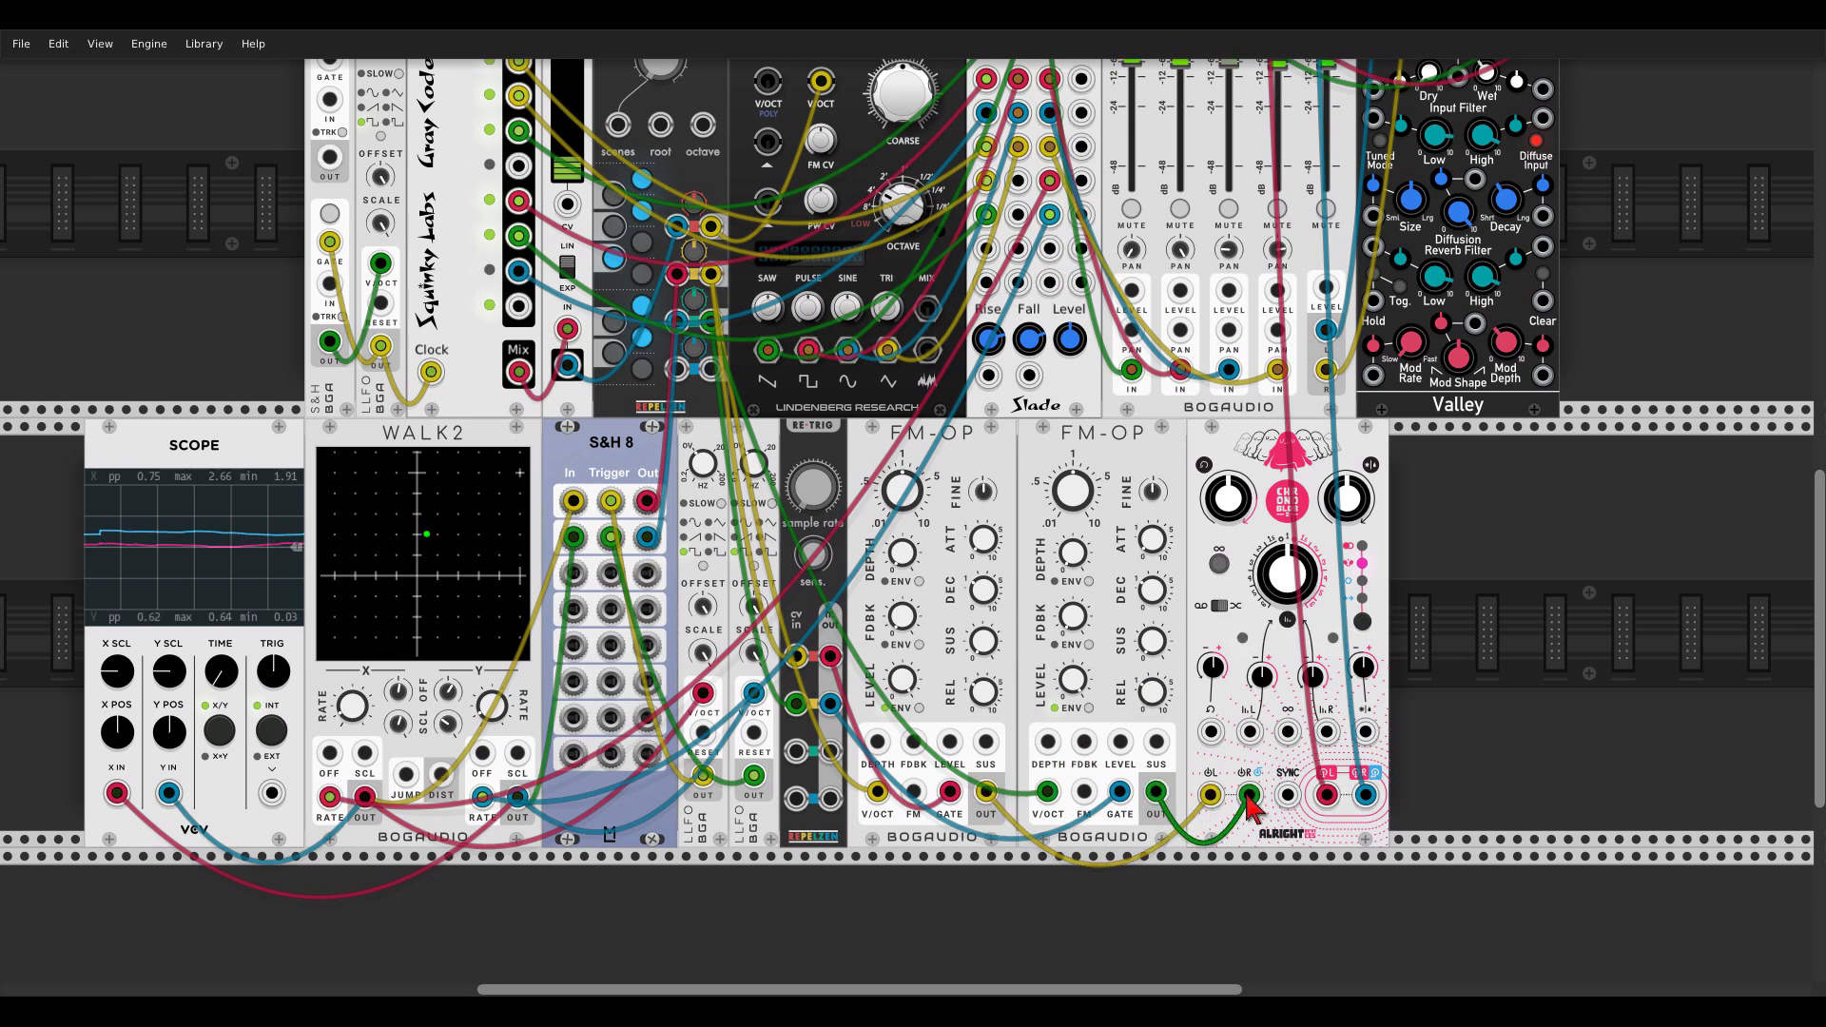
left_click_drag(1234, 521, 1234, 541)
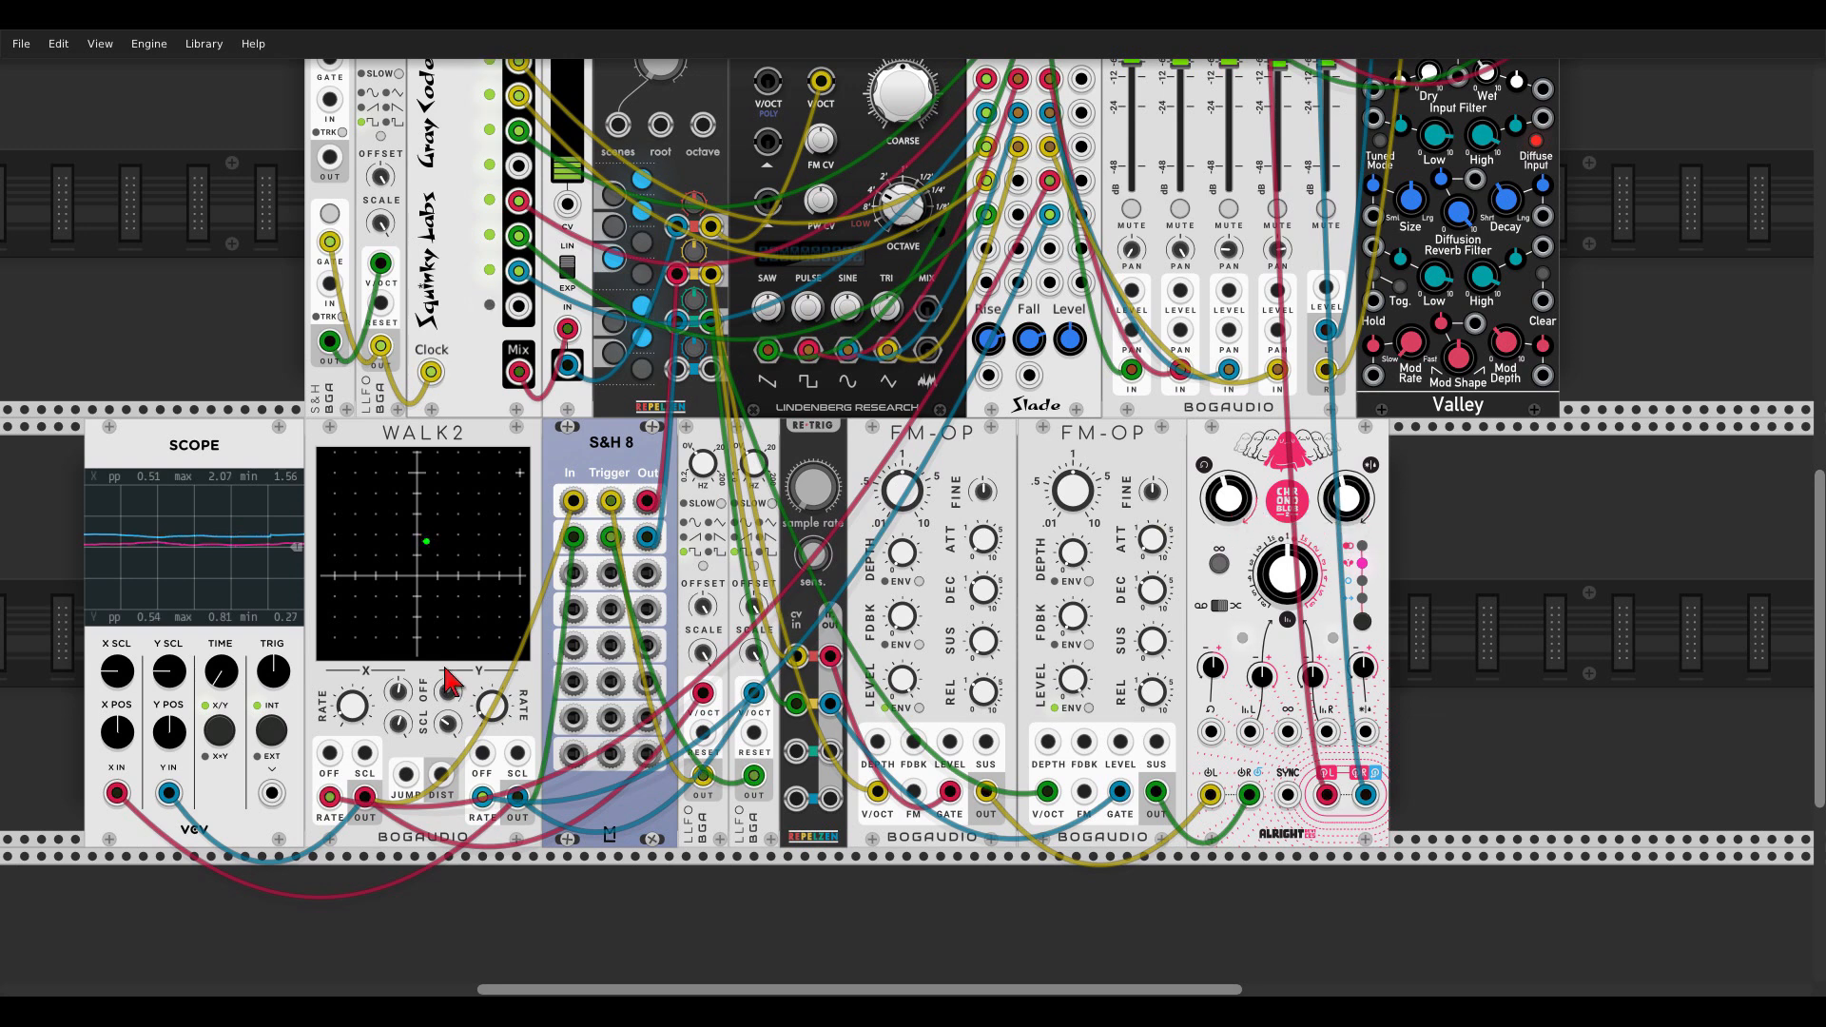
Step: Patch WALK2's distance output to the scope and into the Chronoblob's left and right time modulation inputs, and adjust the modulation amount
left_click_drag(165, 791, 435, 772)
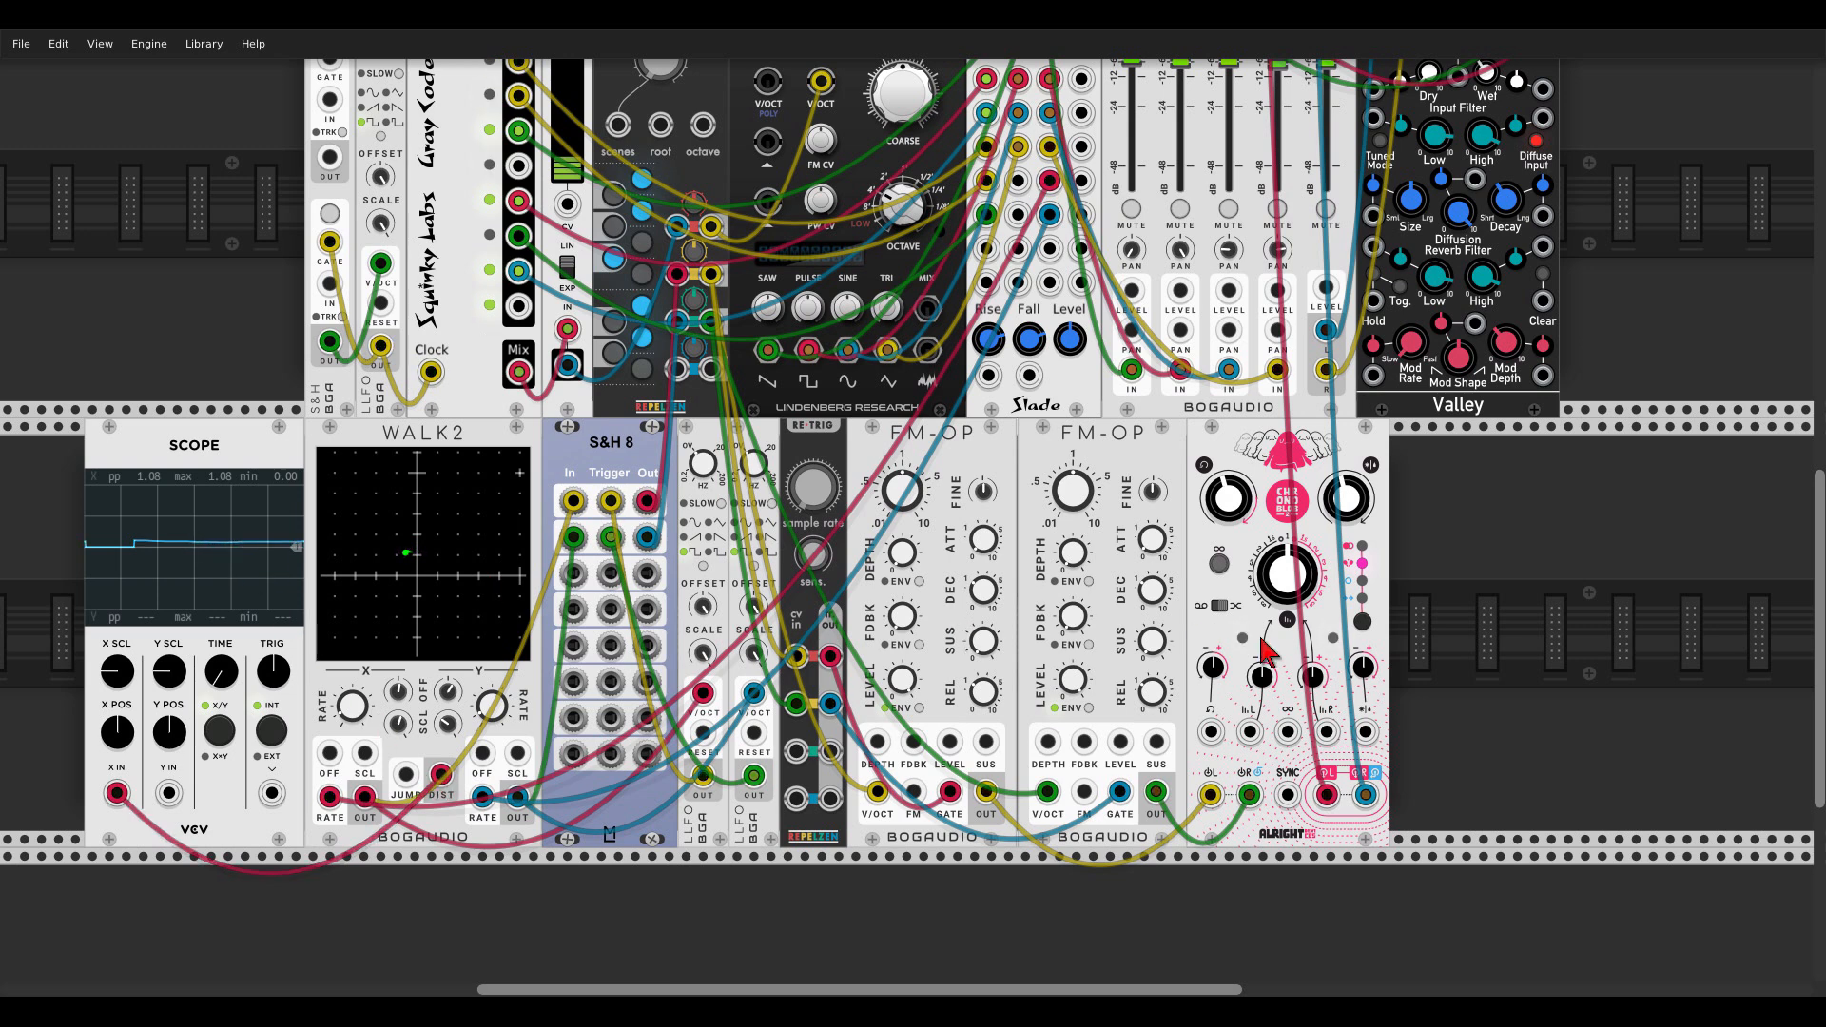
left_click_drag(1249, 732, 437, 772)
left_click_drag(1325, 733, 440, 774)
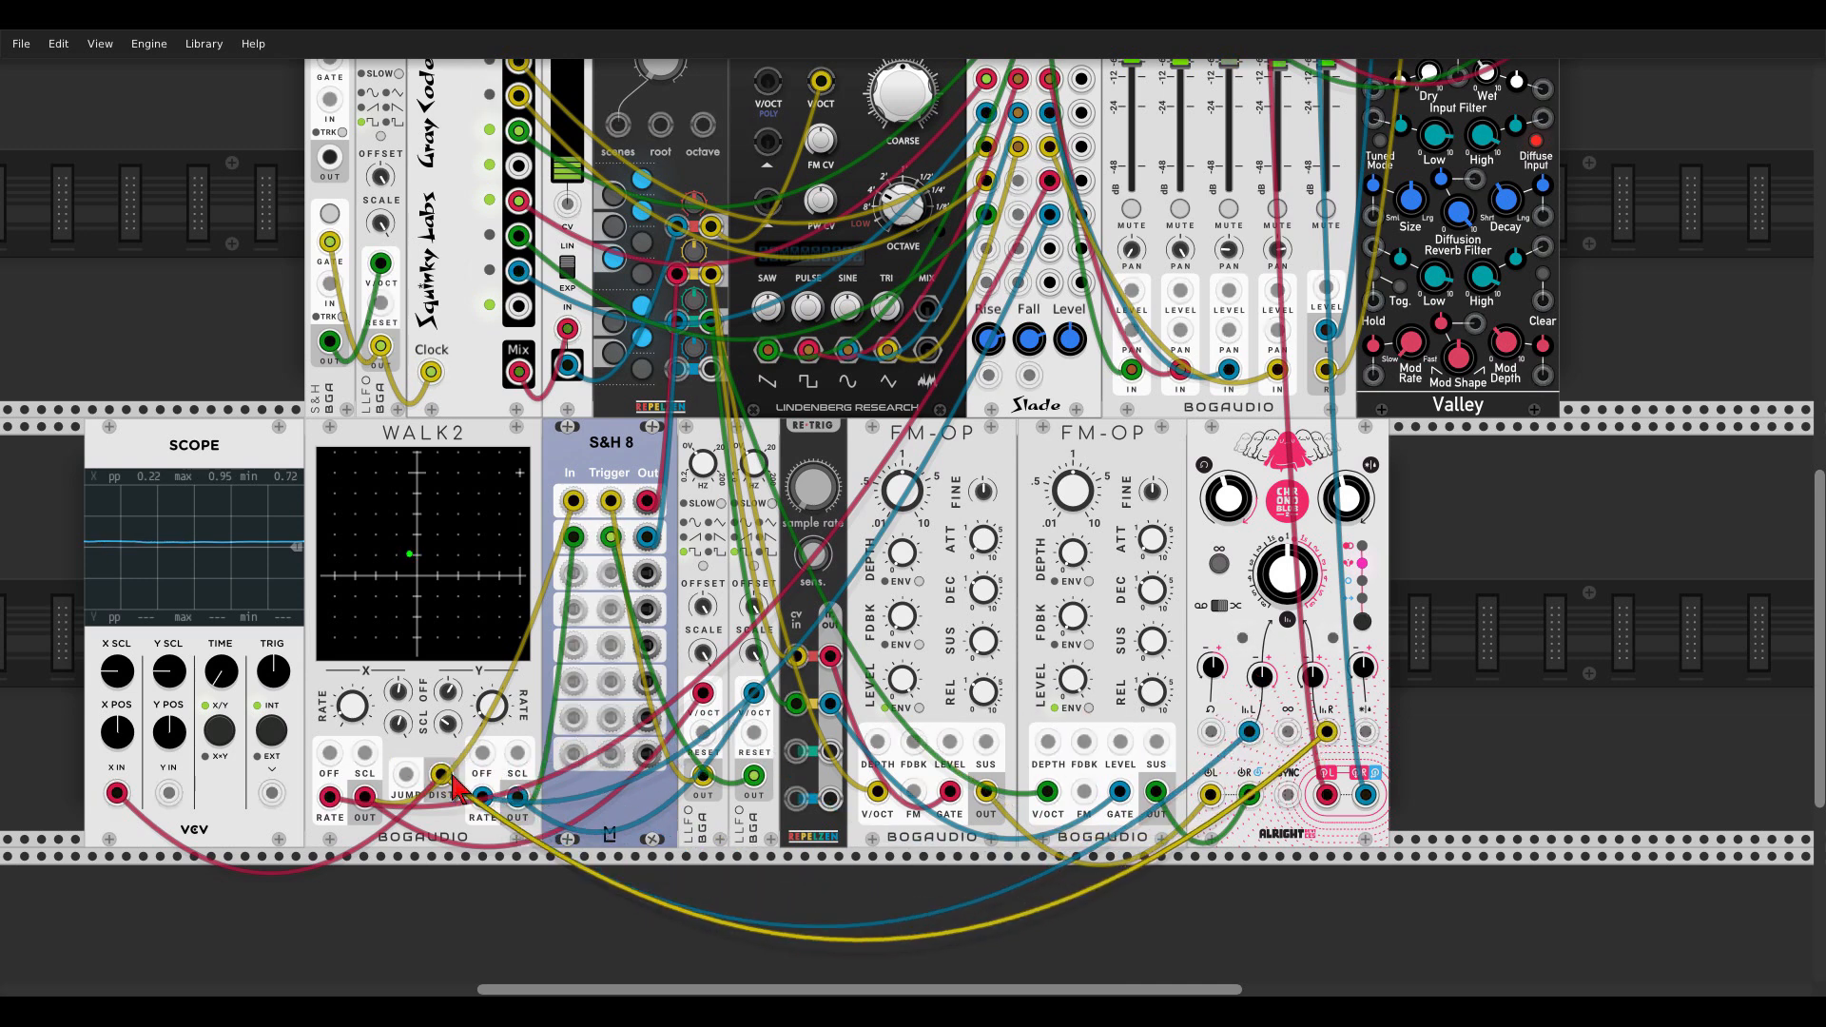
left_click_drag(1265, 682, 1312, 653)
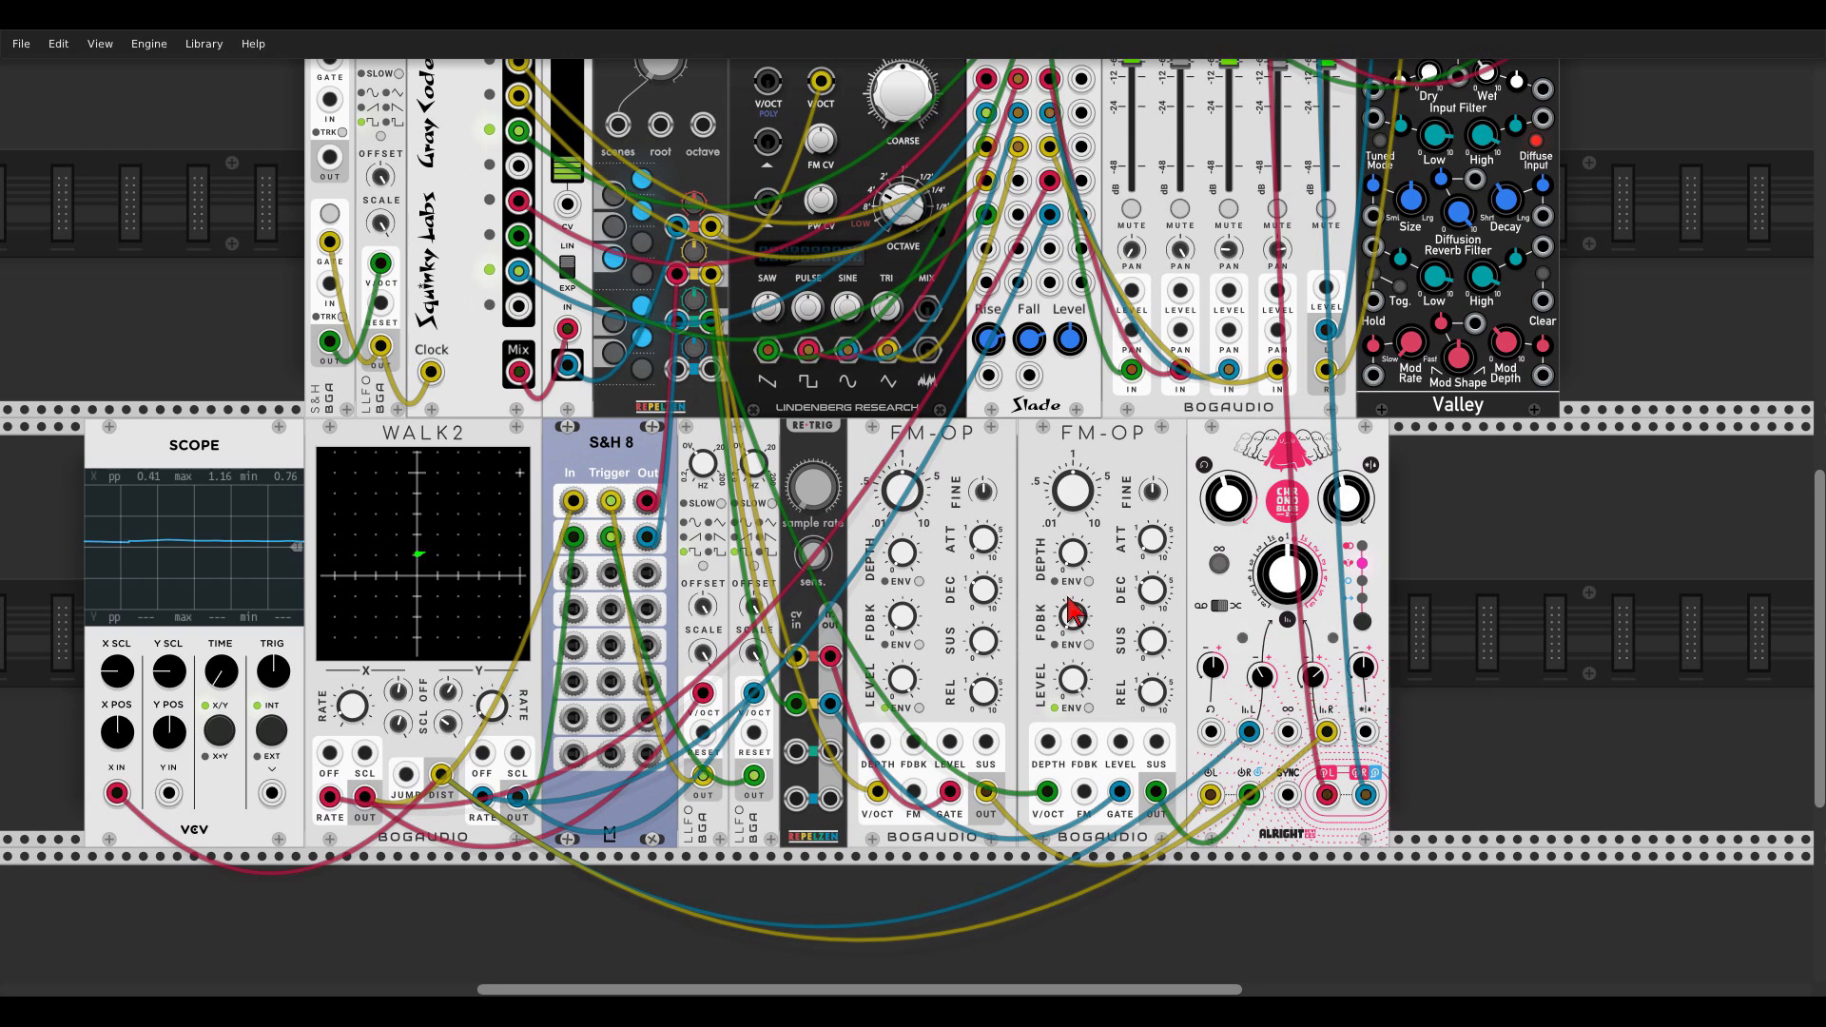
Step: Patch WALK2's X and Y outputs into the FM-OPs' feedback inputs and raise both feedback amounts, with the first at 43.05%
left_click_drag(914, 741, 364, 795)
left_click_drag(1084, 743, 520, 797)
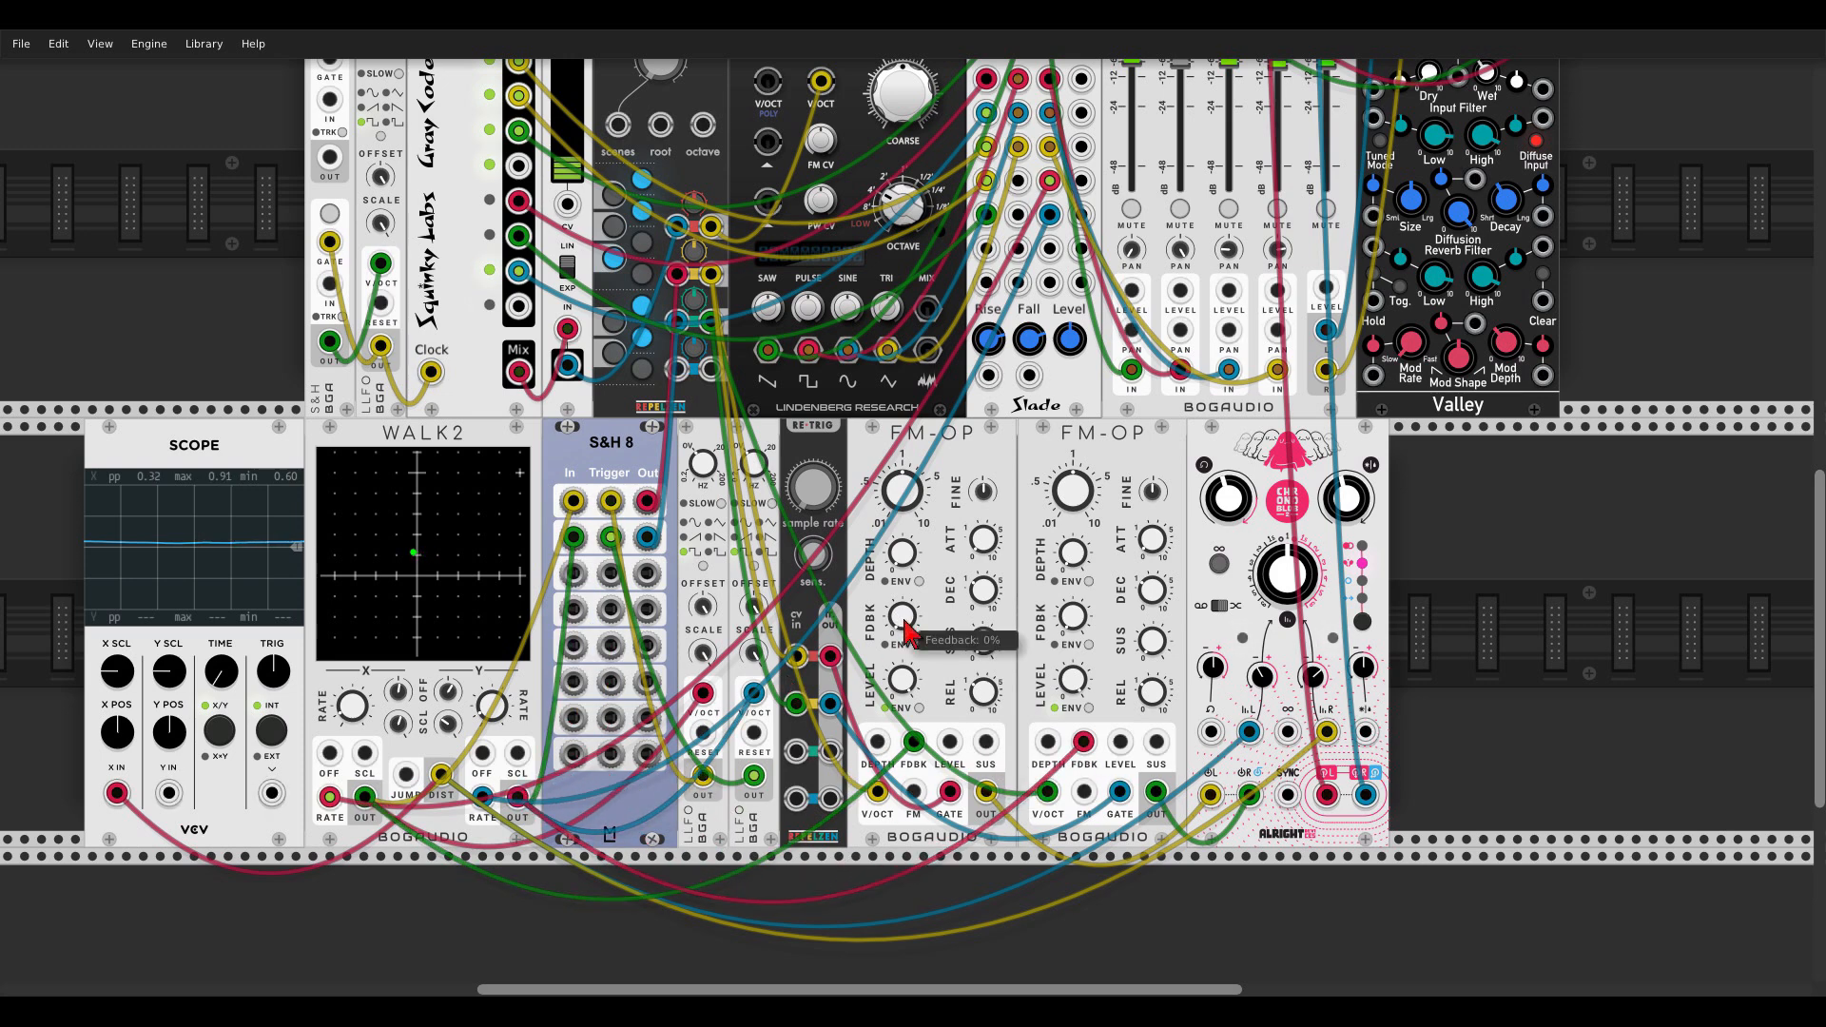
left_click_drag(905, 628, 905, 596)
left_click_drag(1074, 624, 1075, 557)
left_click_drag(902, 617, 901, 601)
Step: Check the upper mixer's channel levels and save the patch
scroll(1212, 285, "up", 5)
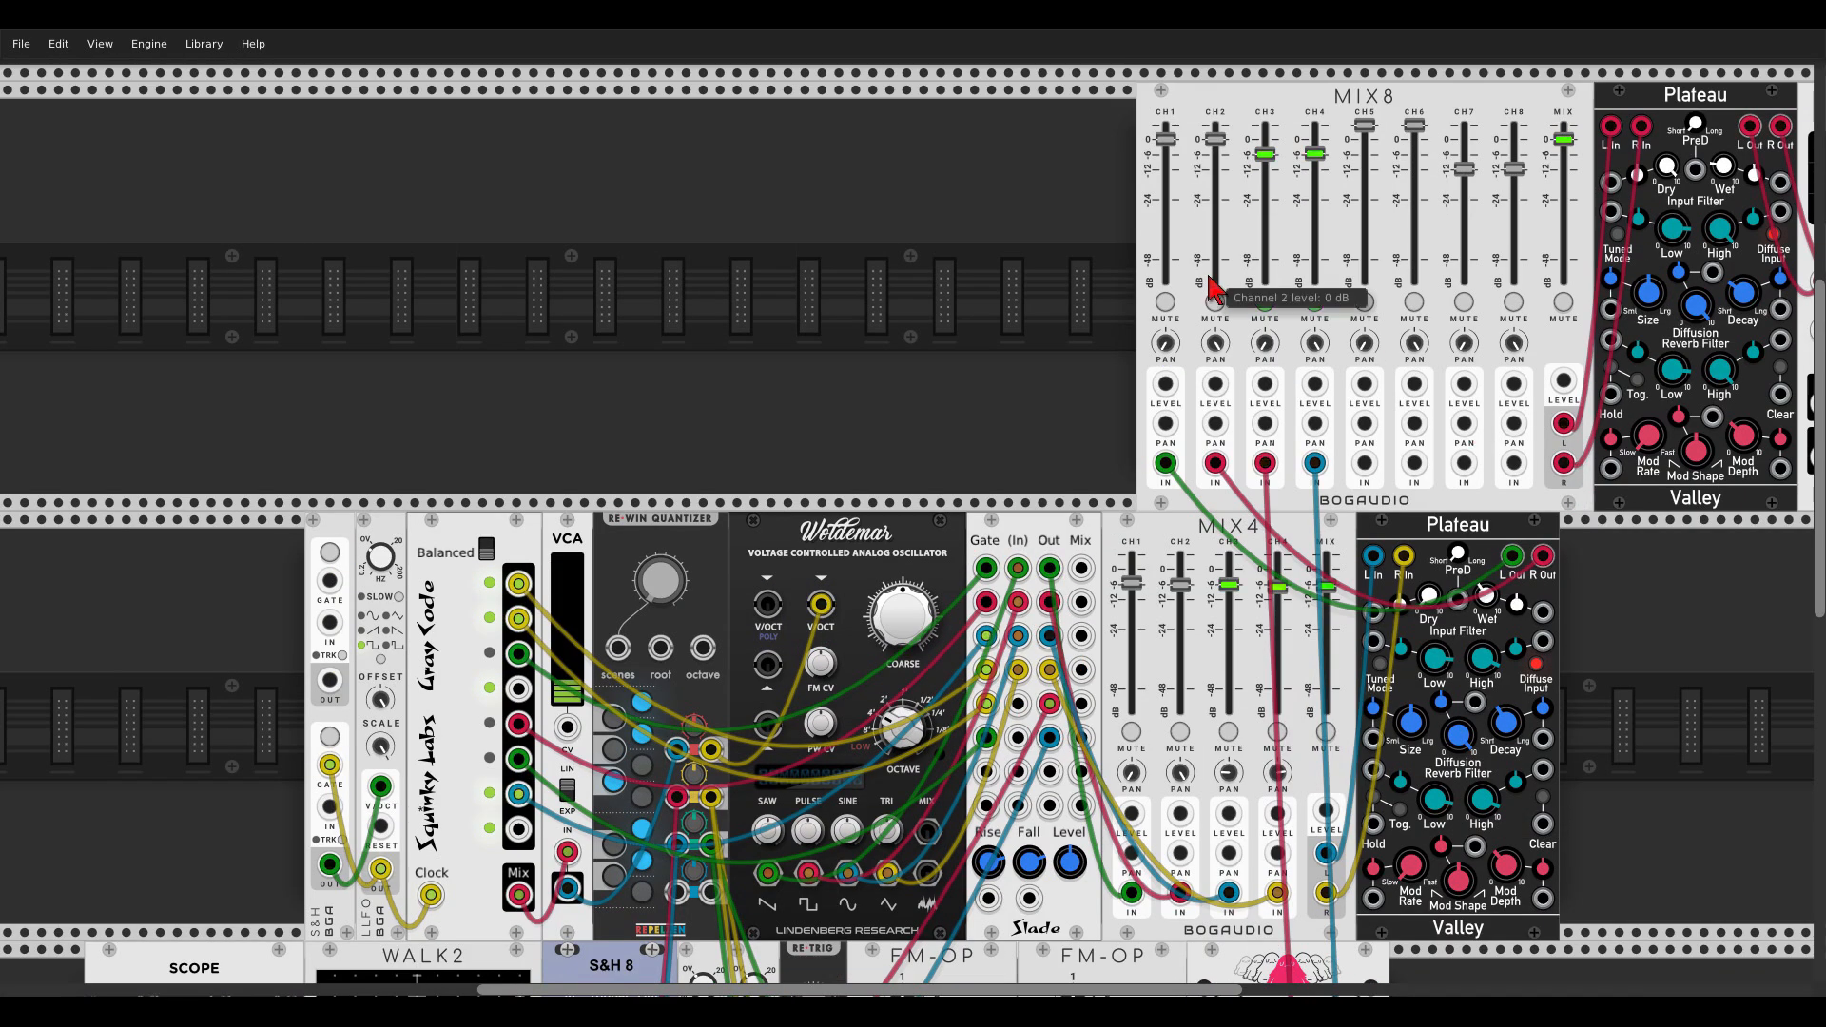
scroll(1495, 511, "down", 3)
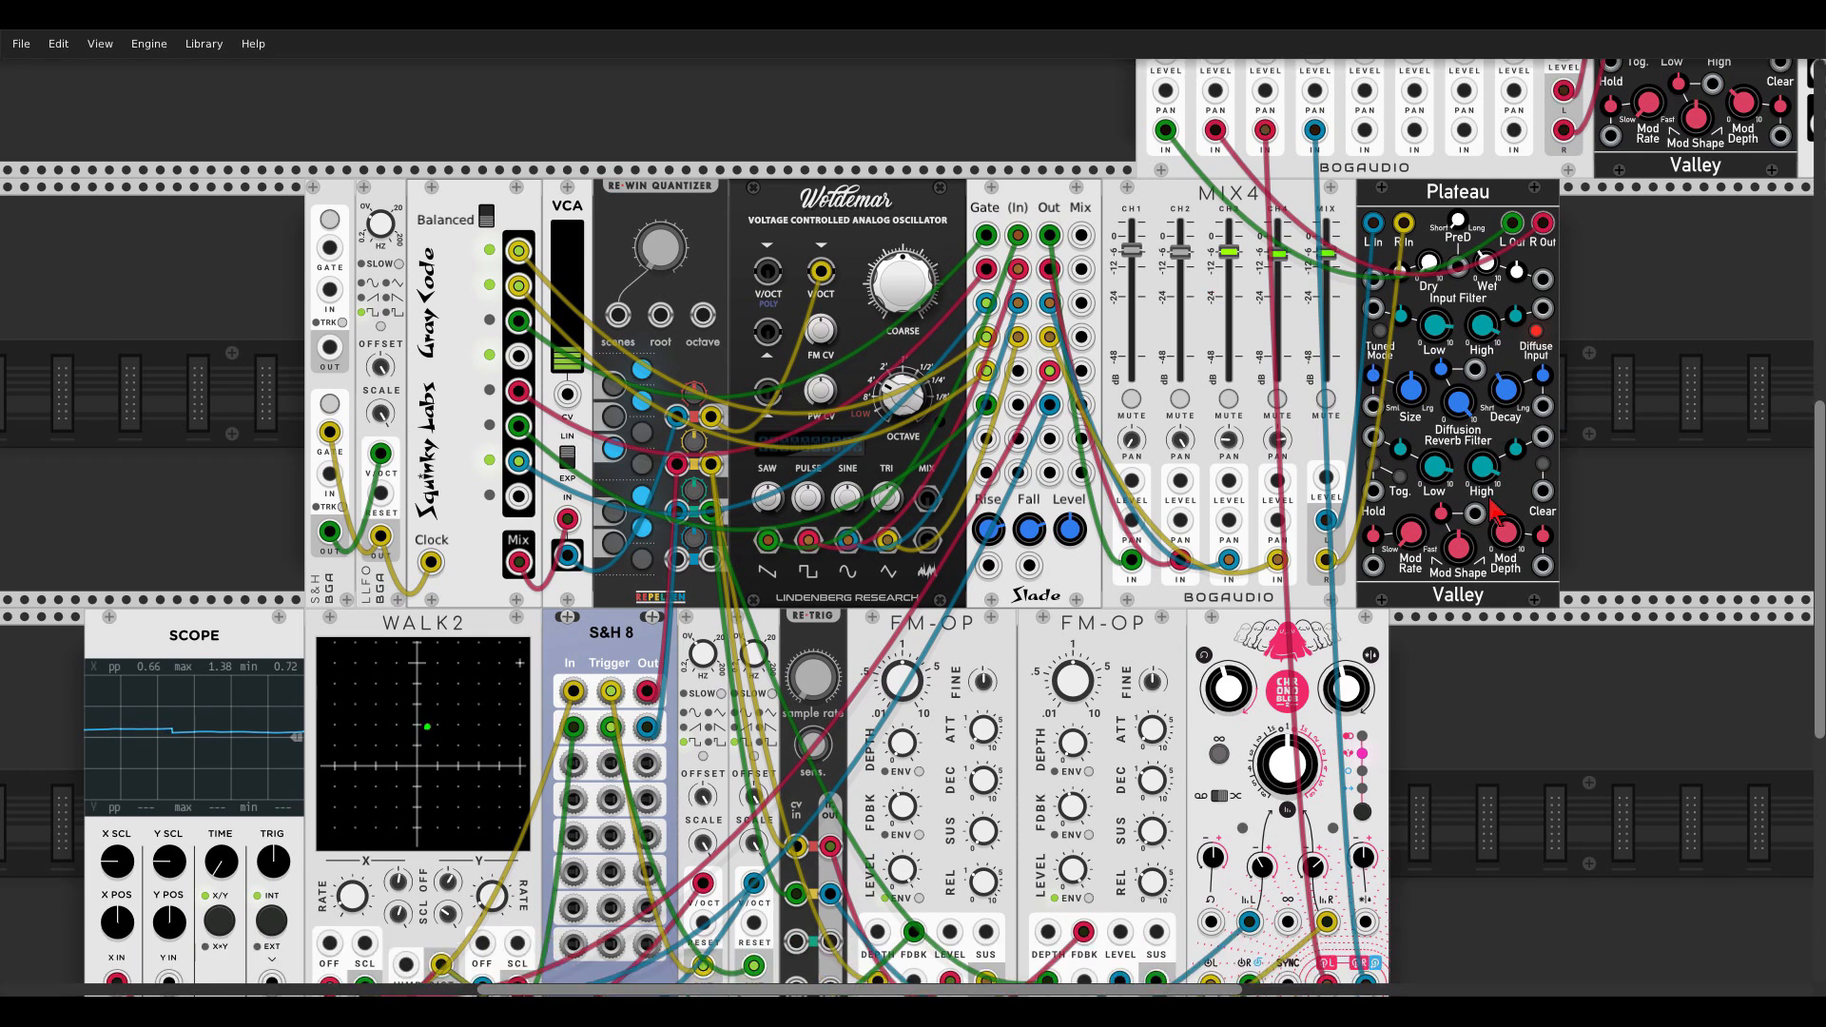
scroll(1495, 511, "down", 2)
scroll(1497, 555, "up", 1)
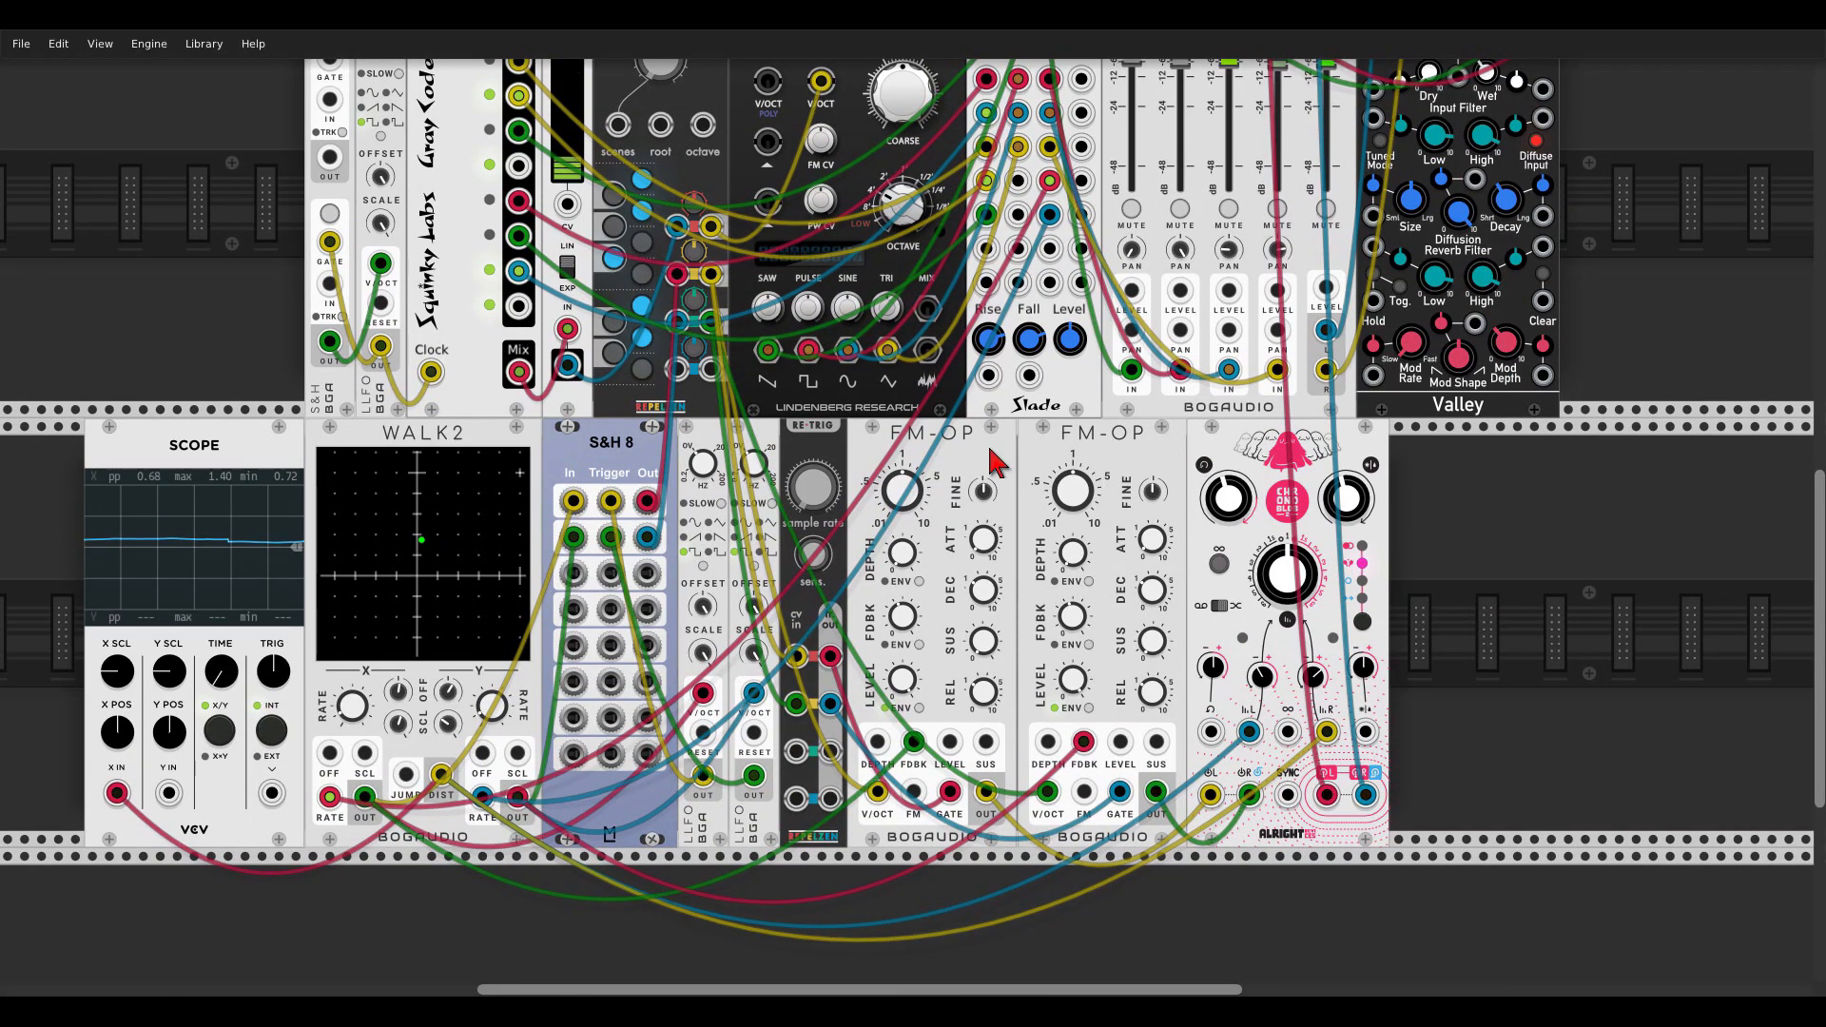
left_click(21, 44)
left_click(28, 103)
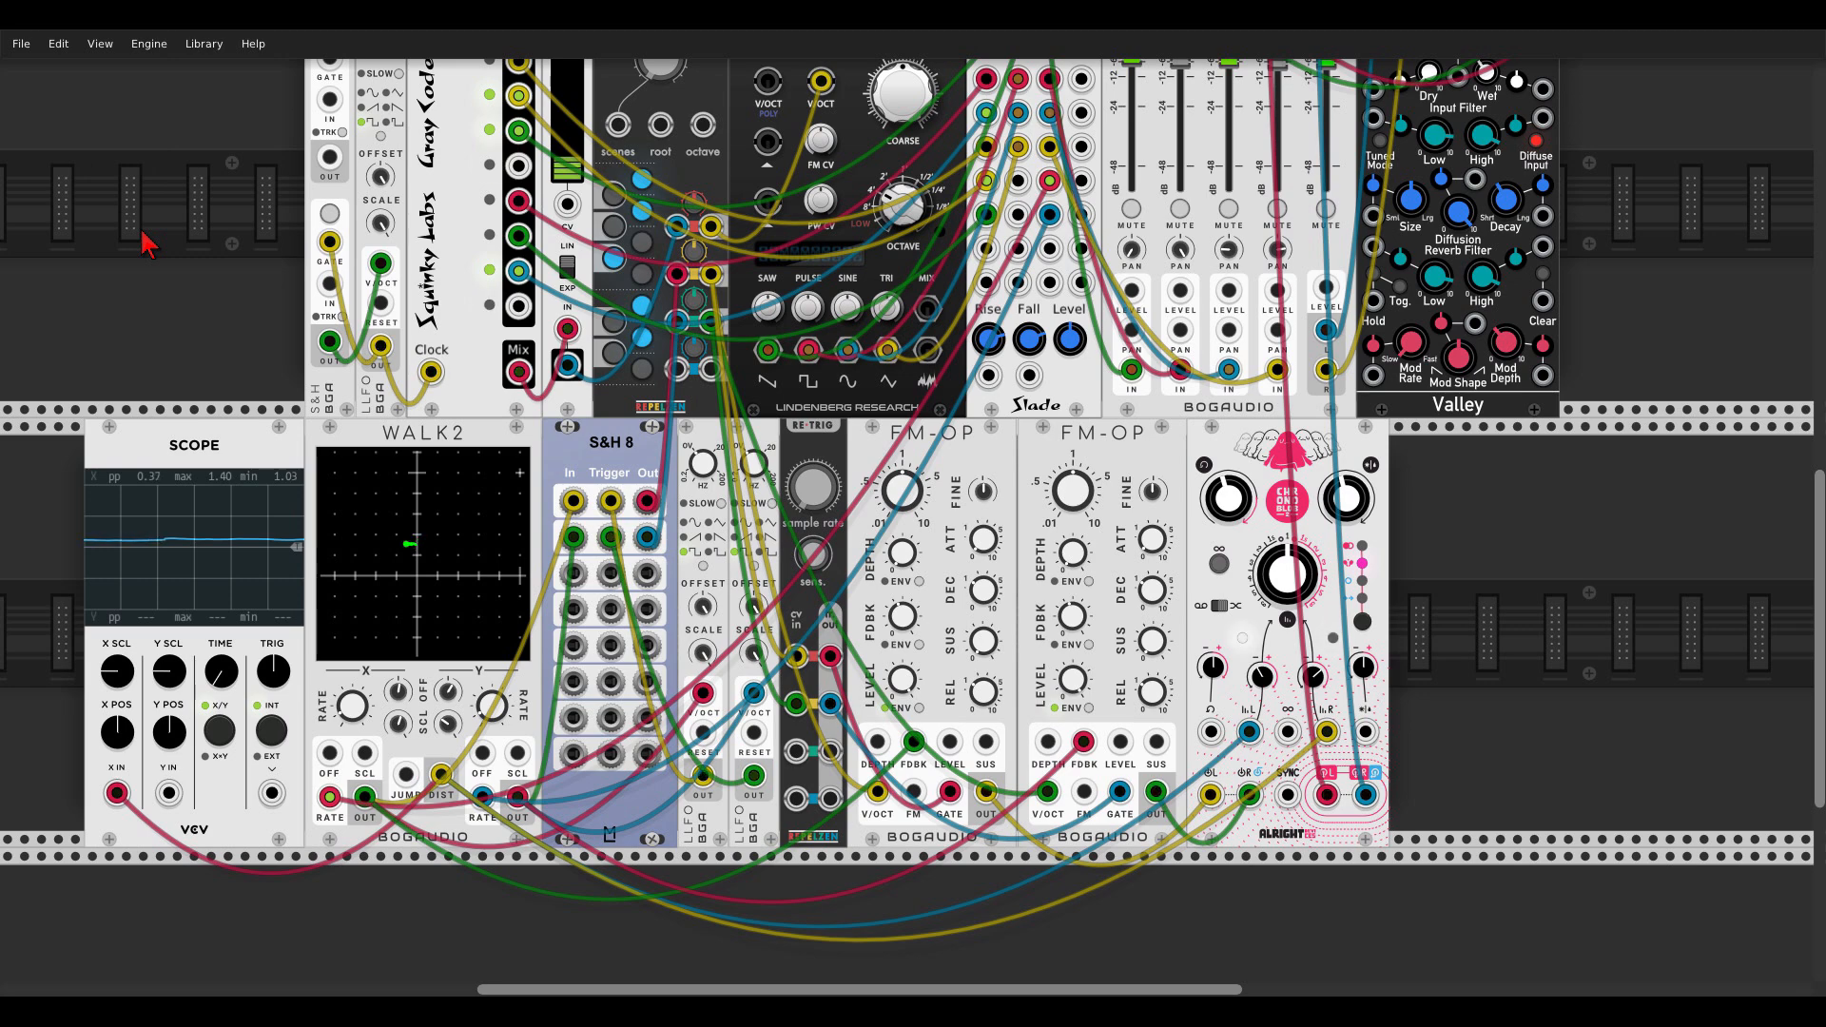
Step: Examine the whole patch, including the lower Plateau's wet level and the feedback amounts of both FM-OPs
scroll(1494, 470, "down", 2)
left_click_drag(1630, 336, 1292, 381)
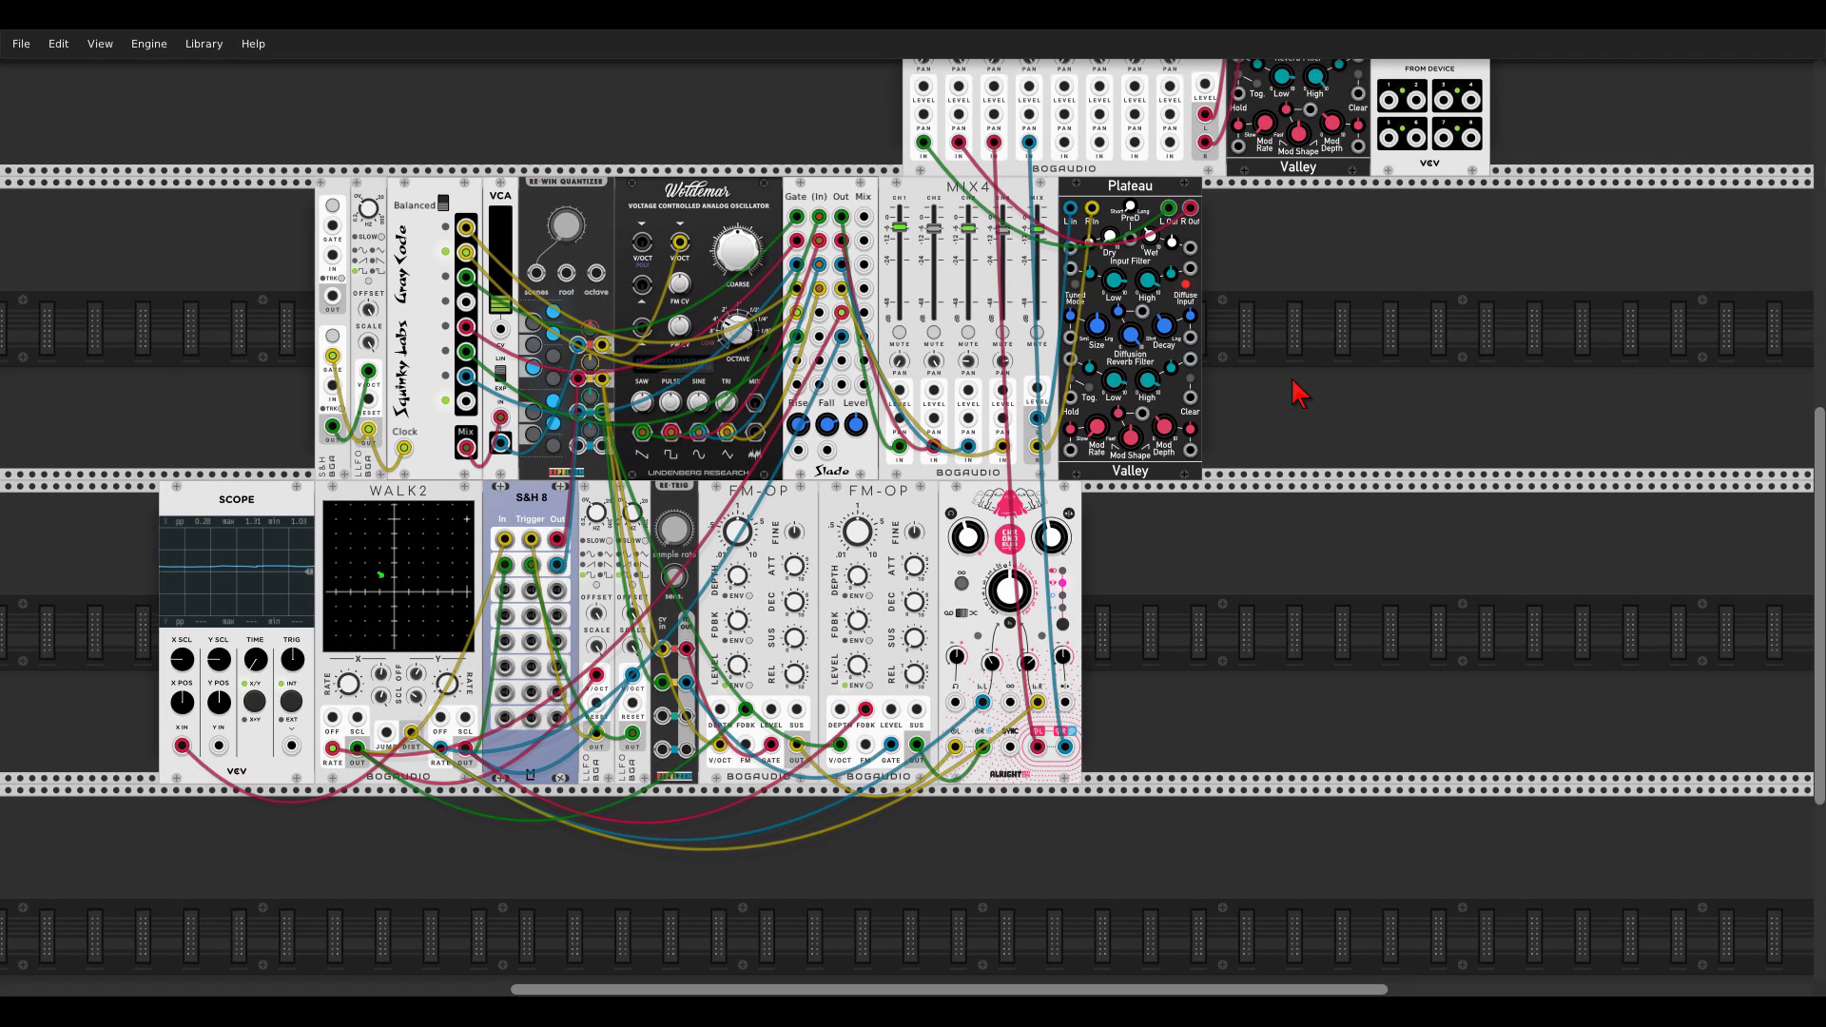
mouse_move(1158, 249)
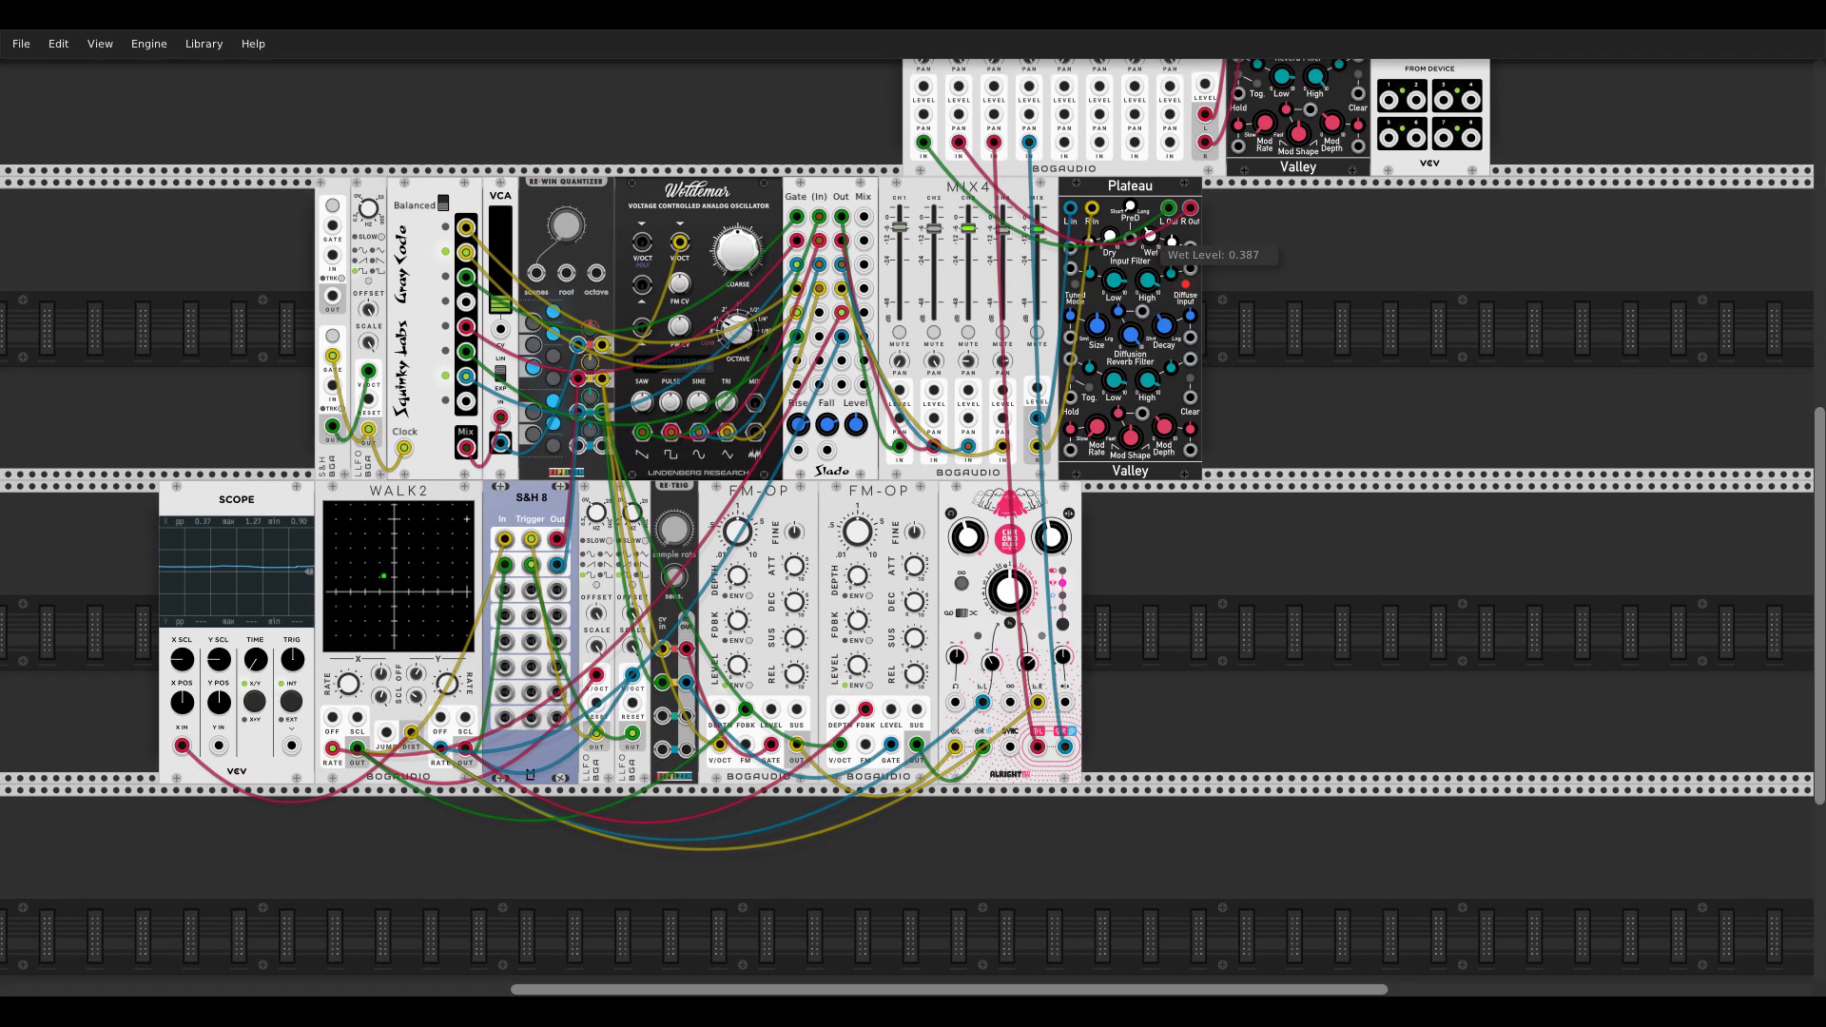
mouse_move(1166, 430)
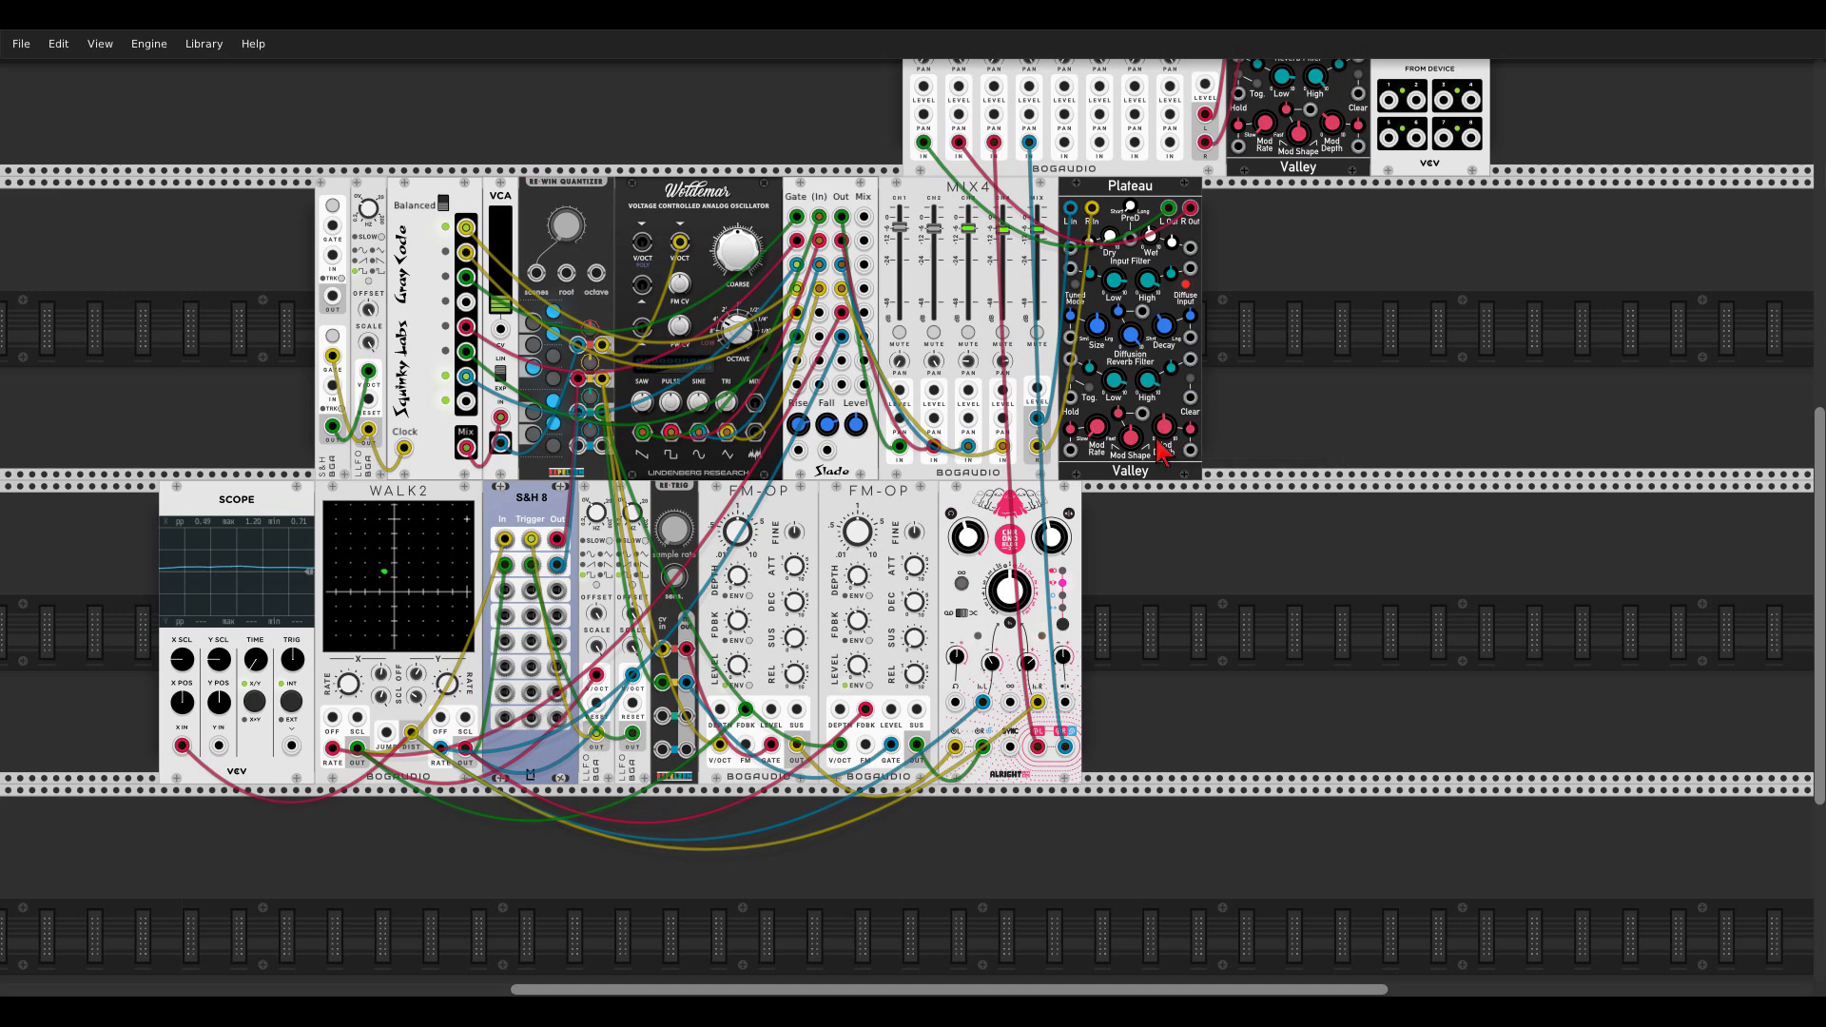
mouse_move(738, 620)
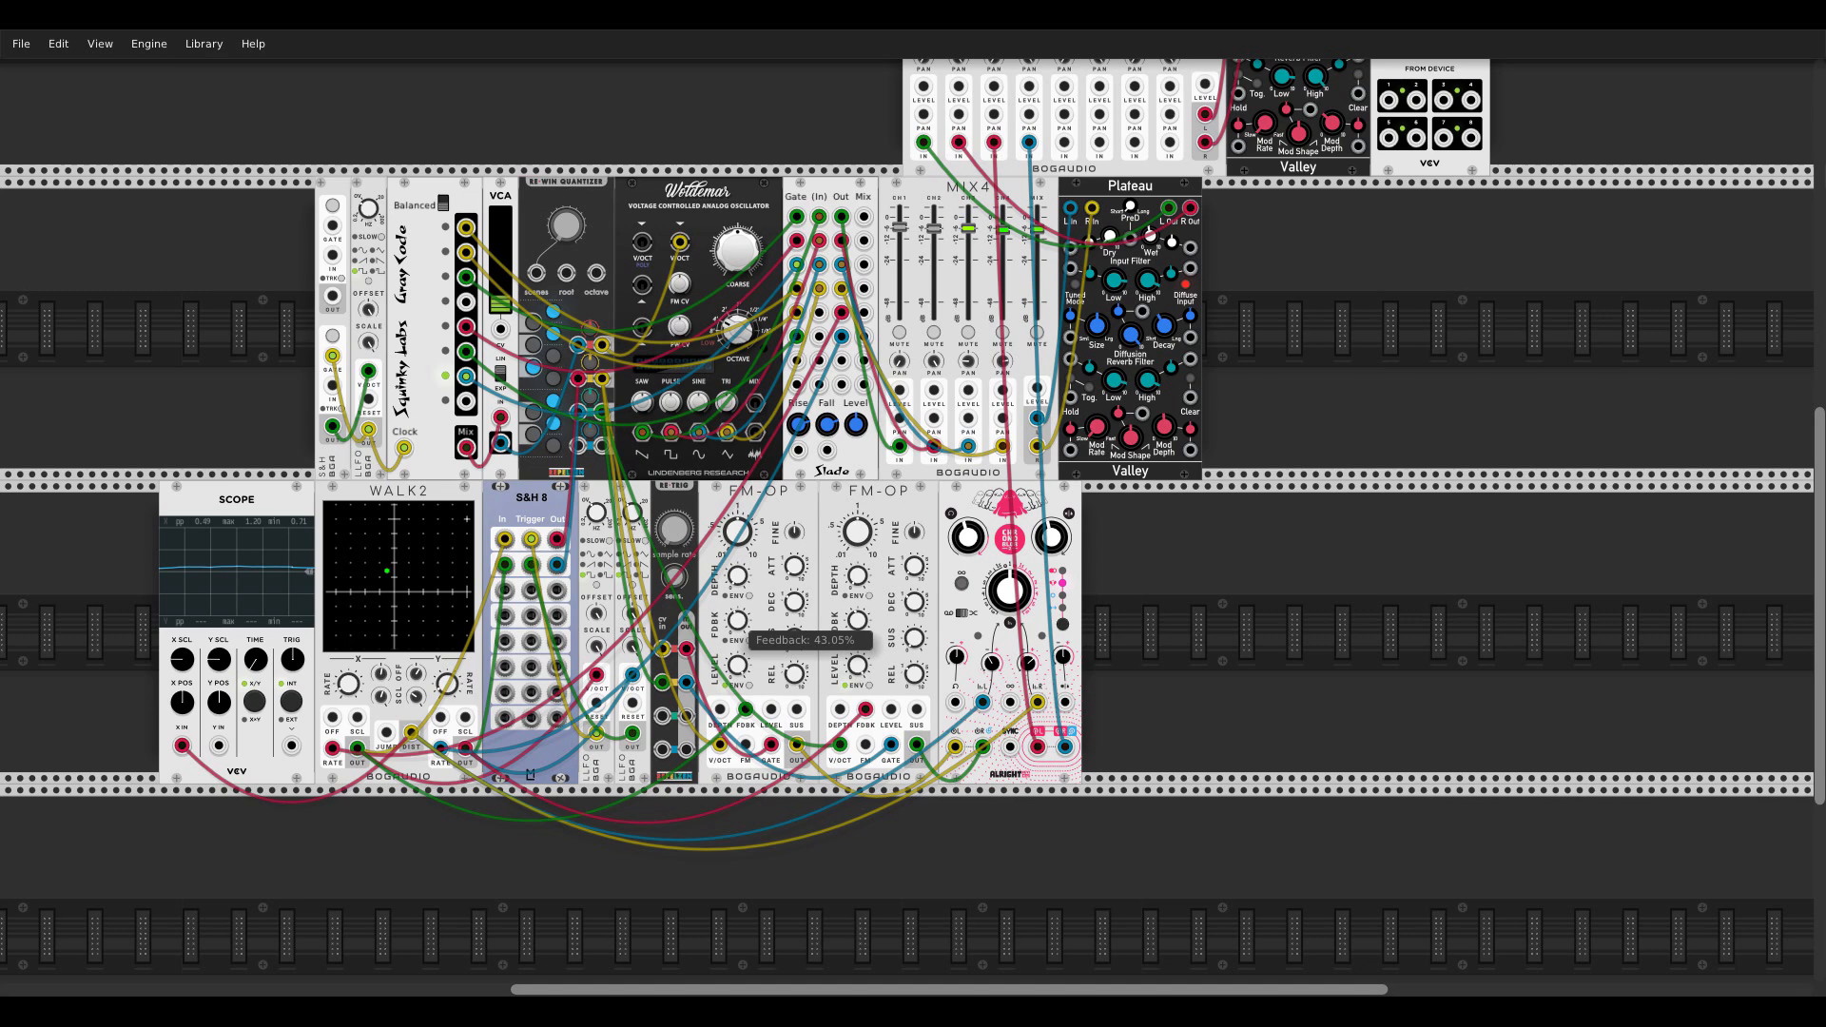
mouse_move(857, 626)
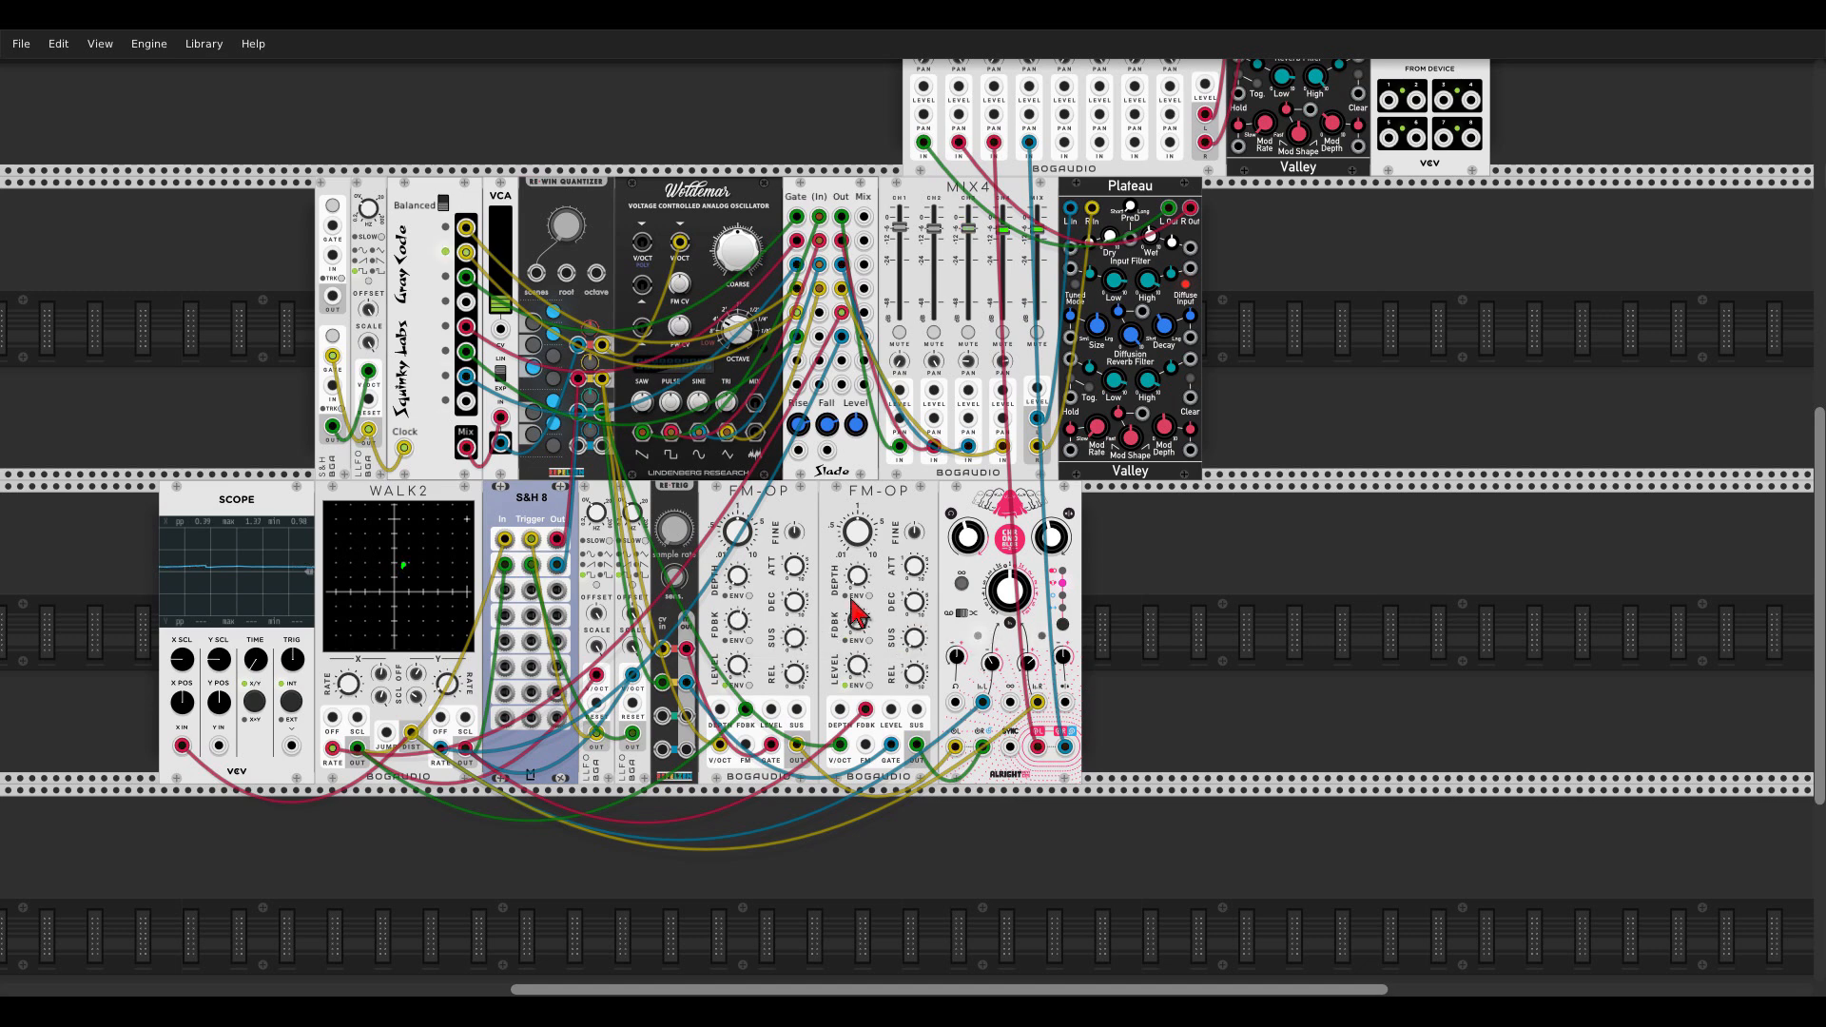
mouse_move(590, 371)
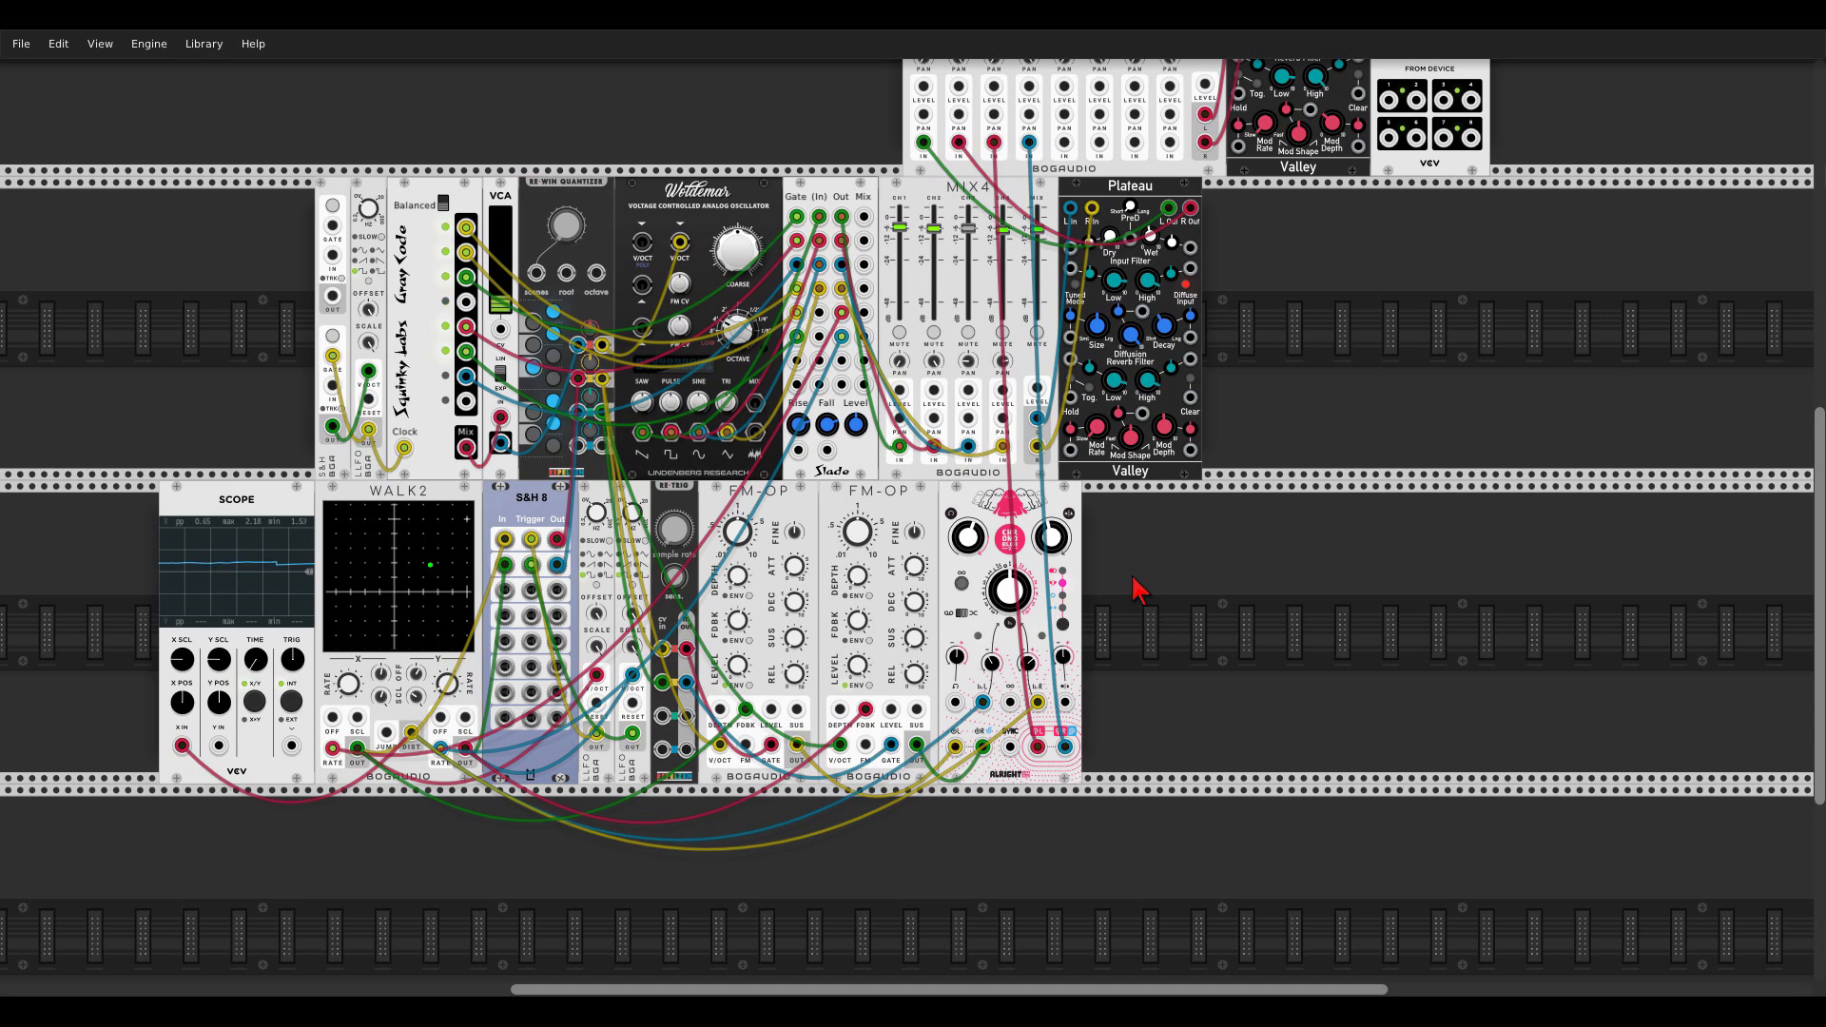
Step: Find the NoteSeq16 sequencer with the search term "note" and place it in the empty row directly below WALK2
scroll(233, 392, "down", 1)
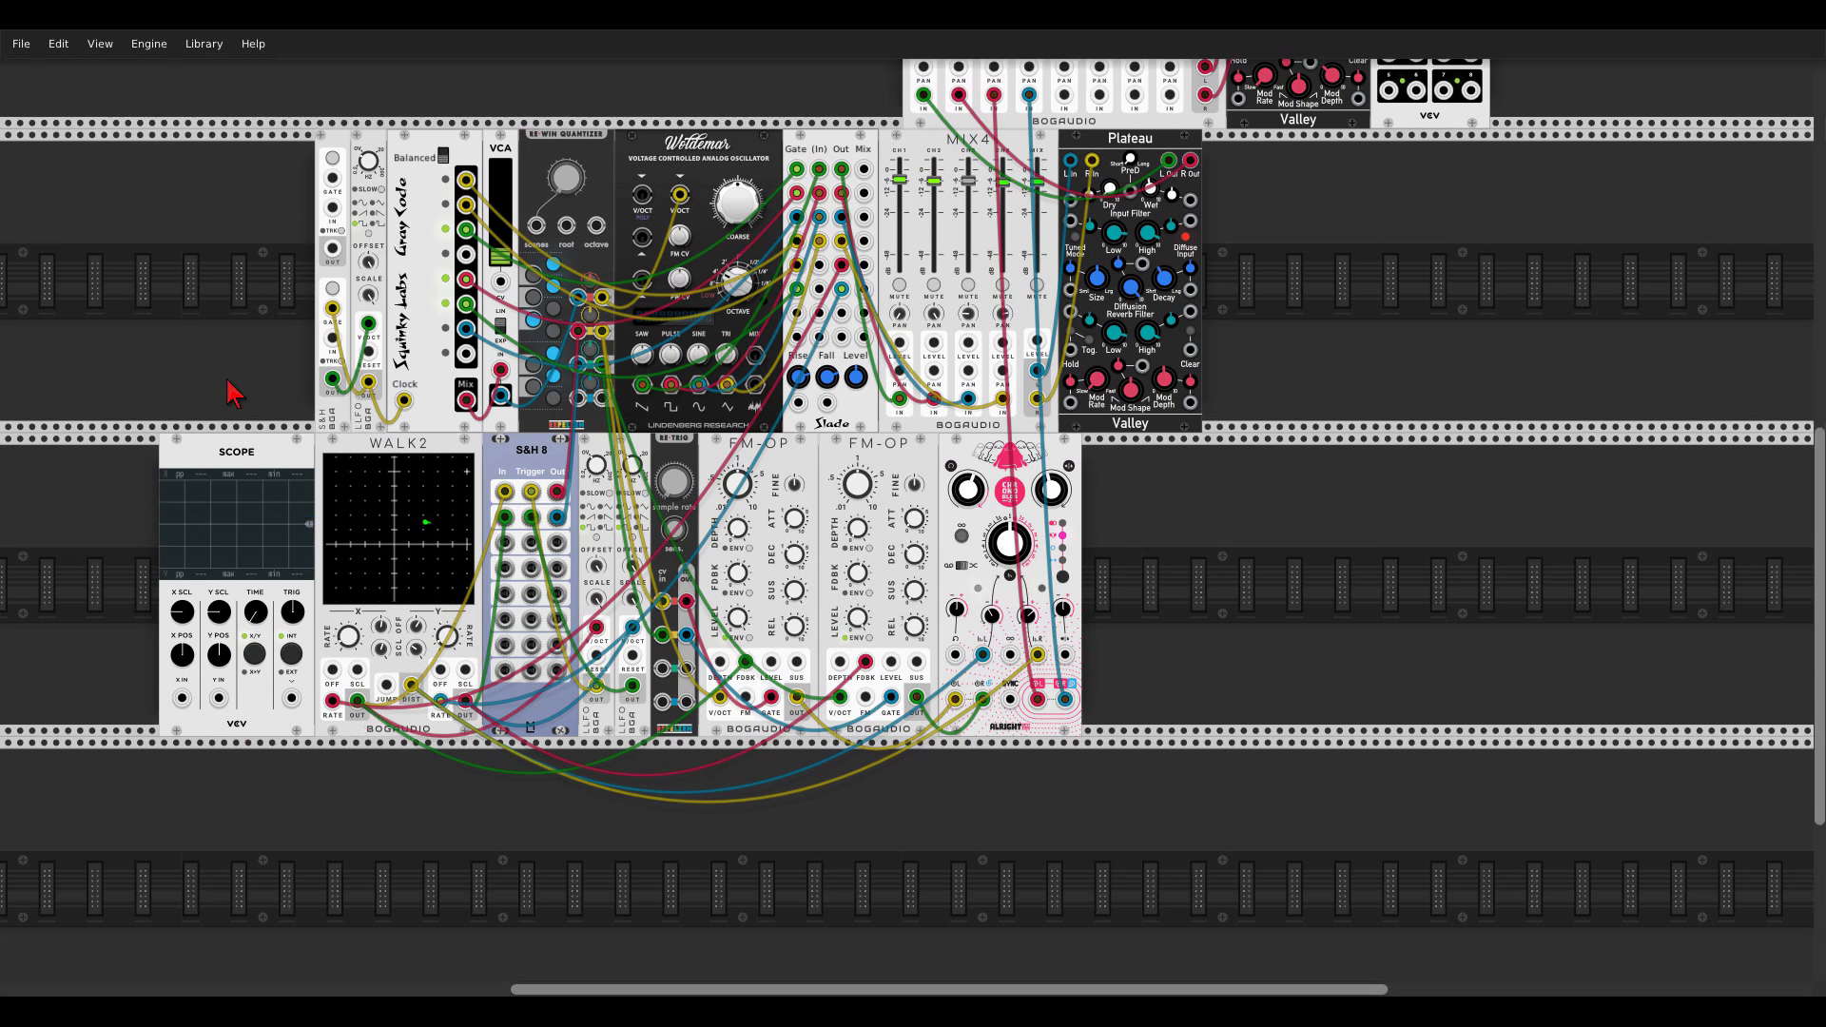
scroll(233, 392, "down", 5)
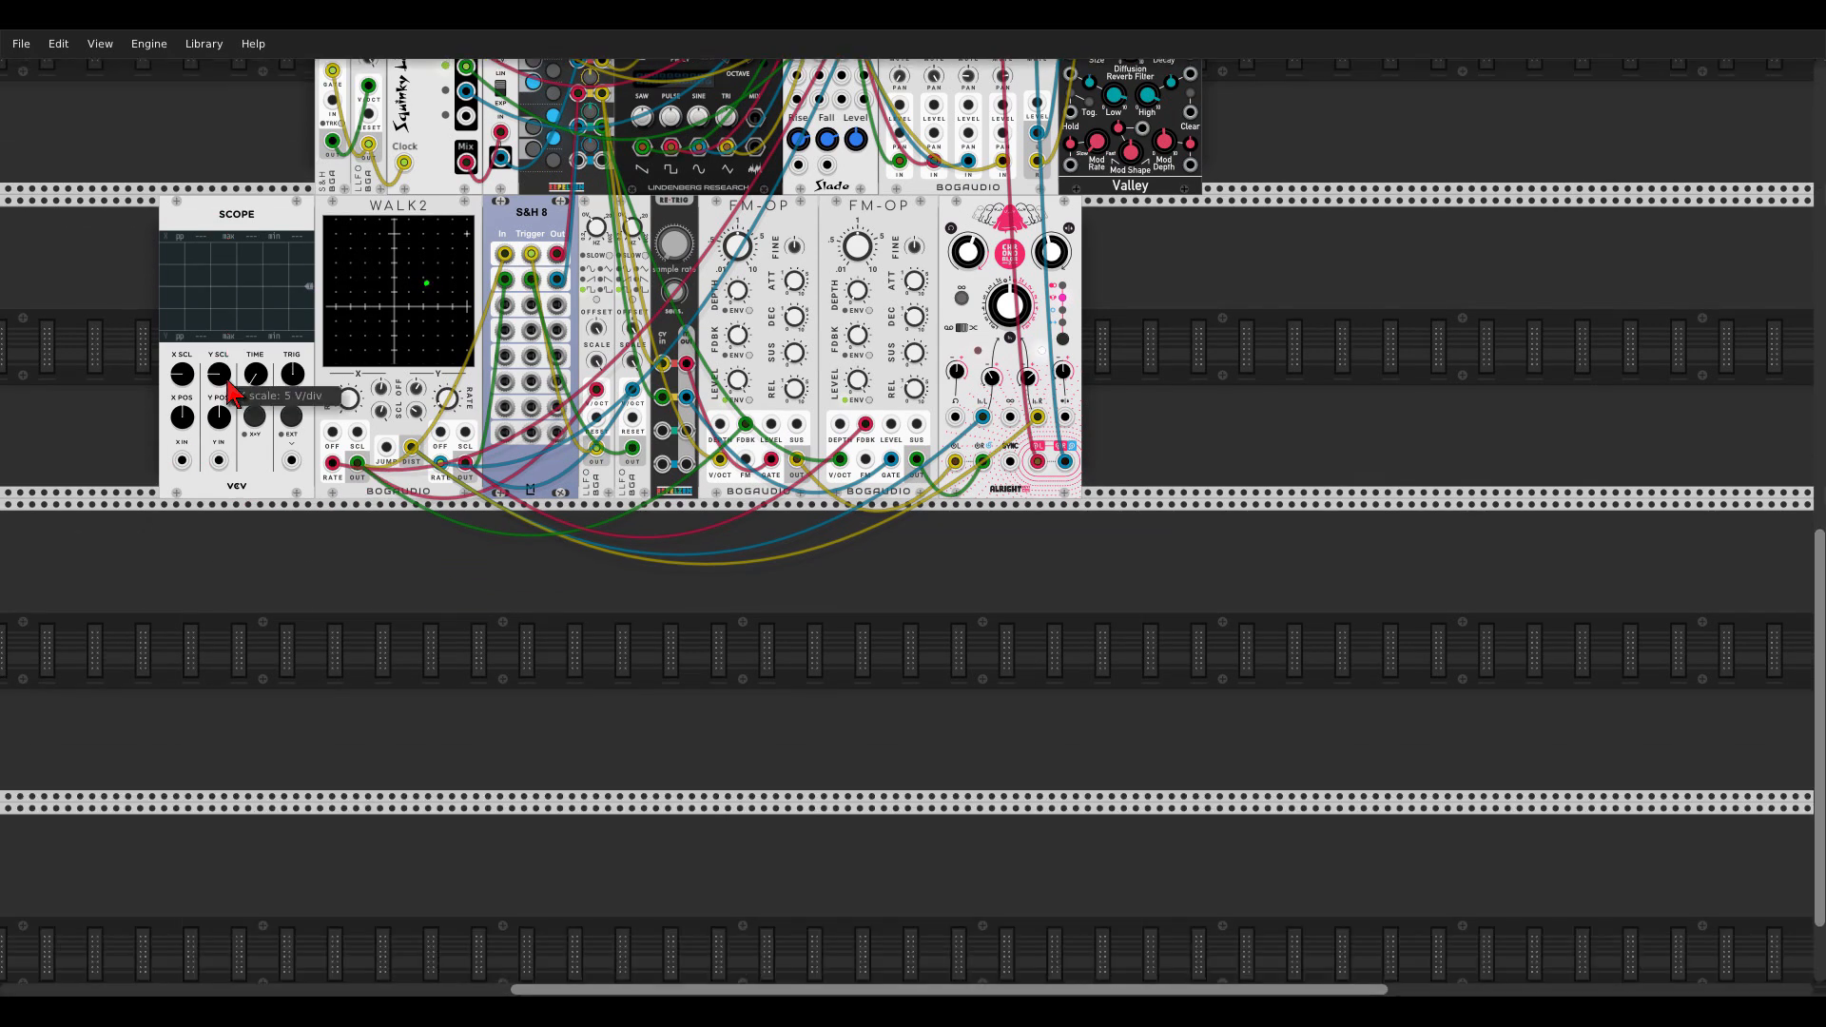
right_click(477, 624)
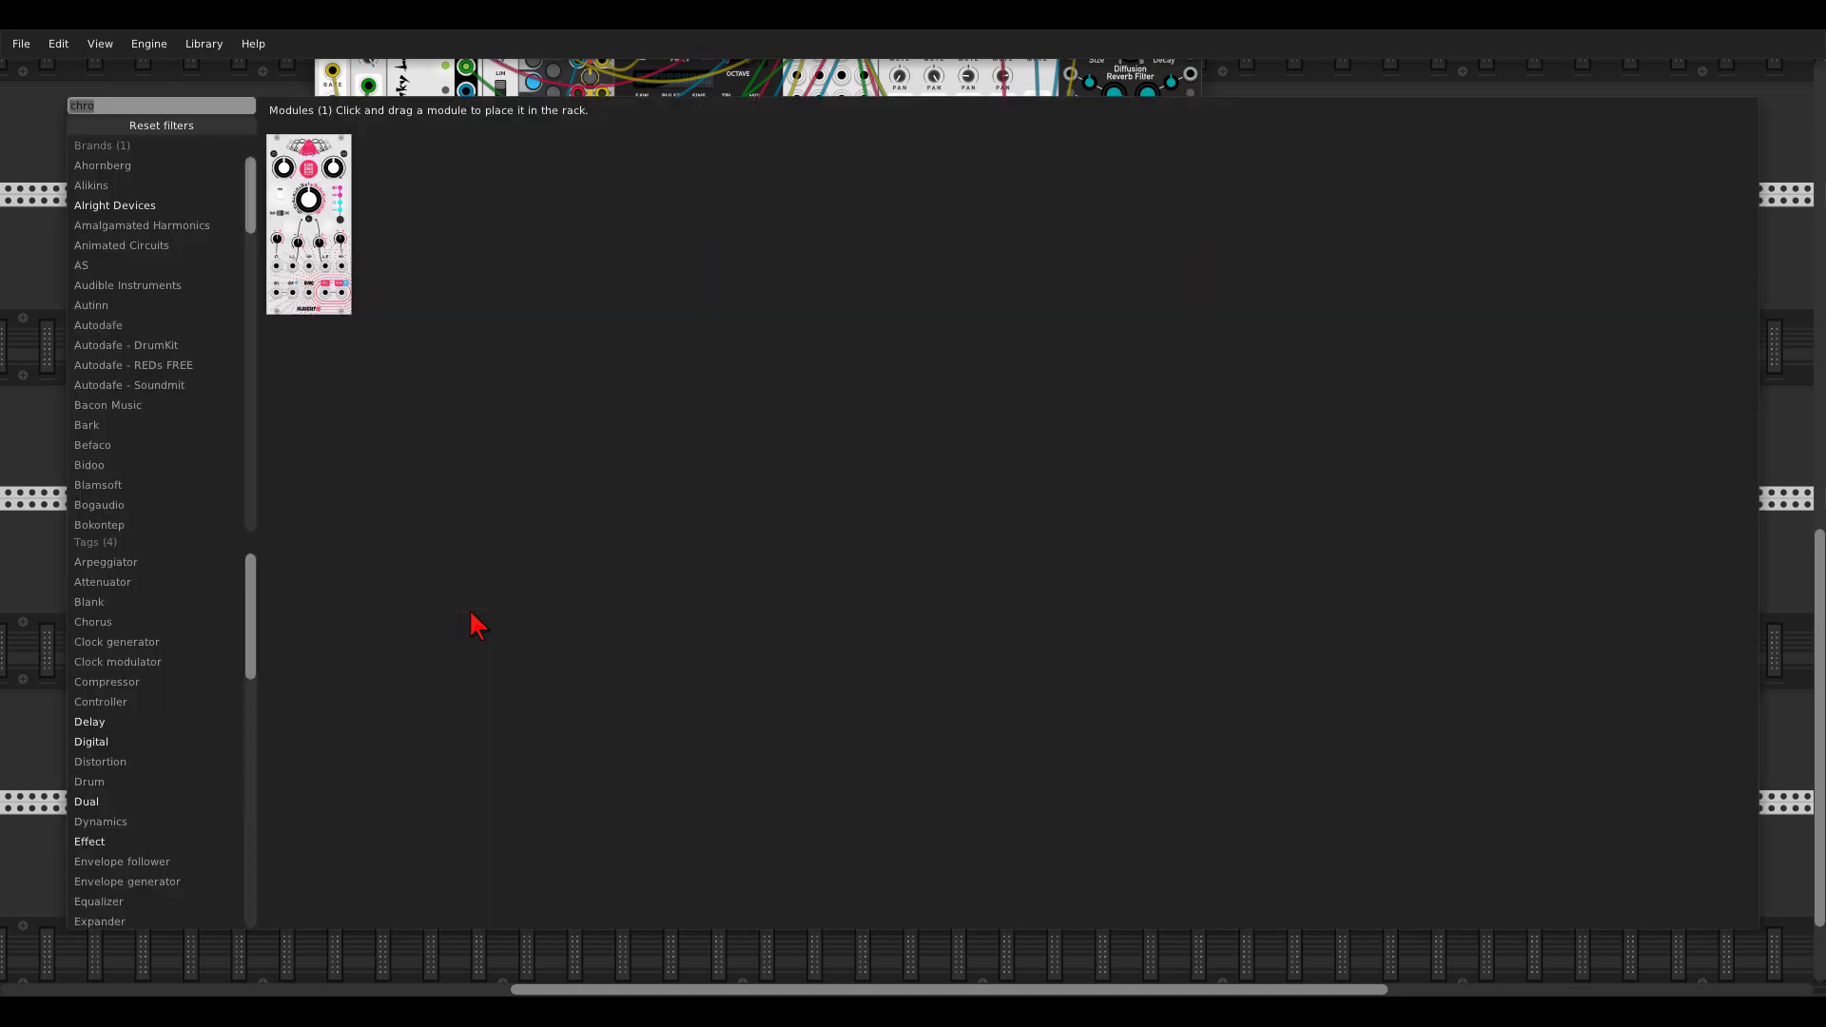
type("note")
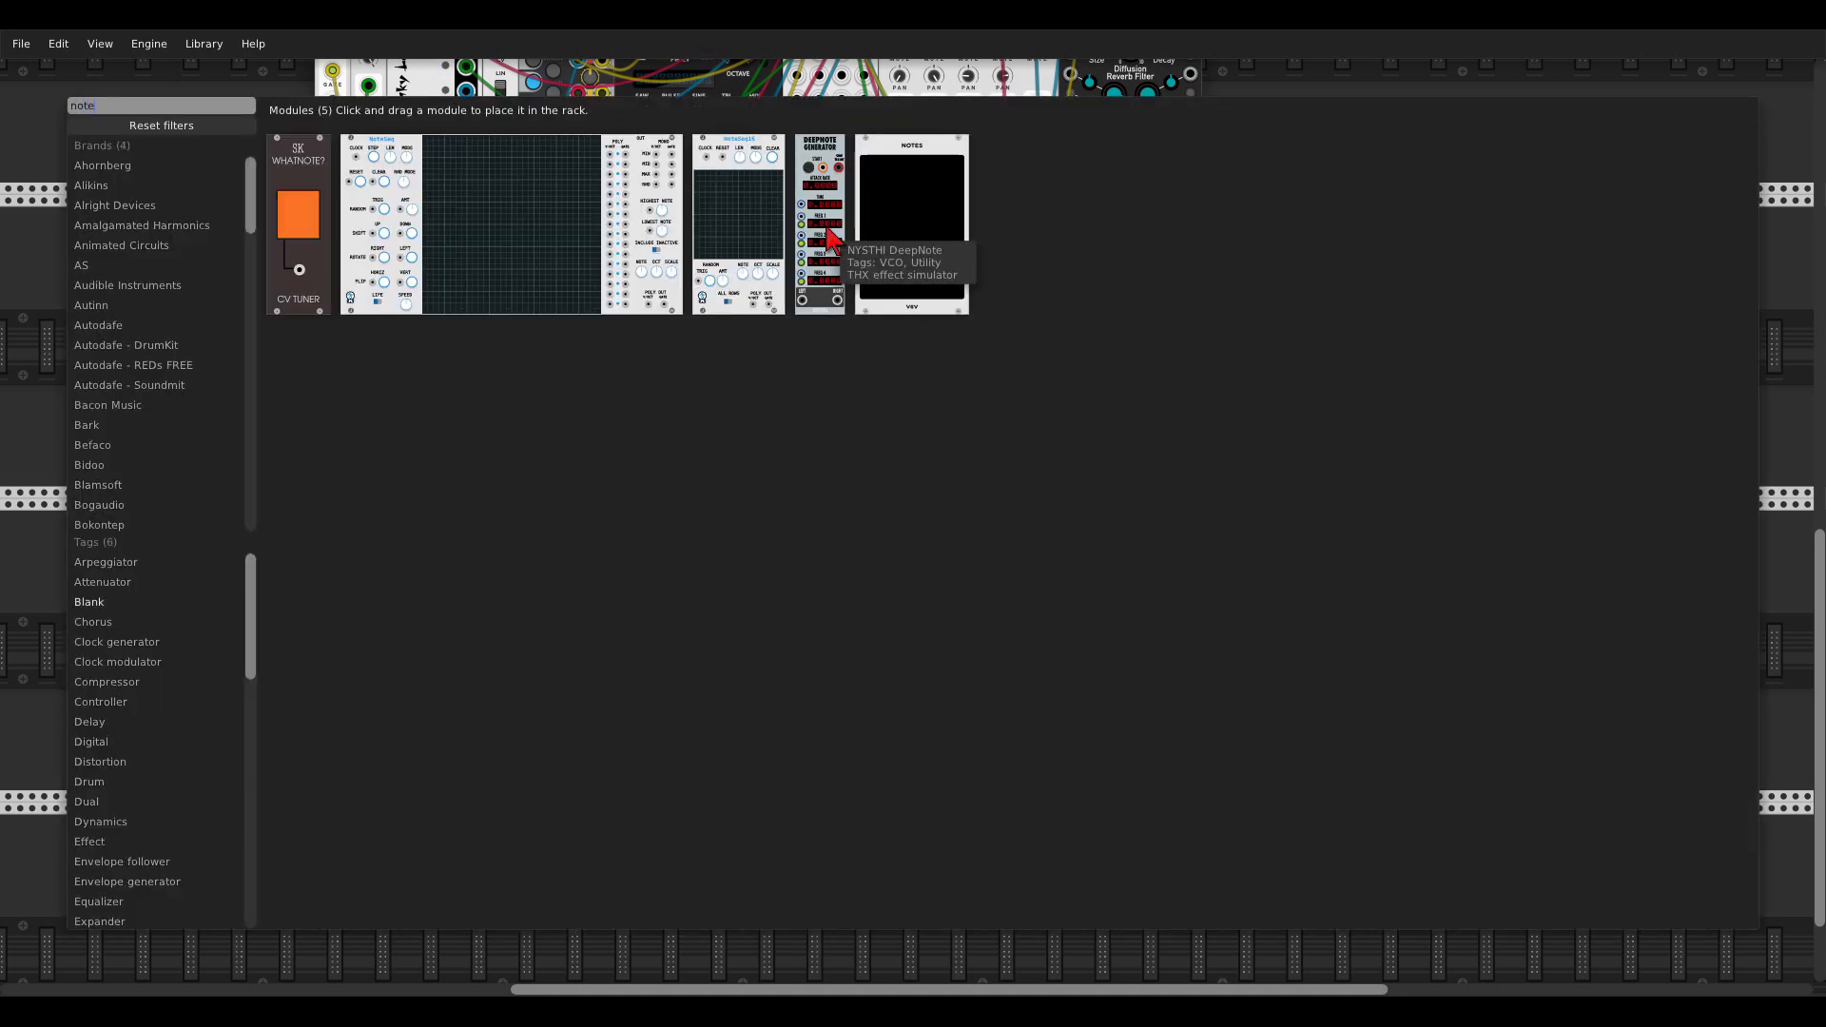
left_click_drag(759, 144, 396, 517)
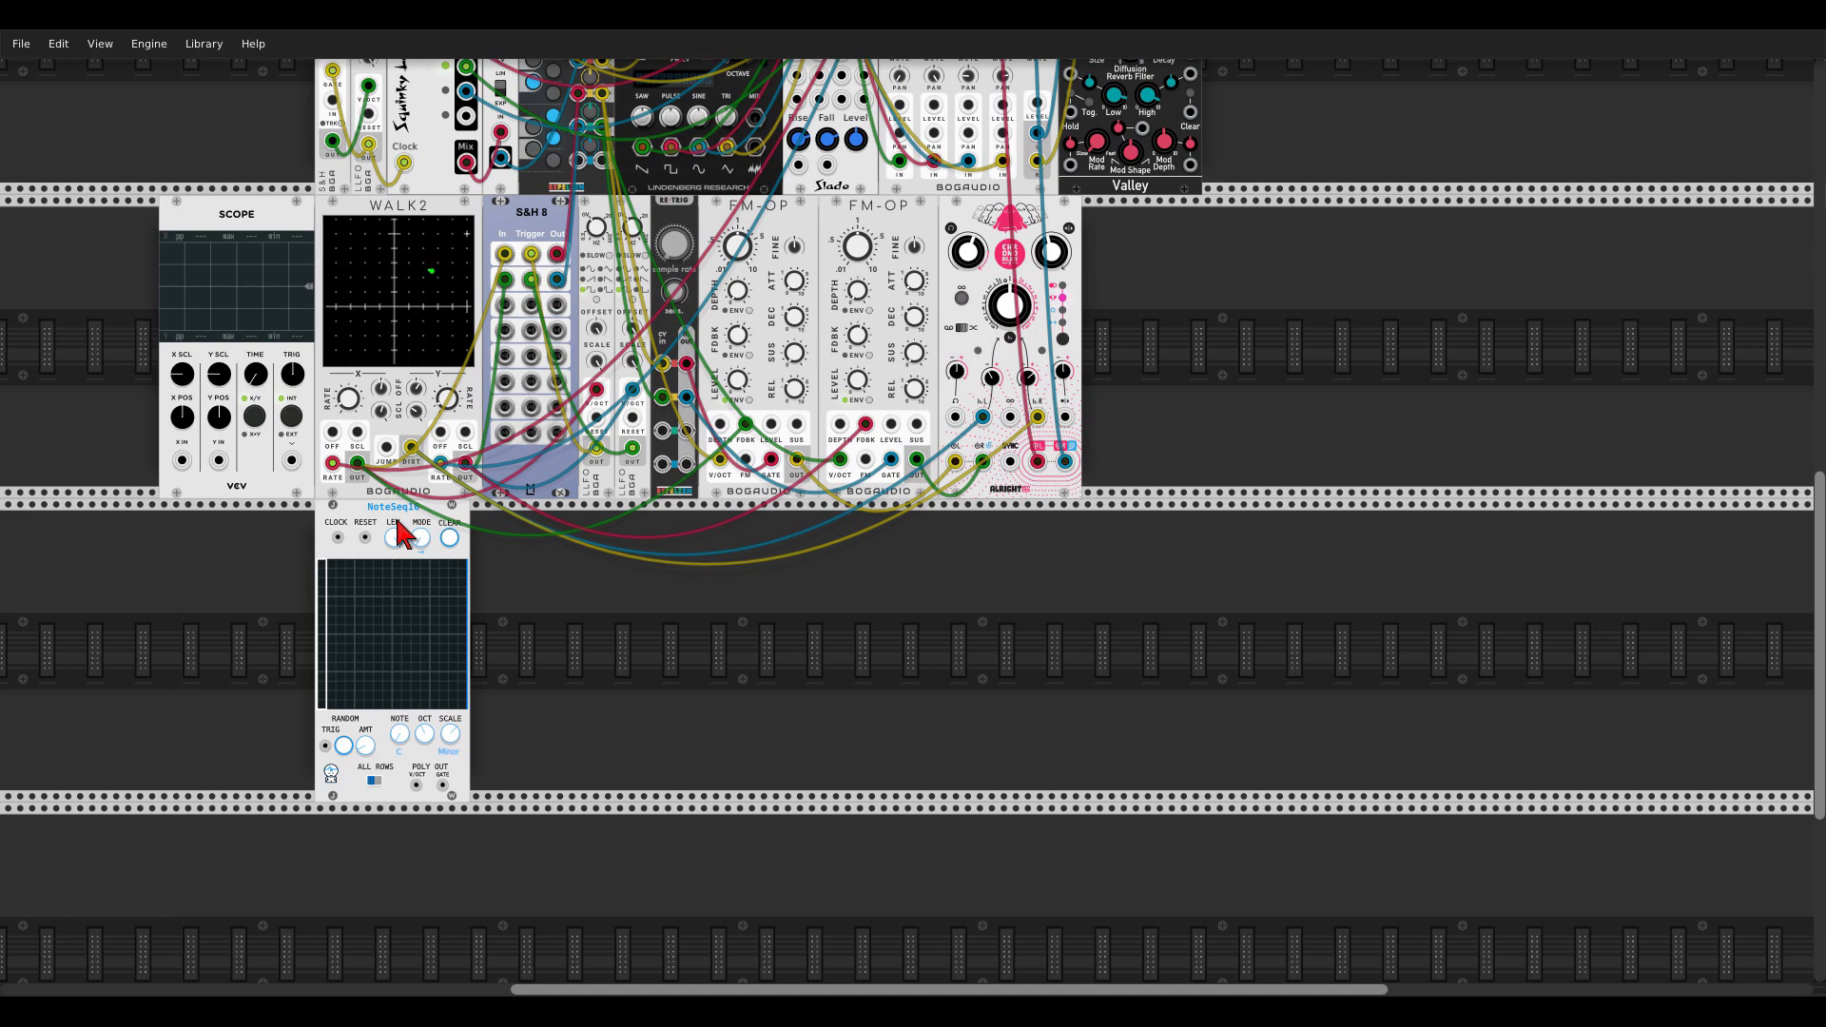
scroll(451, 699, "up", 3)
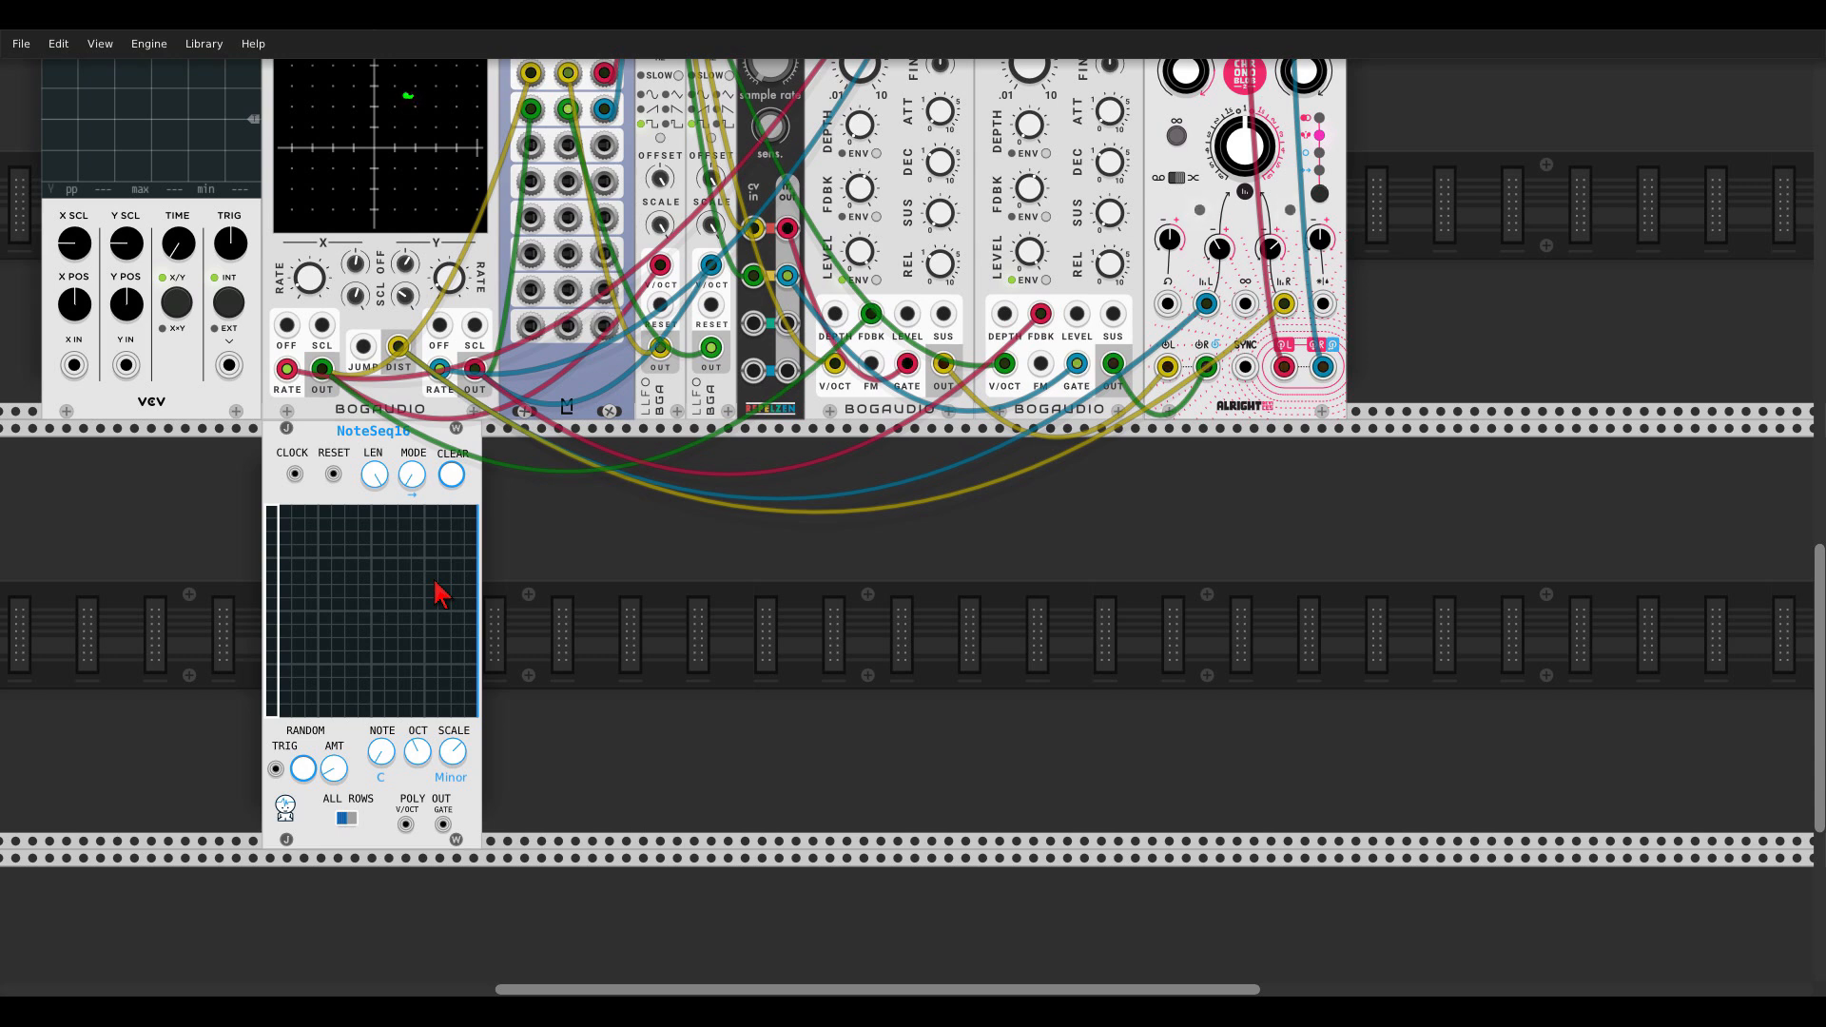
Step: Find the Blamsoft XFX Wave oscillator with the search term "wave" and place it beside the NoteSeq16 in the same row
right_click(657, 636)
type("wave")
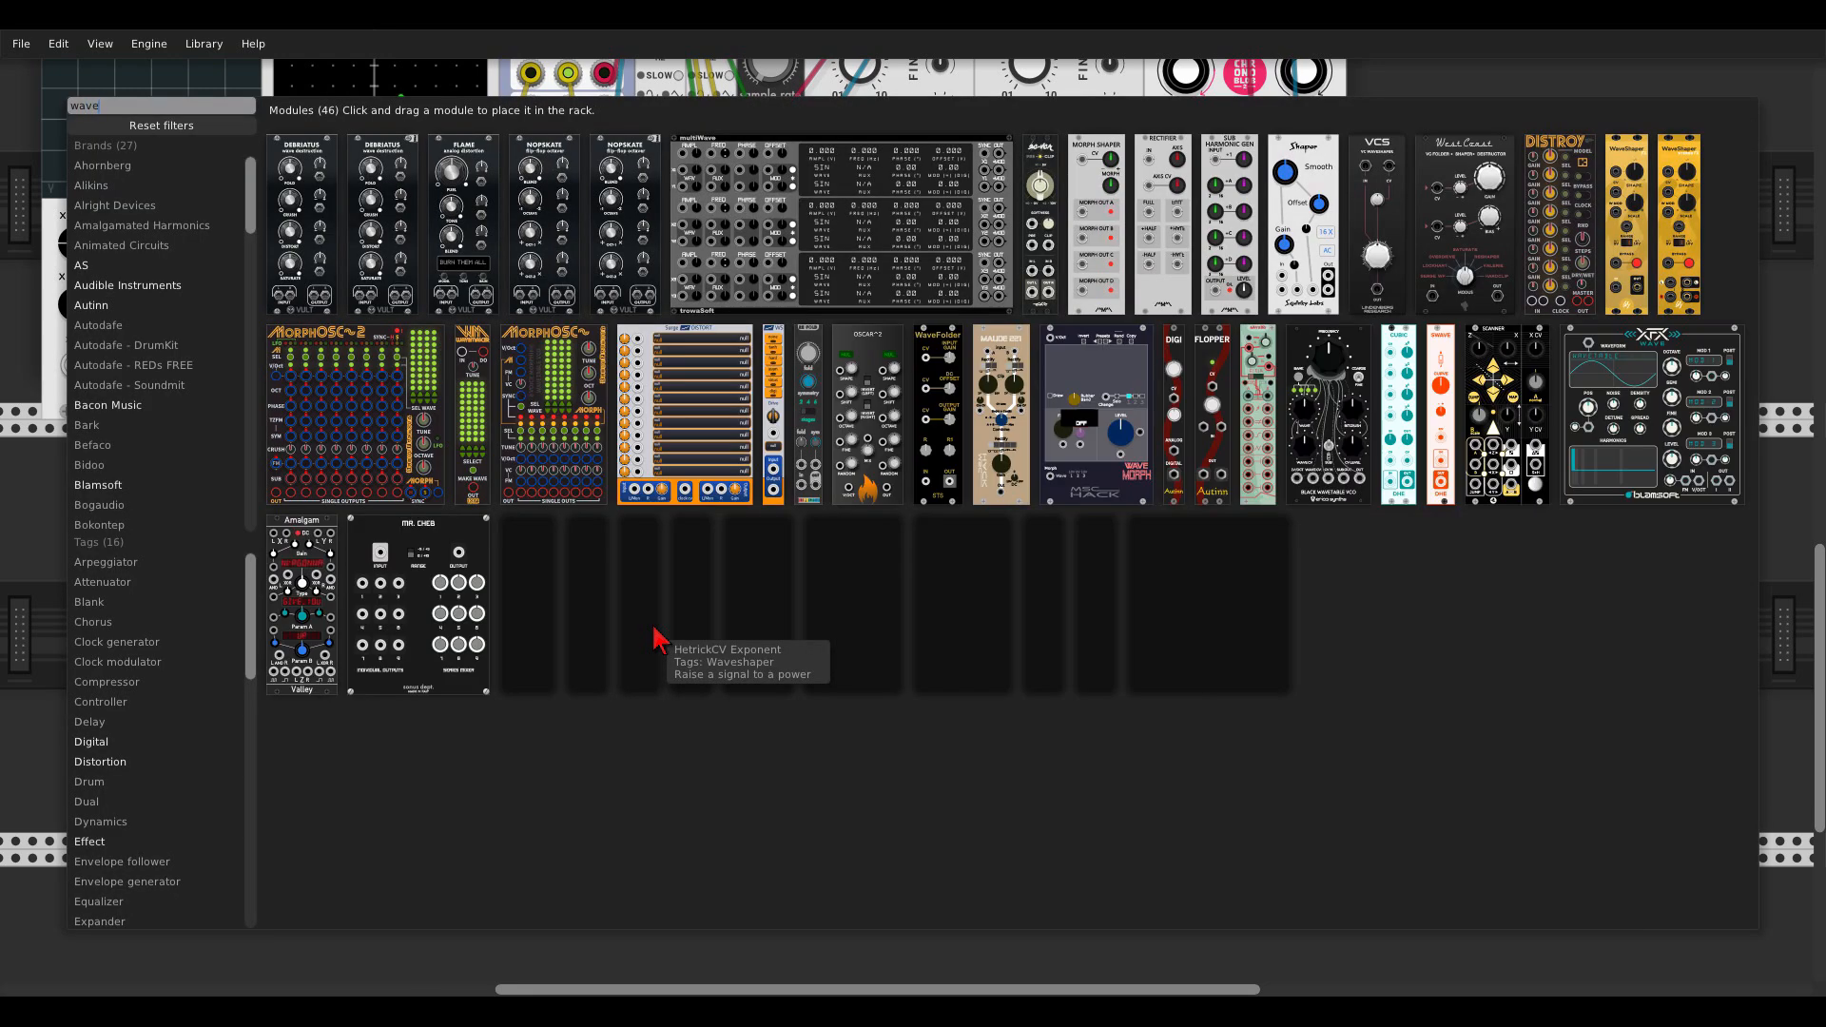
left_click_drag(1638, 335, 669, 532)
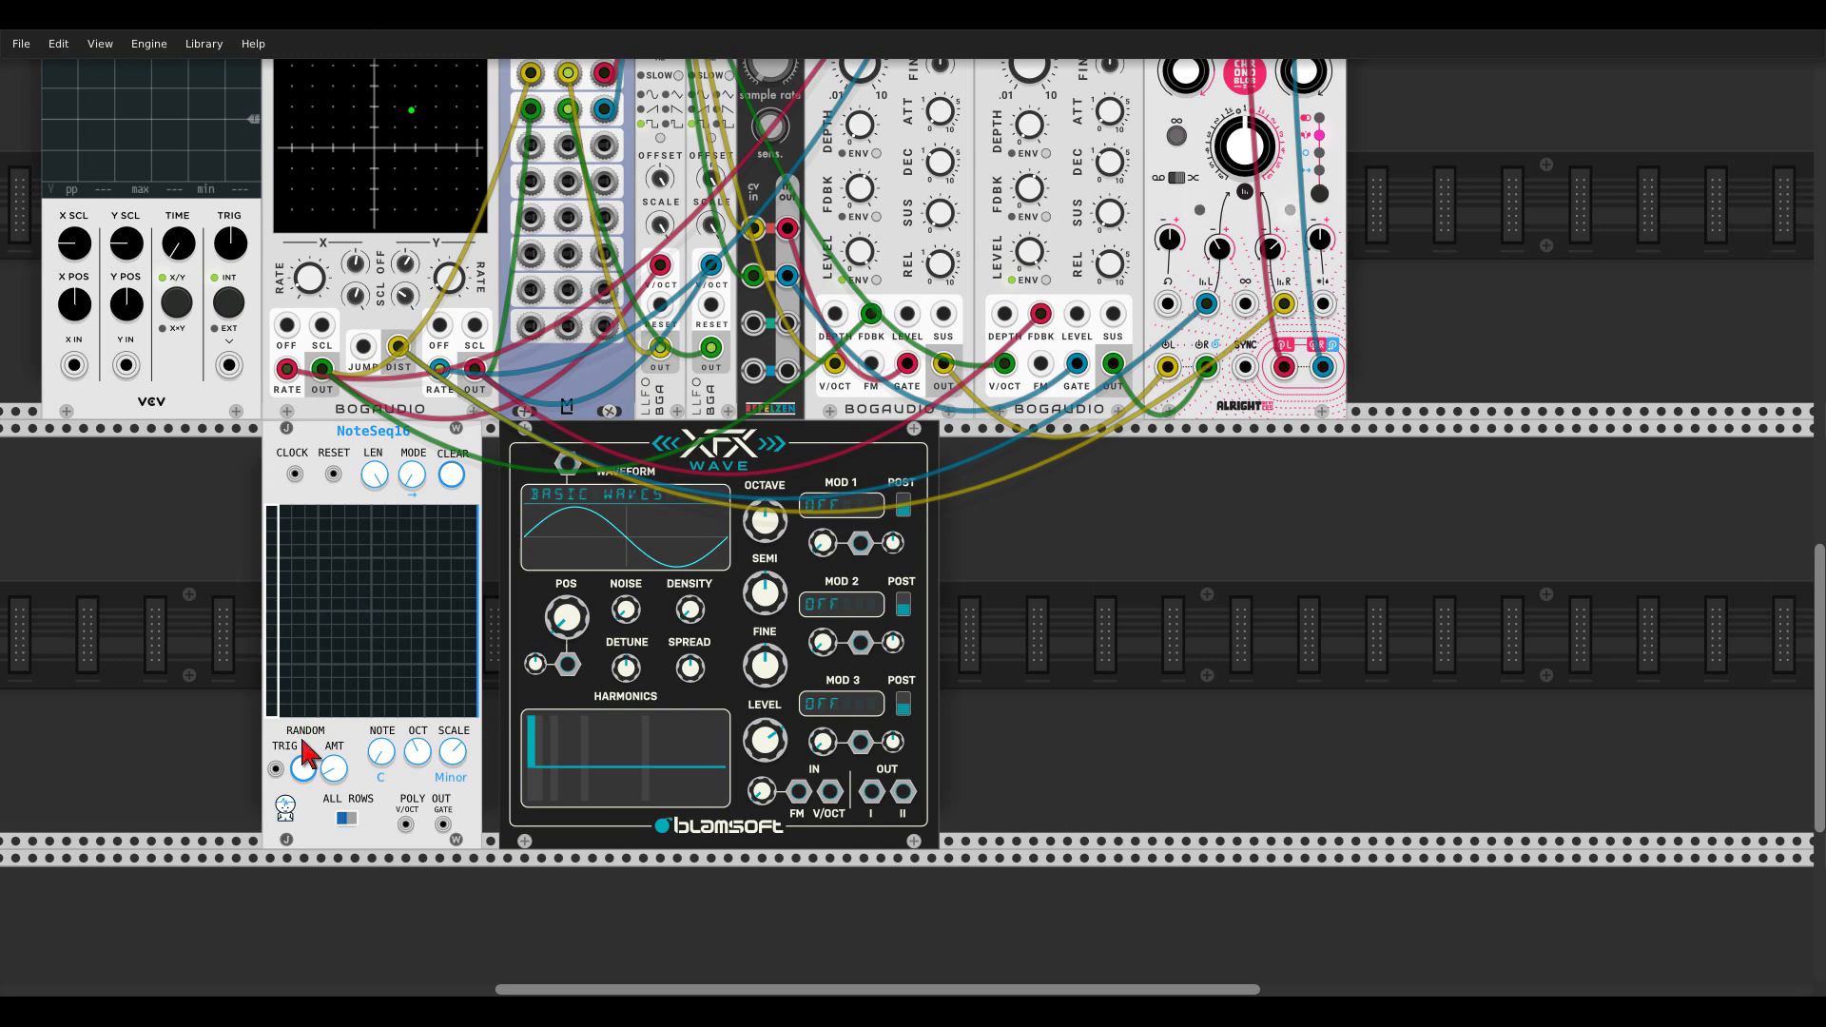
Step: Set the NoteSeq16's random amount to about 0.2, randomize its note grid and set its root note to E
left_click_drag(326, 770, 326, 676)
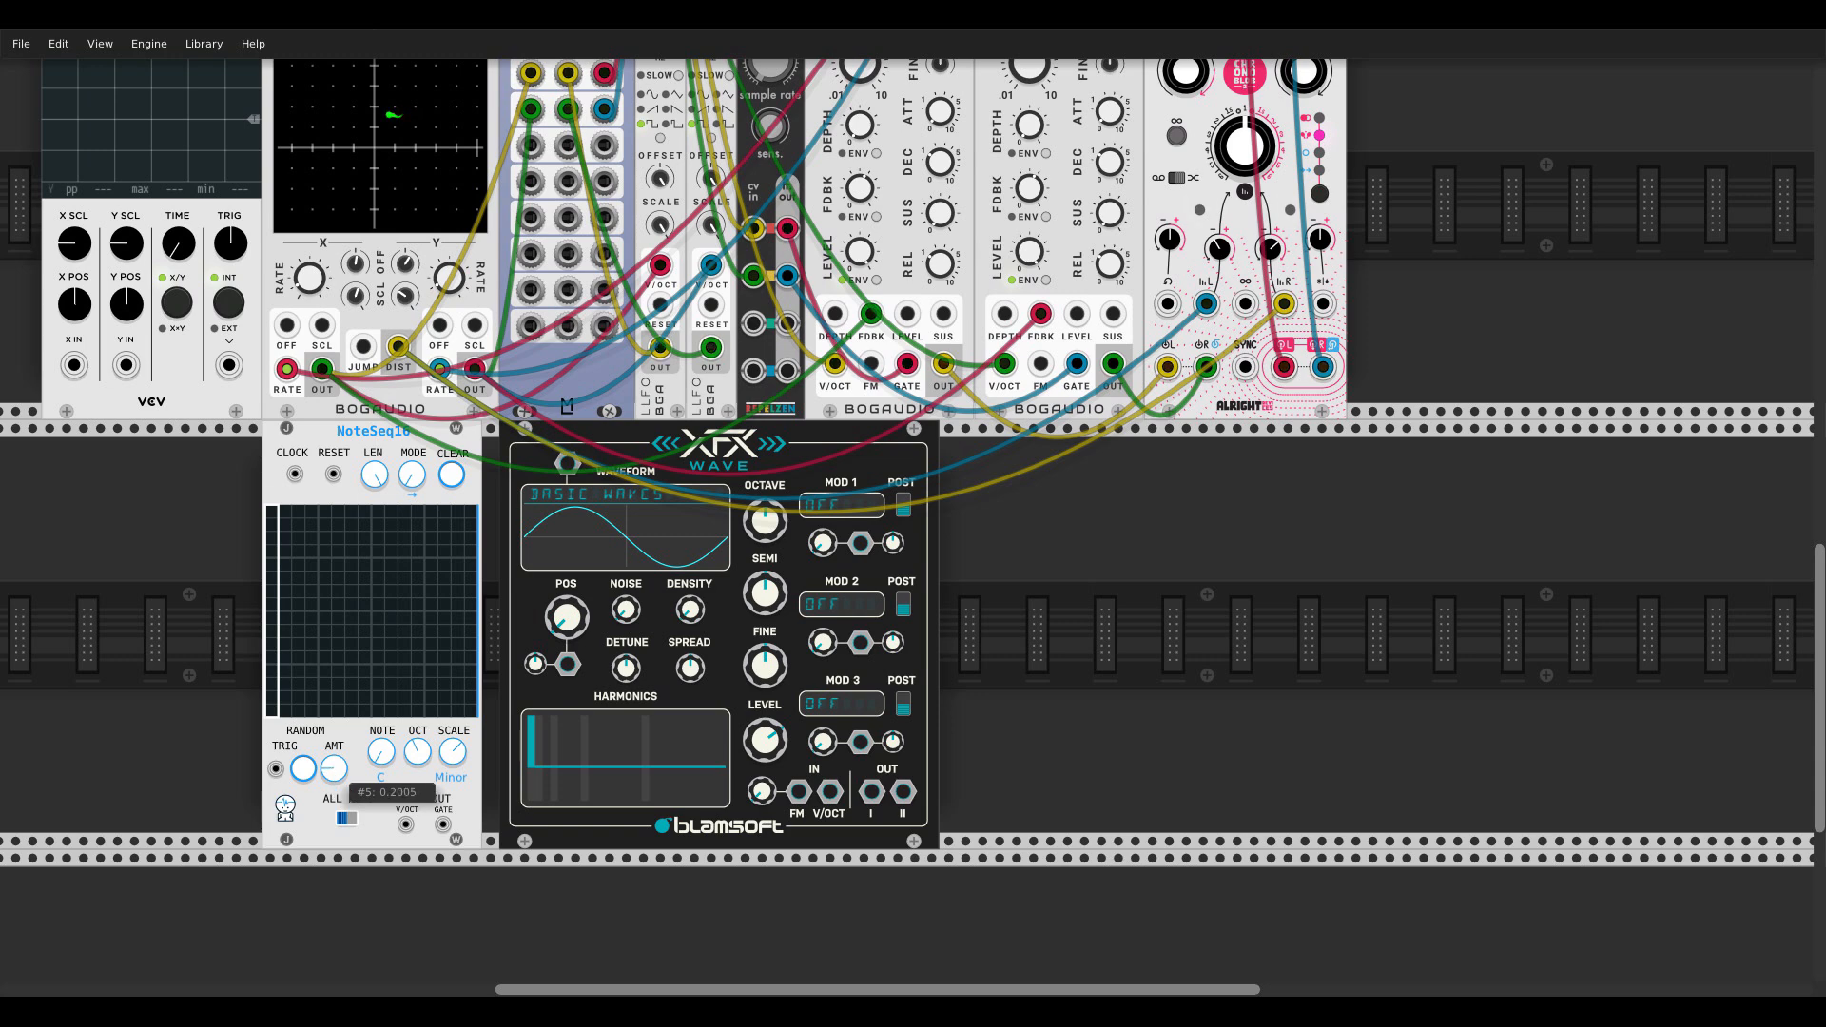
left_click(302, 769)
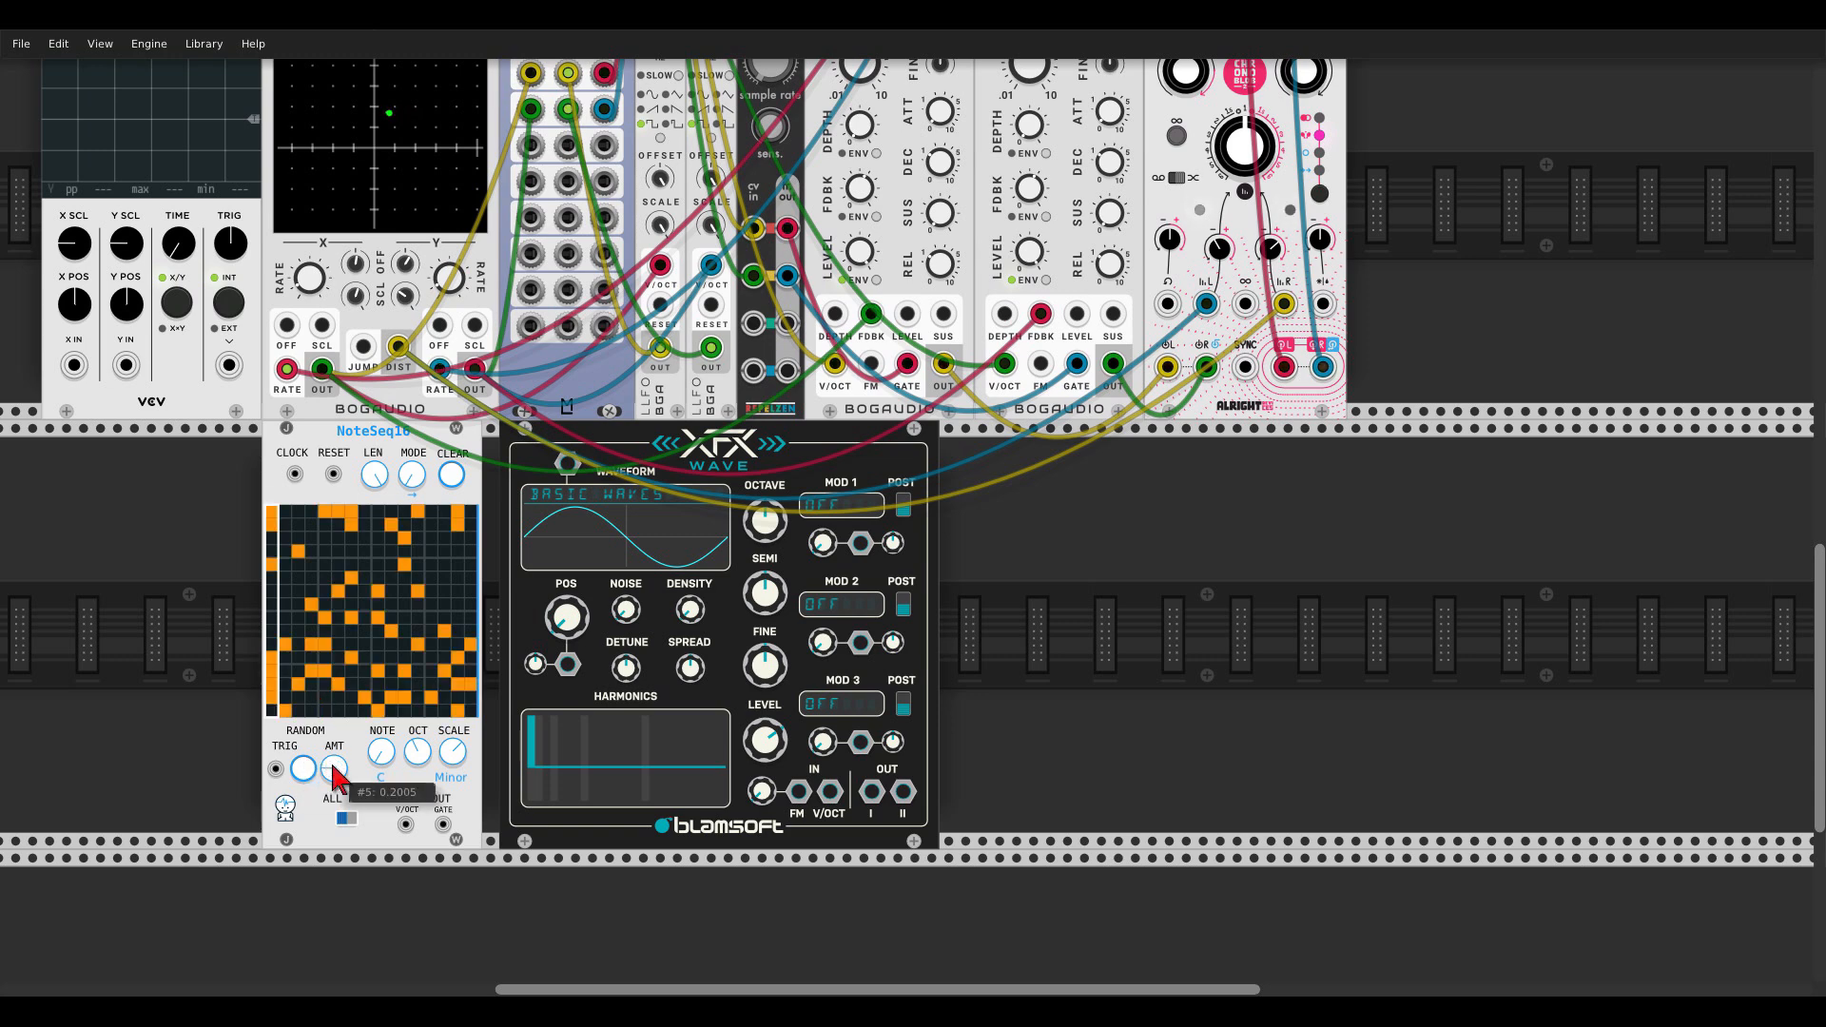
left_click(304, 769)
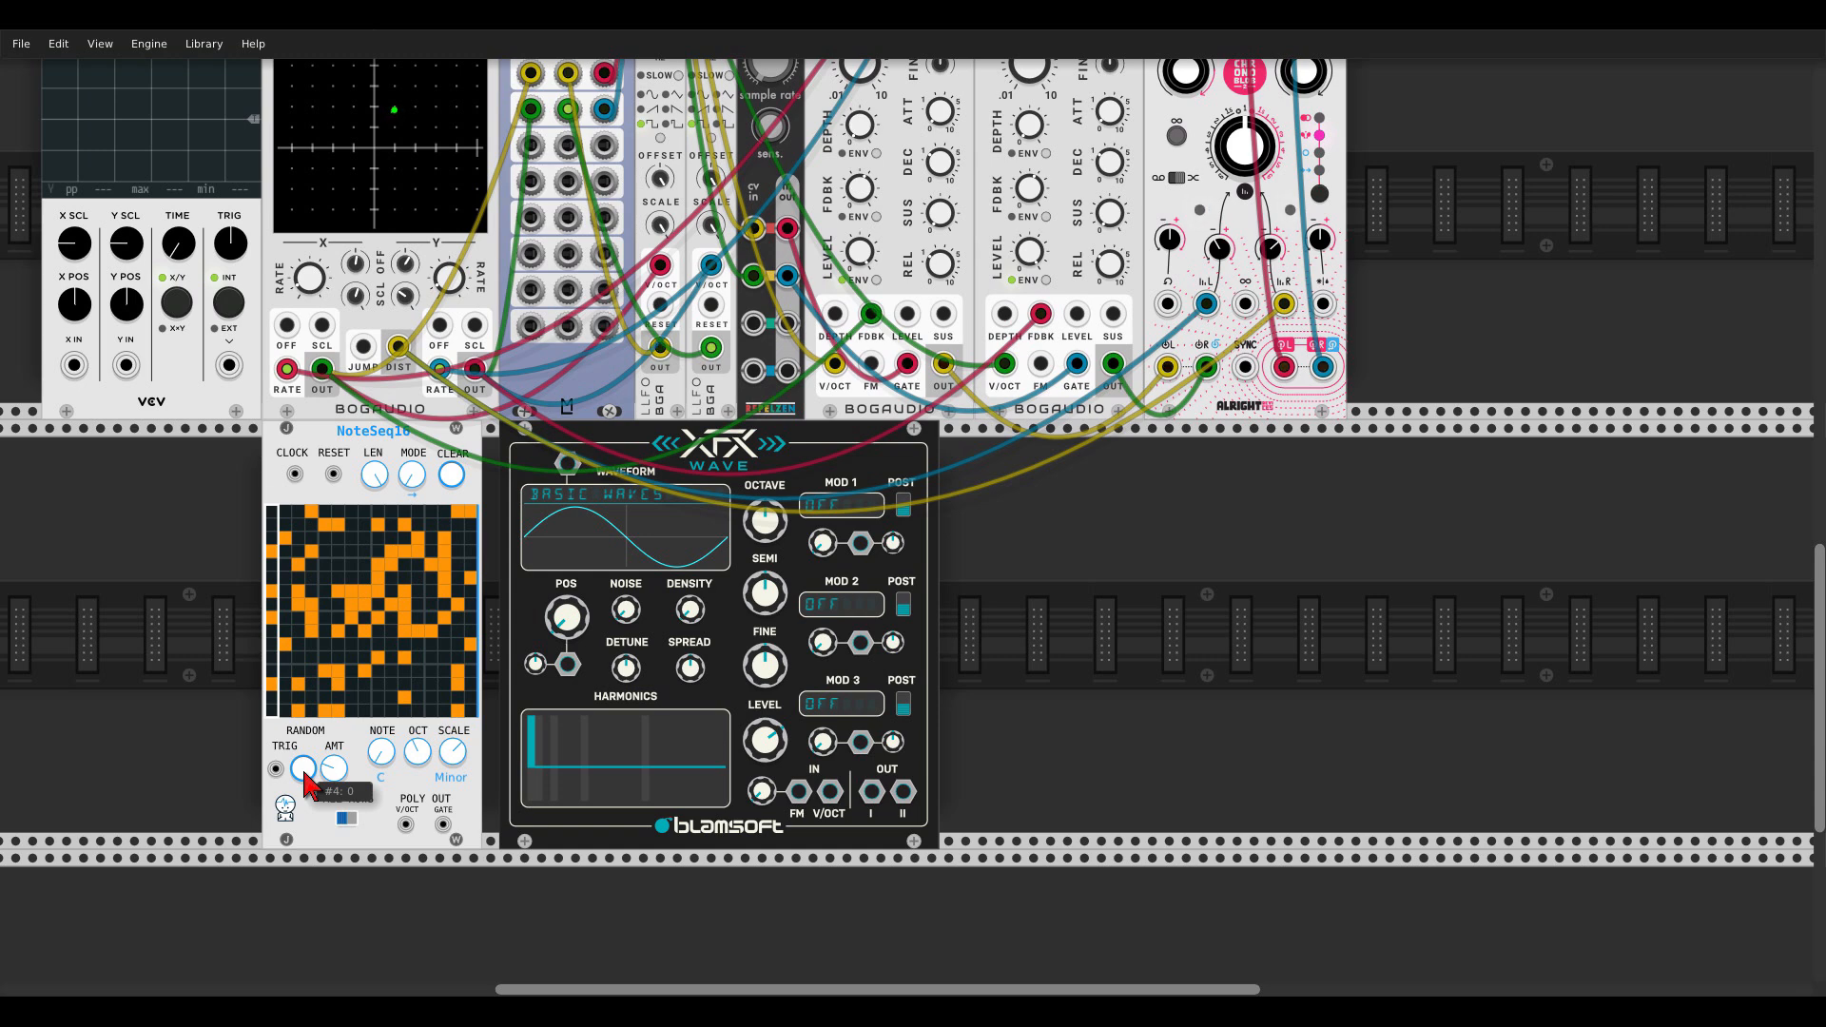
left_click_drag(382, 751, 382, 744)
scroll(381, 758, "up", 1)
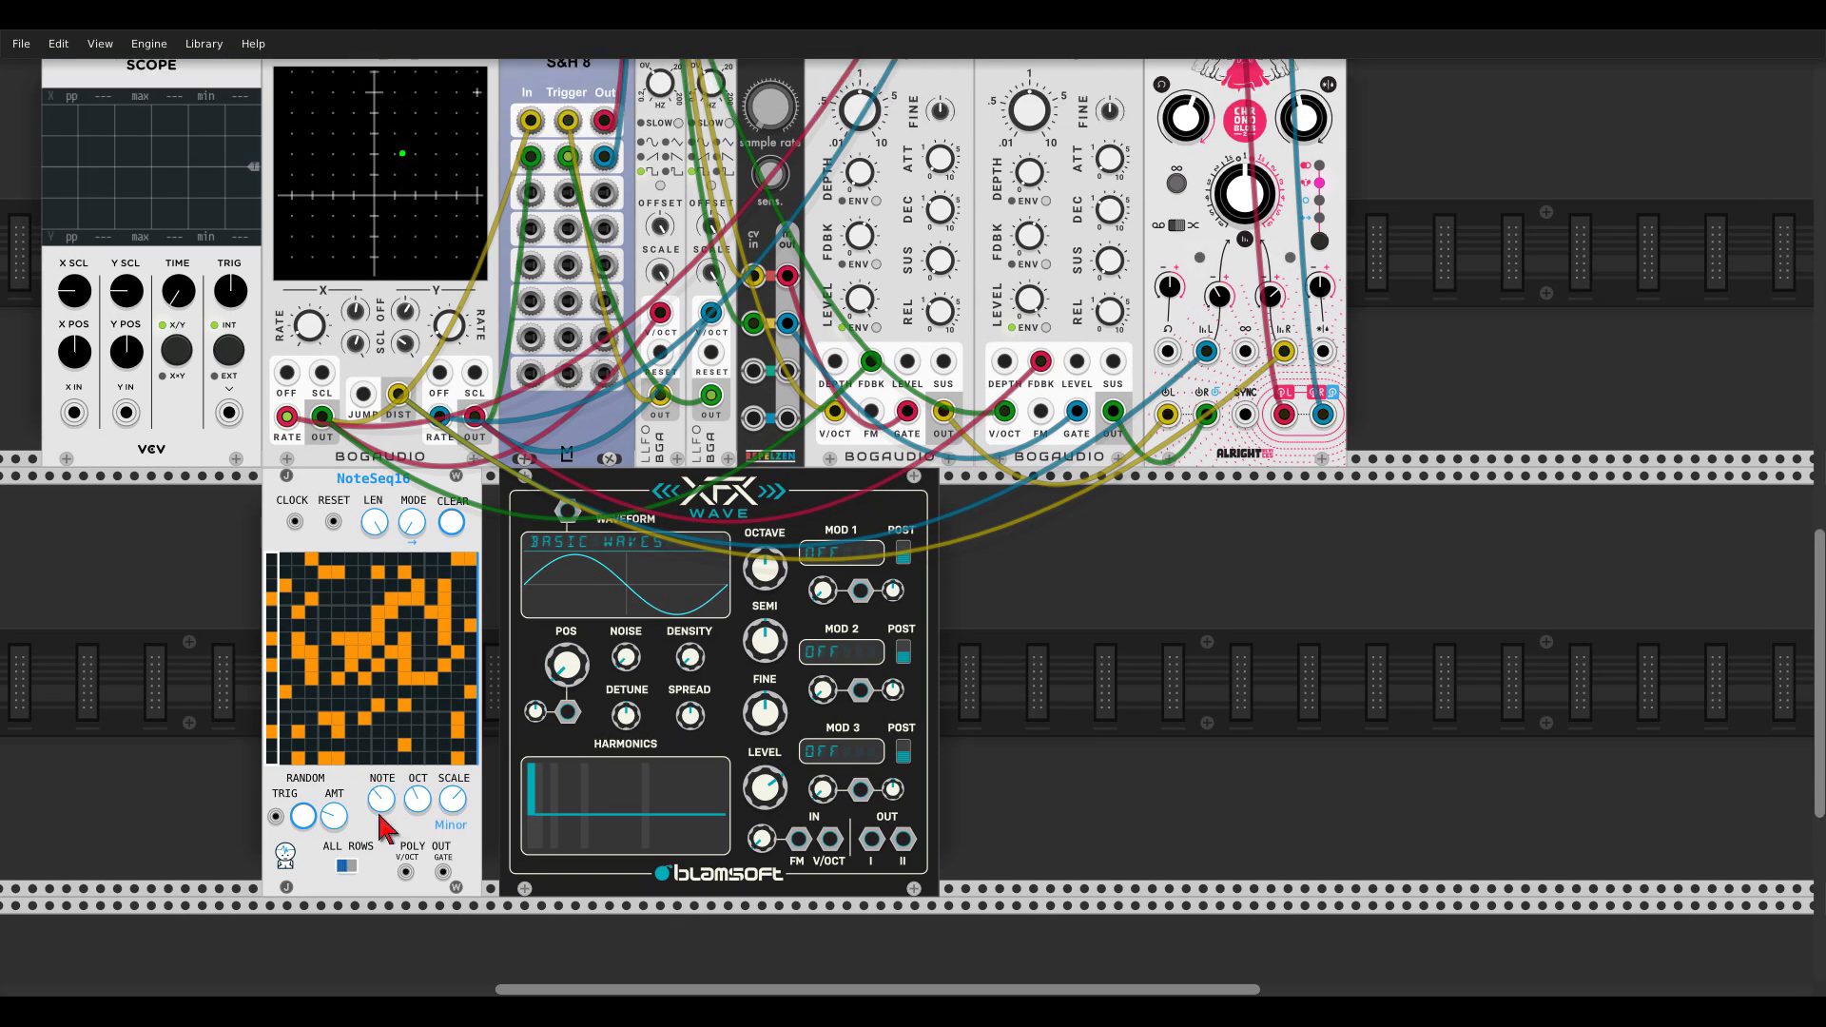
scroll(379, 816, "down", 2)
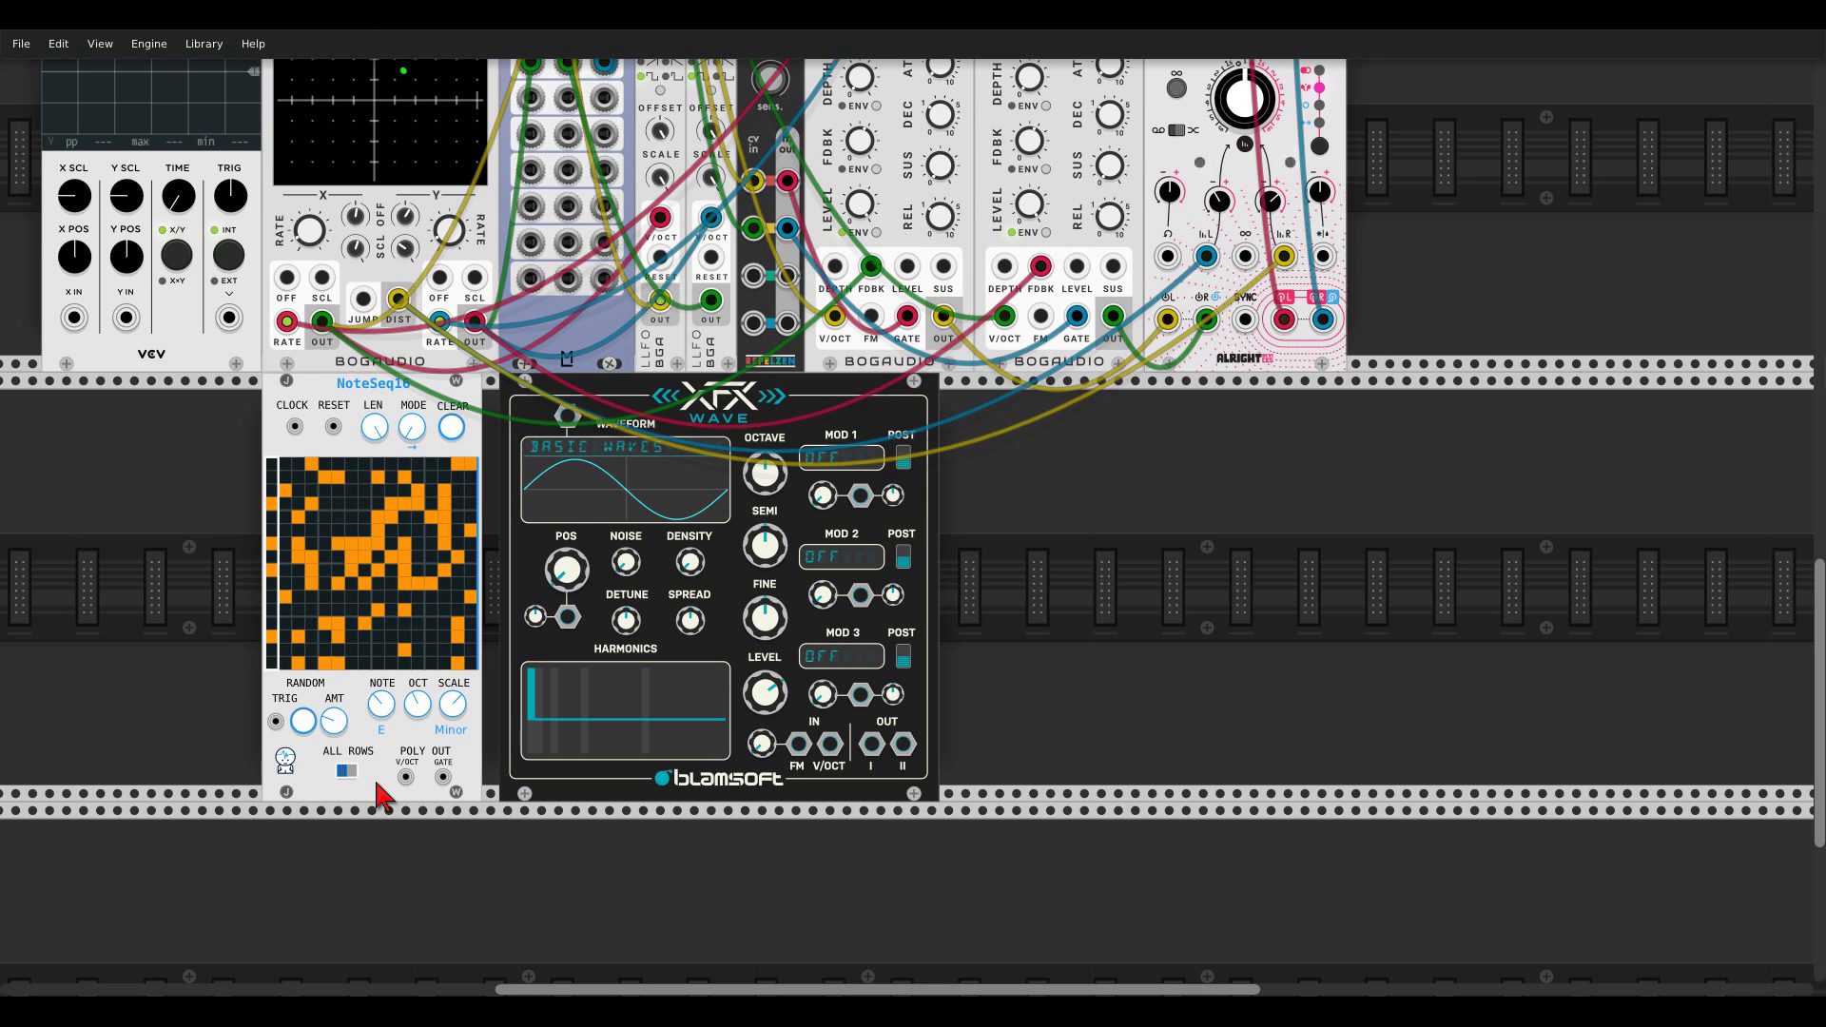
Step: Find the dadras chaotic LFO with the search term "dadr" and place it directly before the NoteSeq16
right_click(233, 632)
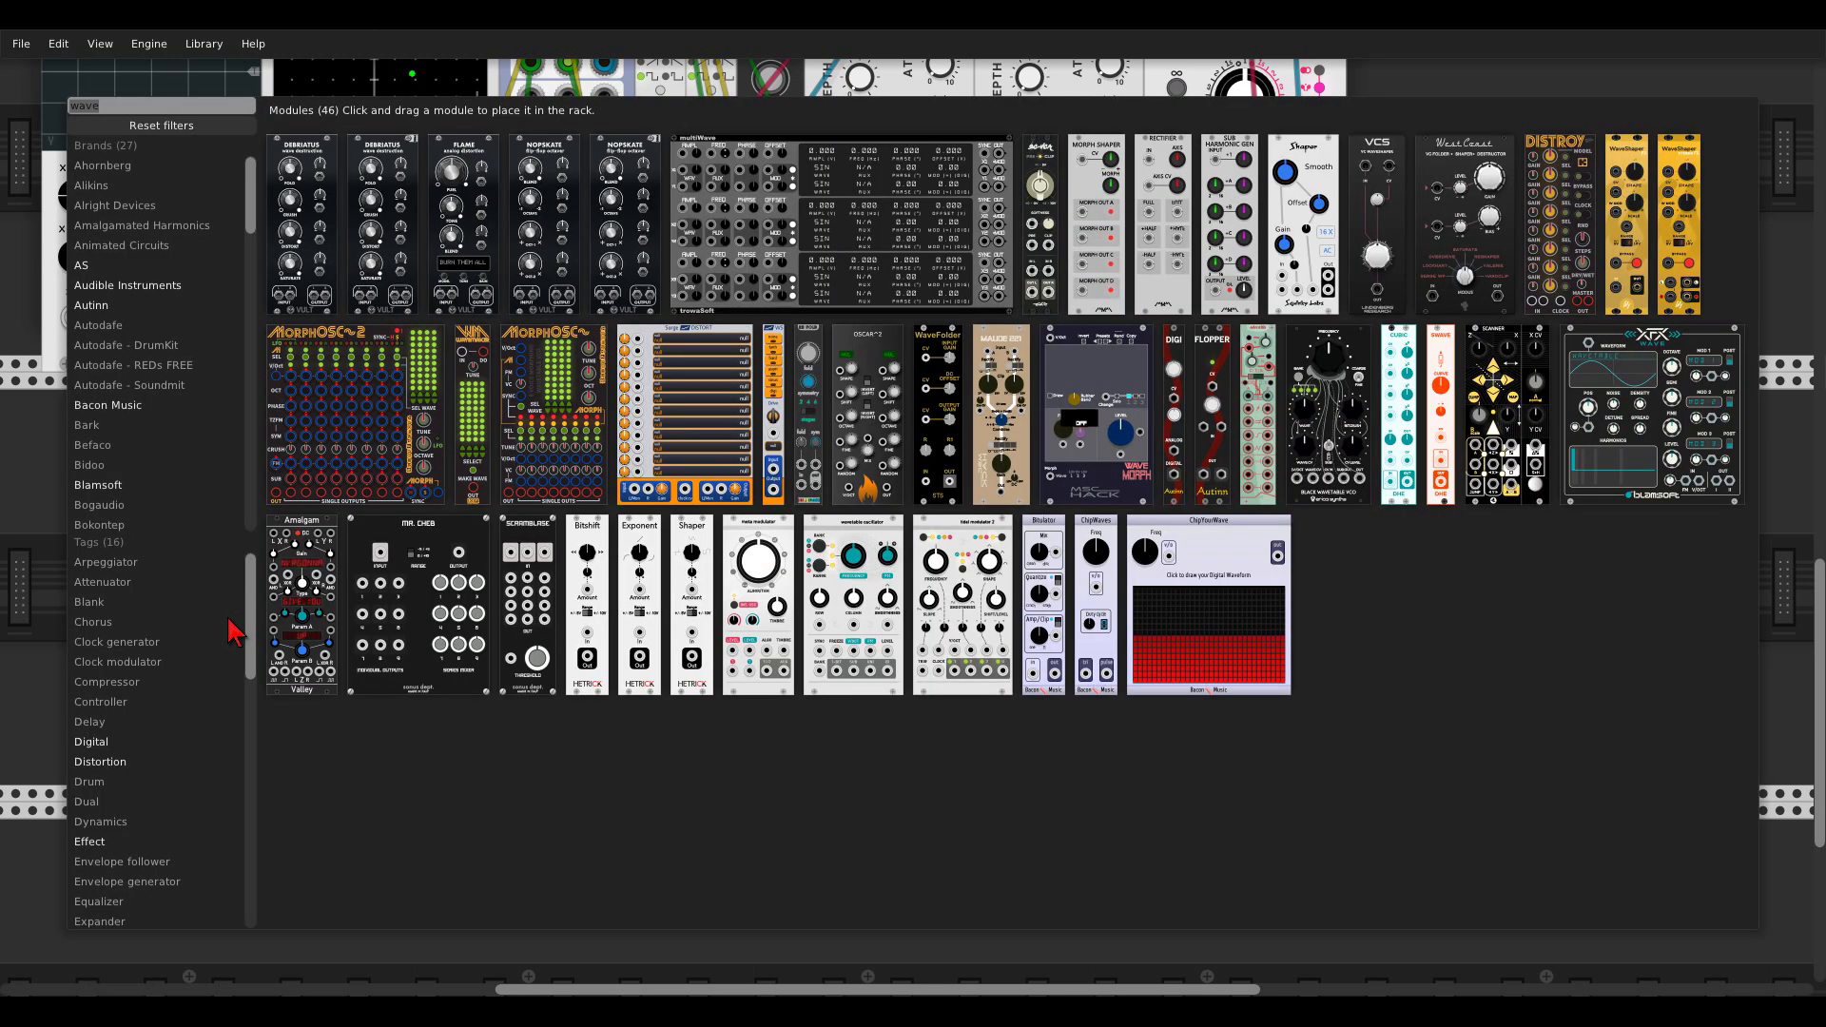
type("dadr")
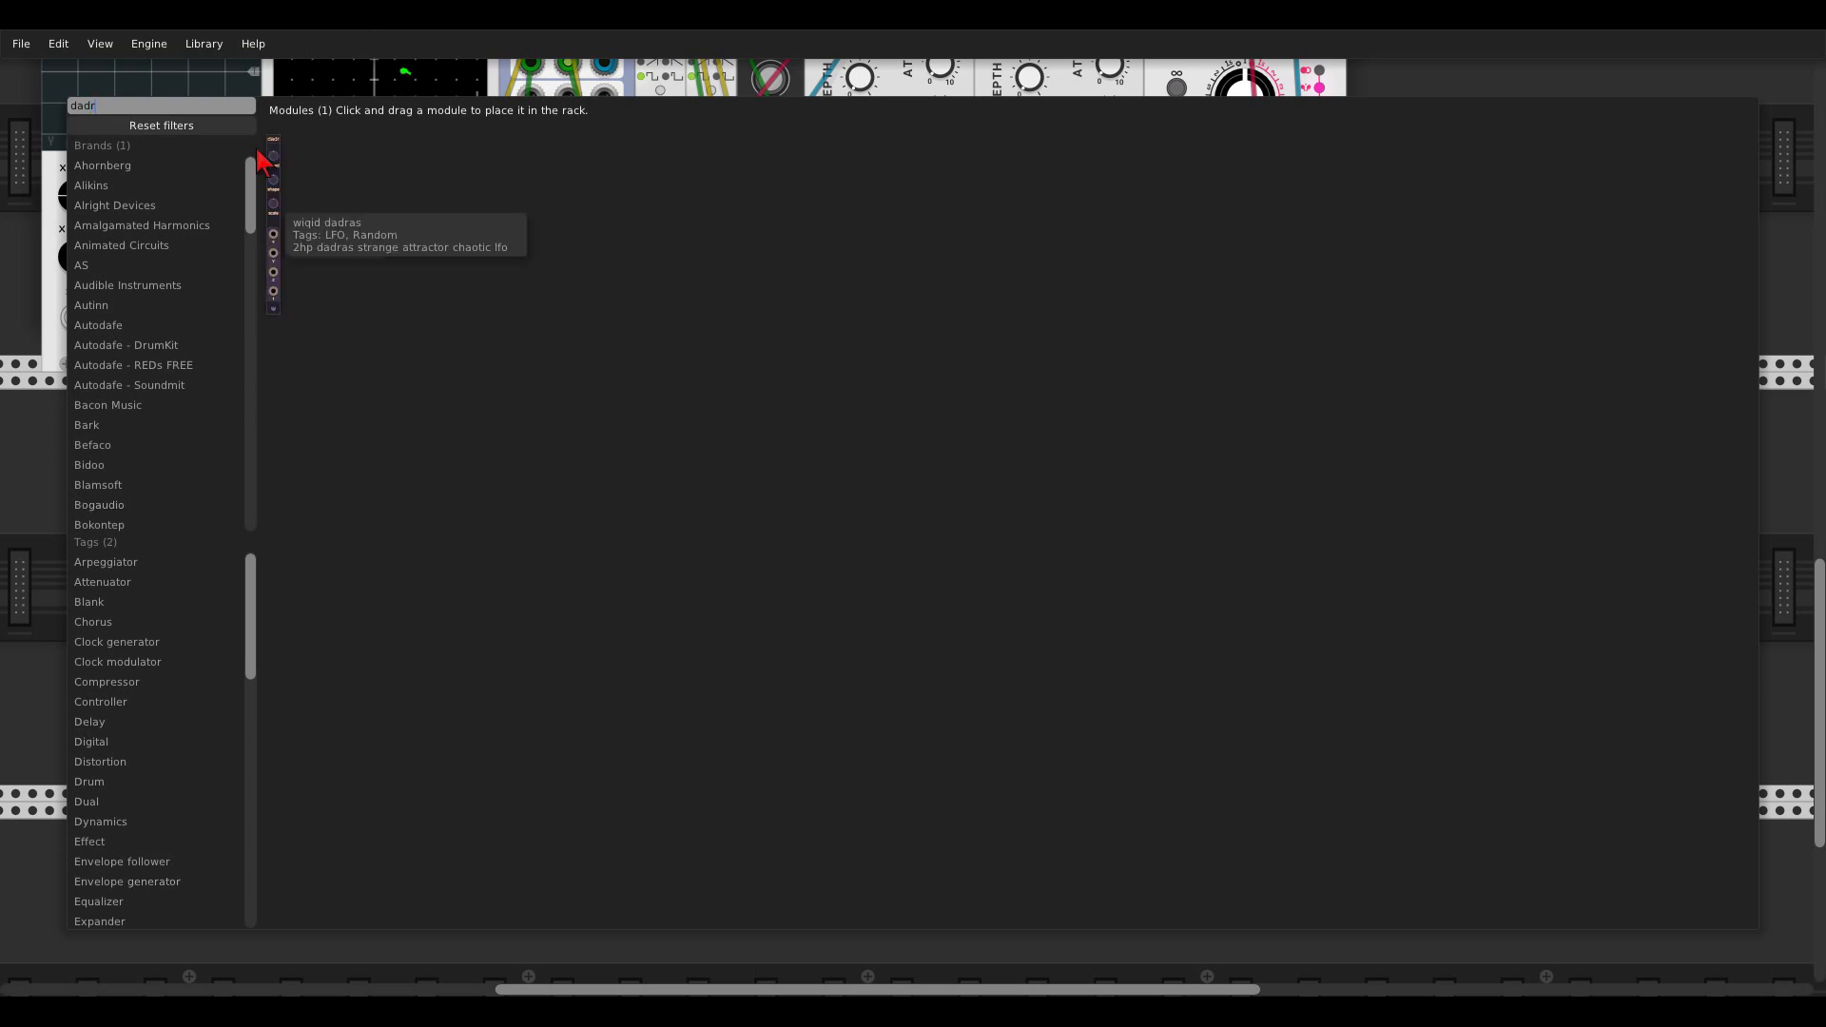
left_click_drag(263, 162, 228, 473)
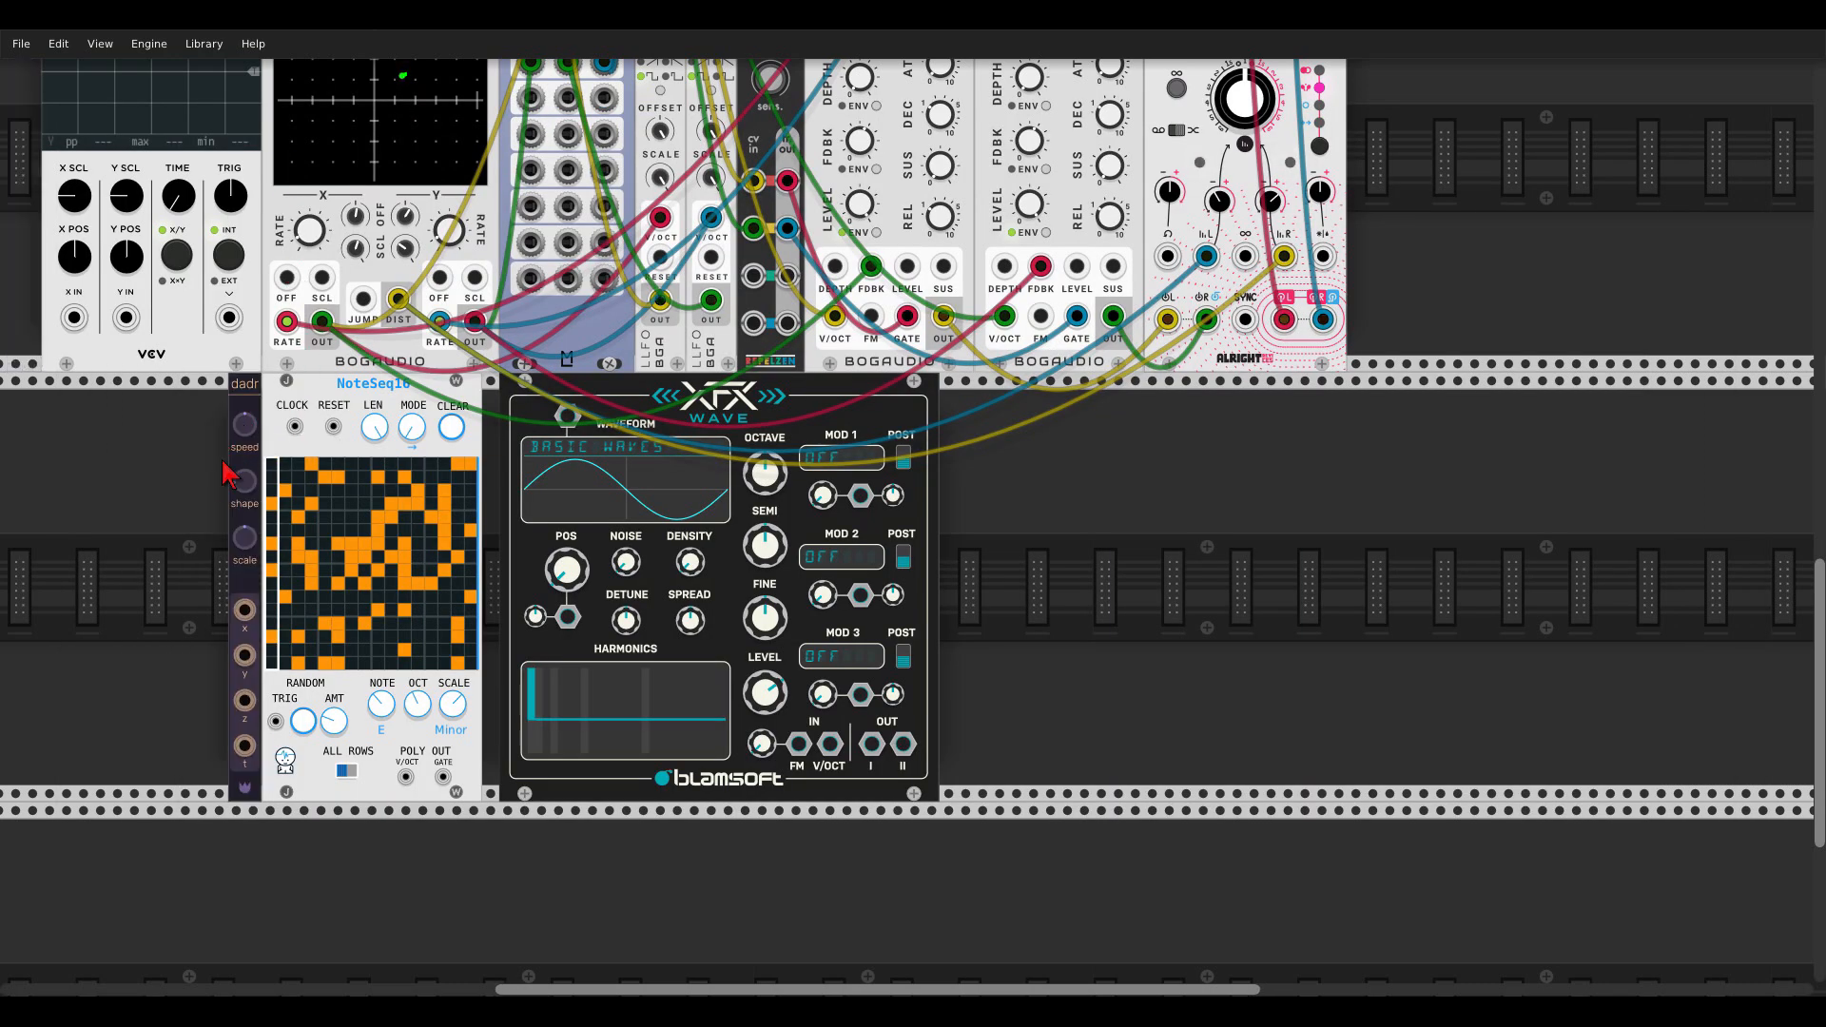
Step: Move the Scope down beside dadras and patch dadras' x output into the Scope's X input
scroll(229, 473, "up", 4)
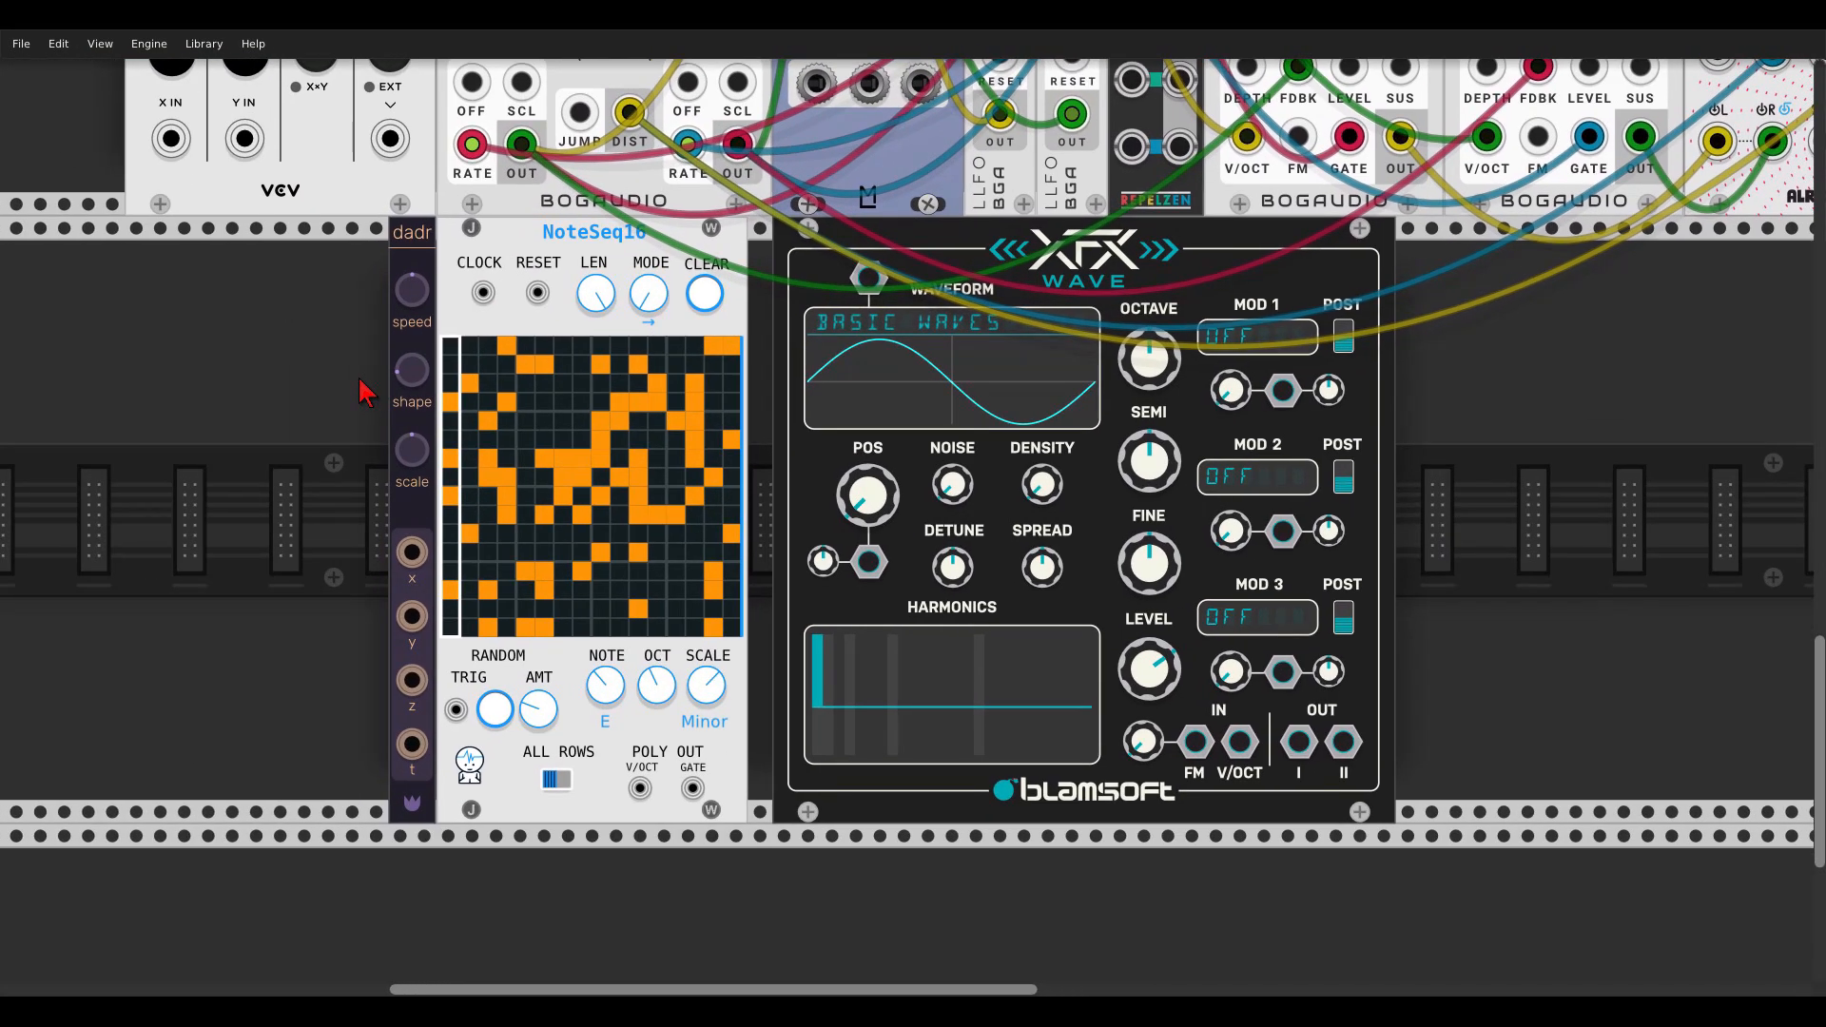
scroll(364, 391, "down", 1)
left_click_drag(266, 233, 286, 488)
mouse_move(181, 678)
left_mouse_down()
mouse_move(295, 538)
mouse_move(403, 524)
left_mouse_up()
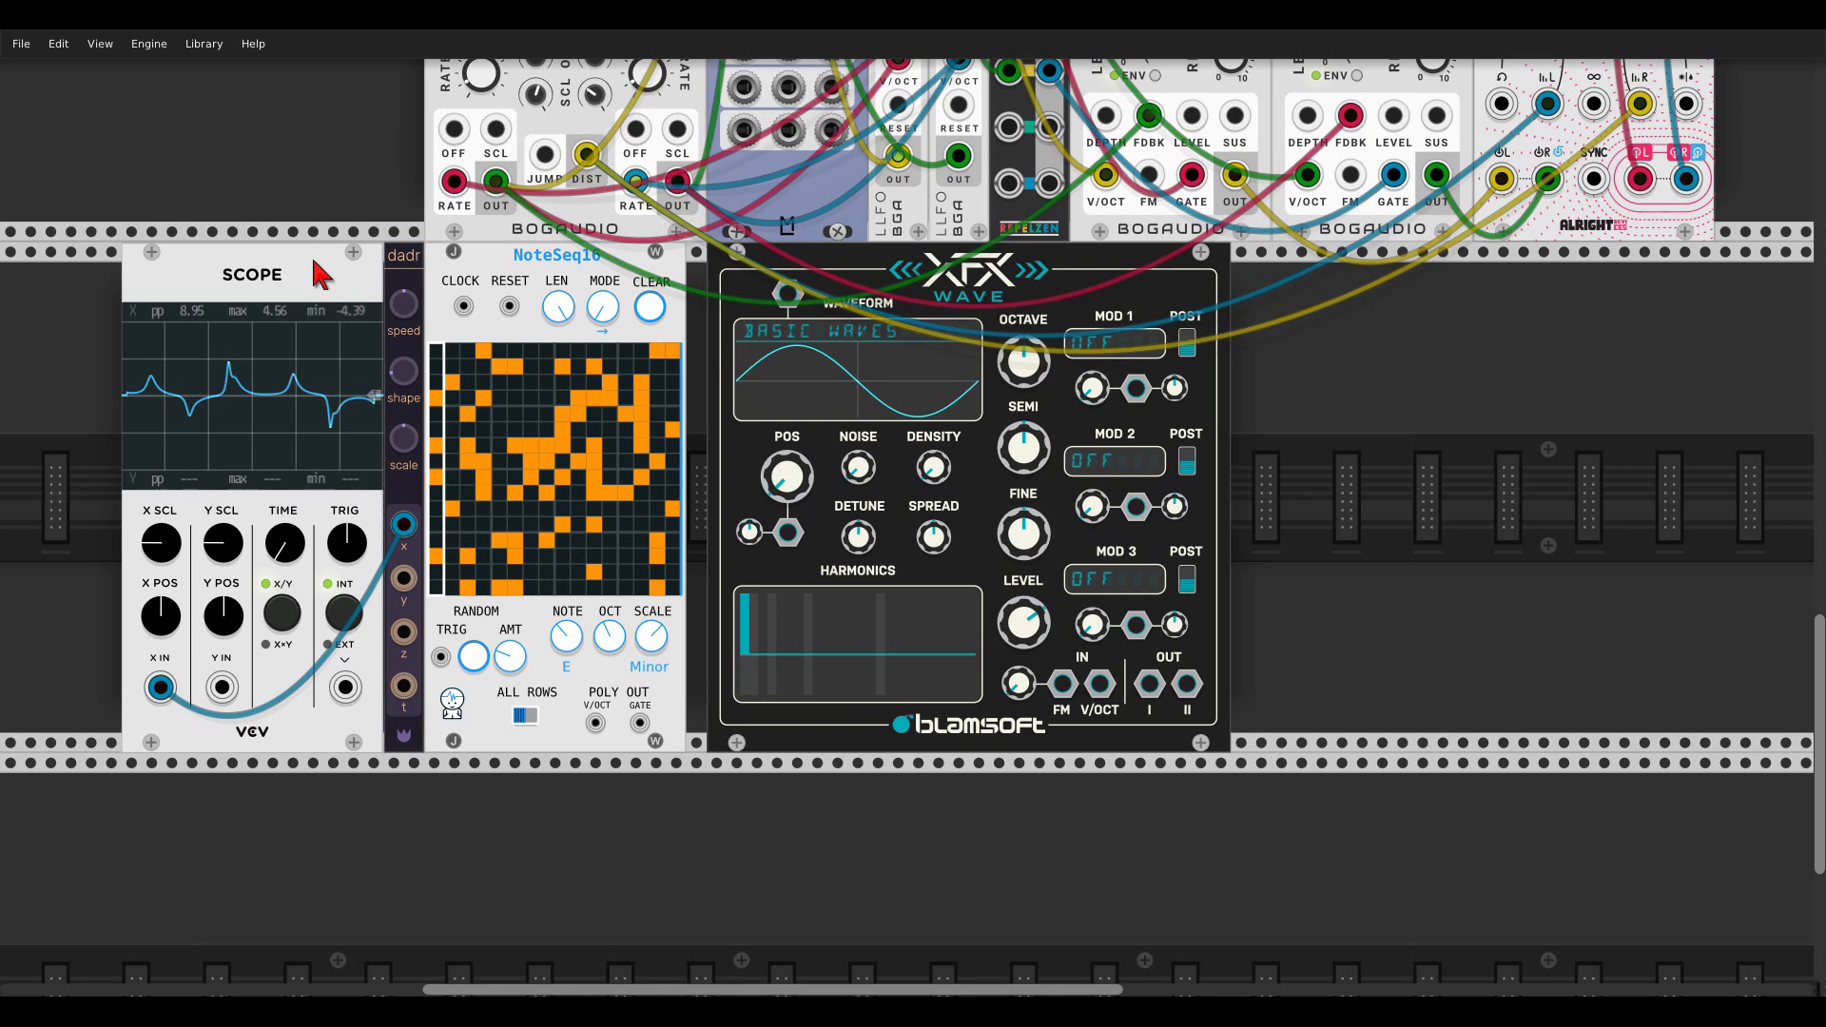
Step: Patch dadras' x output into the NoteSeq16's clock and random trigger inputs, and change the sequencer's play mode
left_click_drag(463, 307, 407, 524)
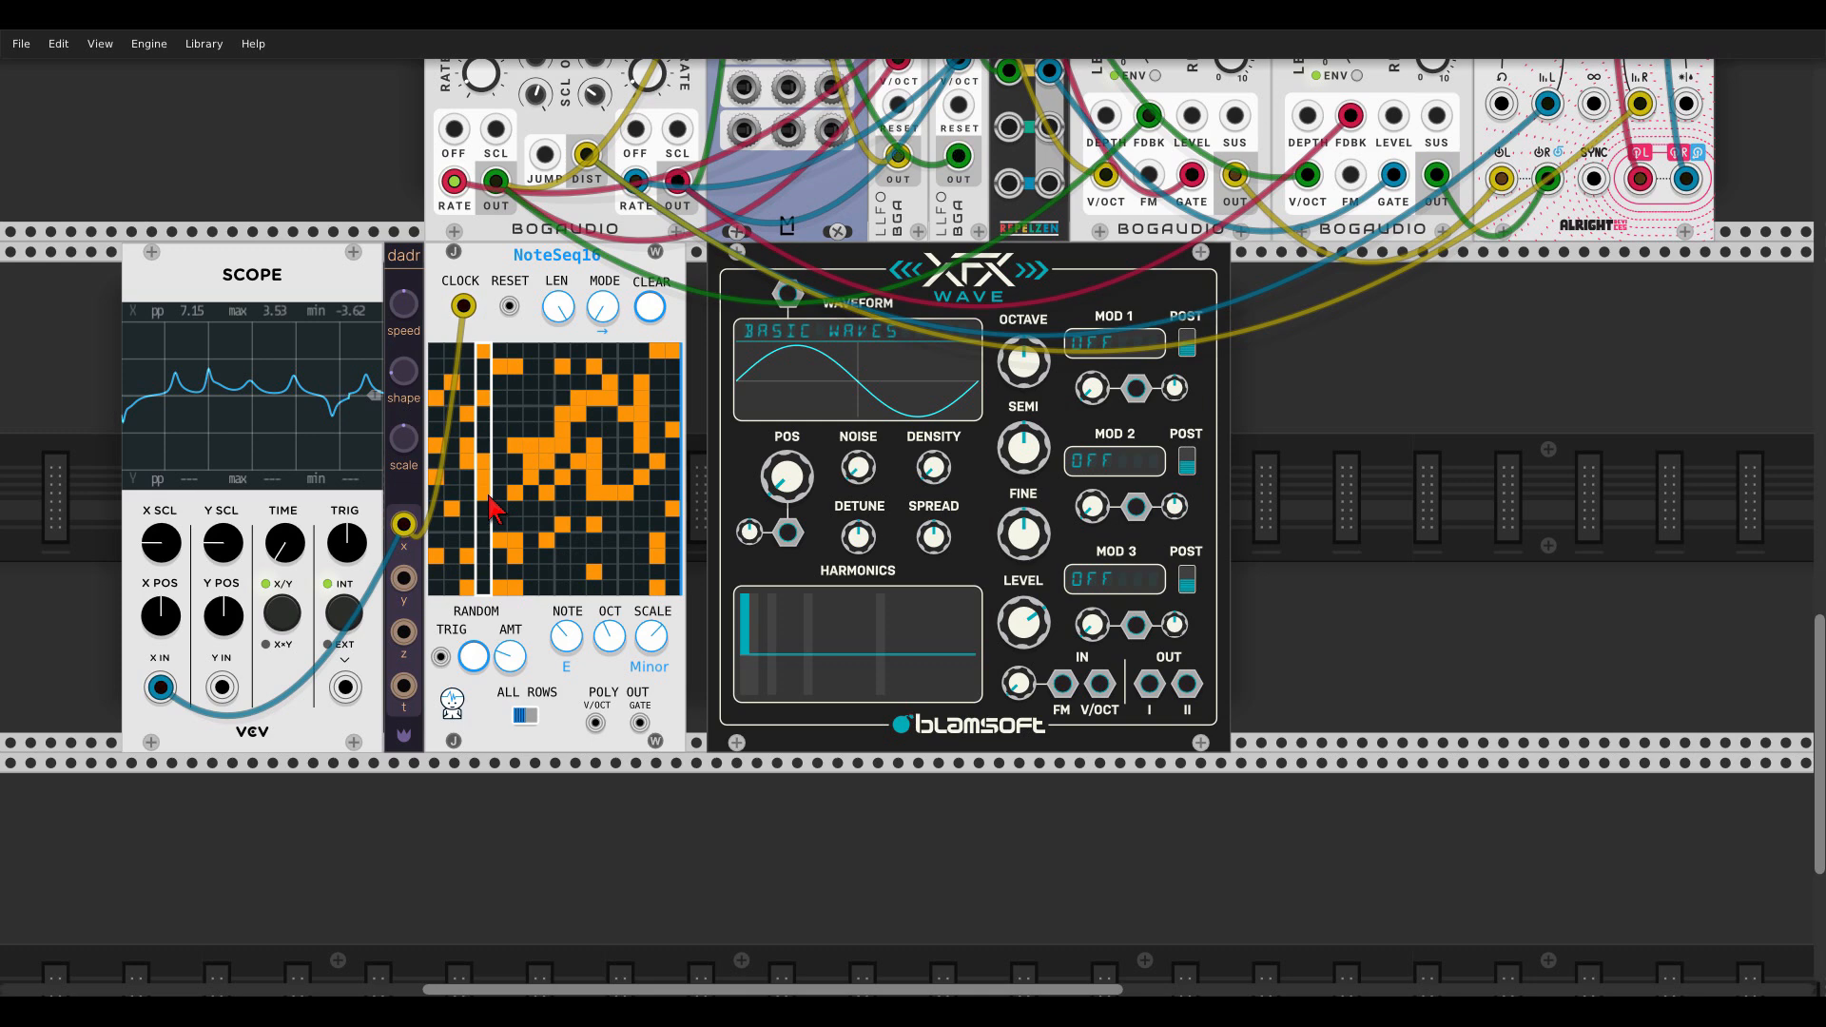
left_click_drag(441, 656, 404, 526)
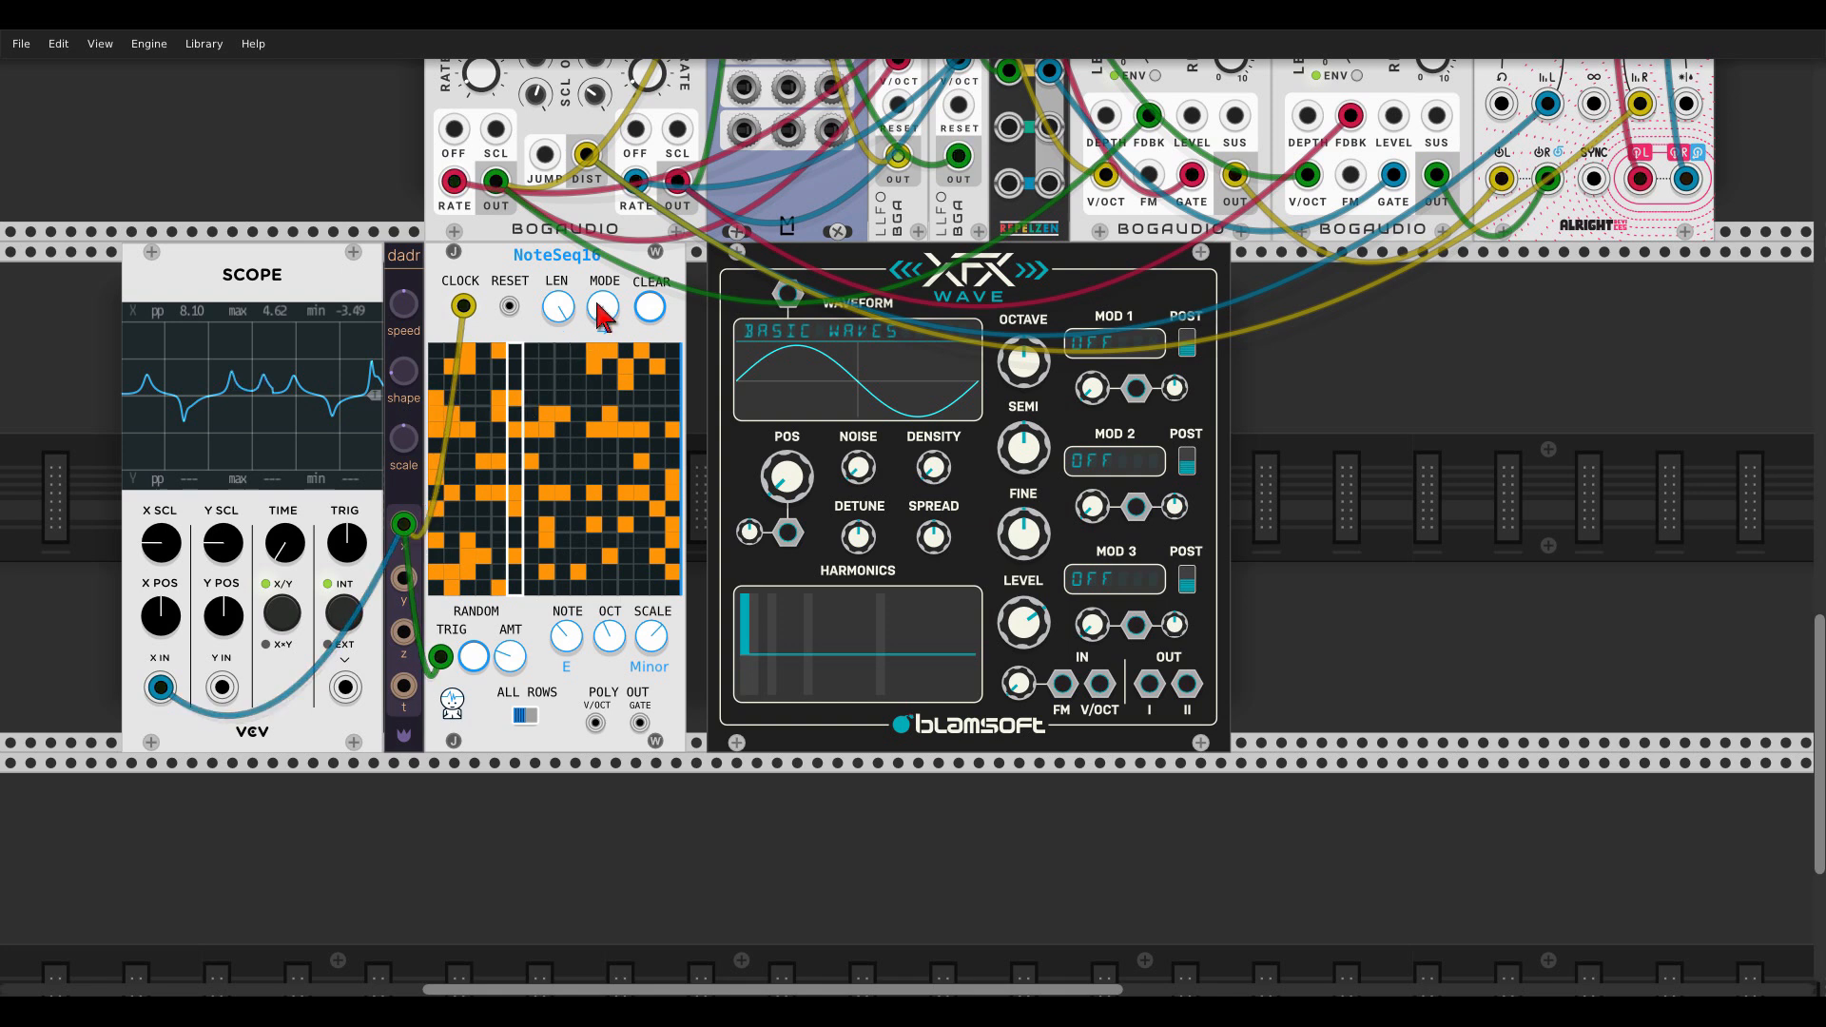
left_click_drag(609, 322, 609, 323)
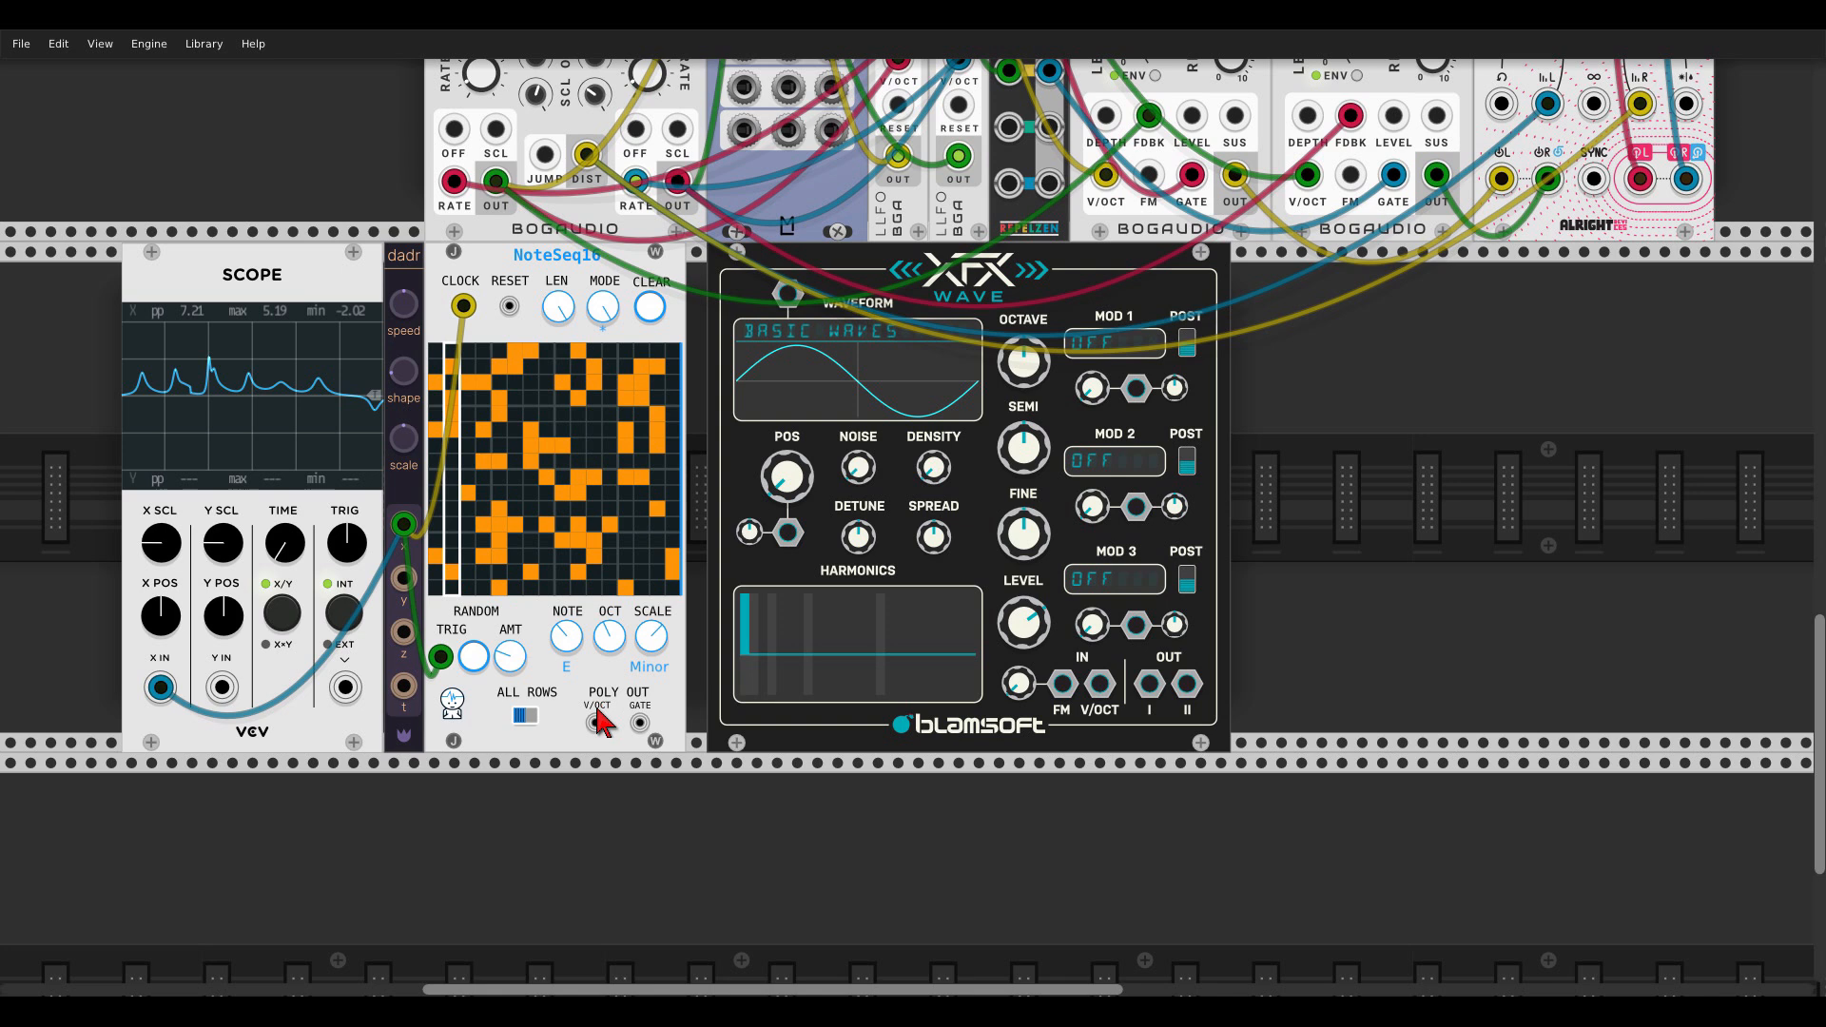
Step: Patch the NoteSeq16's poly V/OCT output into XFX Wave's V/OCT input and set the sequencer to 4 polyphony channels
left_click_drag(595, 725, 1100, 685)
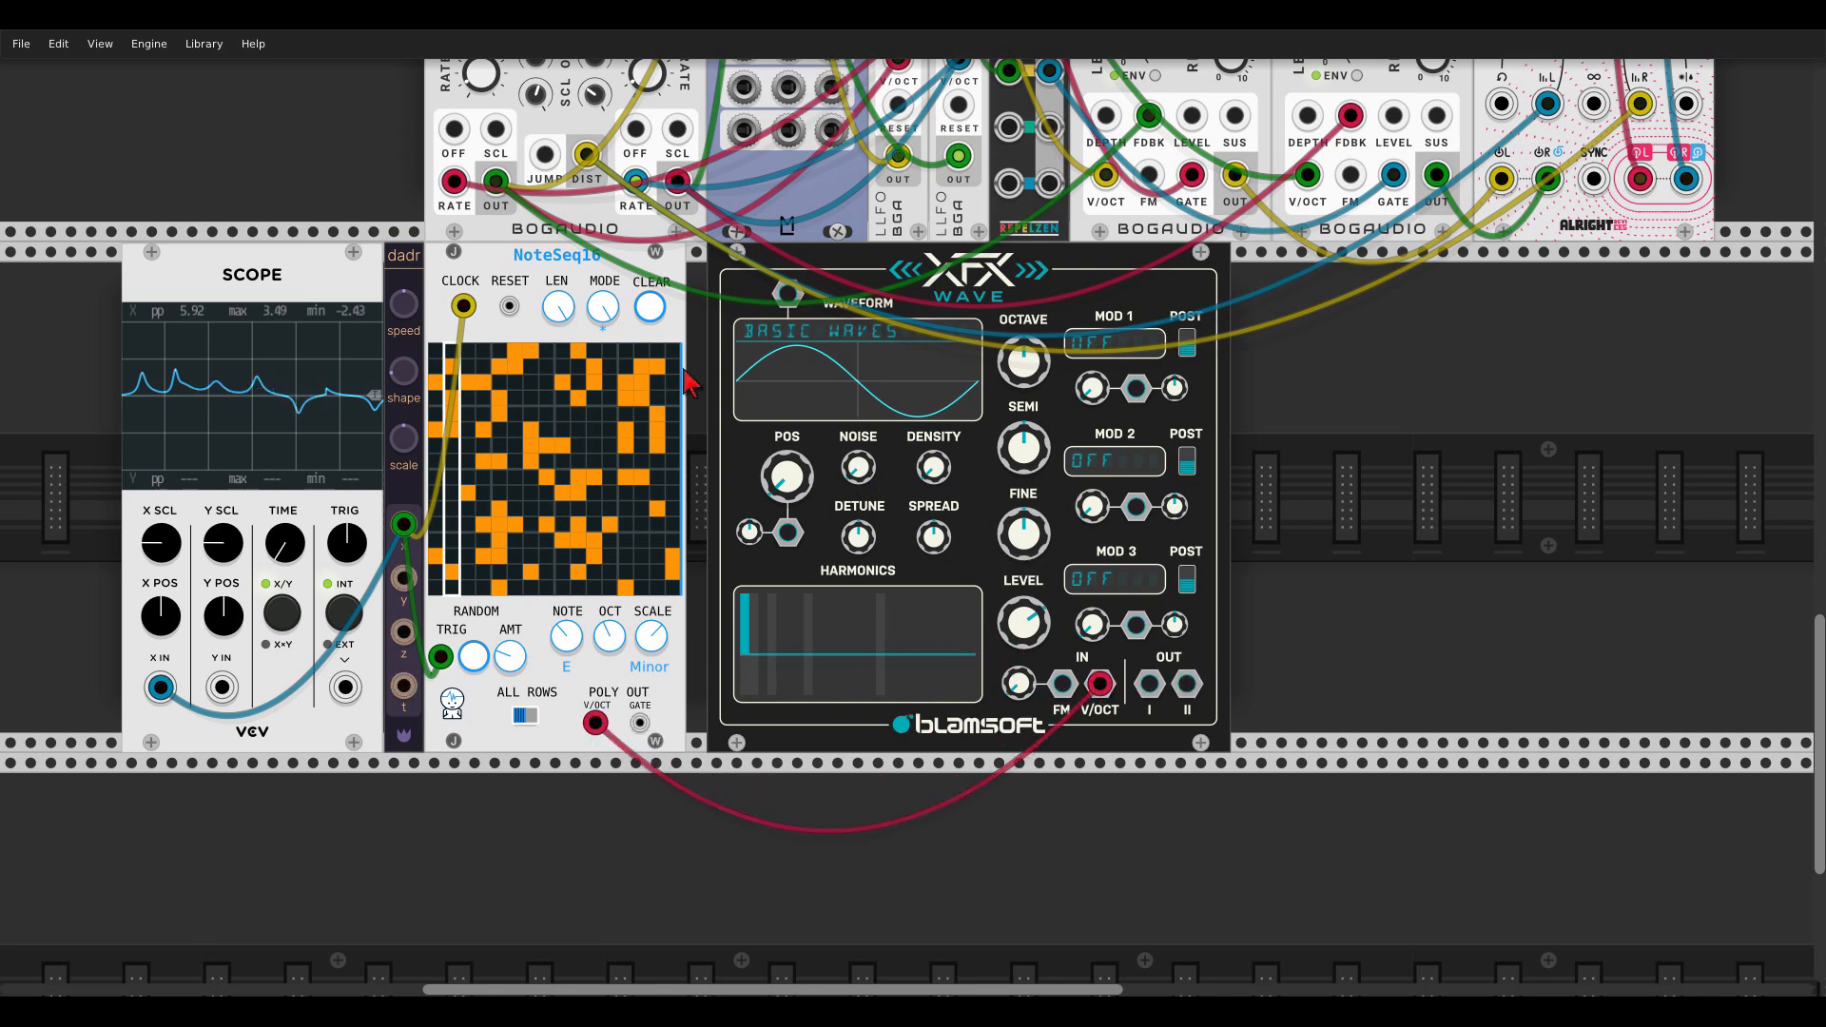
right_click(551, 267)
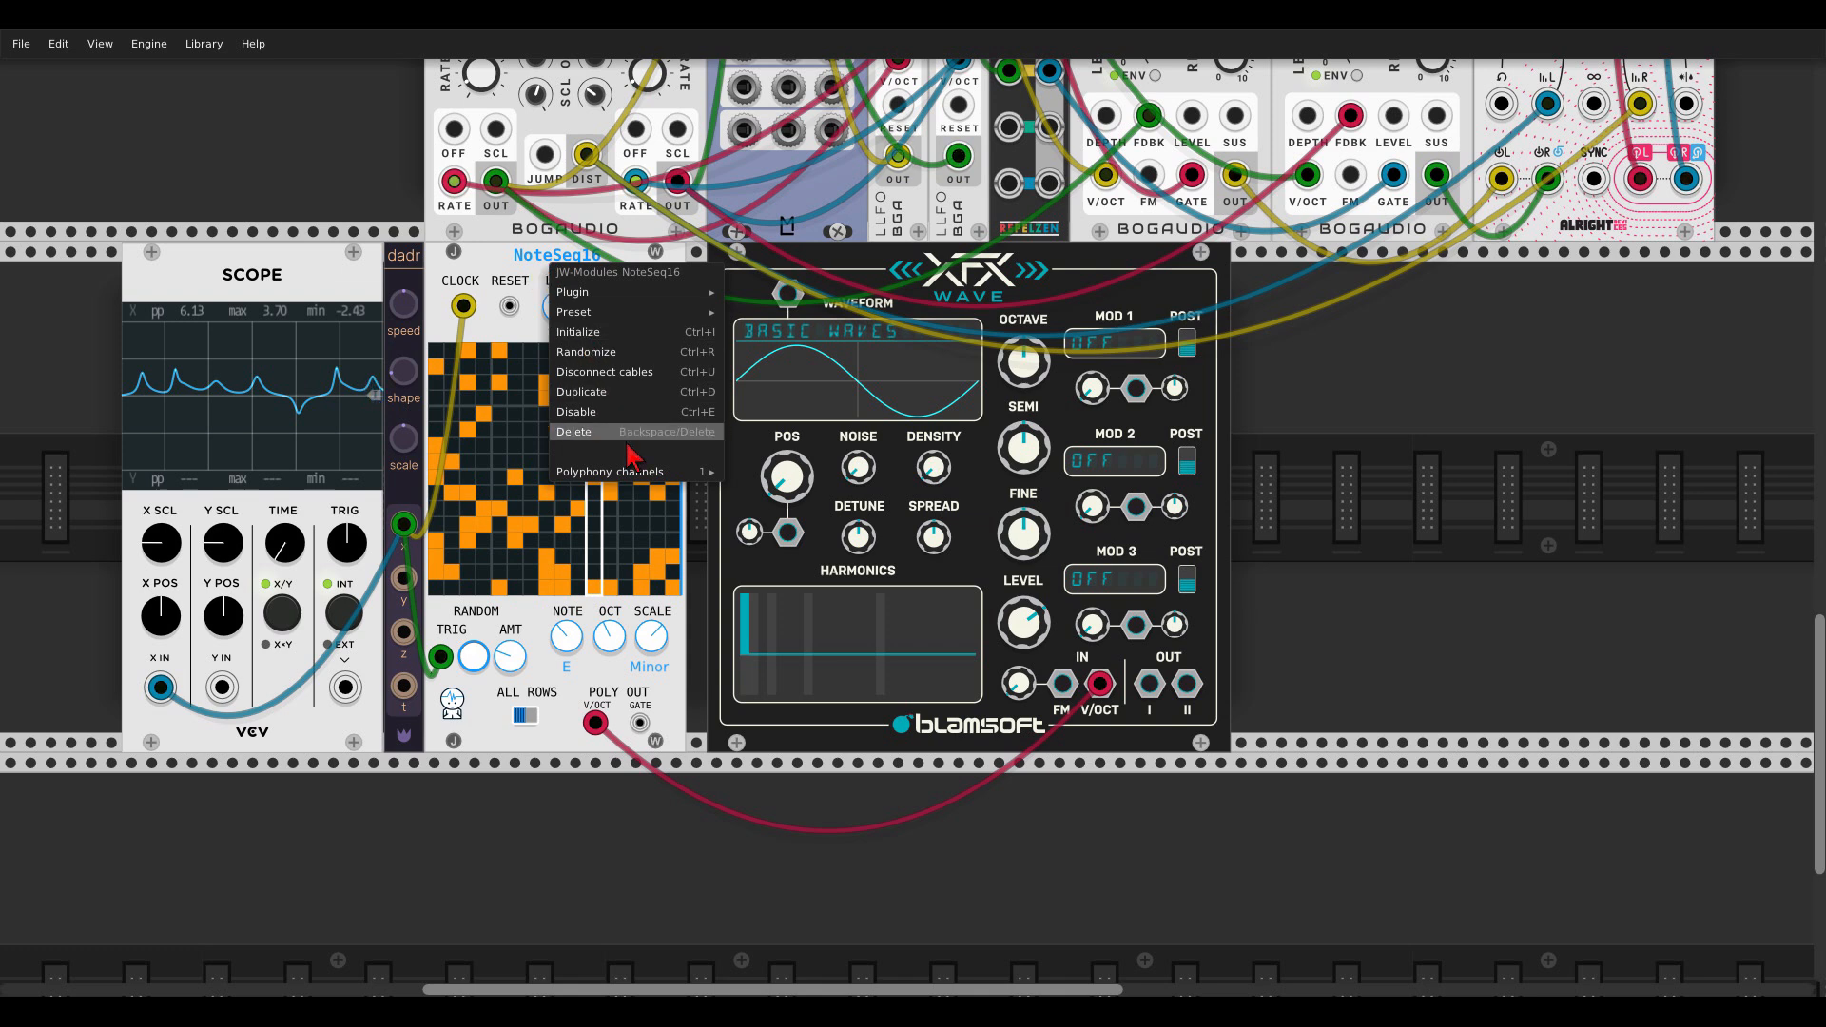
mouse_move(646, 470)
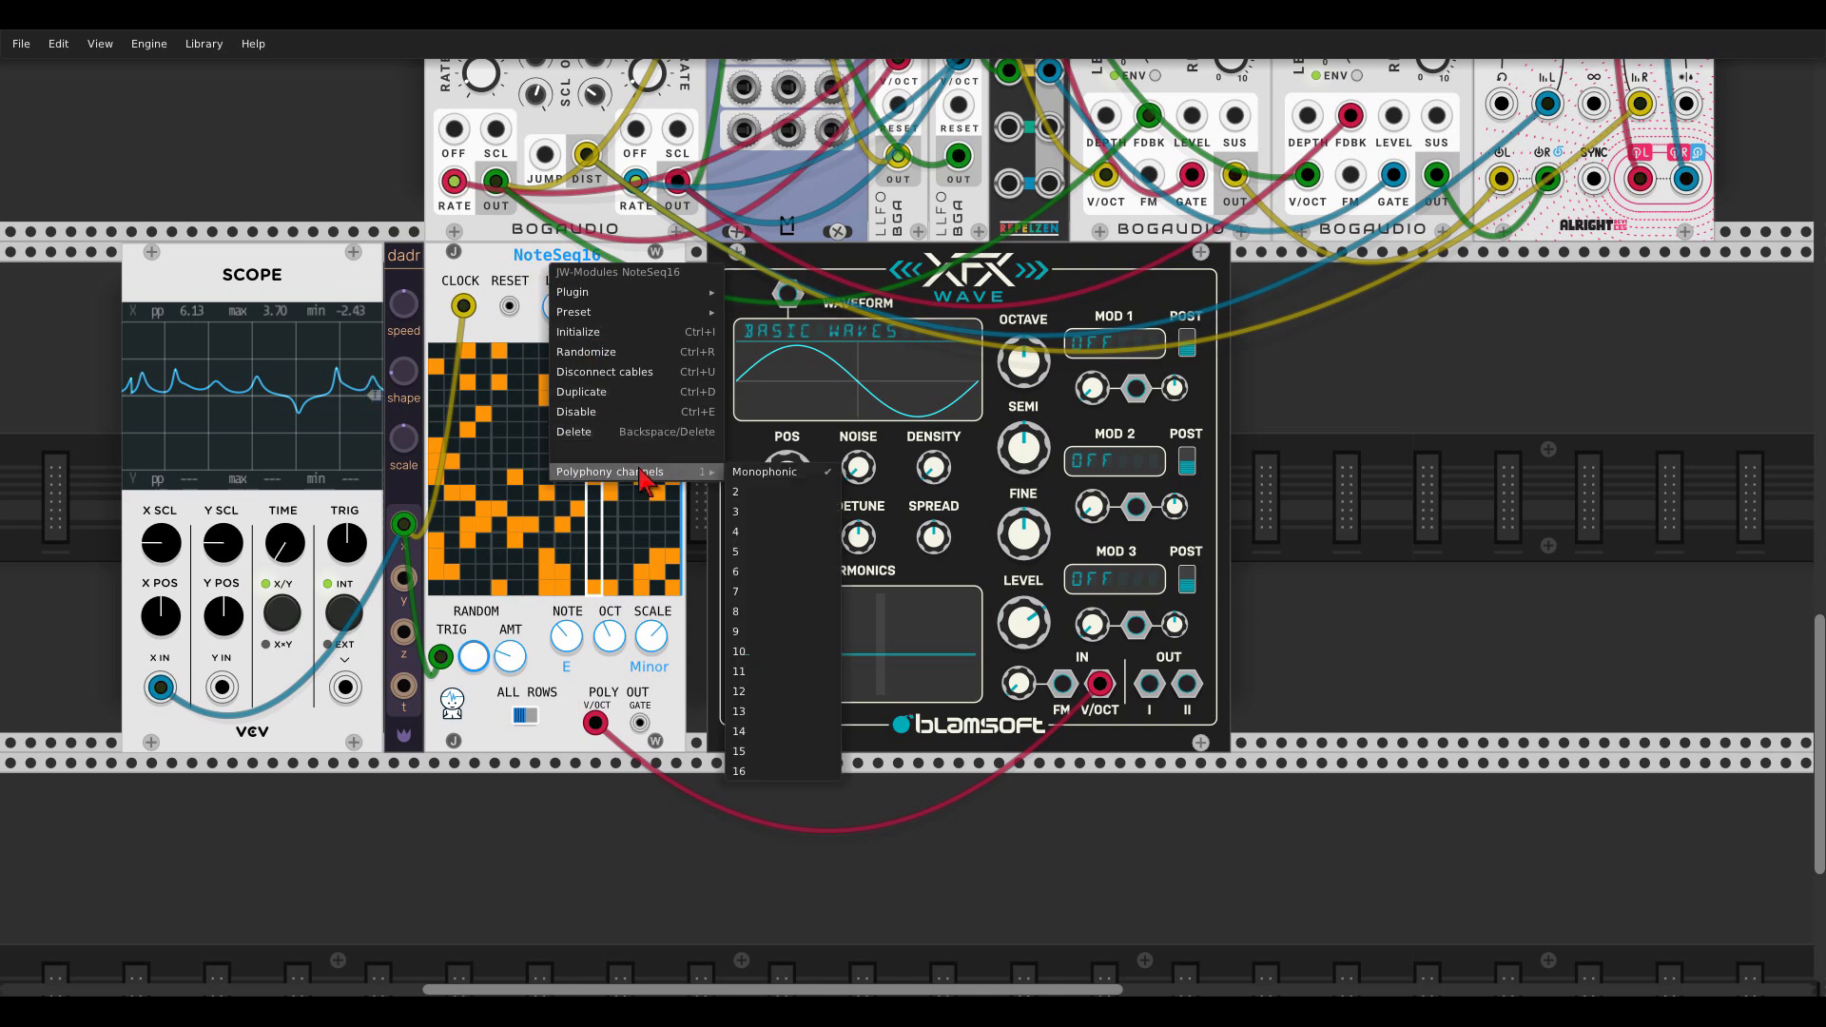
left_click(751, 532)
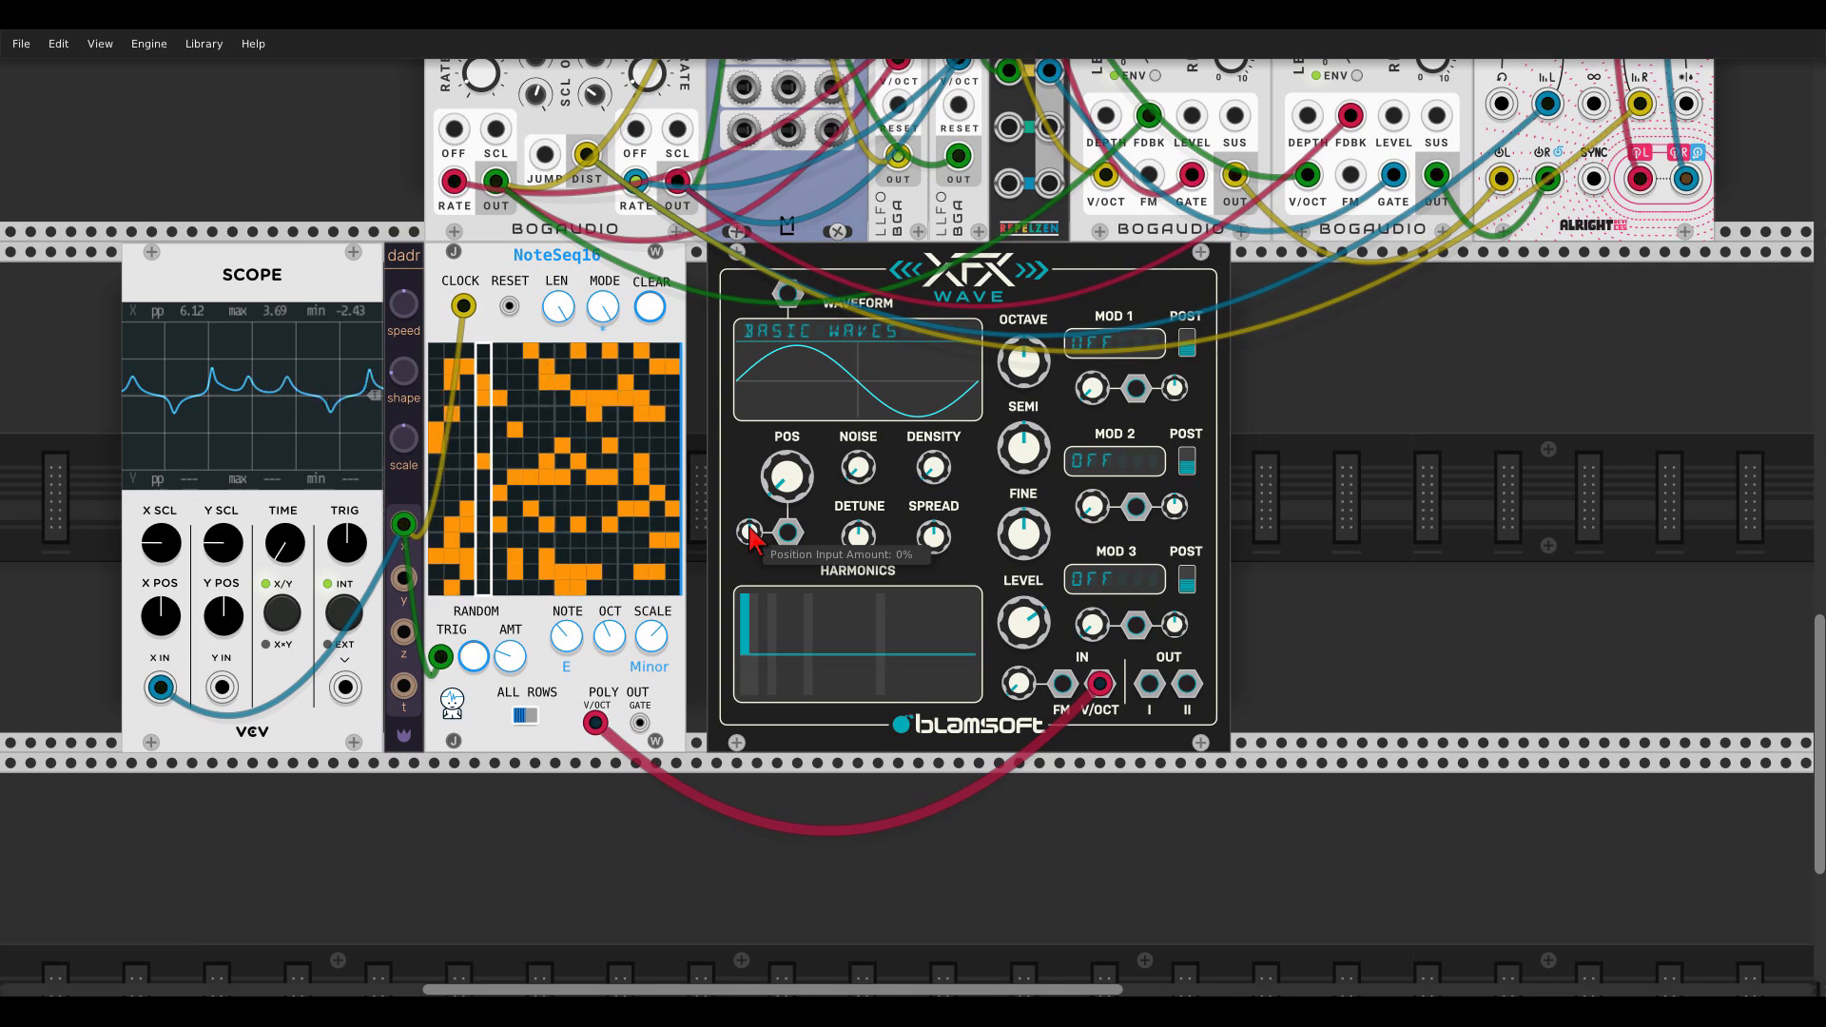
Step: Find the VCV Split module with the search term "spli" and place it next to XFX Wave
mouse_move(939, 474)
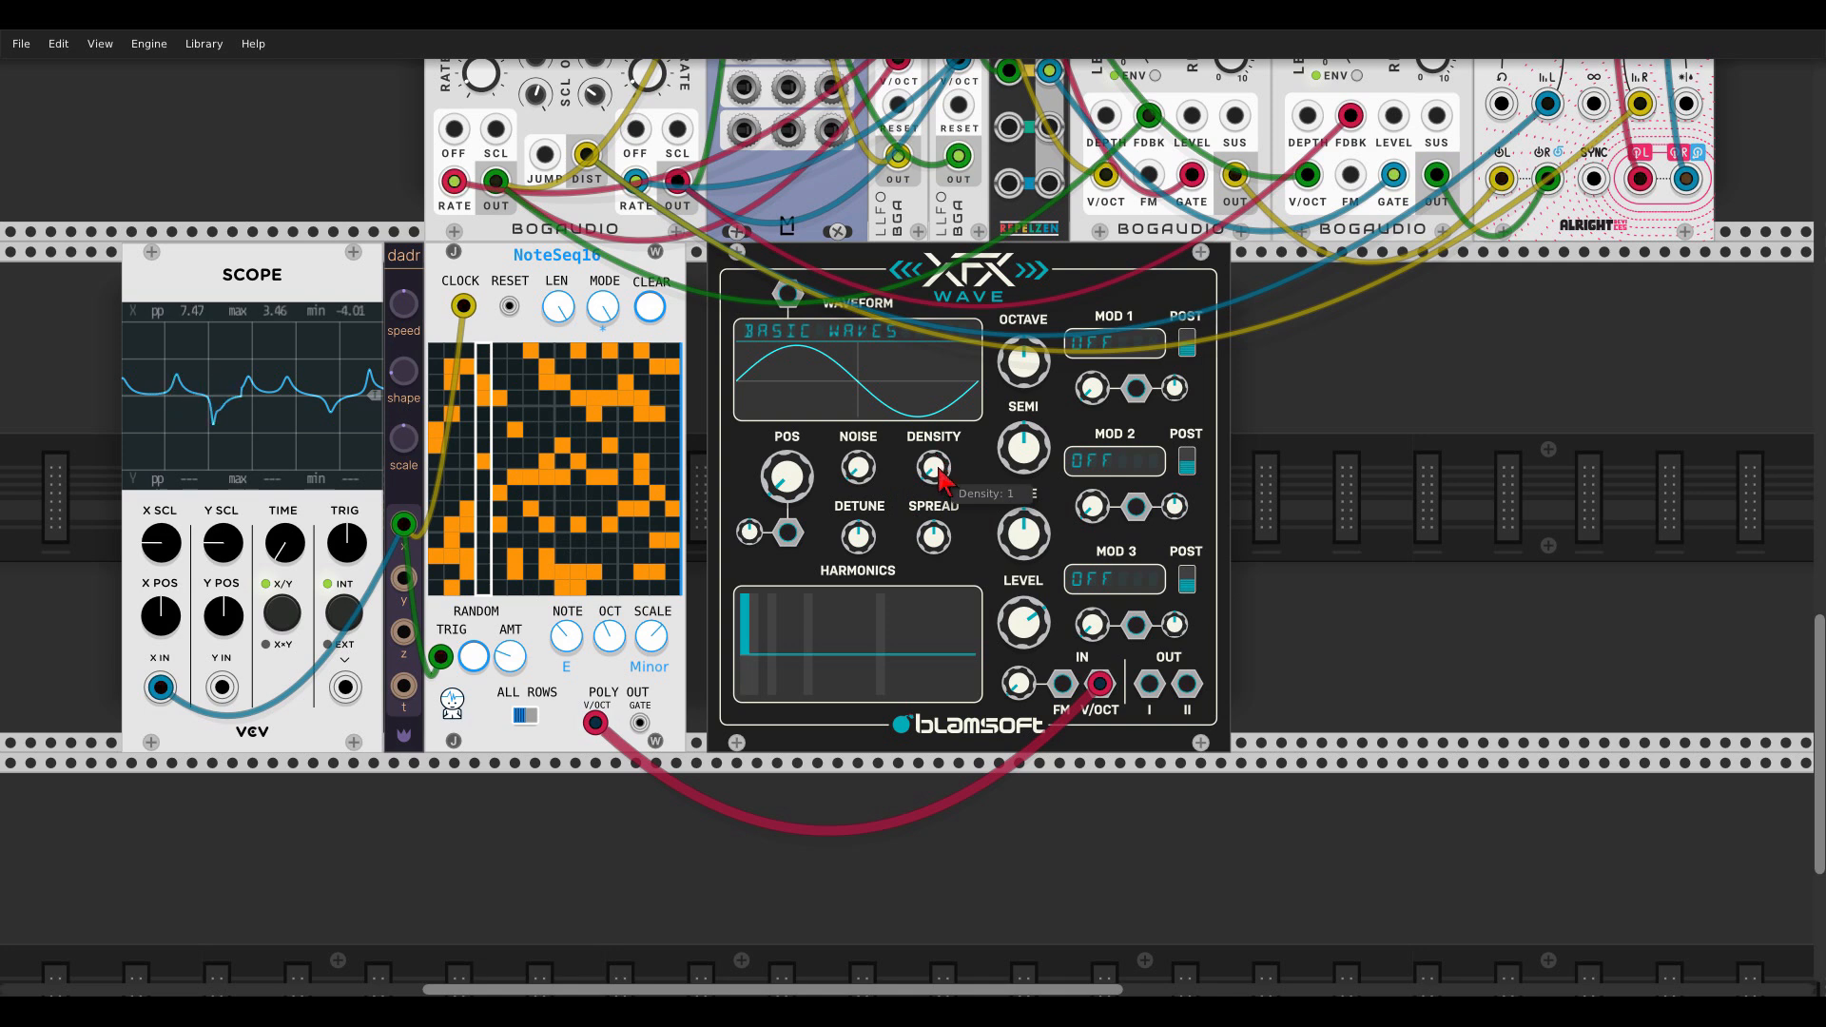
right_click(1306, 470)
type("spli")
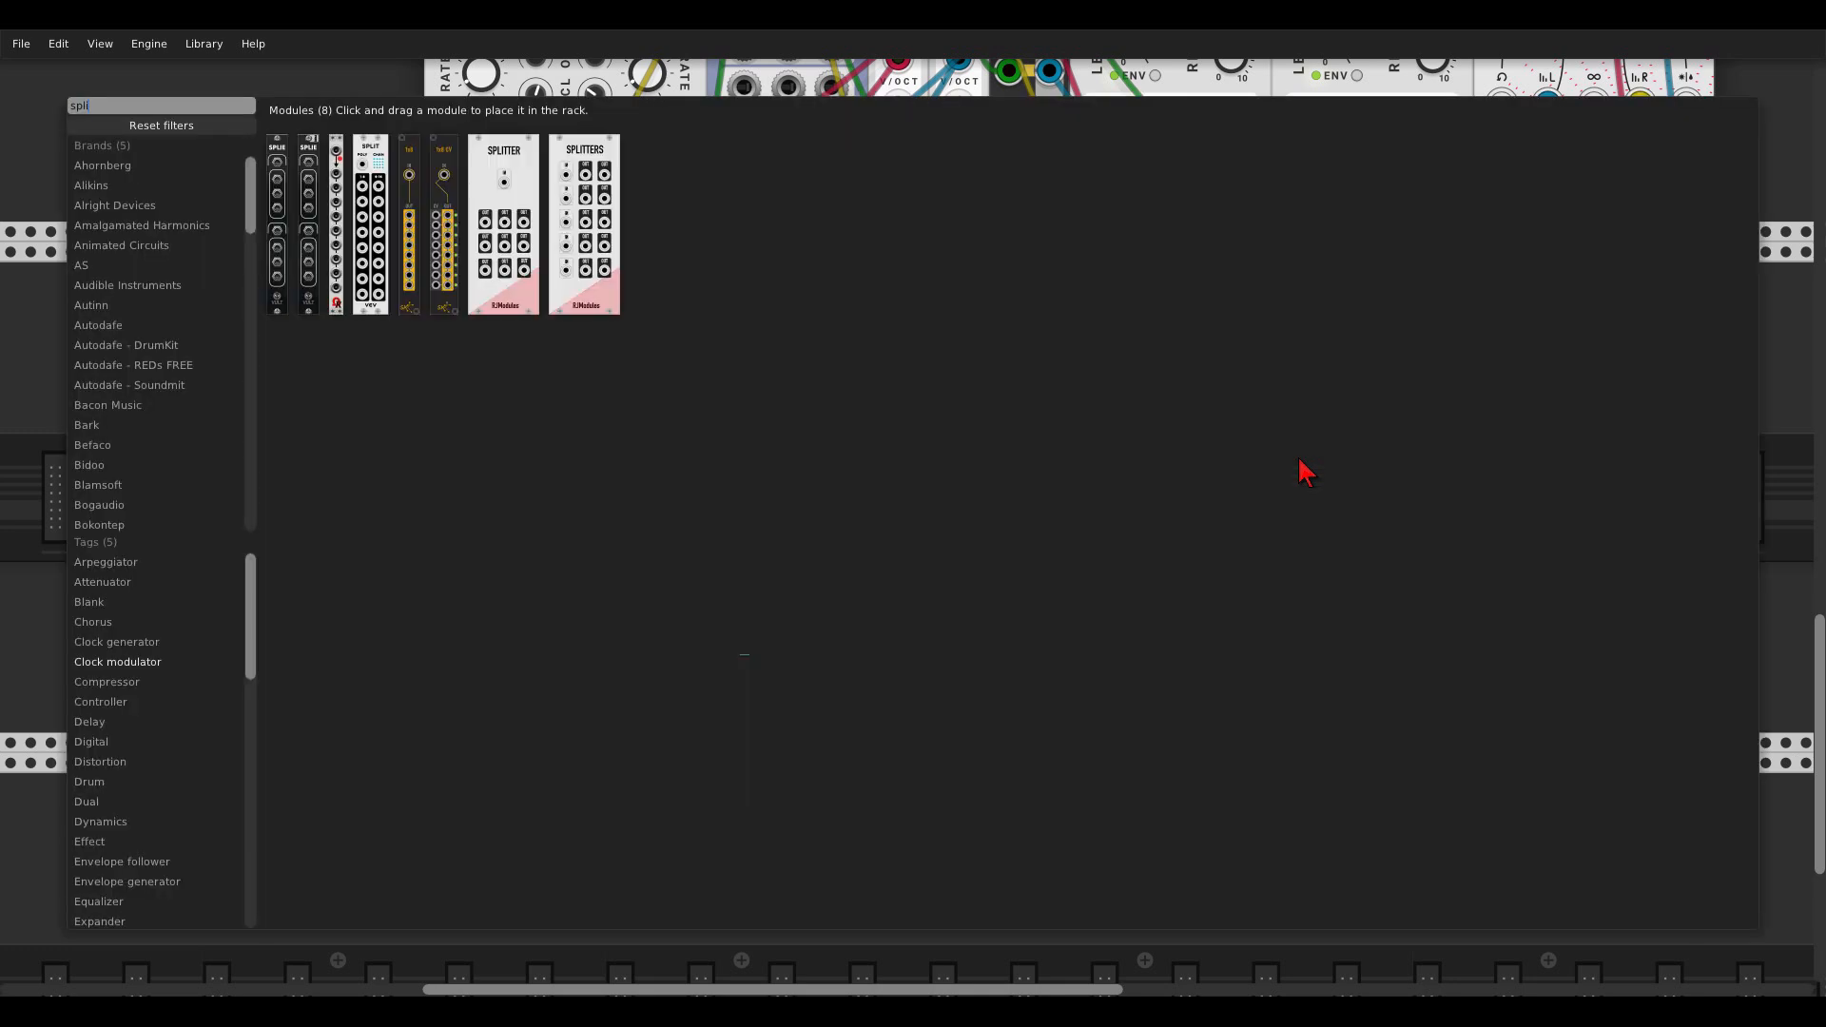
key("Escape")
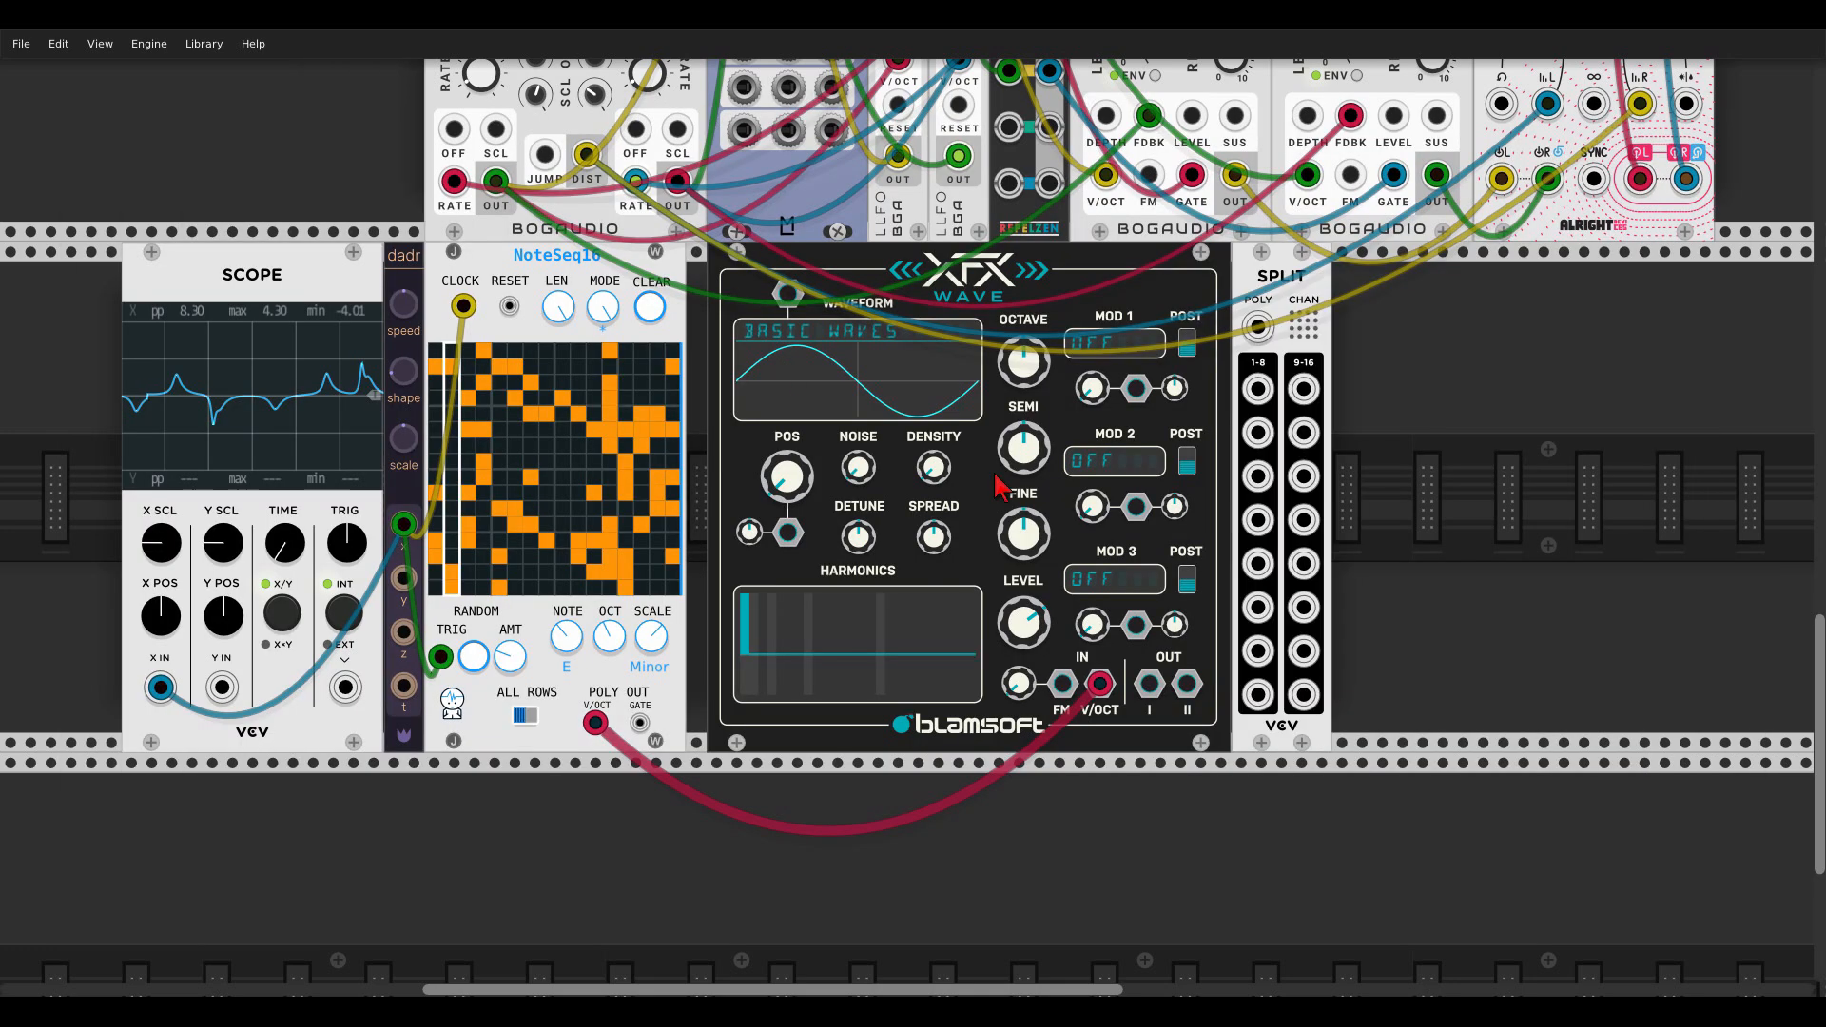
Step: Find the Bogaudio MIX4 mixer with the search term "mixe" and place it next to Split
right_click(1514, 498)
key("BackSpace")
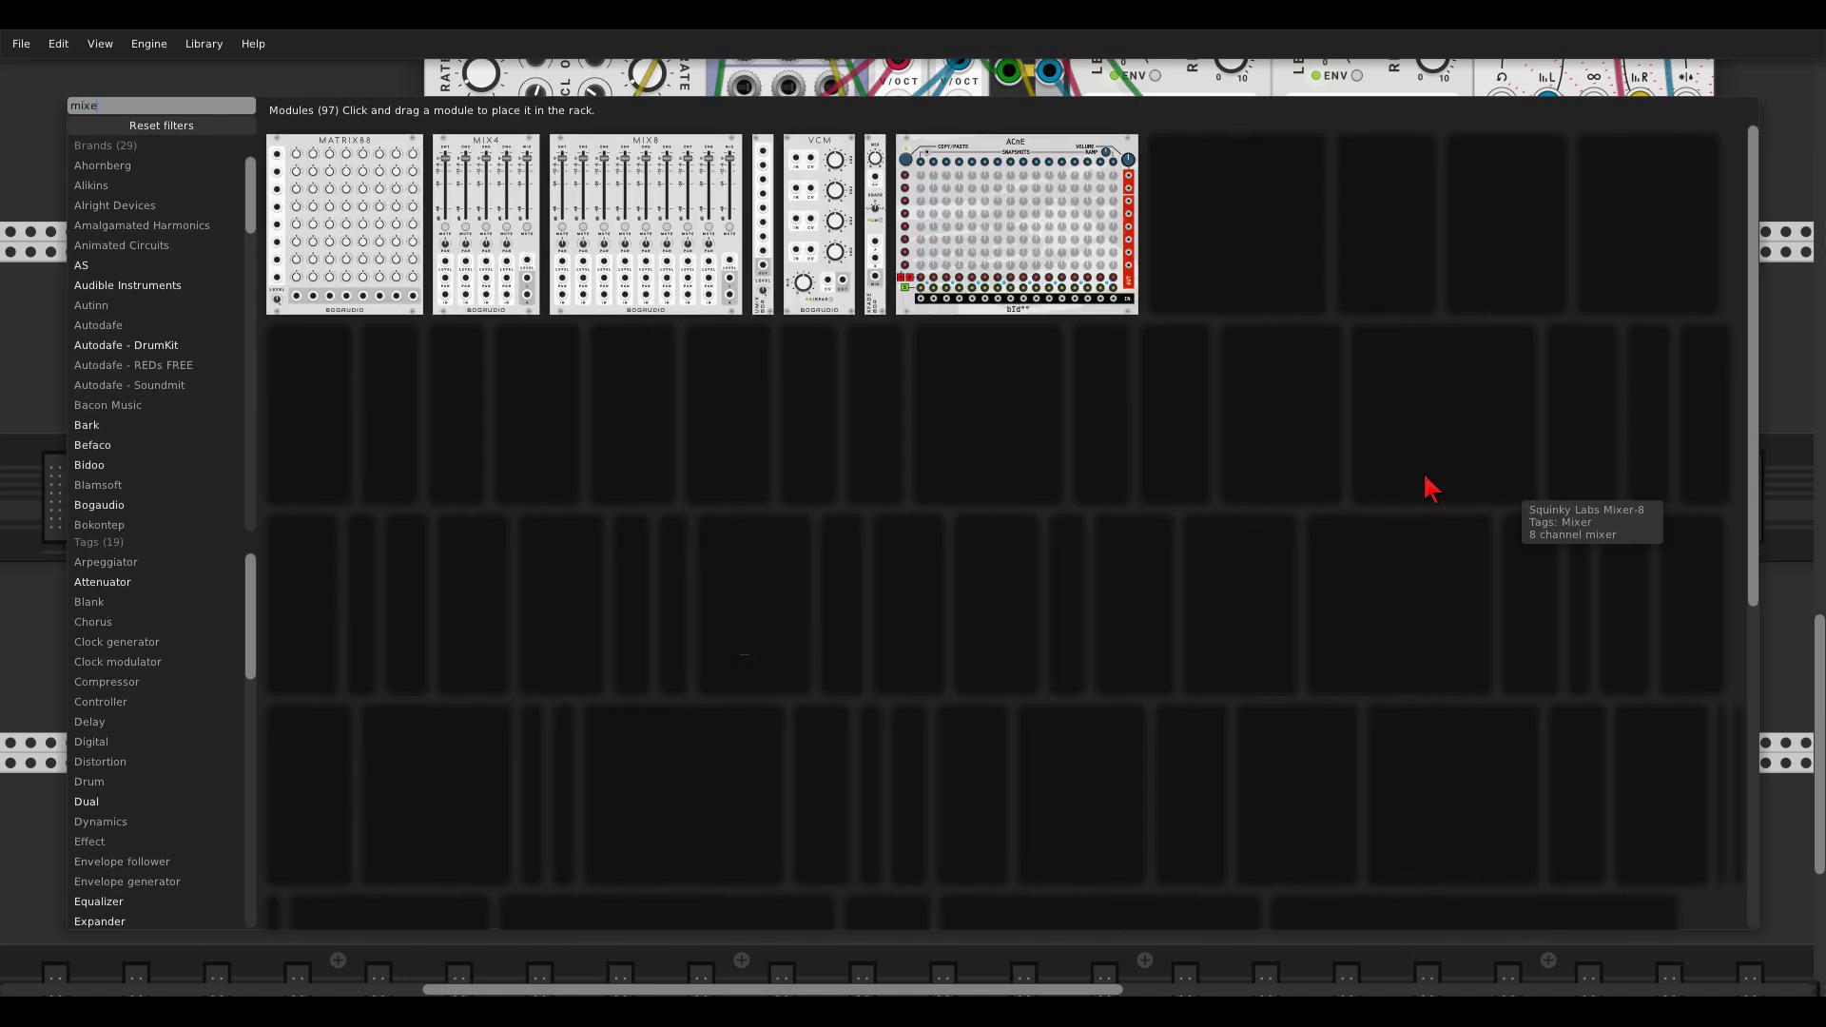
key("Escape")
left_click_drag(799, 269, 1436, 647)
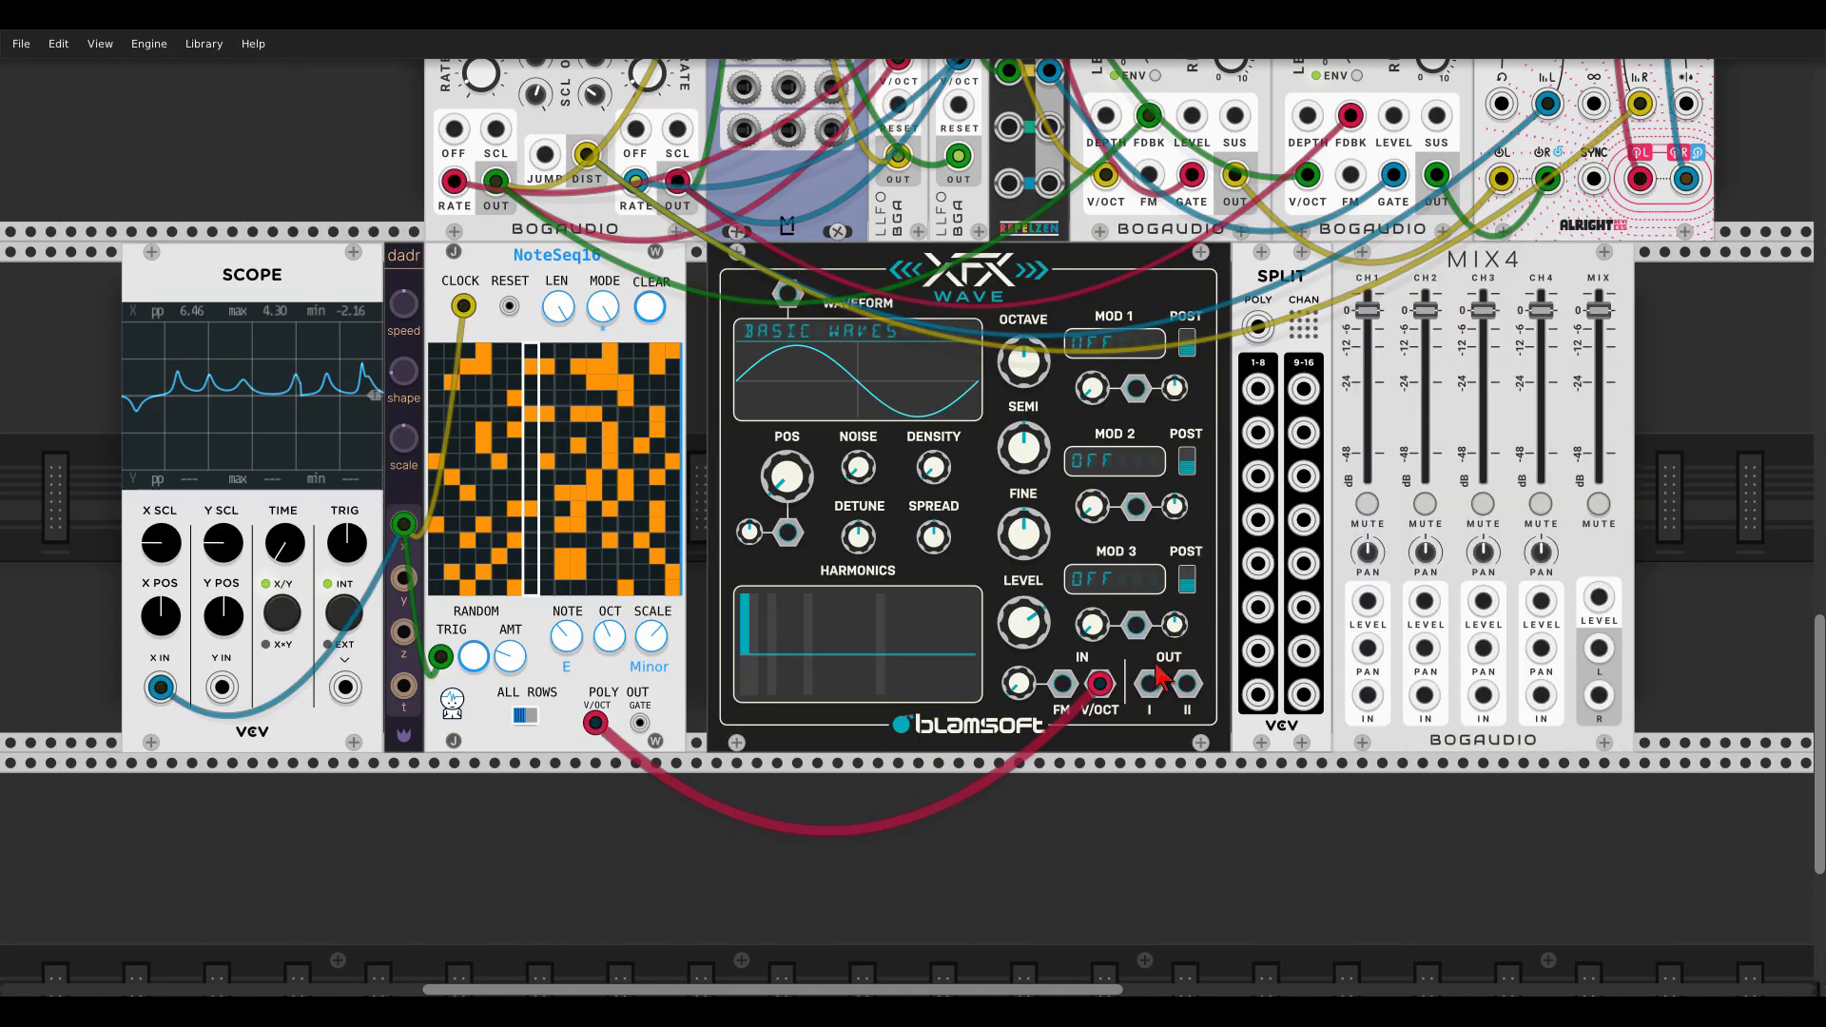
Step: Patch XFX Wave's output I through Split's first four outputs into MIX4's channel inputs and spread the channel panning, with channel 4 at 38.1%
left_click_drag(1147, 685, 1258, 326)
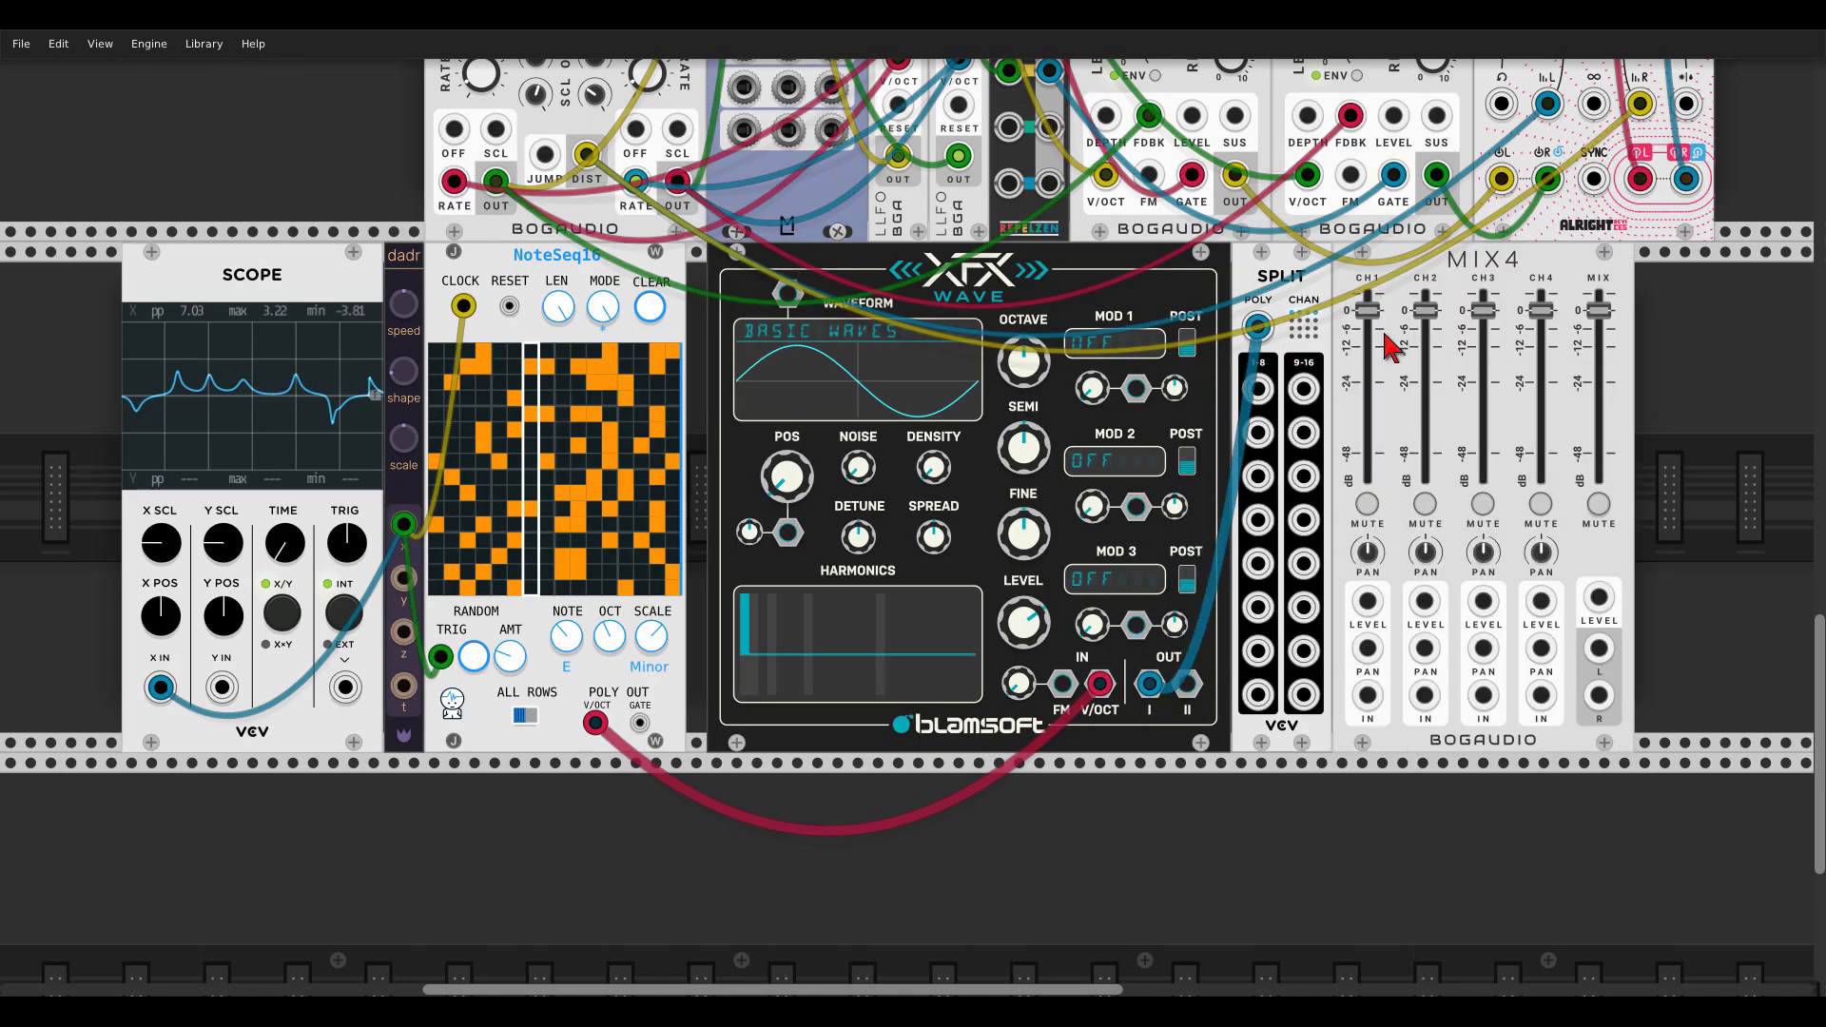
left_click_drag(1368, 261, 1214, 287)
left_click_drag(1099, 407, 1208, 714)
left_click_drag(1099, 450, 1266, 713)
left_click_drag(1099, 495, 1324, 721)
left_click_drag(1098, 538, 1382, 714)
left_click_drag(1208, 571, 1381, 566)
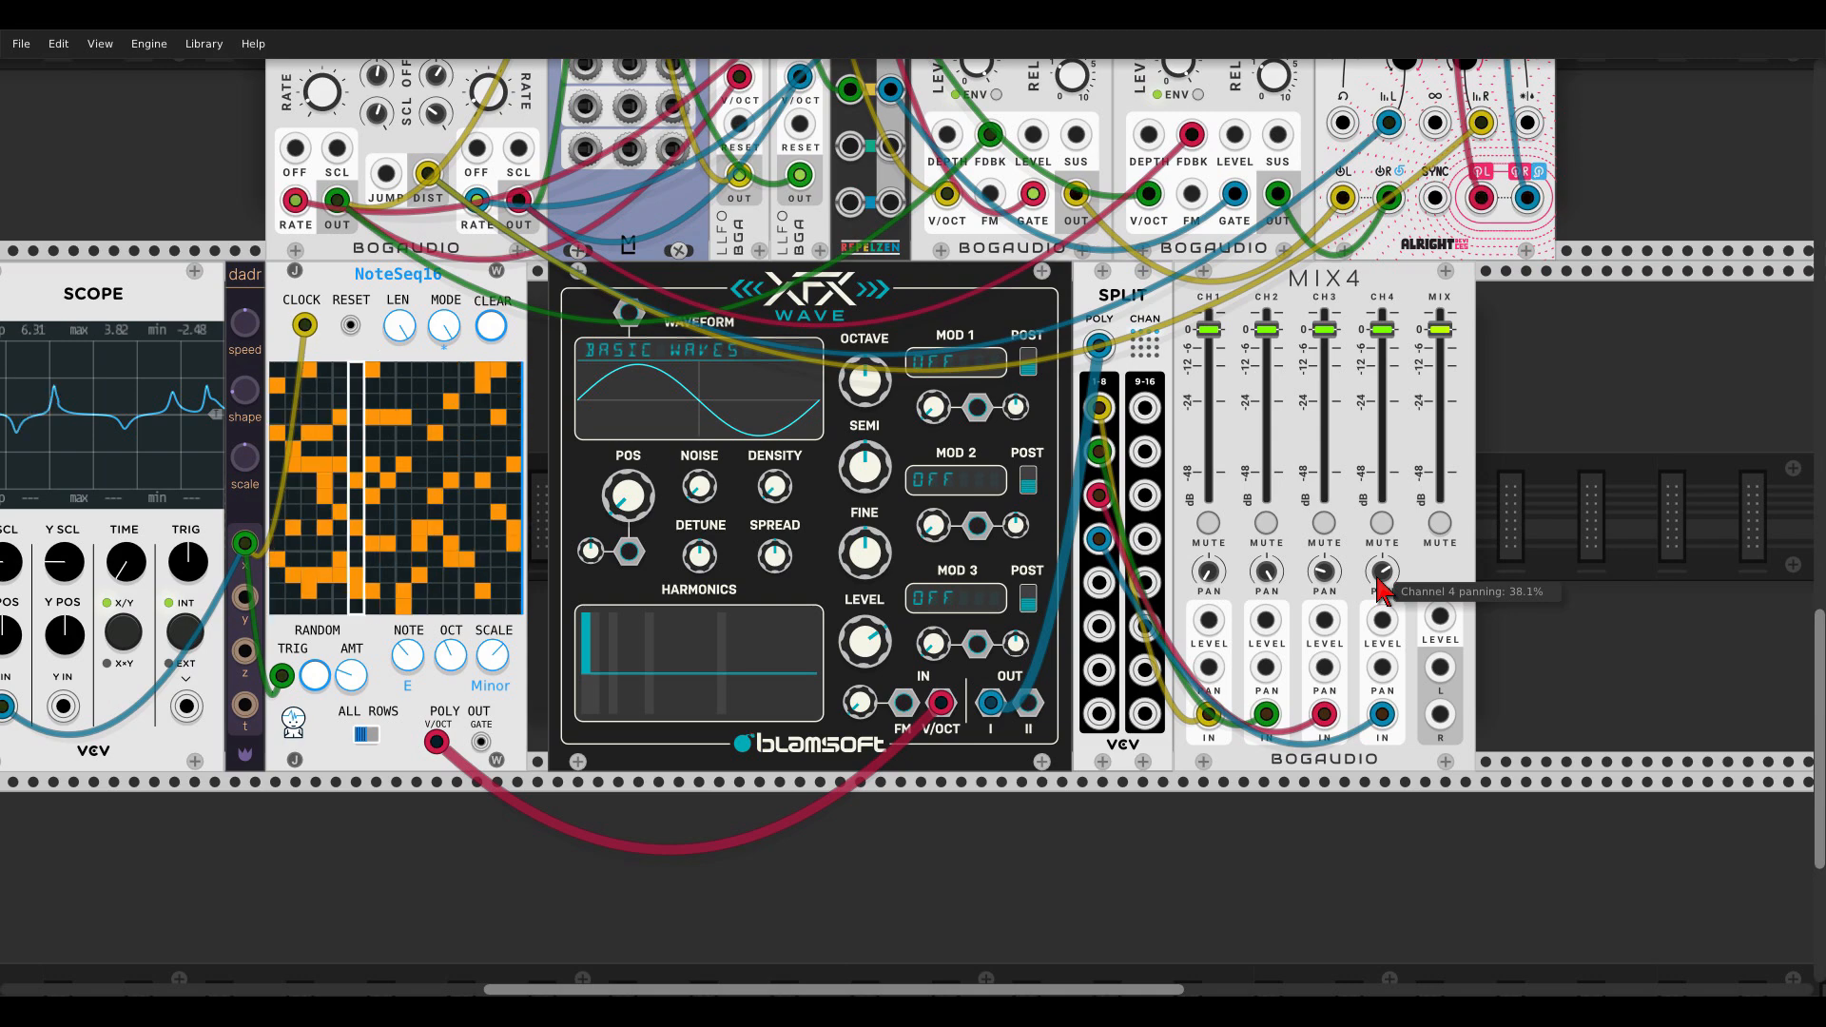
Step: Find the Audible Instruments Texture Synthesizer with the search term "clouds" and place it next to MIX4
scroll(1472, 509, "right", 5)
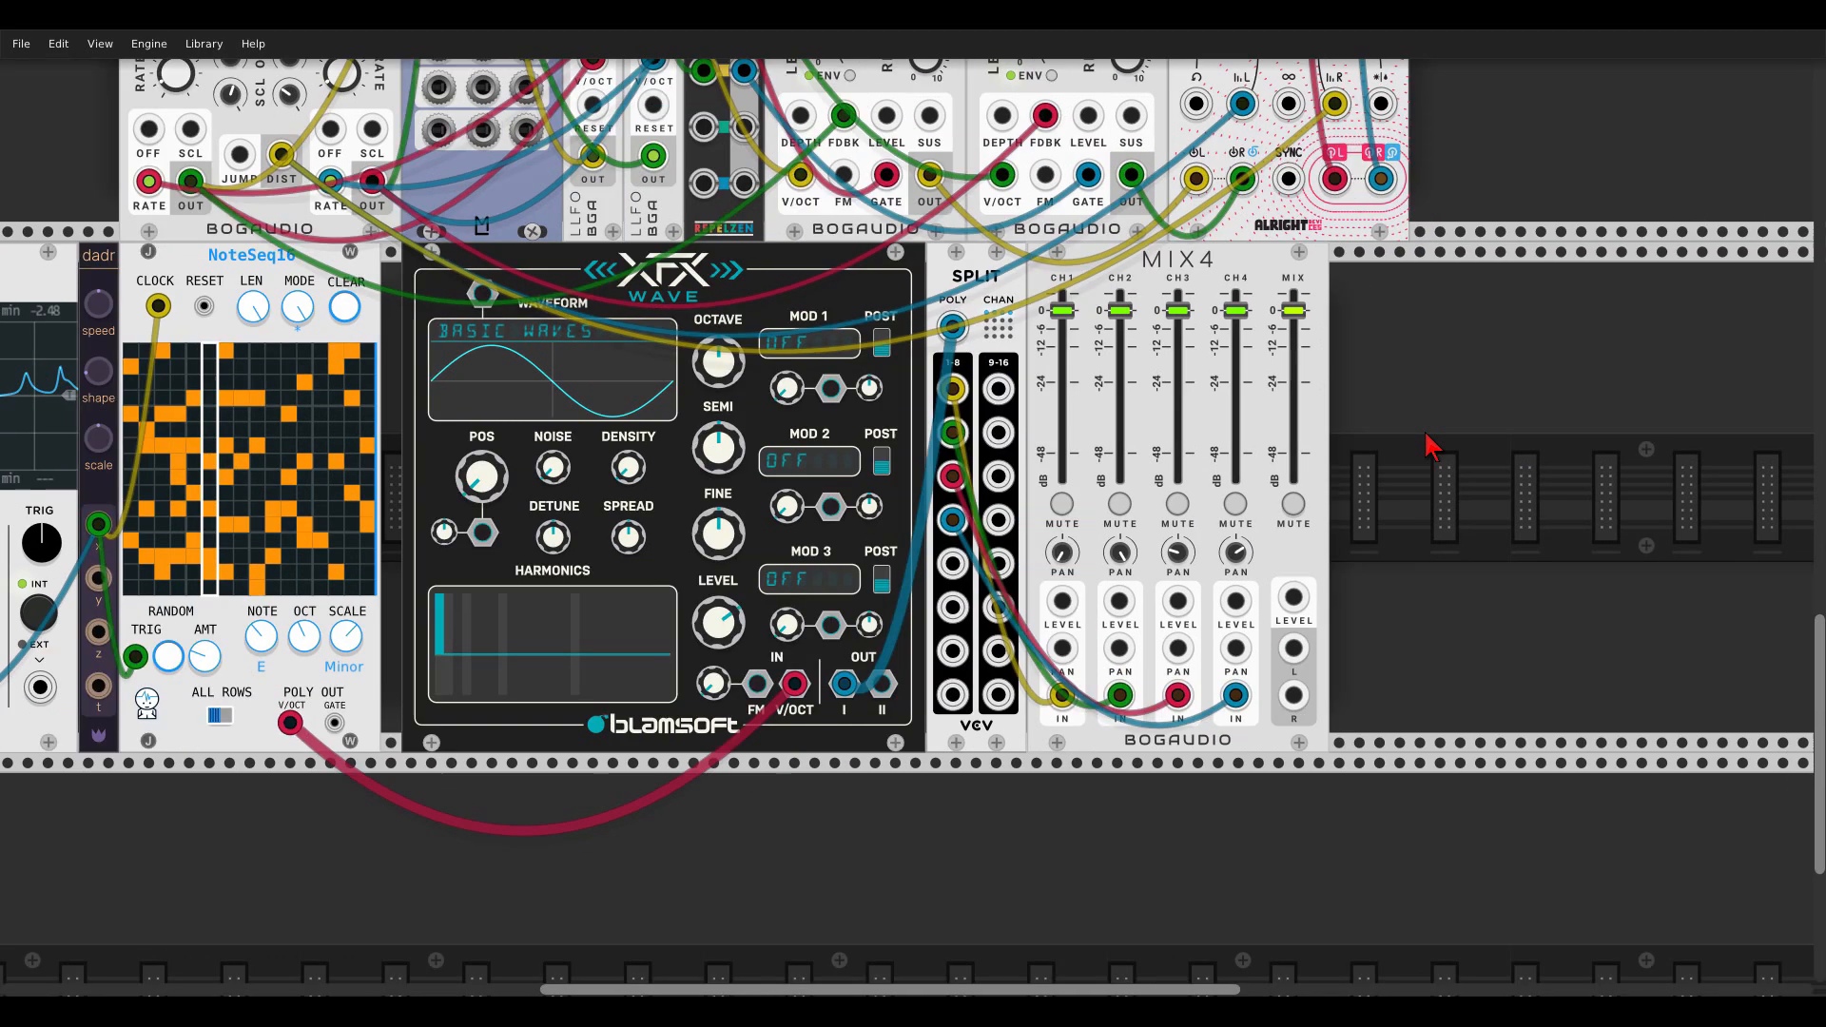
right_click(1326, 456)
type("clouds")
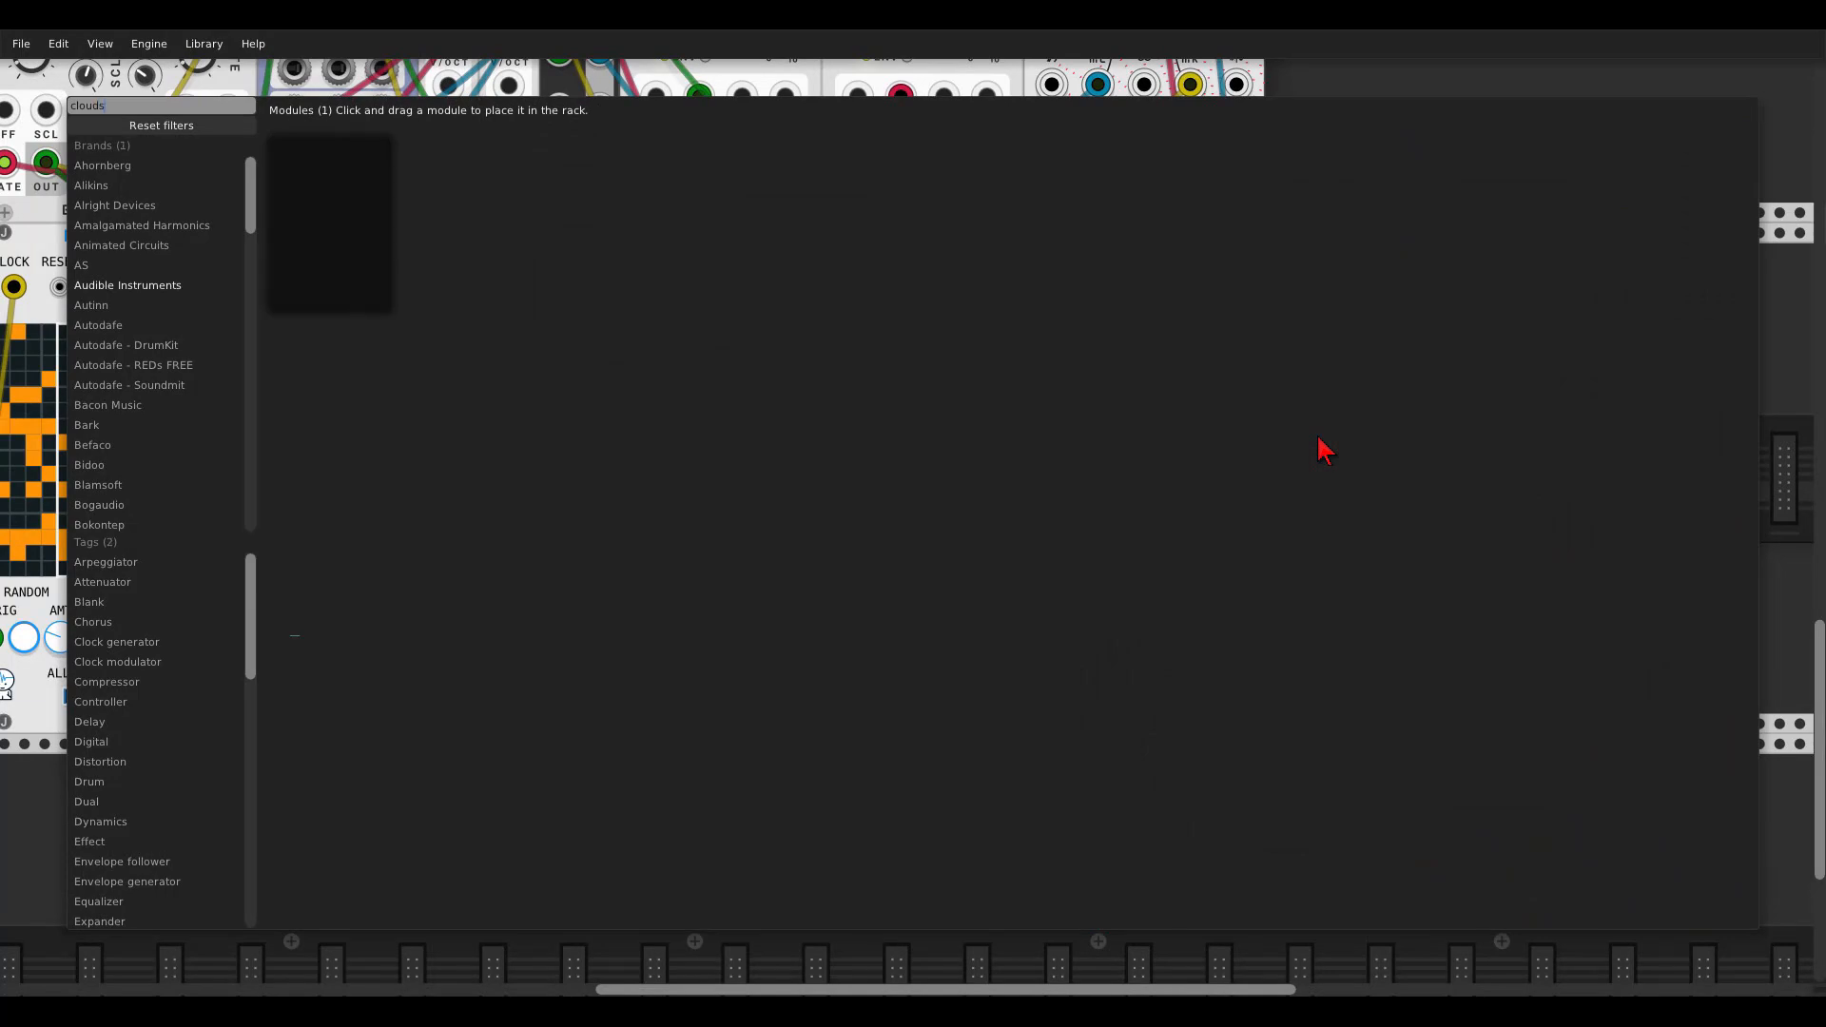
left_click(300, 154)
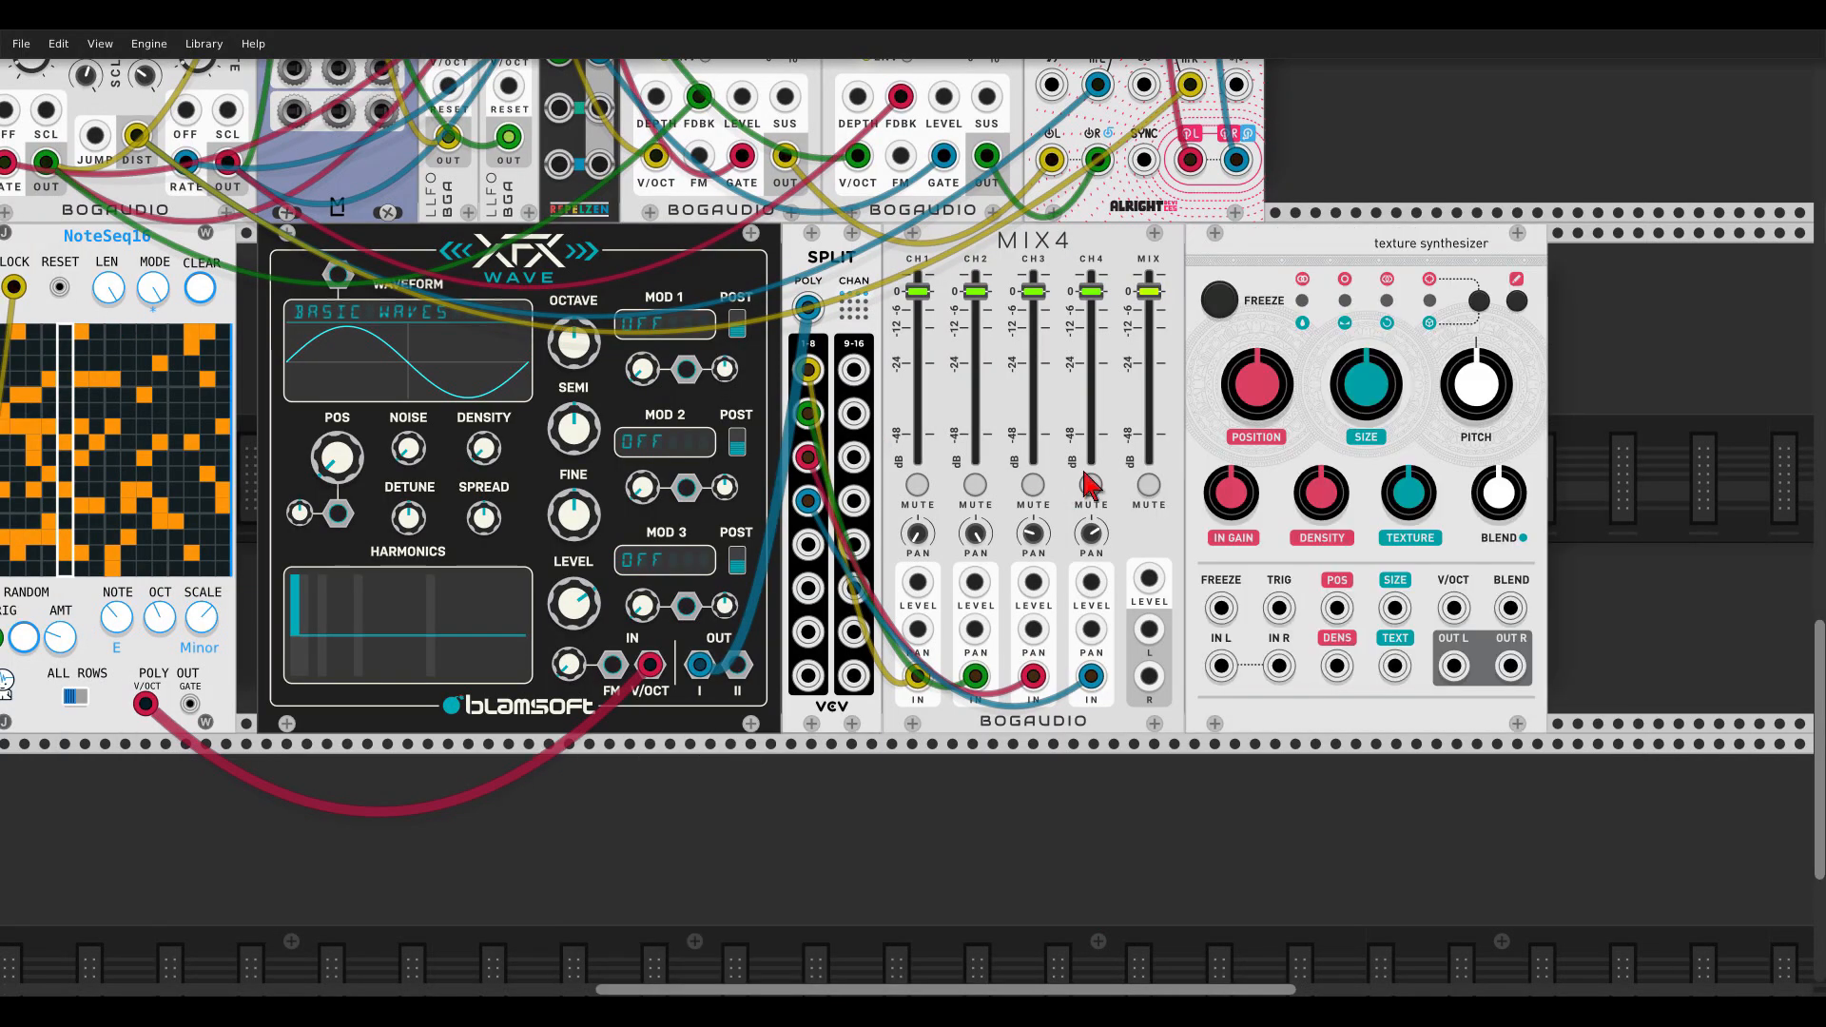
Step: Patch MIX4's stereo output into the Texture Synthesizer, set its input gain to 0.7325 and its quality to 4s 16kHz 8-bit µ-law stereo
left_click_drag(1149, 630, 1279, 666)
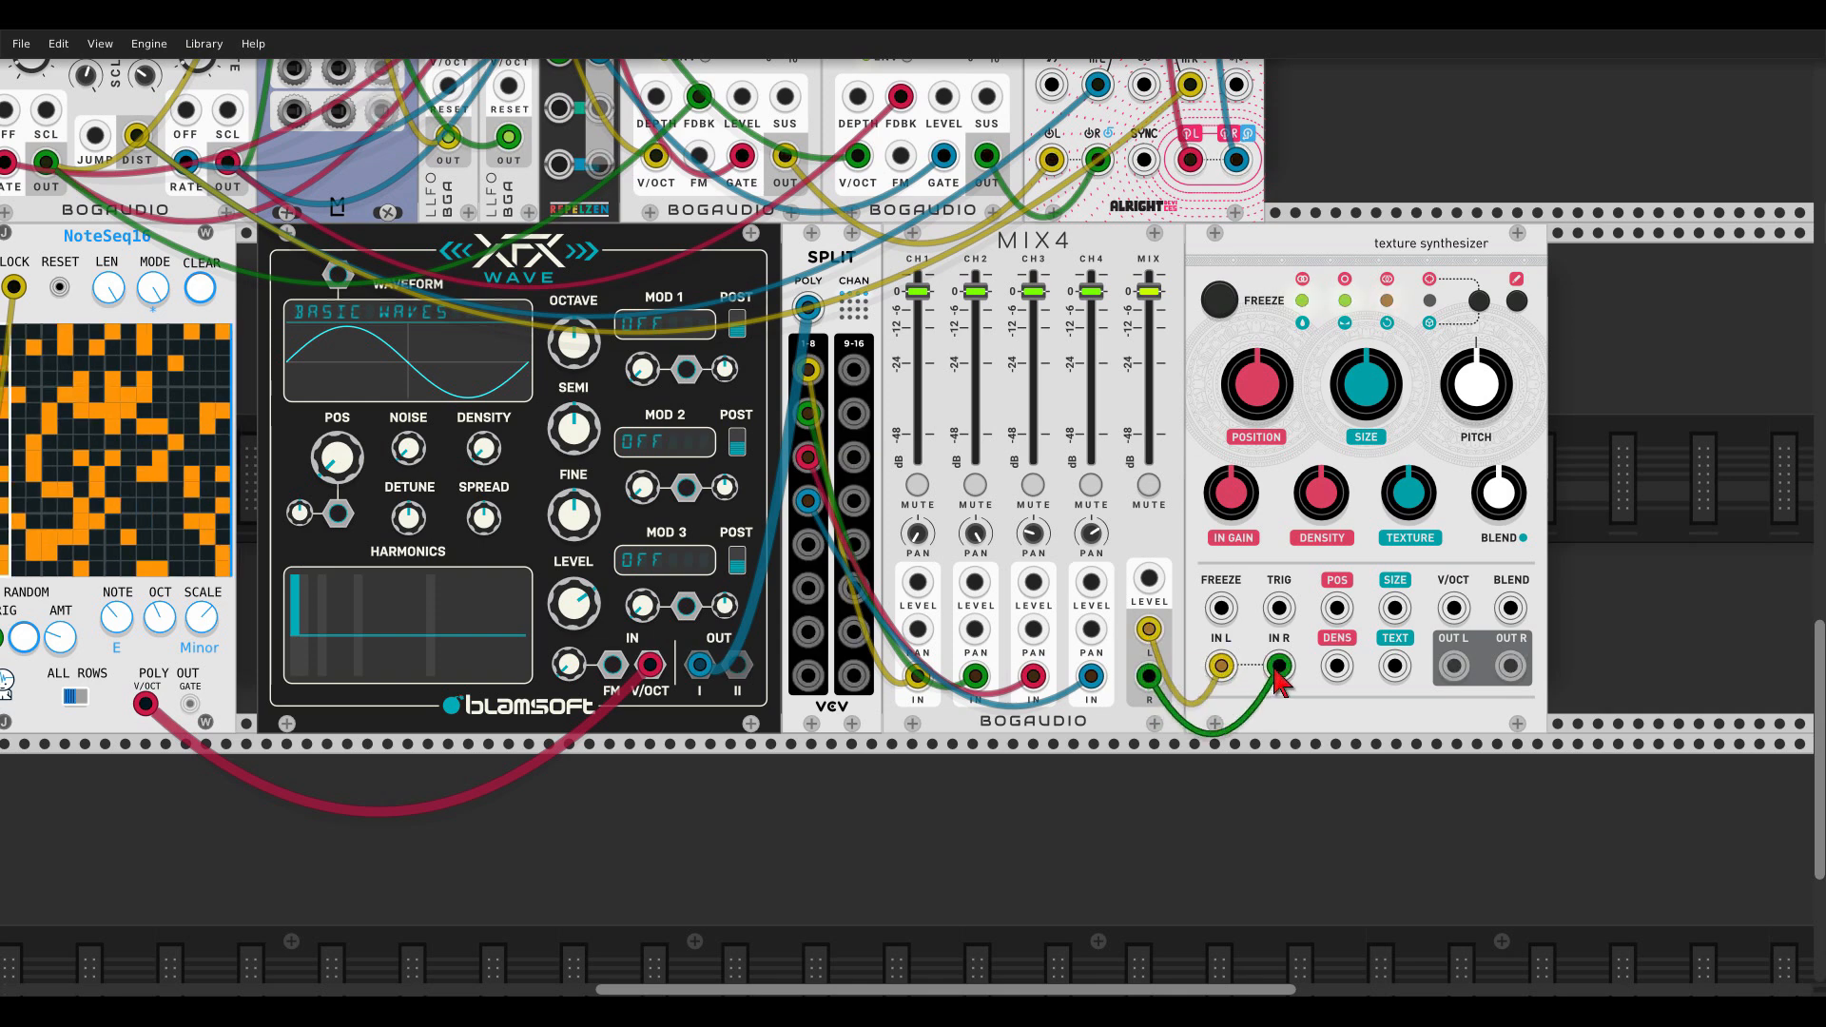
left_click_drag(1233, 504, 1233, 474)
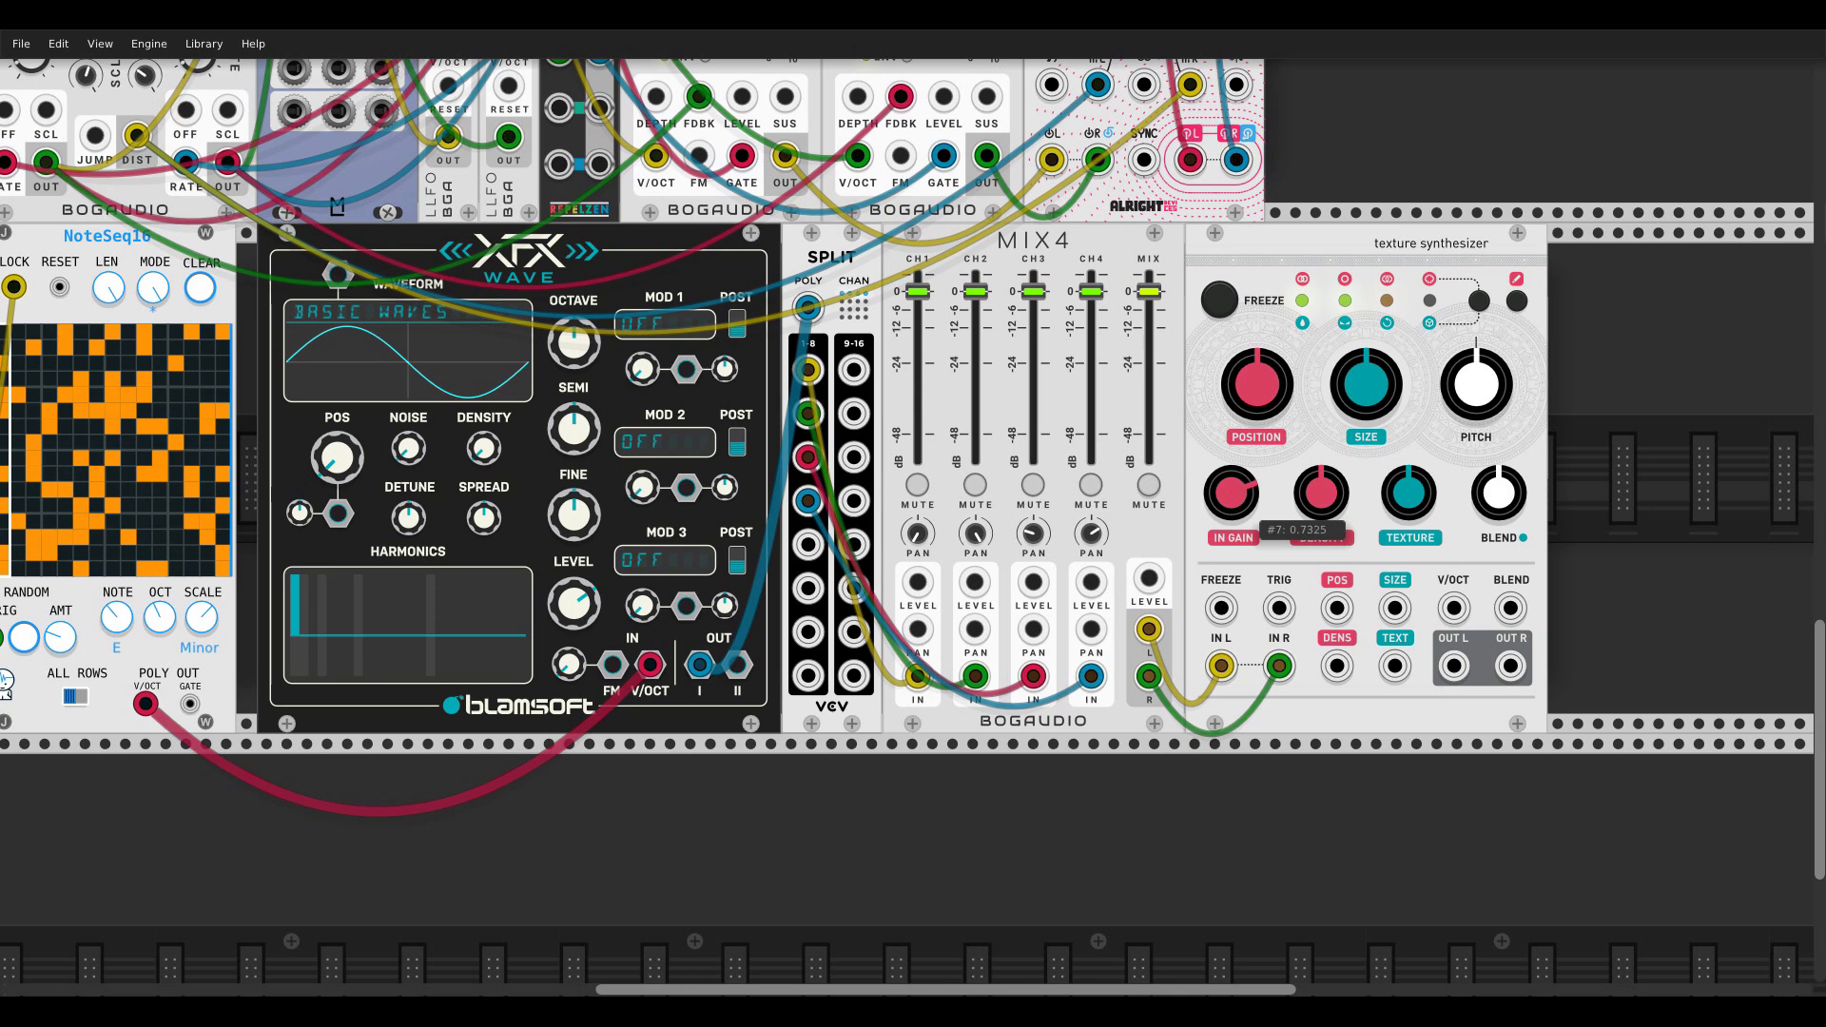
right_click(1317, 267)
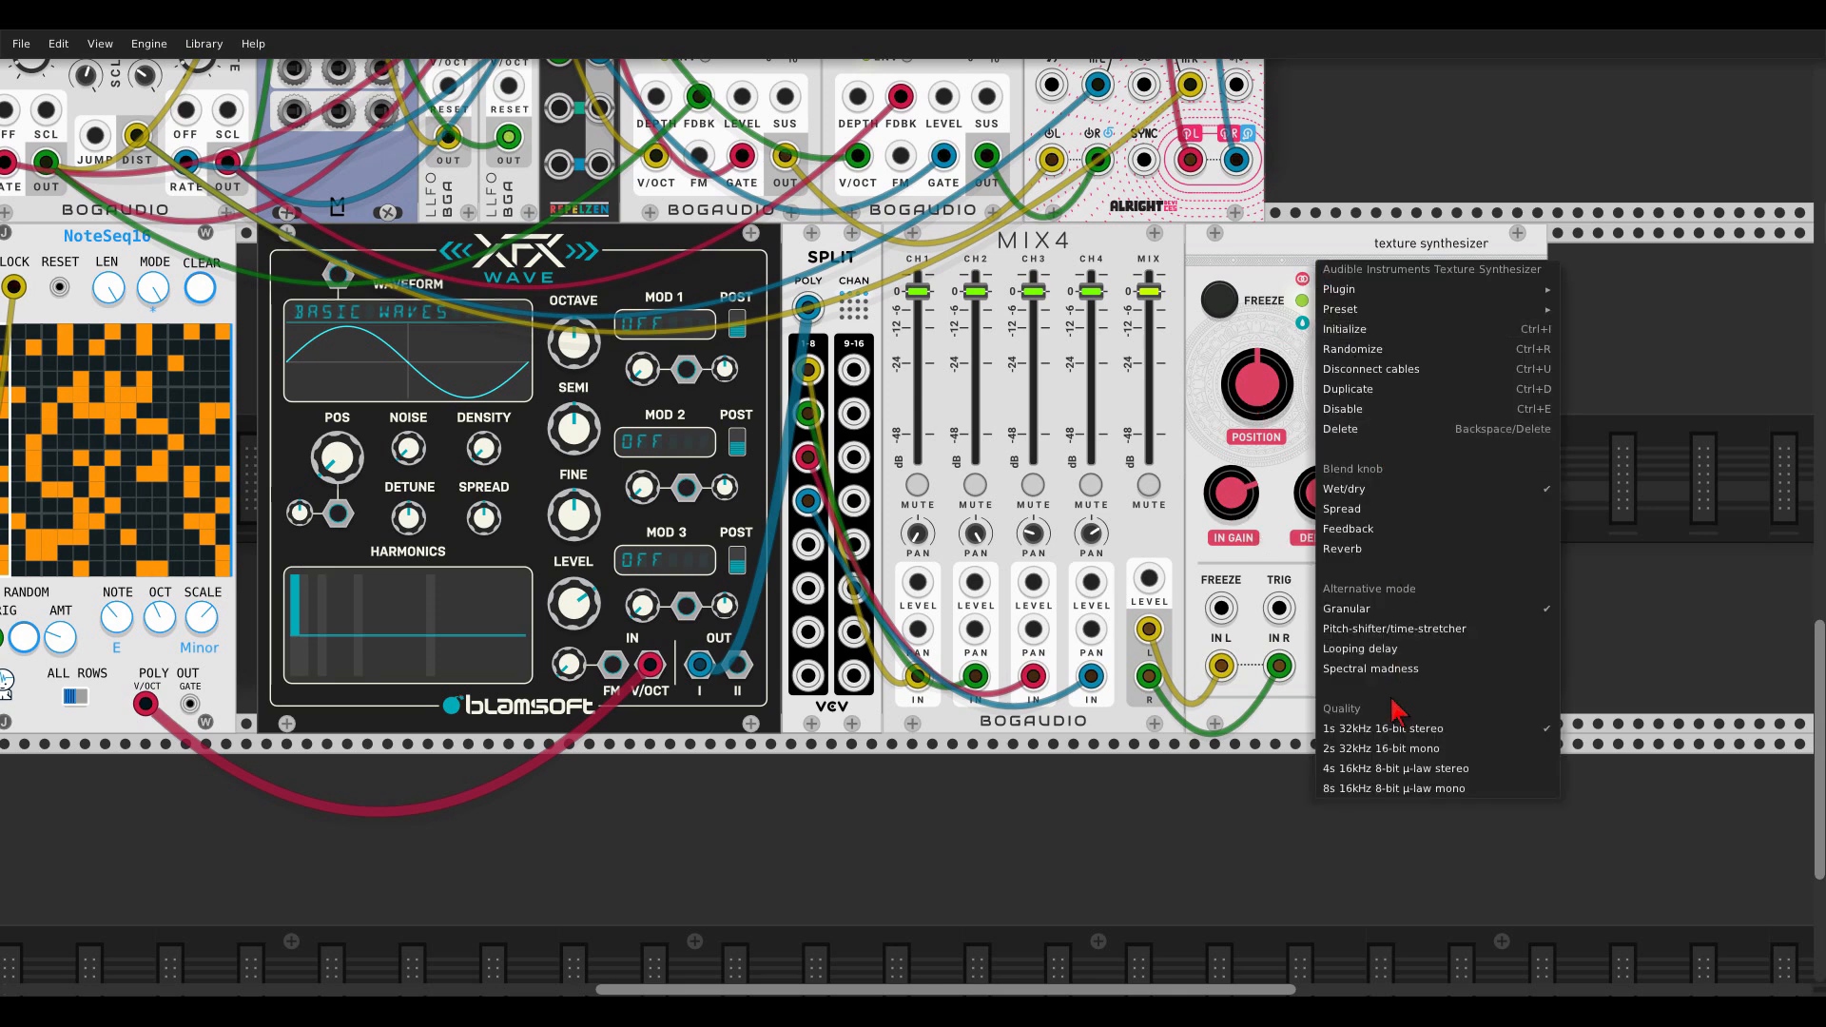
left_click(1399, 771)
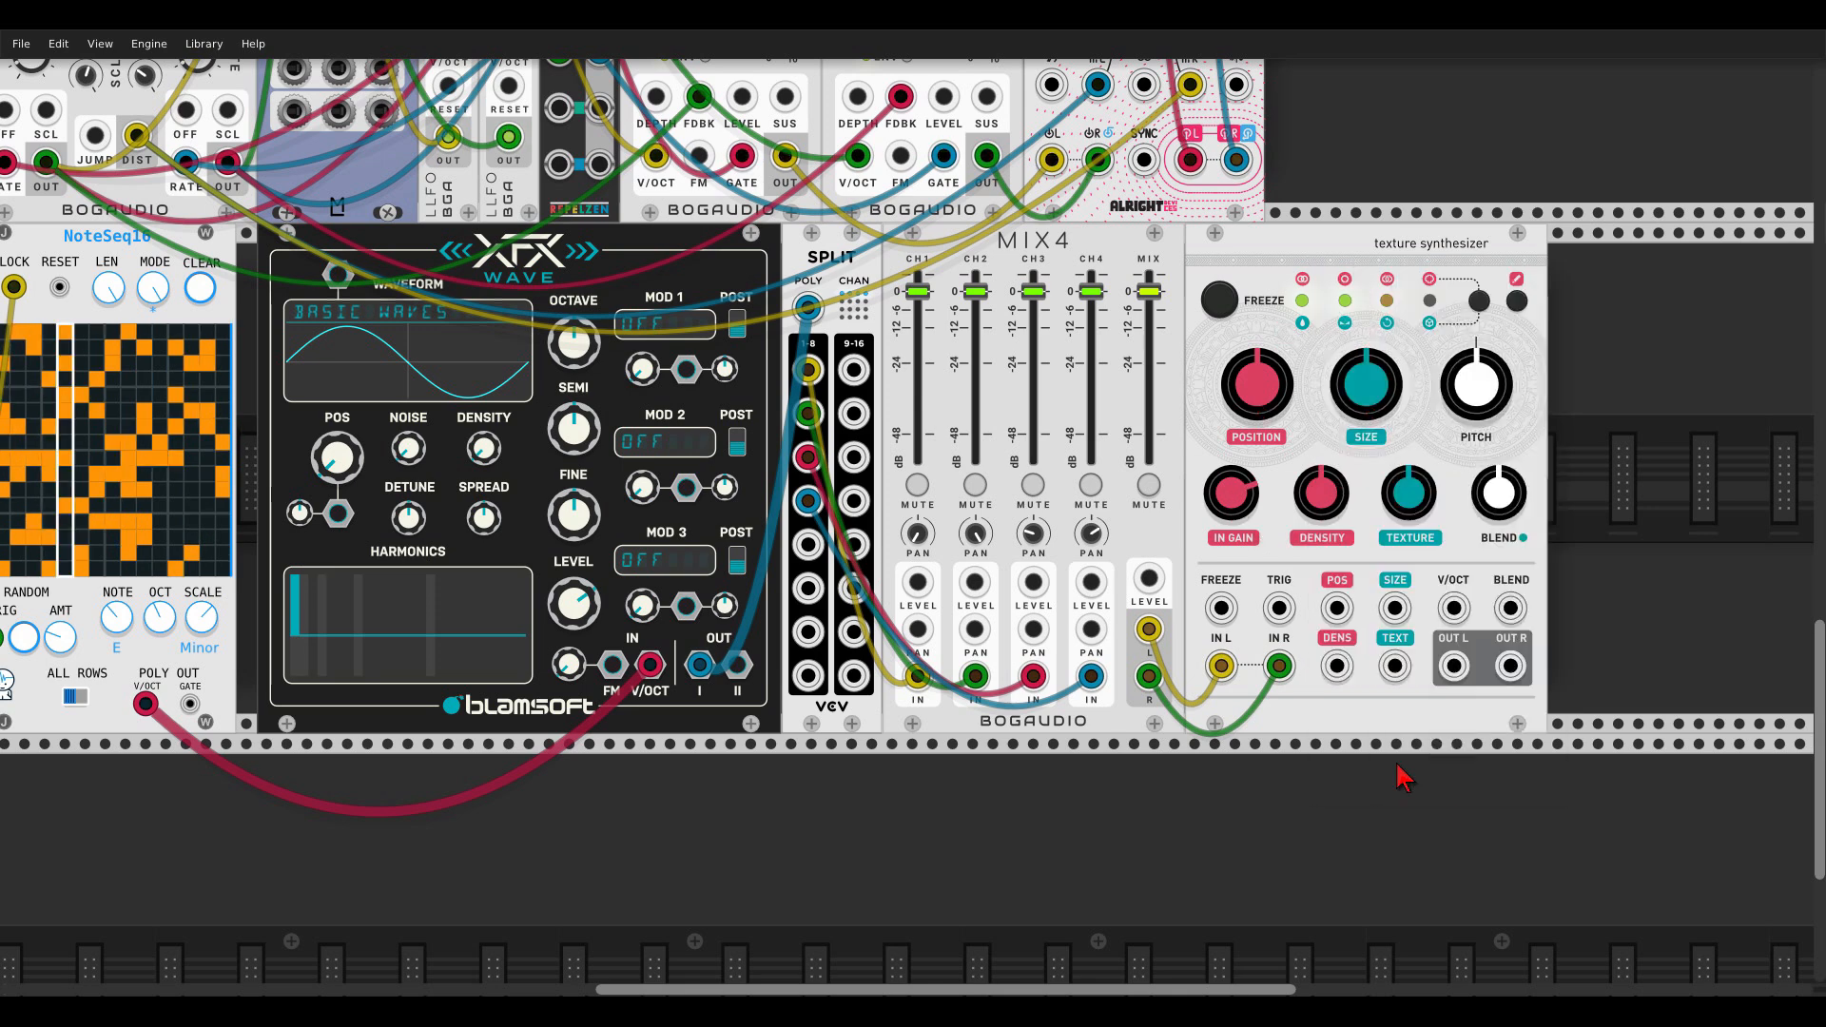
Step: Raise the Texture Synthesizer's wet/dry blend to maximum, switch the blend knob to spread and set the spread to 1
scroll(1387, 438, "right", 1)
scroll(1392, 442, "right", 3)
mouse_move(1300, 469)
left_click_drag(1300, 468, 1300, 469)
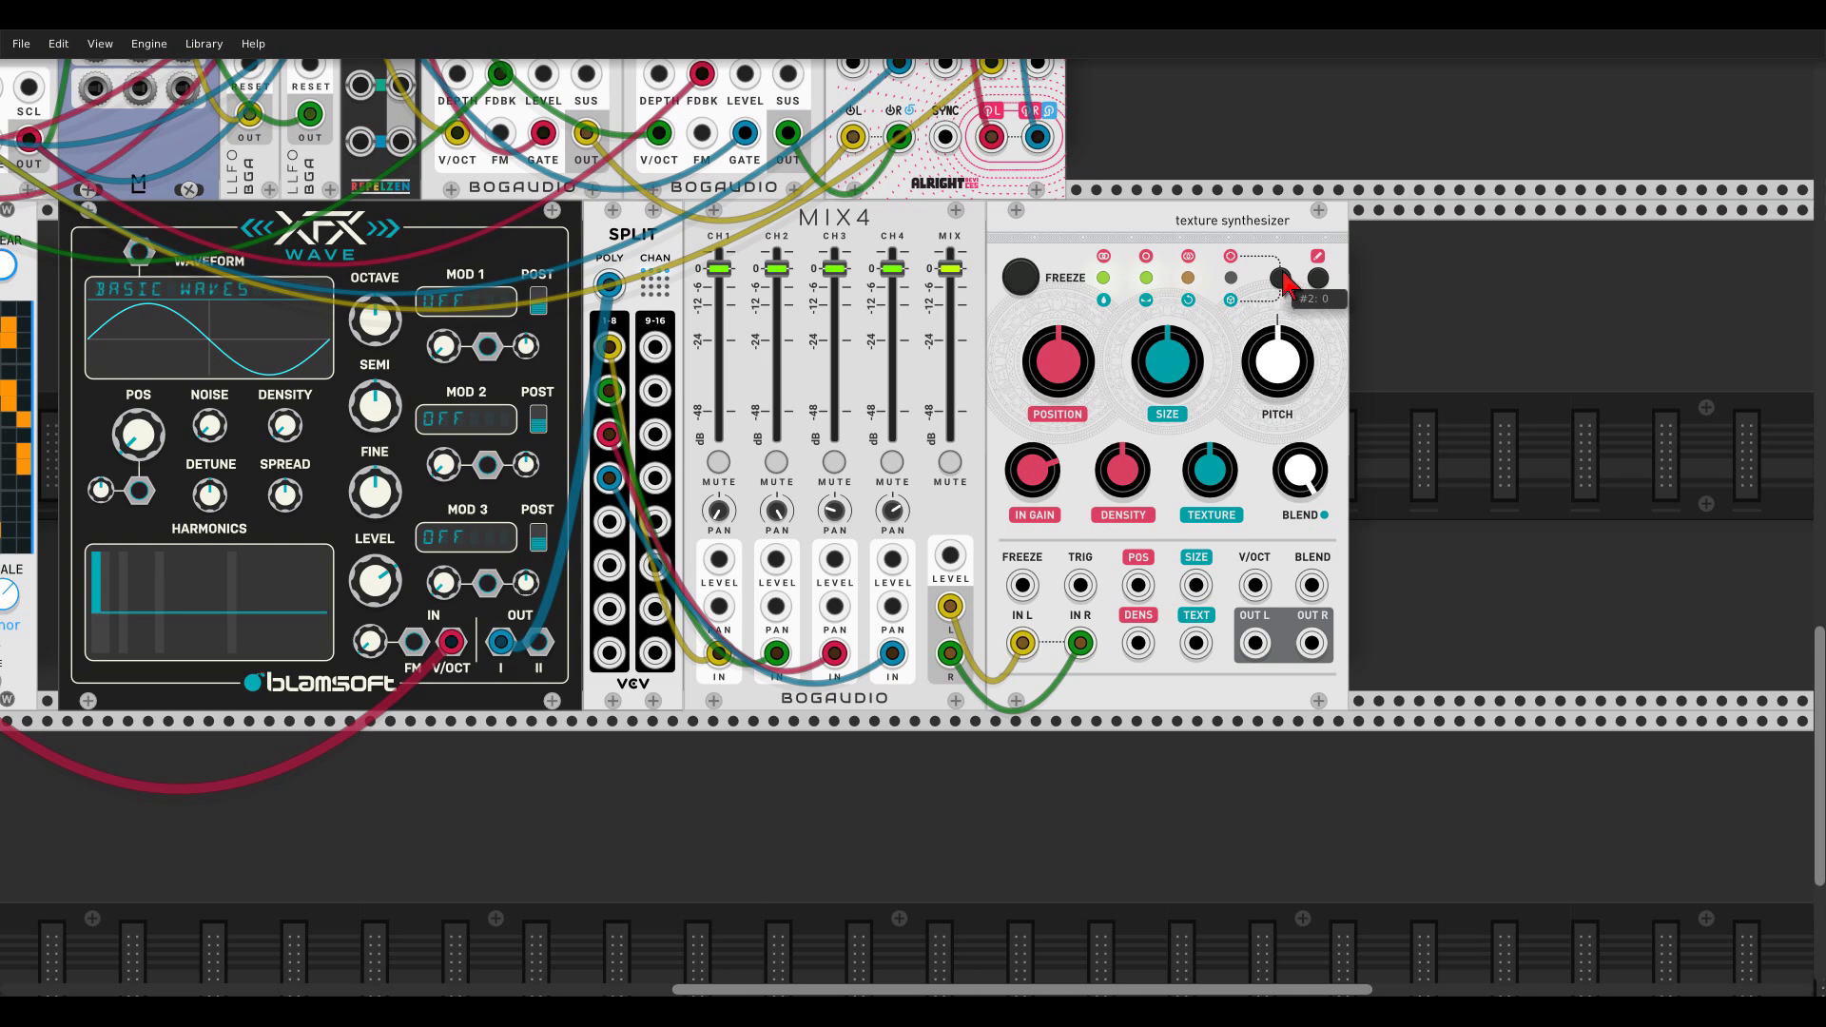
left_click(1286, 282)
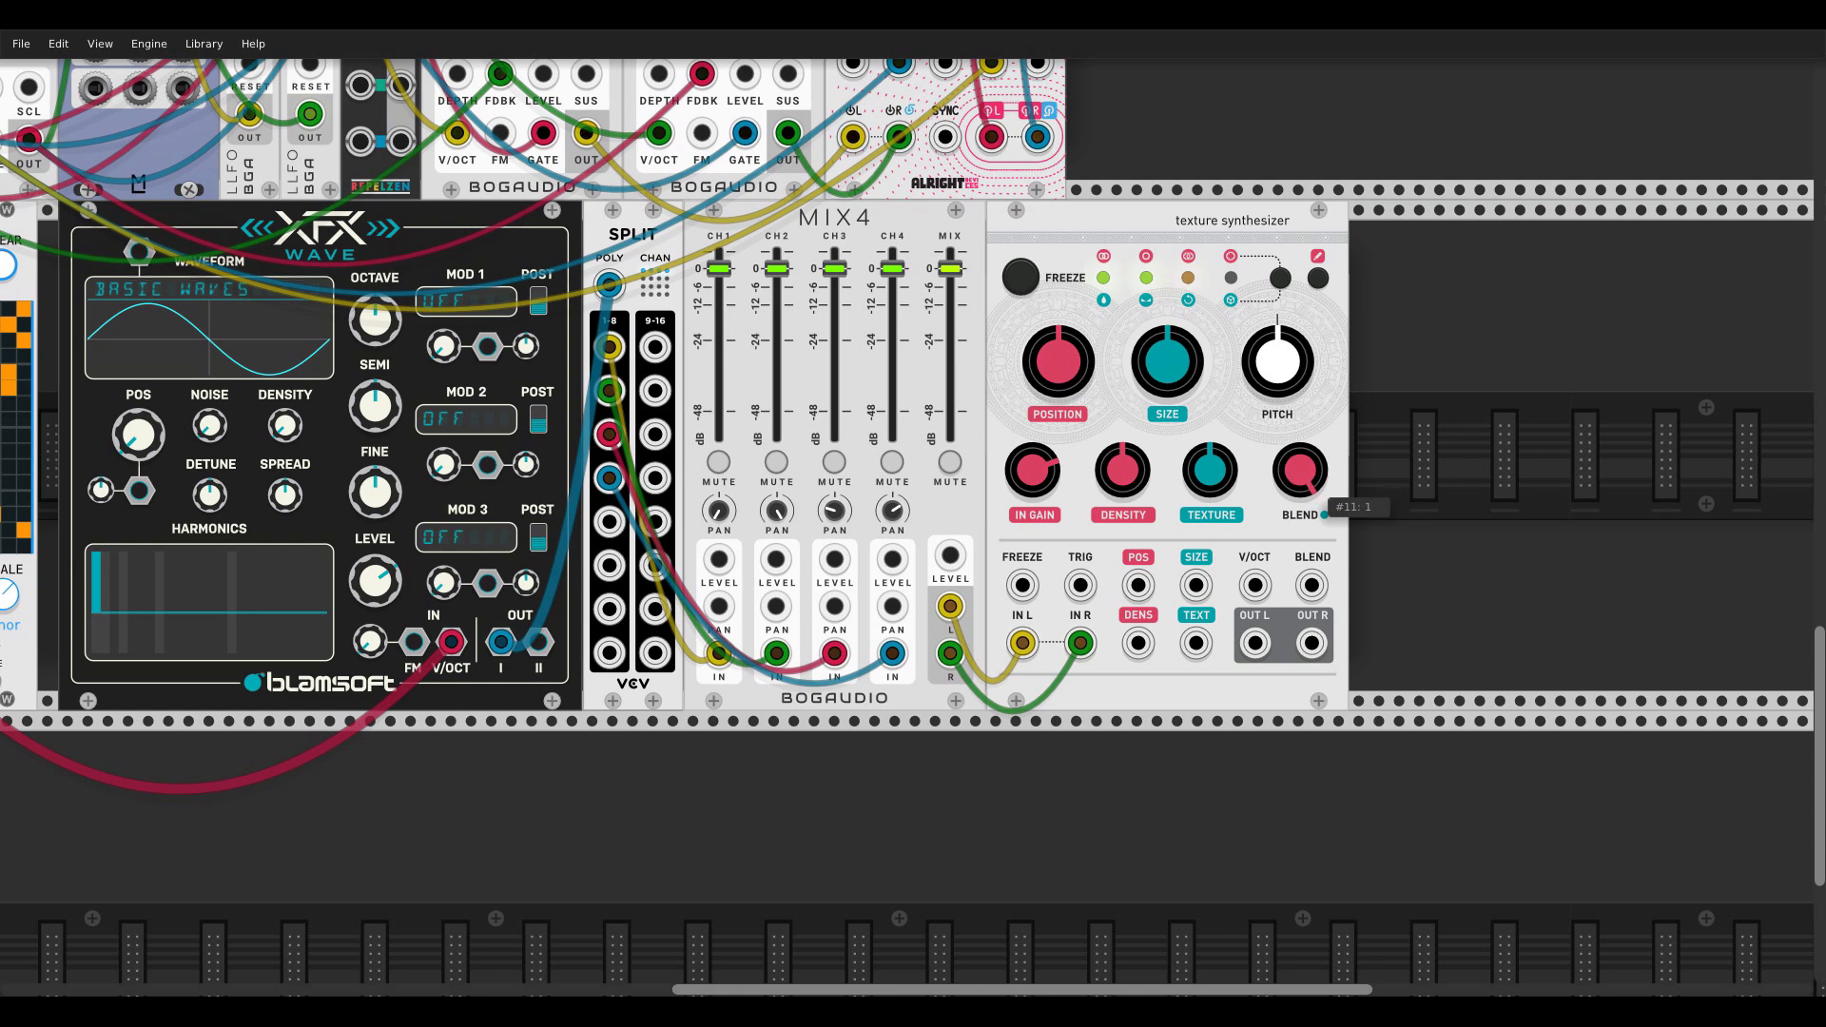
Step: Set the Texture Synthesizer's blend knob to reverb at 1 and patch dadras's y and z outputs into its SIZE and TEXT inputs
left_click(1276, 282)
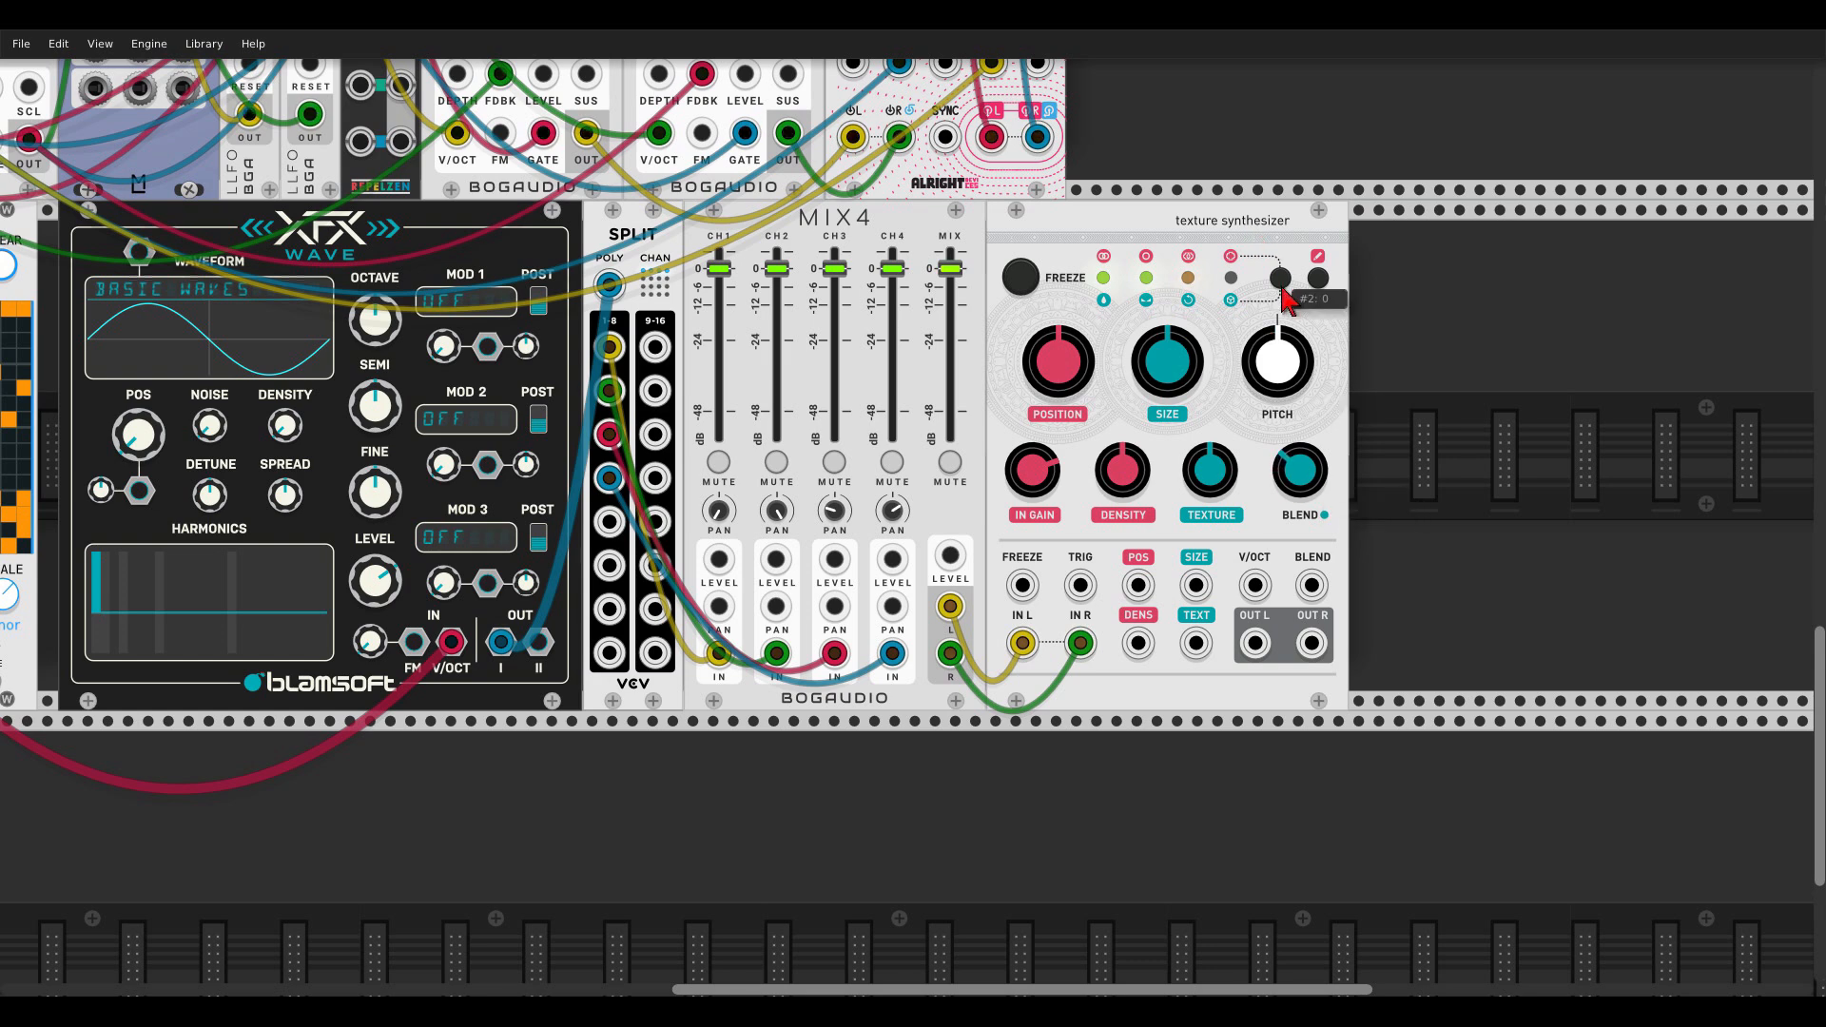
left_click(1312, 490)
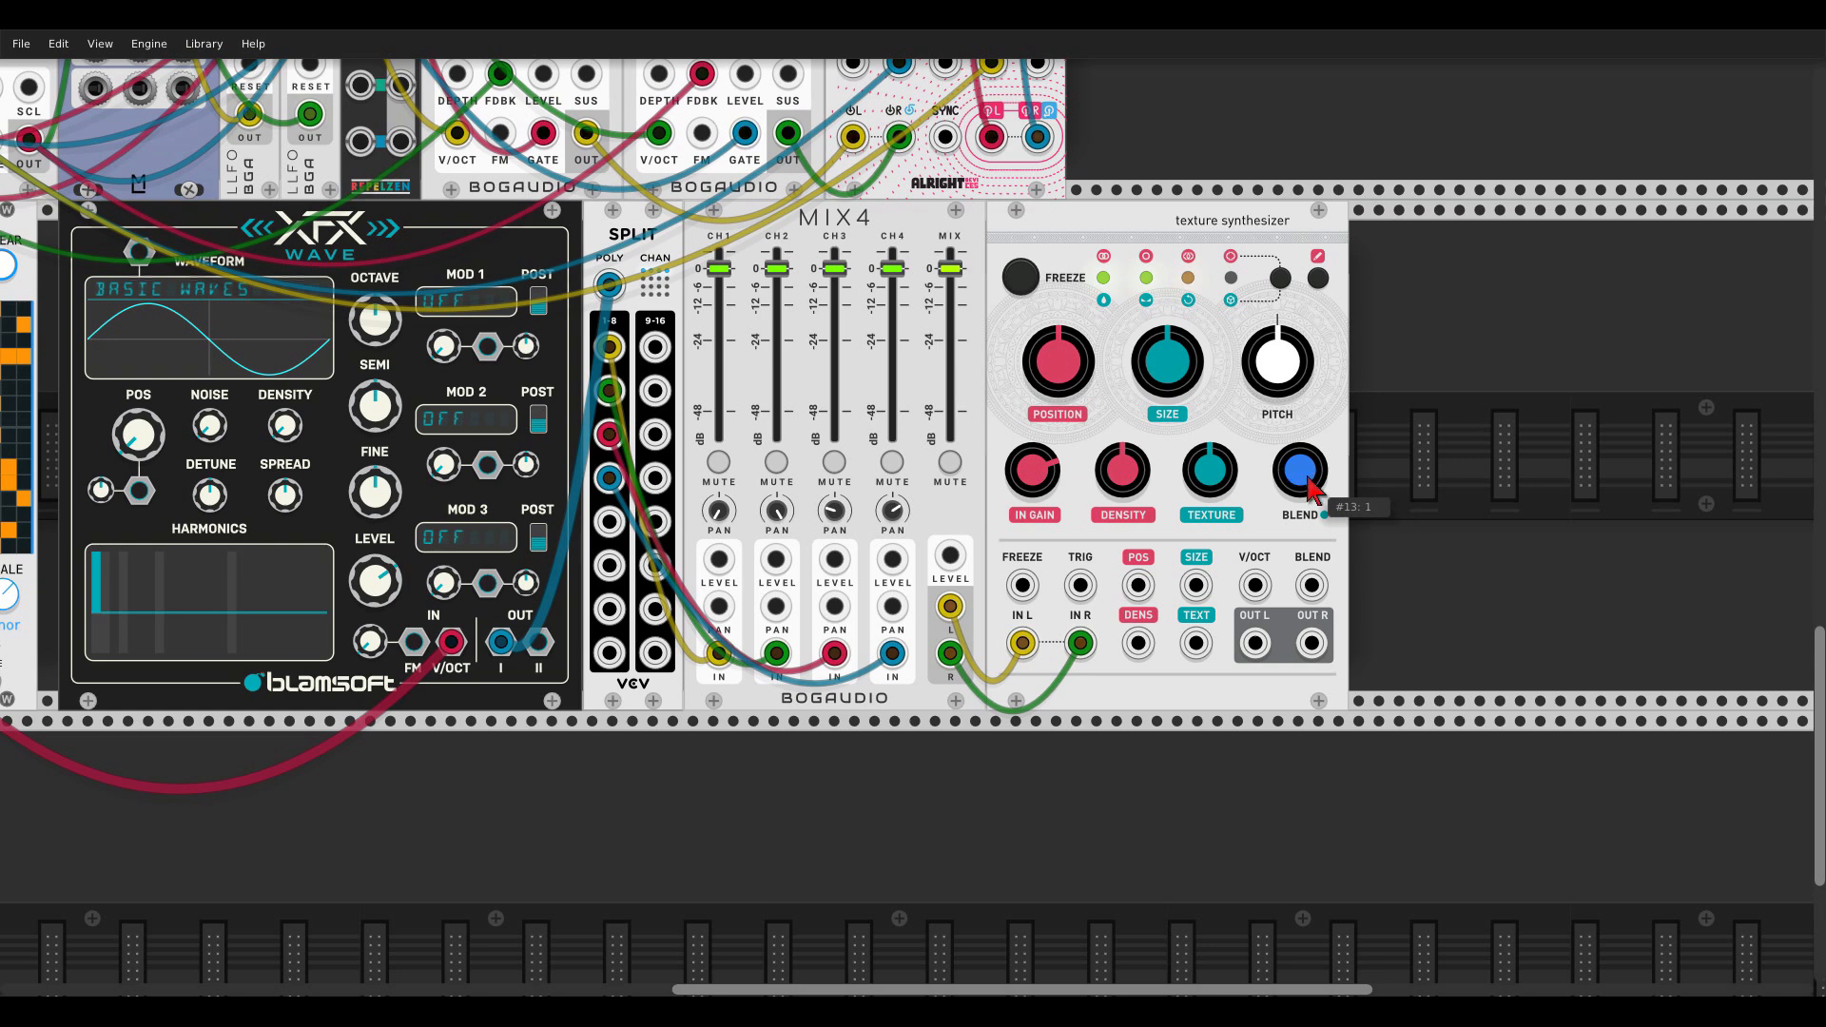
scroll(1275, 423, "down", 5)
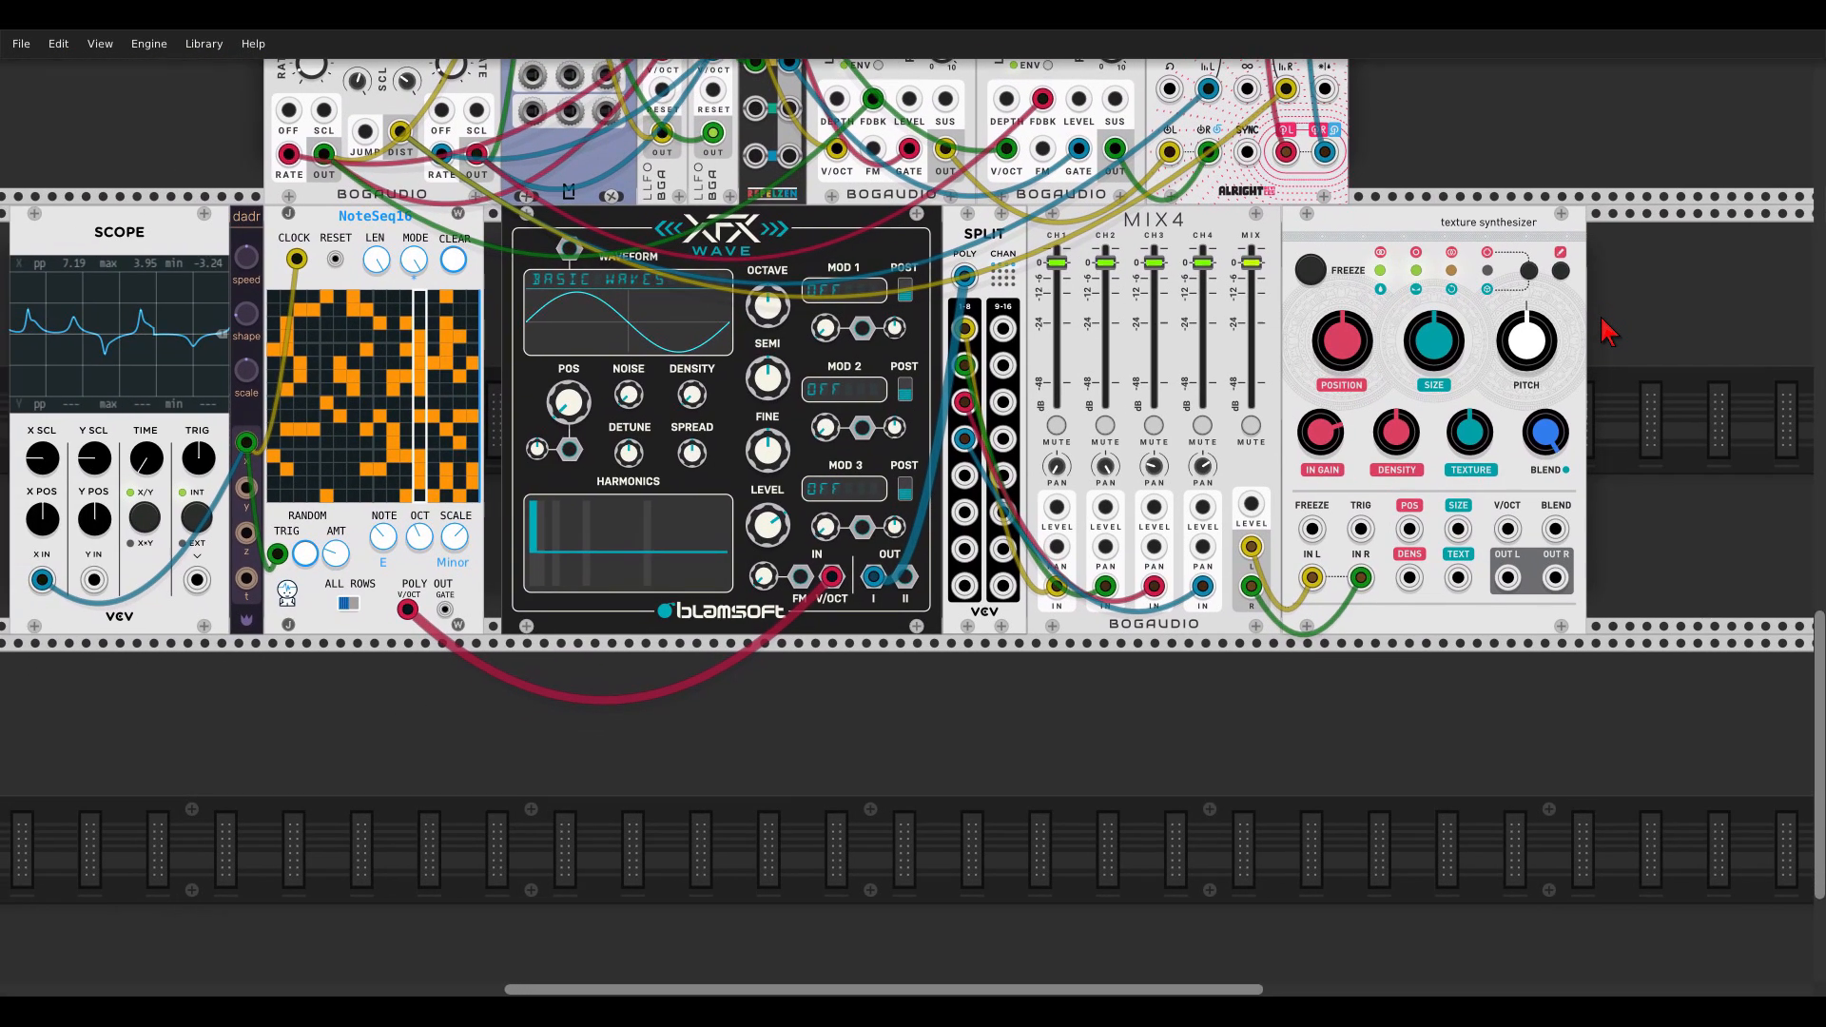
left_click_drag(1602, 318, 1620, 309)
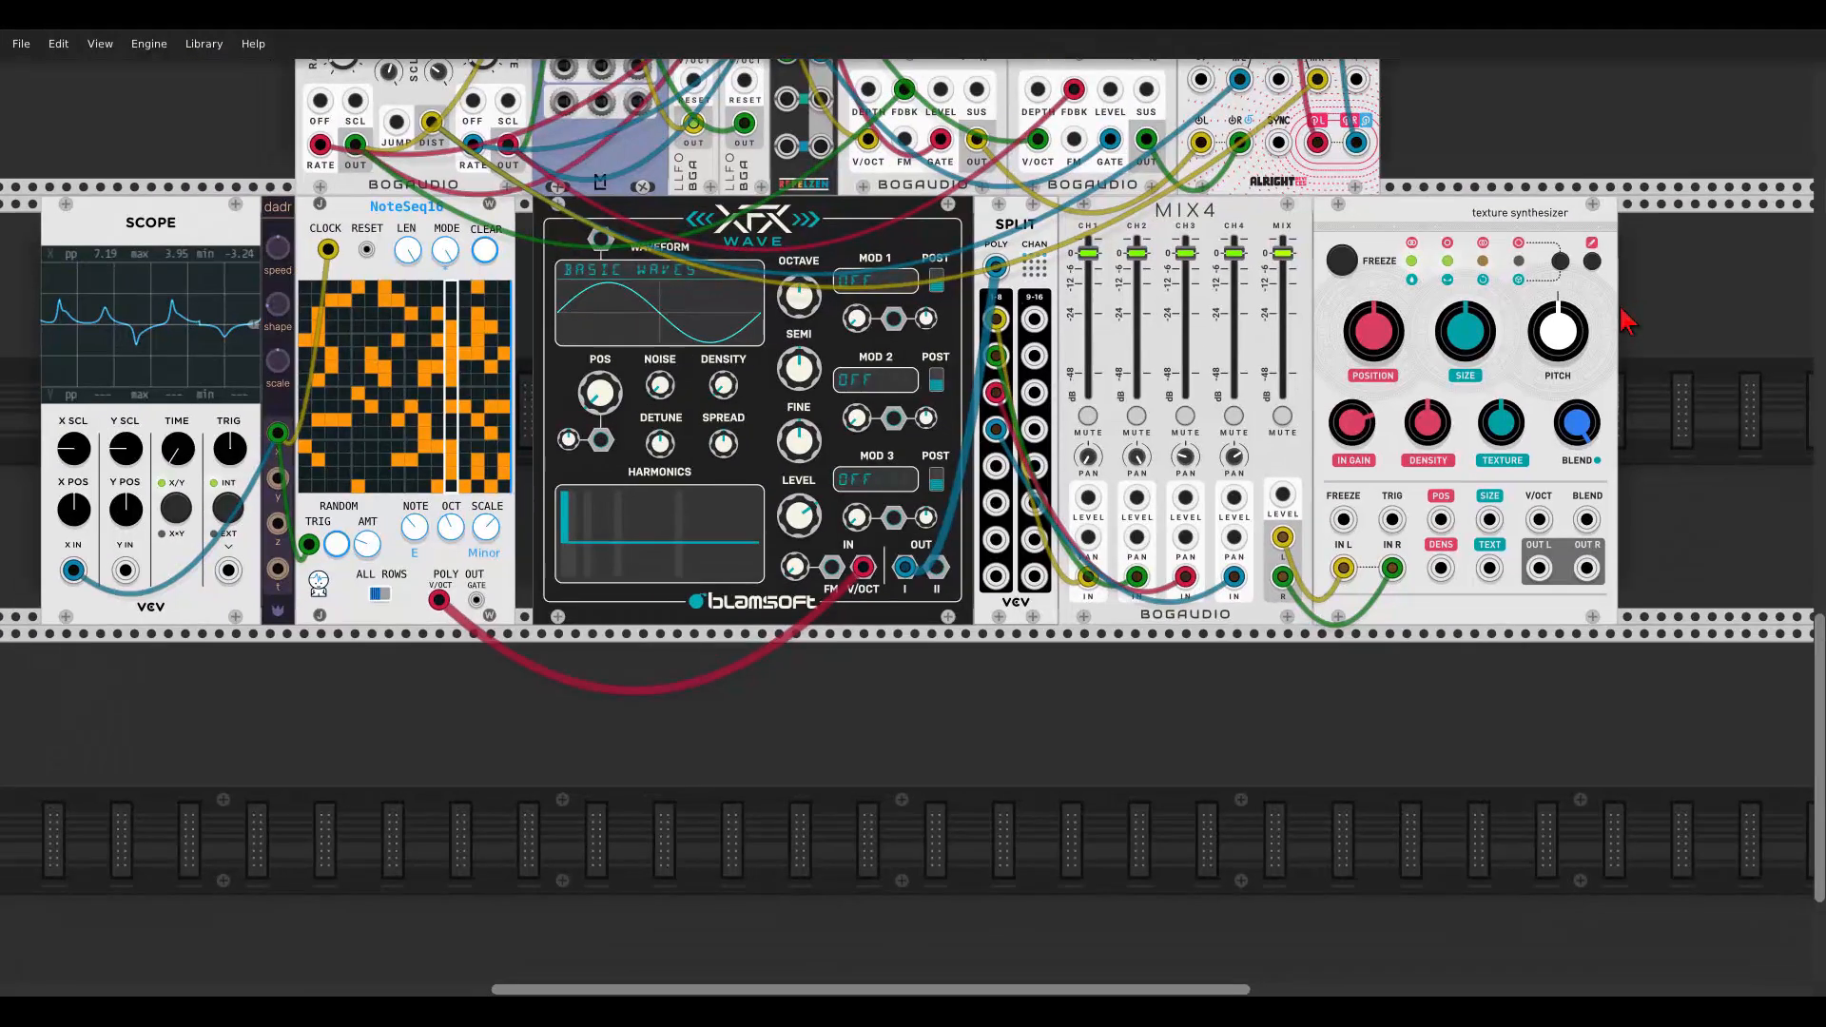
left_click_drag(1490, 520, 1490, 568)
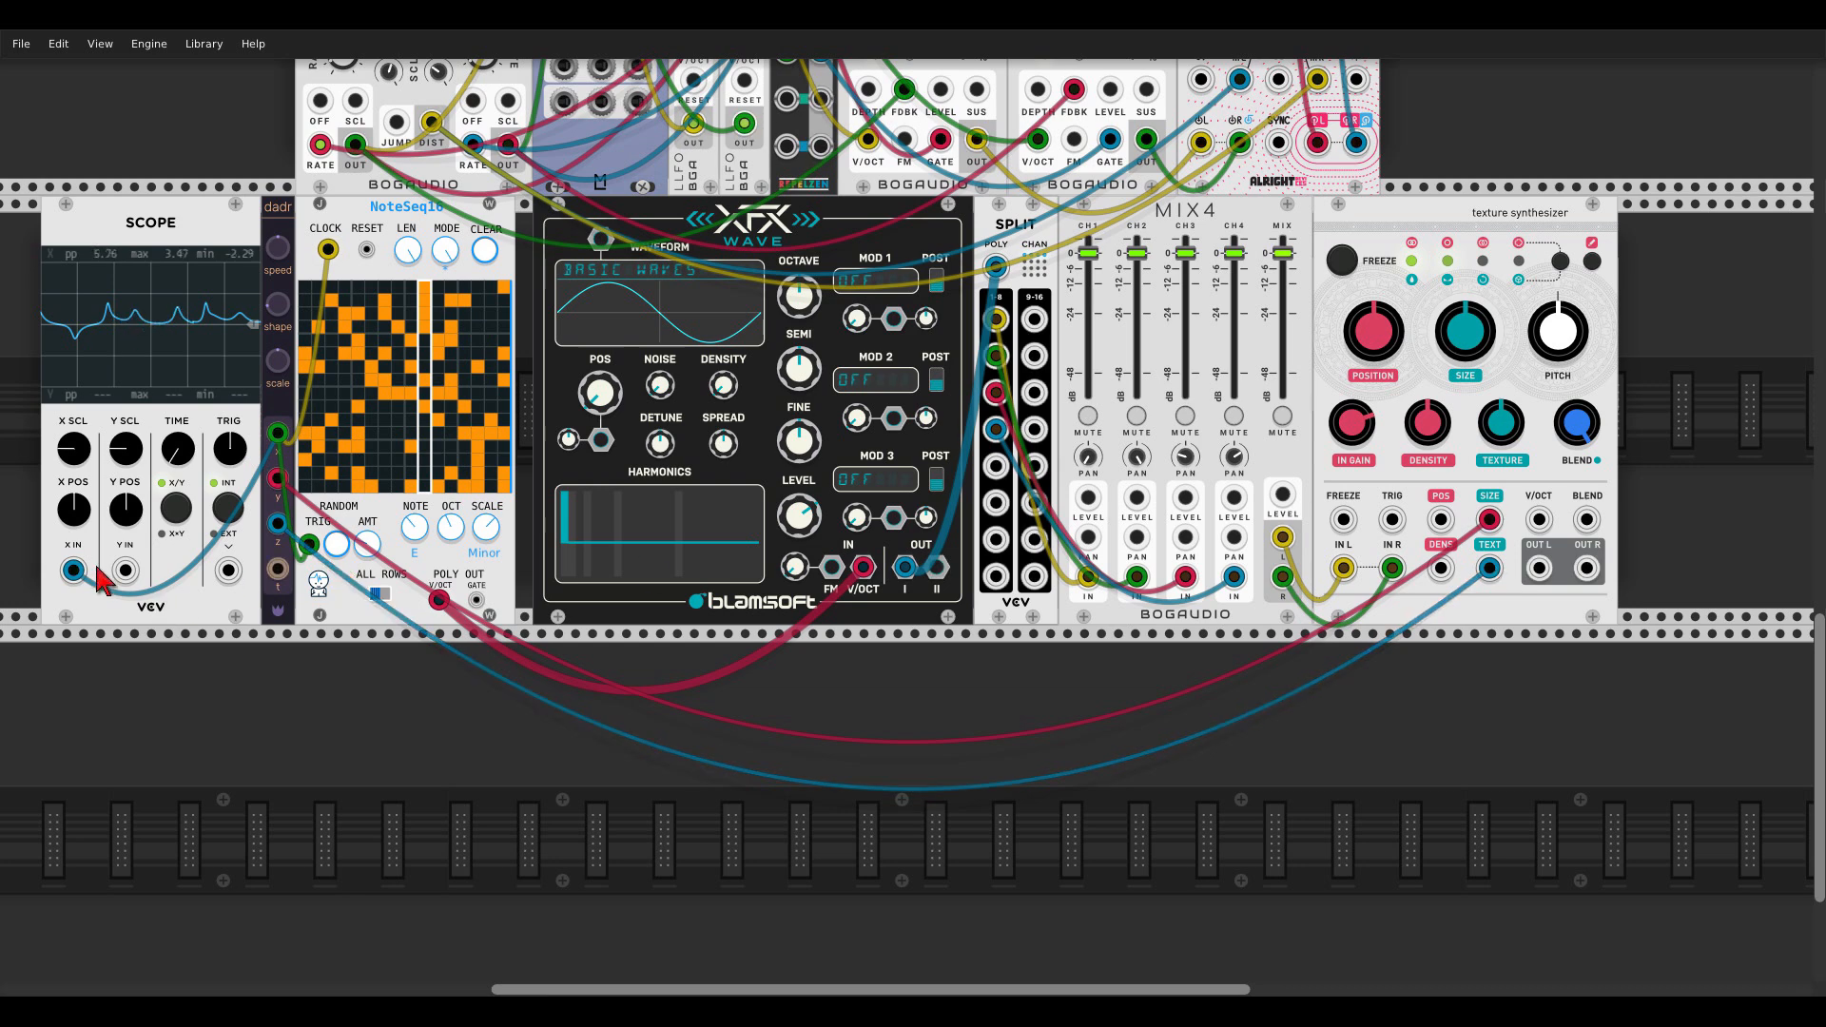
Step: Patch the Texture Synthesizer's left and right outputs into MIX8 channels 5 and 6 and solo both channels
scroll(1384, 538, "up", 2)
scroll(1384, 538, "right", 3)
left_click_drag(1382, 667, 1200, 197)
scroll(1374, 528, "up", 6)
scroll(1370, 519, "up", 2)
scroll(1248, 211, "down", 7)
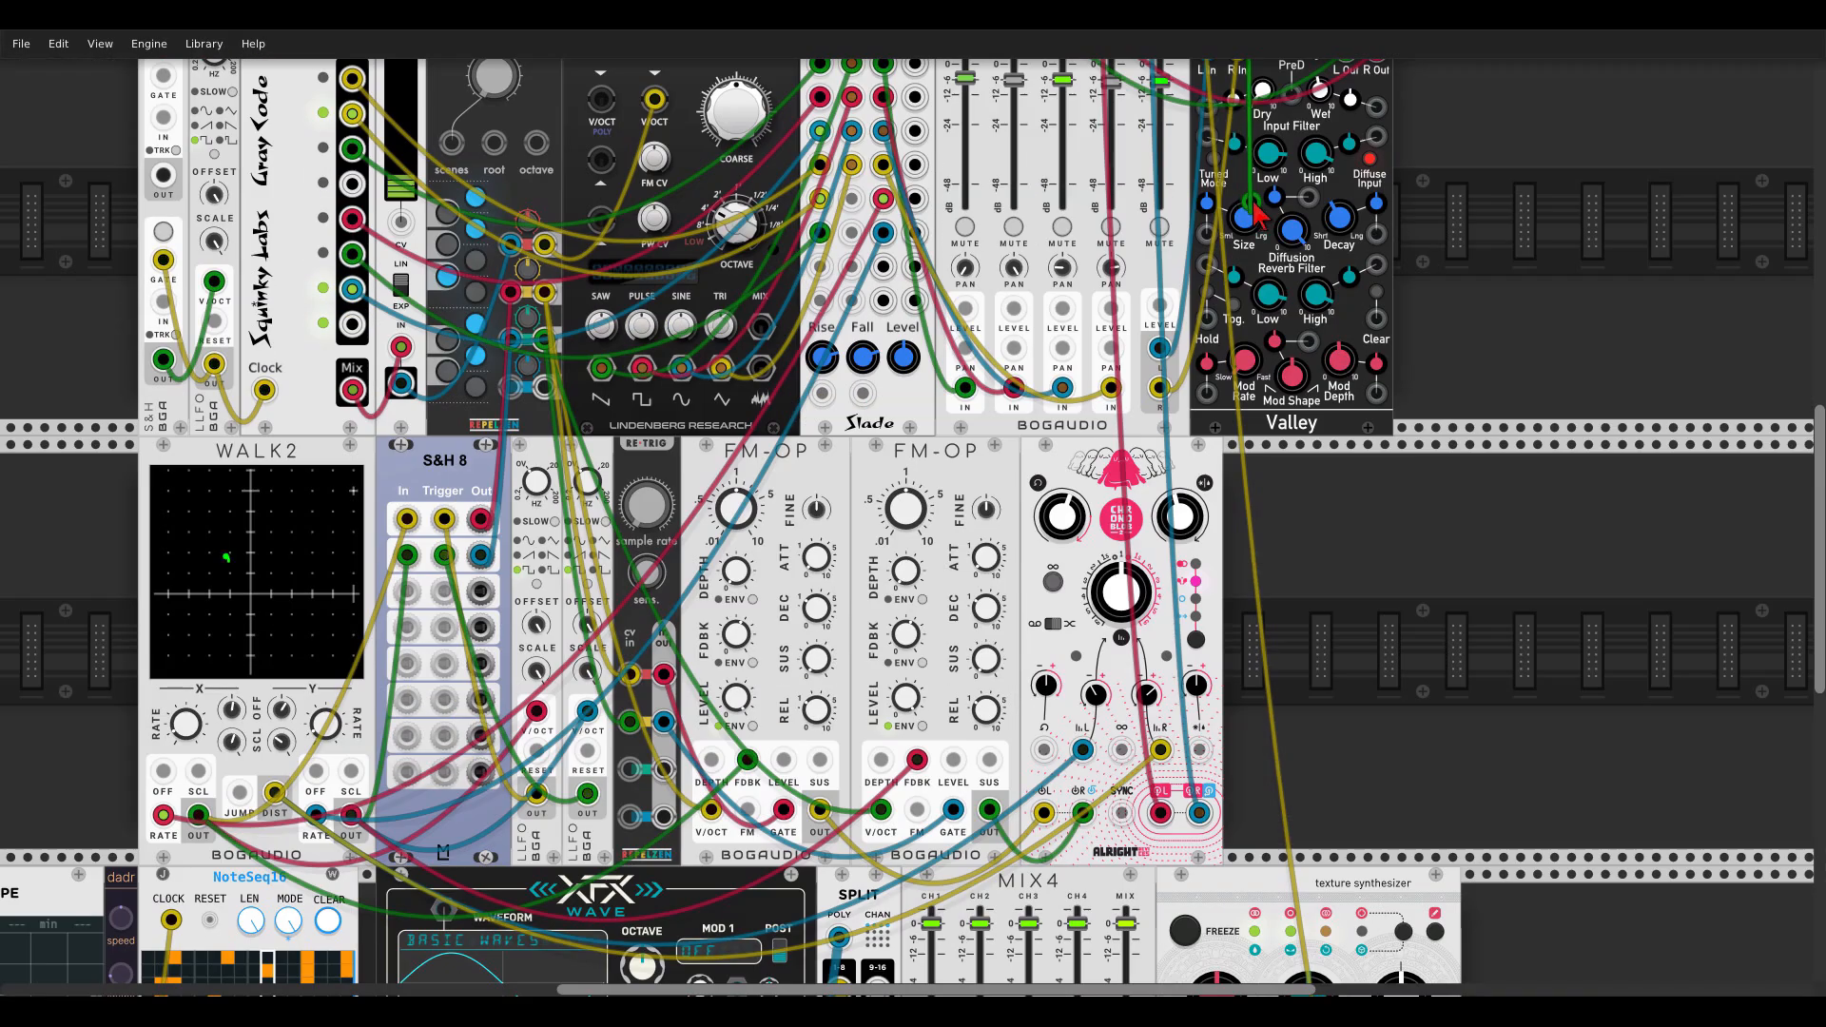
scroll(1436, 473, "up", 8)
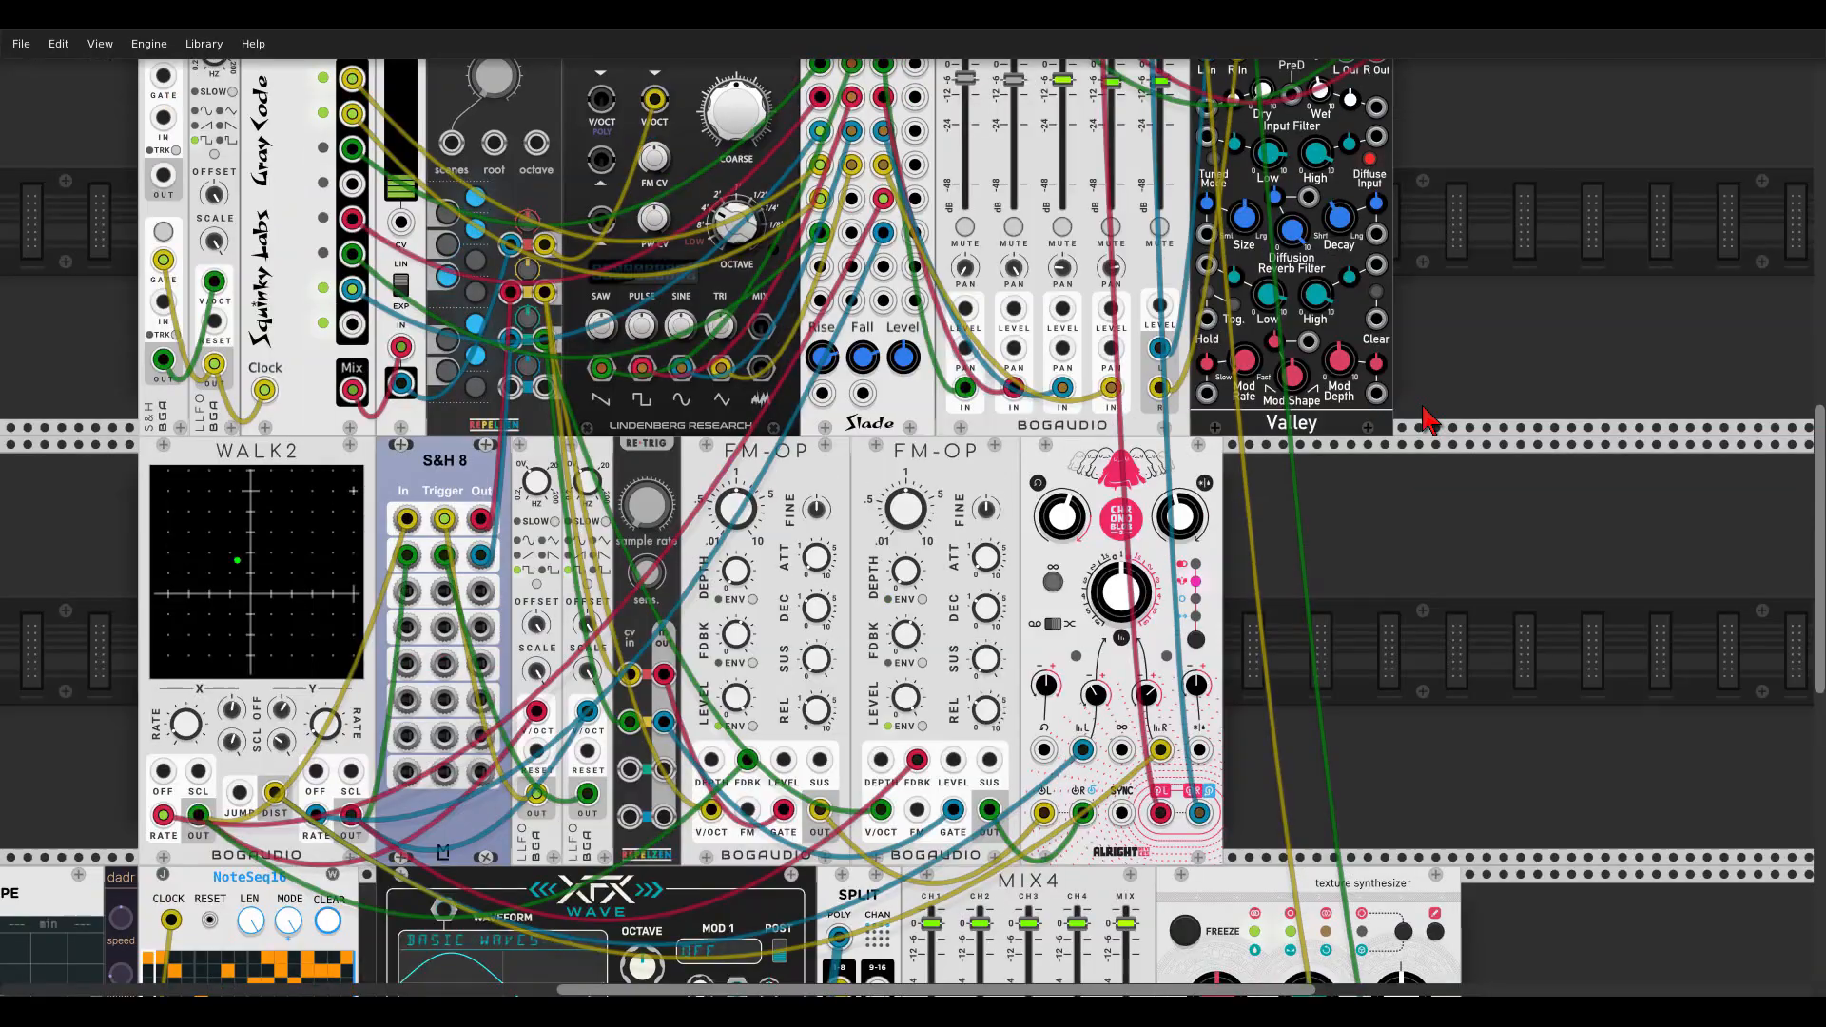
left_click(1249, 130, "ctrl")
Step: Set the Texture Synthesizer's density to 0.623
scroll(1631, 590, "down", 8)
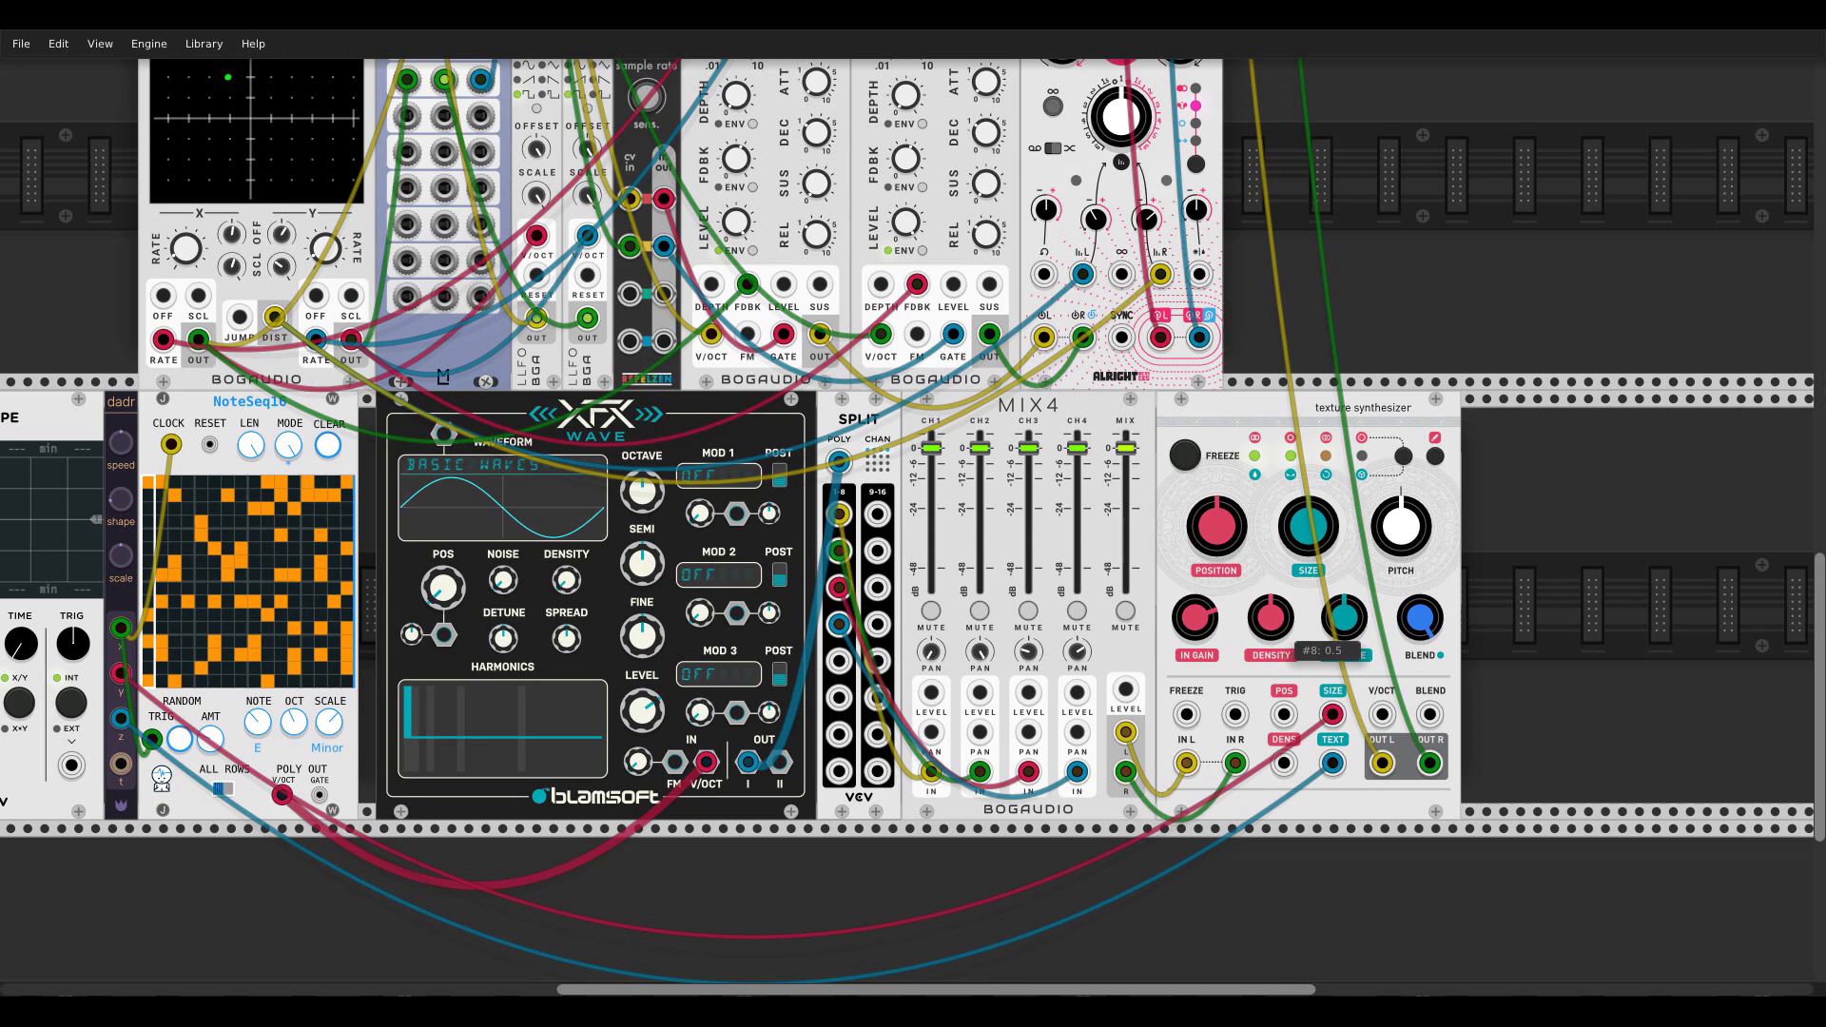
left_click_drag(1270, 620, 1270, 613)
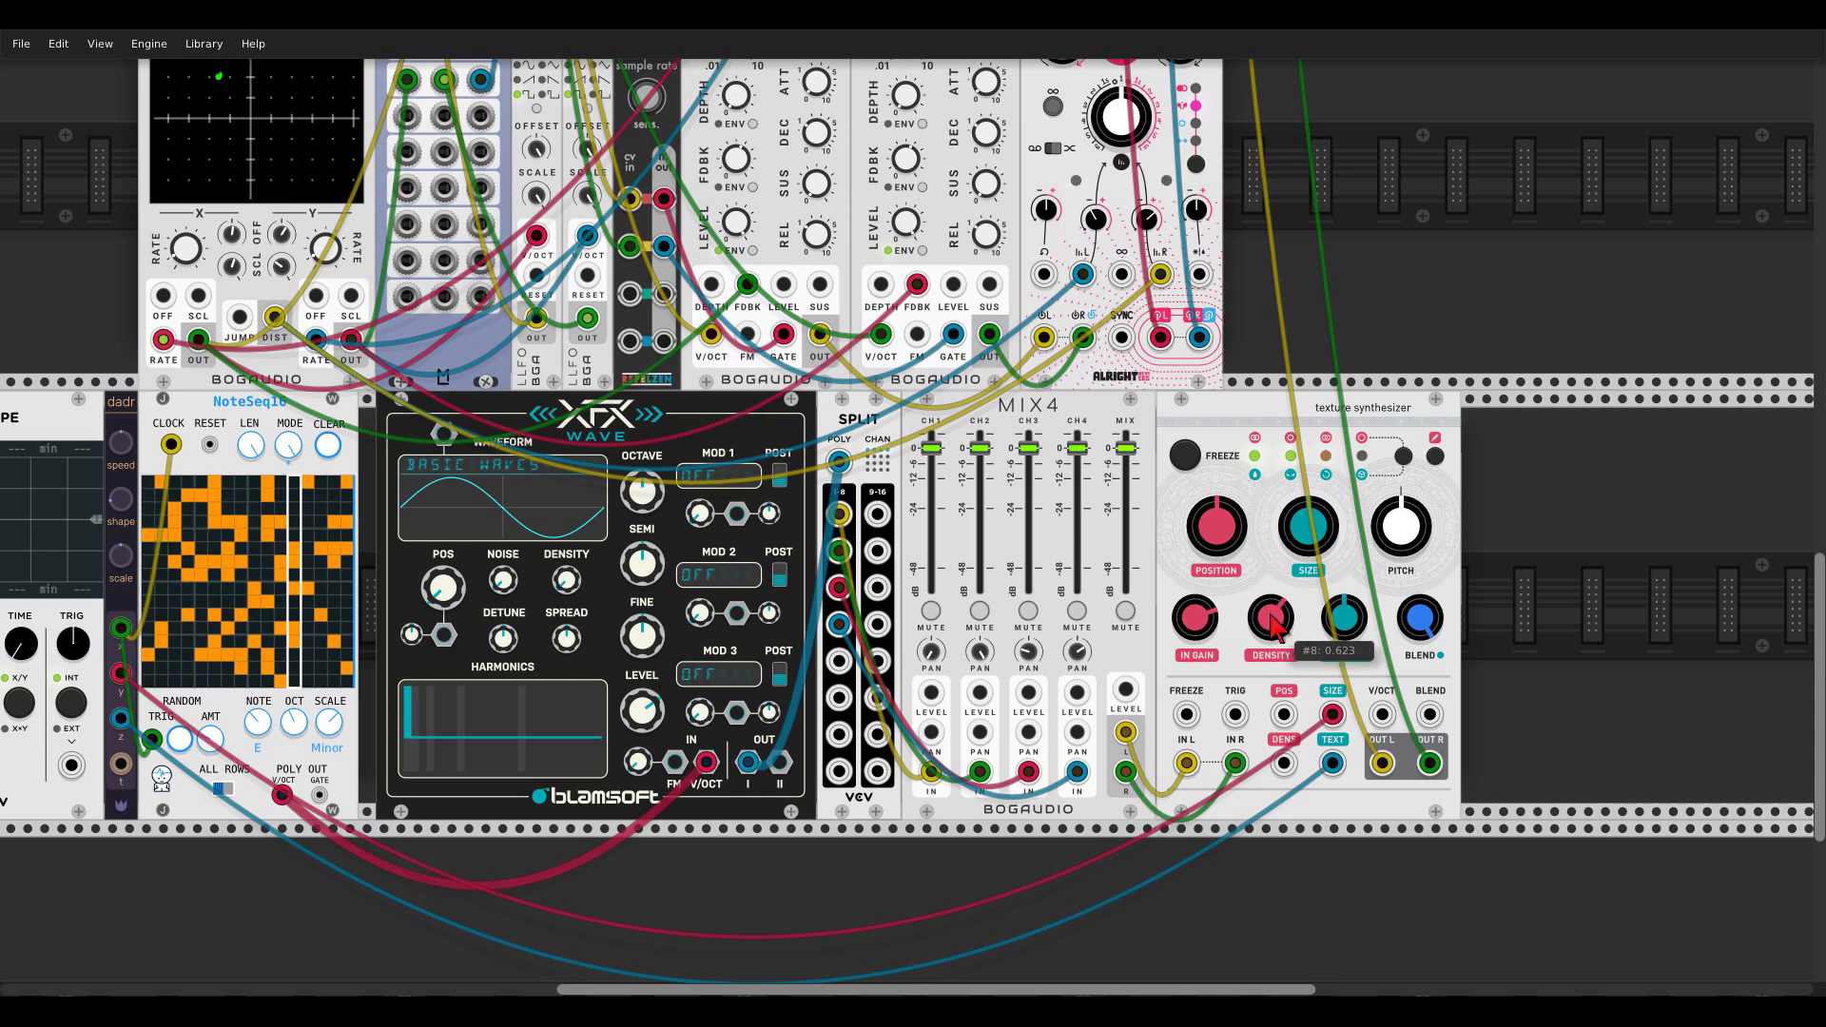
scroll(1256, 609, "down", 3)
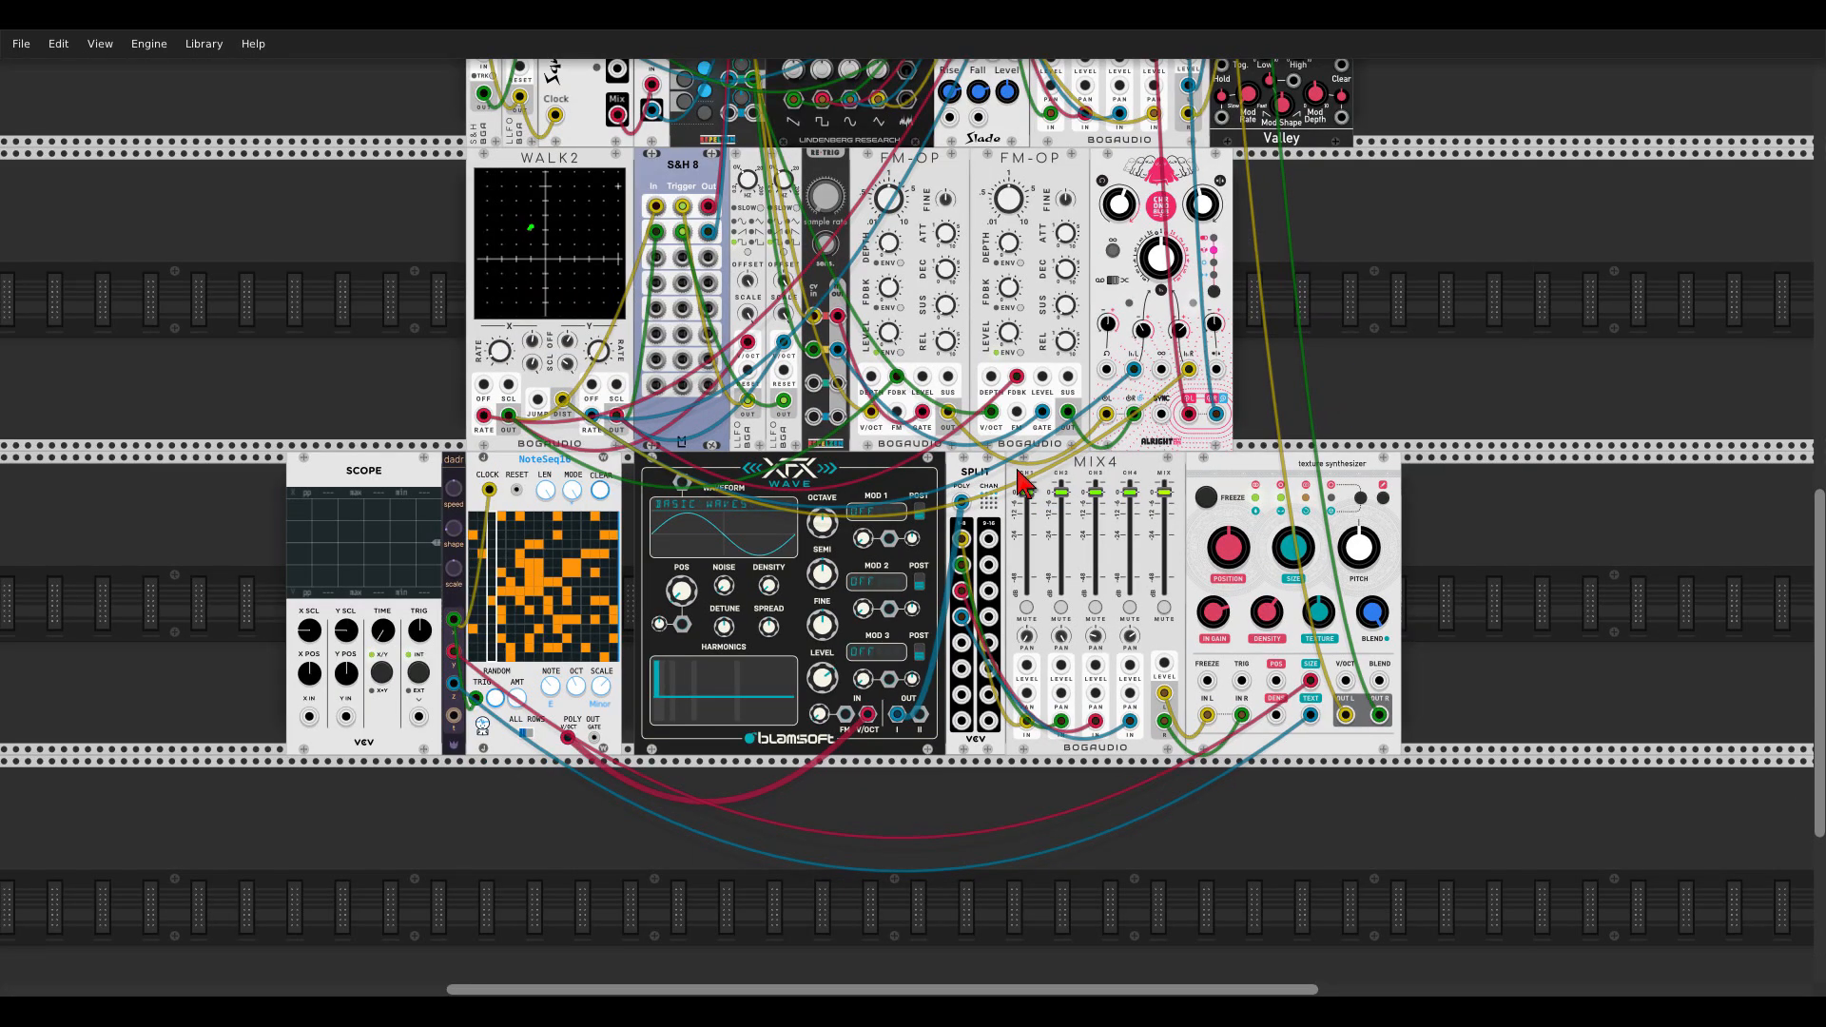
Step: Load the Sync Sine wavetable in XFX Wave, sweep its position back to 1 and fine-tune the Texture Synthesizer's density
left_click_drag(684, 594, 684, 344)
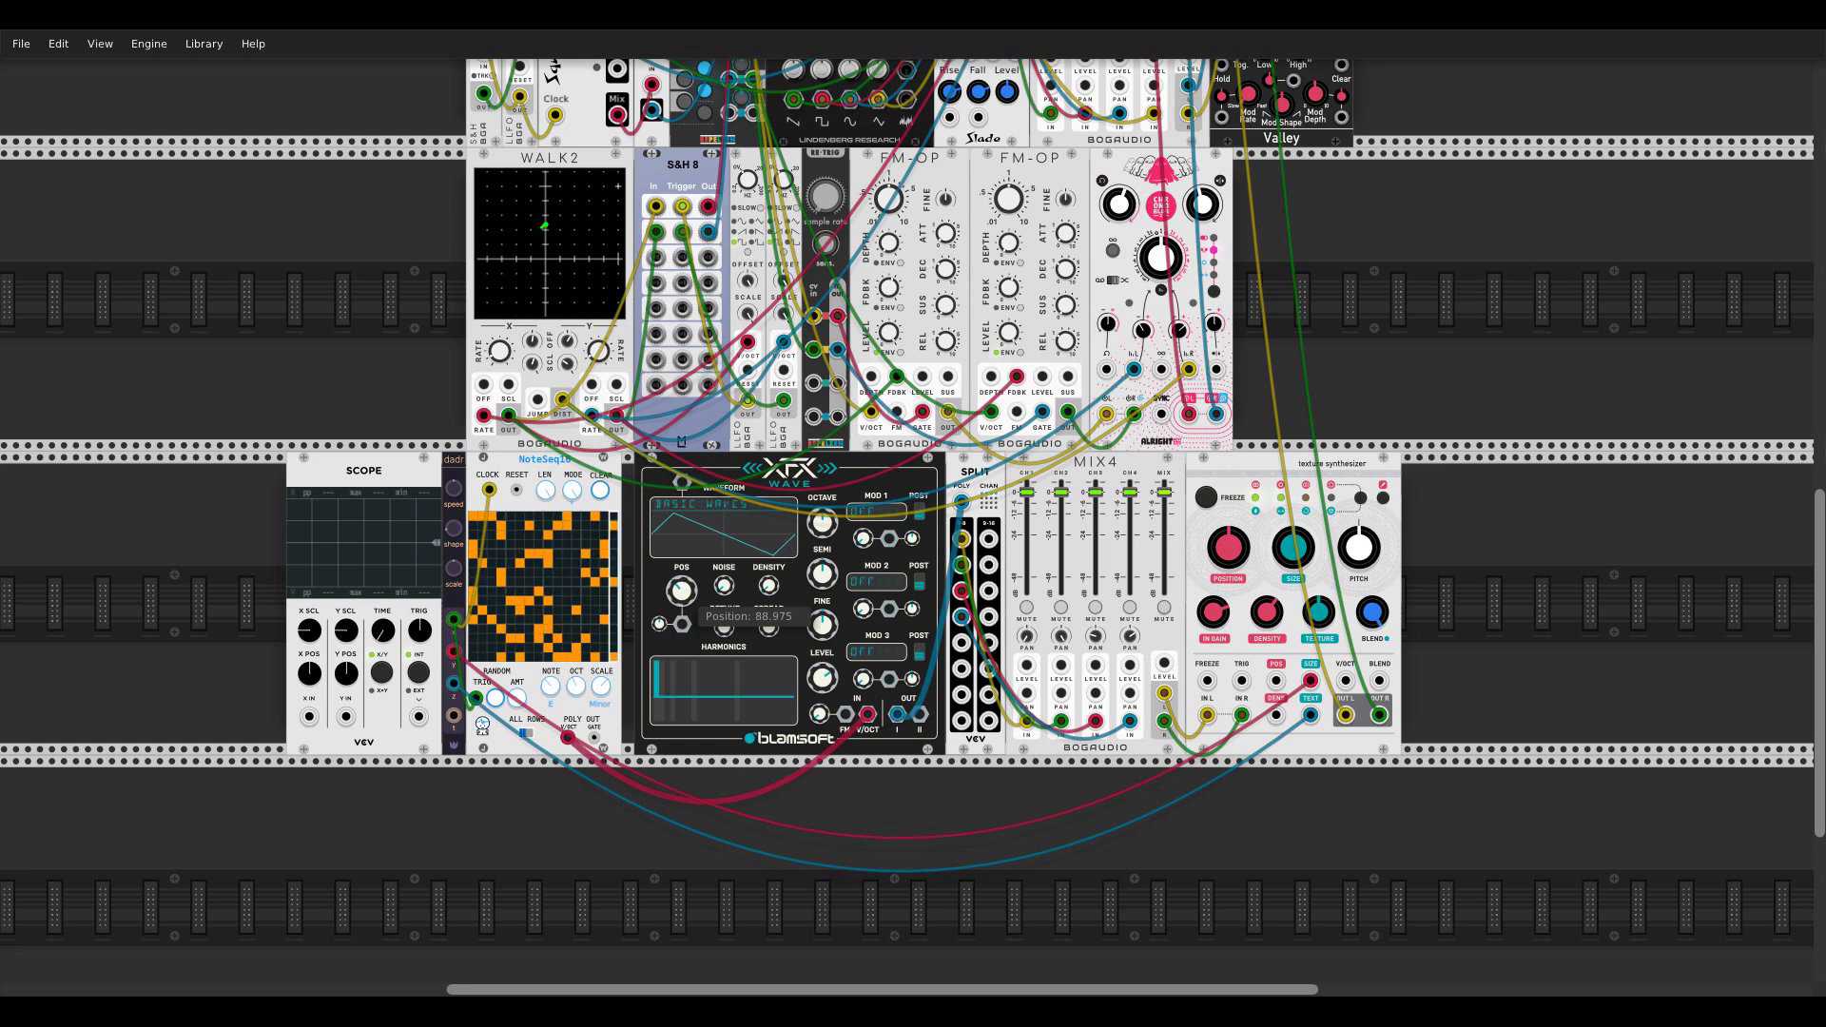
left_click_drag(684, 406, 683, 514)
left_click(725, 550)
mouse_move(799, 694)
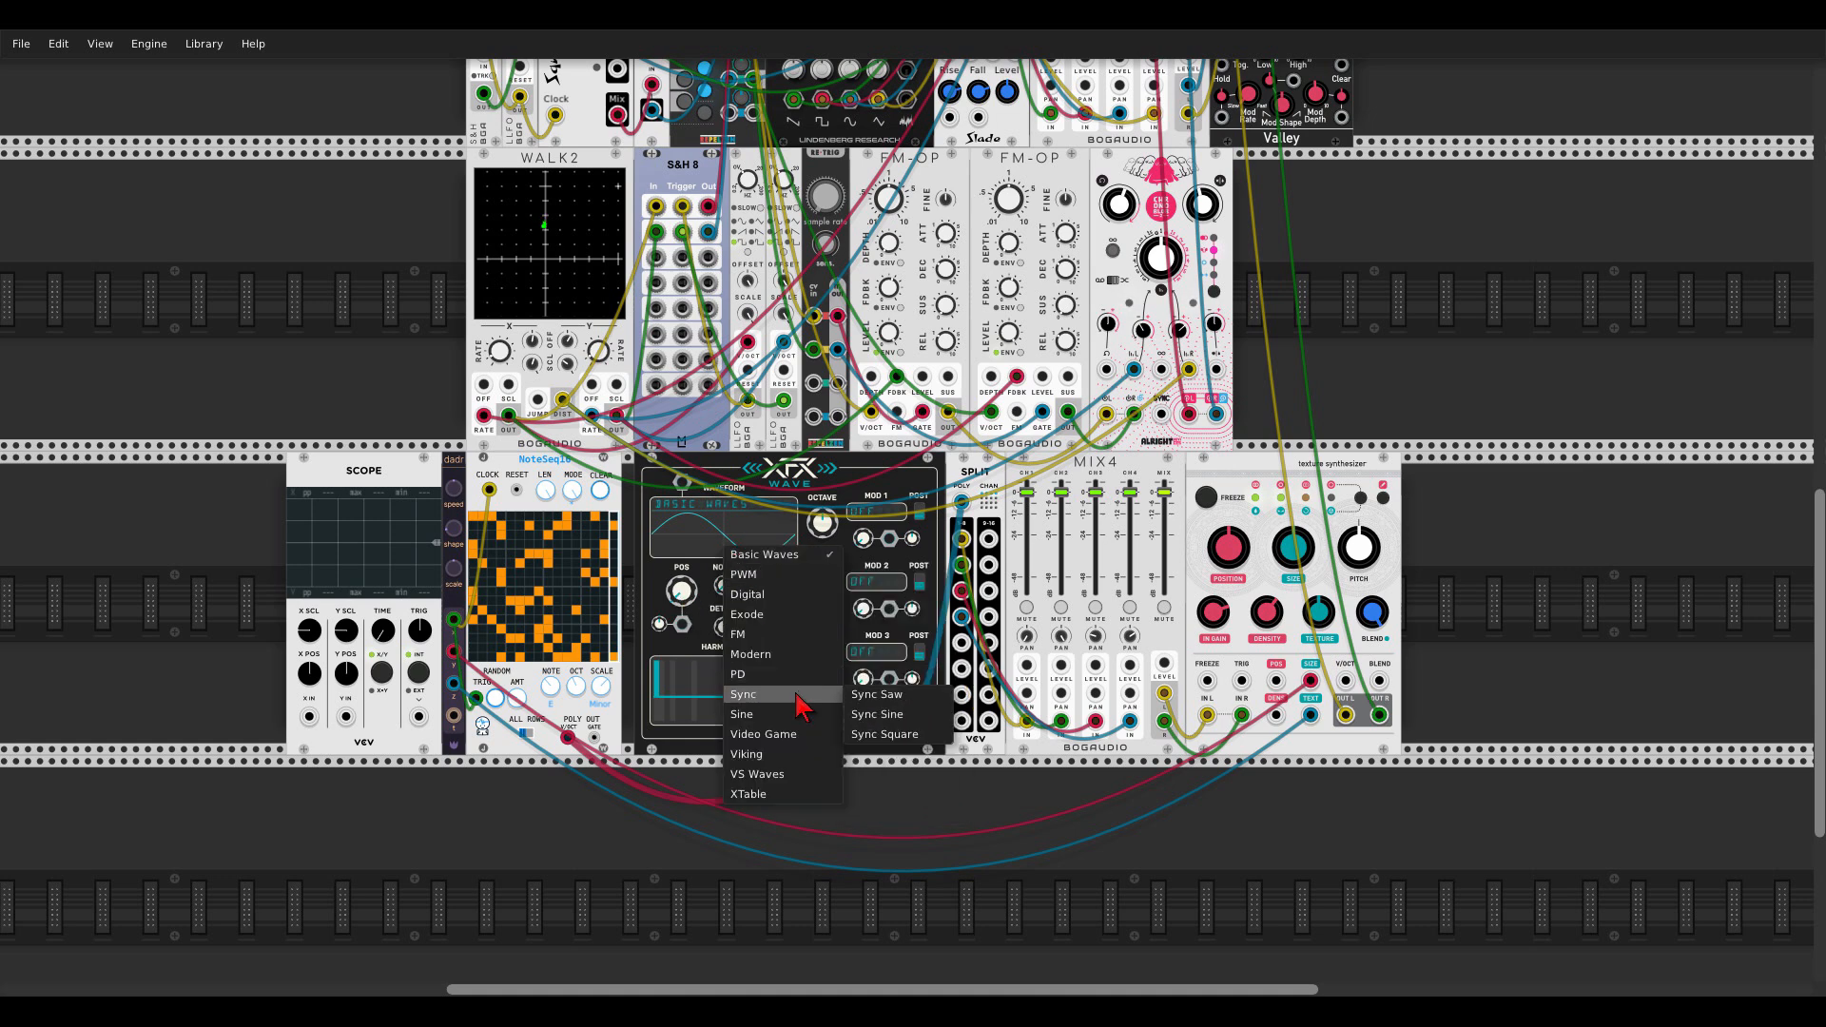
left_click(884, 716)
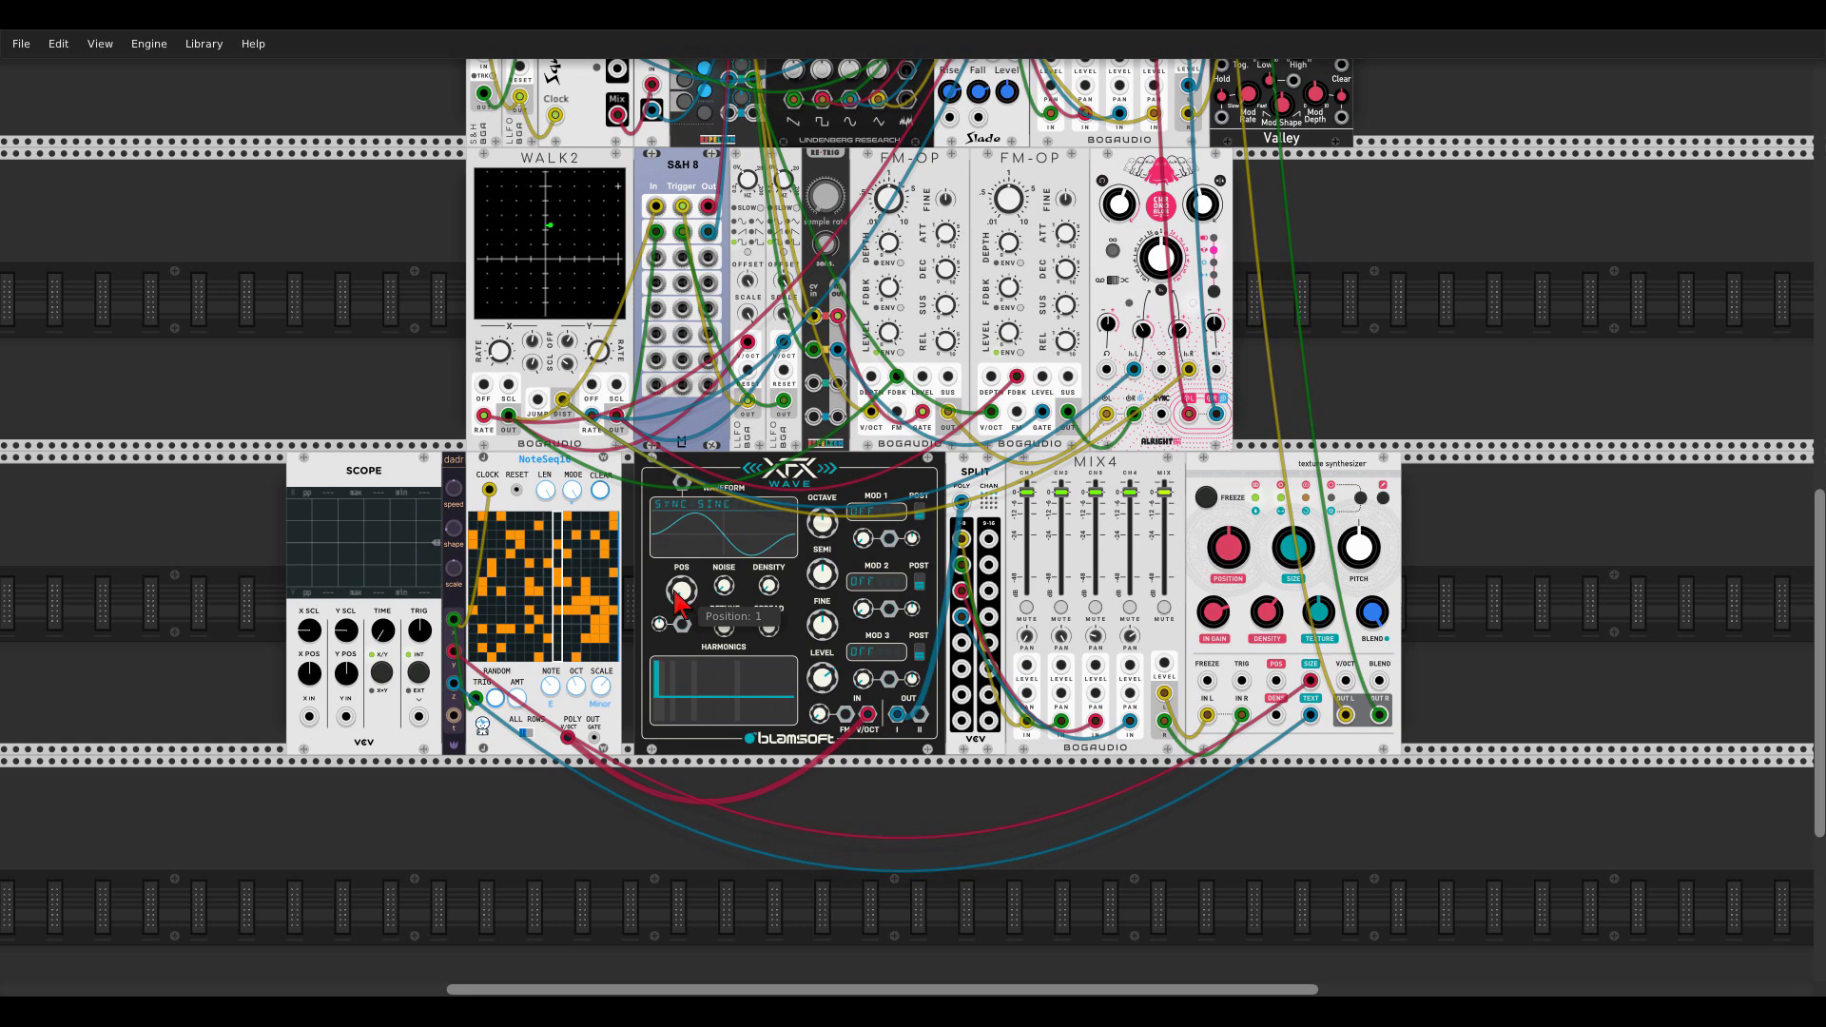
left_click_drag(681, 592, 681, 732)
left_click_drag(1274, 623, 1275, 621)
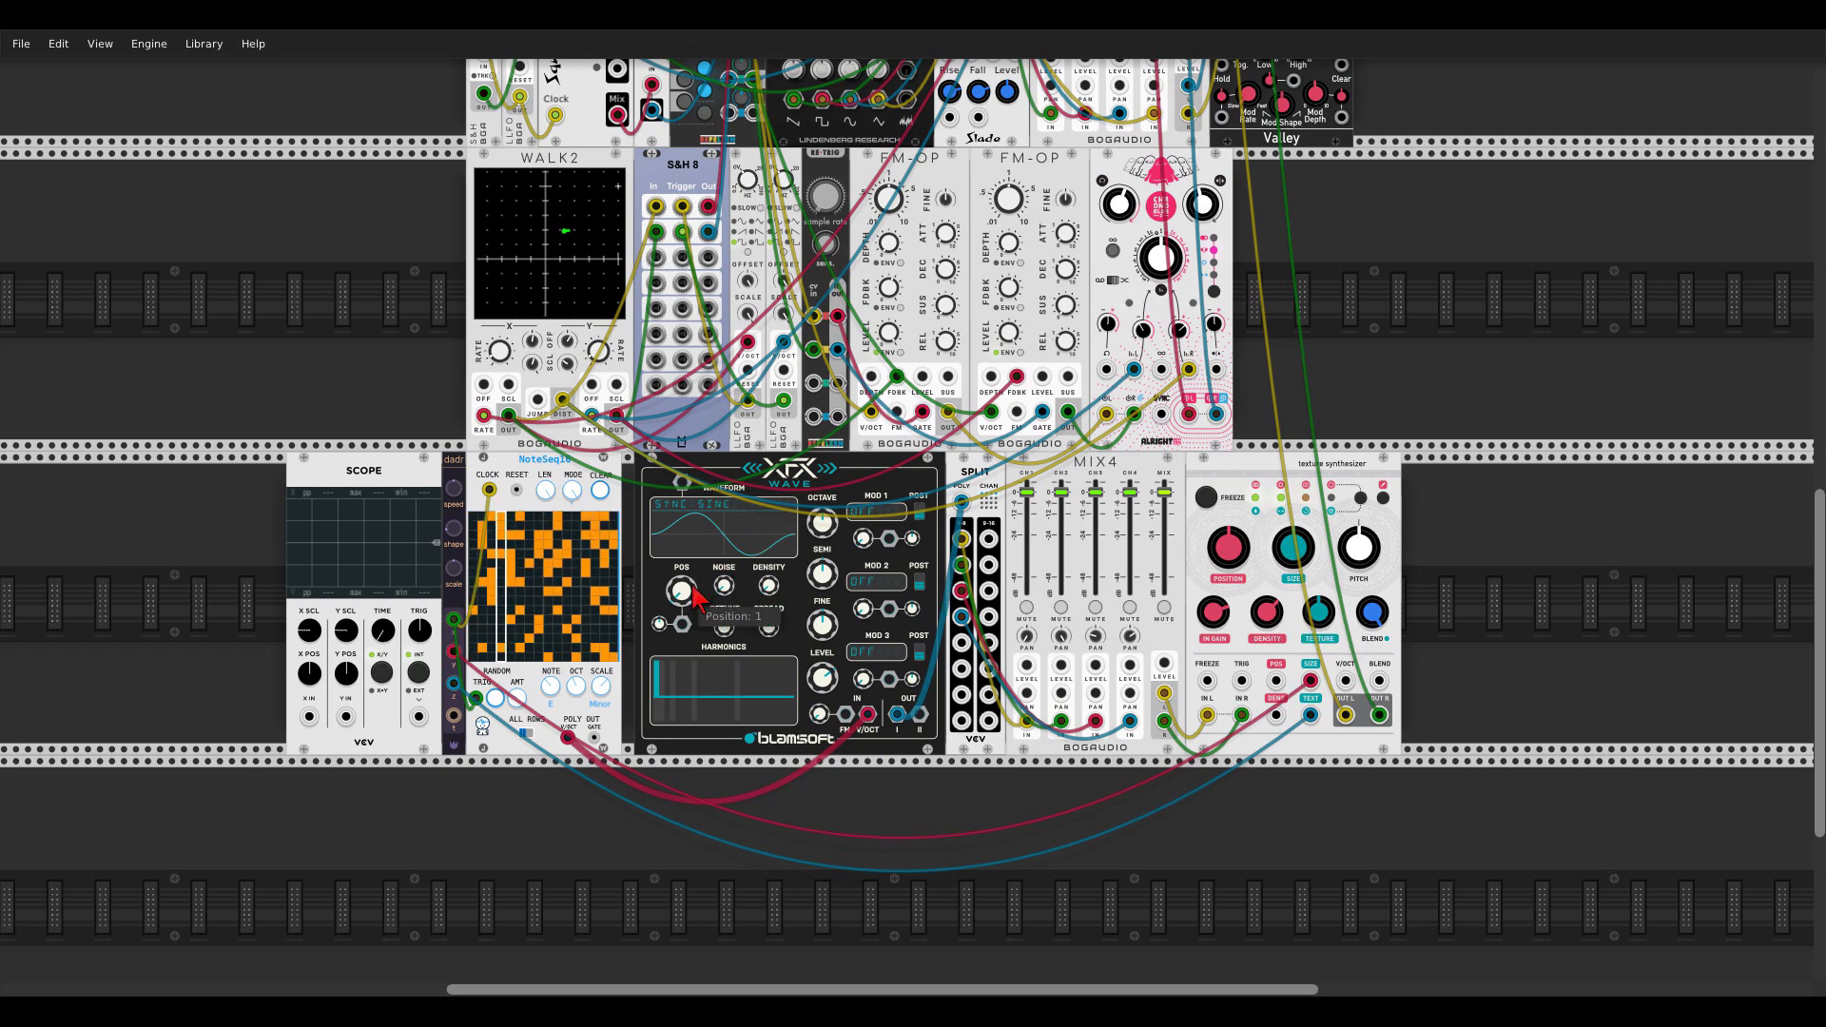
Step: Patch dadras's fourth output into XFX Wave's position input, raise the position and set the position input amount to 63.9%
scroll(667, 607, "up", 3)
left_click_drag(704, 595, 705, 519)
left_click_drag(693, 637, 309, 790)
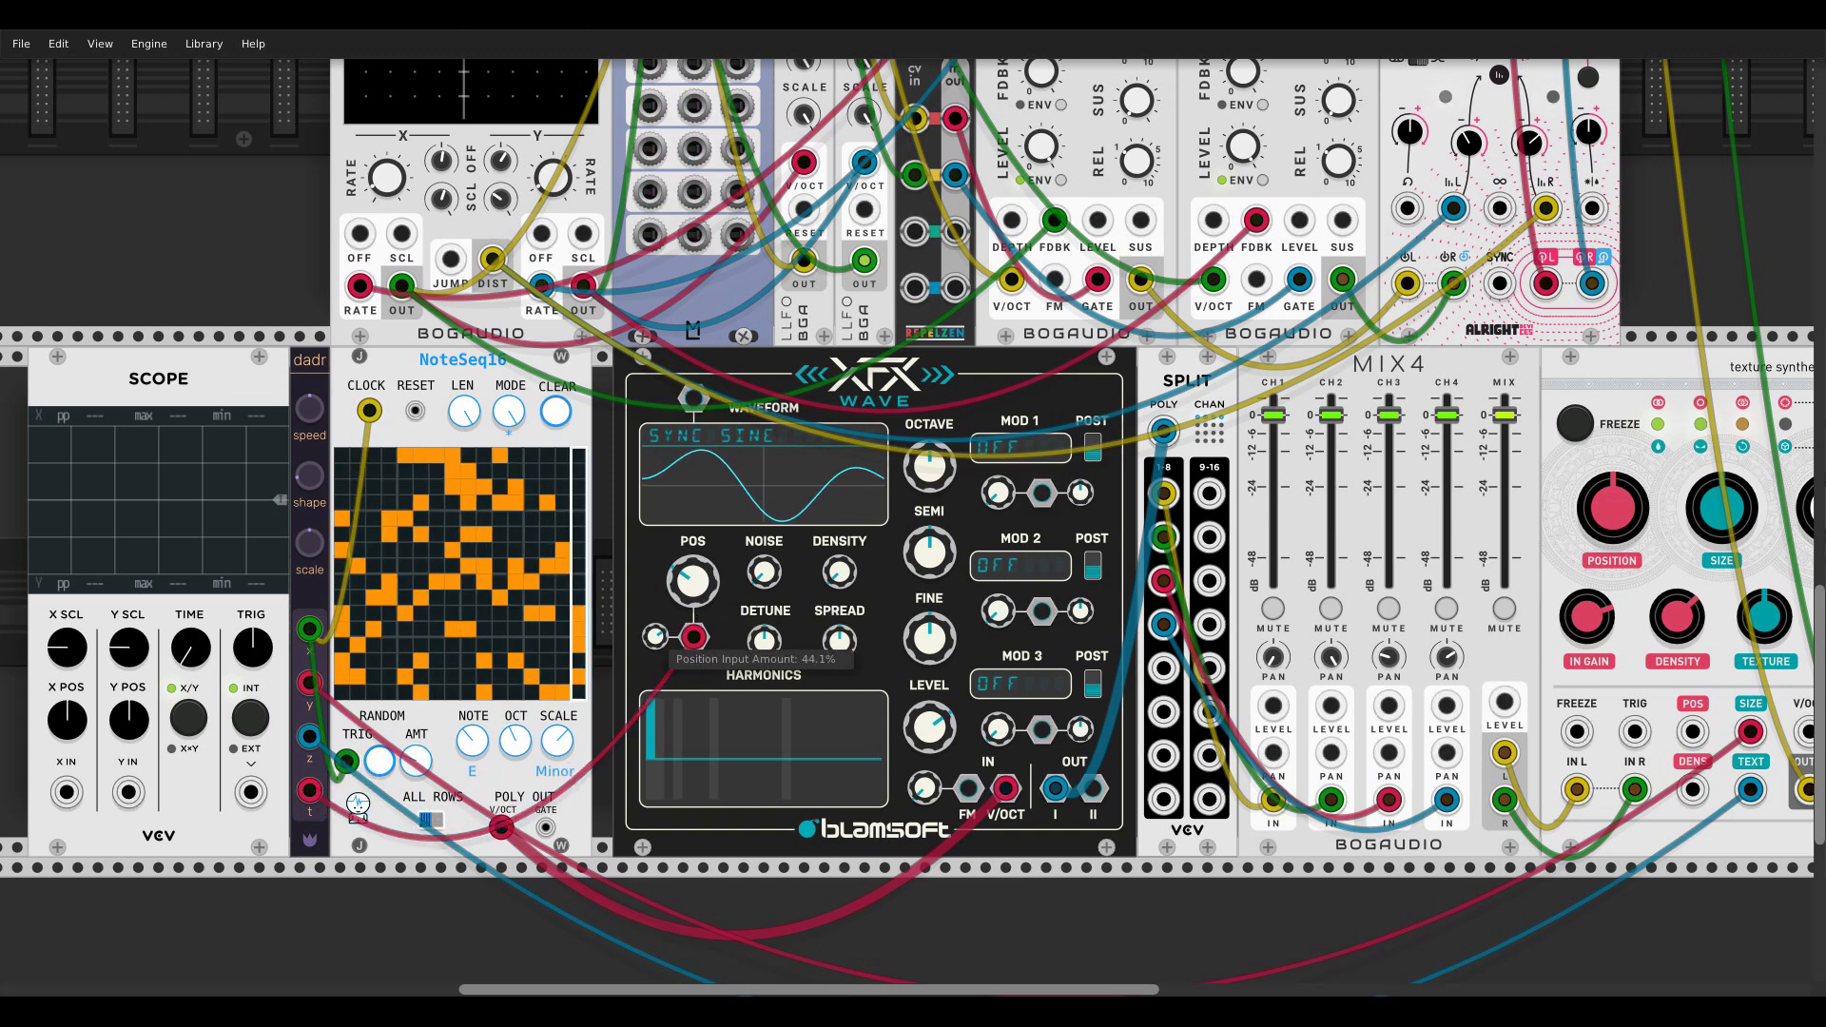
left_click_drag(318, 418, 319, 424)
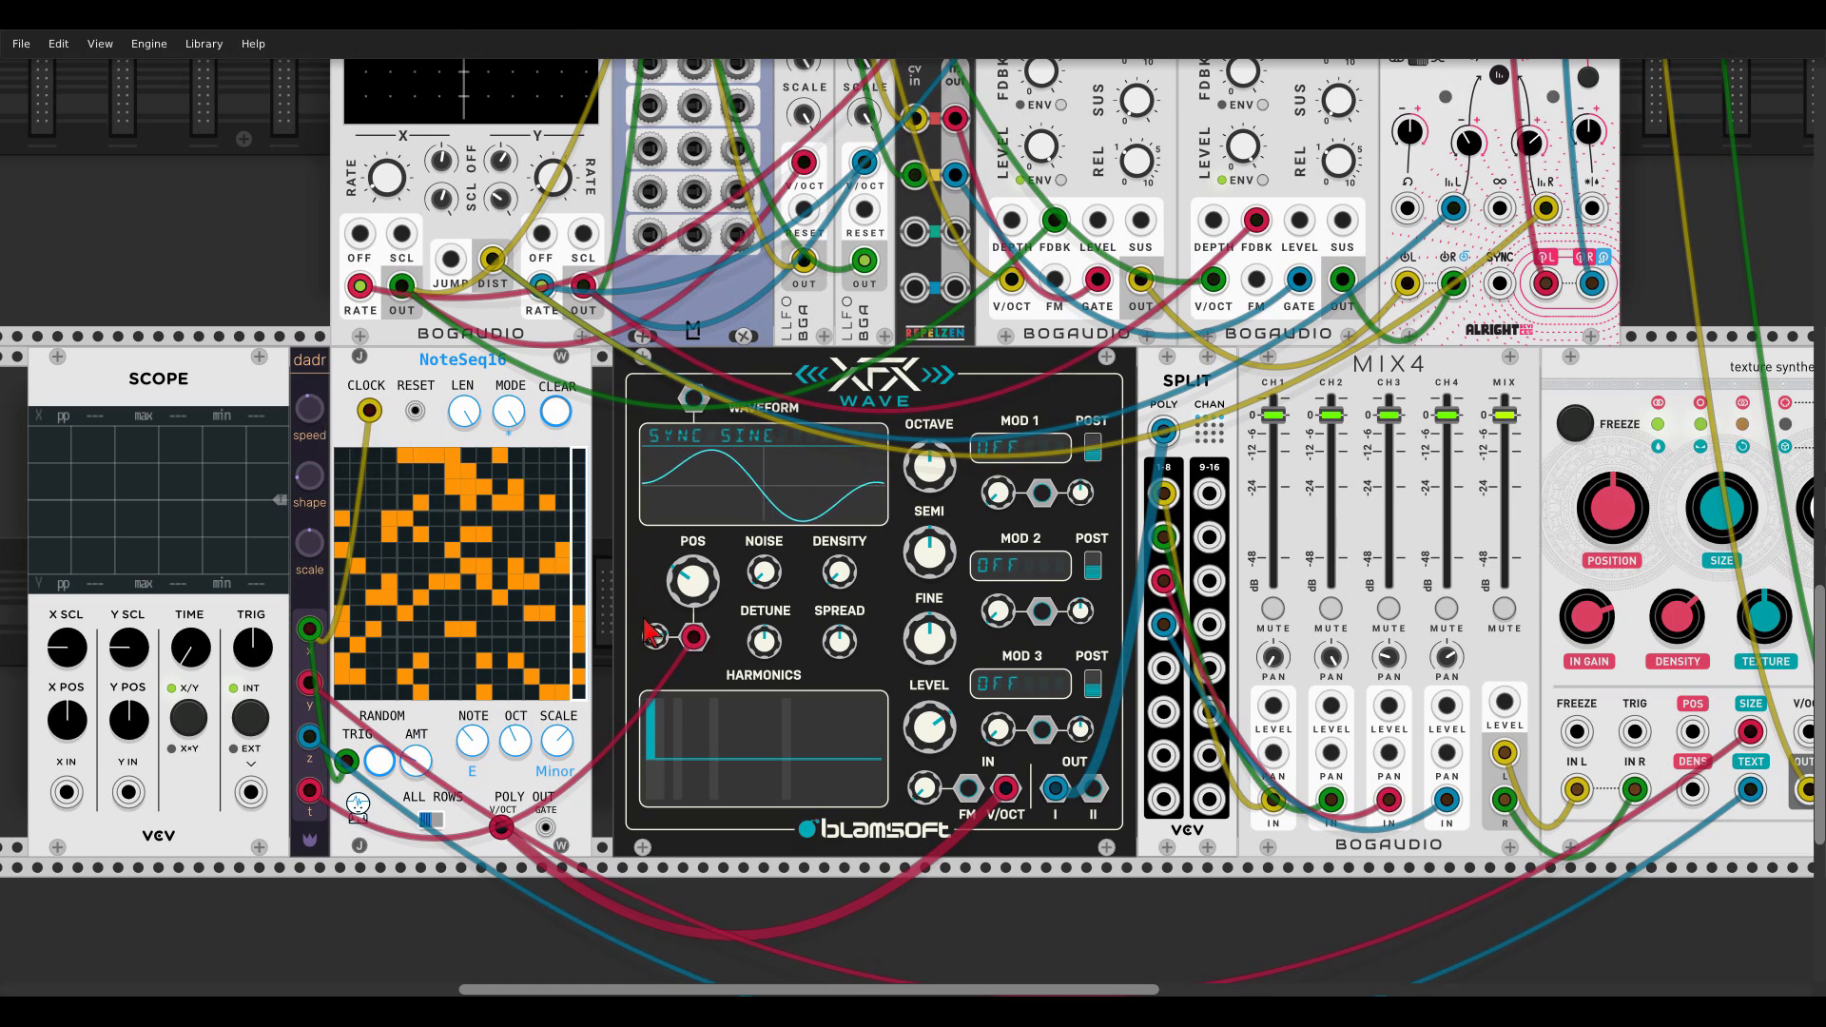
scroll(691, 580, "down", 2)
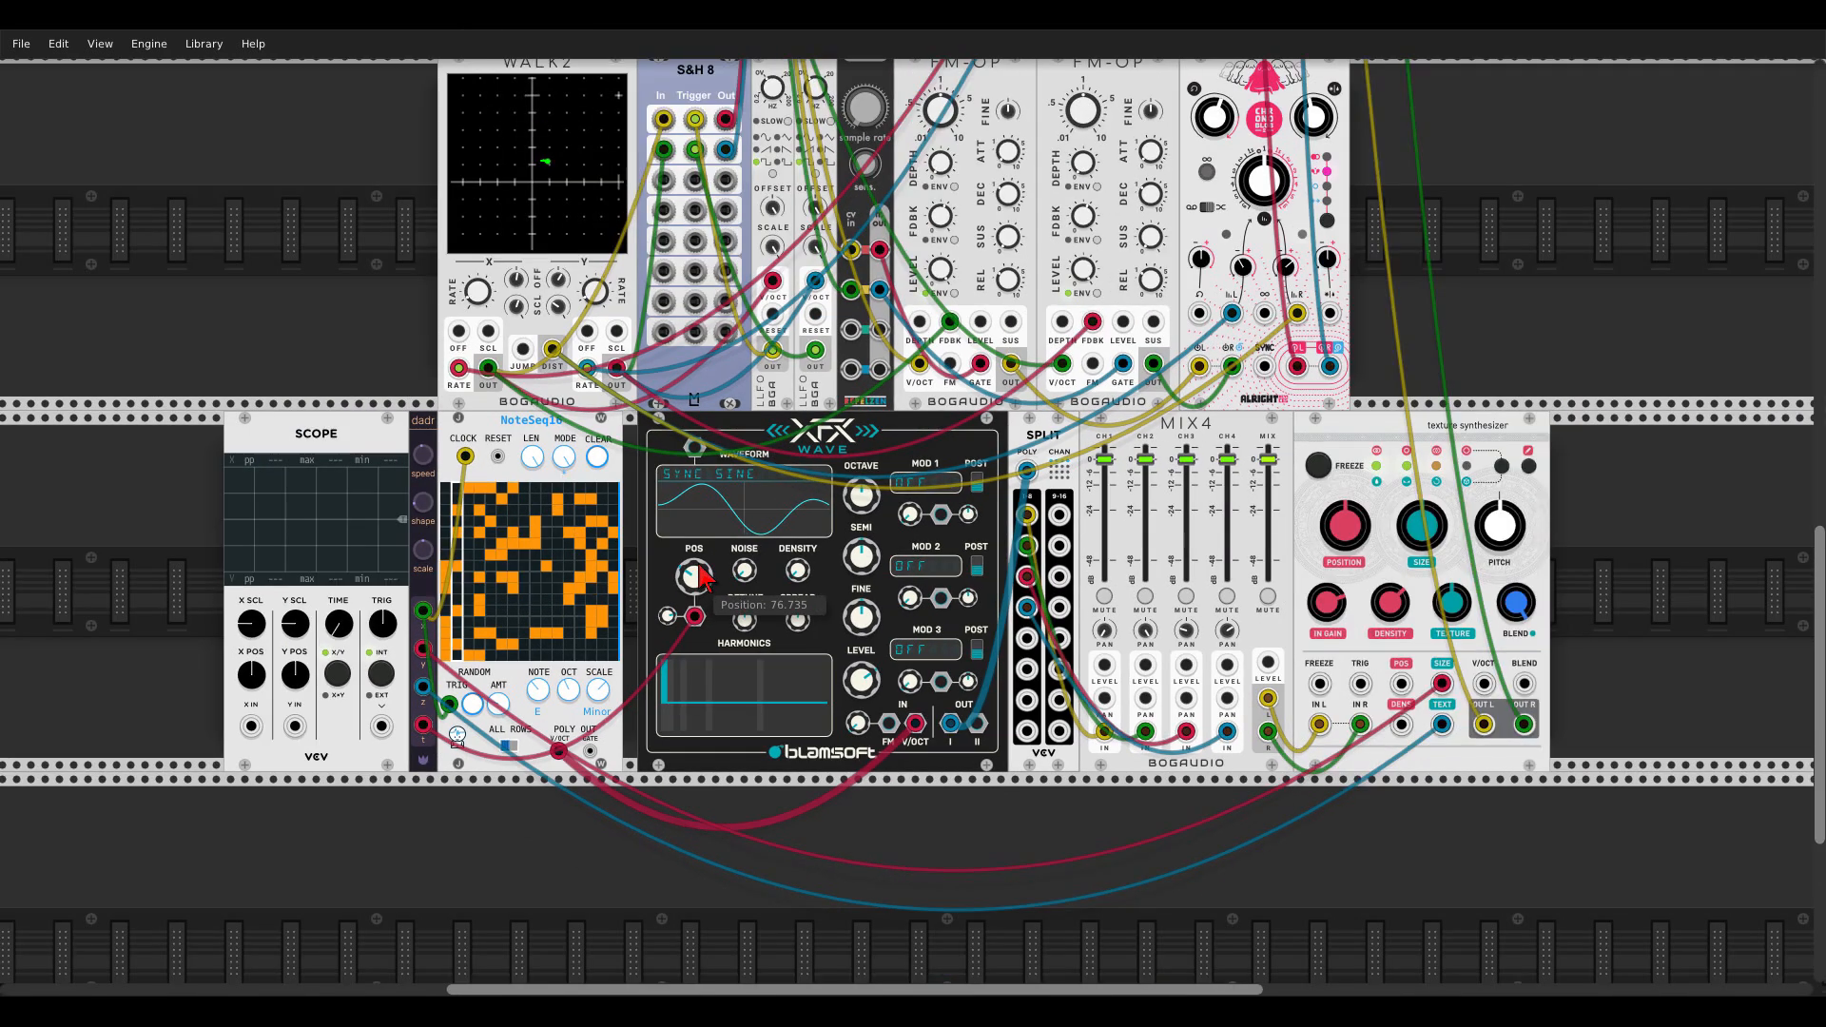
left_click_drag(1502, 339, 1453, 340)
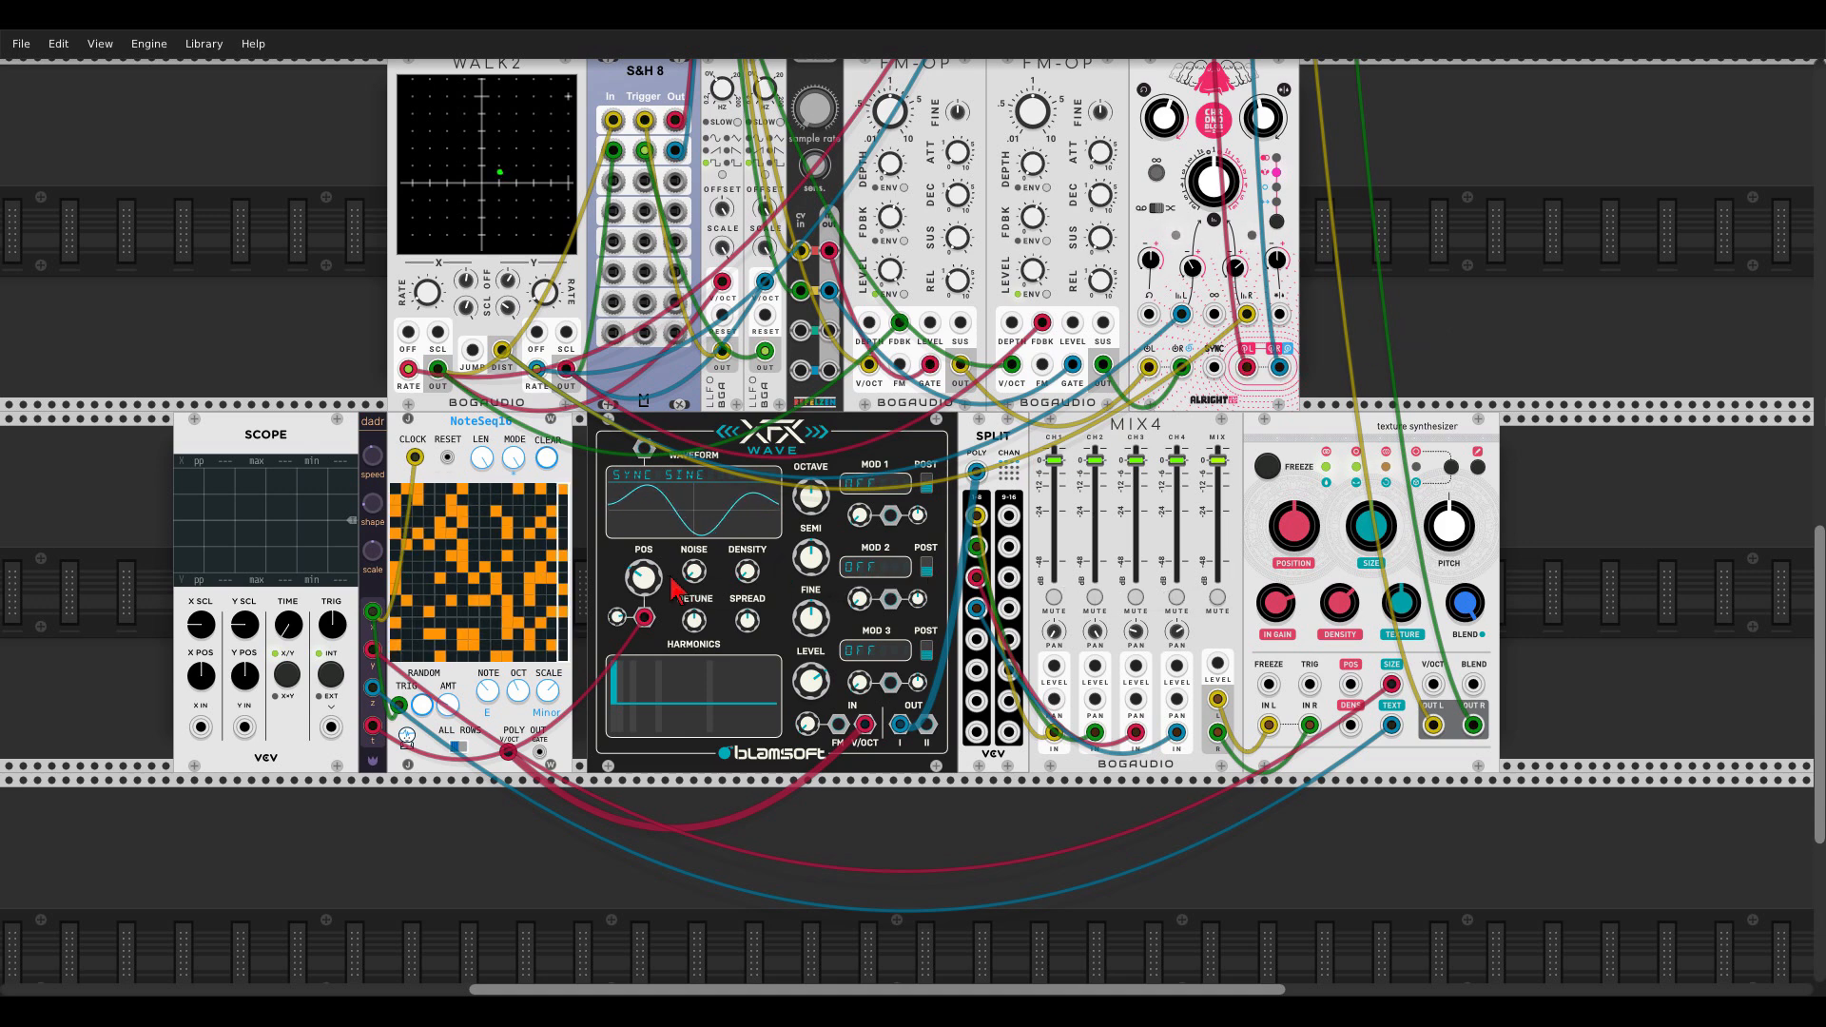
left_click_drag(618, 617, 617, 609)
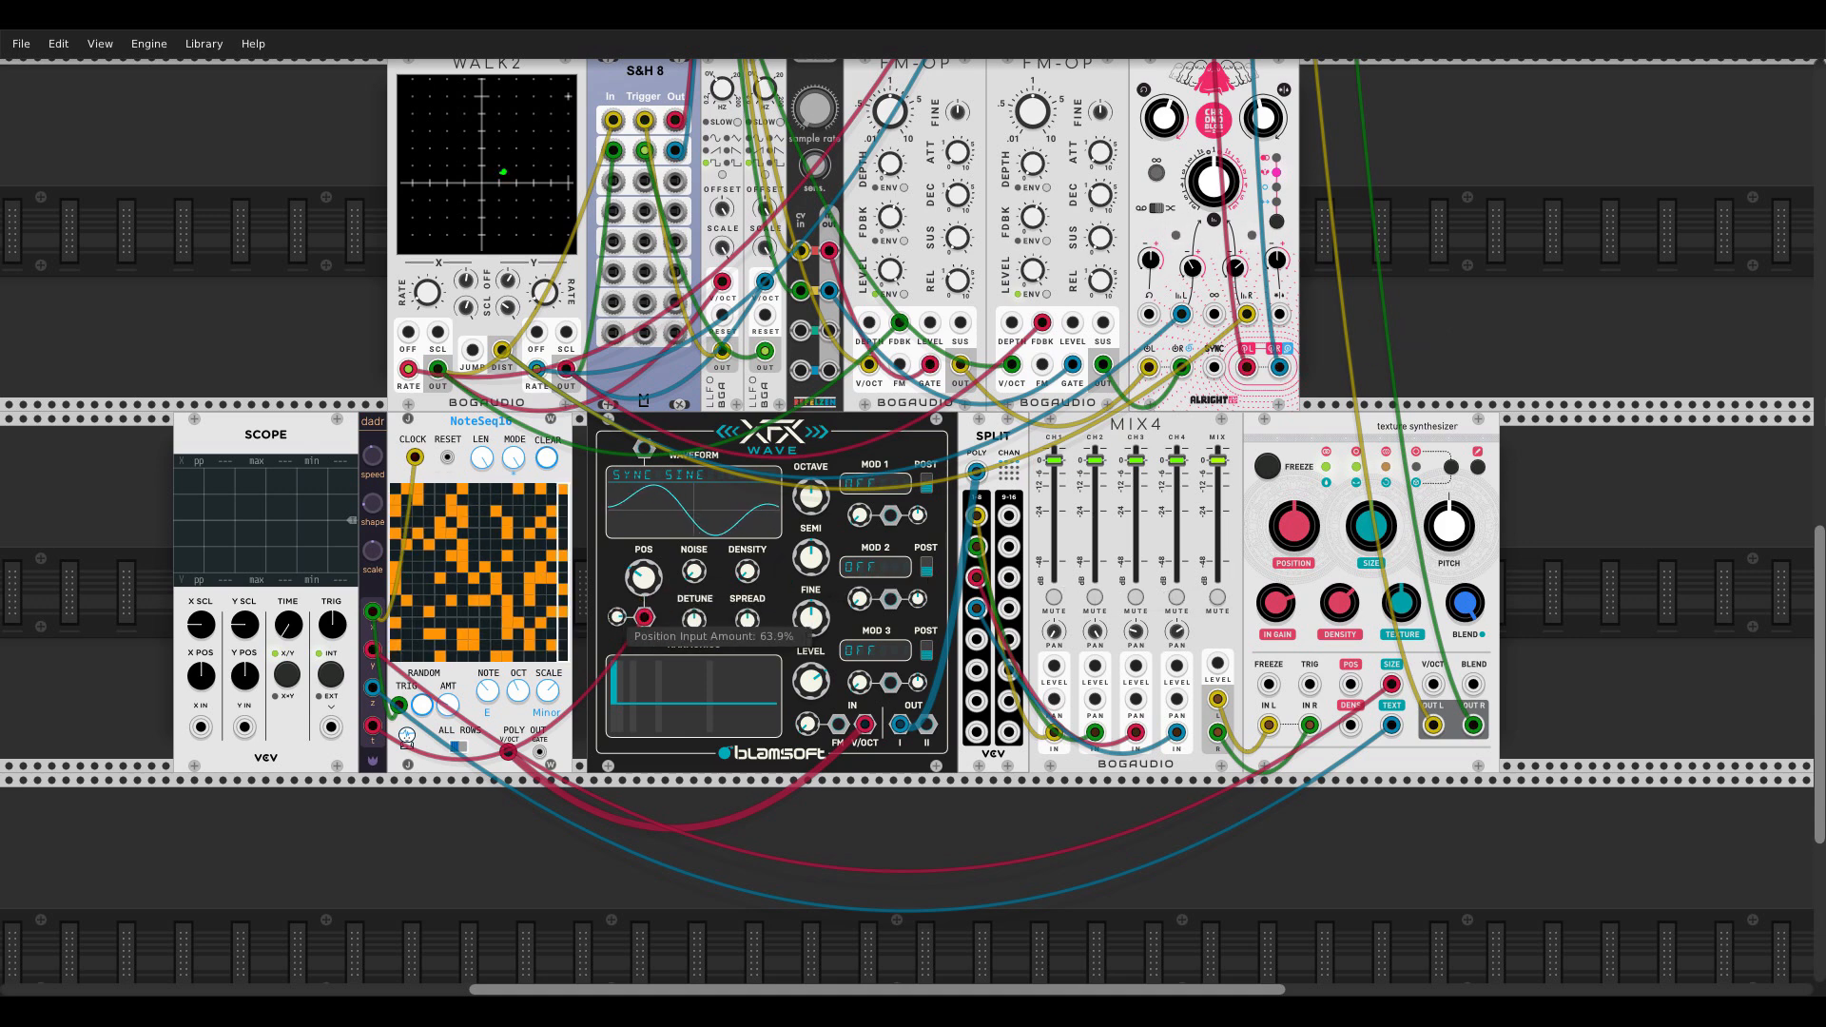
Step: Save the patch and unsolo MIX8 channels 5 and 6
scroll(1287, 208, "down", 1)
left_click_drag(1413, 287, 1200, 789)
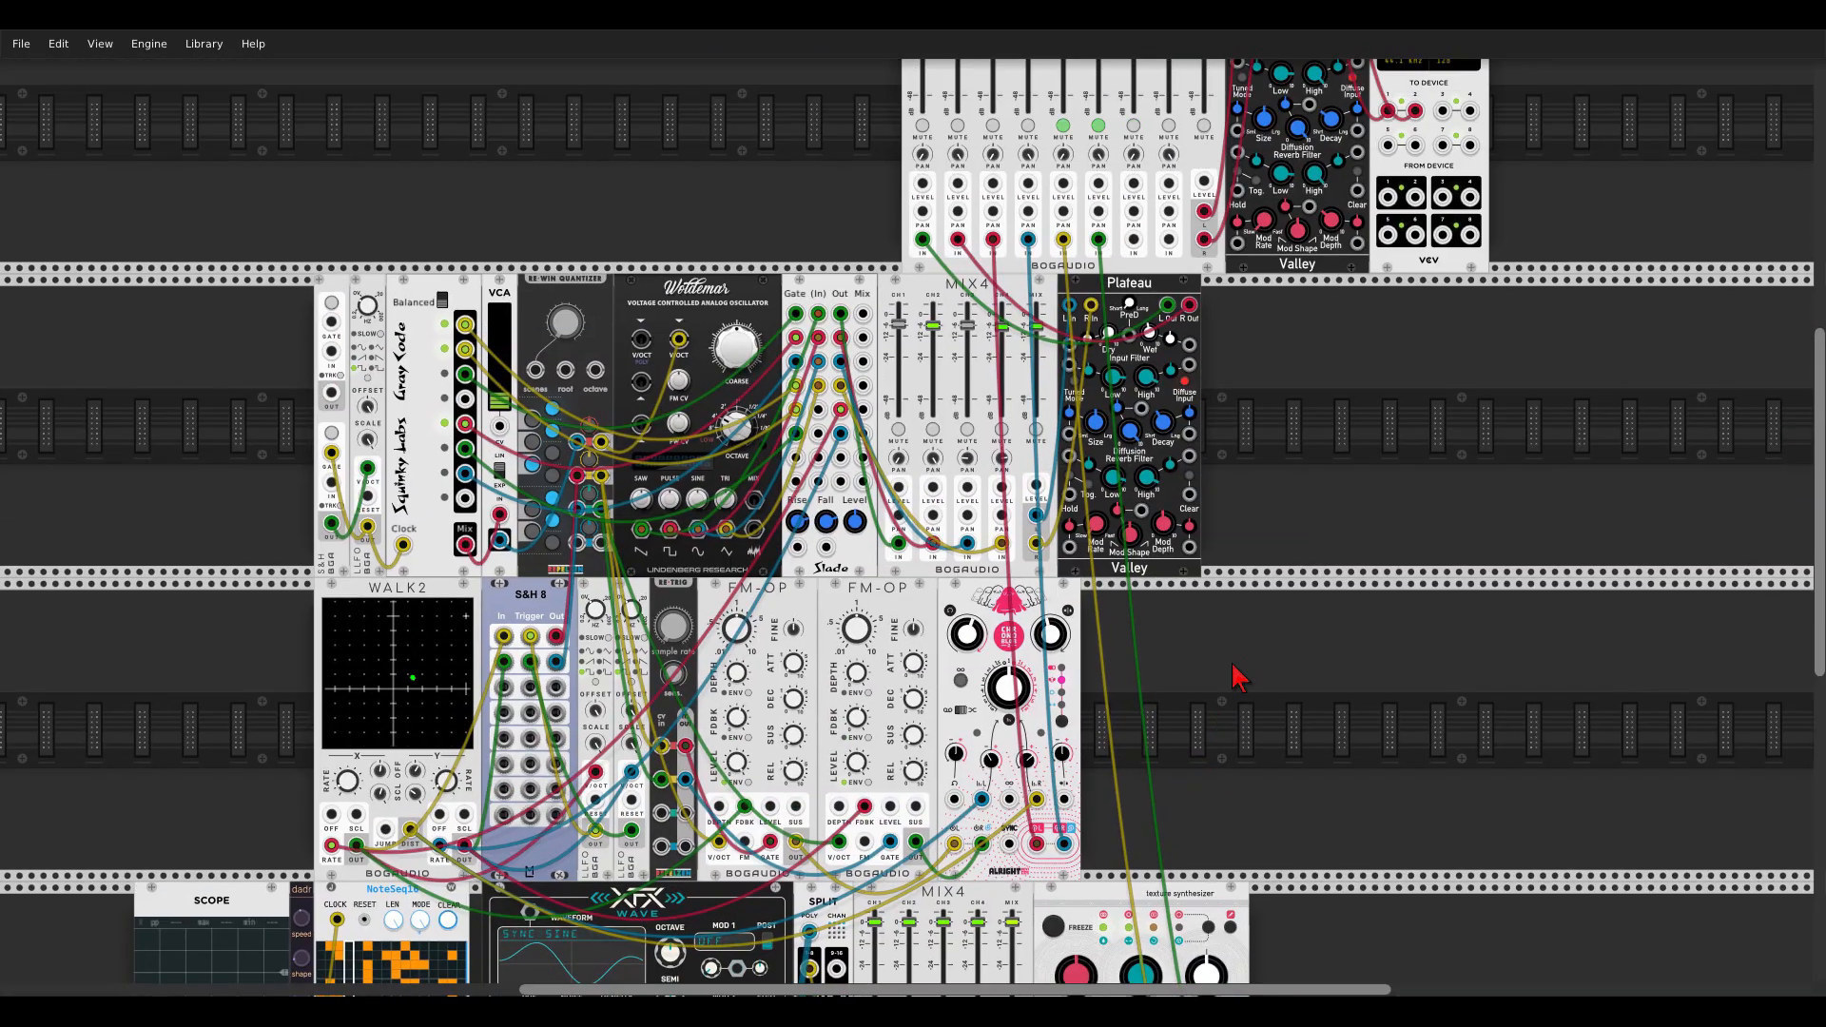
left_click(21, 44)
left_click(45, 106)
scroll(693, 238, "up", 4)
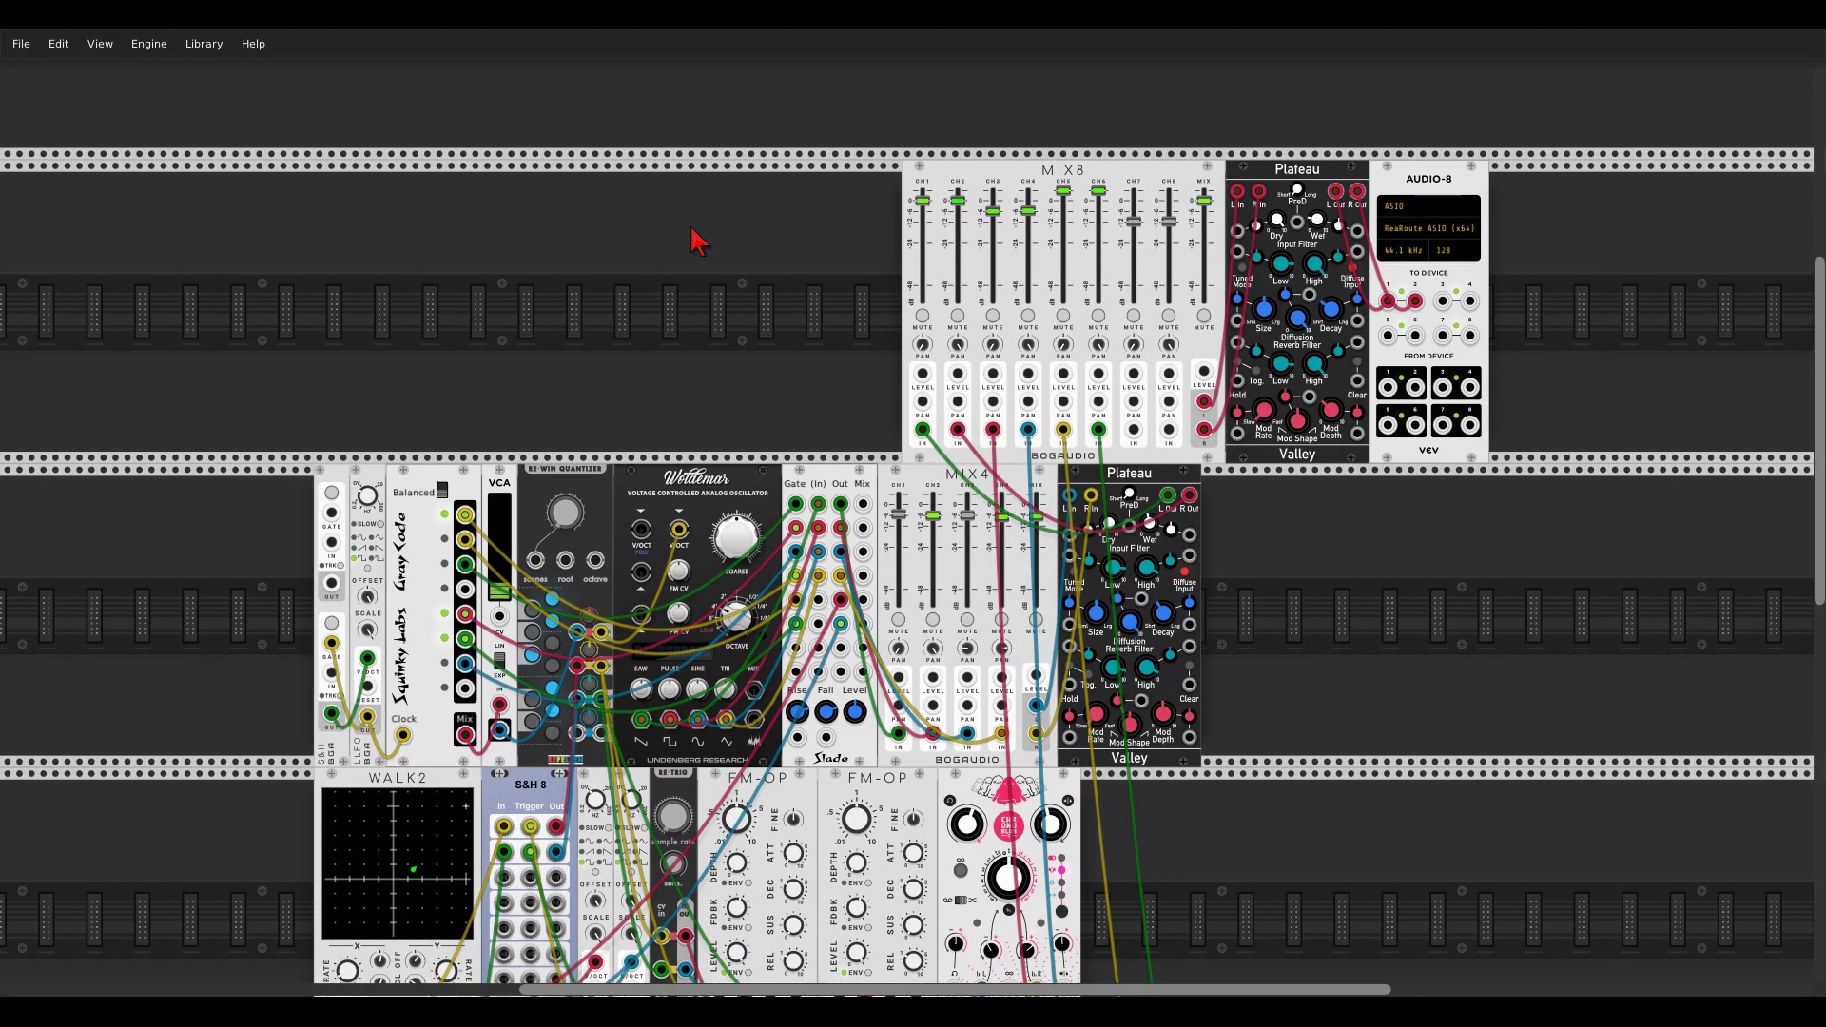
Step: Set the Chronoblob delay's feedback to 77.133%
scroll(693, 242, "down", 8)
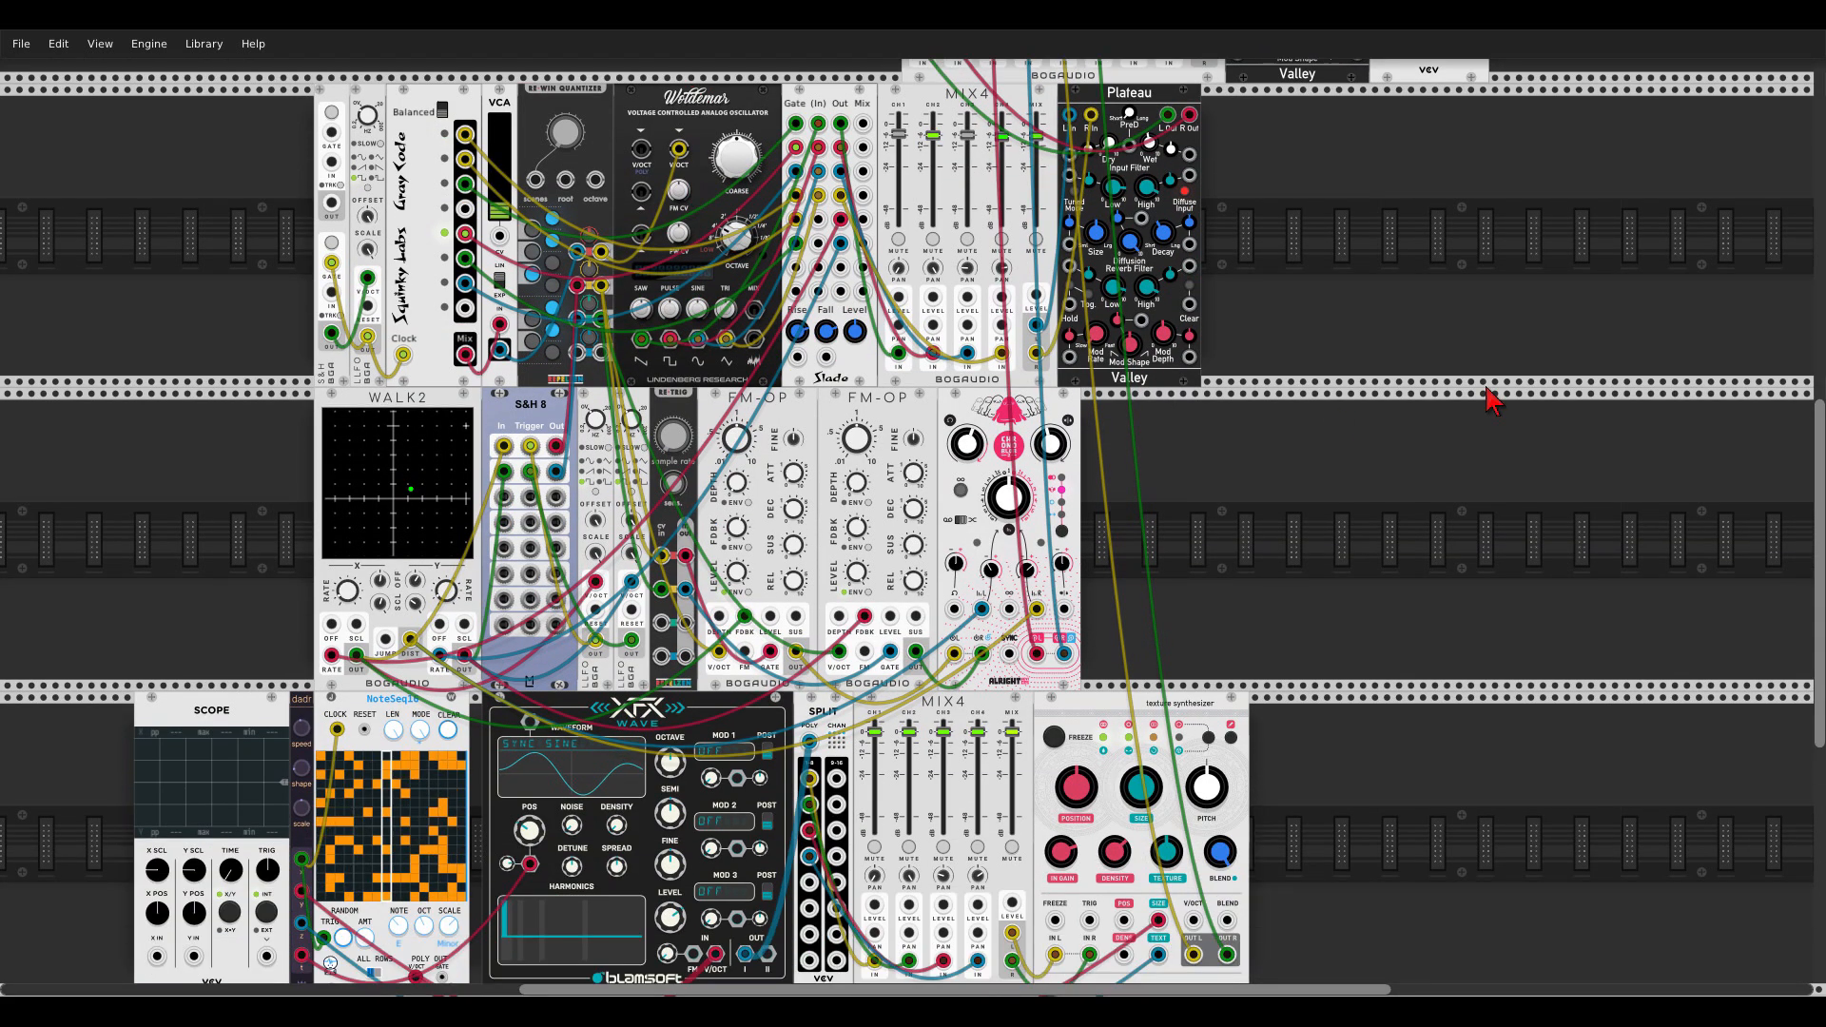
scroll(1494, 399, "down", 1)
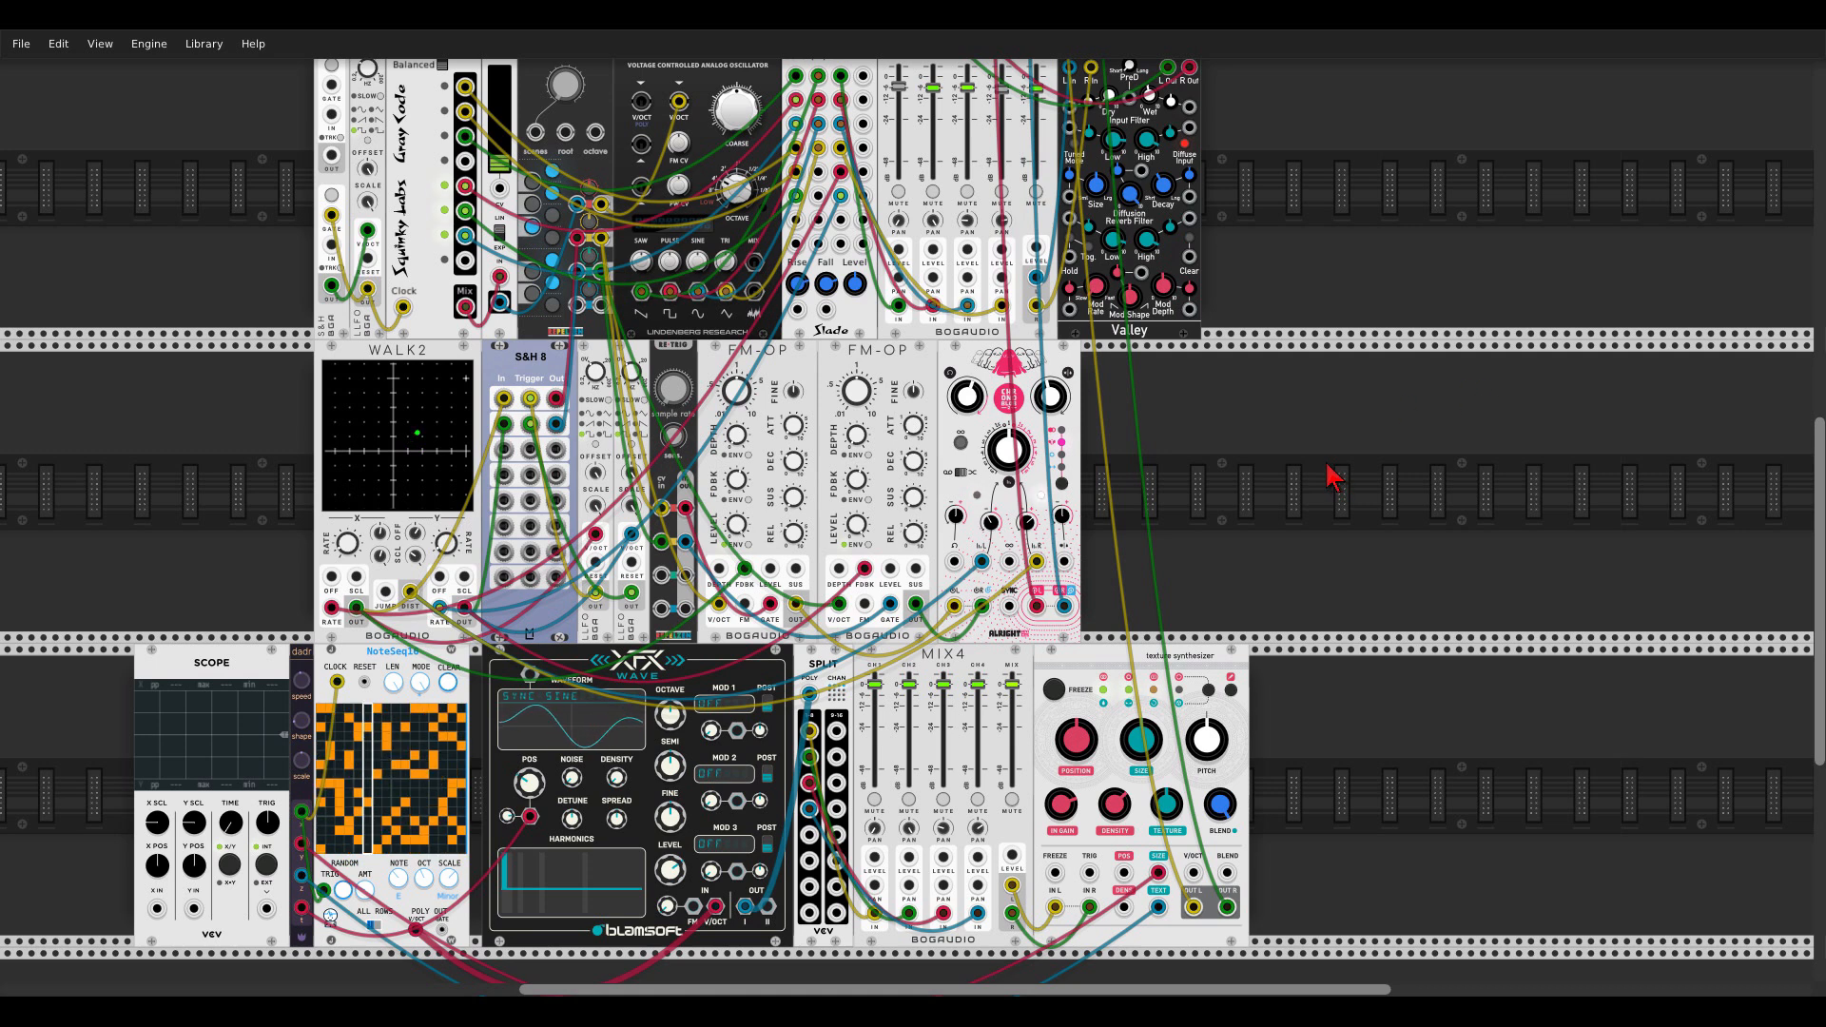
mouse_move(961, 396)
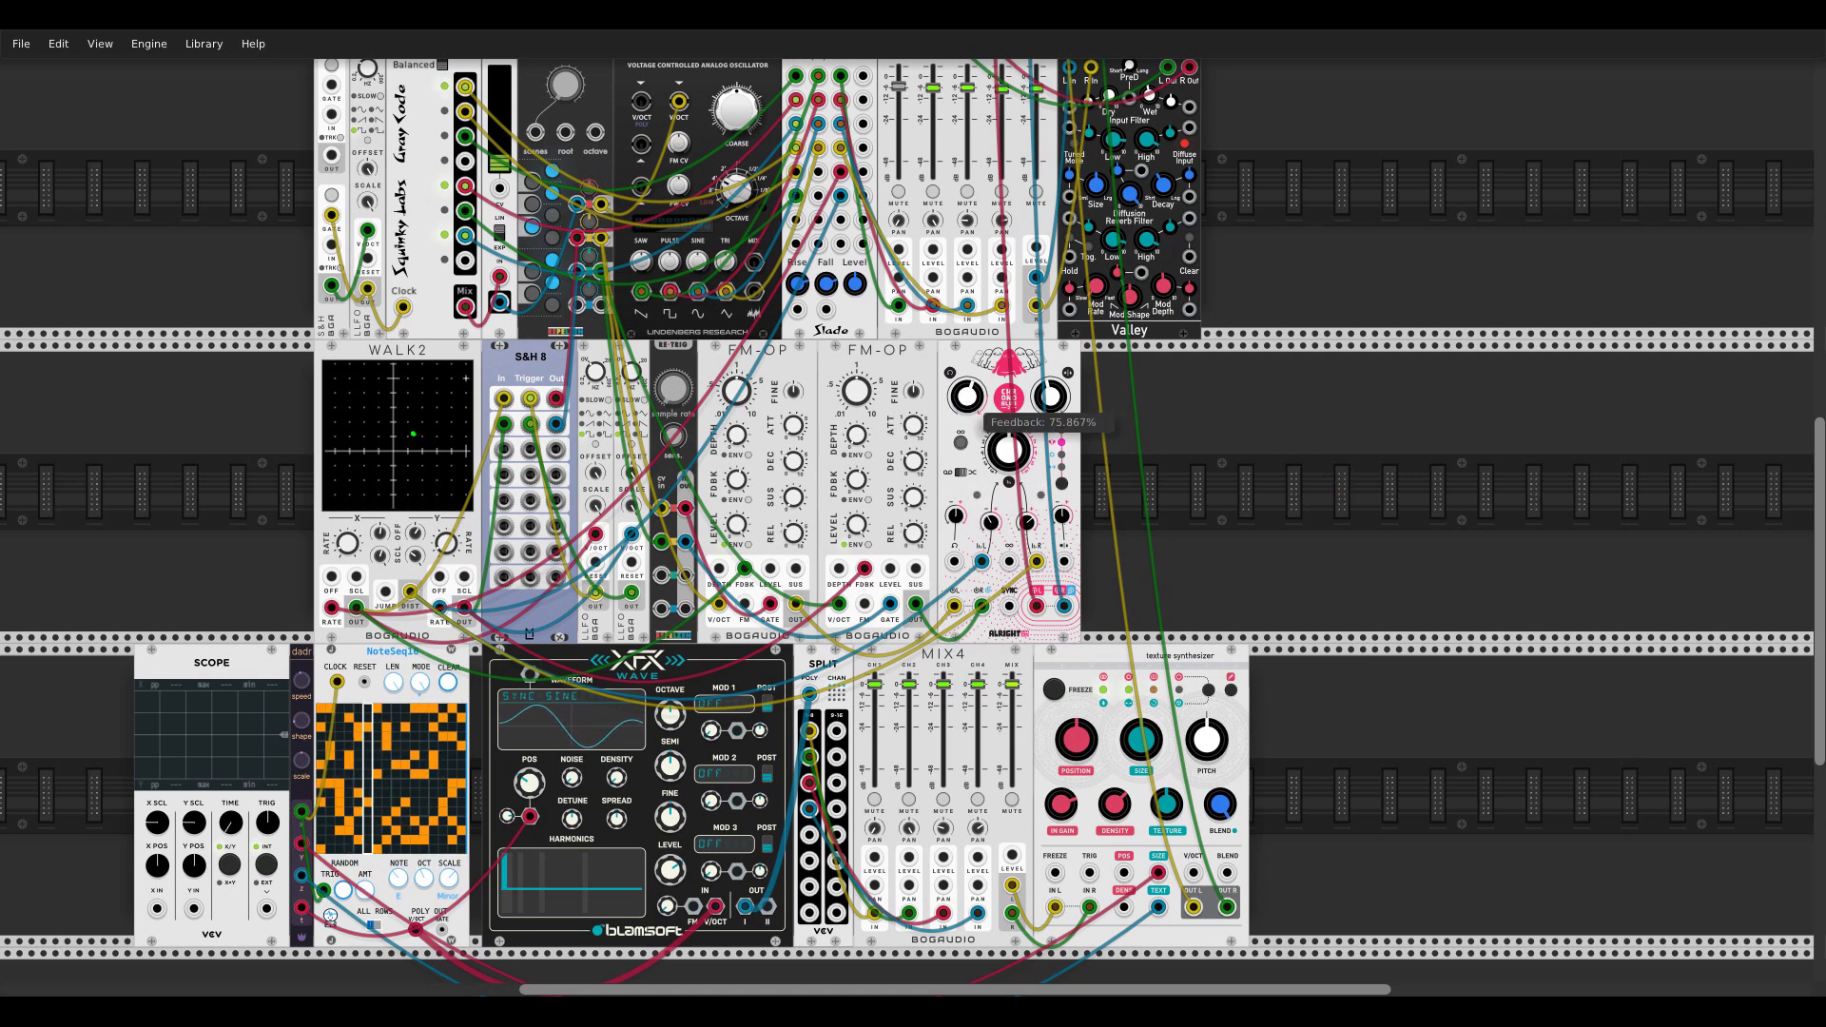
left_click_drag(966, 397, 966, 374)
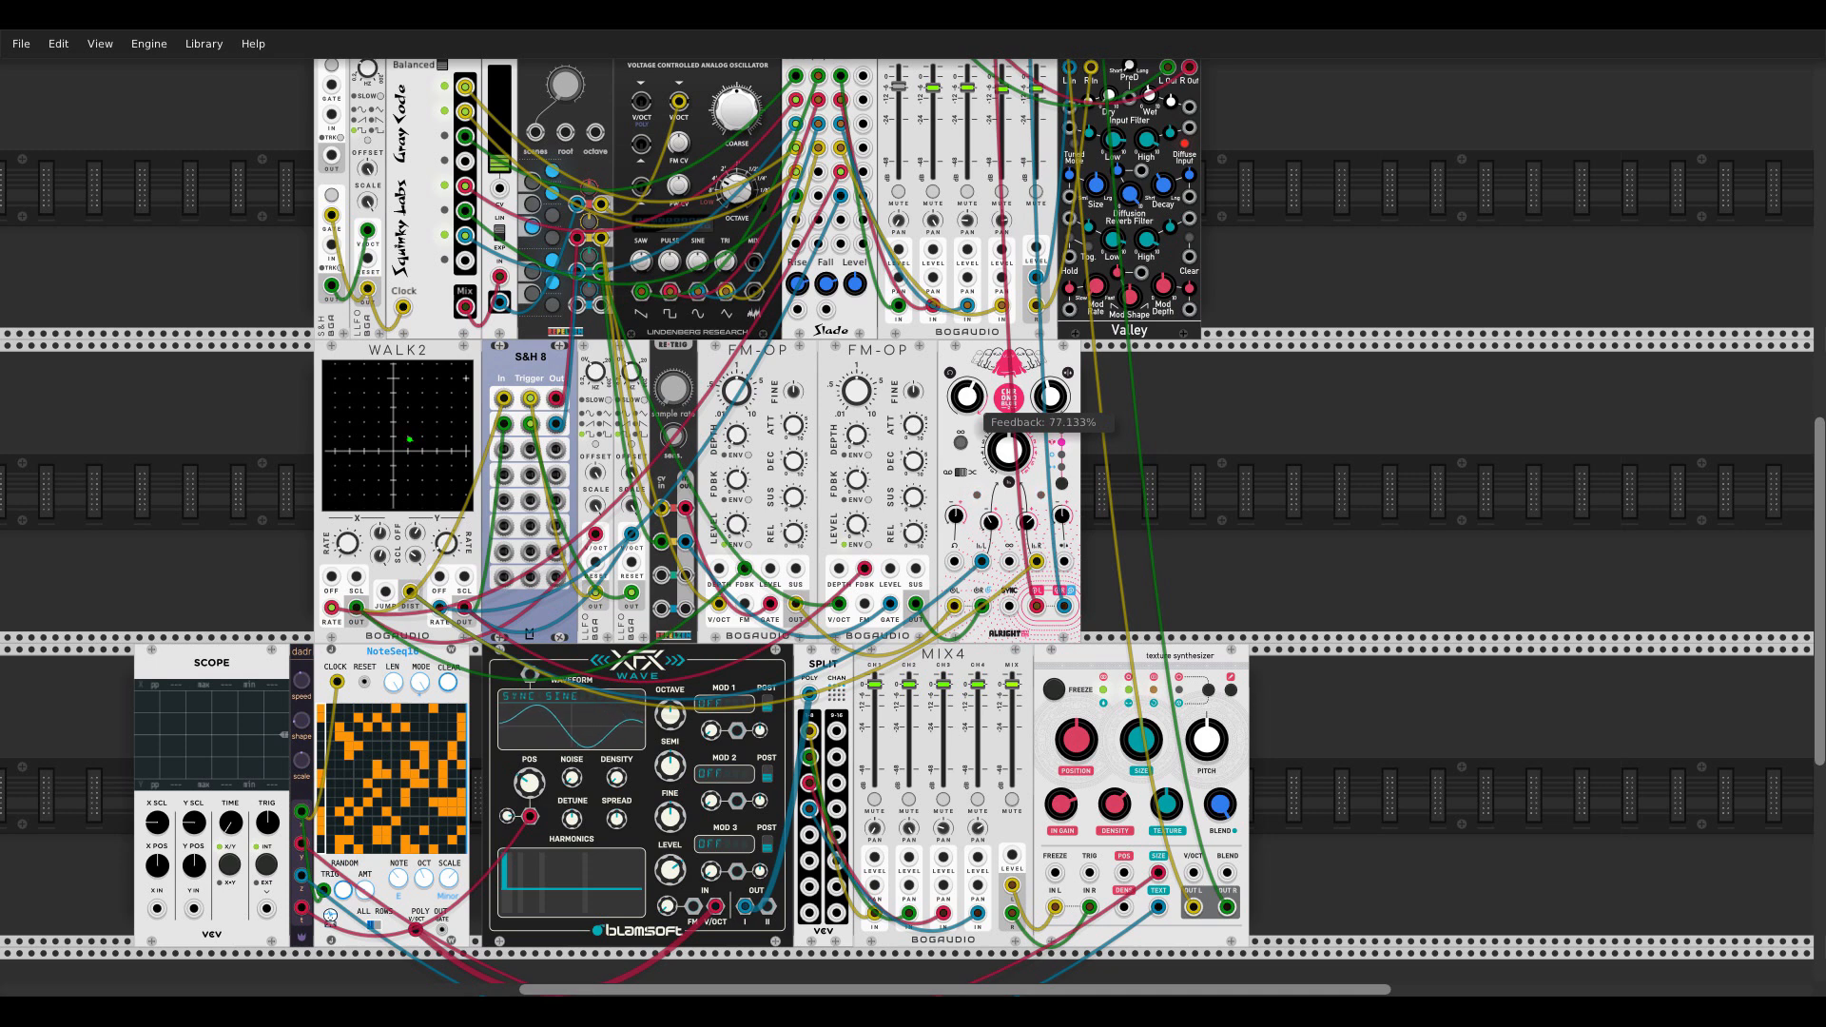
Step: Adjust XFX Wave's octave and save the patch again
scroll(1227, 460, "down", 1)
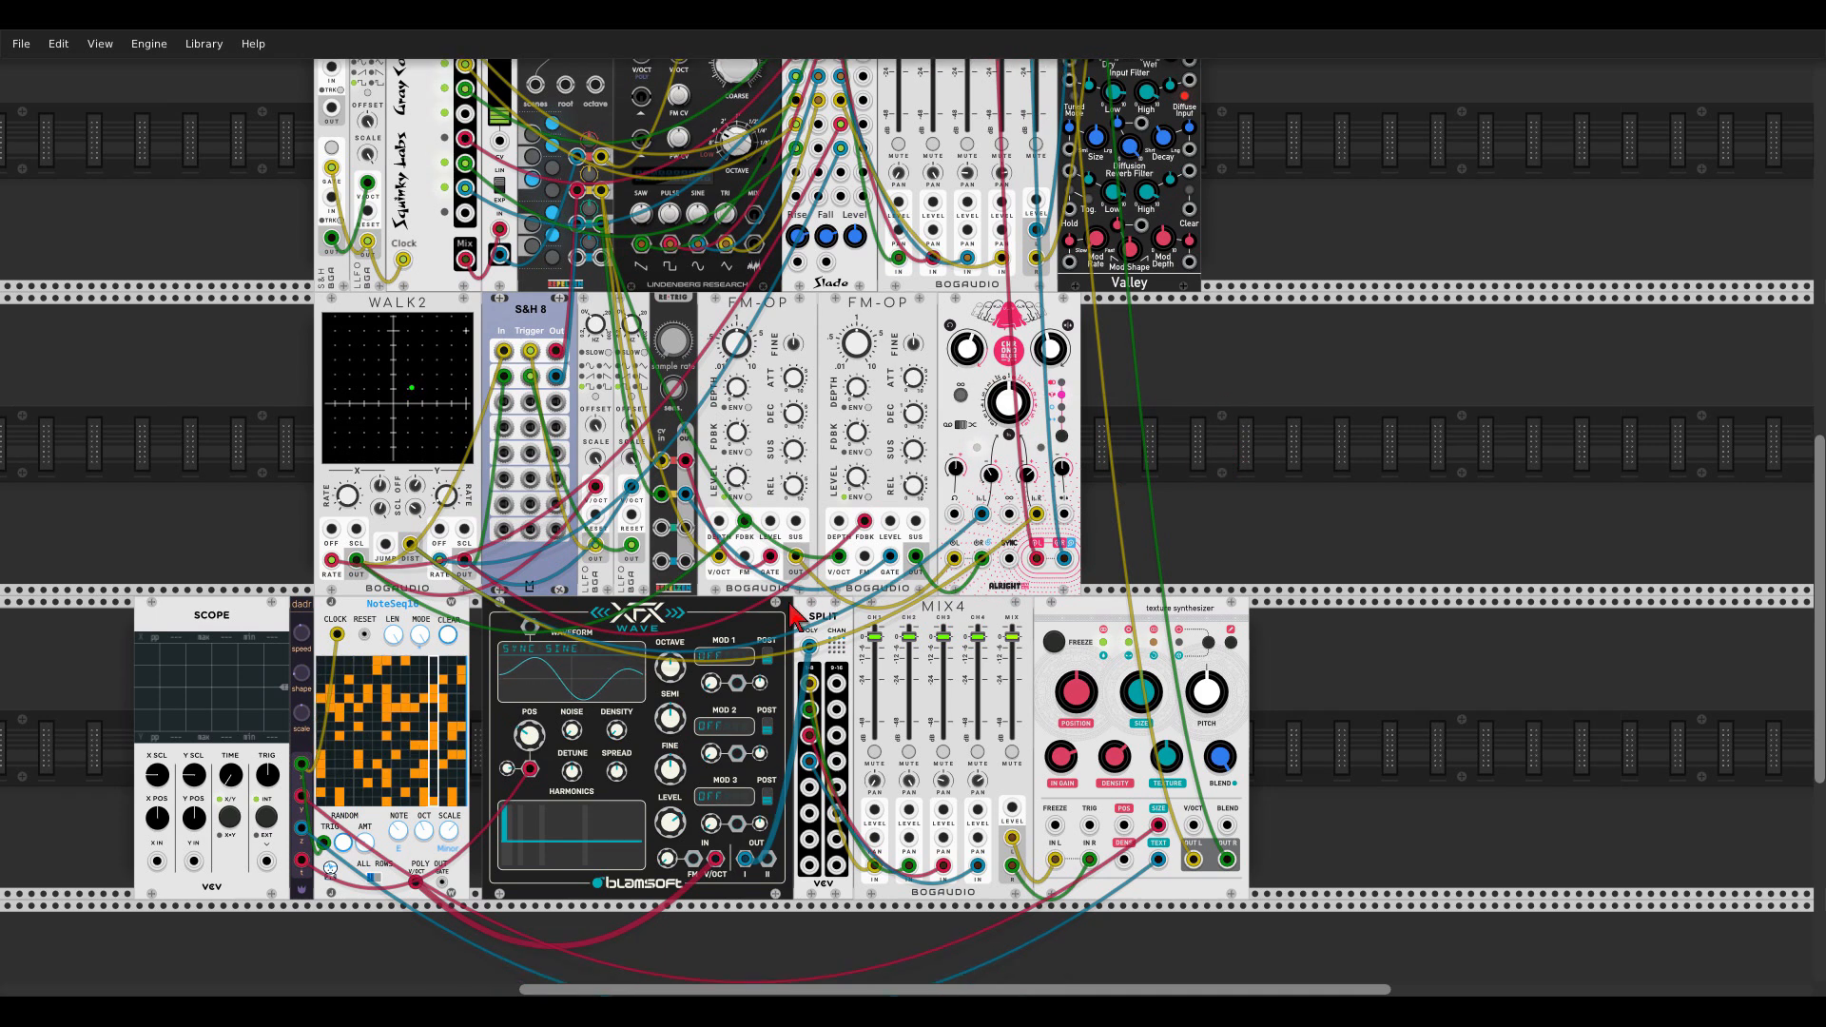
left_click_drag(672, 667, 671, 666)
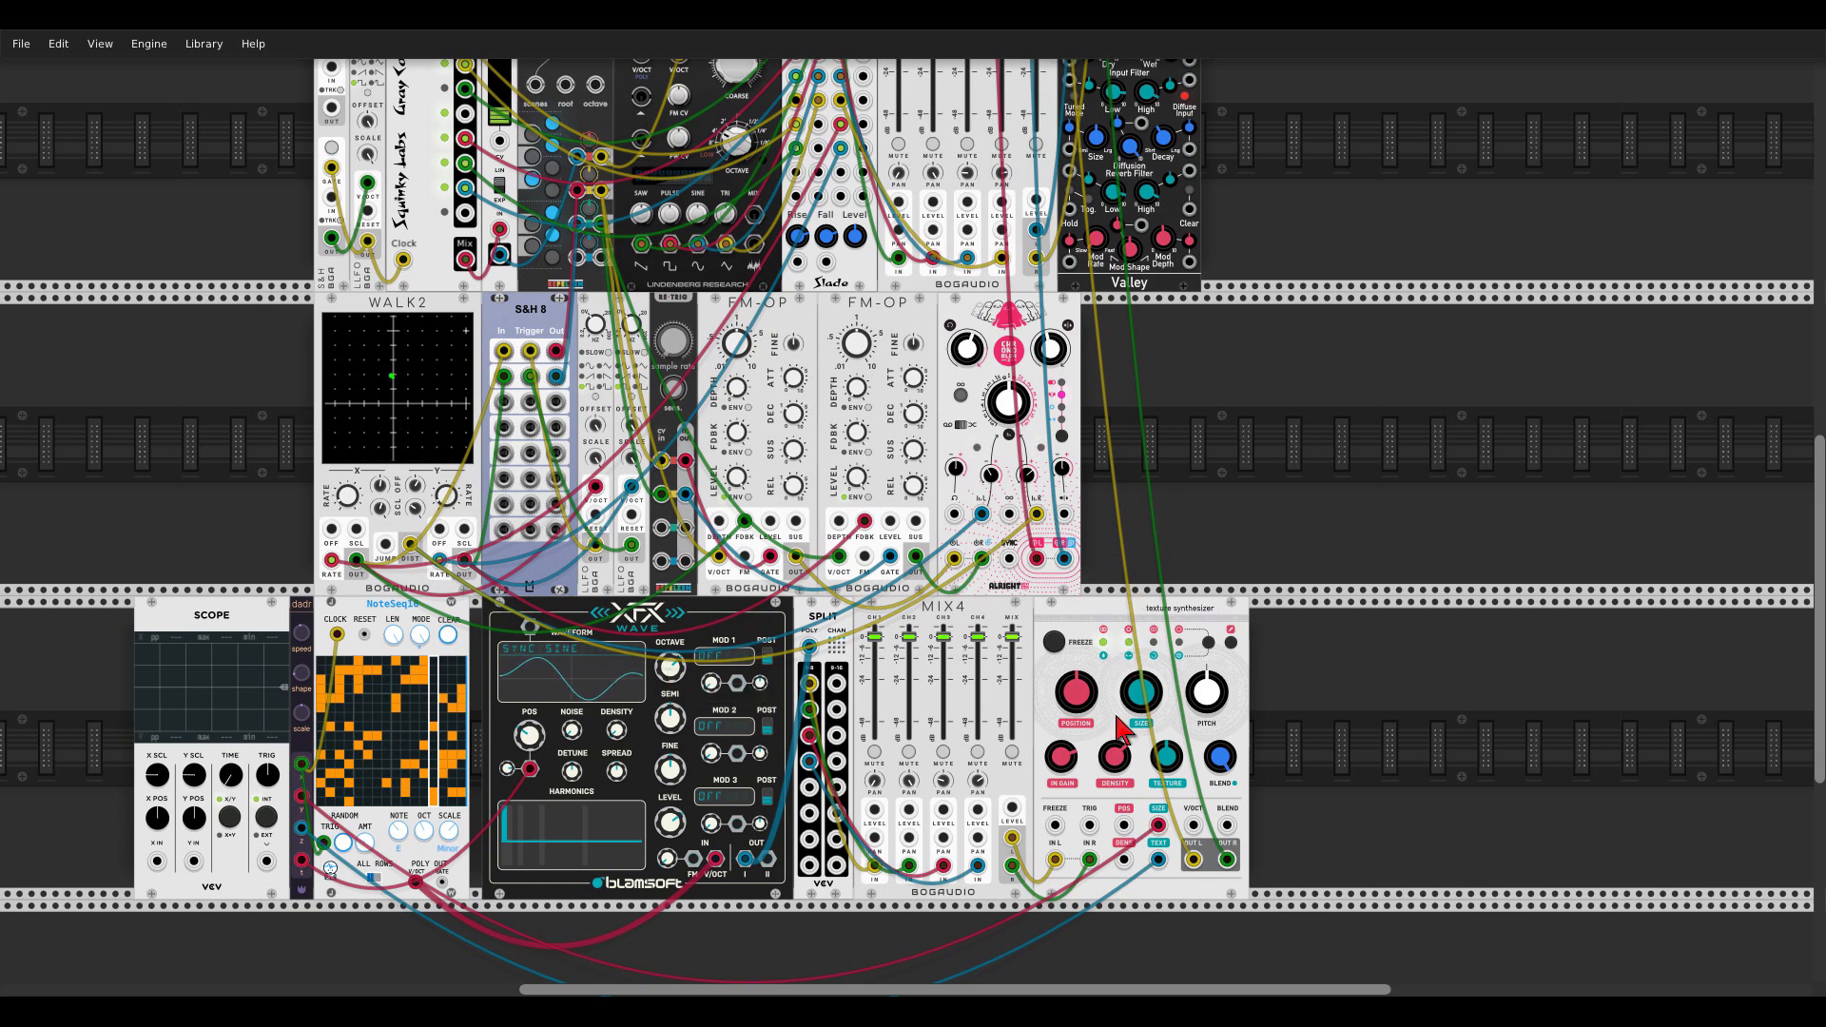
mouse_move(1119, 753)
scroll(1227, 533, "down", 3)
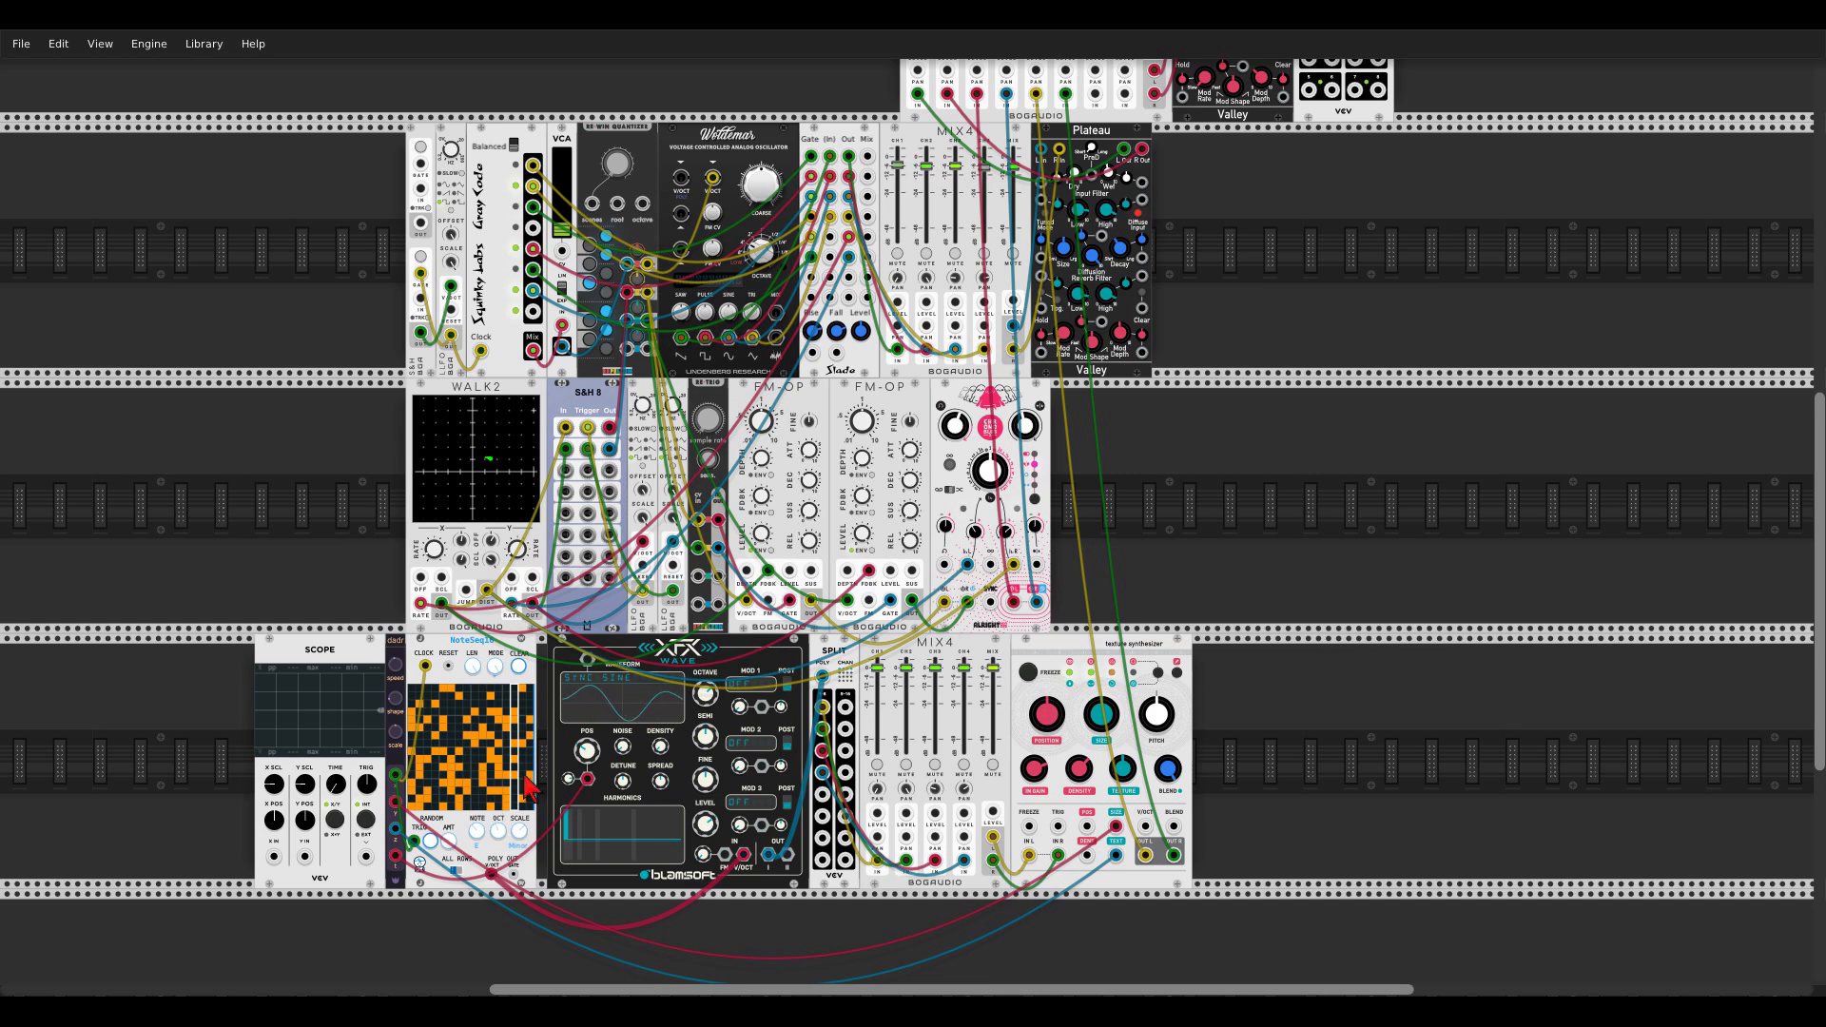
scroll(1391, 473, "up", 1)
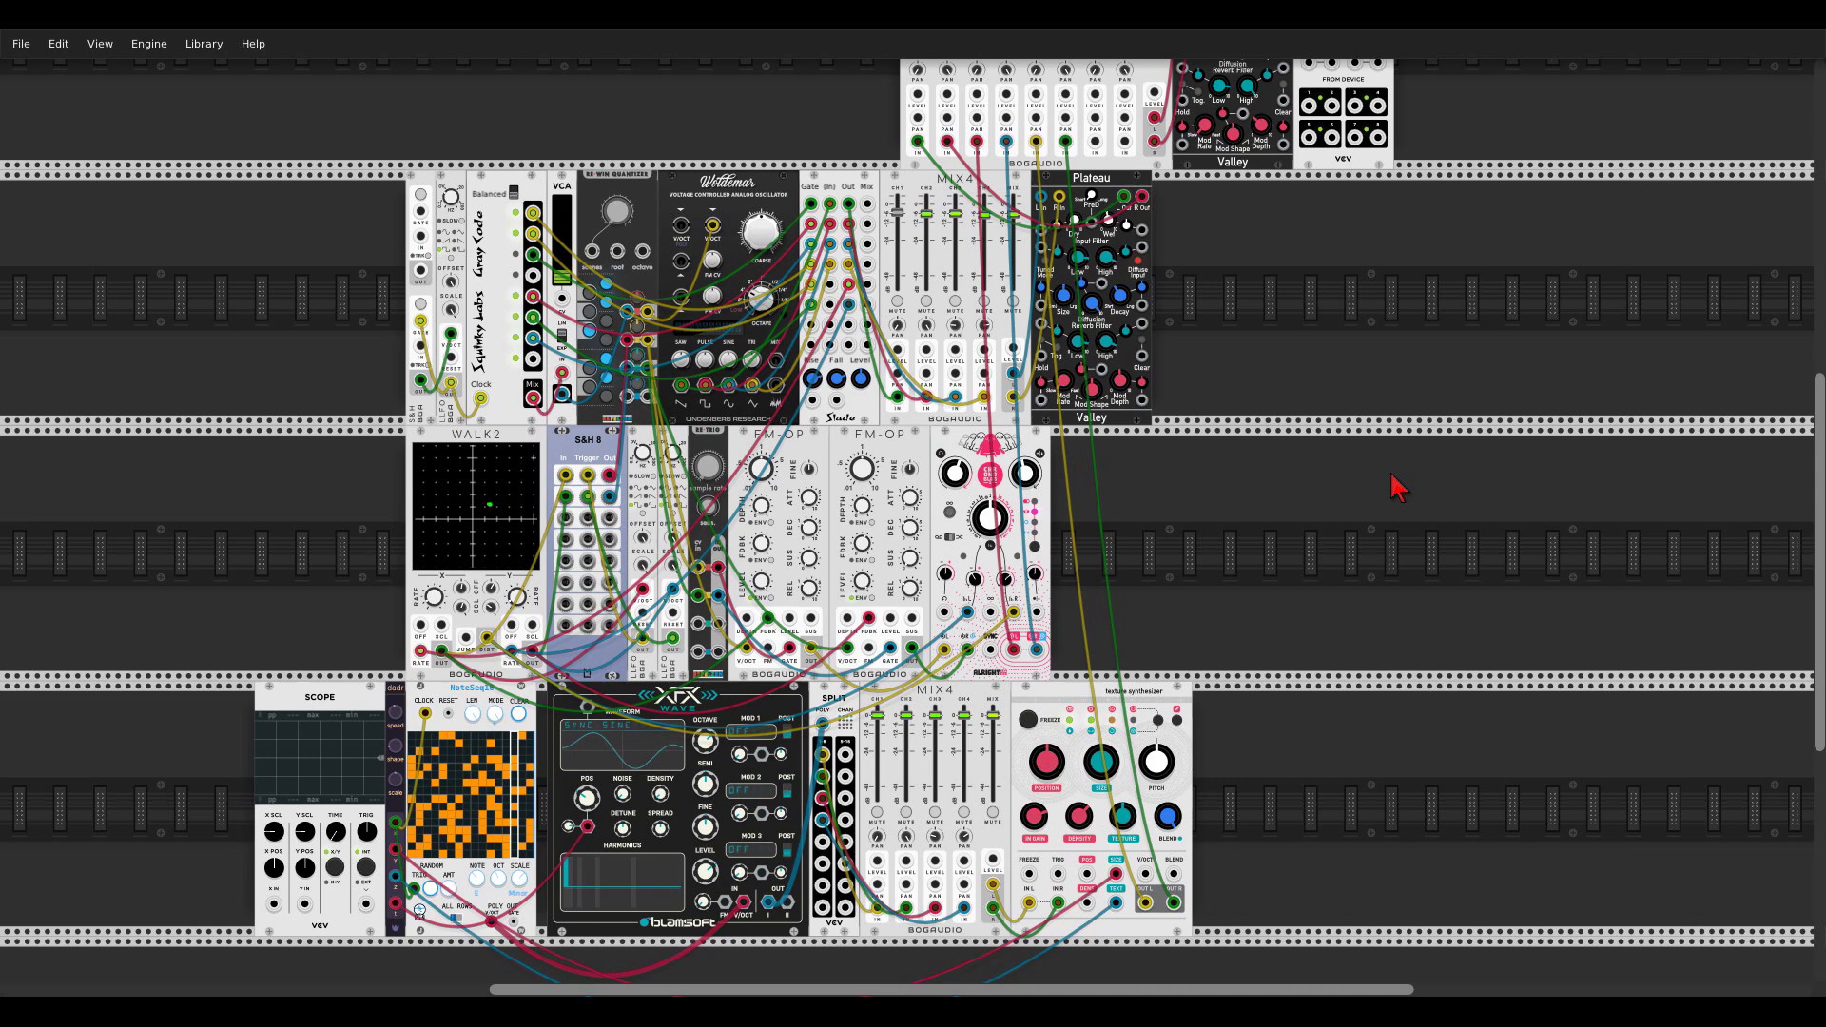
scroll(1390, 473, "down", 1)
left_click_drag(1408, 359, 1332, 416)
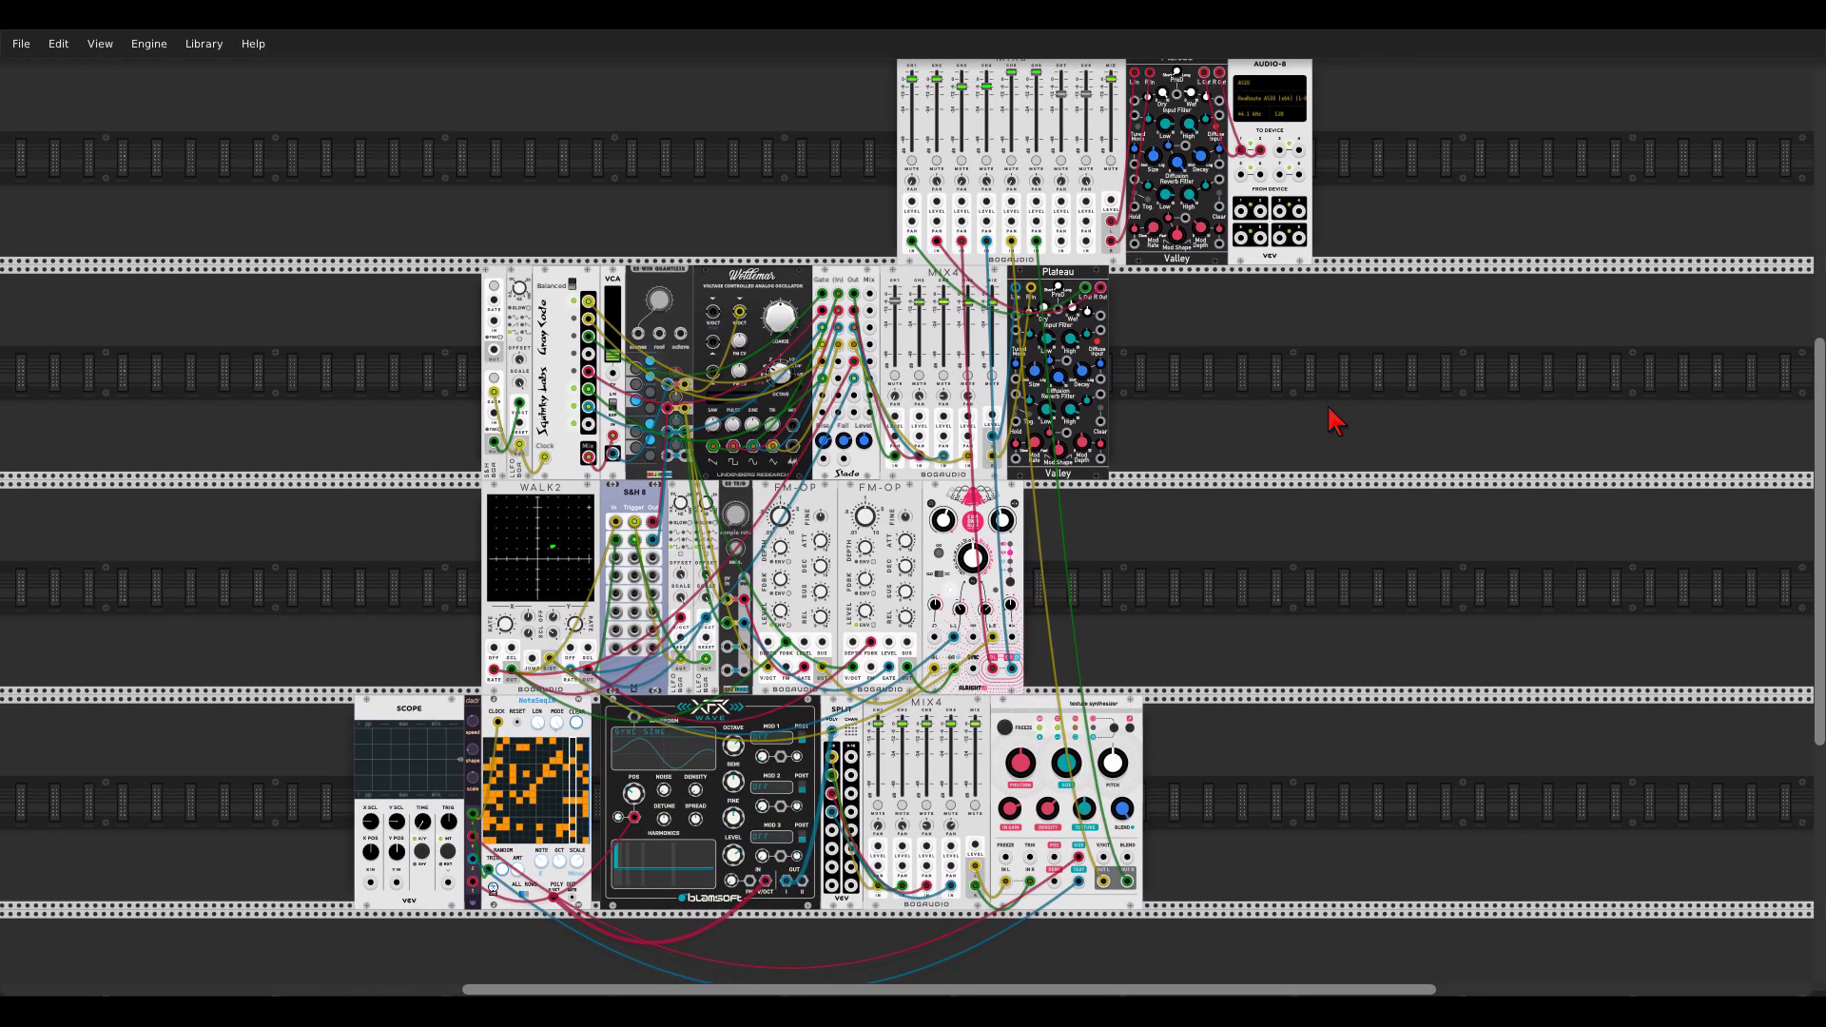
left_click(21, 44)
left_click(36, 101)
Step: Readjust the level faders of MIX8 channels 5 and 6 that carry the Texture Synthesizer
scroll(937, 175, "up", 2)
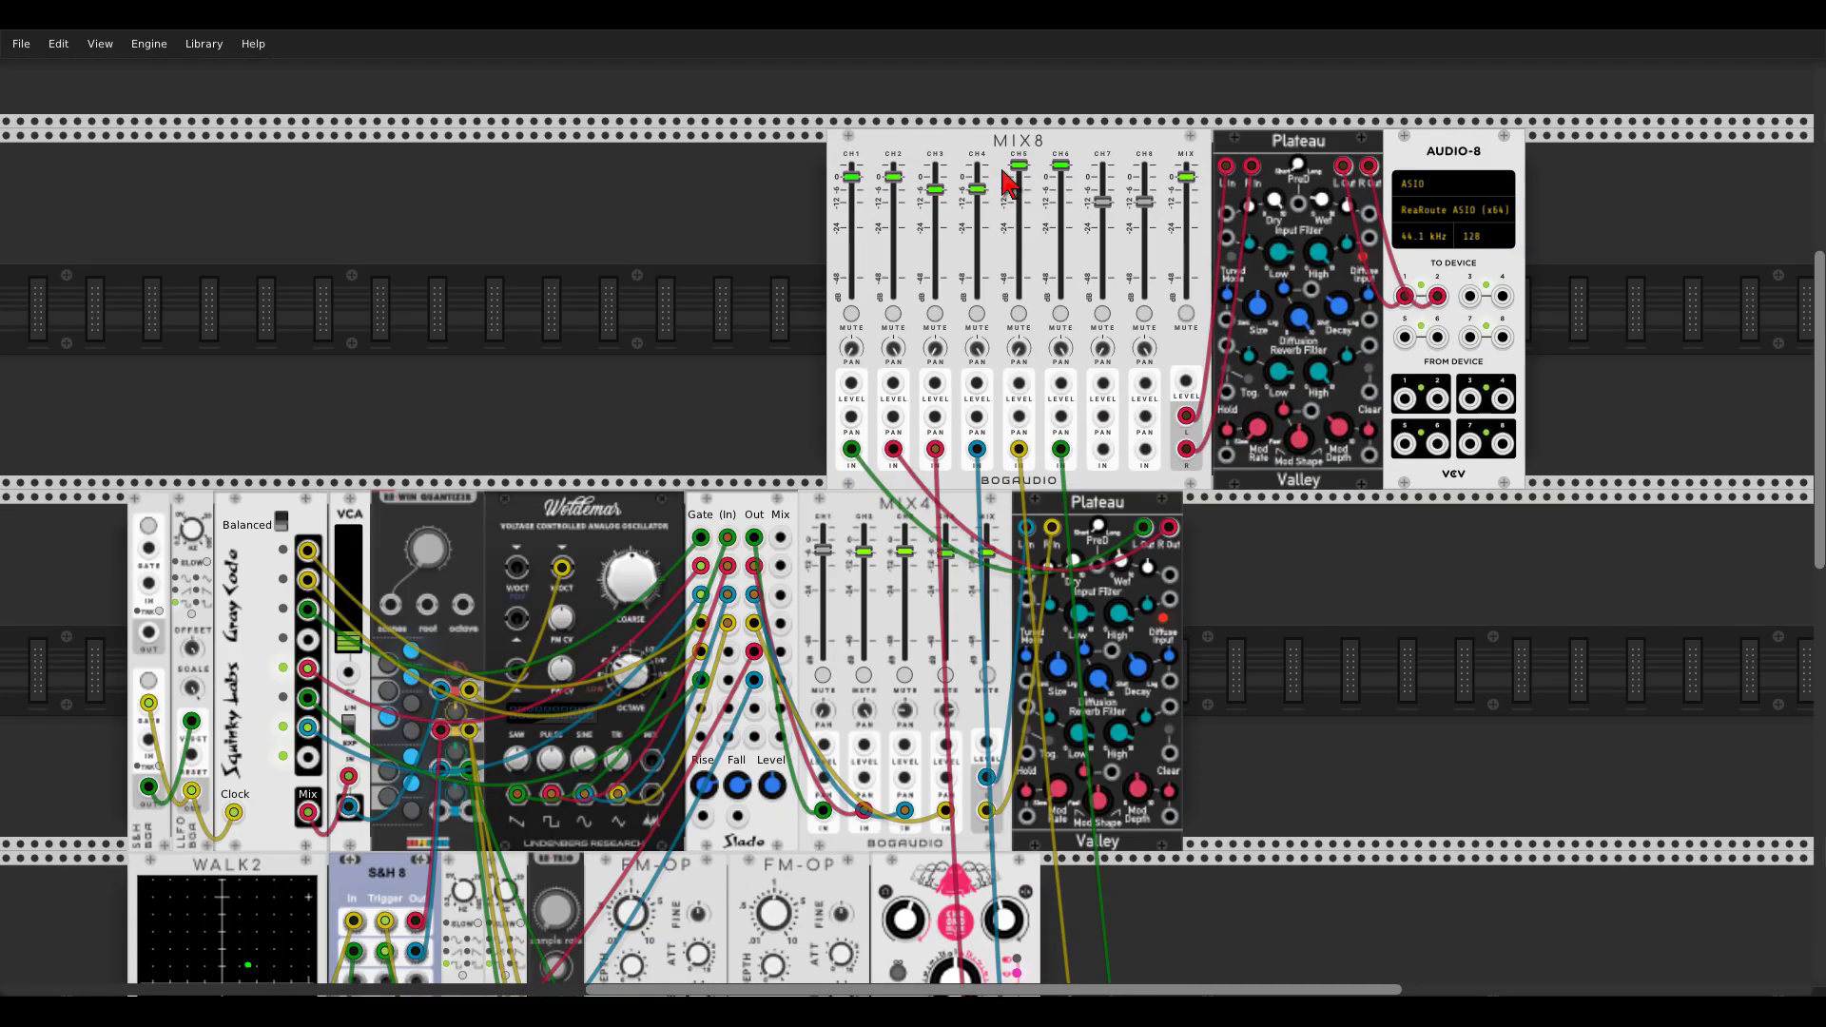
left_click_drag(1024, 167, 1059, 172)
scroll(775, 314, "down", 6)
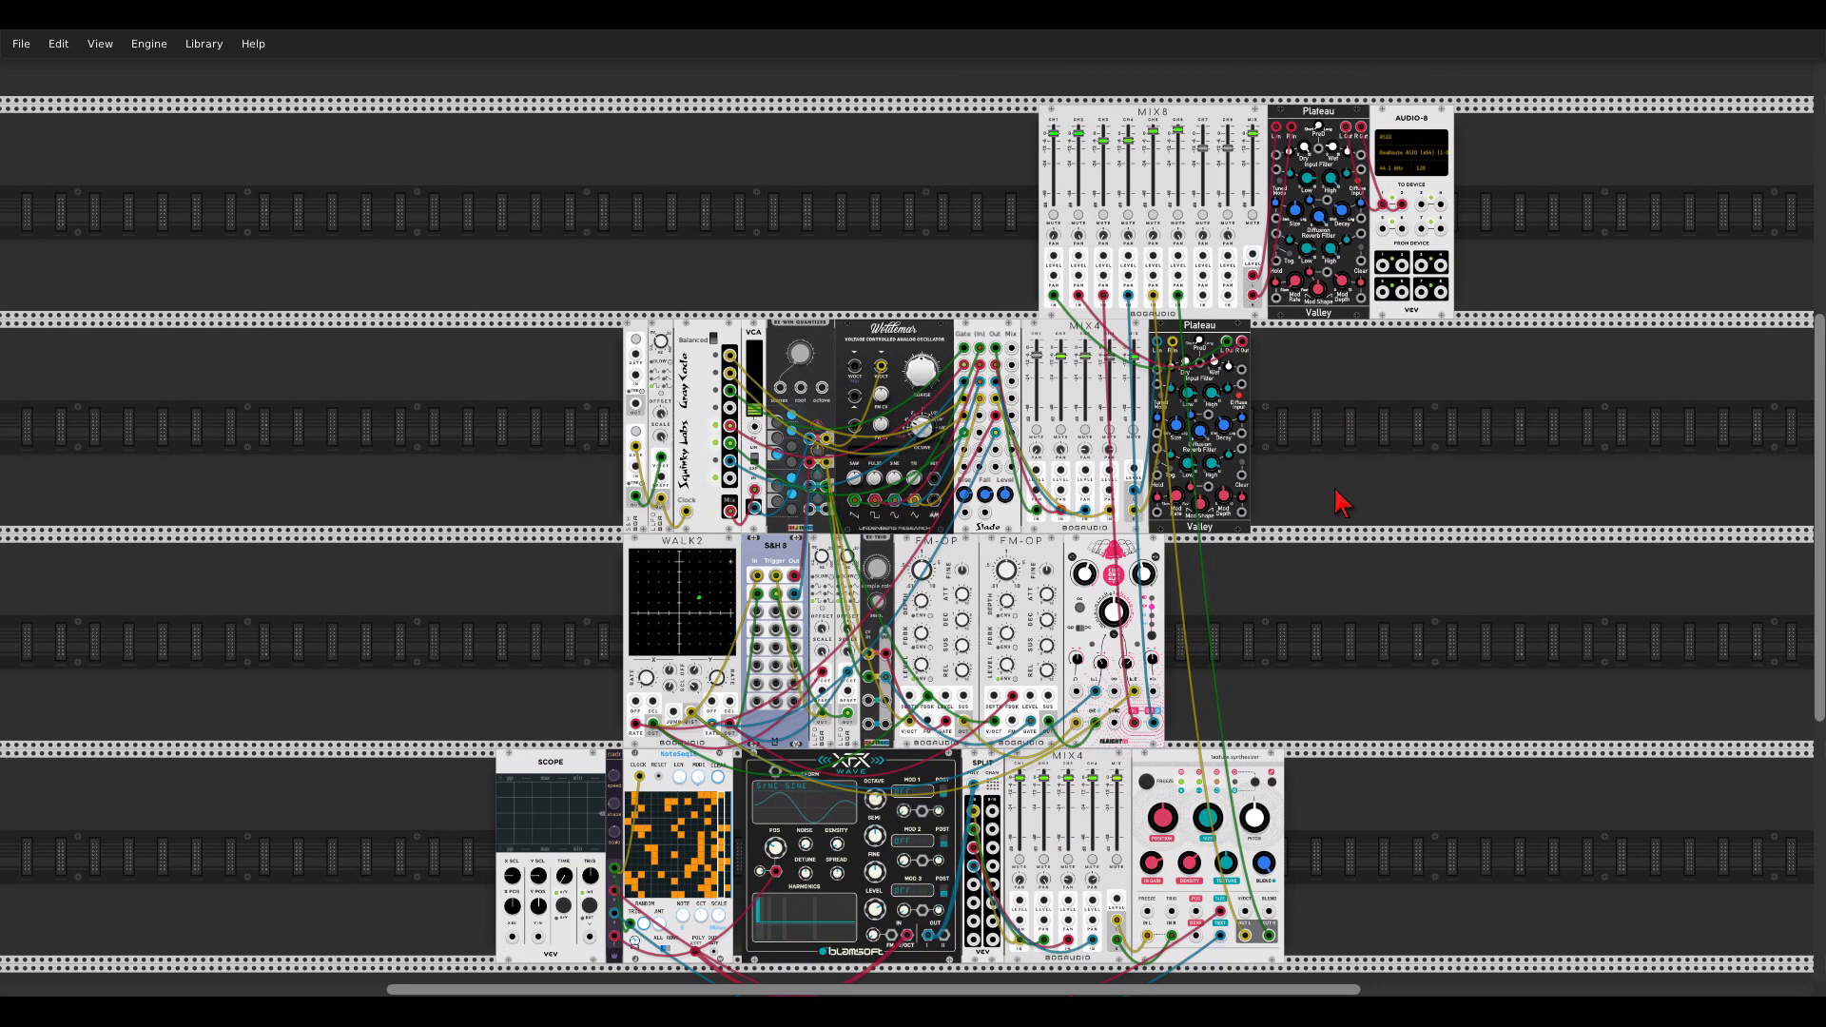
Step: Add a Bernoulli Gate module beside the lower Plateau and feed its first input from Woldemar's mix output
scroll(1195, 423, "right", 2)
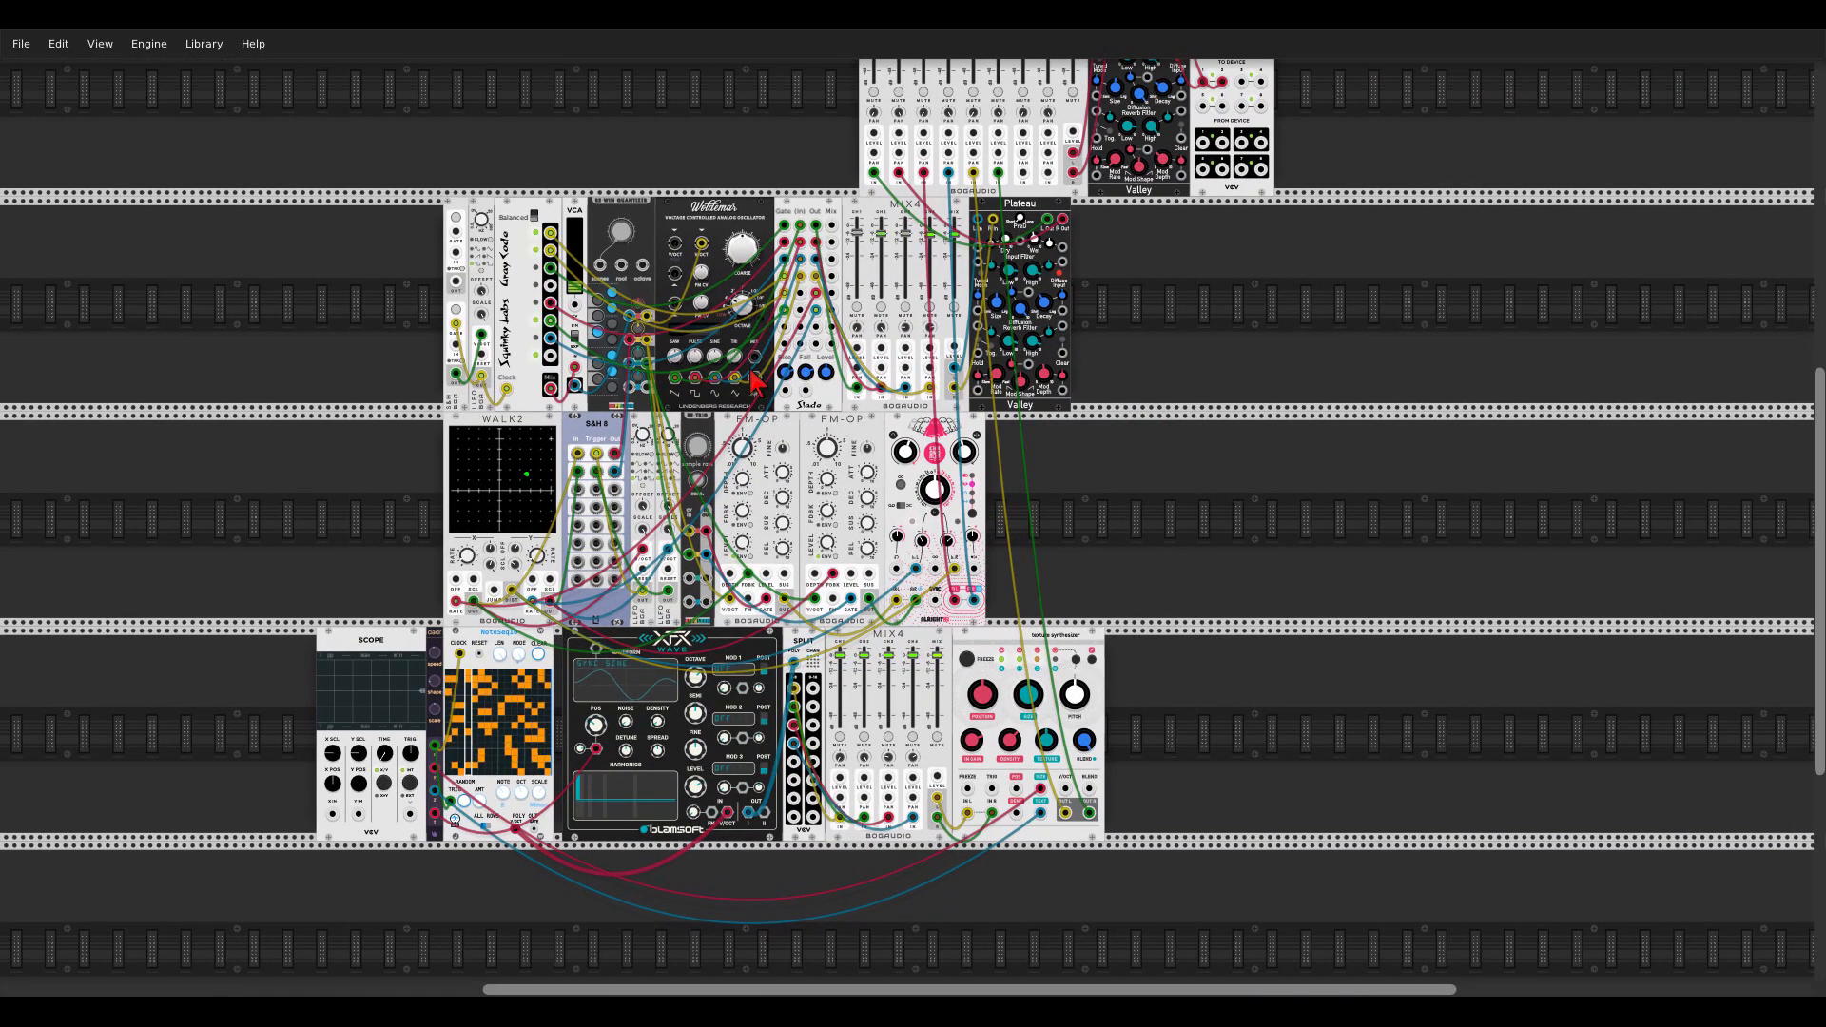
scroll(758, 387, "up", 5)
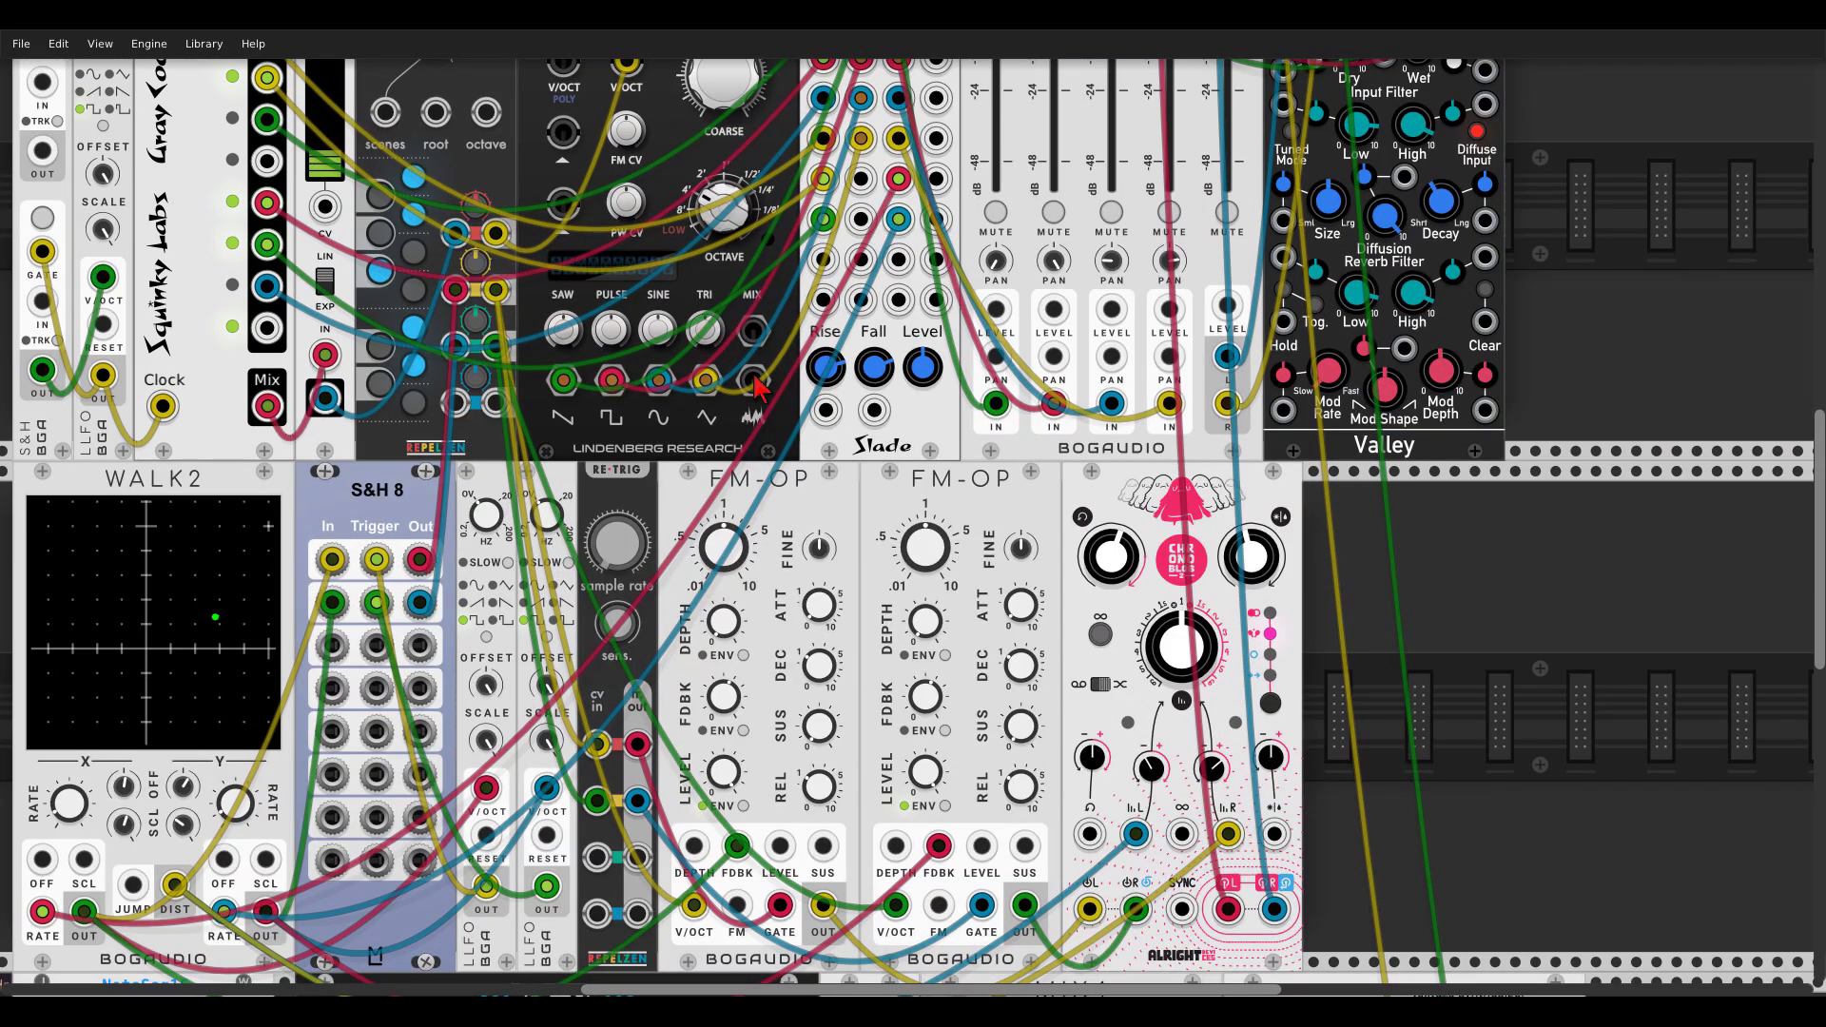
left_click_drag(1669, 286, 1217, 444)
right_click(1242, 375)
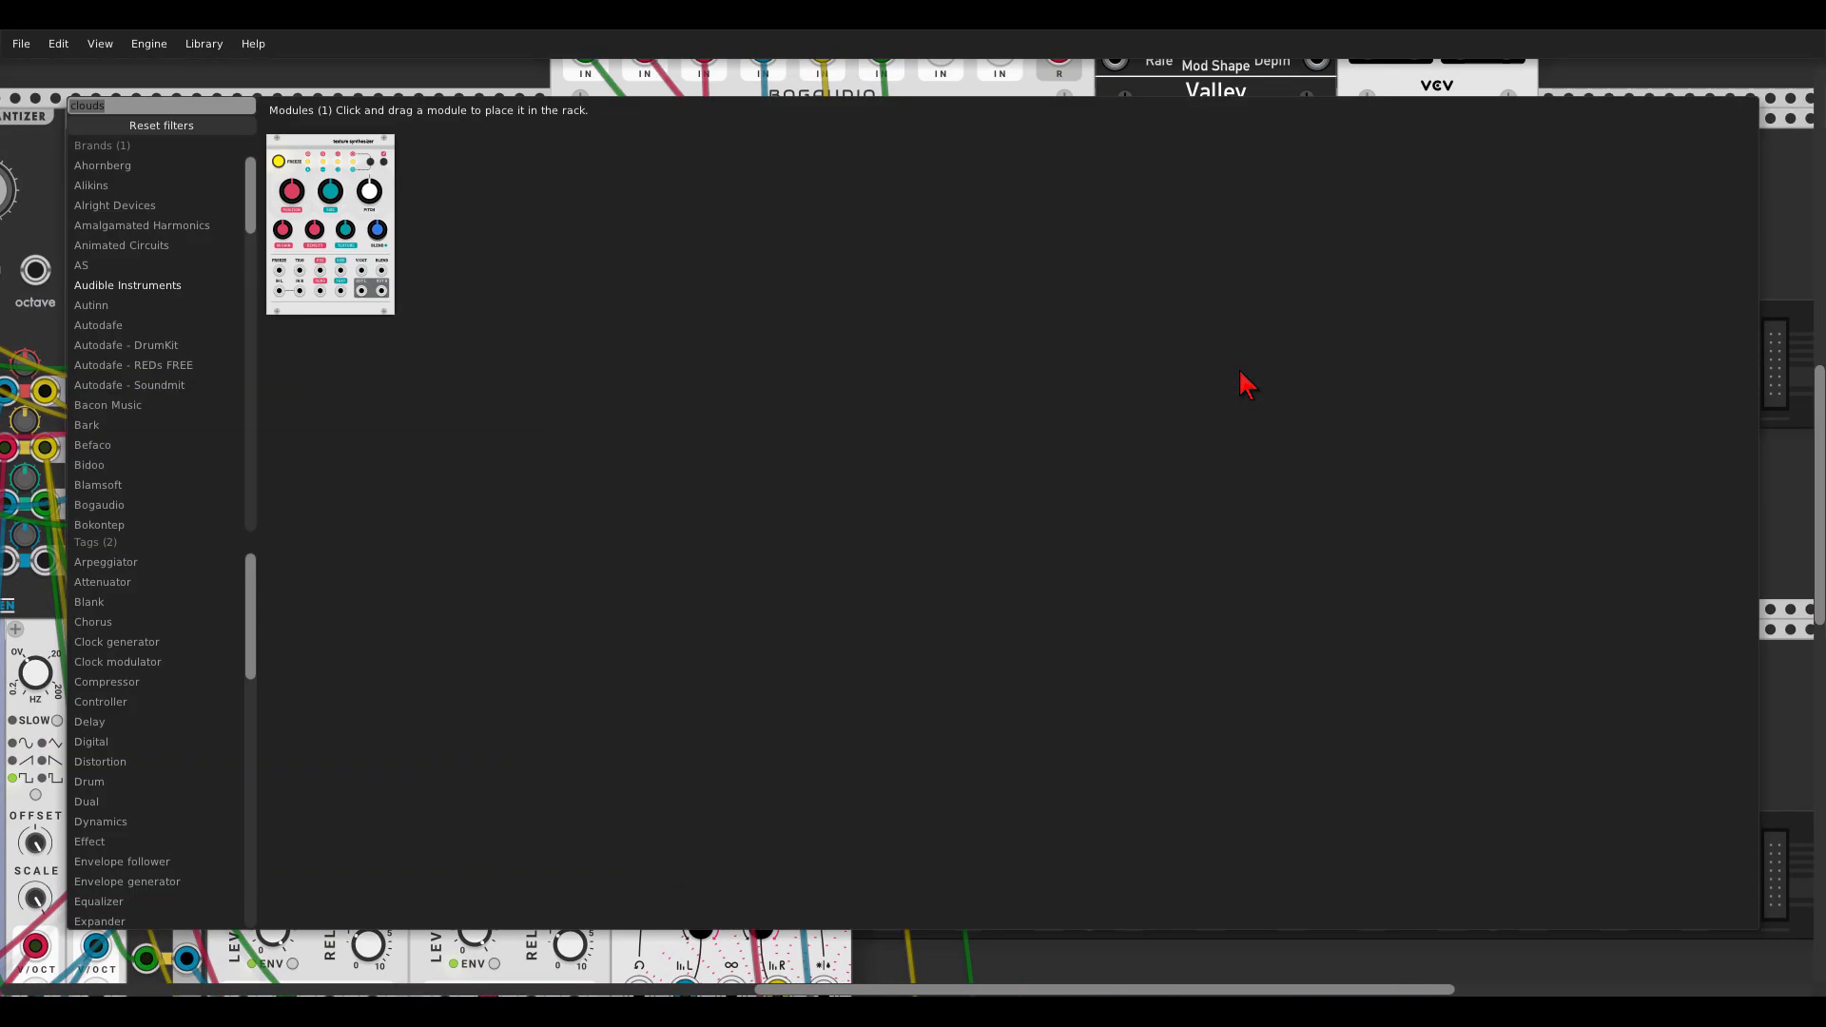
type("bran")
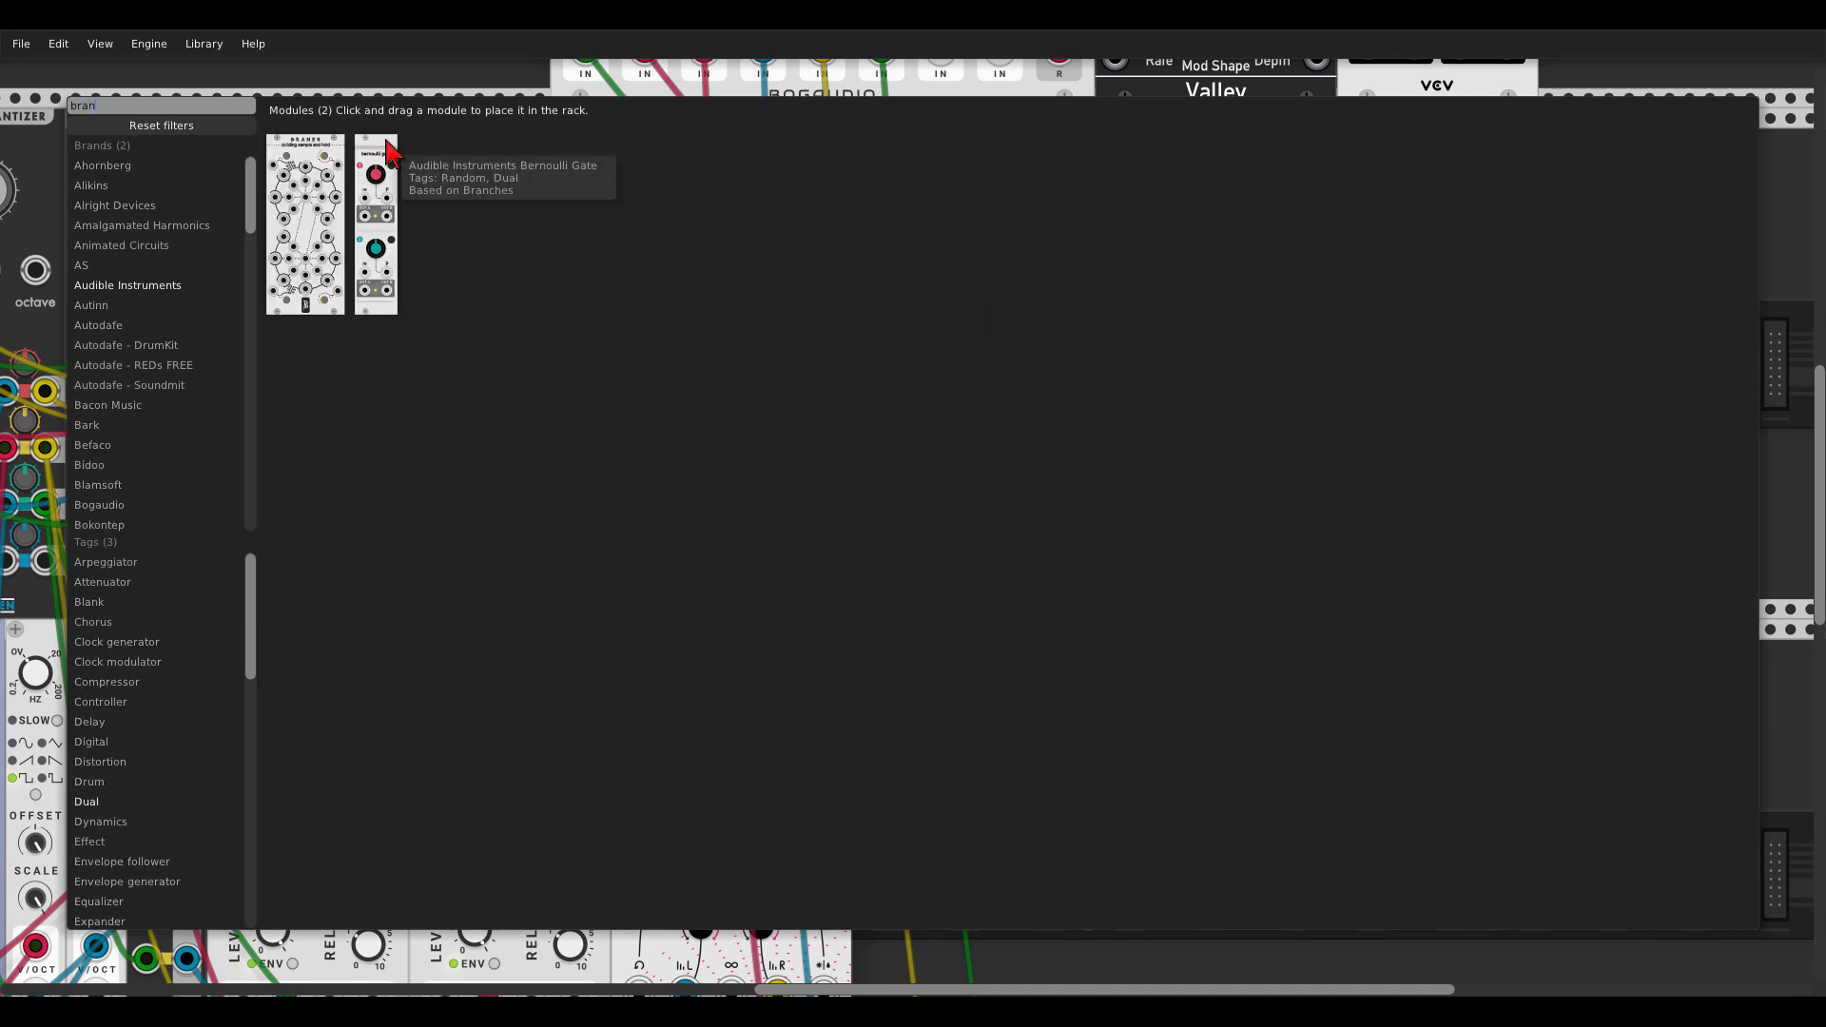
left_click(389, 149)
left_click_drag(1083, 288, 300, 538)
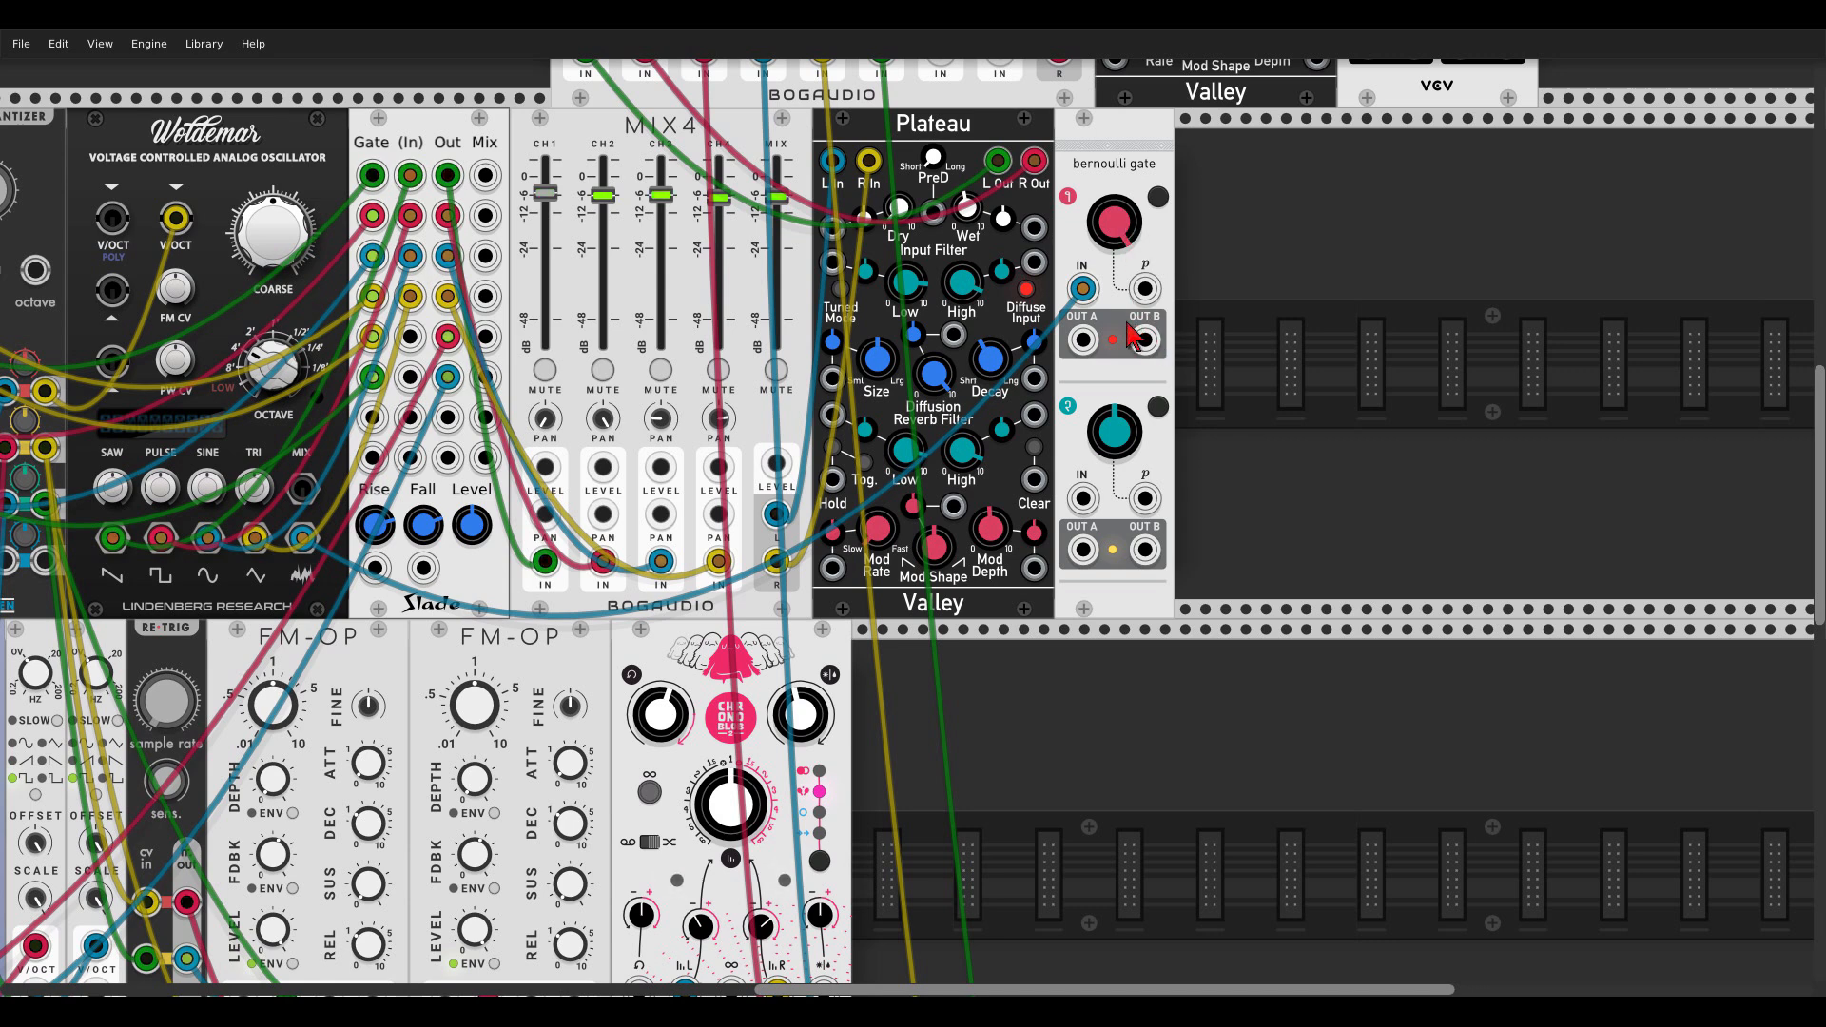
Step: Patch the Bernoulli Gate's first Out A to MIX8 channel 7, mute that channel, and set the gate's first probability to 0.99887
left_click_drag(1082, 339, 940, 288)
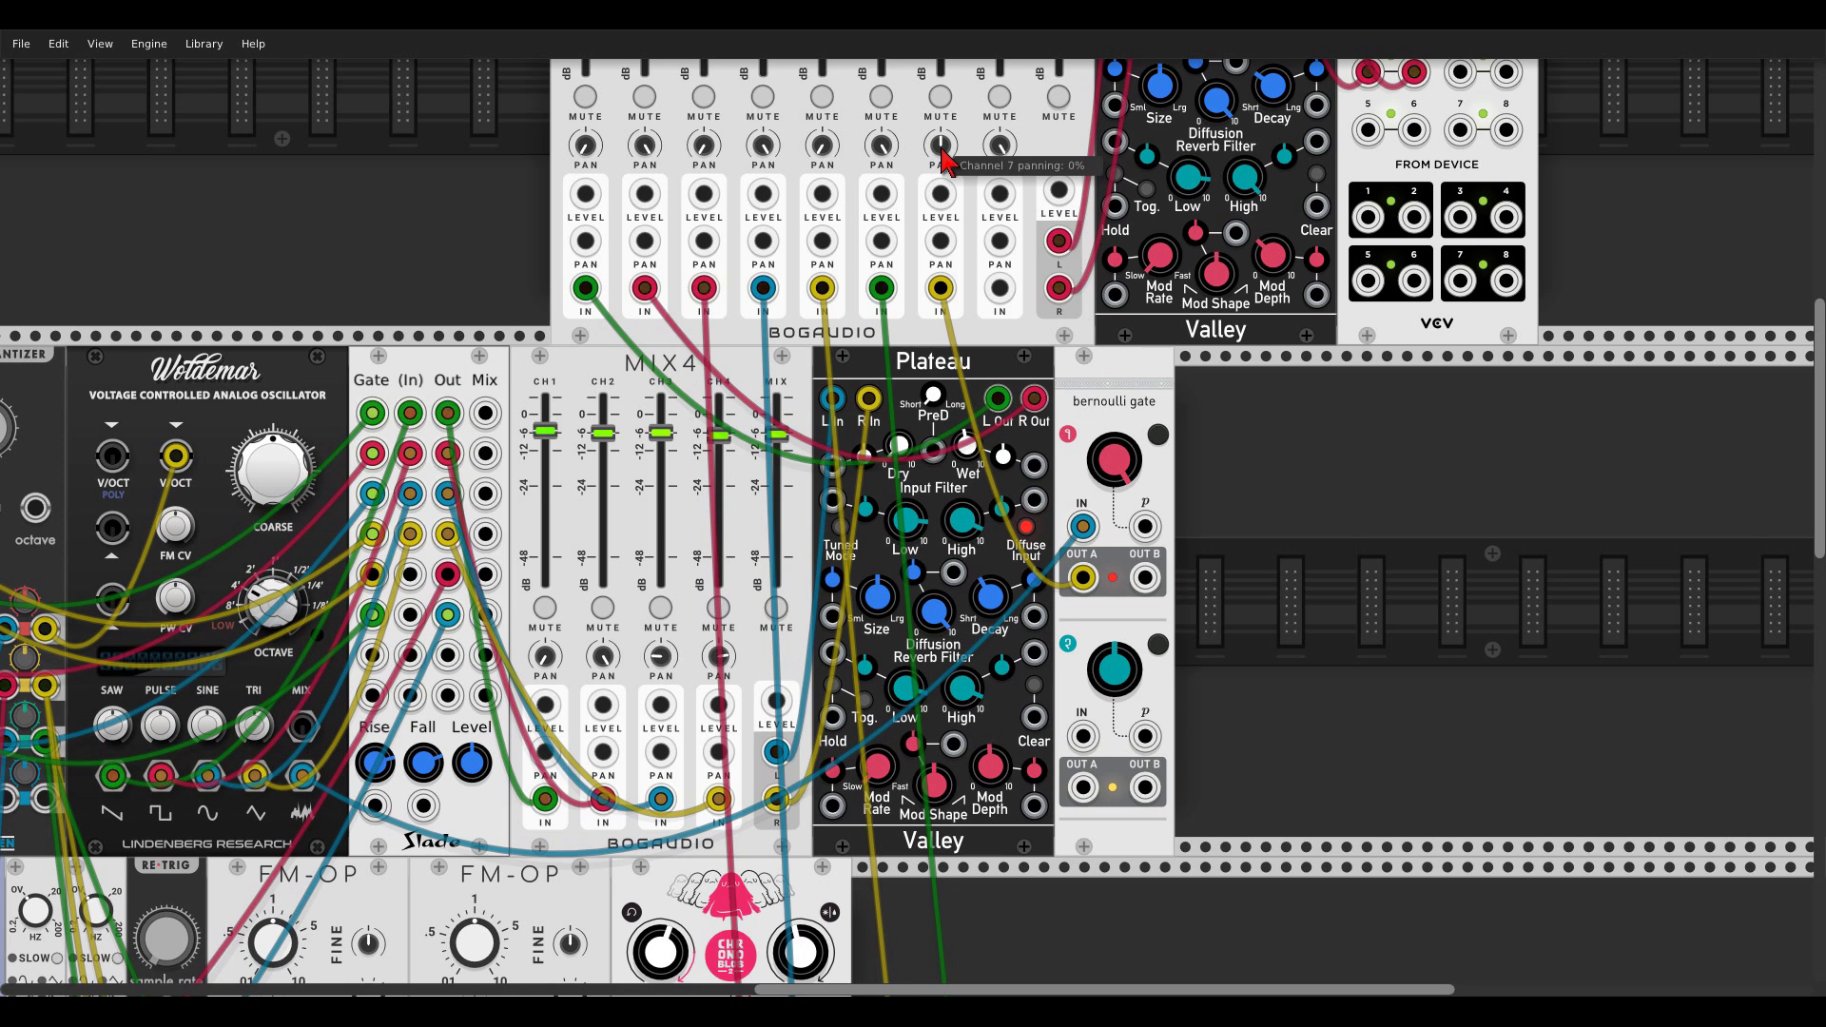
mouse_move(1110, 455)
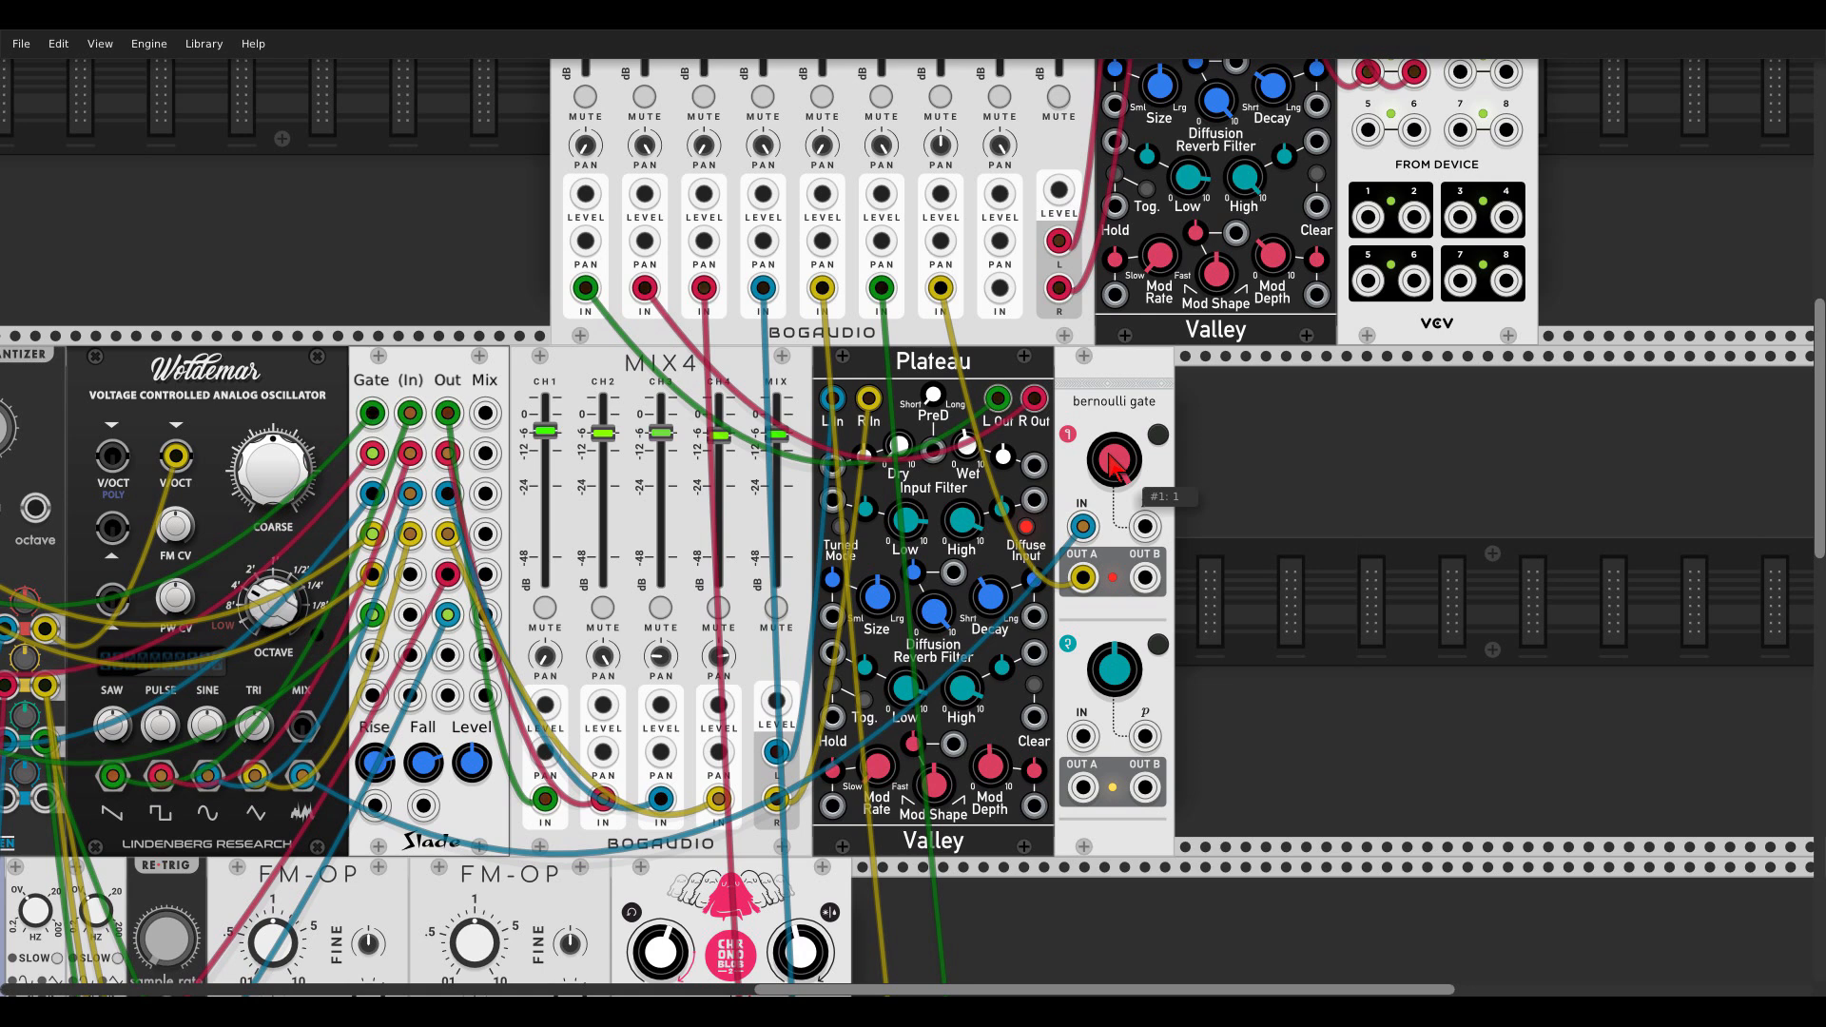
scroll(1104, 471, "up", 1)
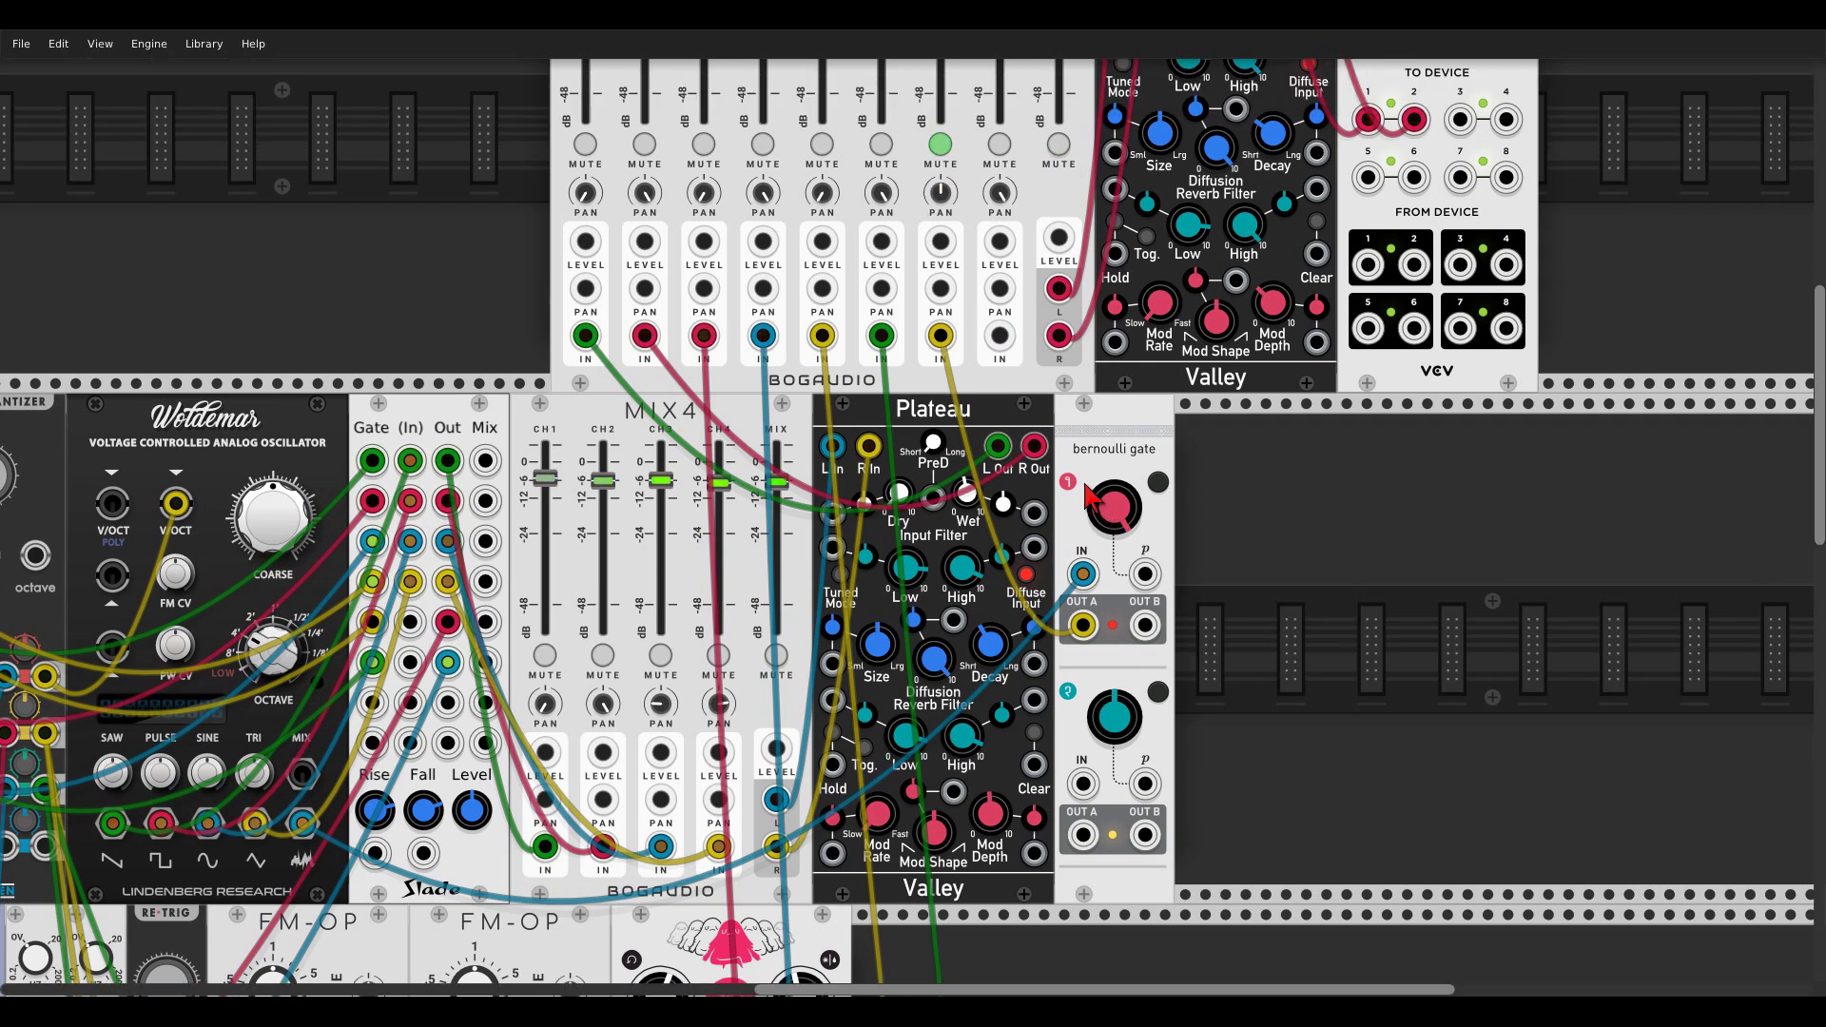
left_click_drag(1087, 494, 1087, 497)
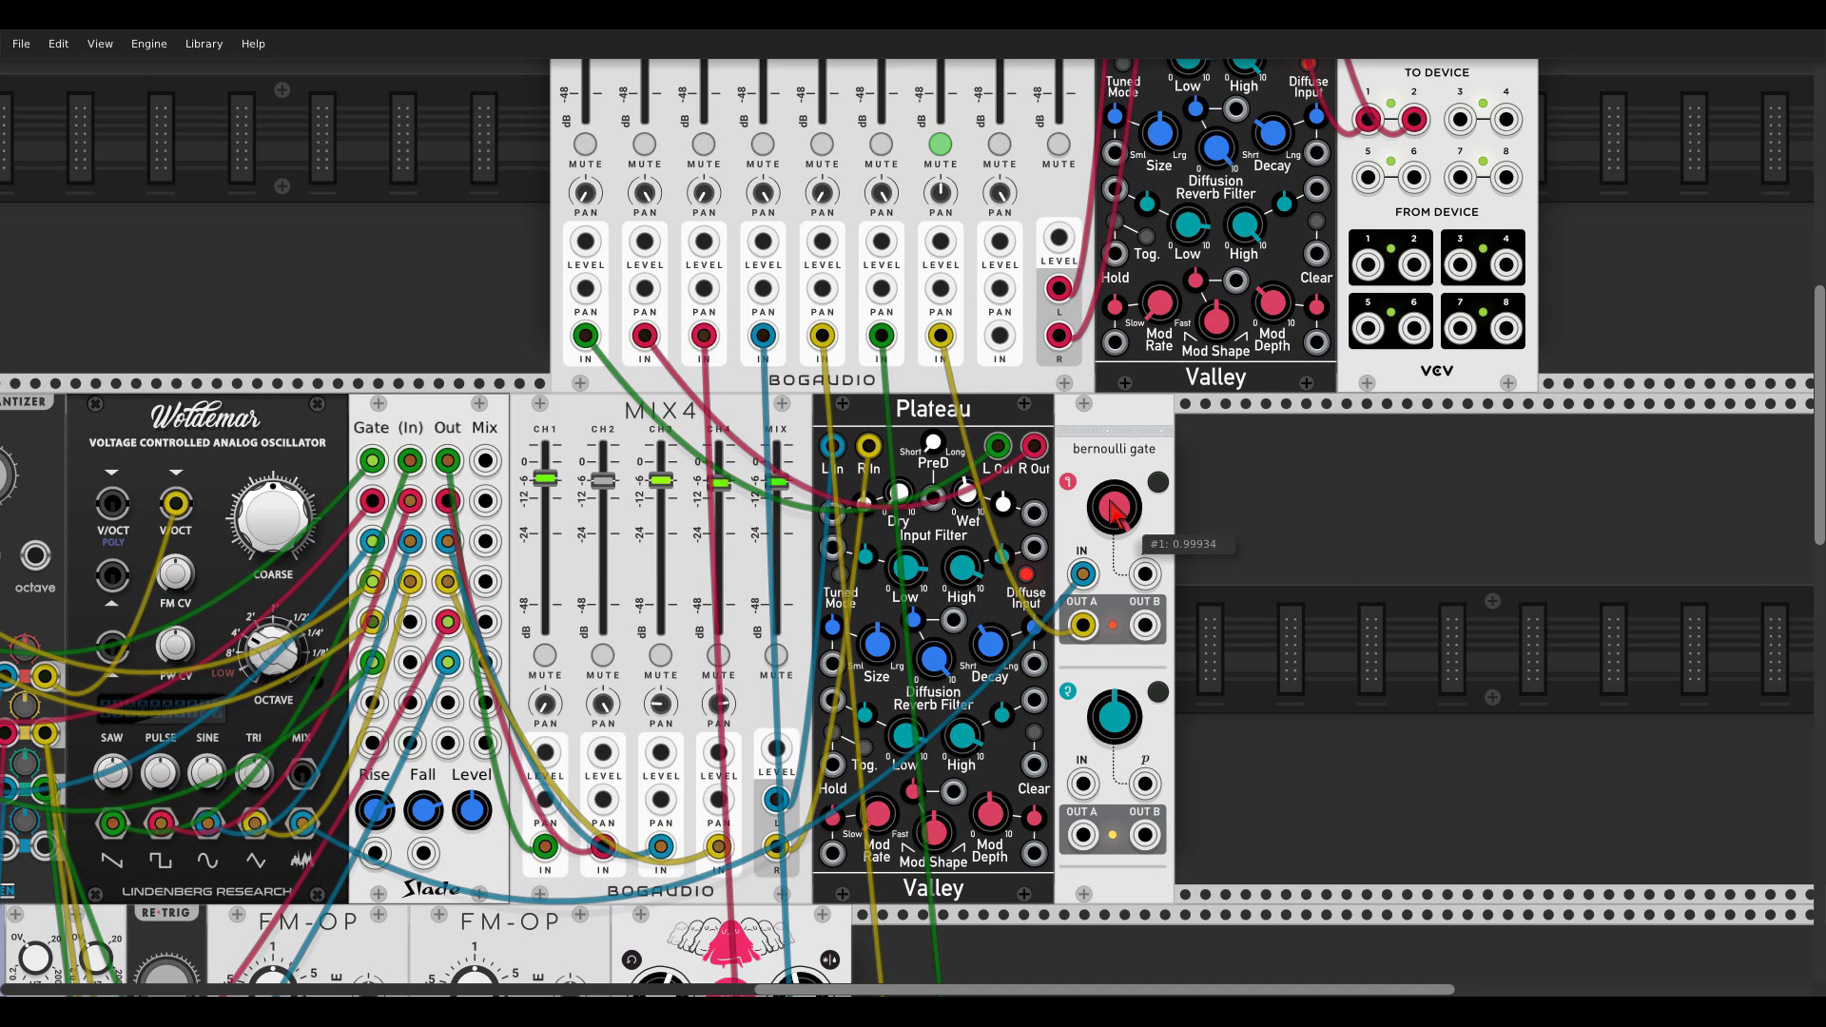
left_click_drag(1113, 509, 1113, 511)
scroll(1114, 513, "up", 2)
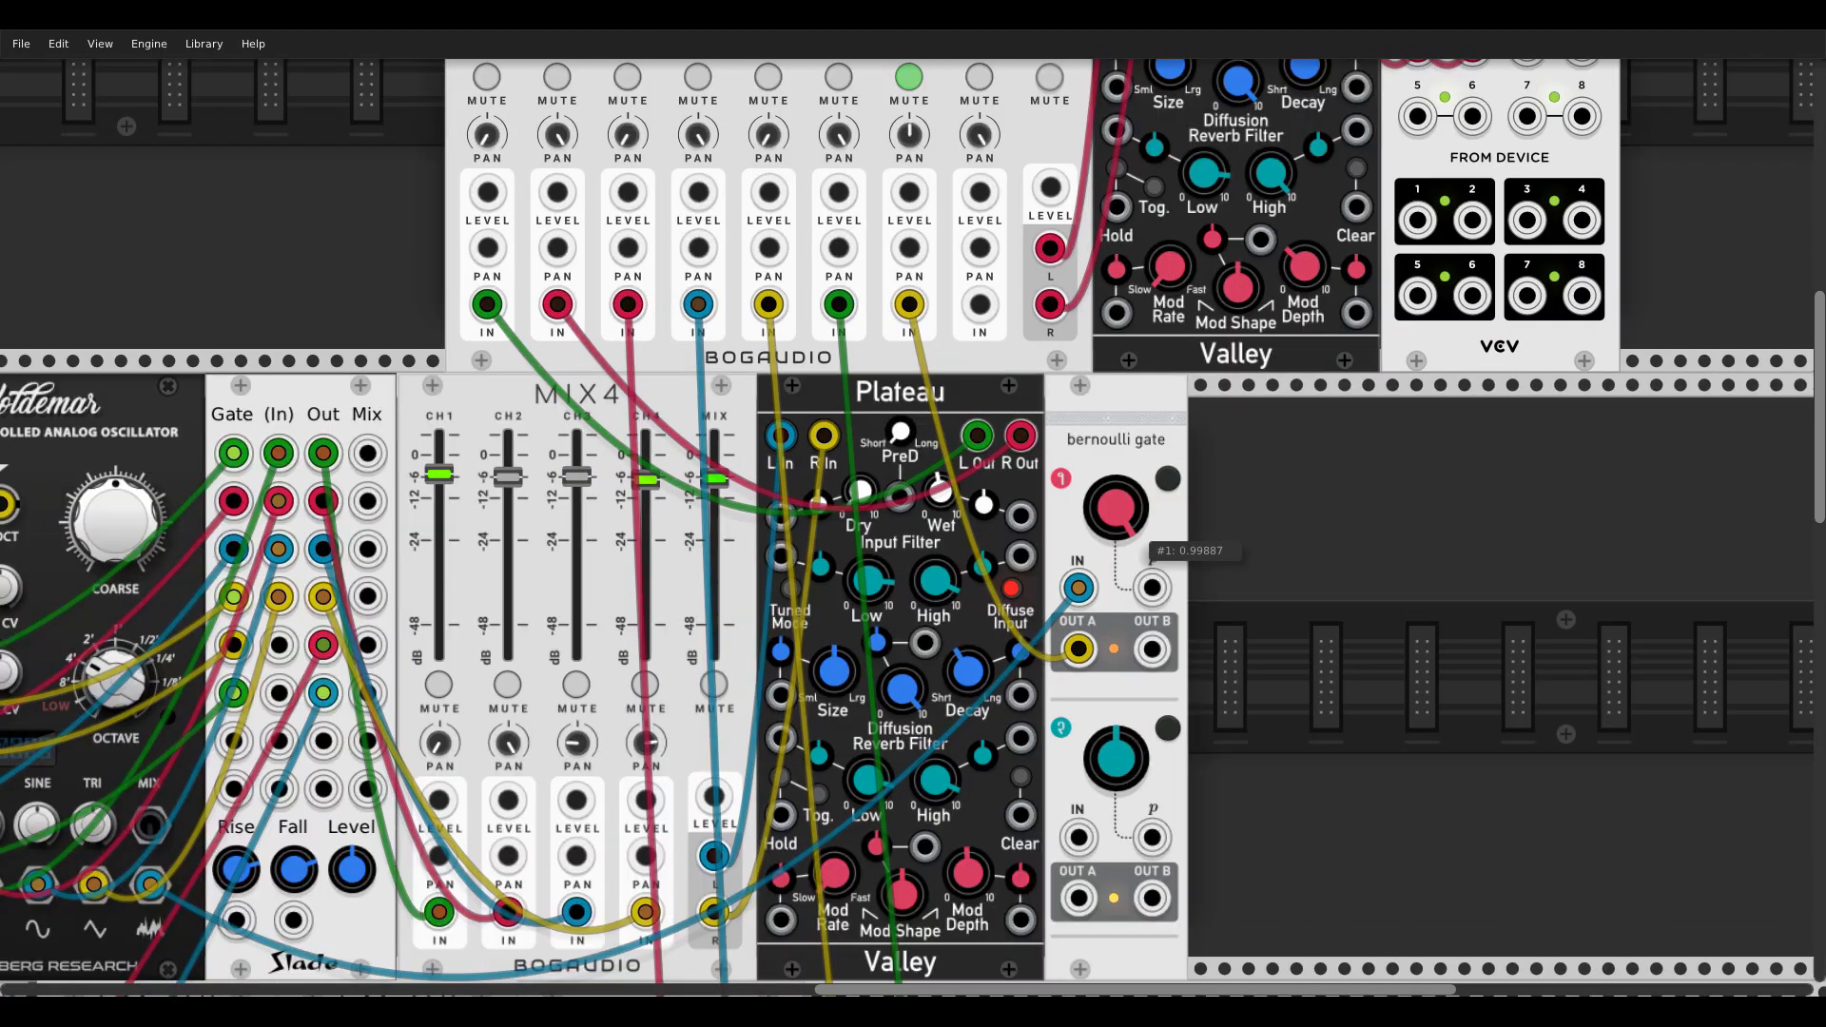
Step: Add the NYSTHI MVerb module beside the Bernoulli Gate and reroute the gate's Out A into MVerb's left input
right_click(1260, 556)
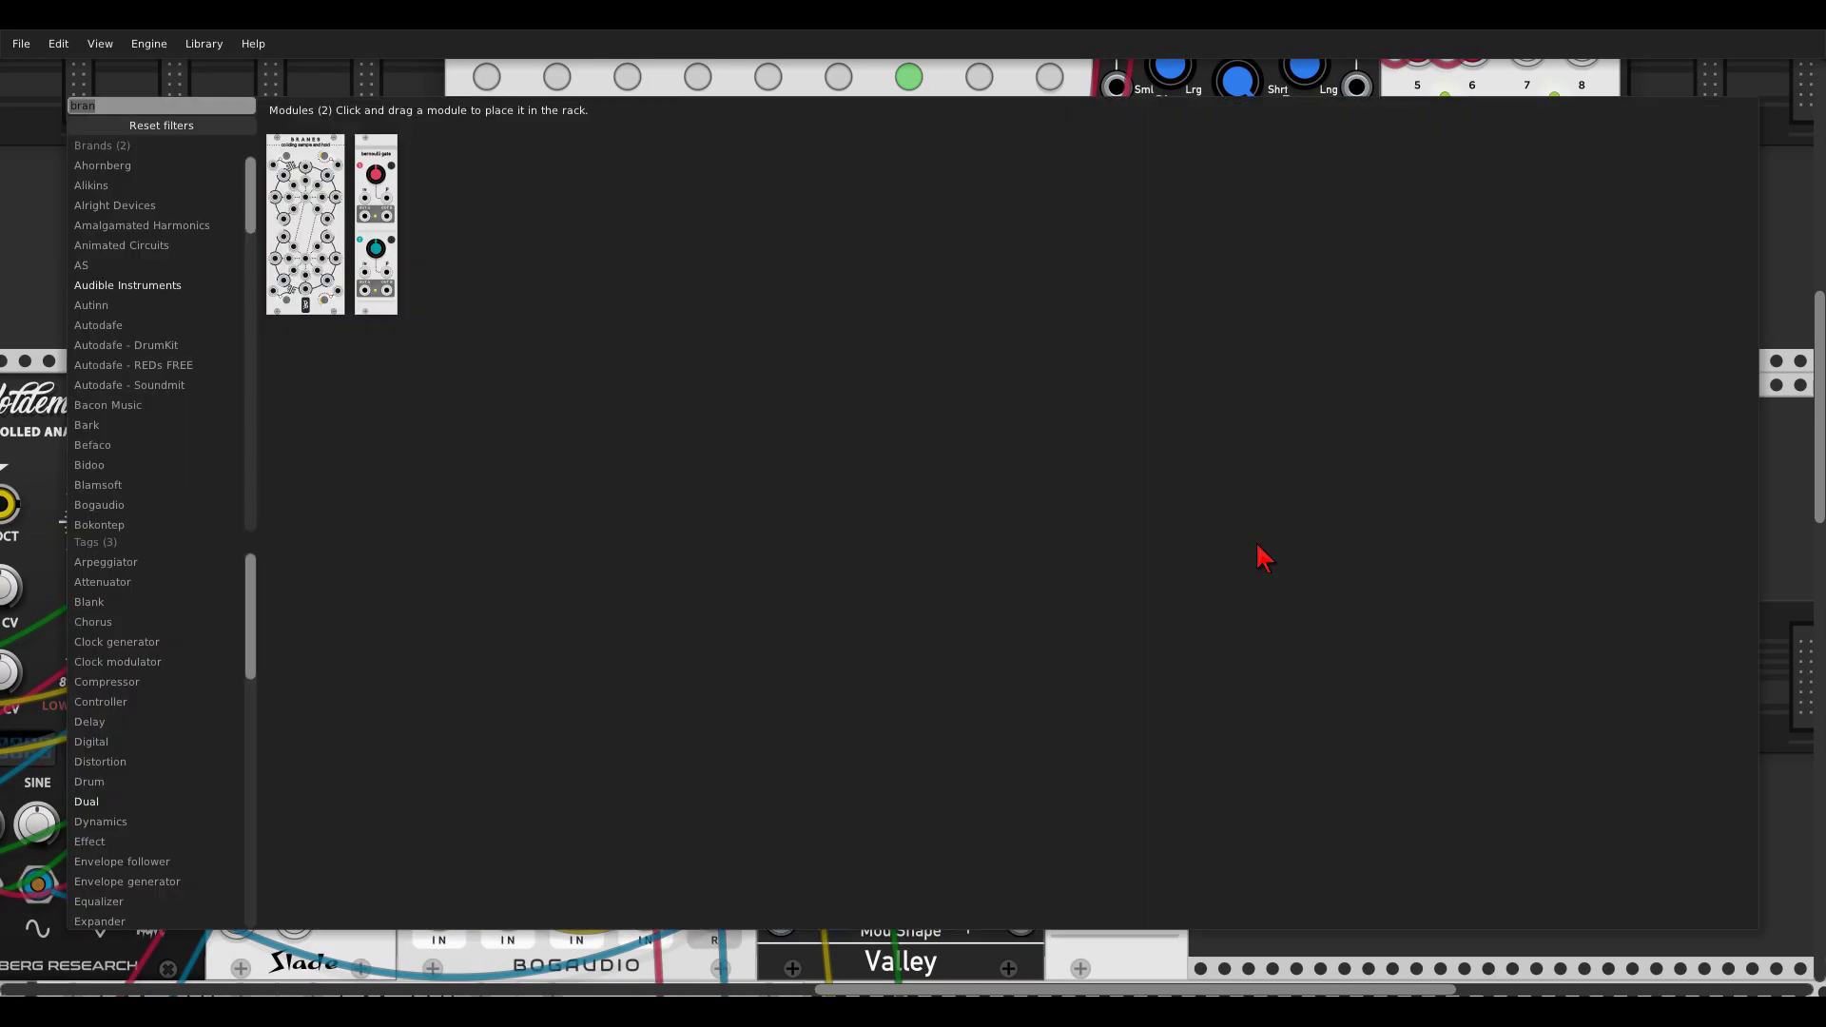
type("mv")
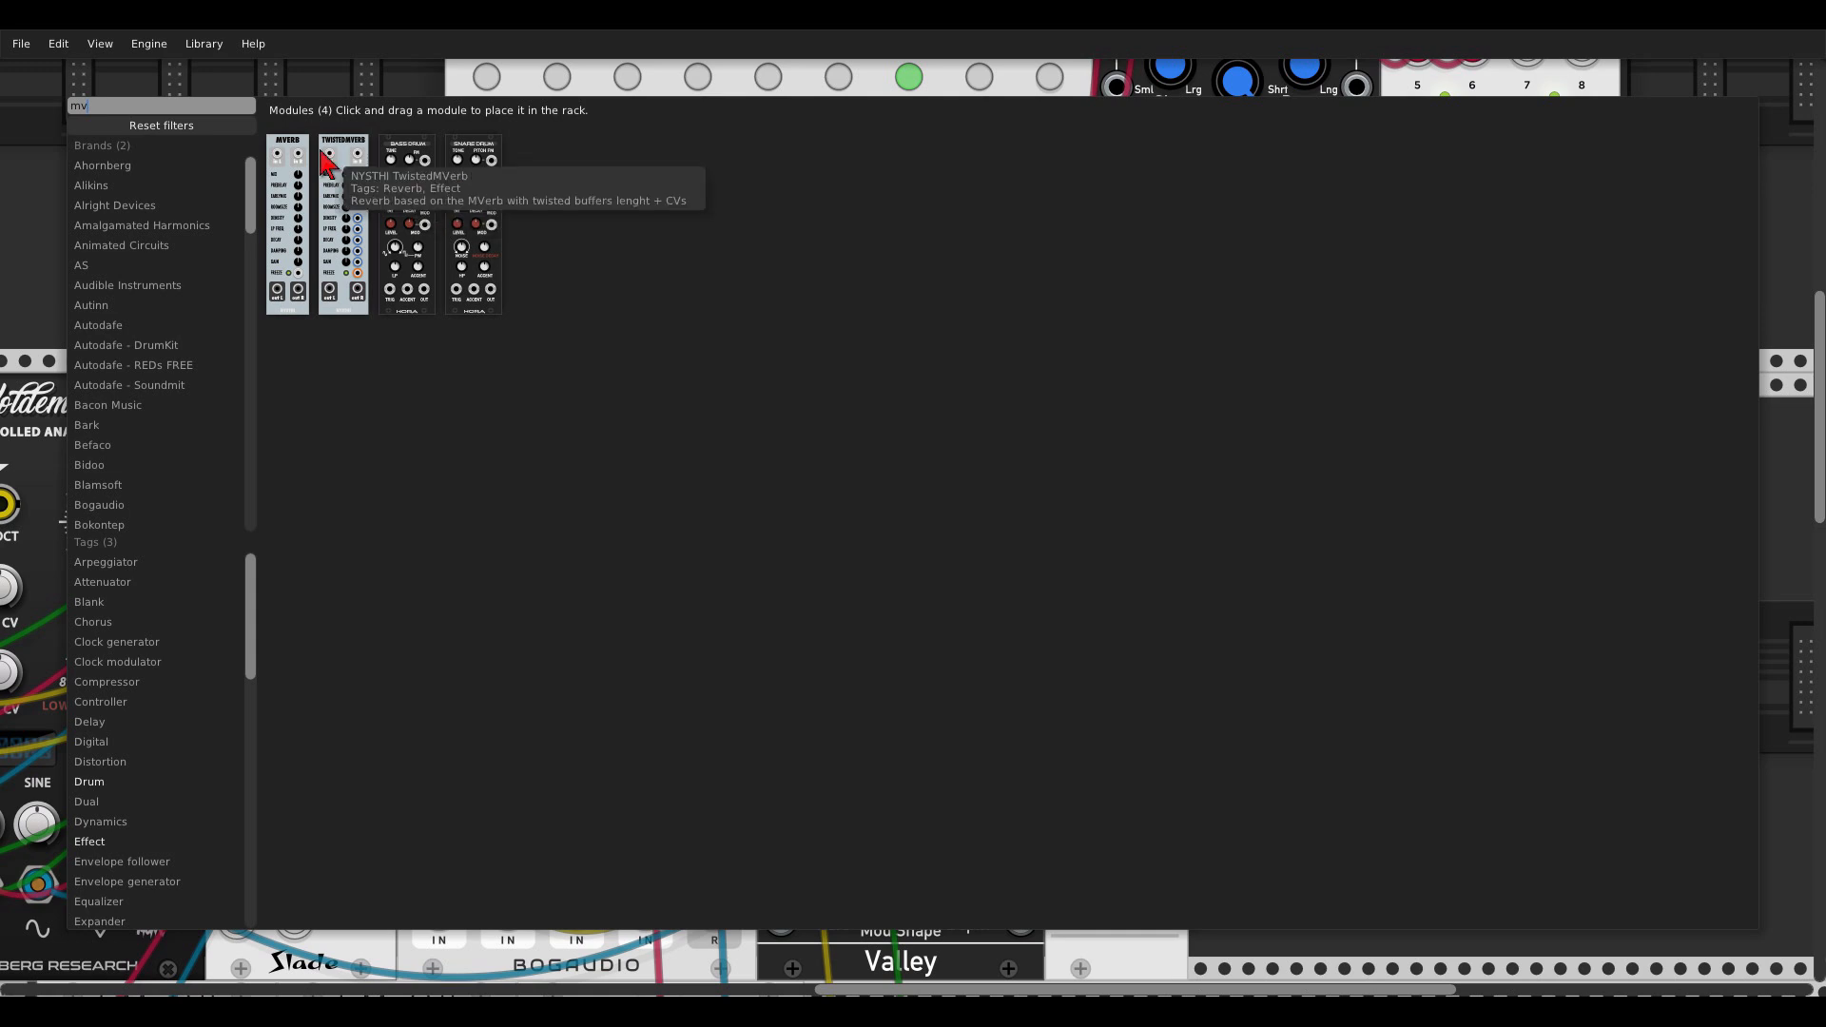
left_click(345, 176)
scroll(1046, 459, "down", 2)
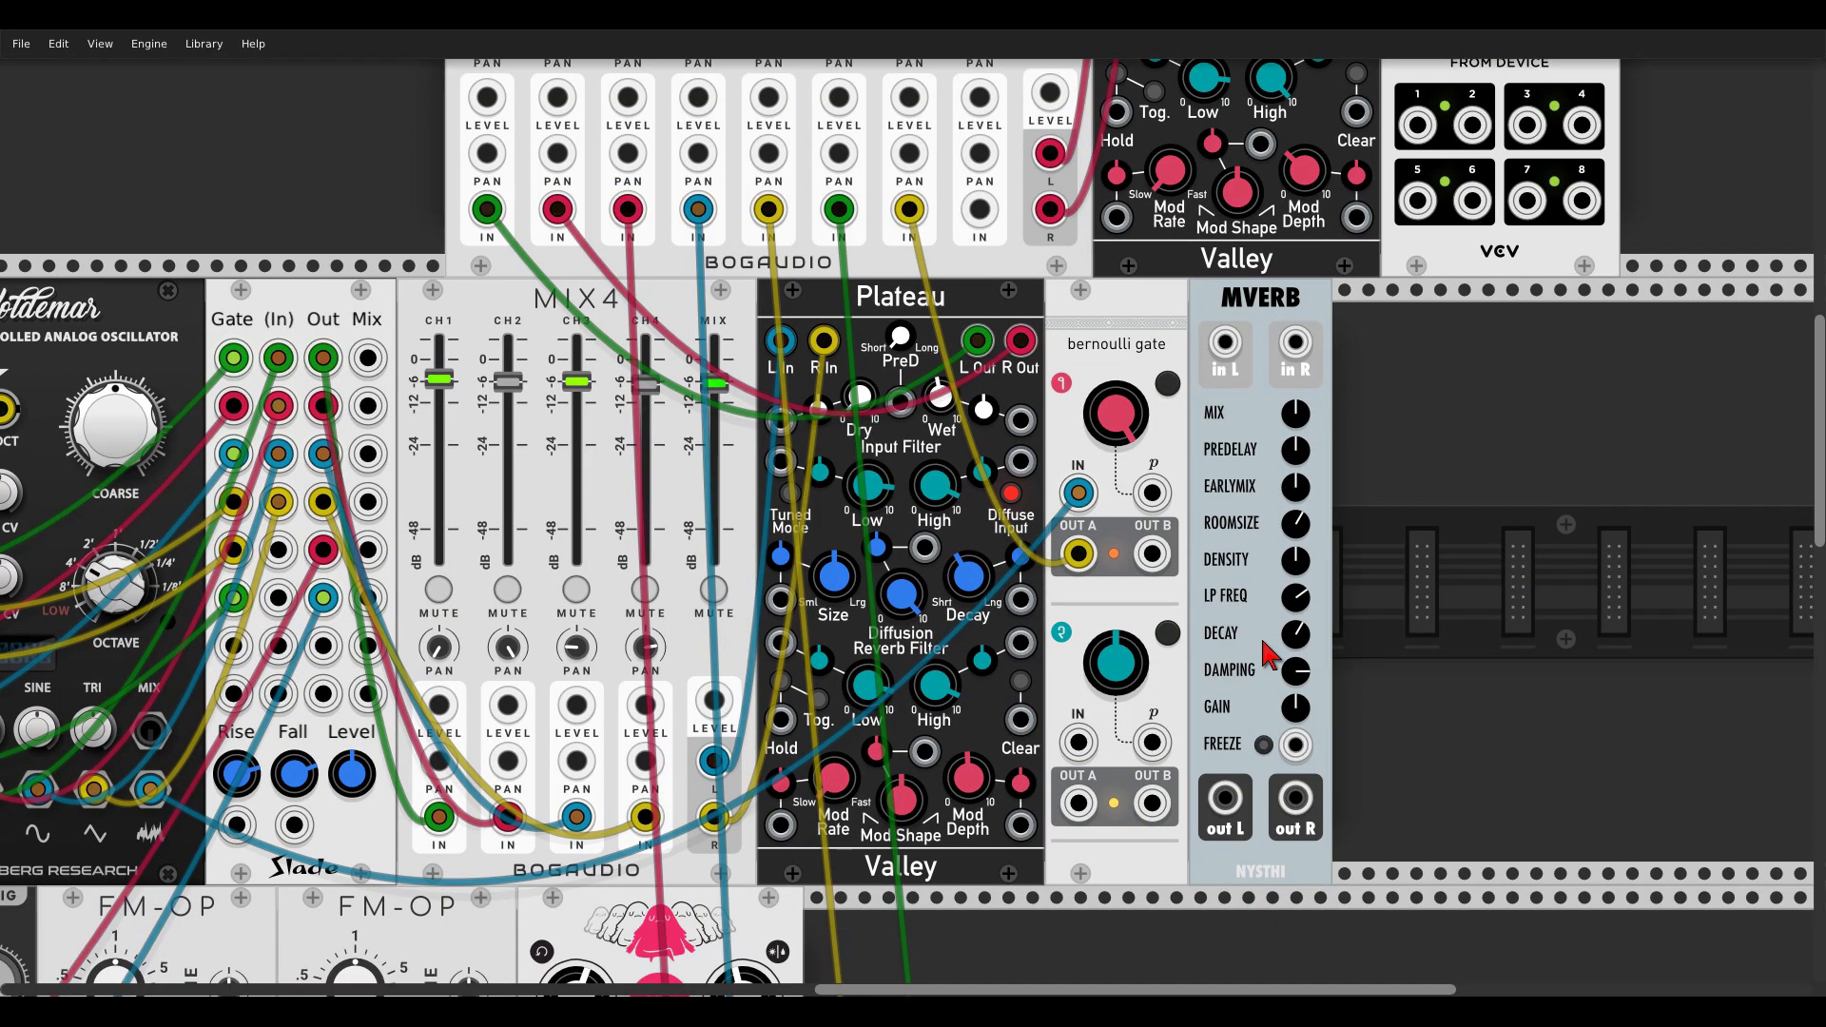
left_click_drag(1081, 556, 1225, 342)
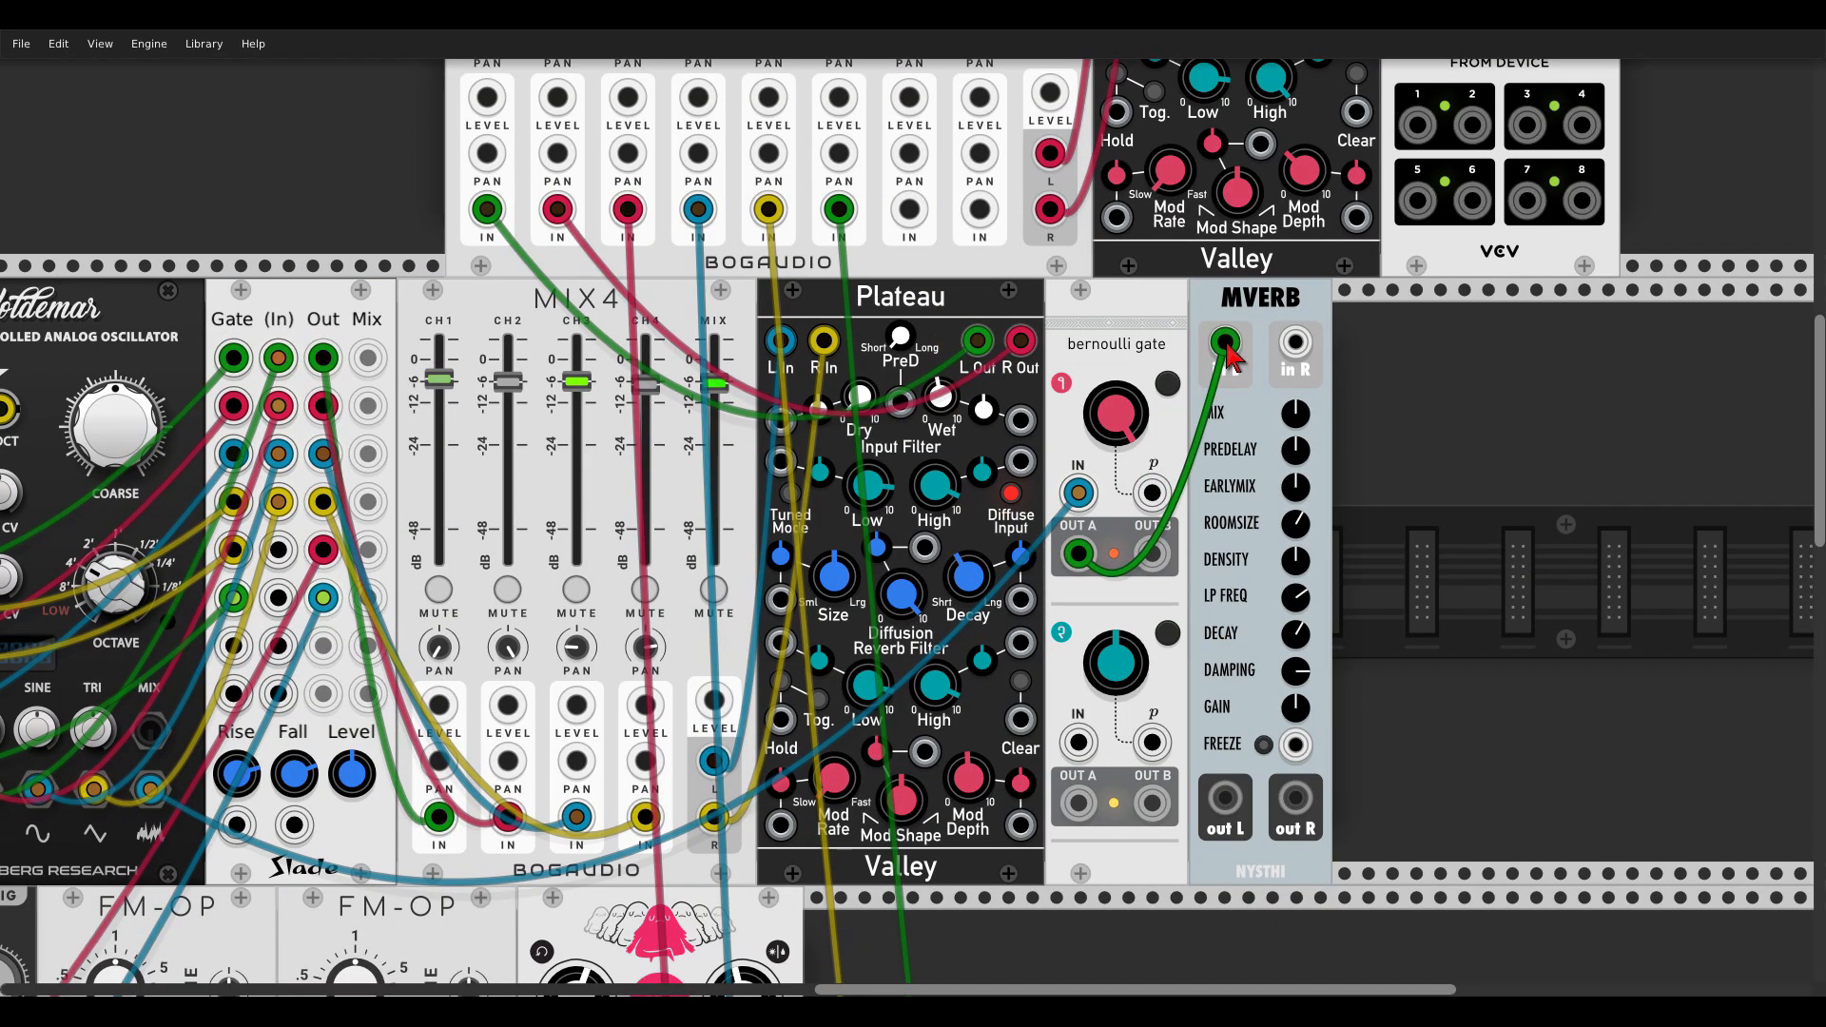
Step: Patch MVerb's left and right outputs to MIX8 channels 7 and 8
scroll(910, 181, "up", 2)
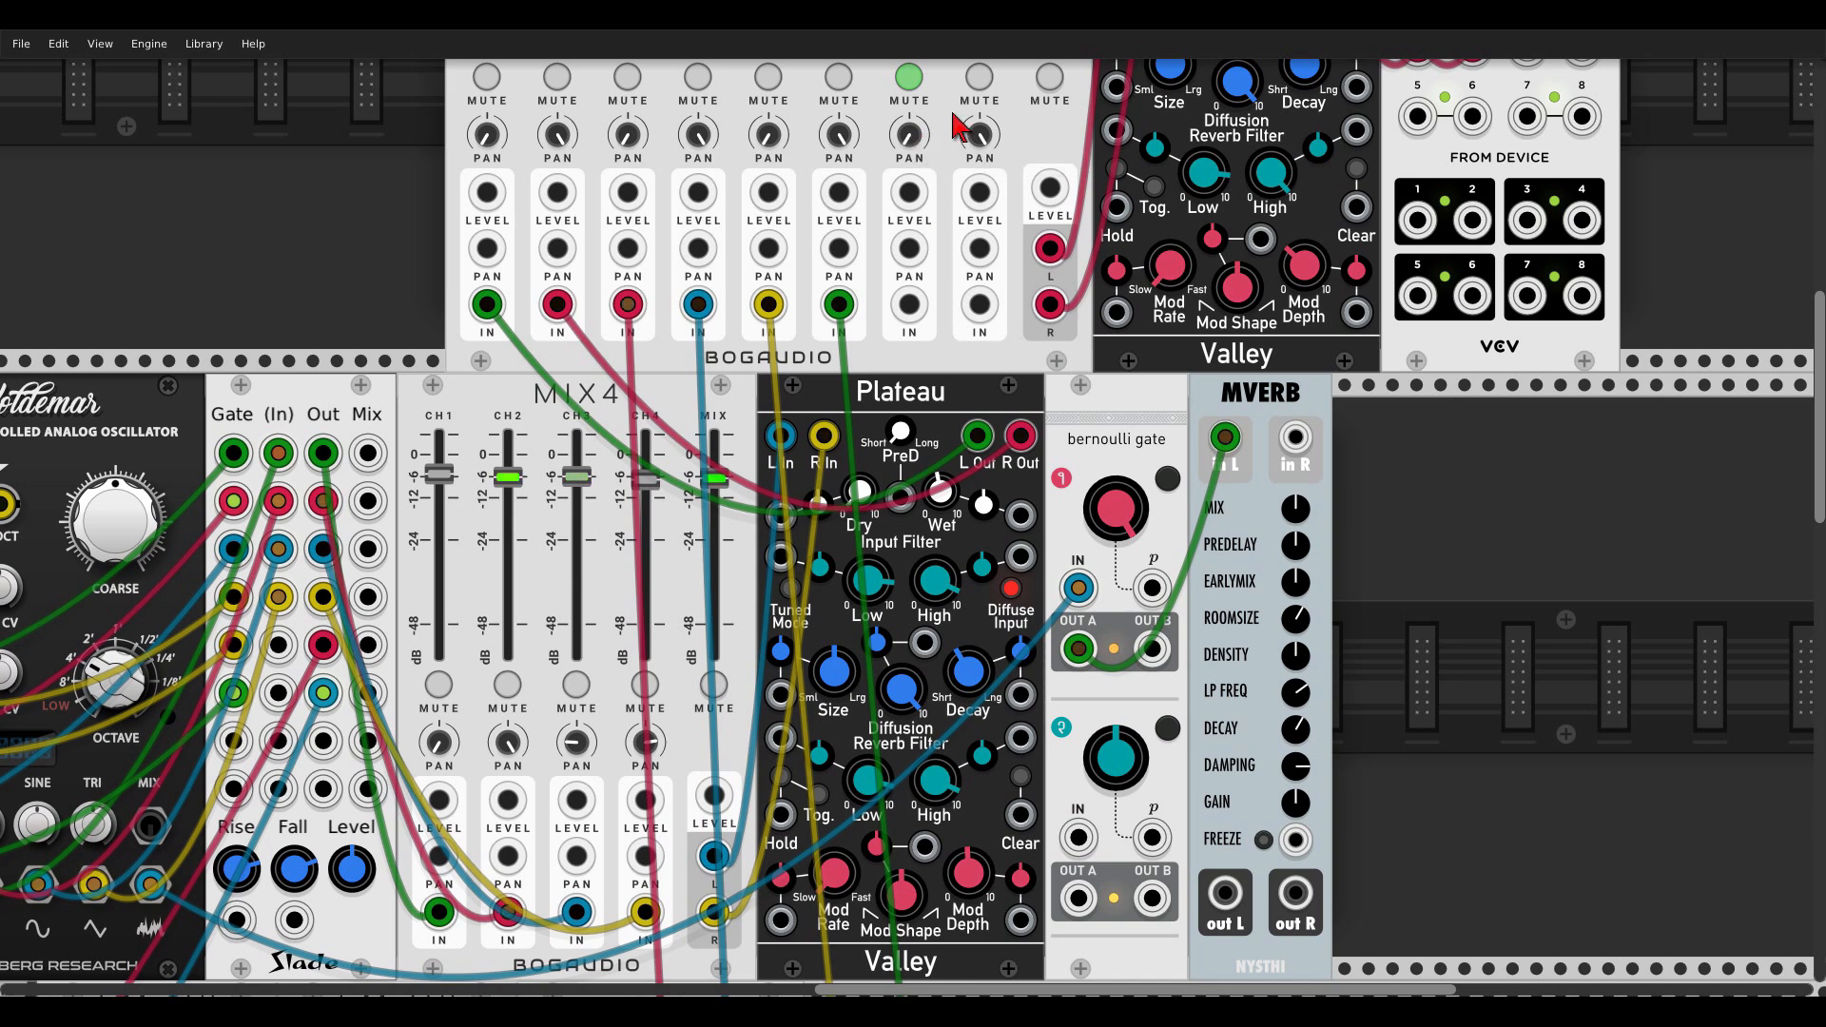
scroll(1265, 740, "down", 3)
left_click_drag(1225, 752, 1295, 852)
Step: Raise MVerb's mix, predelay, early mix, room size and density settings, and set its decay to 0.768
left_click_drag(1294, 472, 1294, 323)
left_click_drag(1294, 506, 1294, 628)
left_click_drag(1301, 544, 1300, 447)
left_click_drag(1296, 577, 1296, 550)
left_click_drag(1295, 612, 1295, 594)
left_click_drag(1296, 466, 1297, 509)
mouse_move(1297, 578)
left_mouse_down()
mouse_move(1296, 613)
mouse_move(1297, 543)
left_mouse_up()
left_click_drag(1297, 693, 1297, 604)
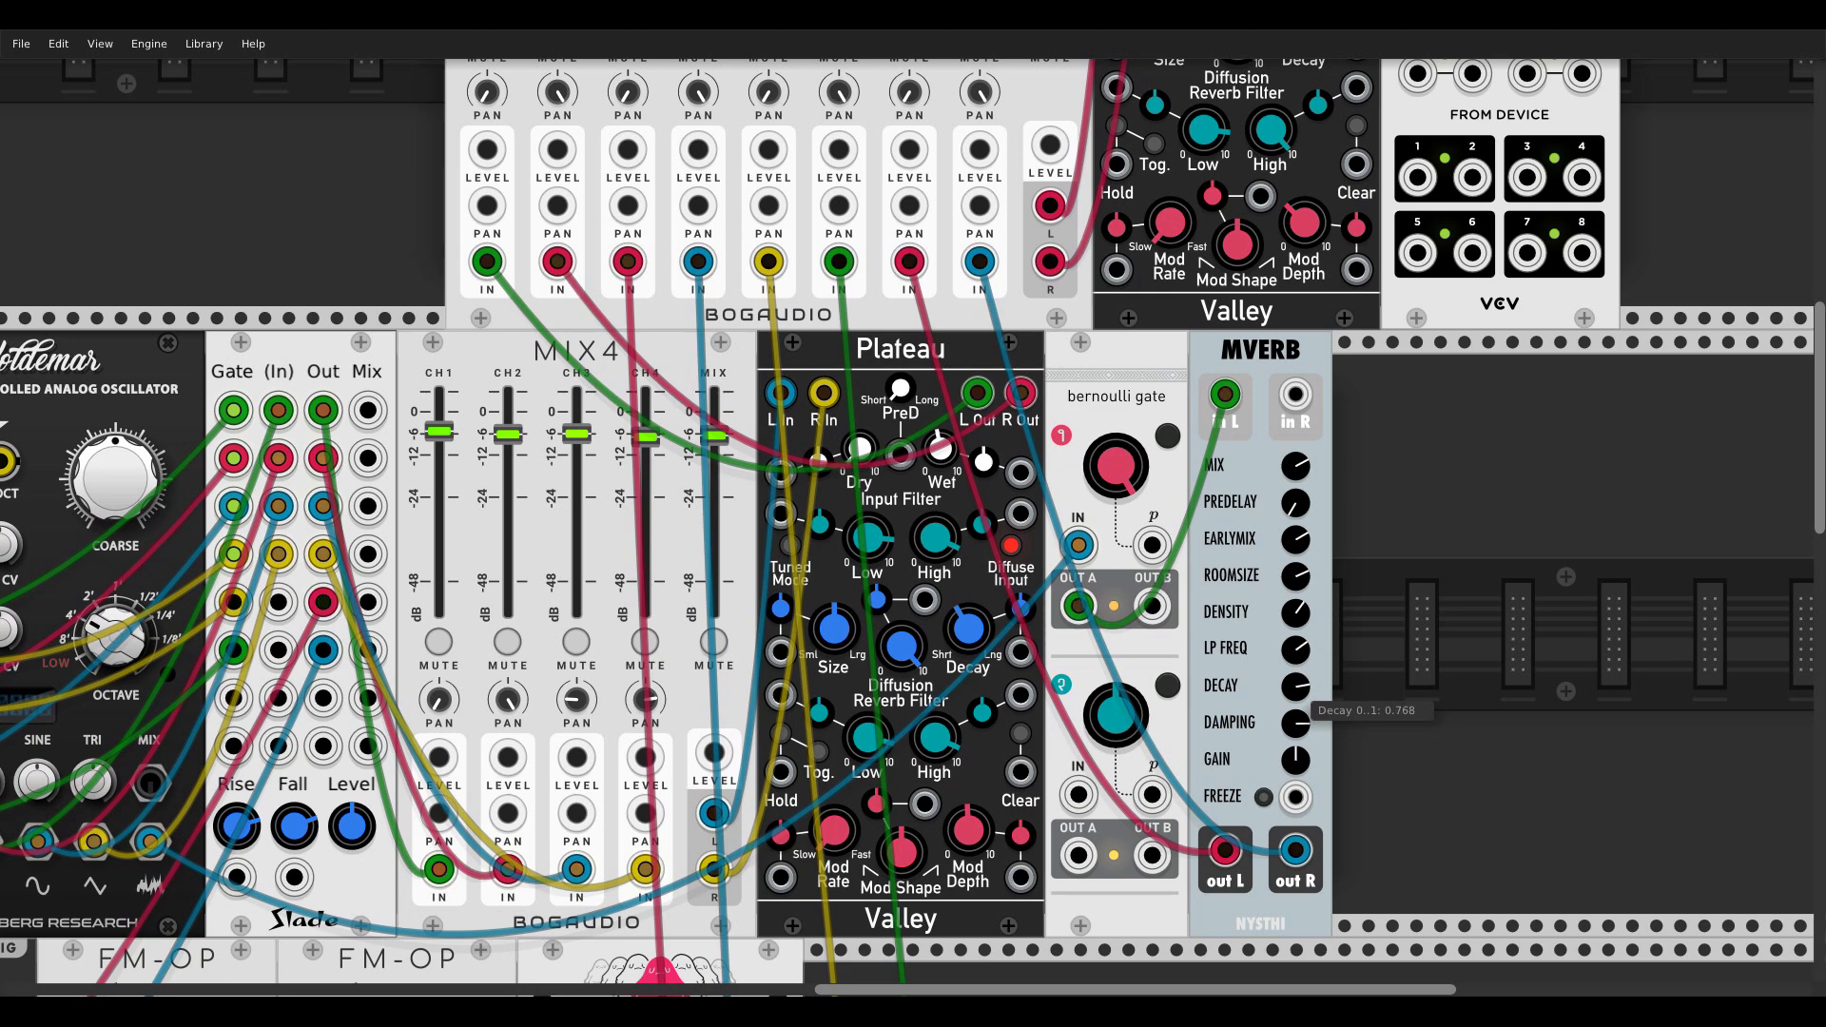
Step: Unmute MIX8 channels 7 and 8 that carry the MVerb outputs
scroll(934, 286, "down", 2)
scroll(934, 293, "up", 4)
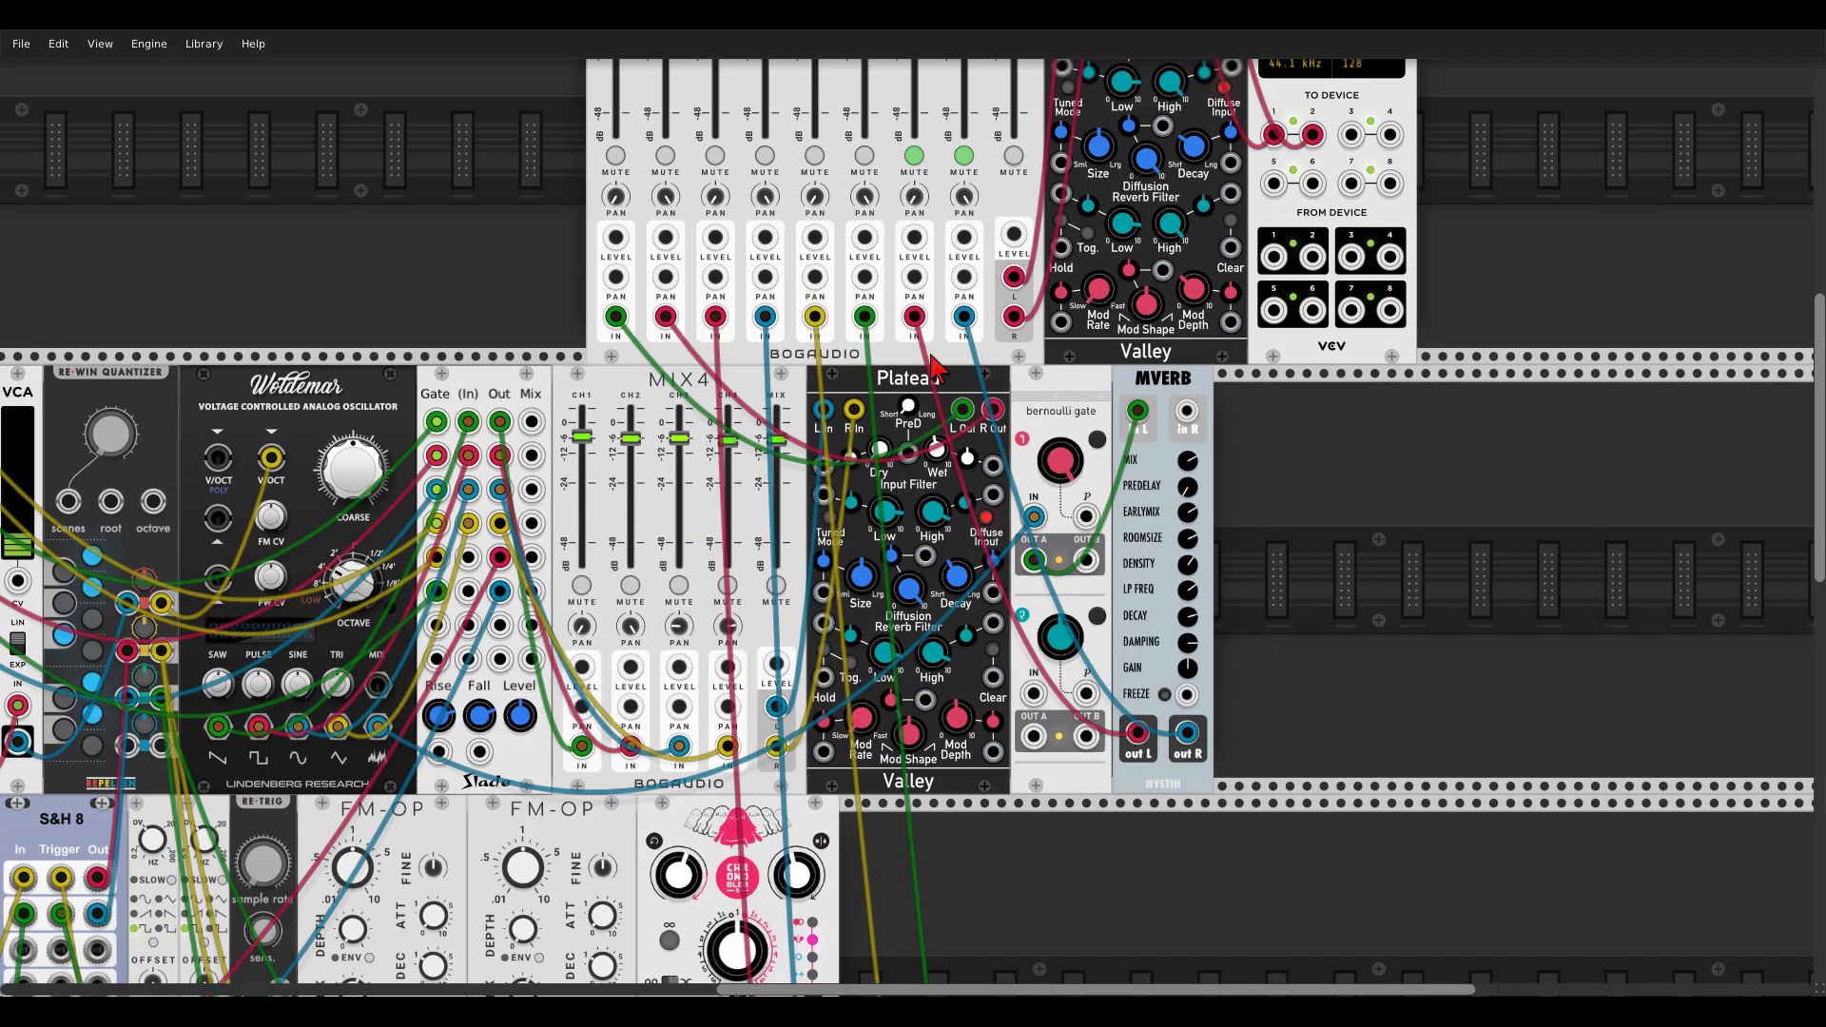
left_click(914, 299)
left_click(965, 300)
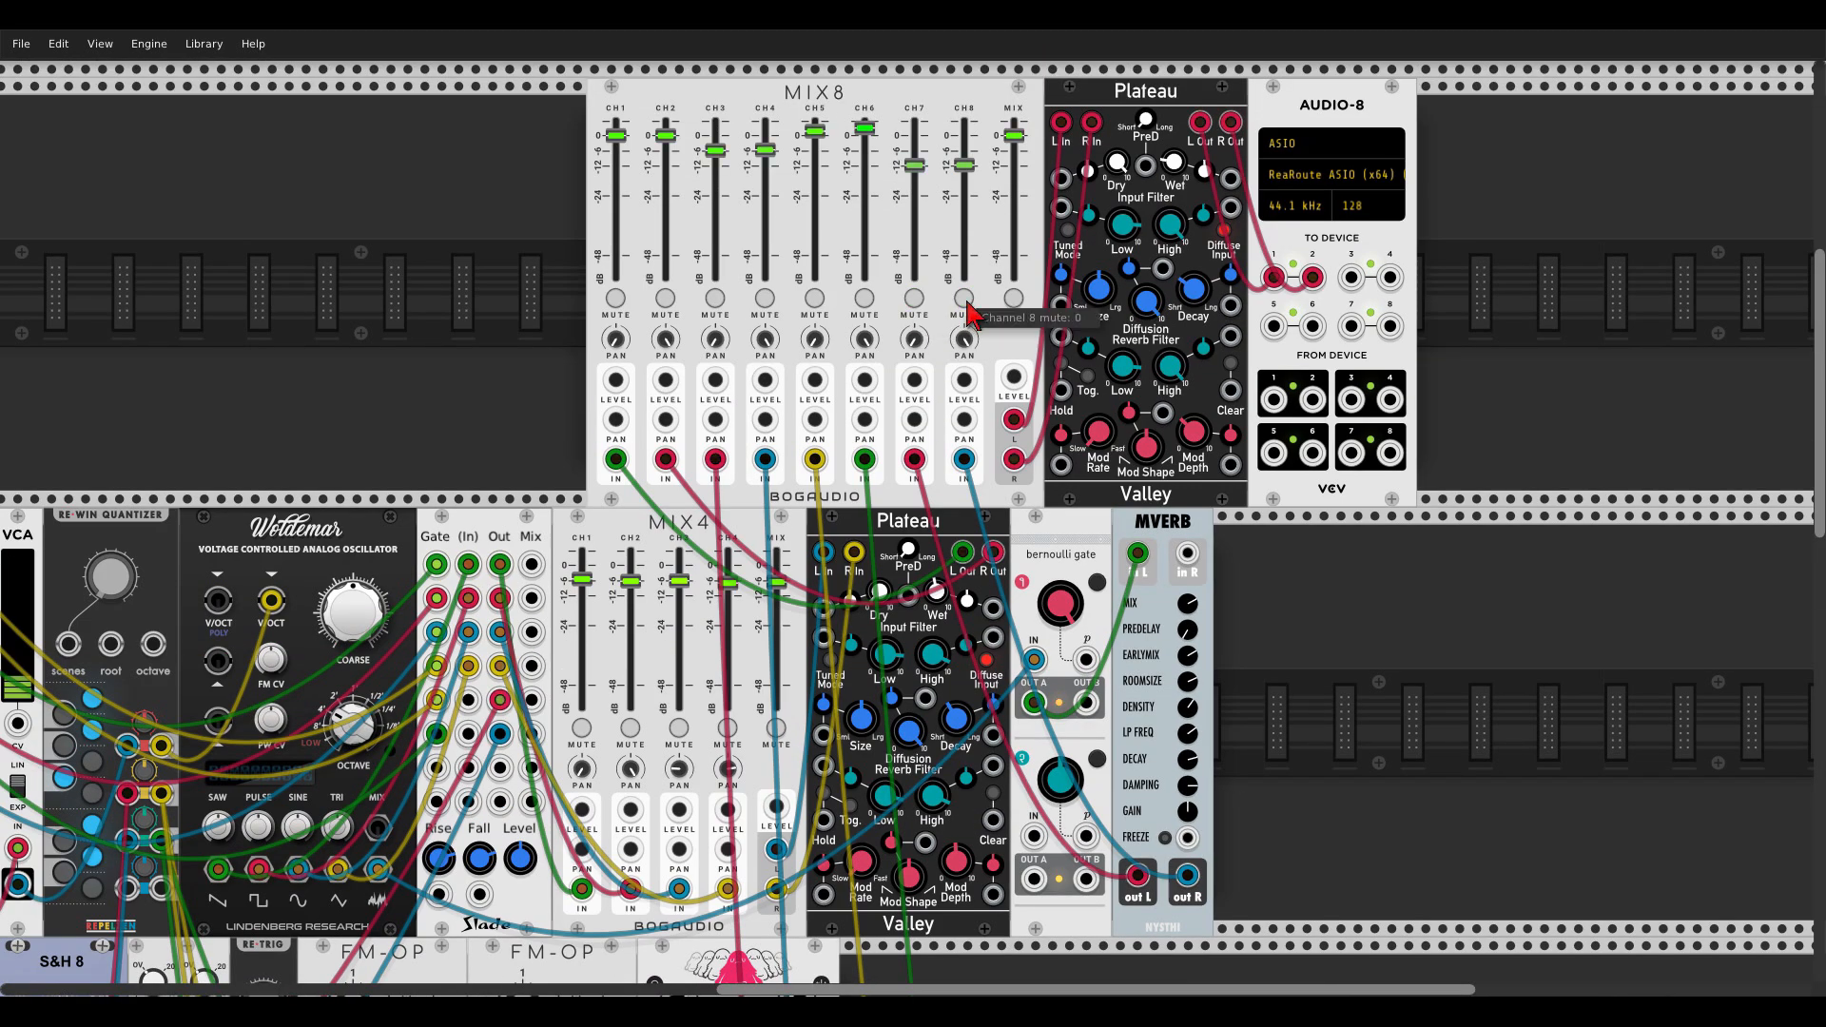
Step: Save the patch and adjust XFX Wave's noise amount
scroll(1284, 517, "down", 5)
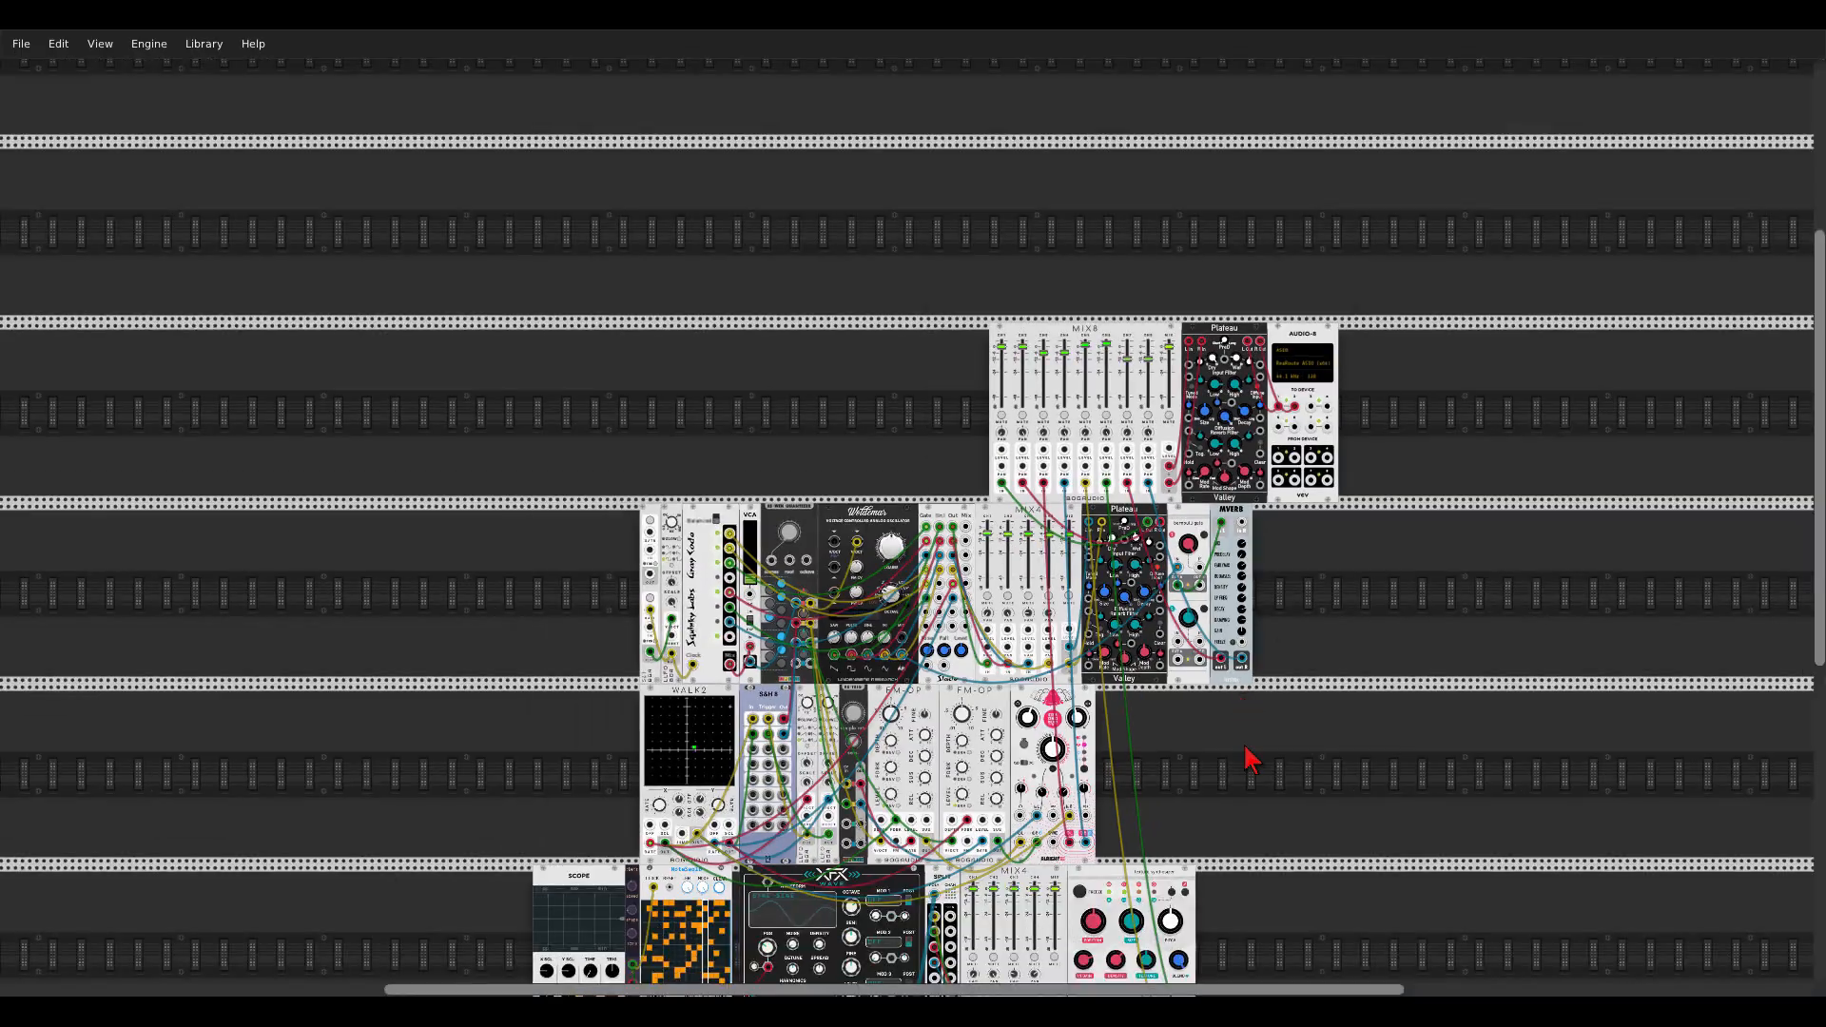
scroll(1217, 475, "up", 3)
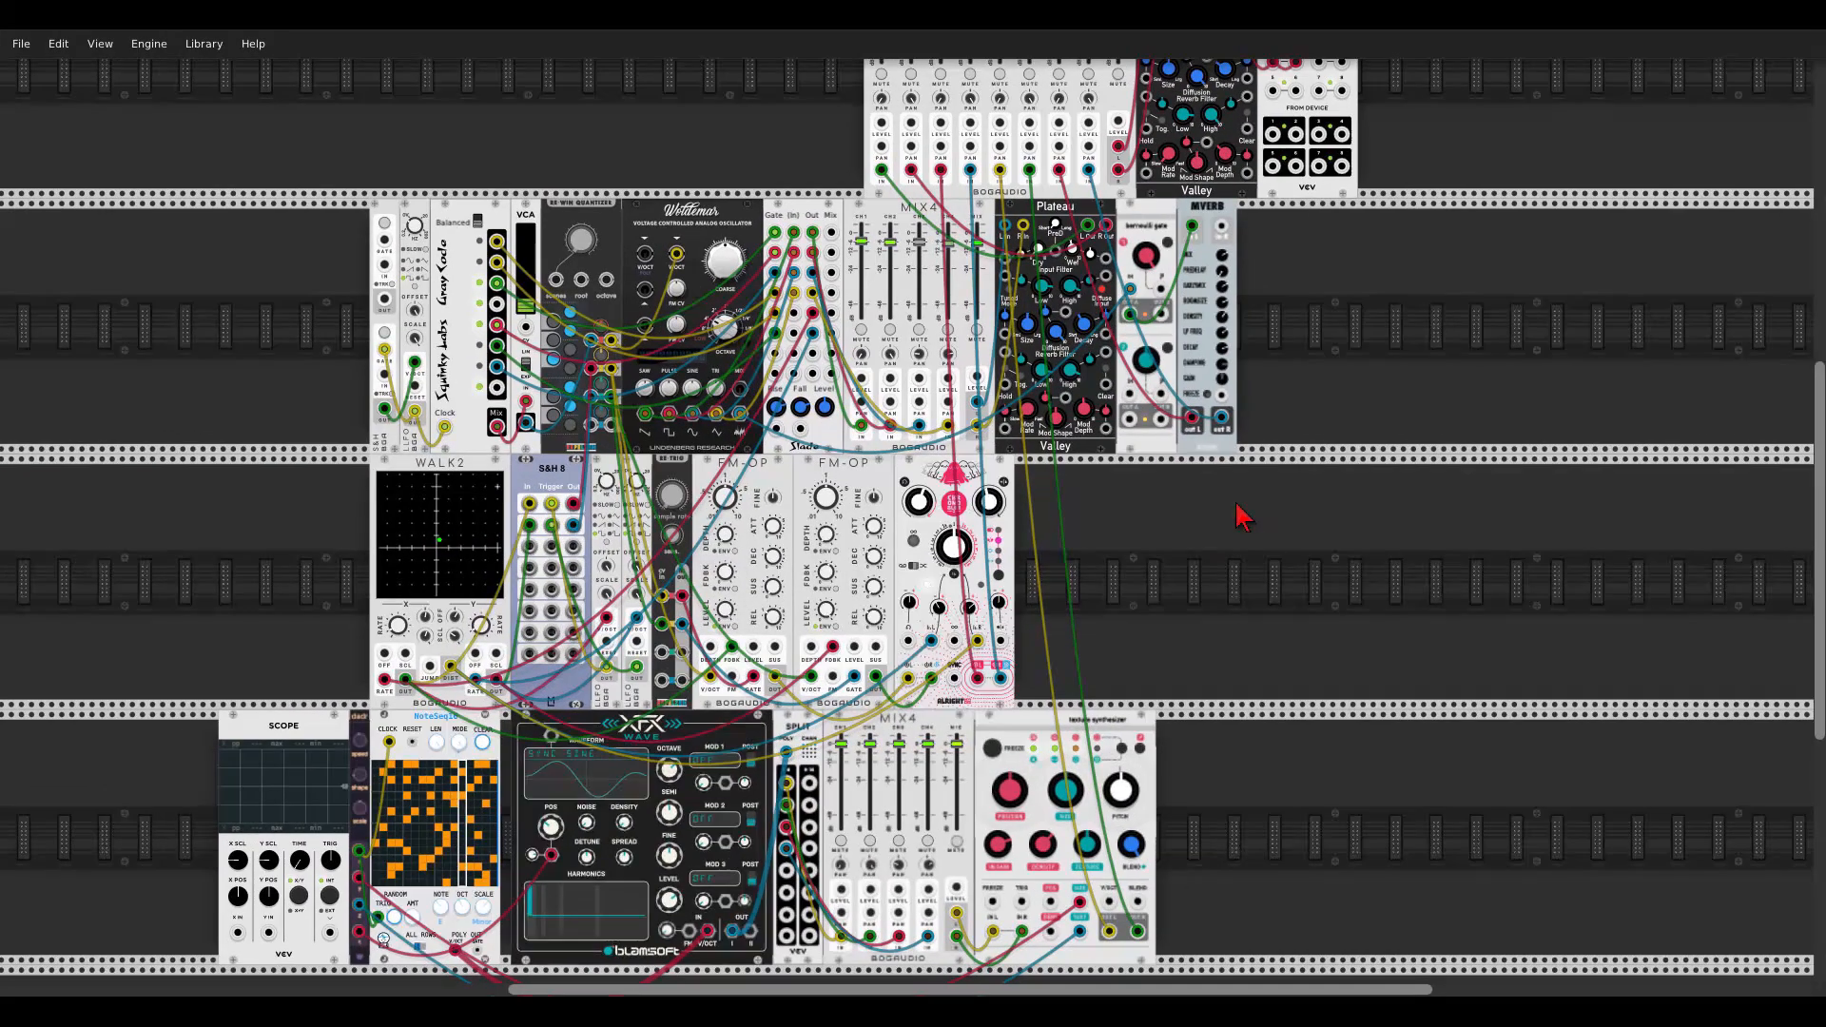
left_click(26, 45)
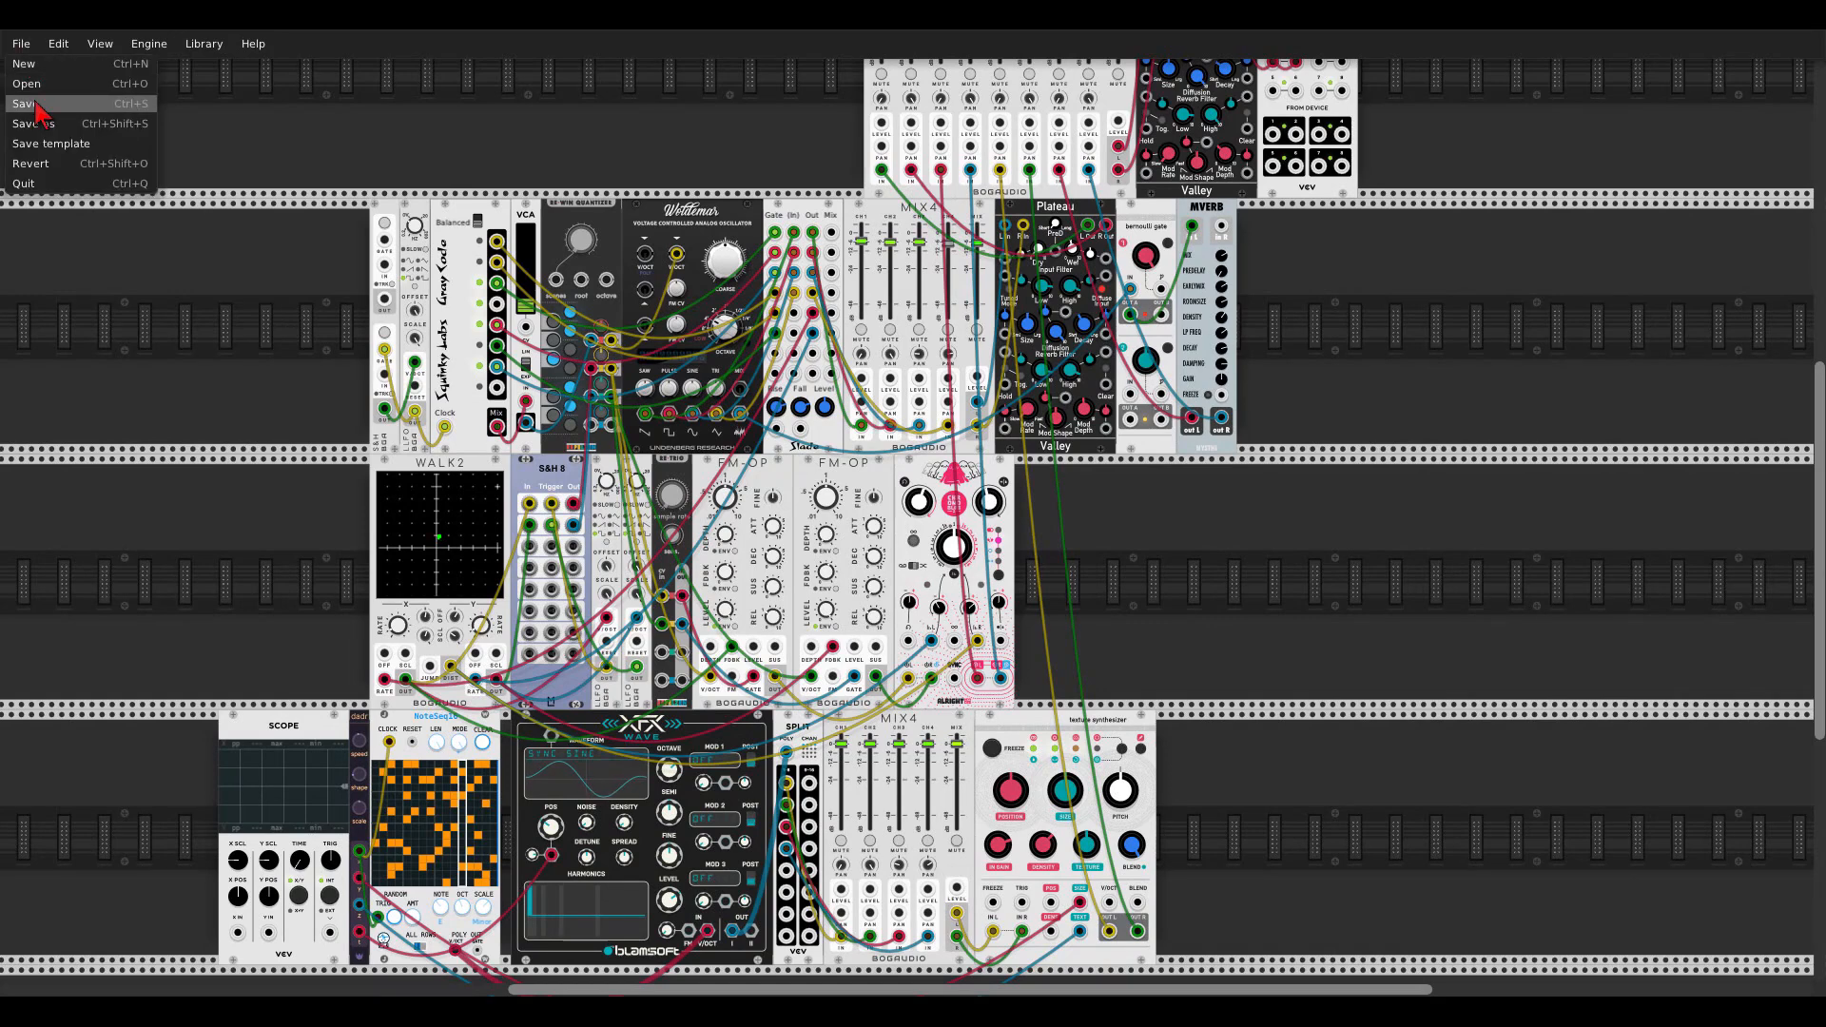
left_click(36, 102)
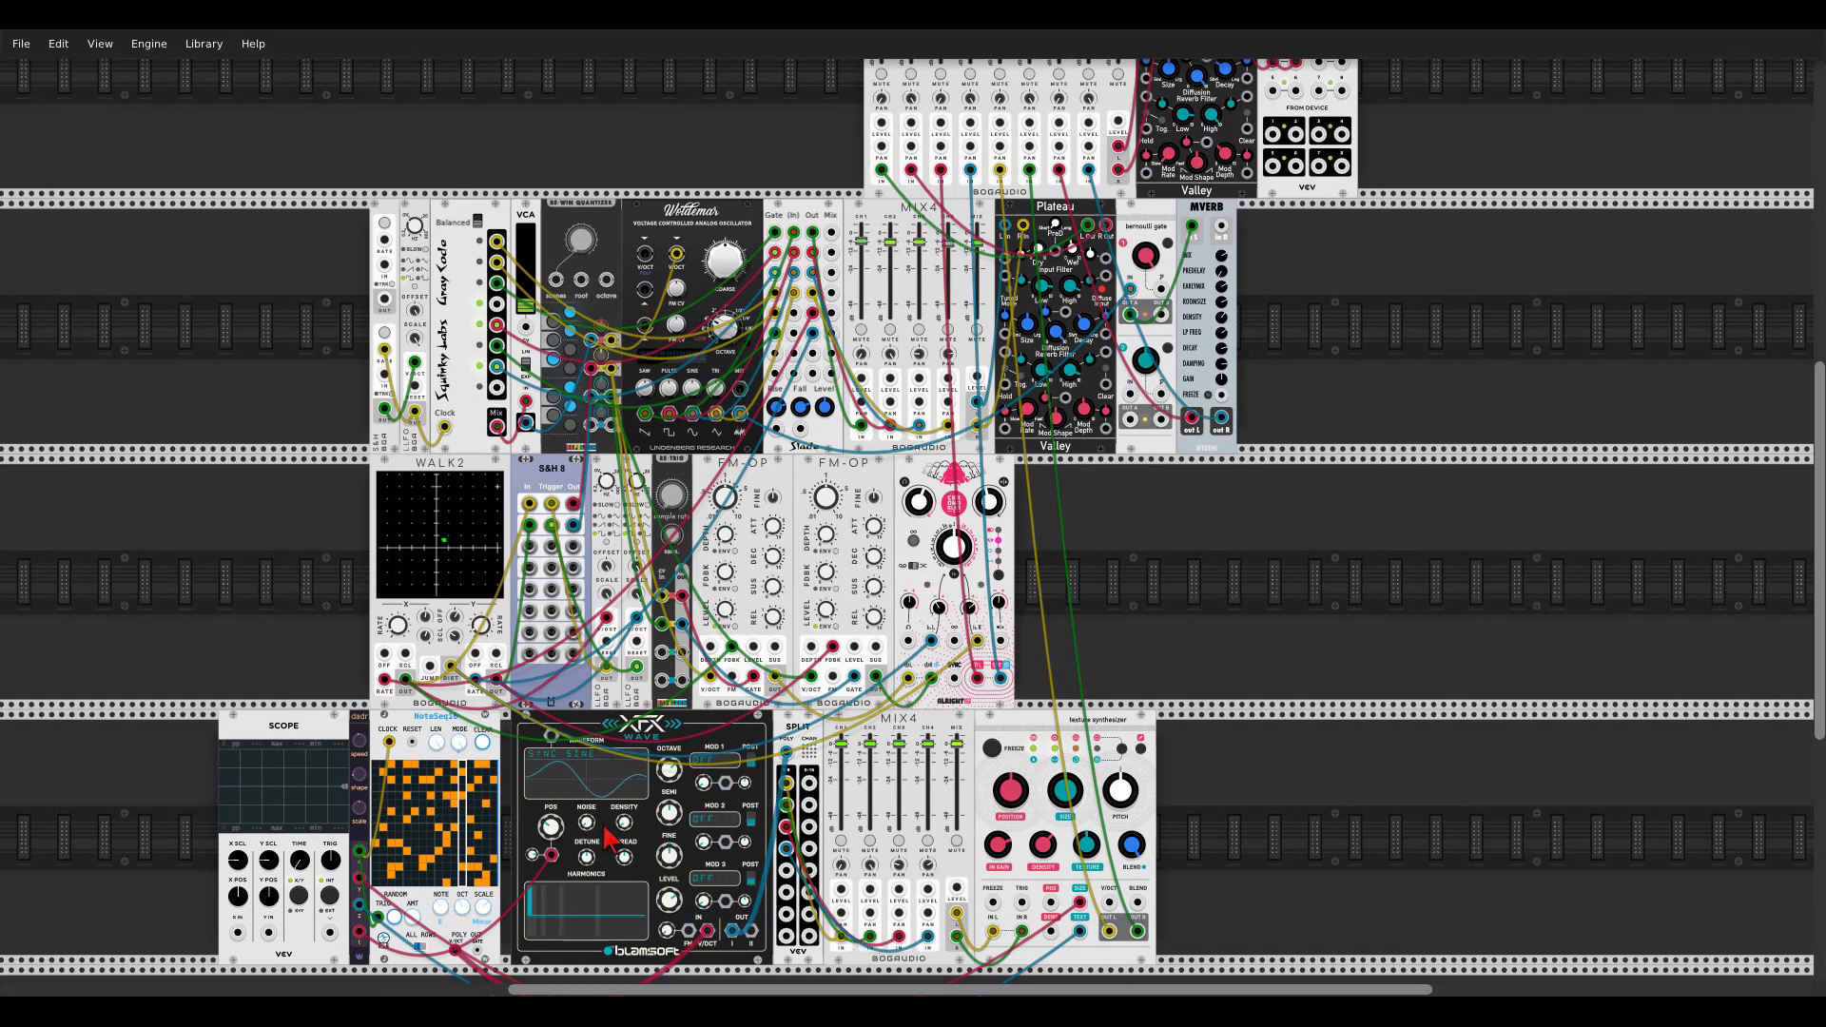
mouse_move(588, 833)
mouse_move(587, 835)
left_mouse_down()
mouse_move(587, 796)
mouse_move(587, 822)
left_mouse_up()
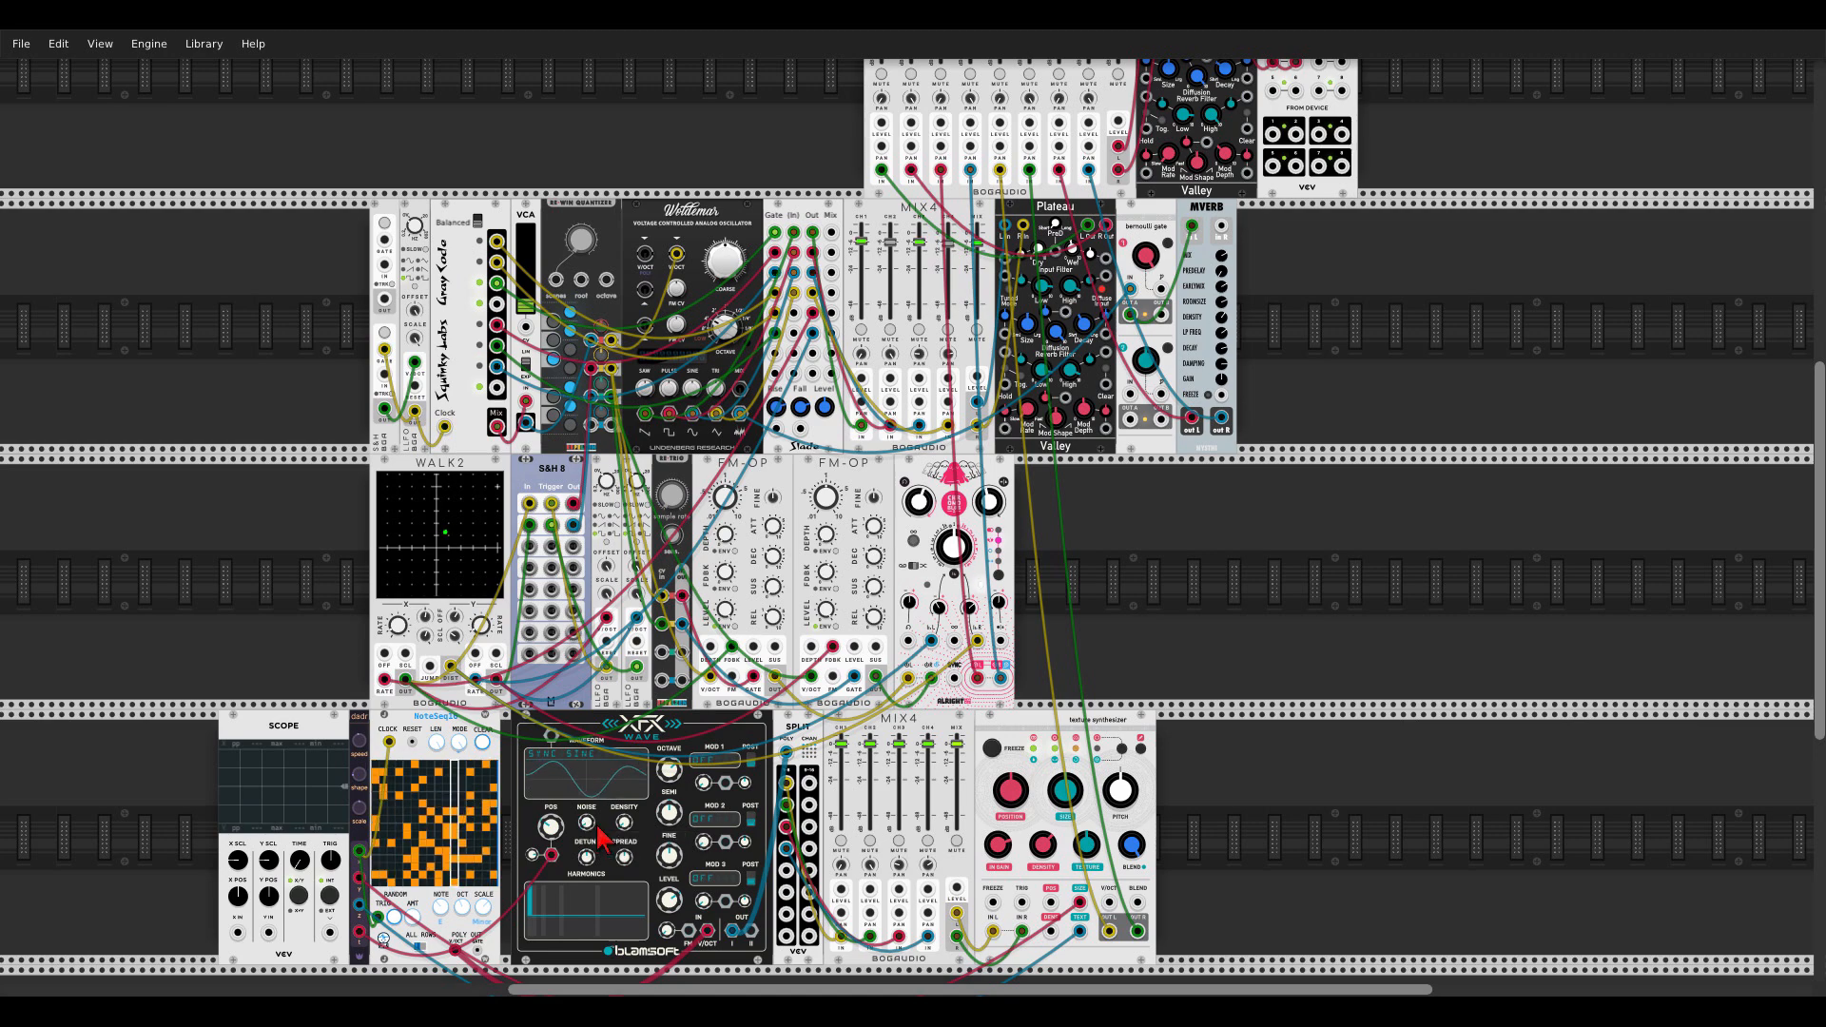
Step: Set the Chronoblob delay's feedback to 85.933%
scroll(1121, 640, "up", 4)
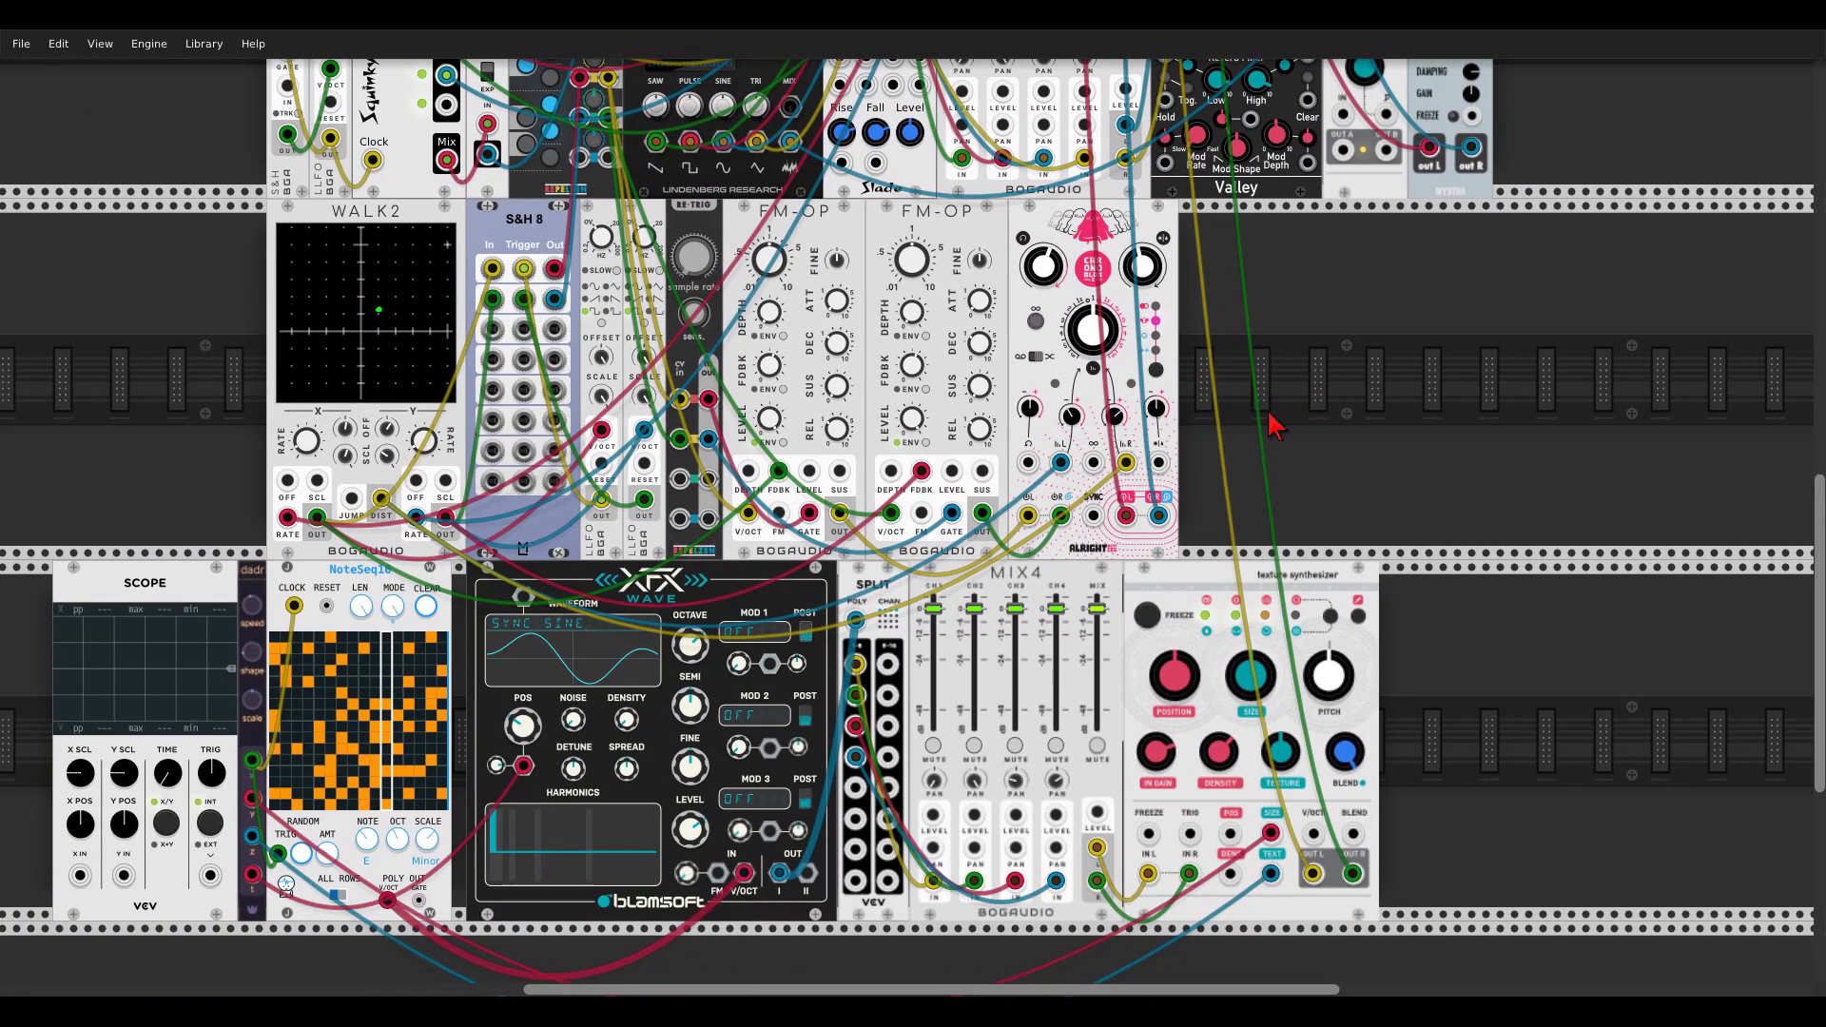
left_click_drag(1093, 328, 1093, 313)
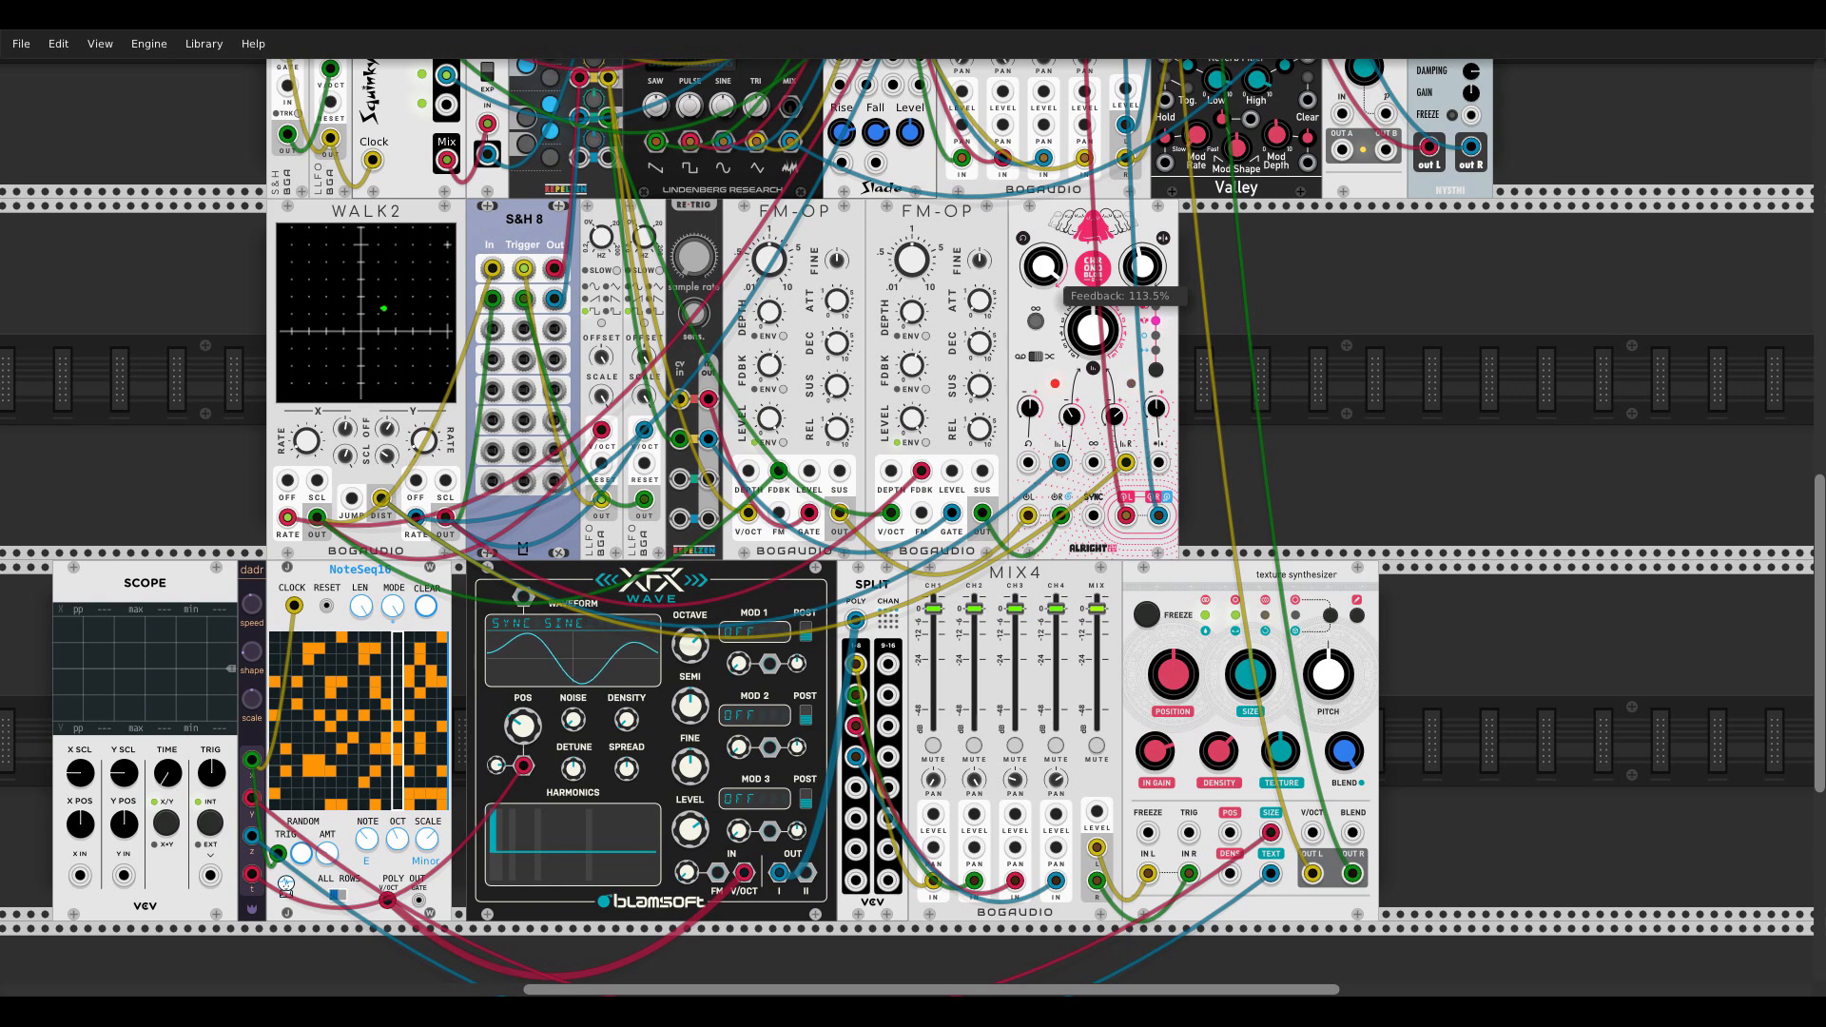
left_click_drag(1043, 266, 1093, 350)
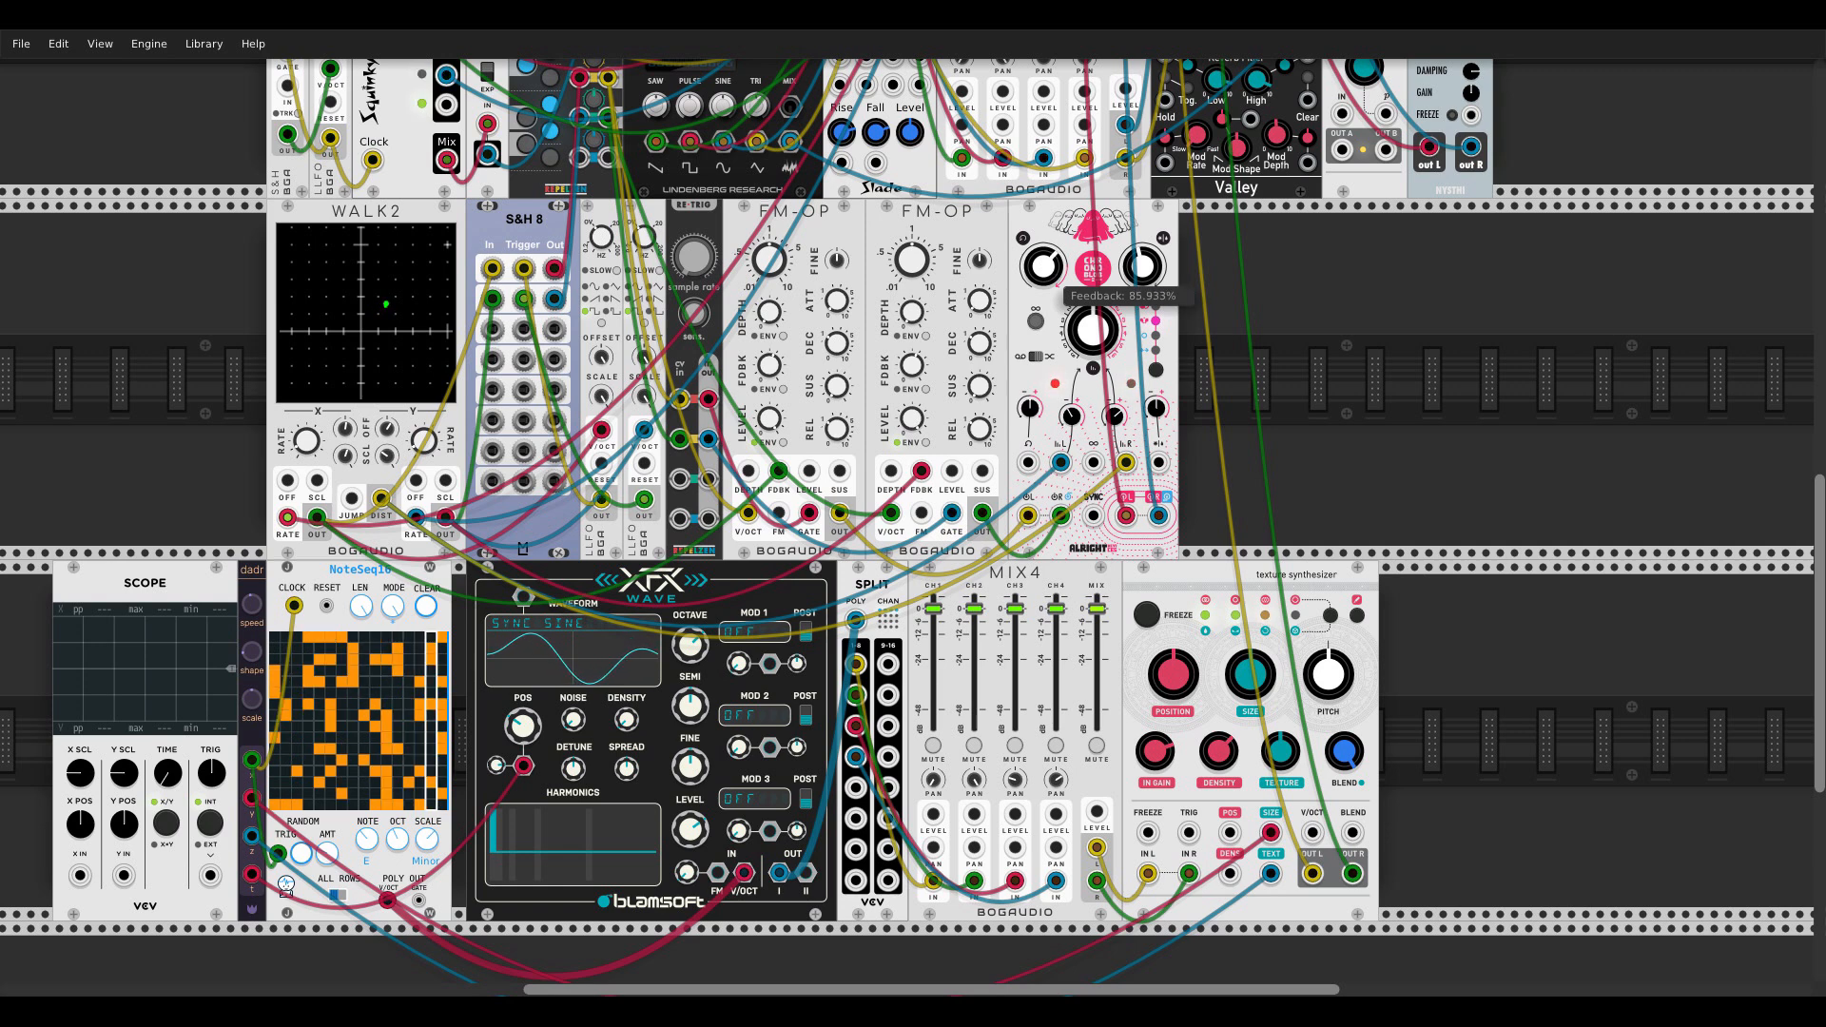
scroll(1180, 333, "down", 2)
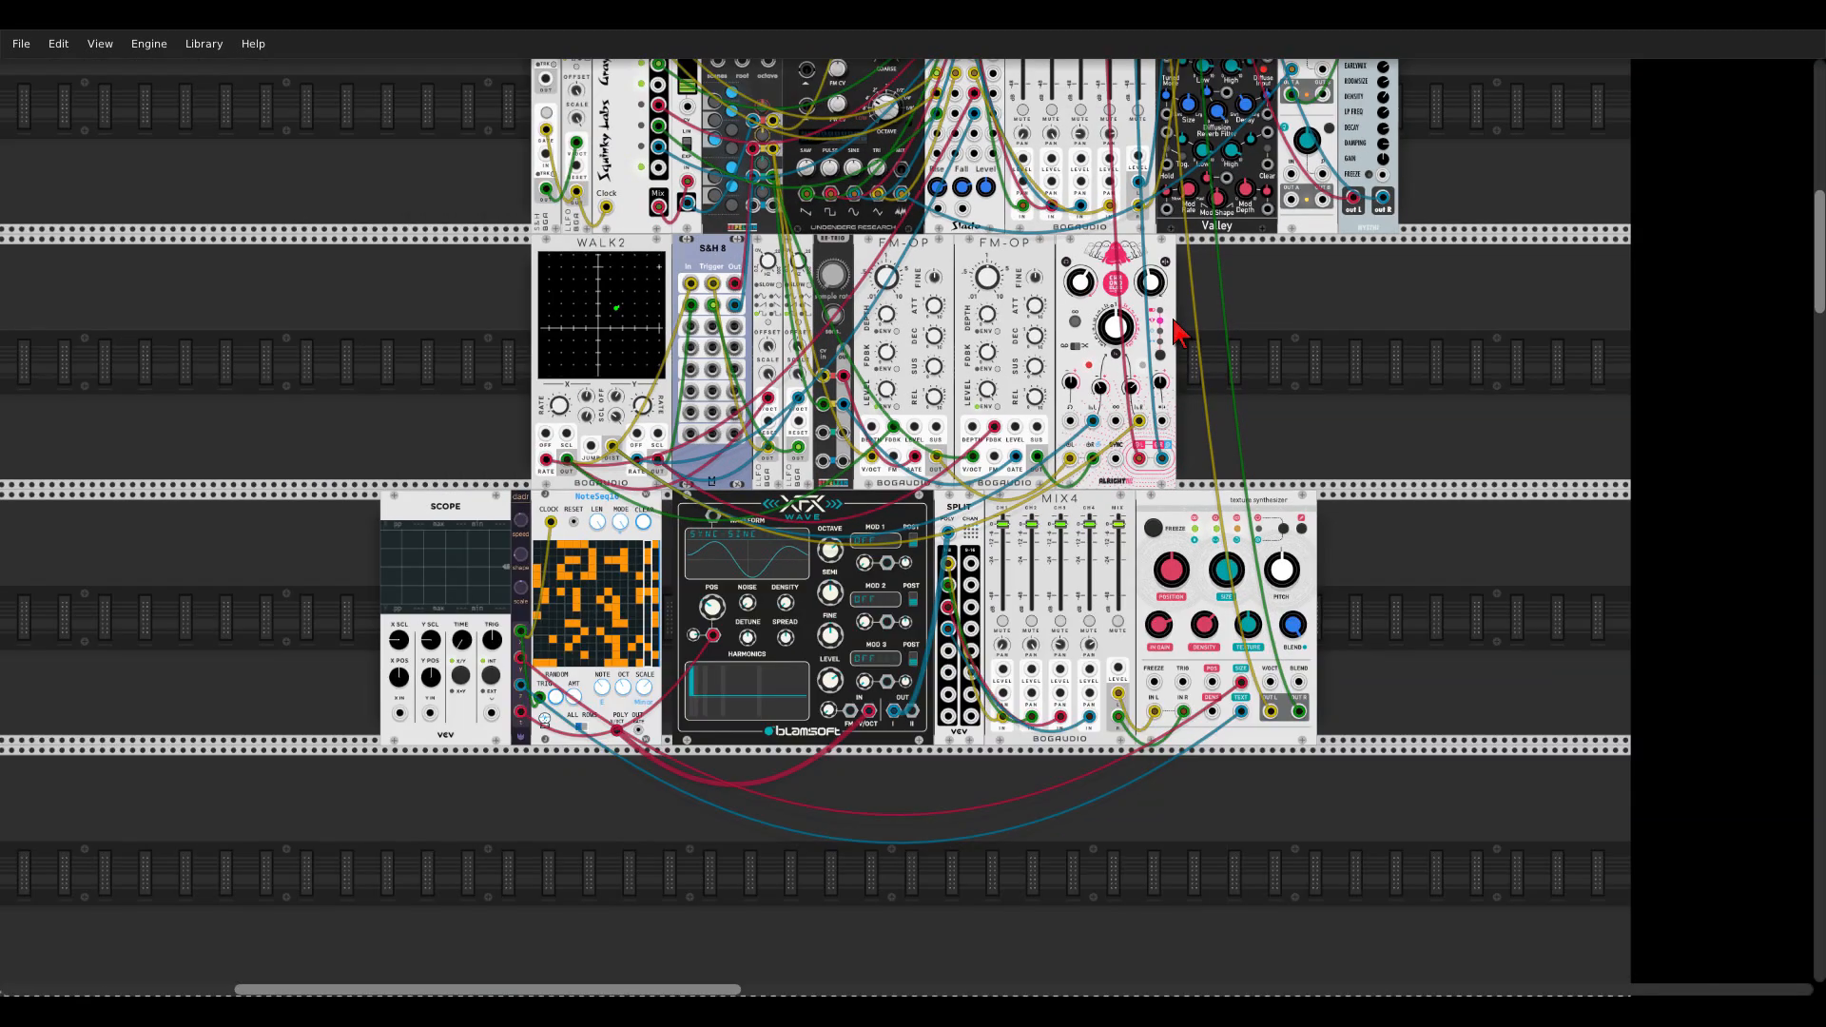
Step: Set the Texture Synthesizer's density to about 0.63
left_click_drag(1330, 301, 1189, 436)
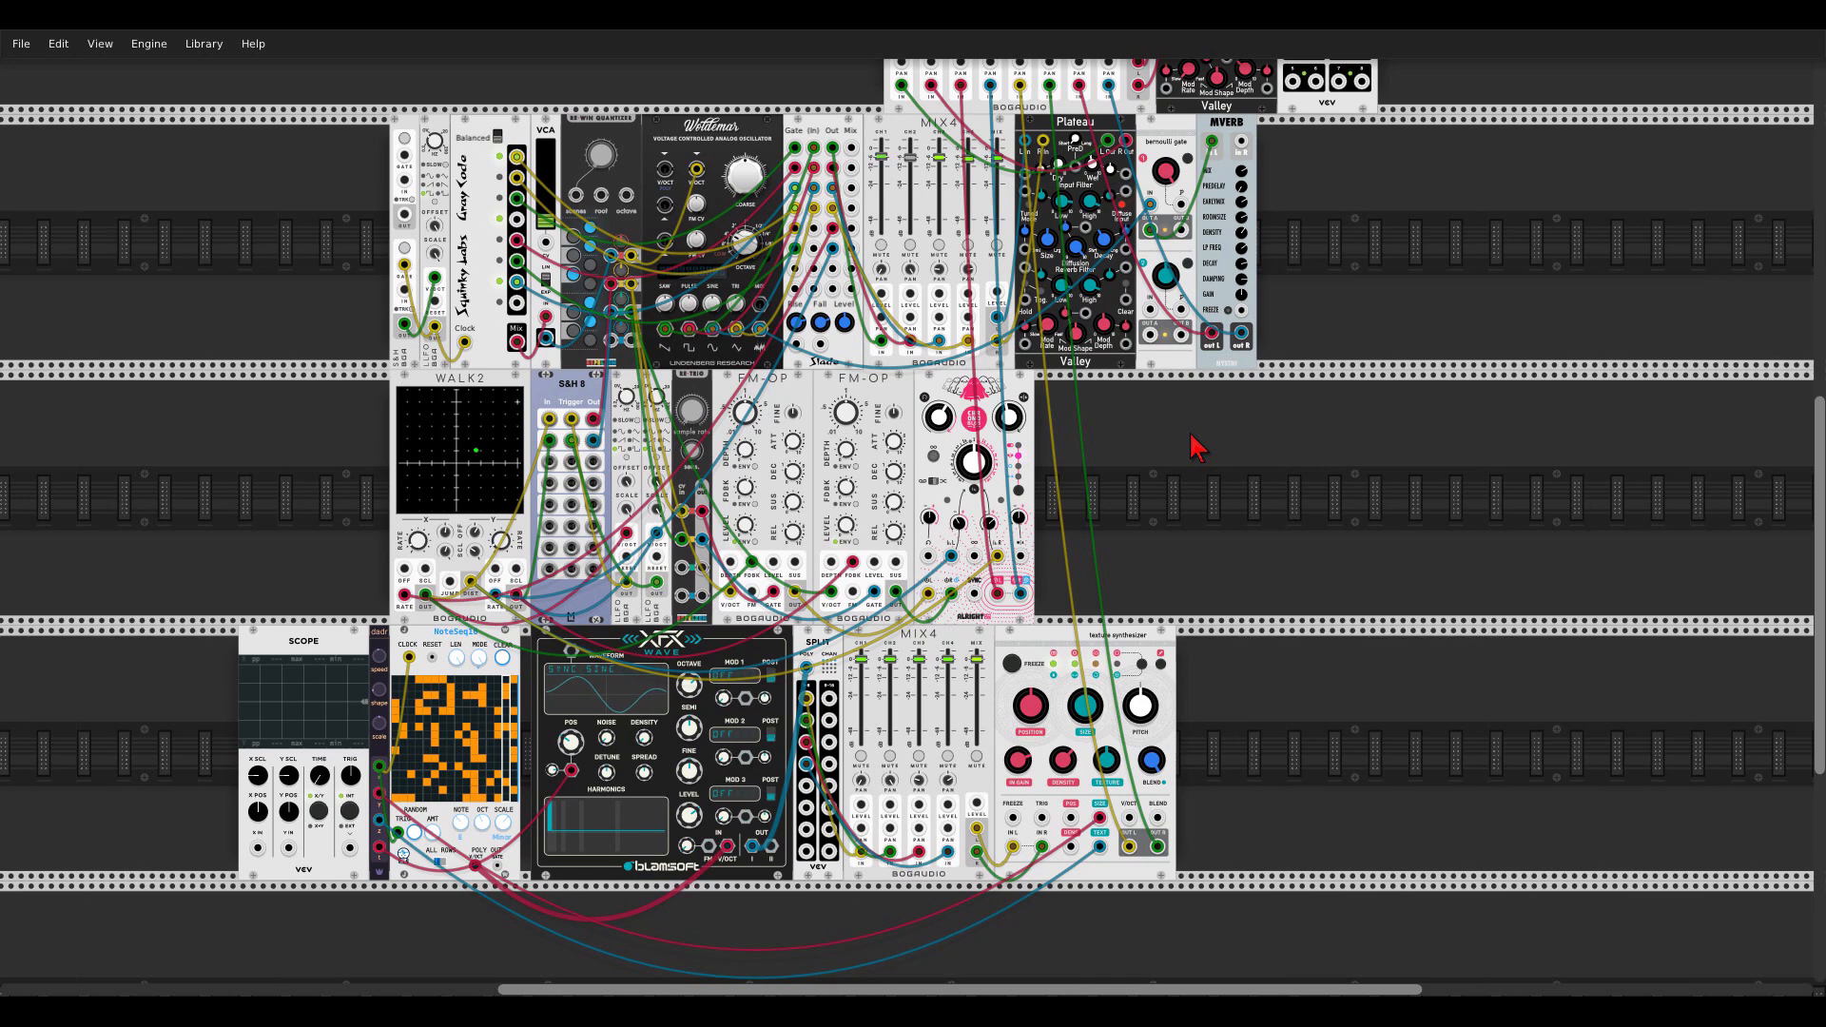
left_click_drag(1064, 762, 1063, 747)
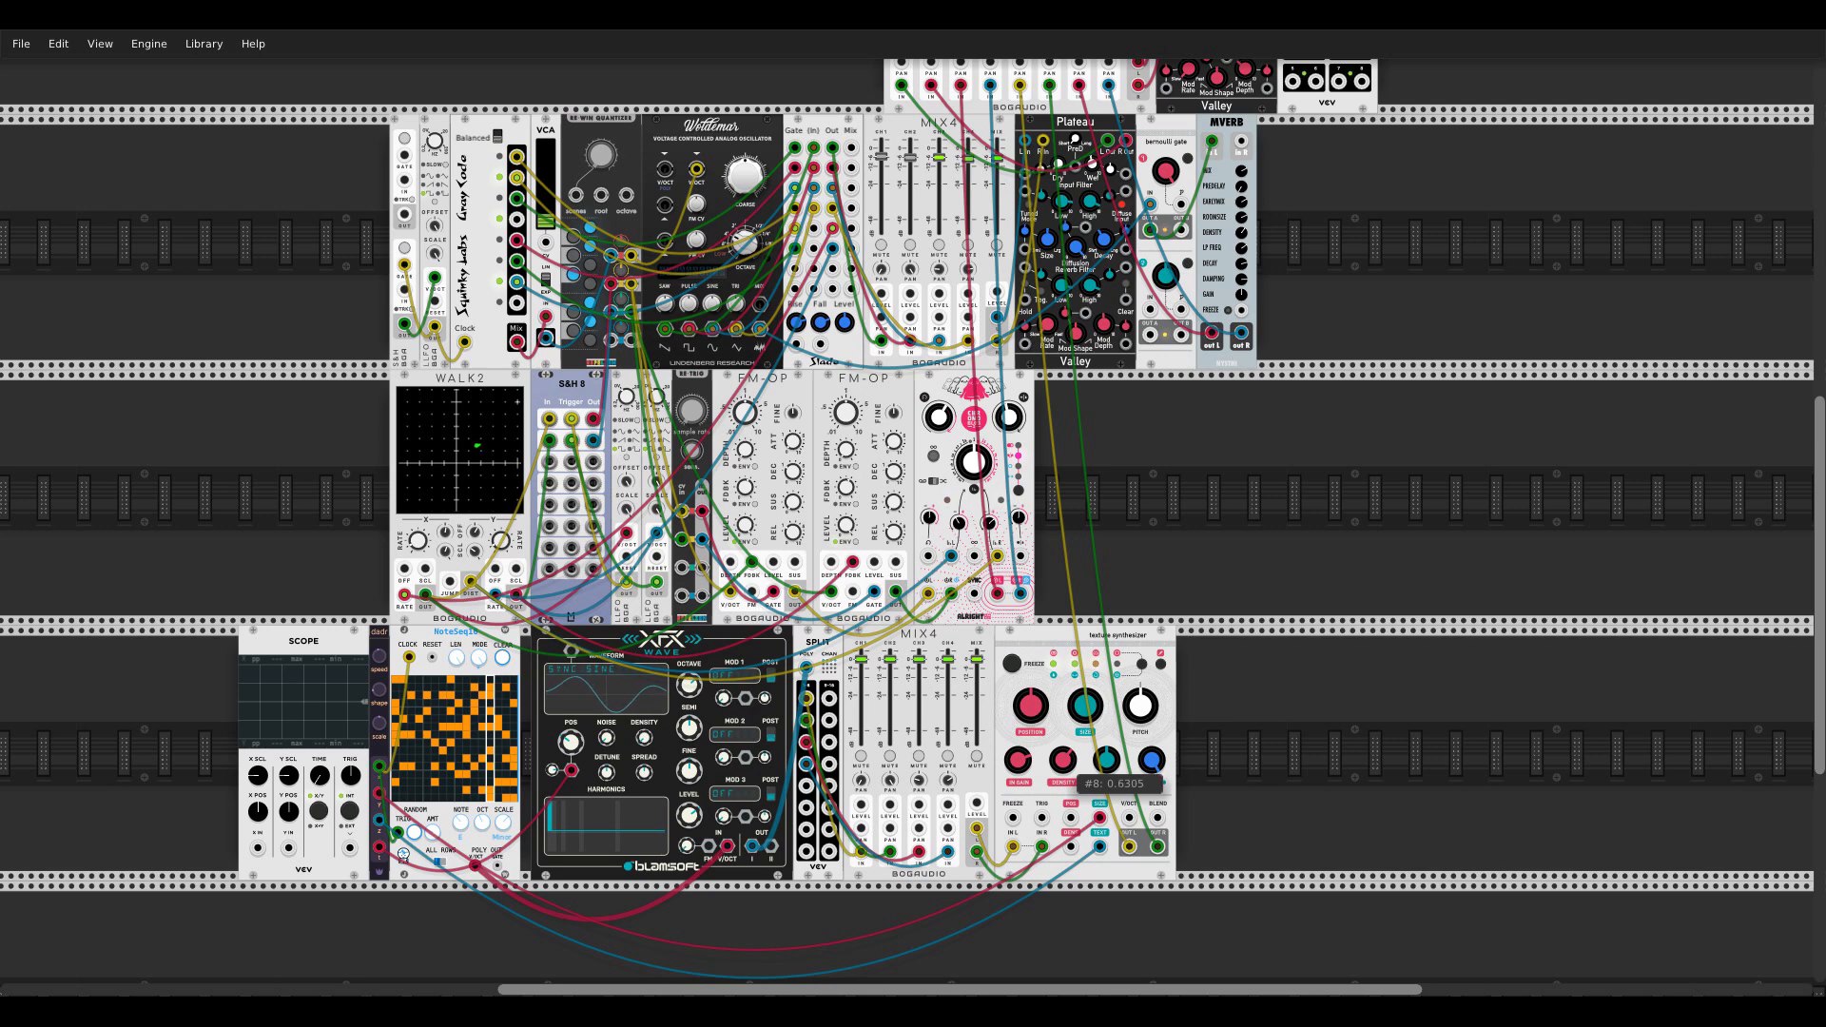
left_click_drag(1063, 746, 1064, 746)
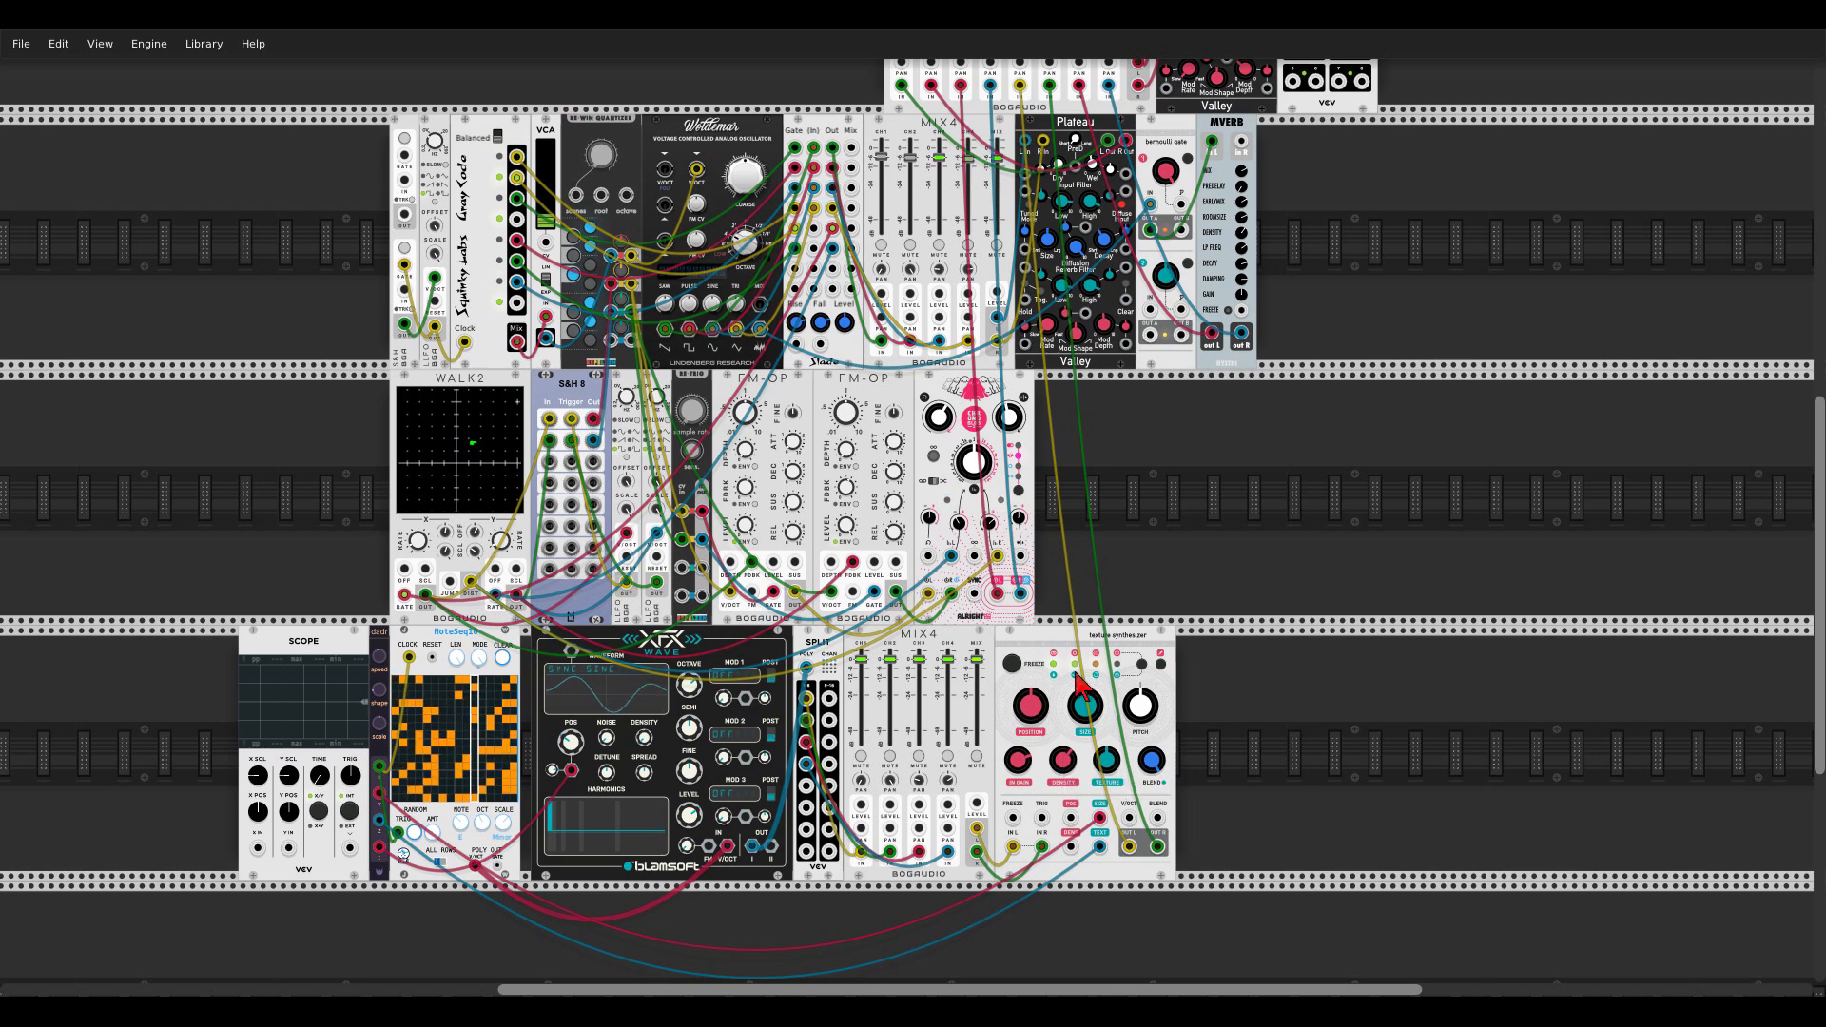